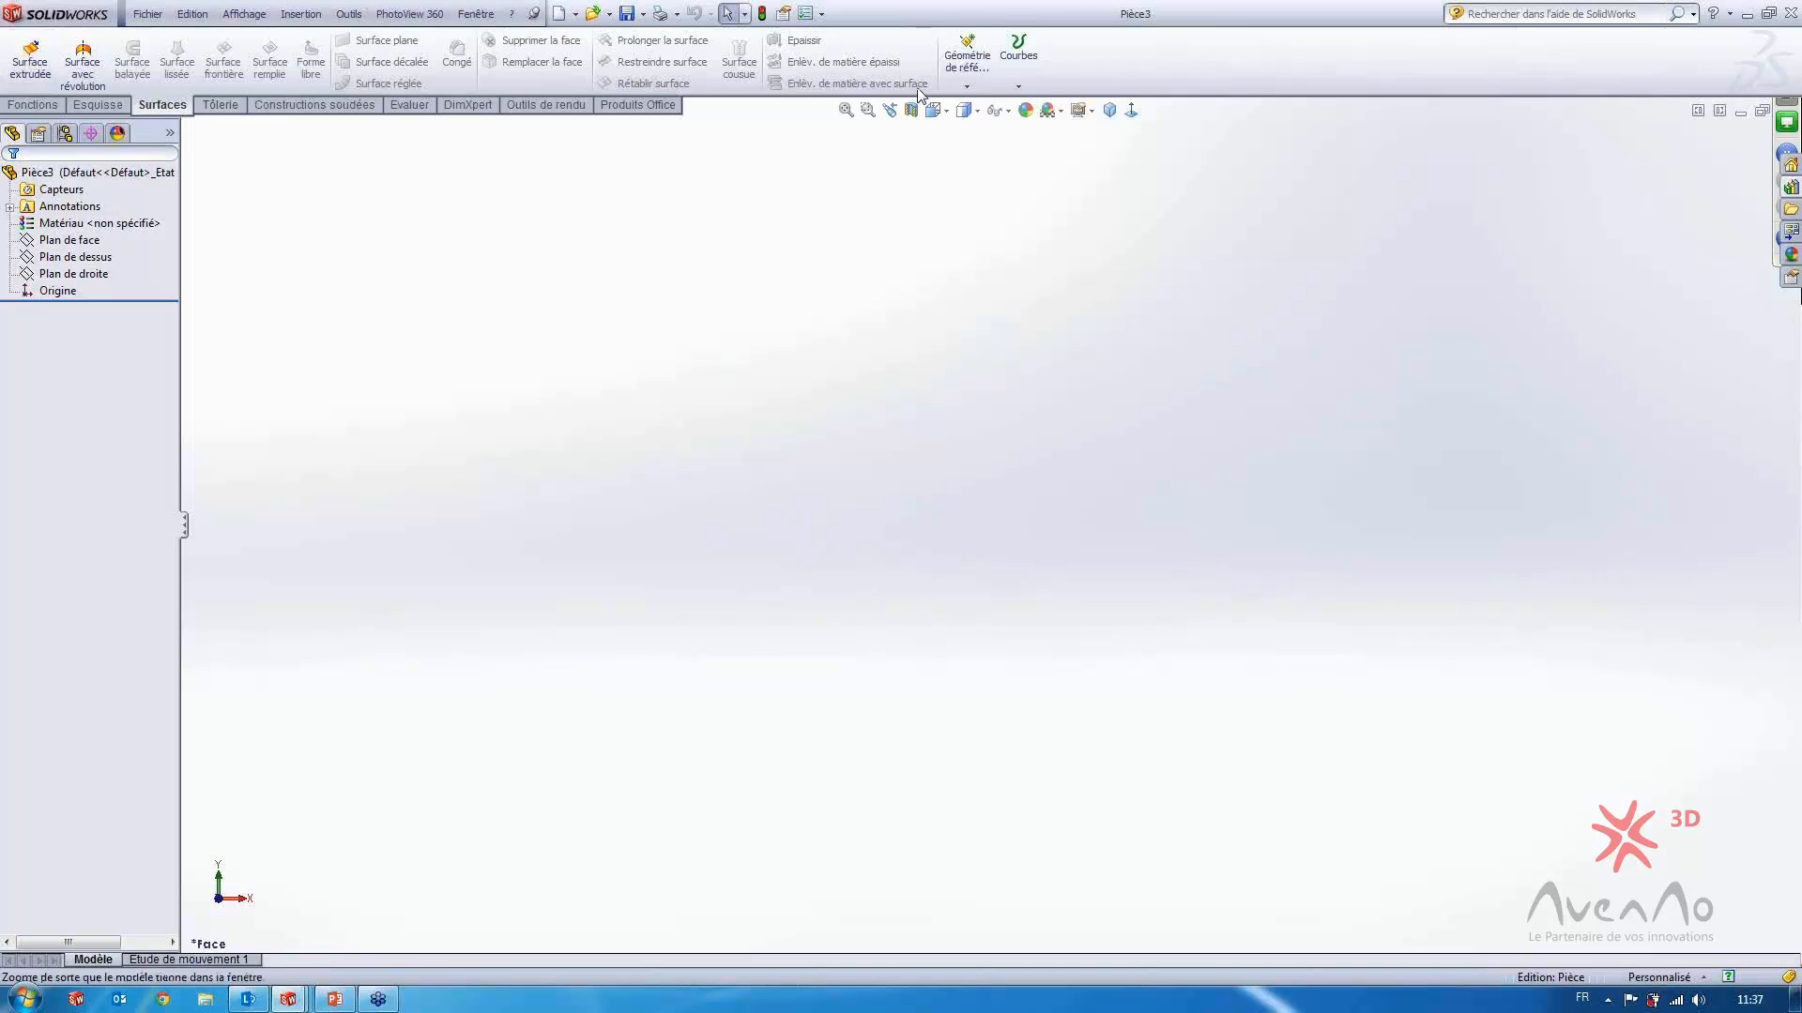
Review the Fonctions, Esquisse, Surfaces, Tôlerie, Constructions soudées and Evaluer command sets and the list of available command sets
left_click(37, 105)
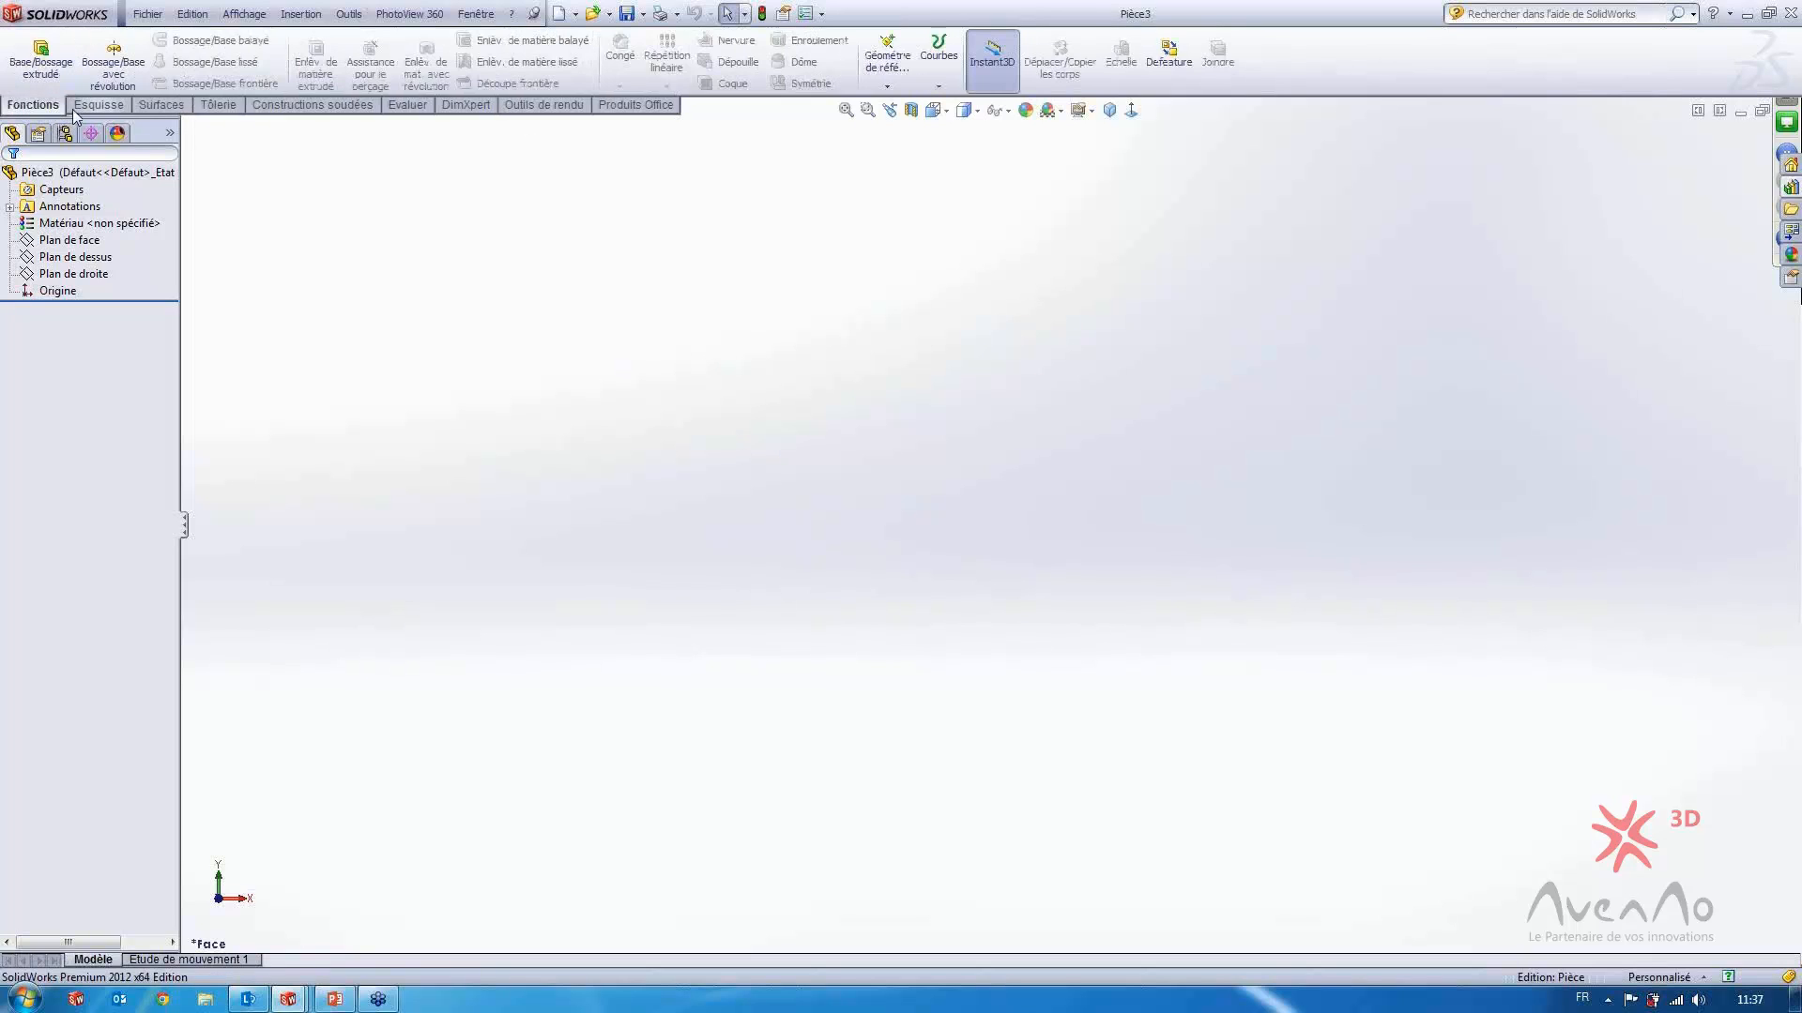
left_click(99, 105)
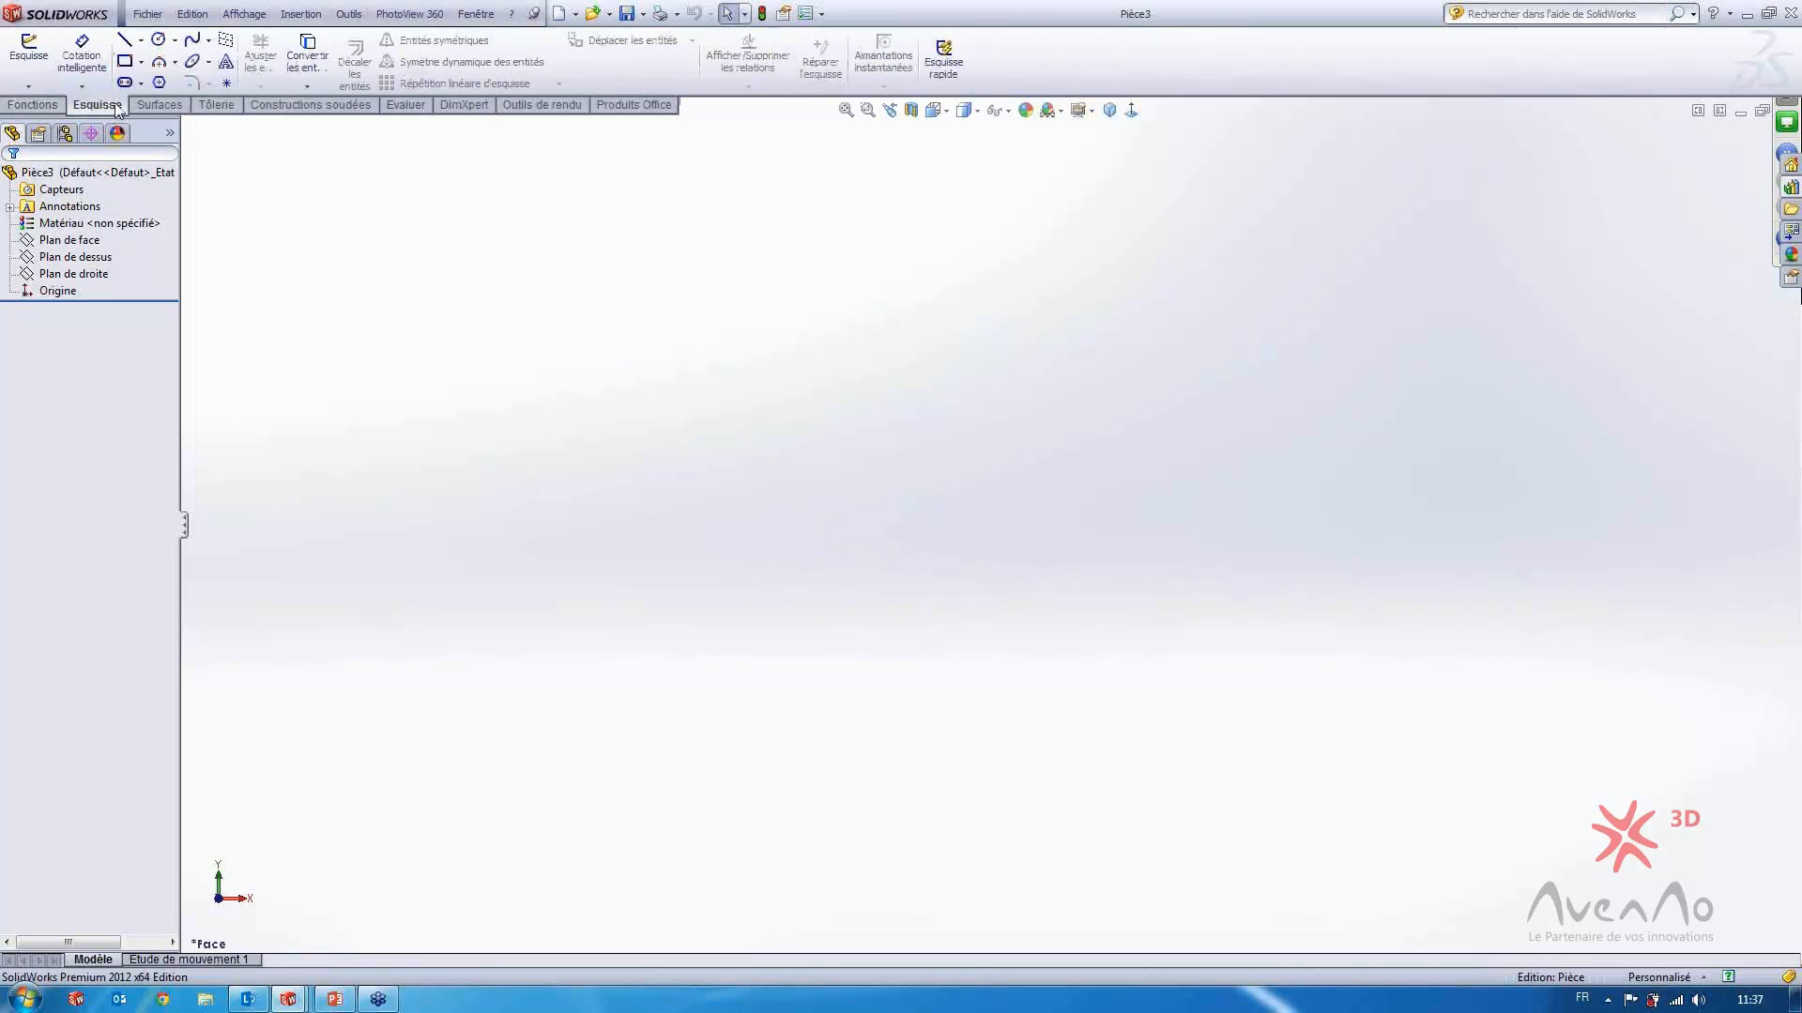
left_click(166, 104)
left_click(231, 105)
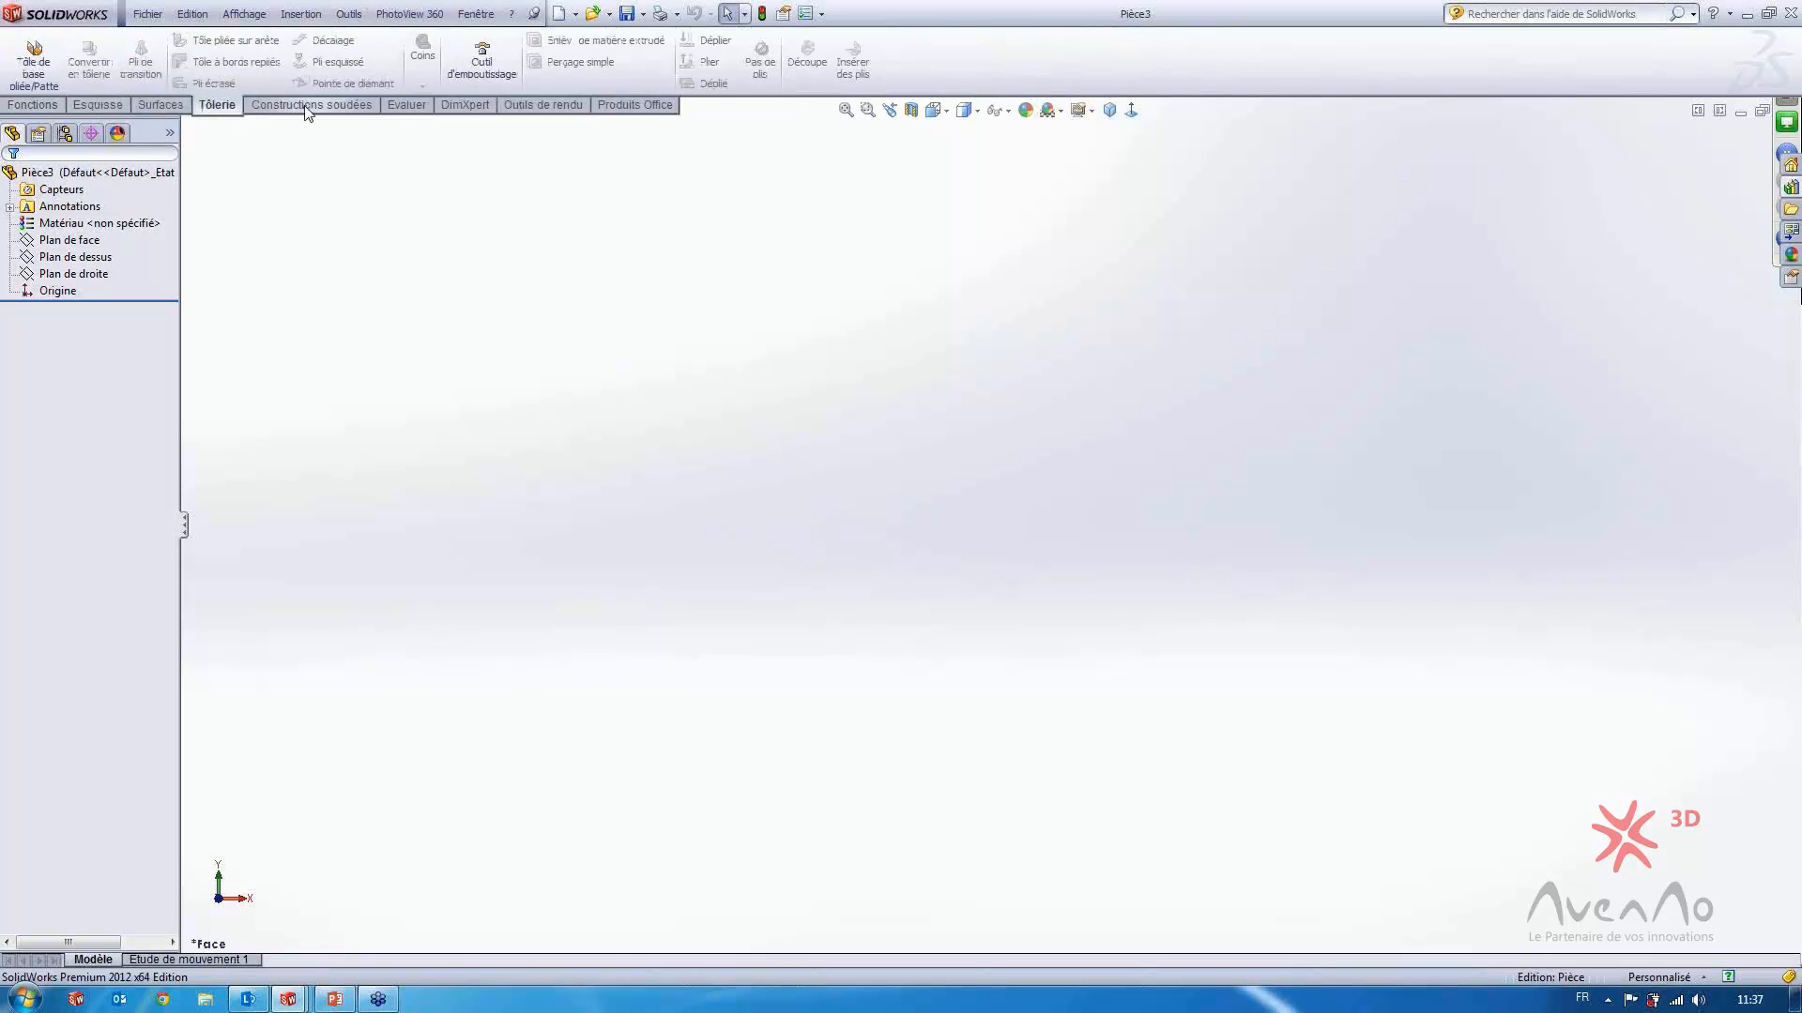
left_click(308, 107)
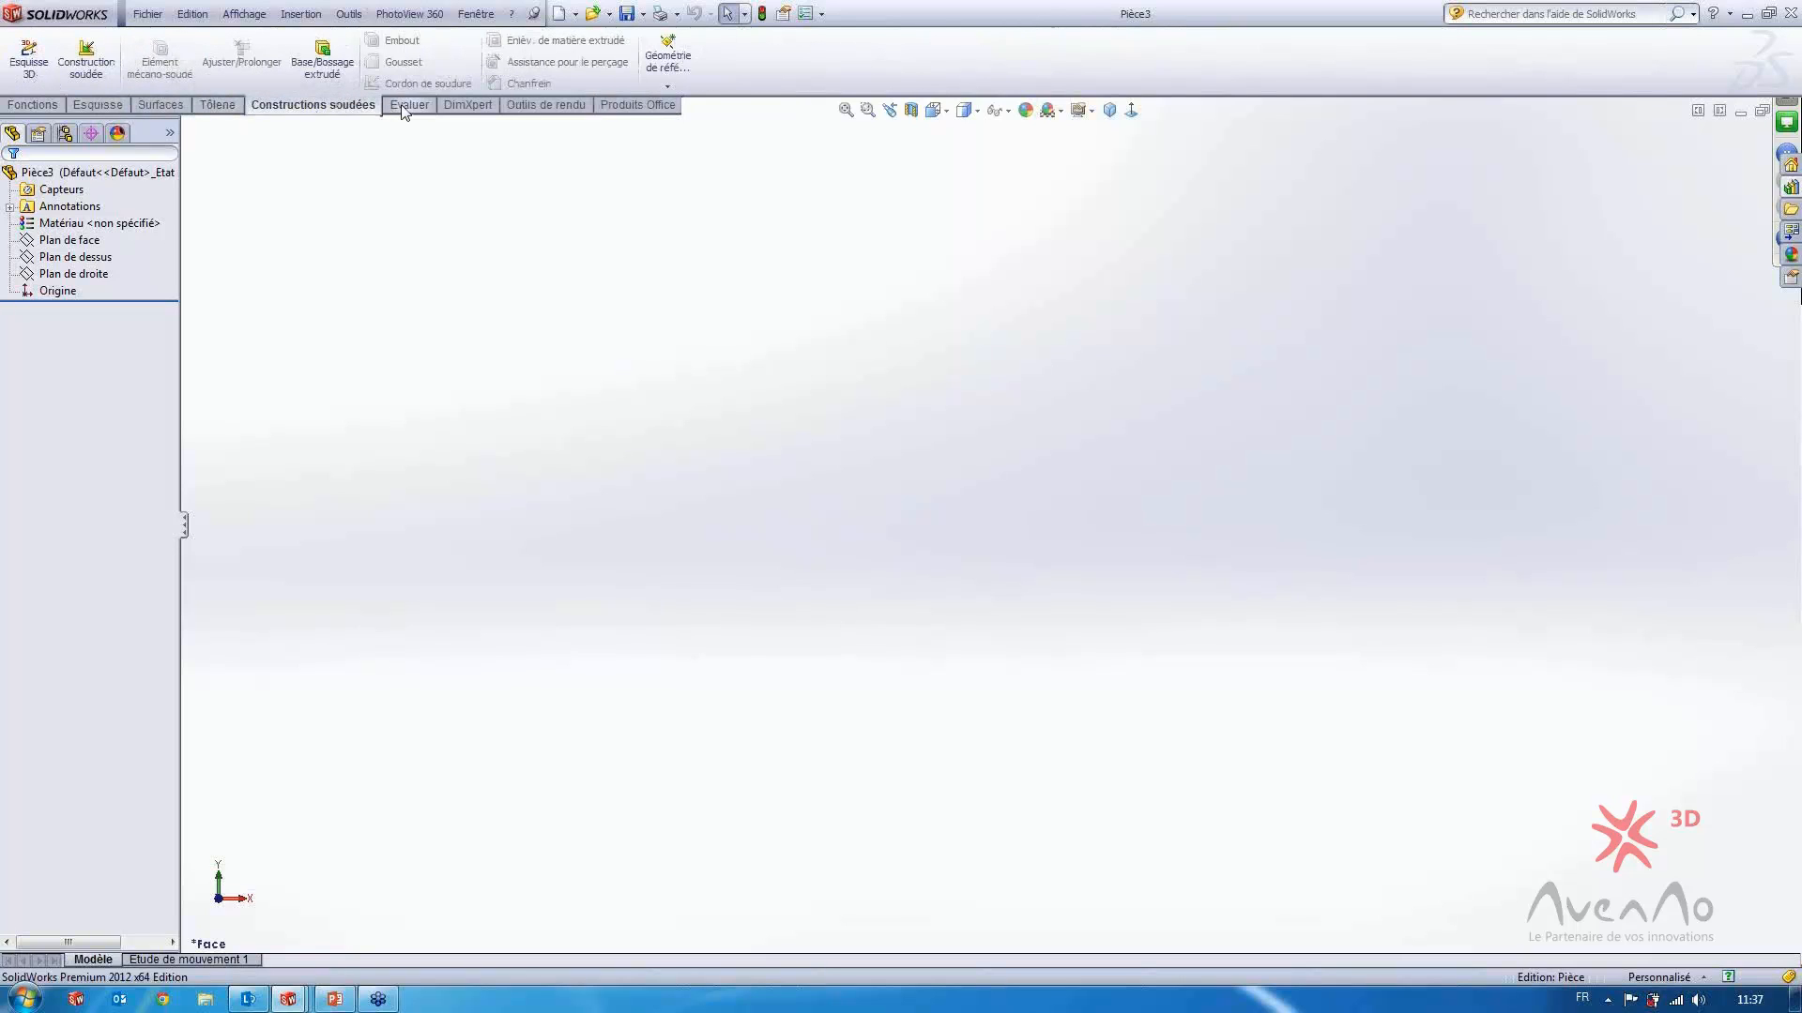
left_click(405, 106)
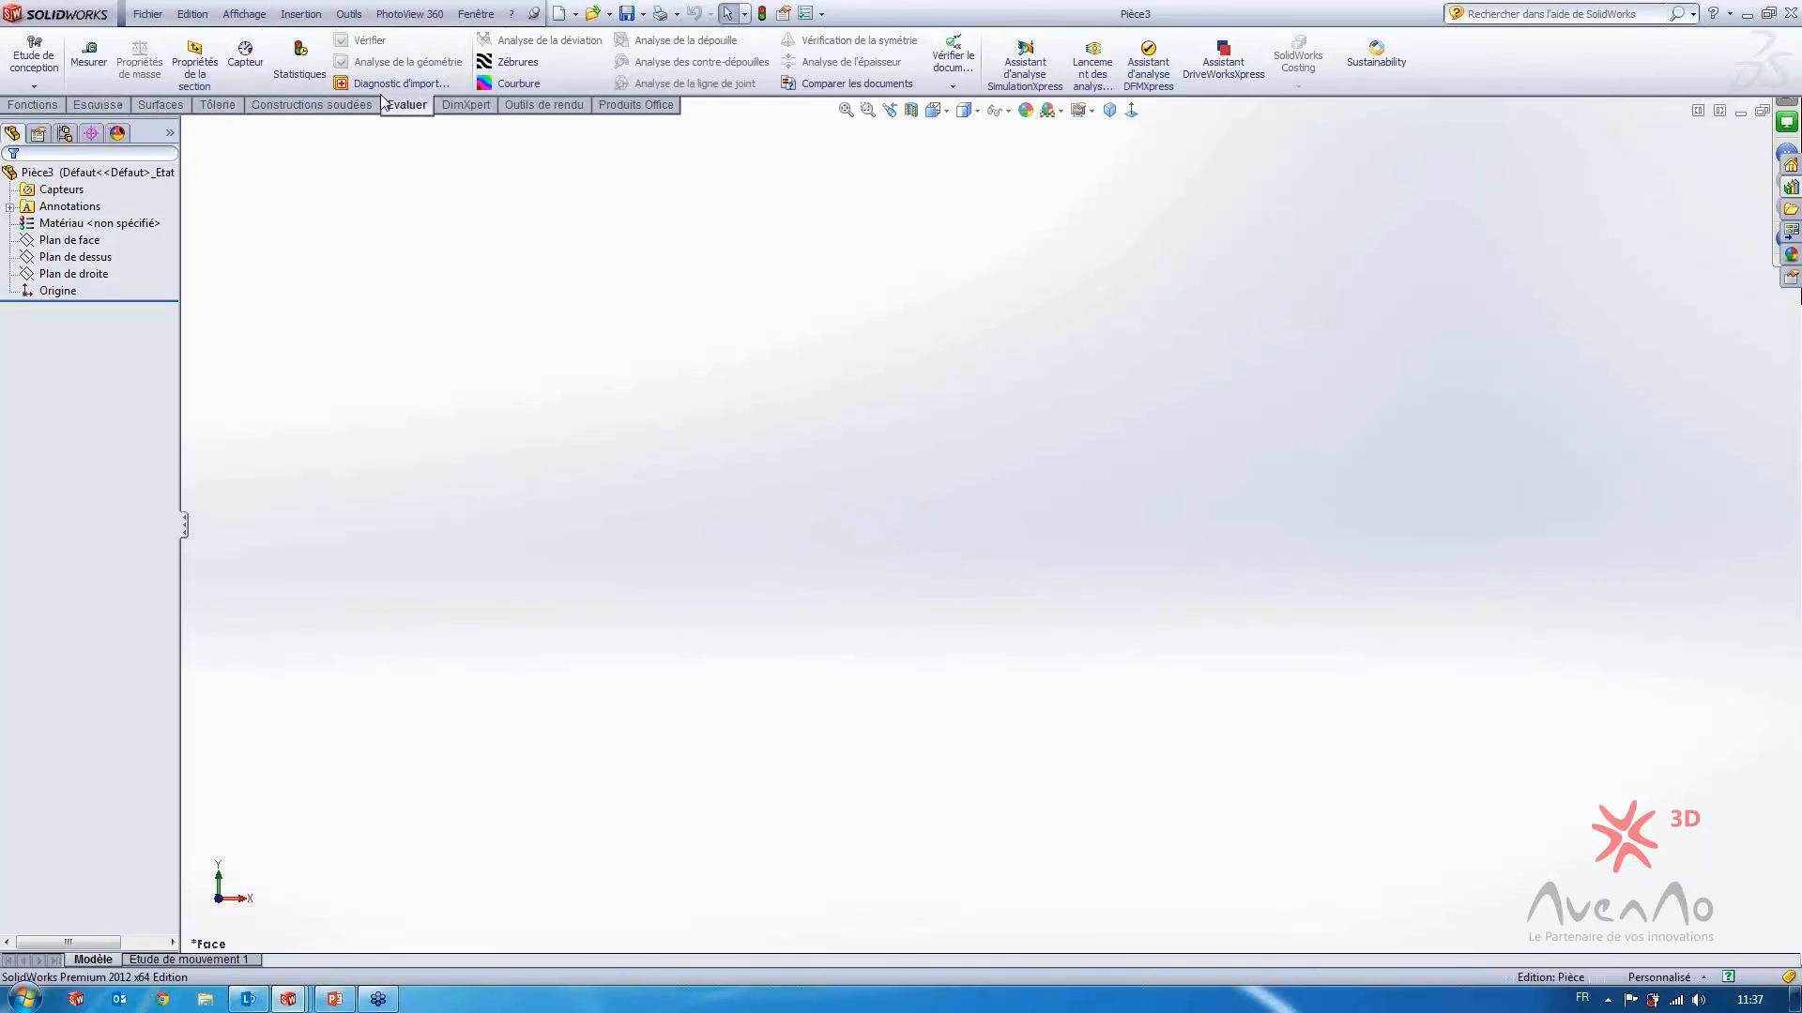
left_click(22, 106)
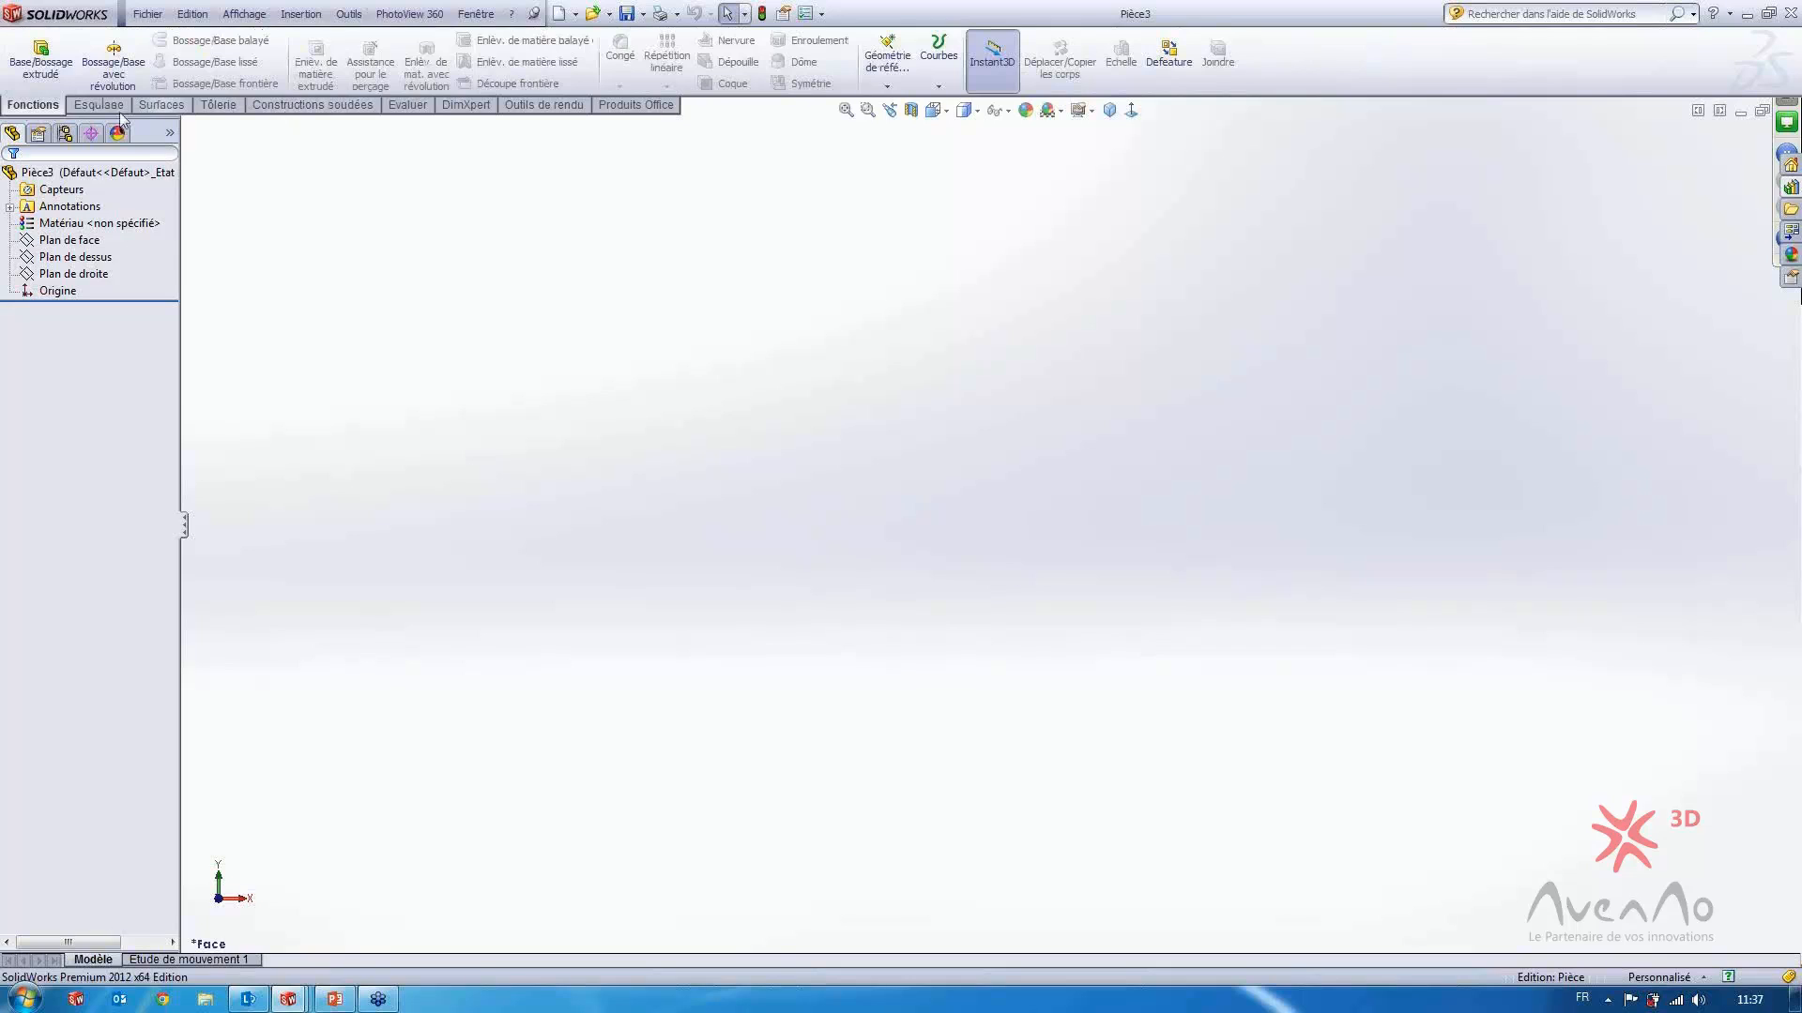
right_click(98, 107)
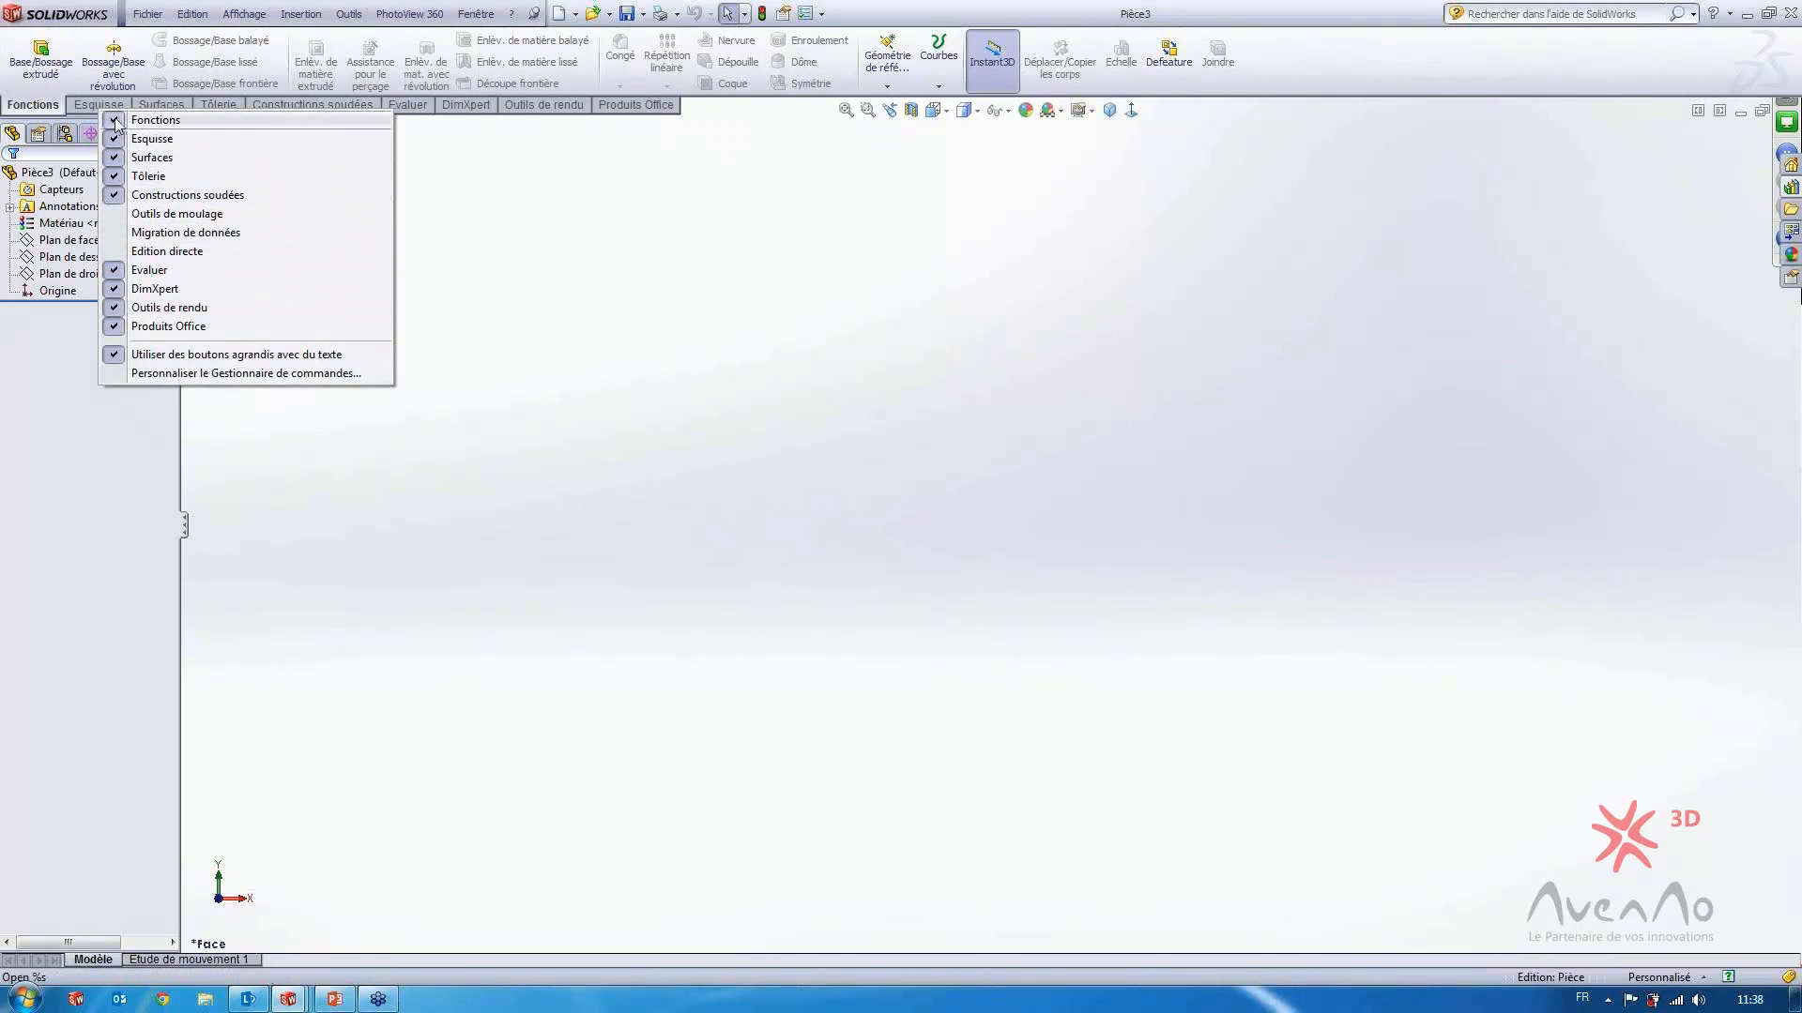
left_click(510, 218)
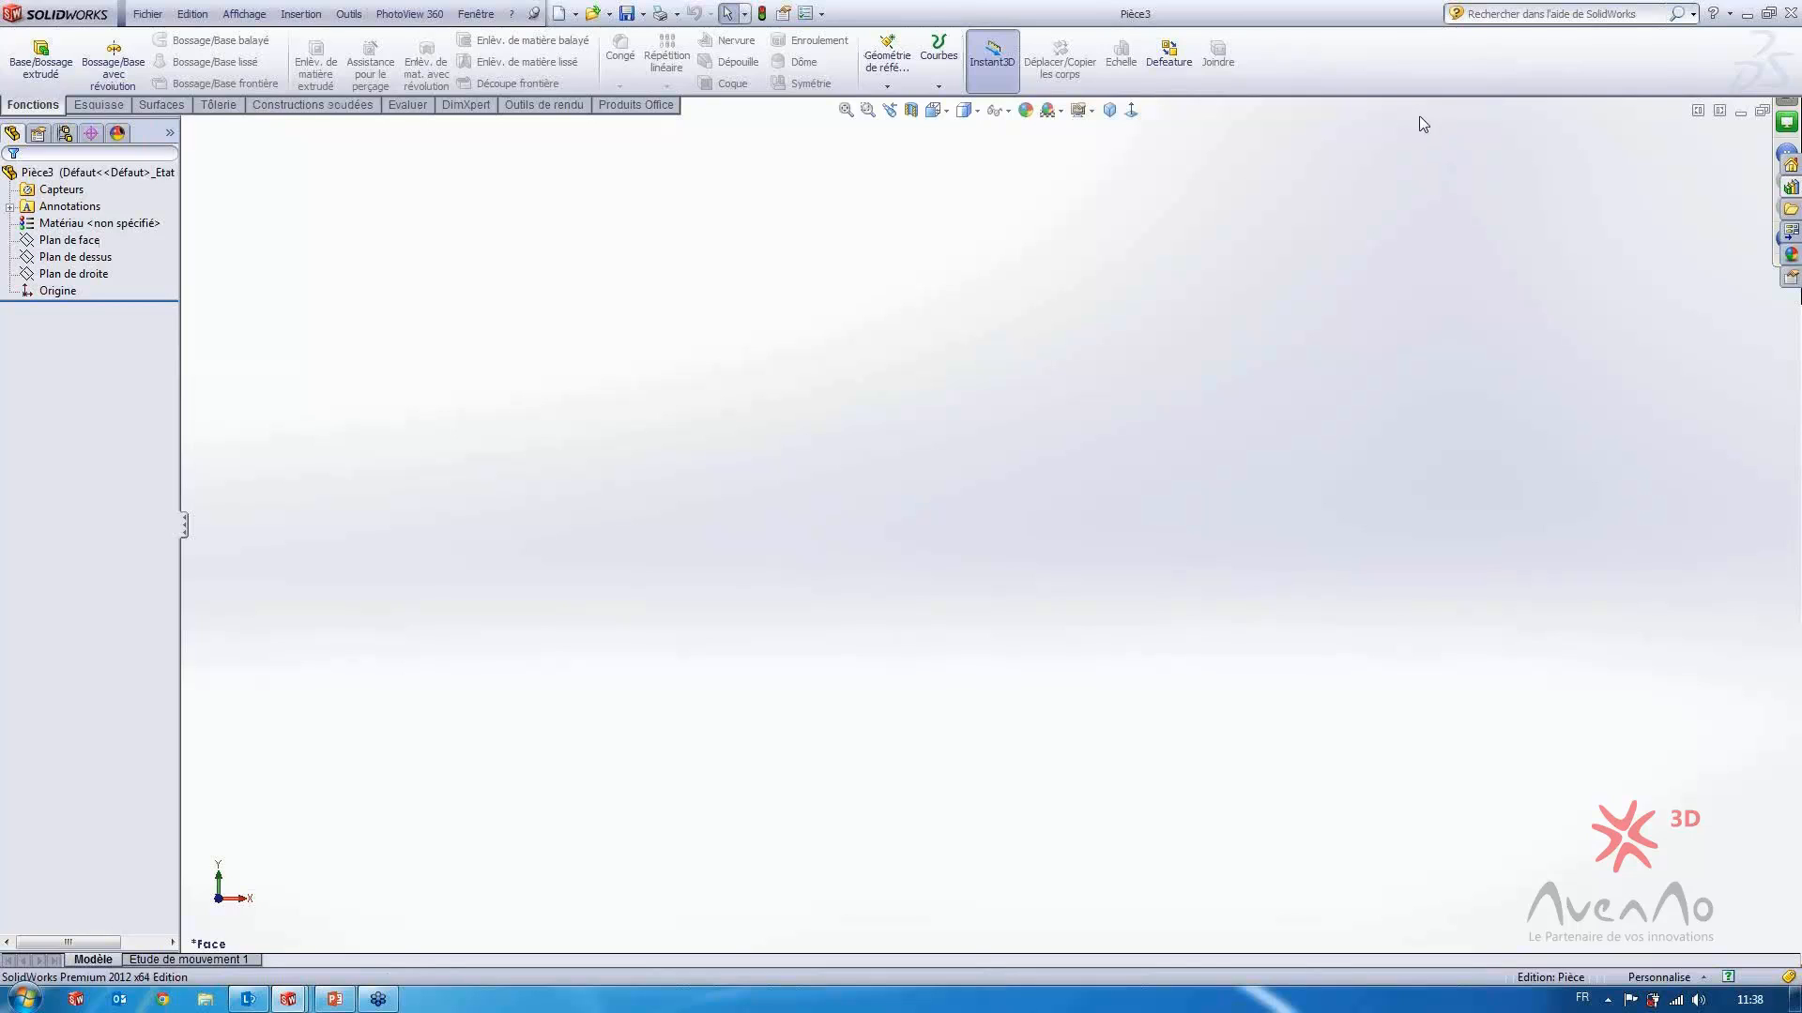
Hide the Gestionnaire de commandes and restore it
right_click(1388, 66)
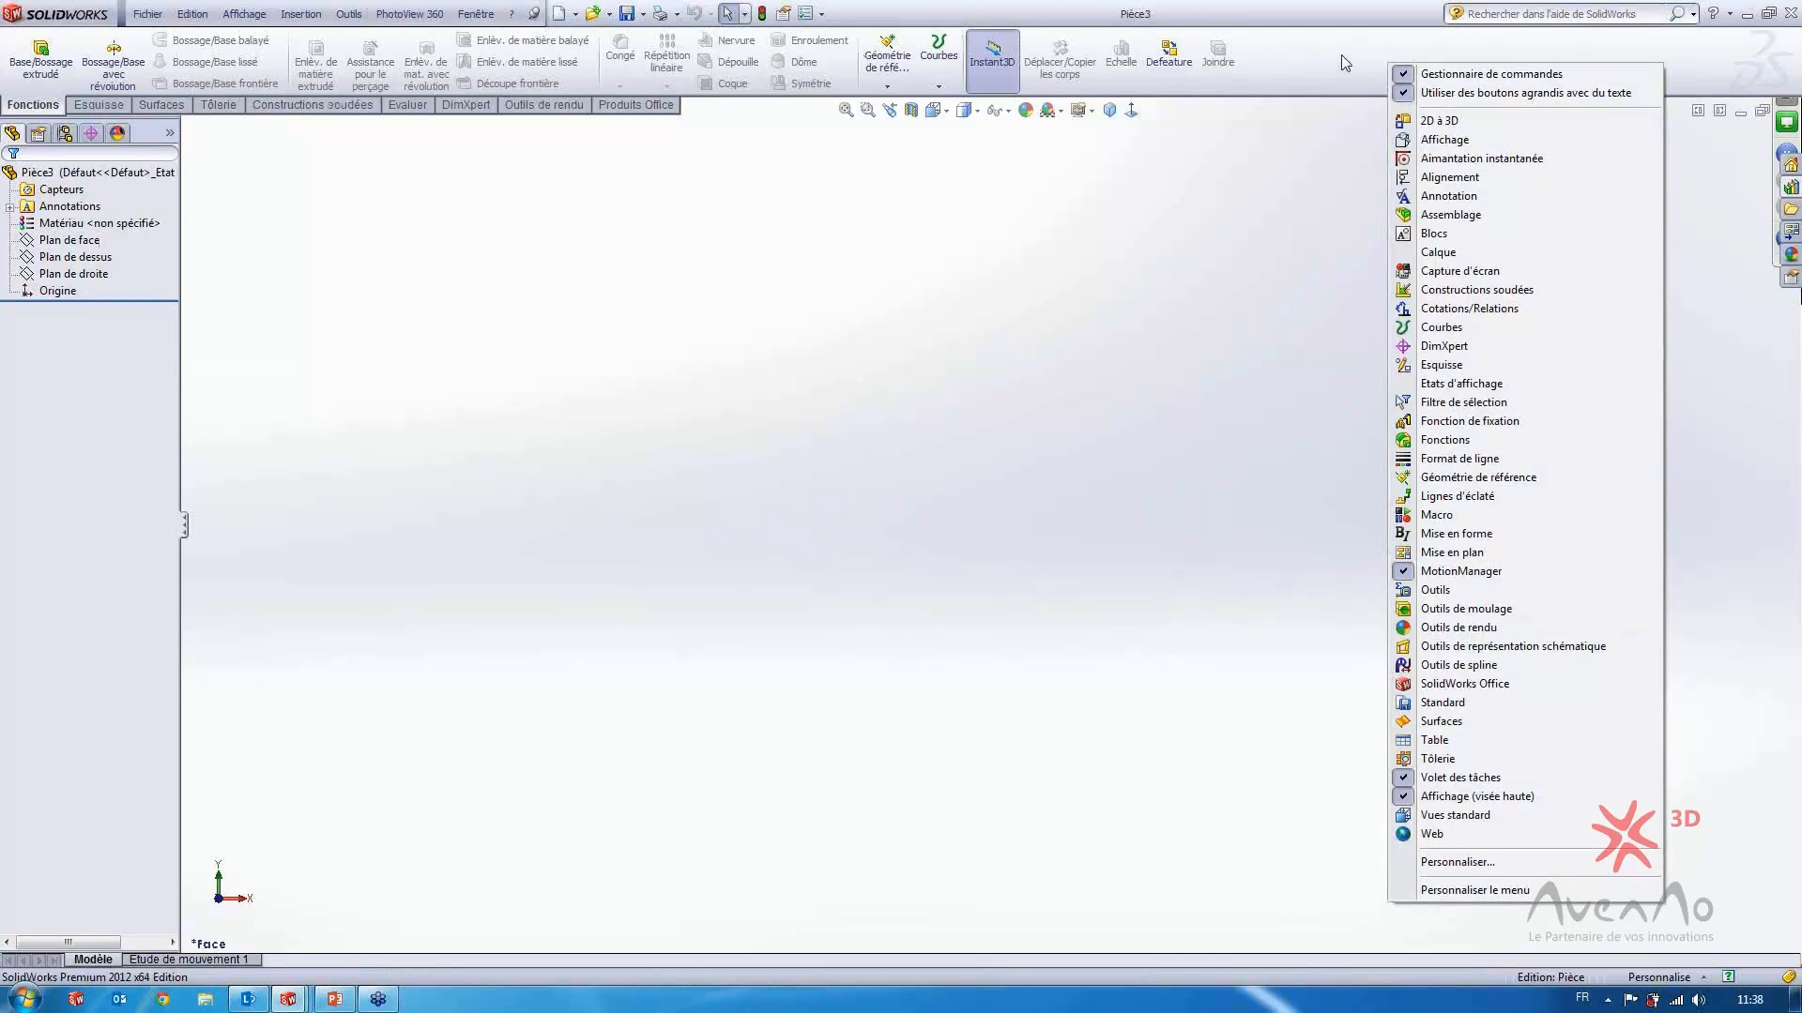
left_click(1405, 74)
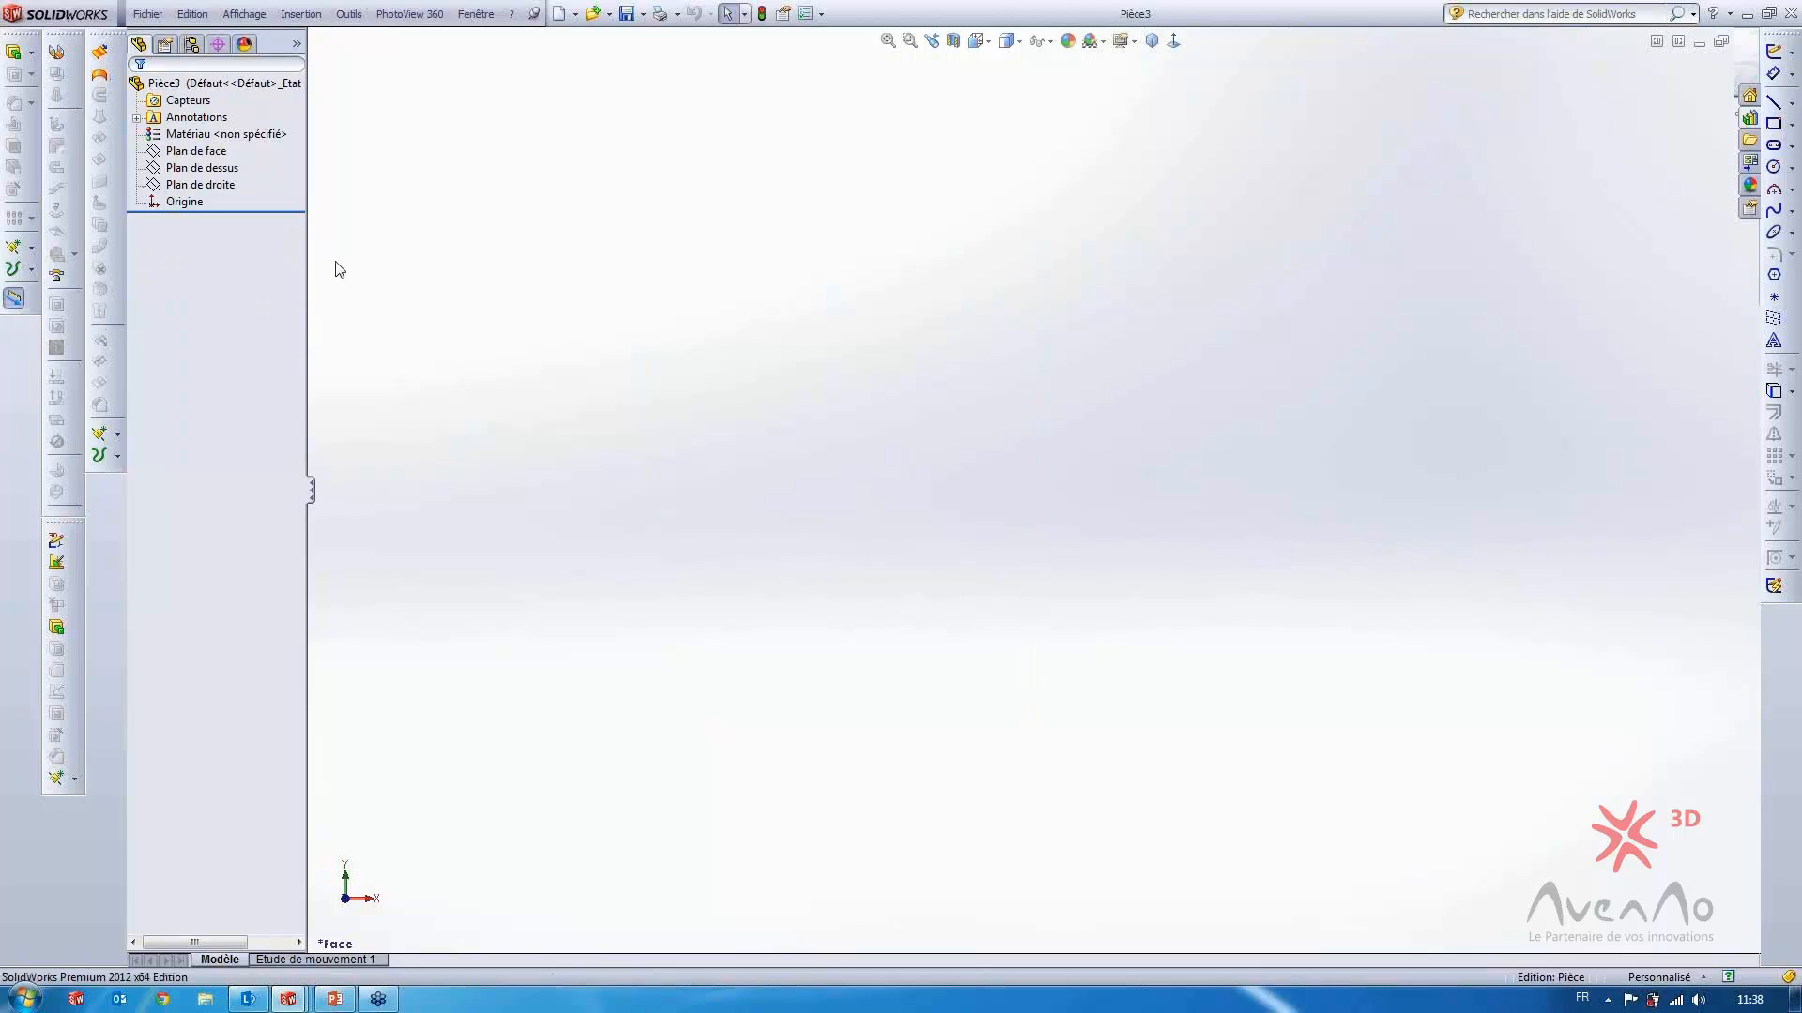
right_click(15, 550)
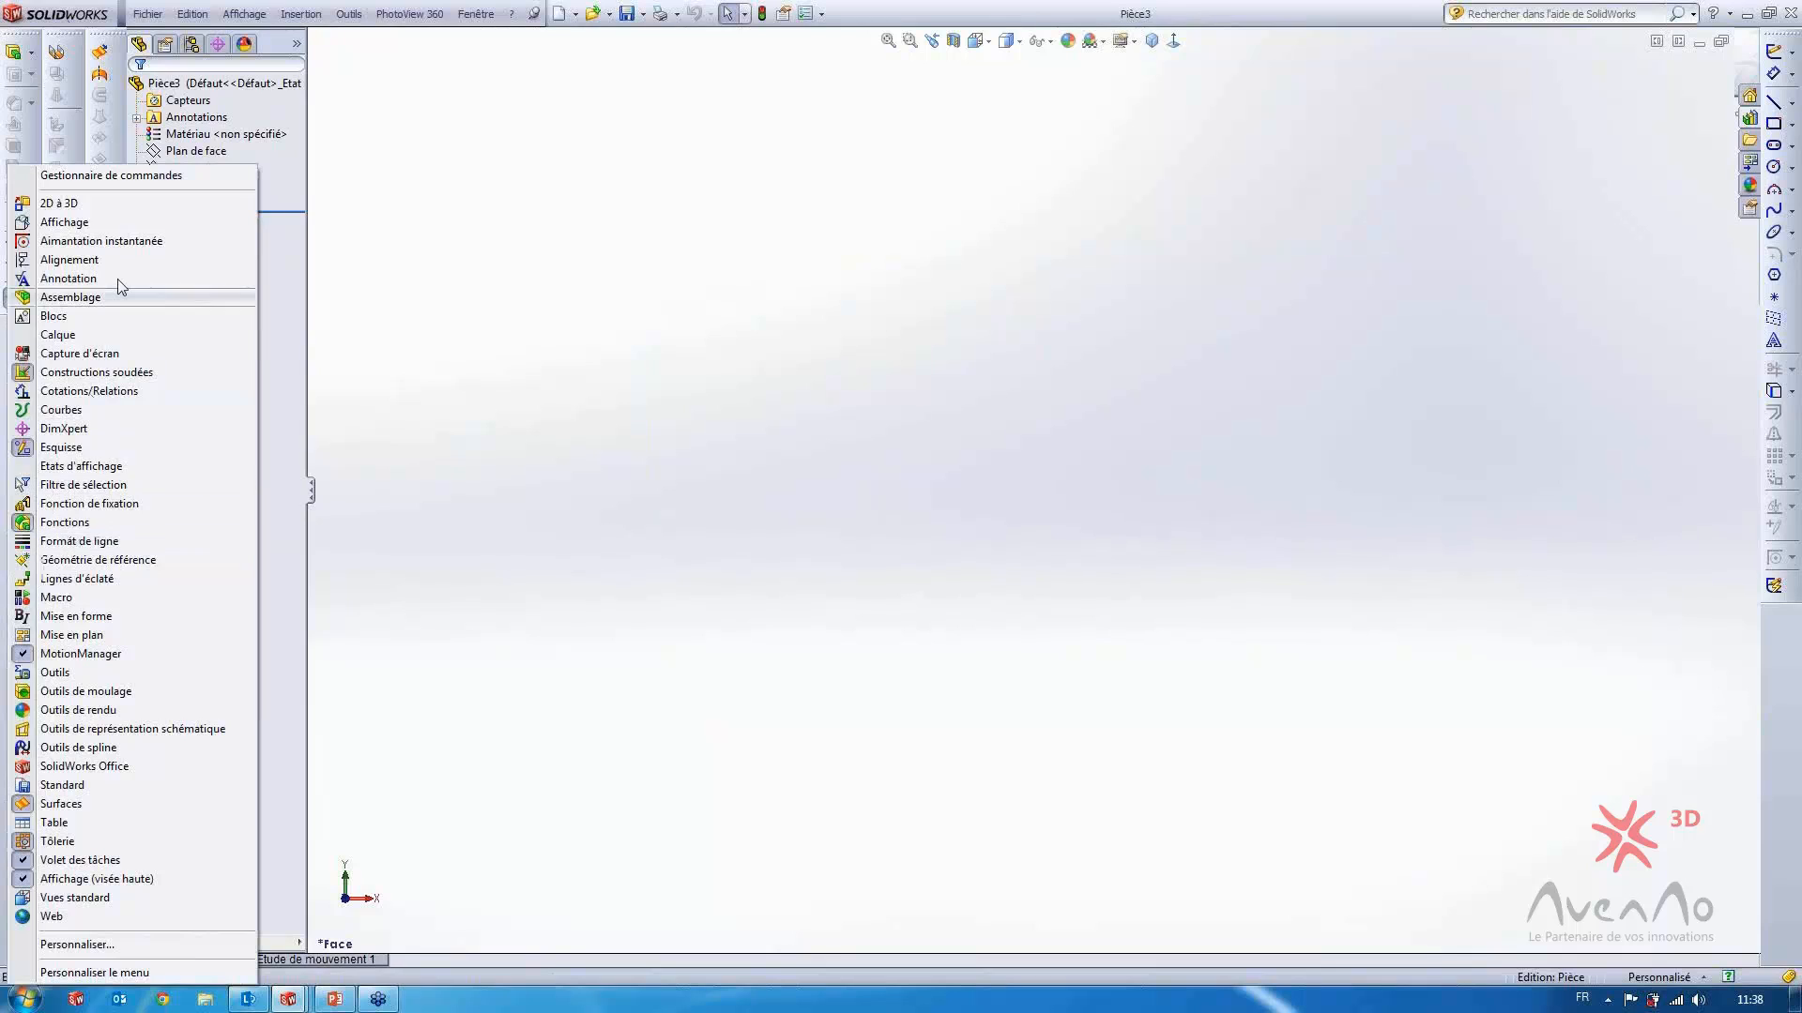
left_click(136, 179)
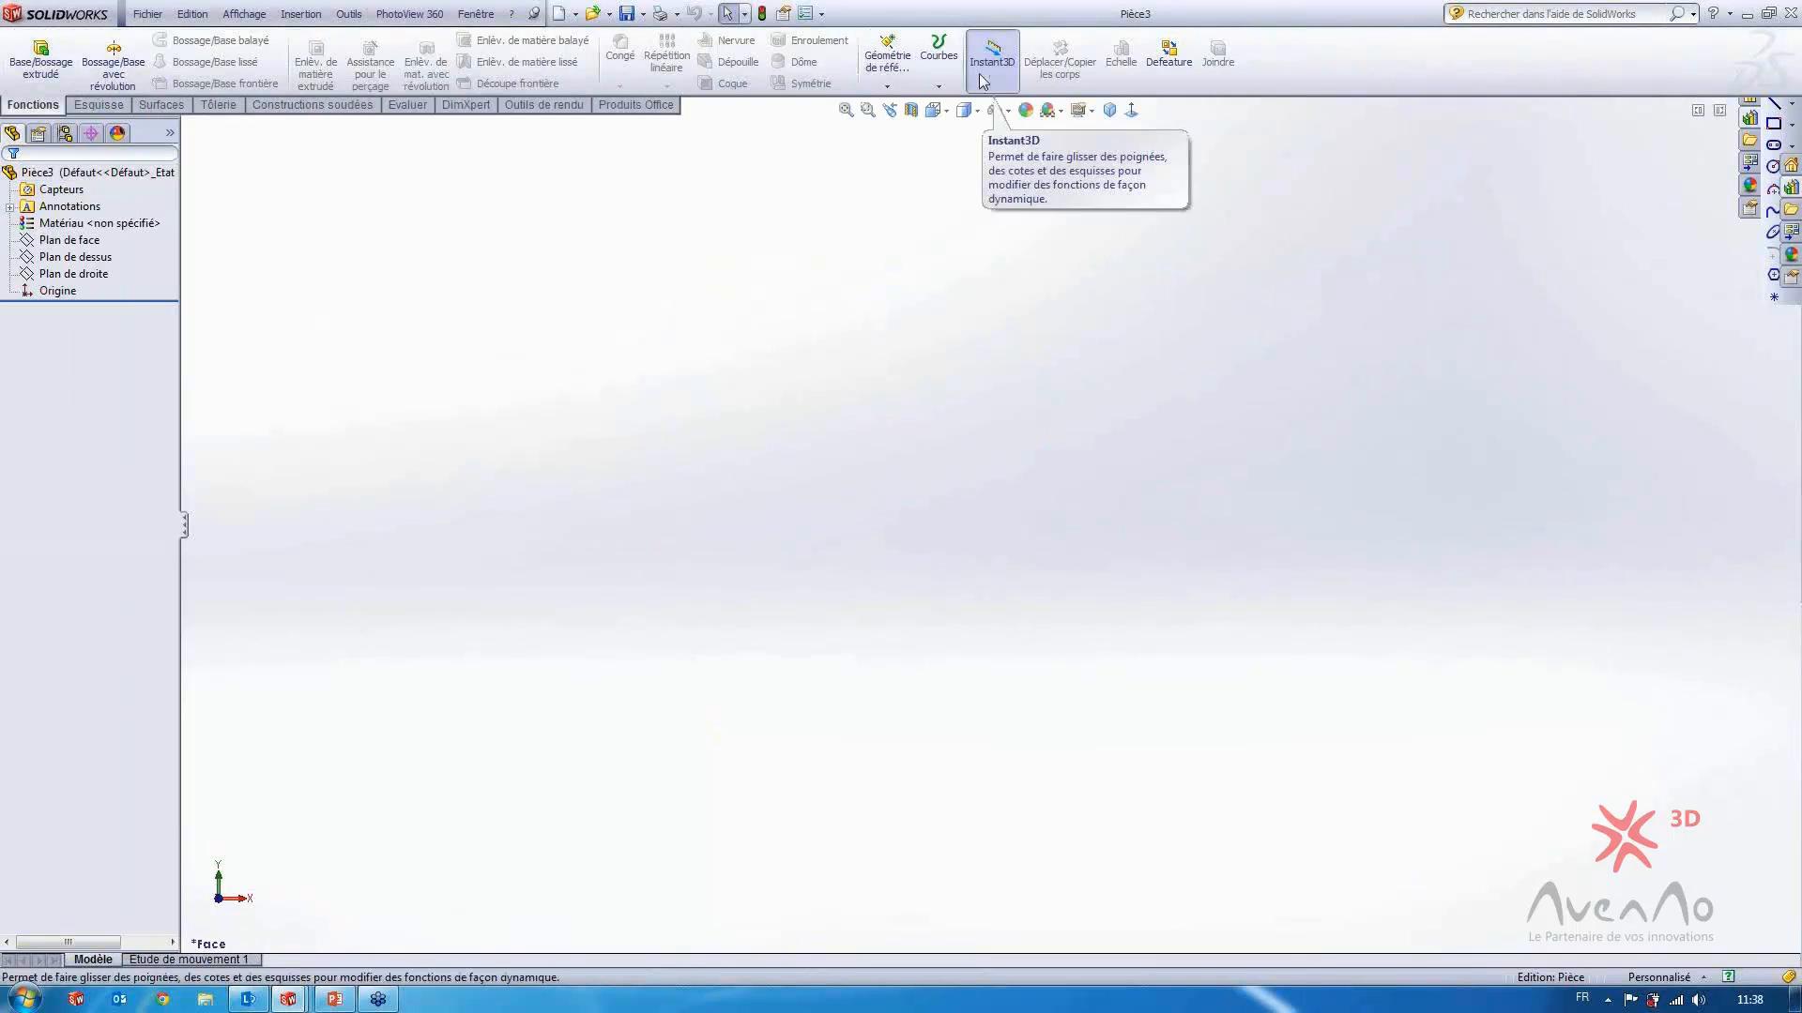
In the Personnaliser settings, turn the enlarged buttons with text off and on again
right_click(1321, 61)
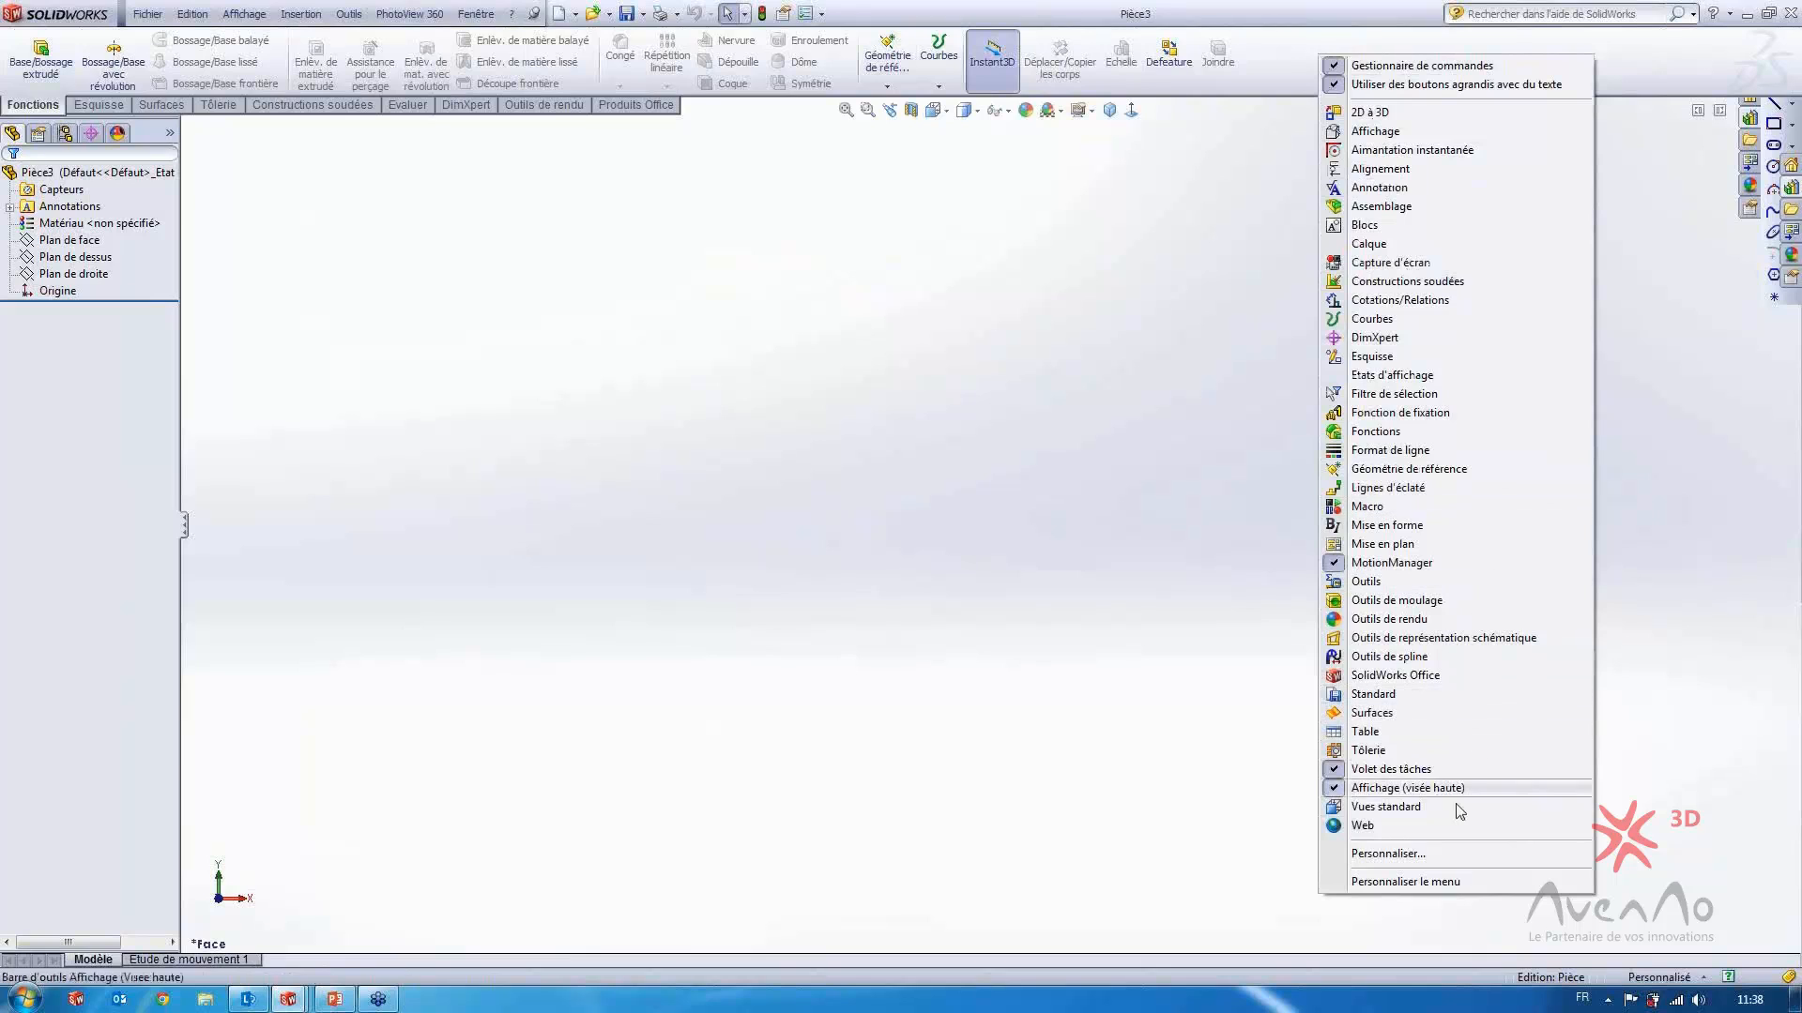
left_click(1420, 856)
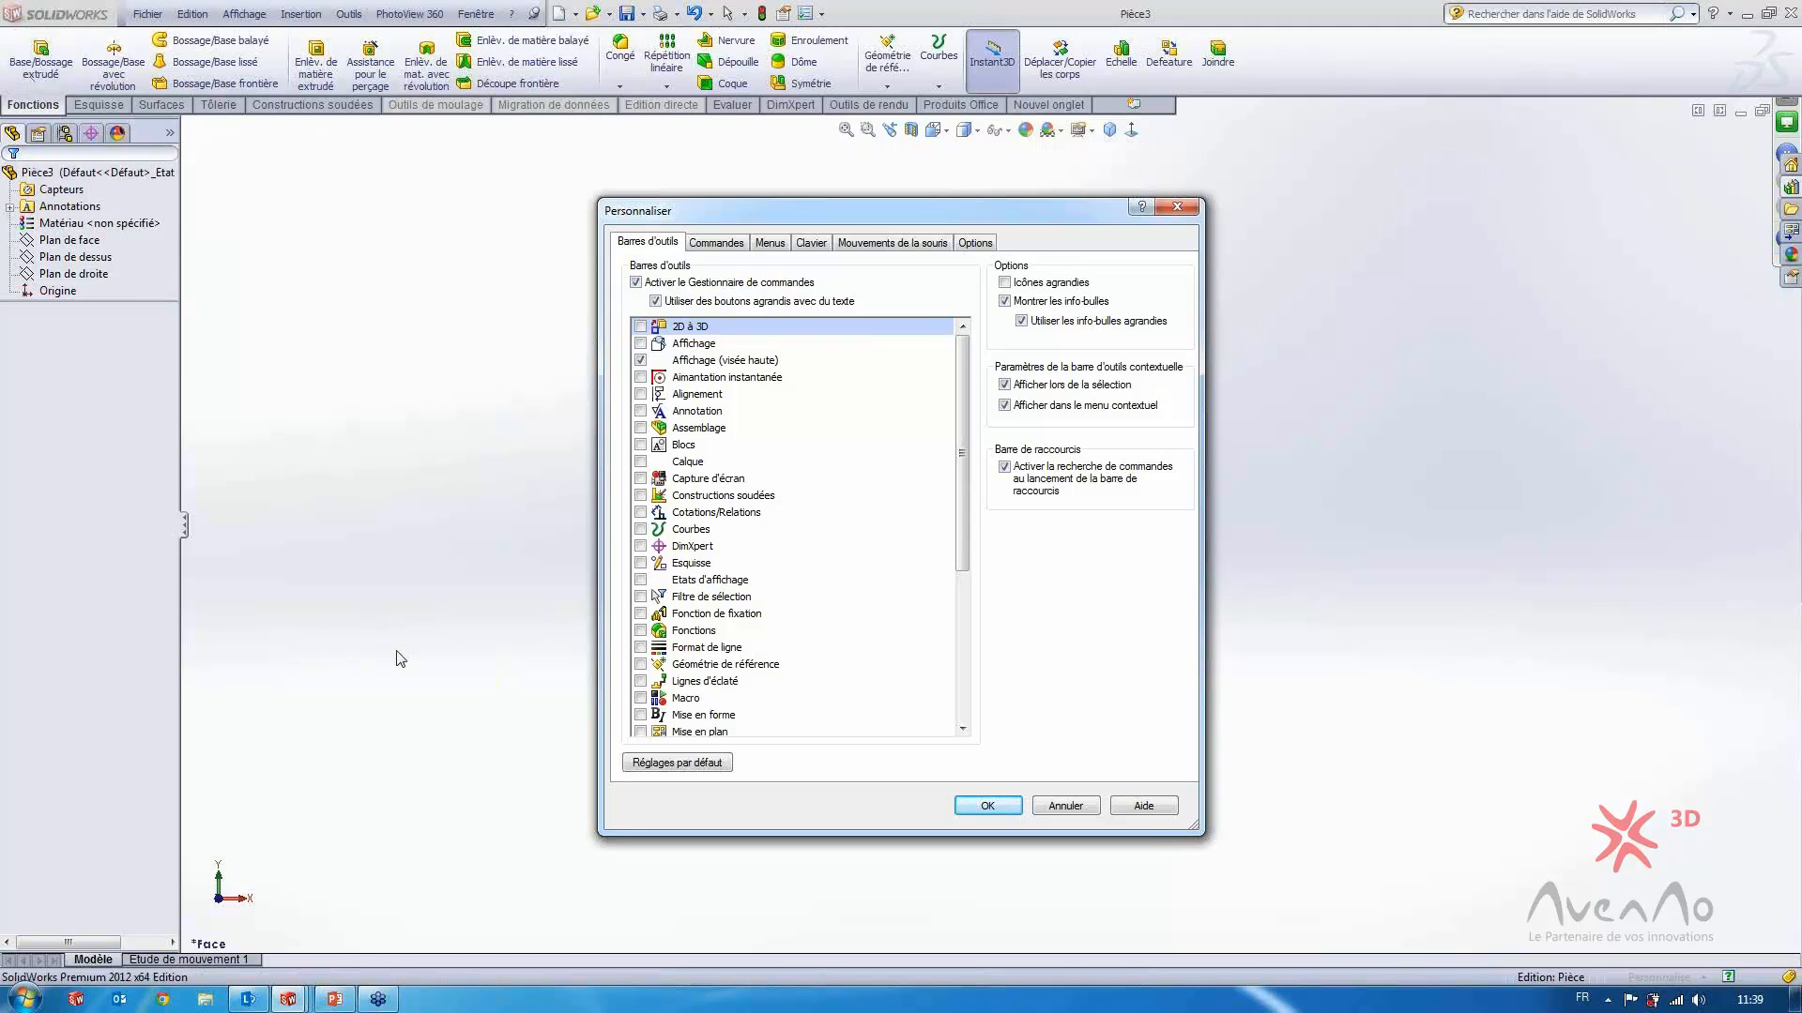
left_click(655, 301)
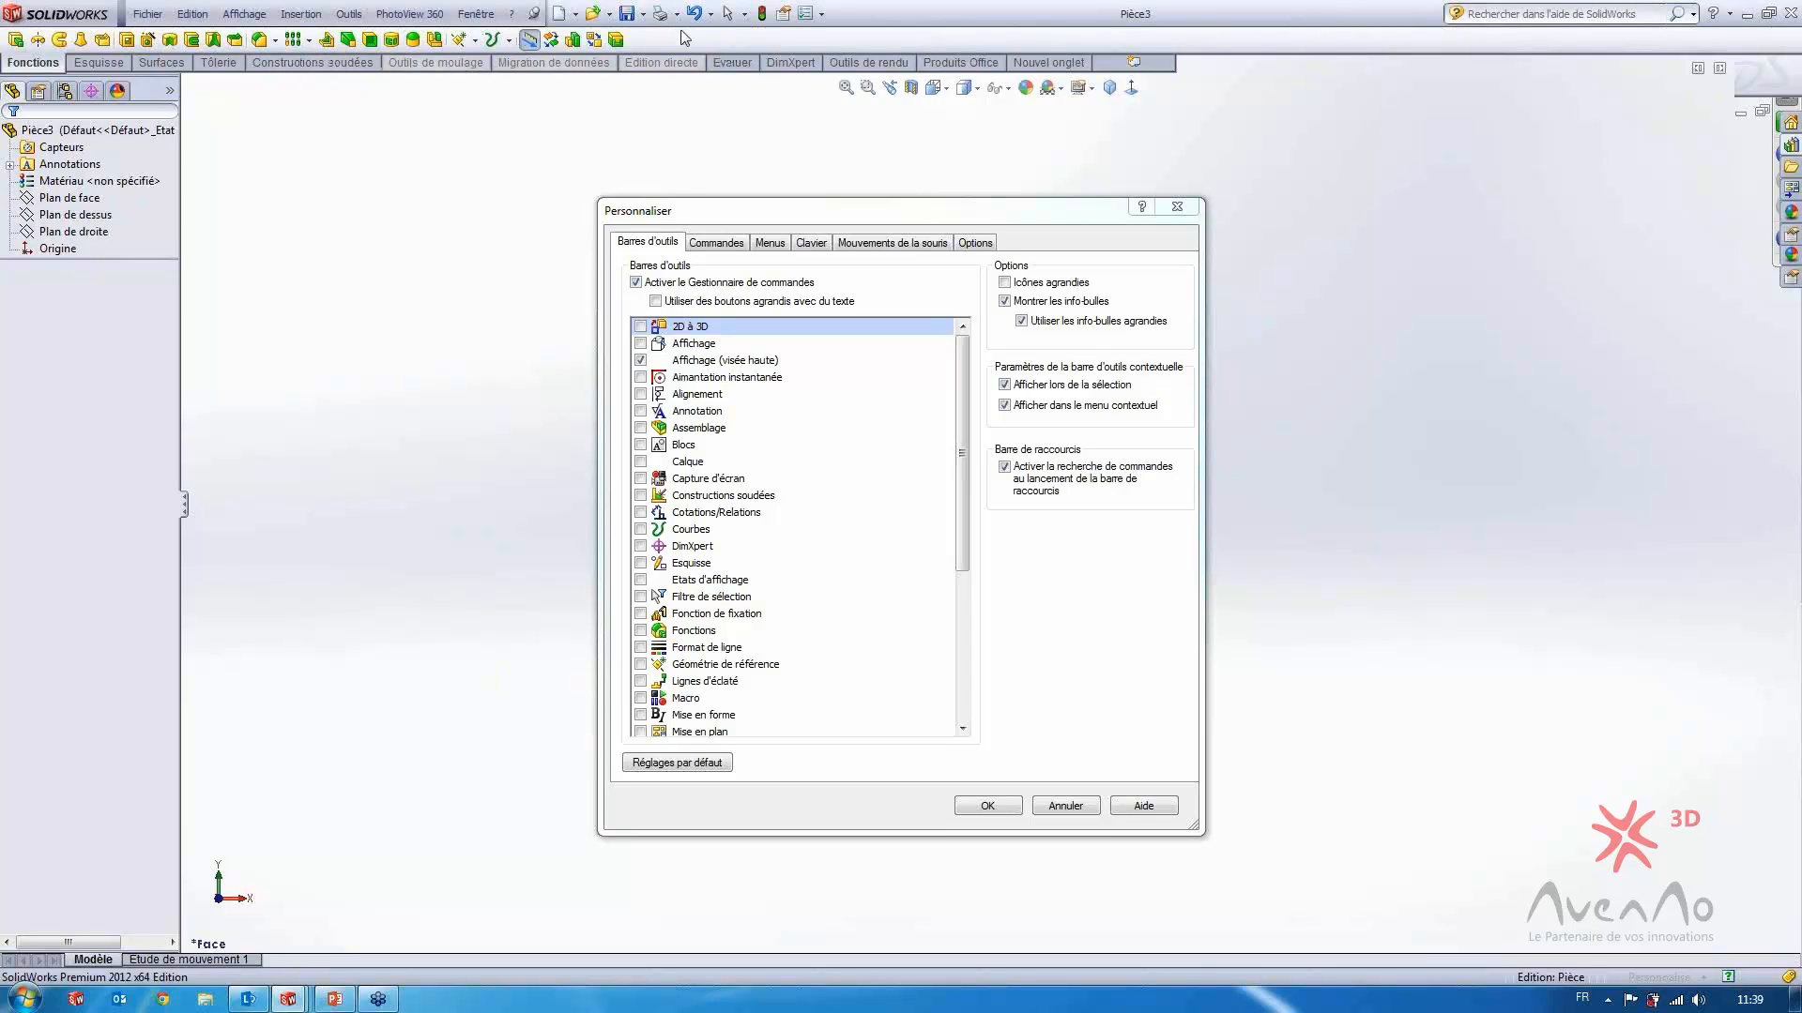
left_click(723, 302)
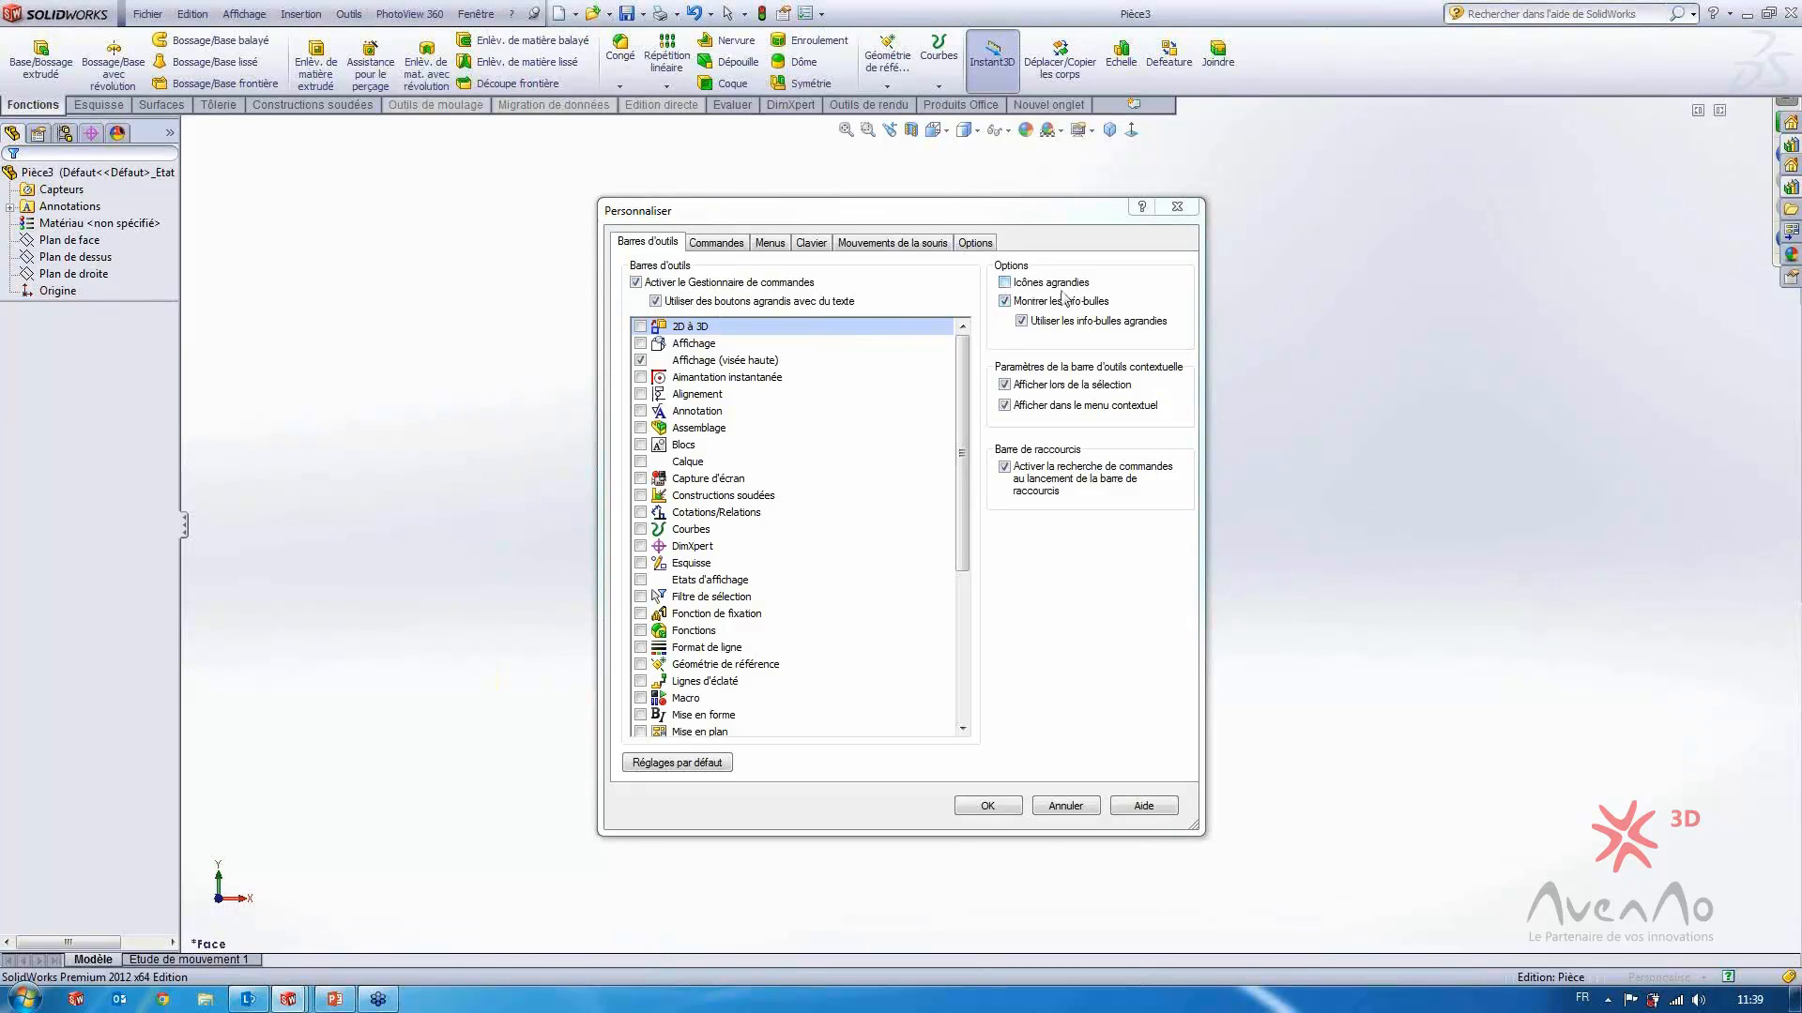
Try the Icônes agrandies option, switch it back off and close the customization settings
left_click(1005, 283)
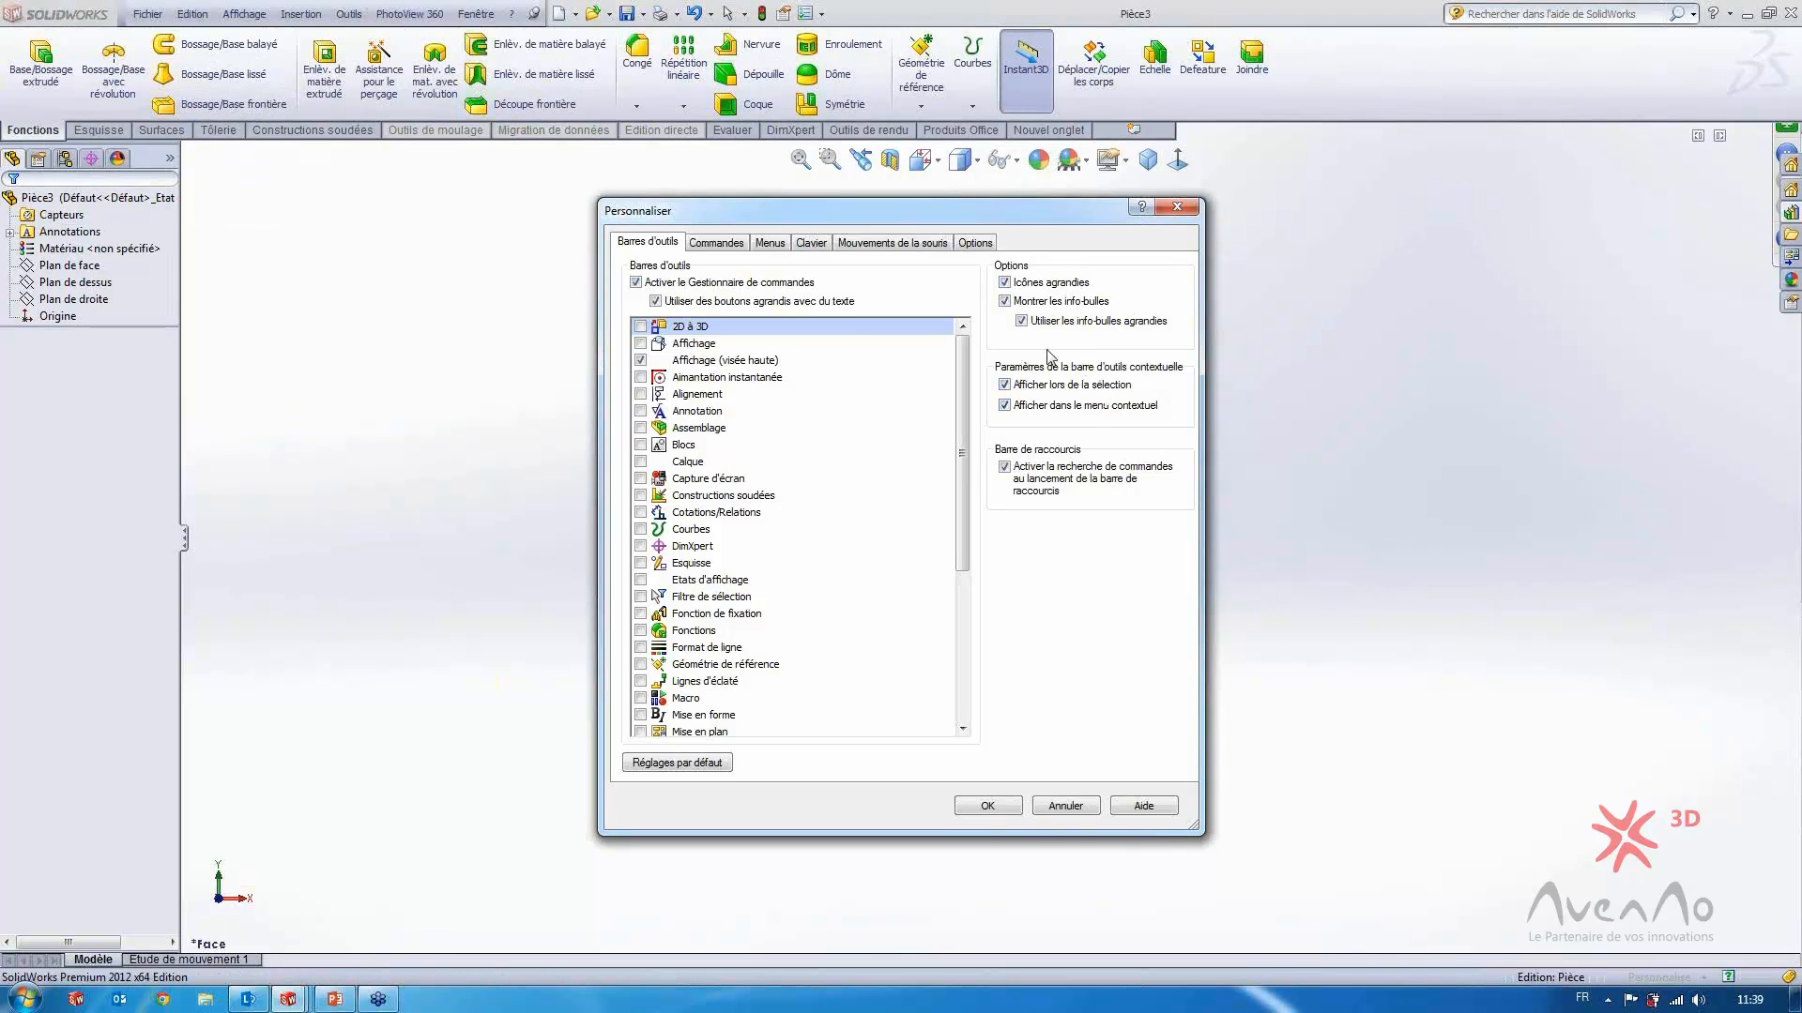
left_click(1004, 282)
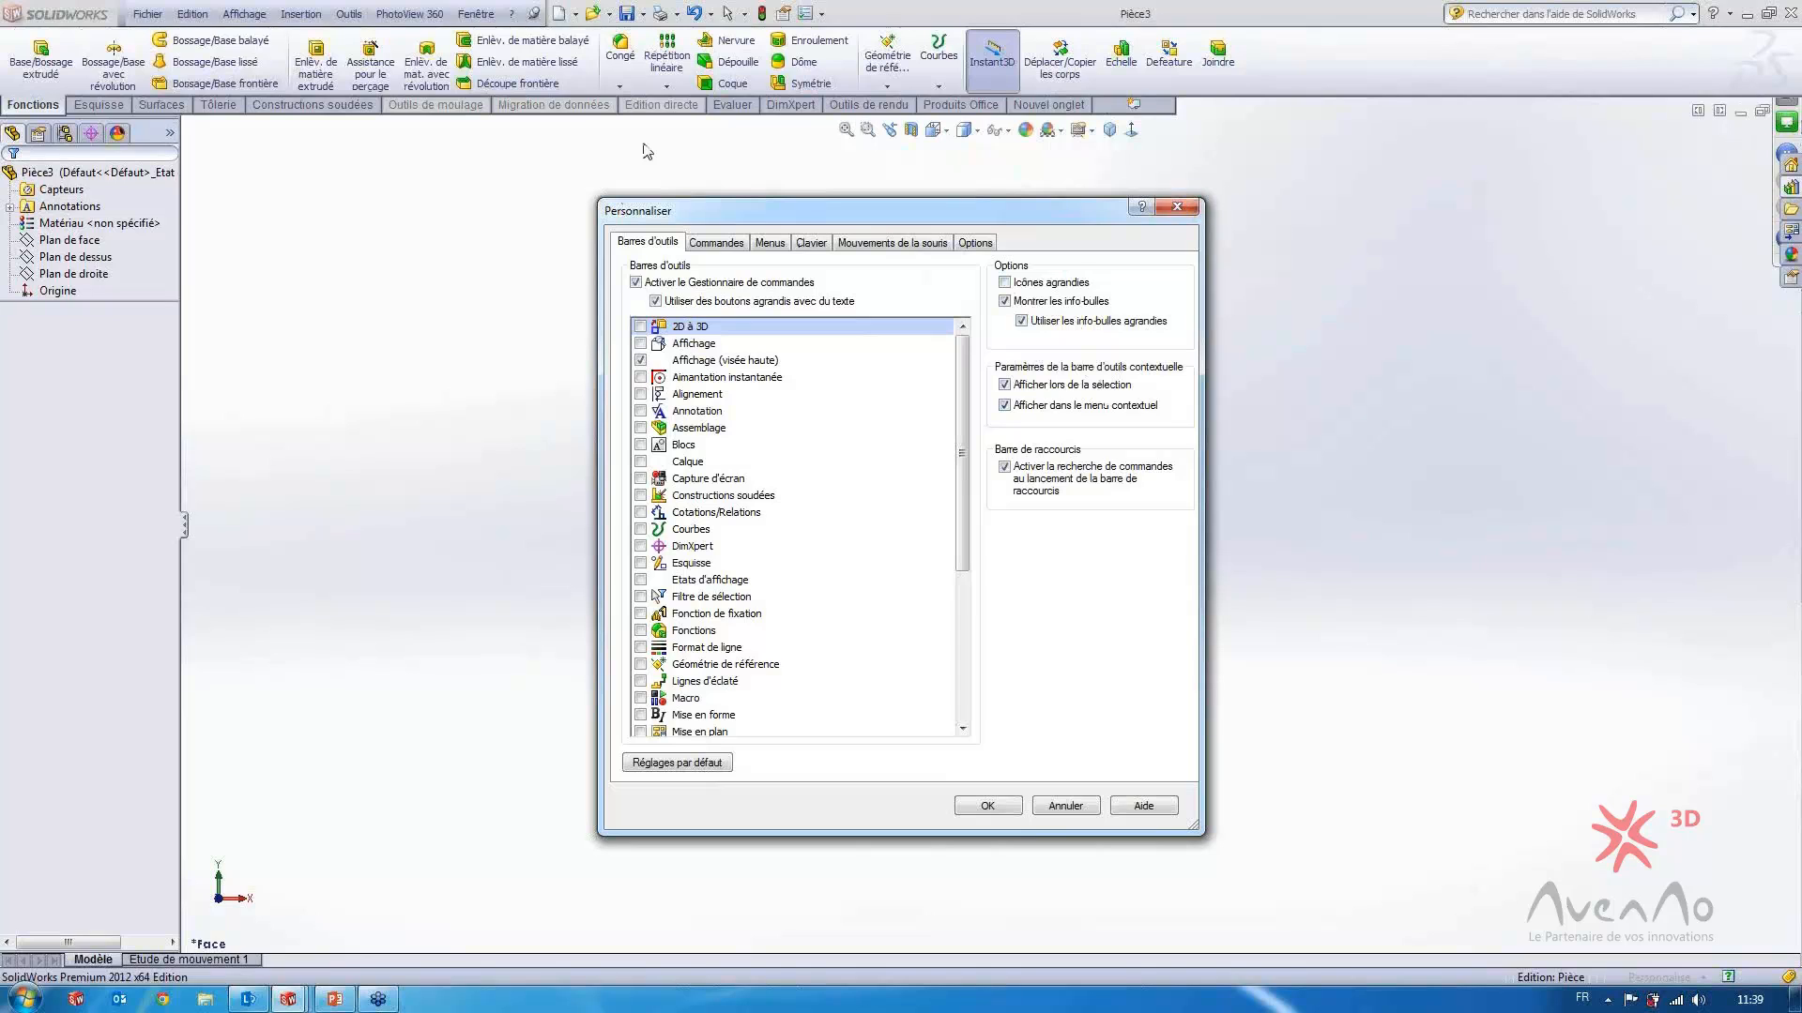
left_click(1179, 207)
Add an empty tab (Onglet vide) to the Gestionnaire de commandes through the Personnaliser mode, keeping its default name
right_click(1285, 65)
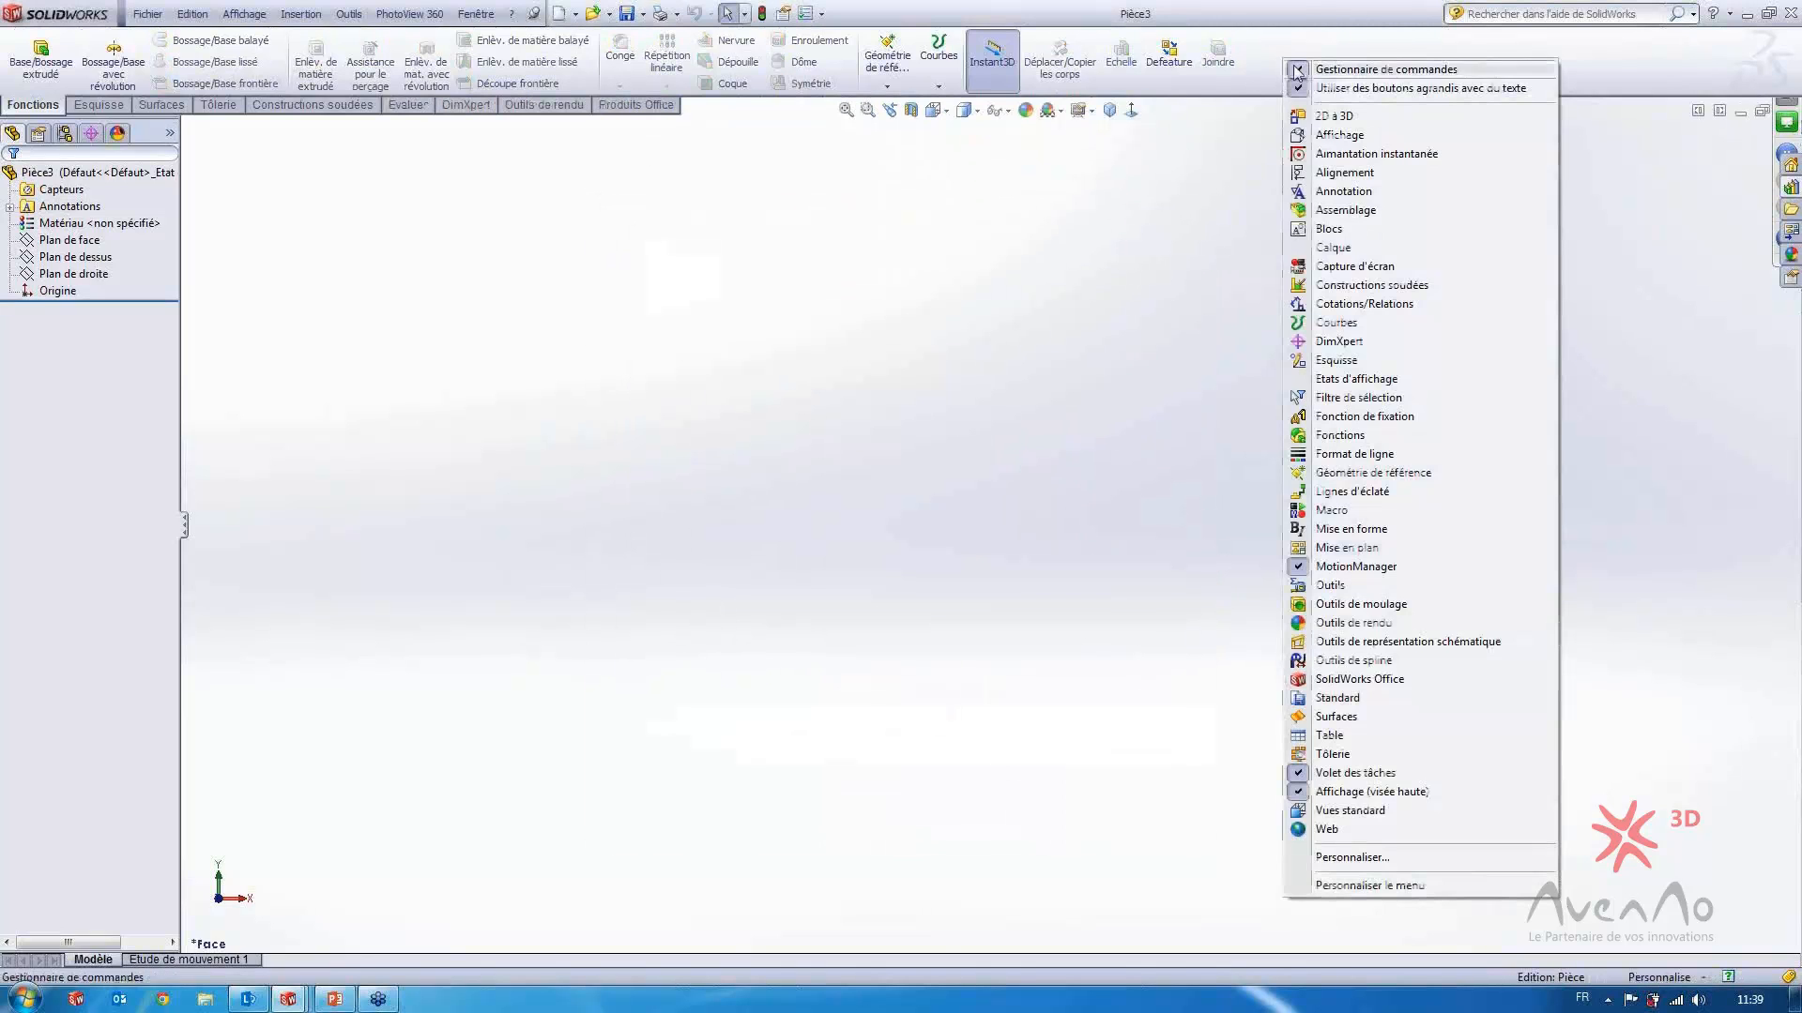
left_click(1396, 861)
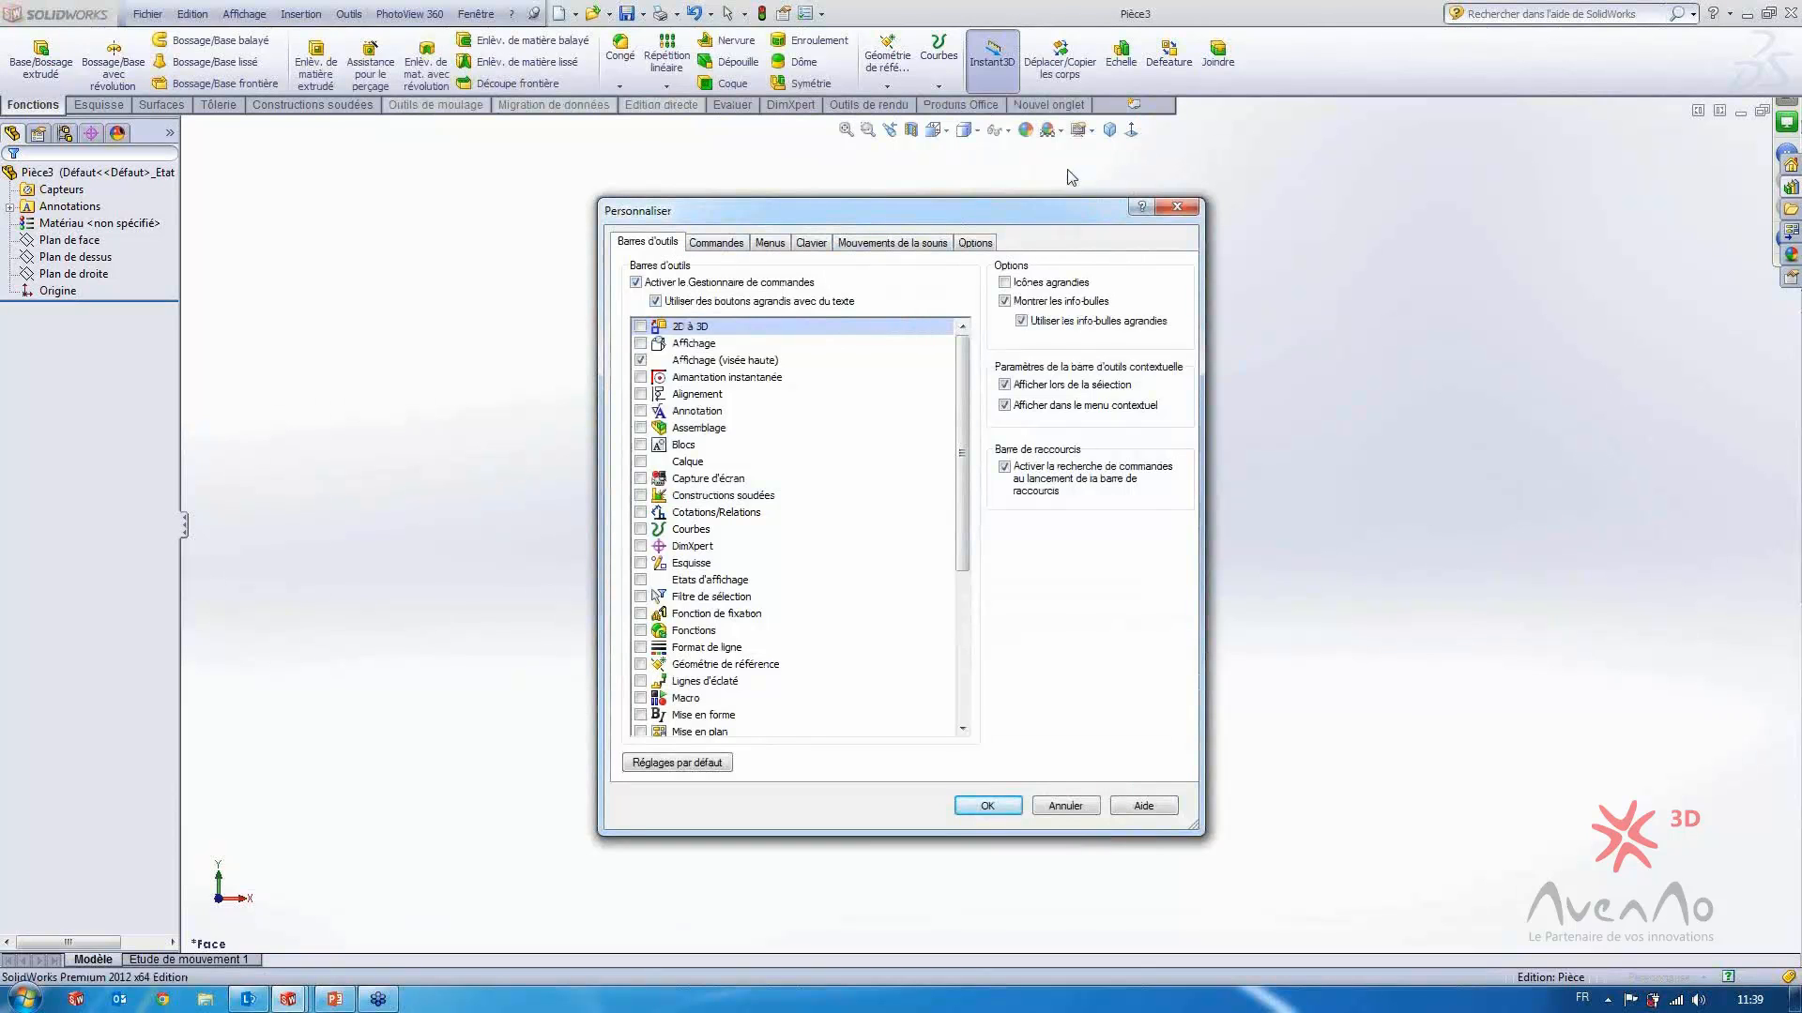
left_click(1129, 106)
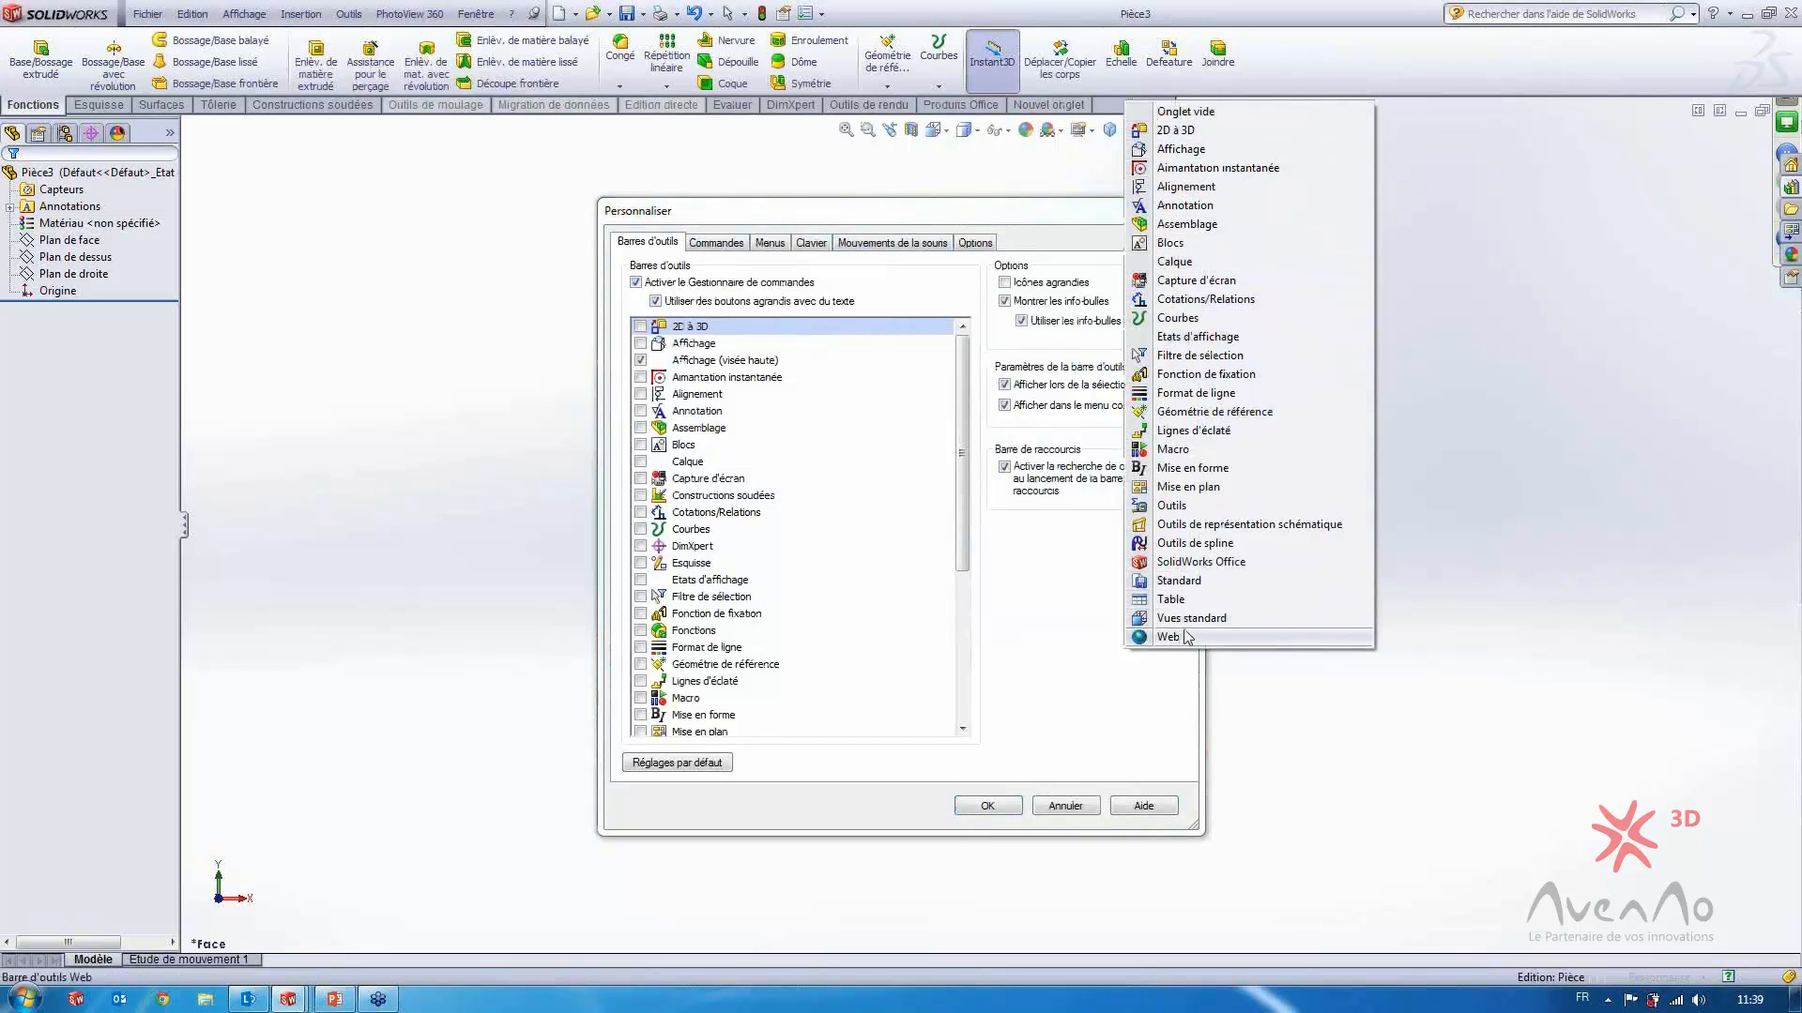
left_click(1176, 112)
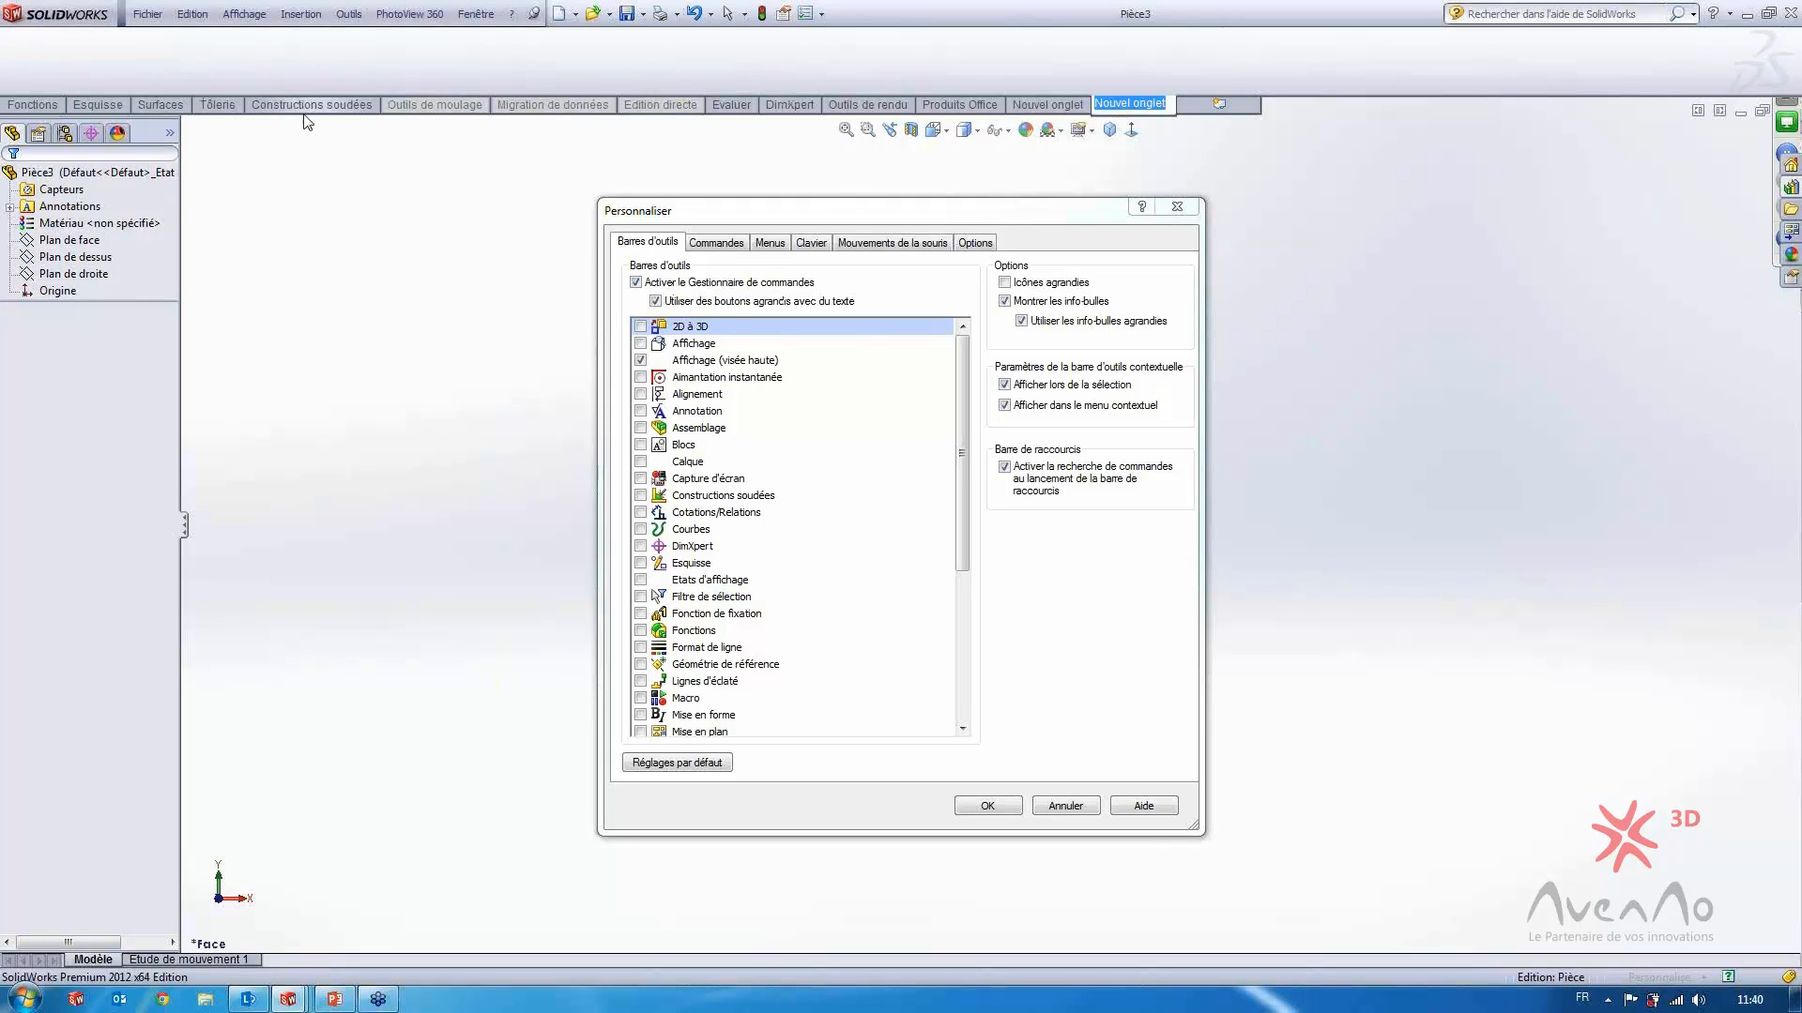
left_click(1186, 208)
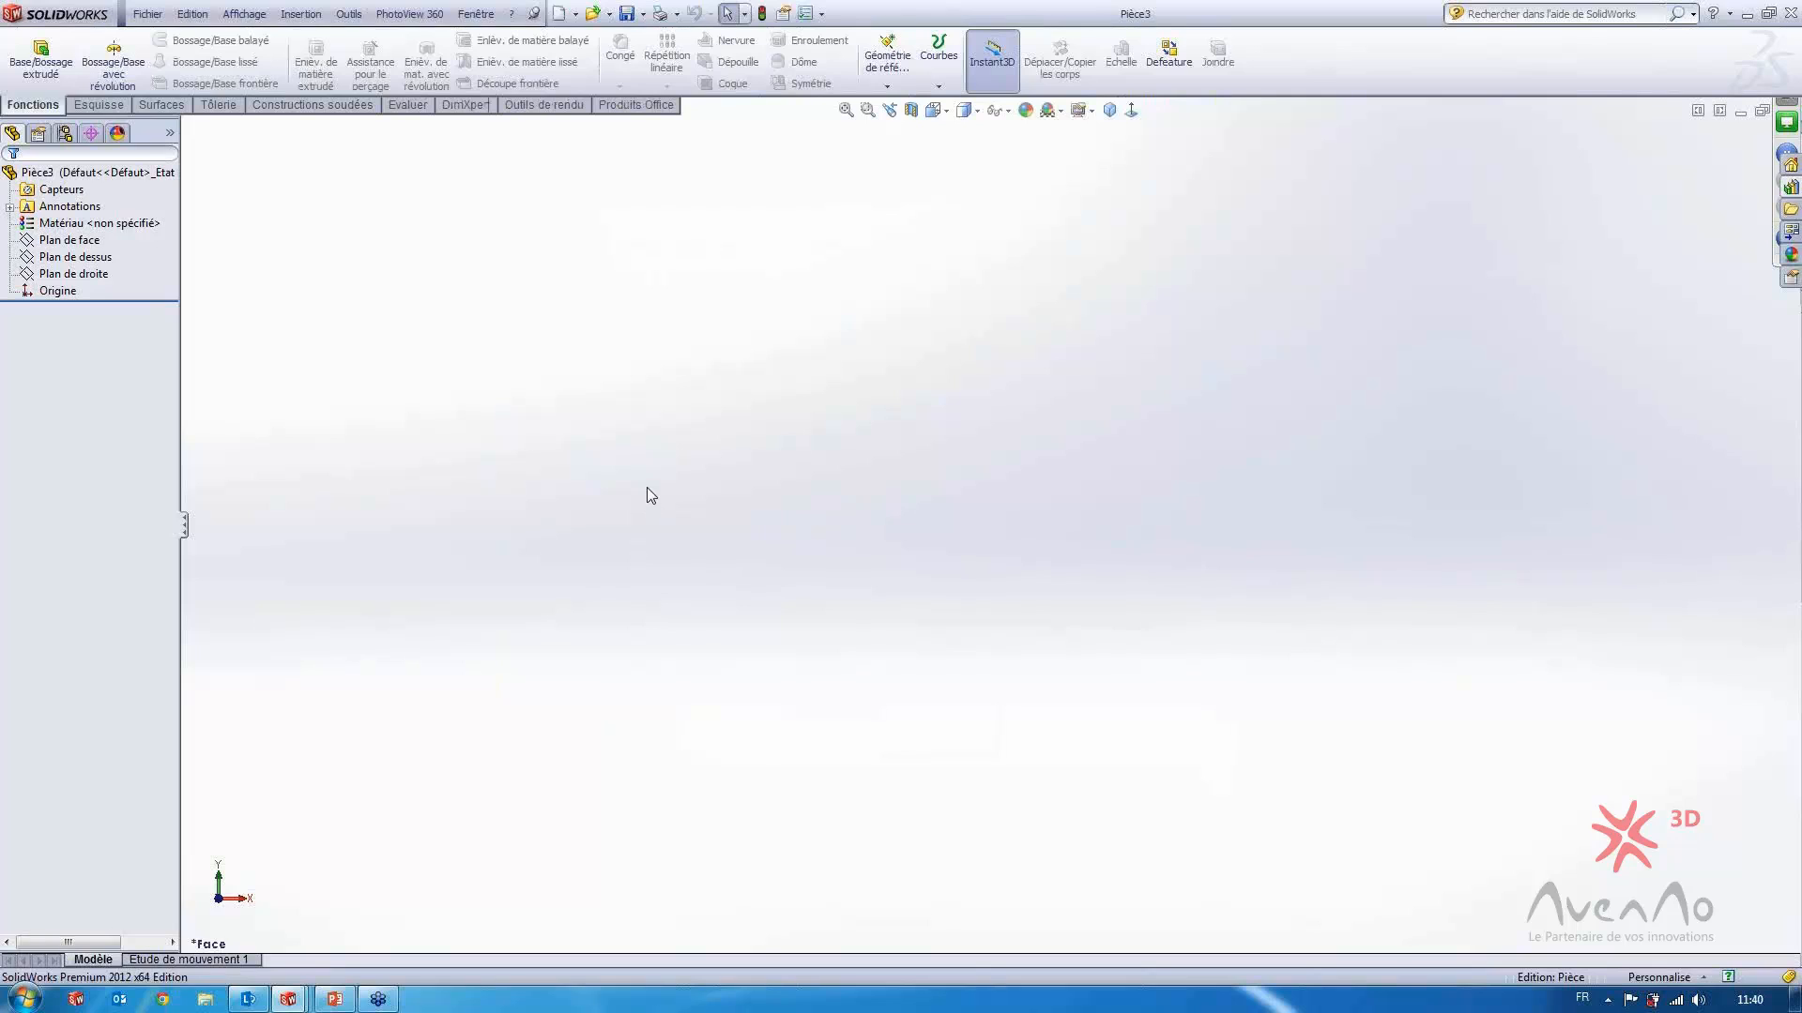
Bring up the mouse gesture wheel, and list only the commands with assigned mouse gestures in the customization settings
mouse_move(645, 487)
right_mouse_down()
mouse_move(675, 482)
mouse_move(644, 446)
mouse_move(594, 487)
mouse_move(653, 520)
mouse_move(660, 470)
right_mouse_up()
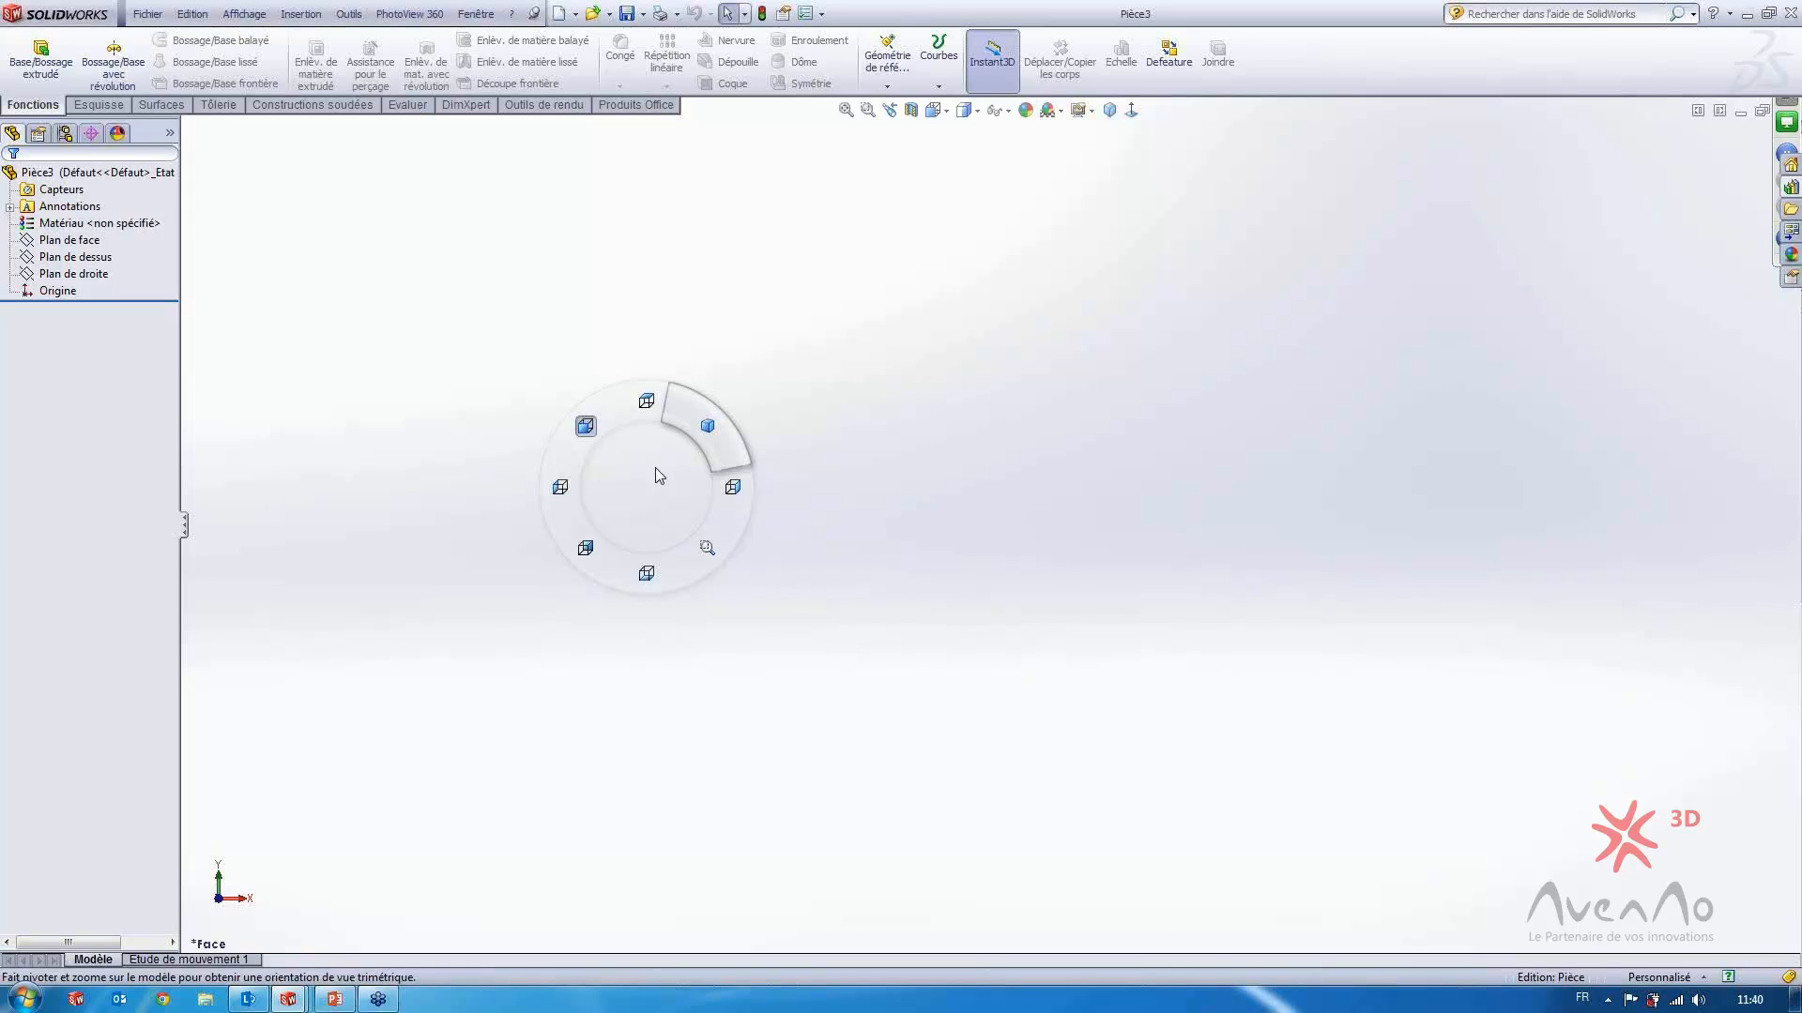
right_click_drag(652, 467, 654, 471)
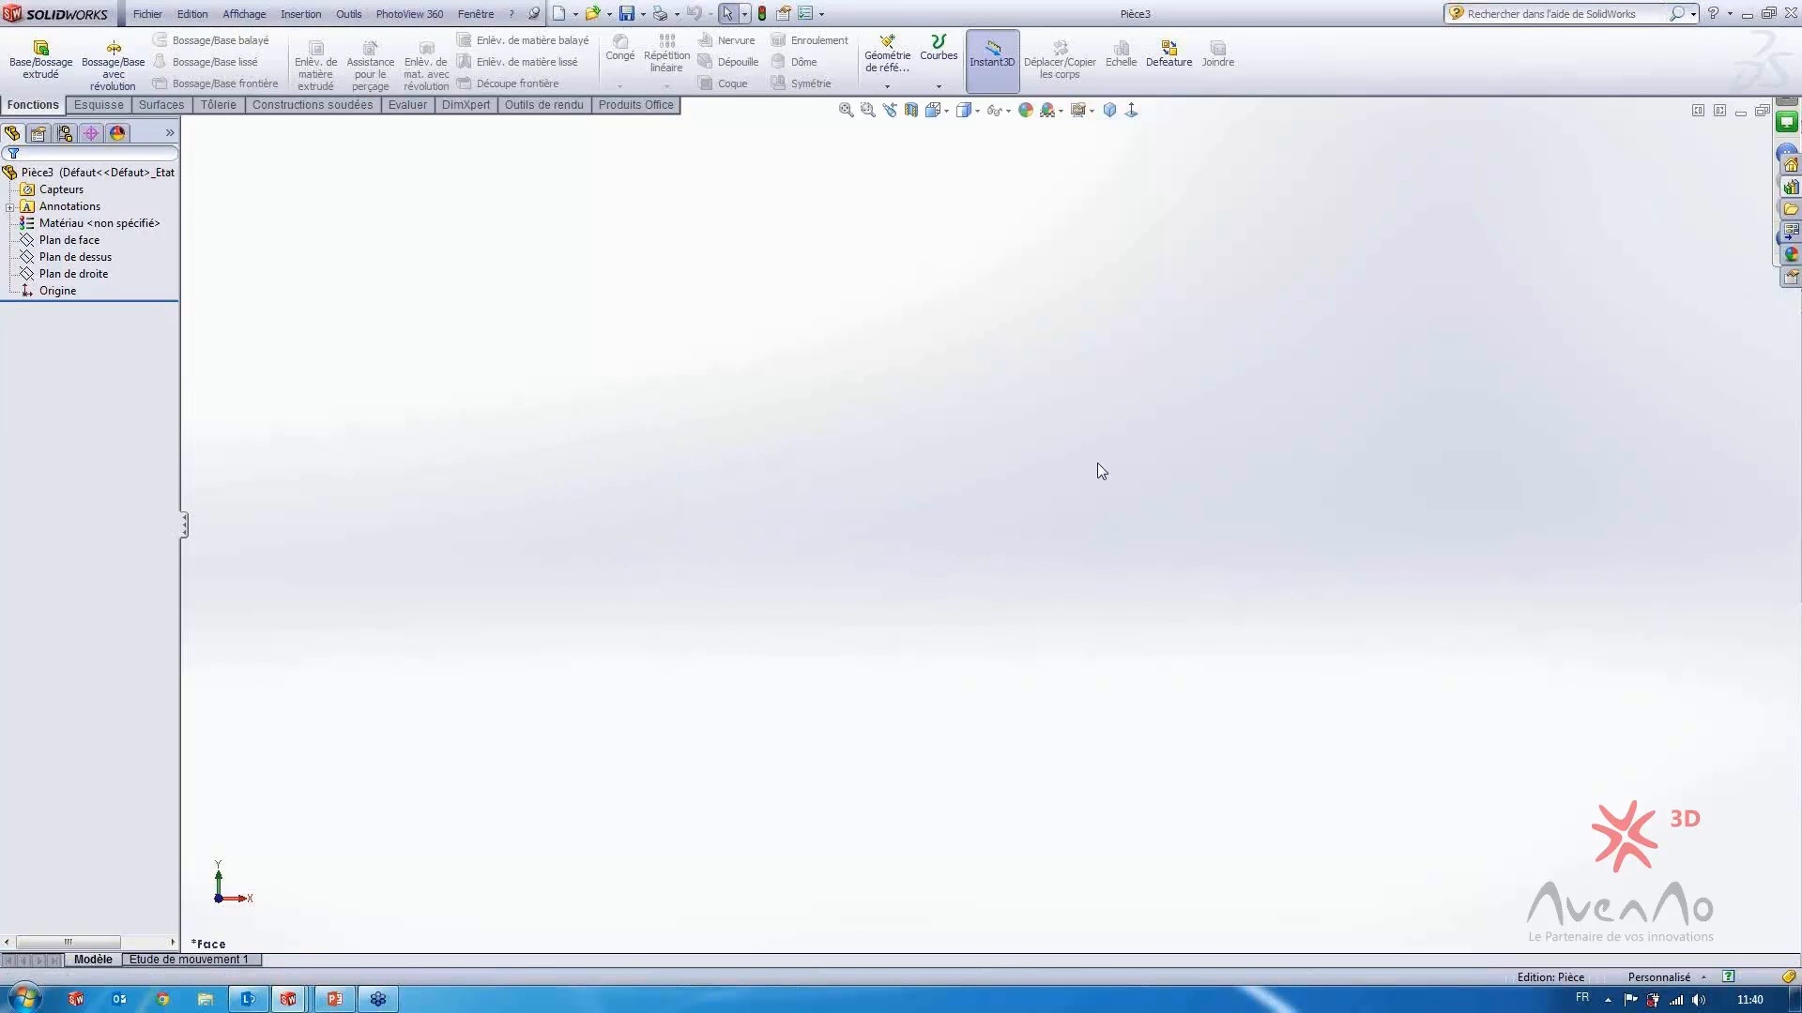
right_click(1340, 73)
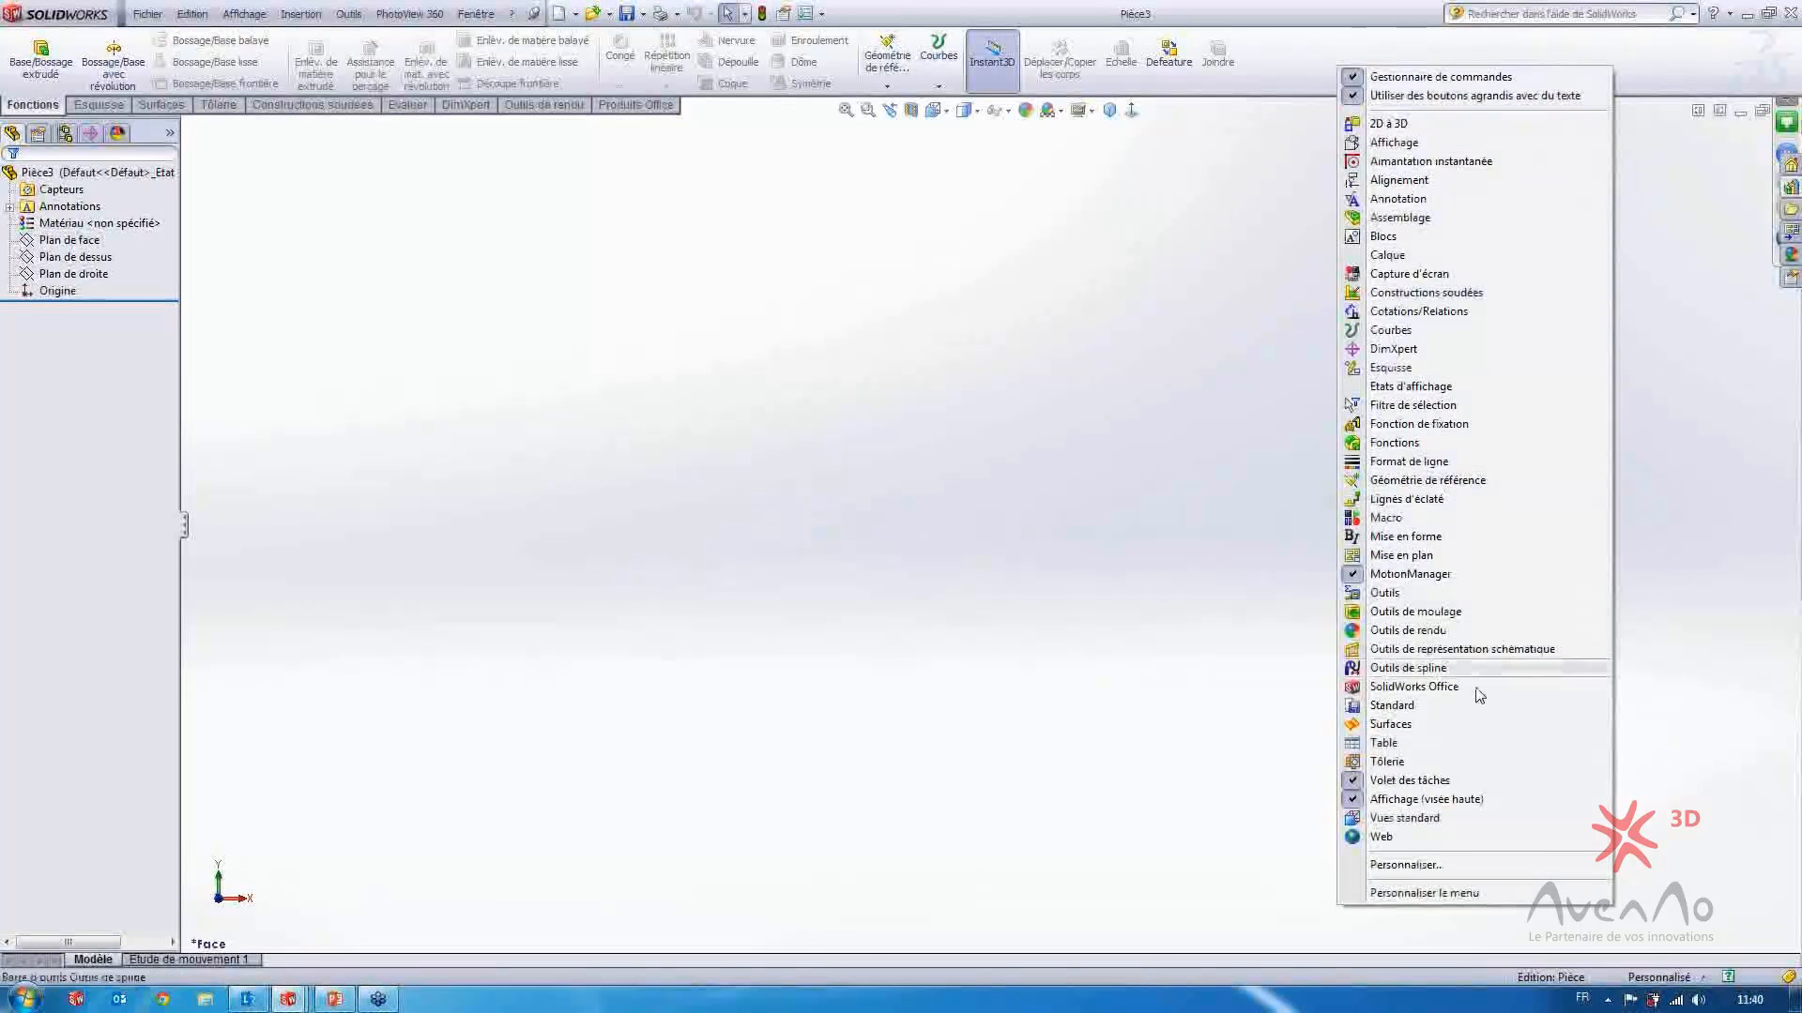
left_click(1365, 864)
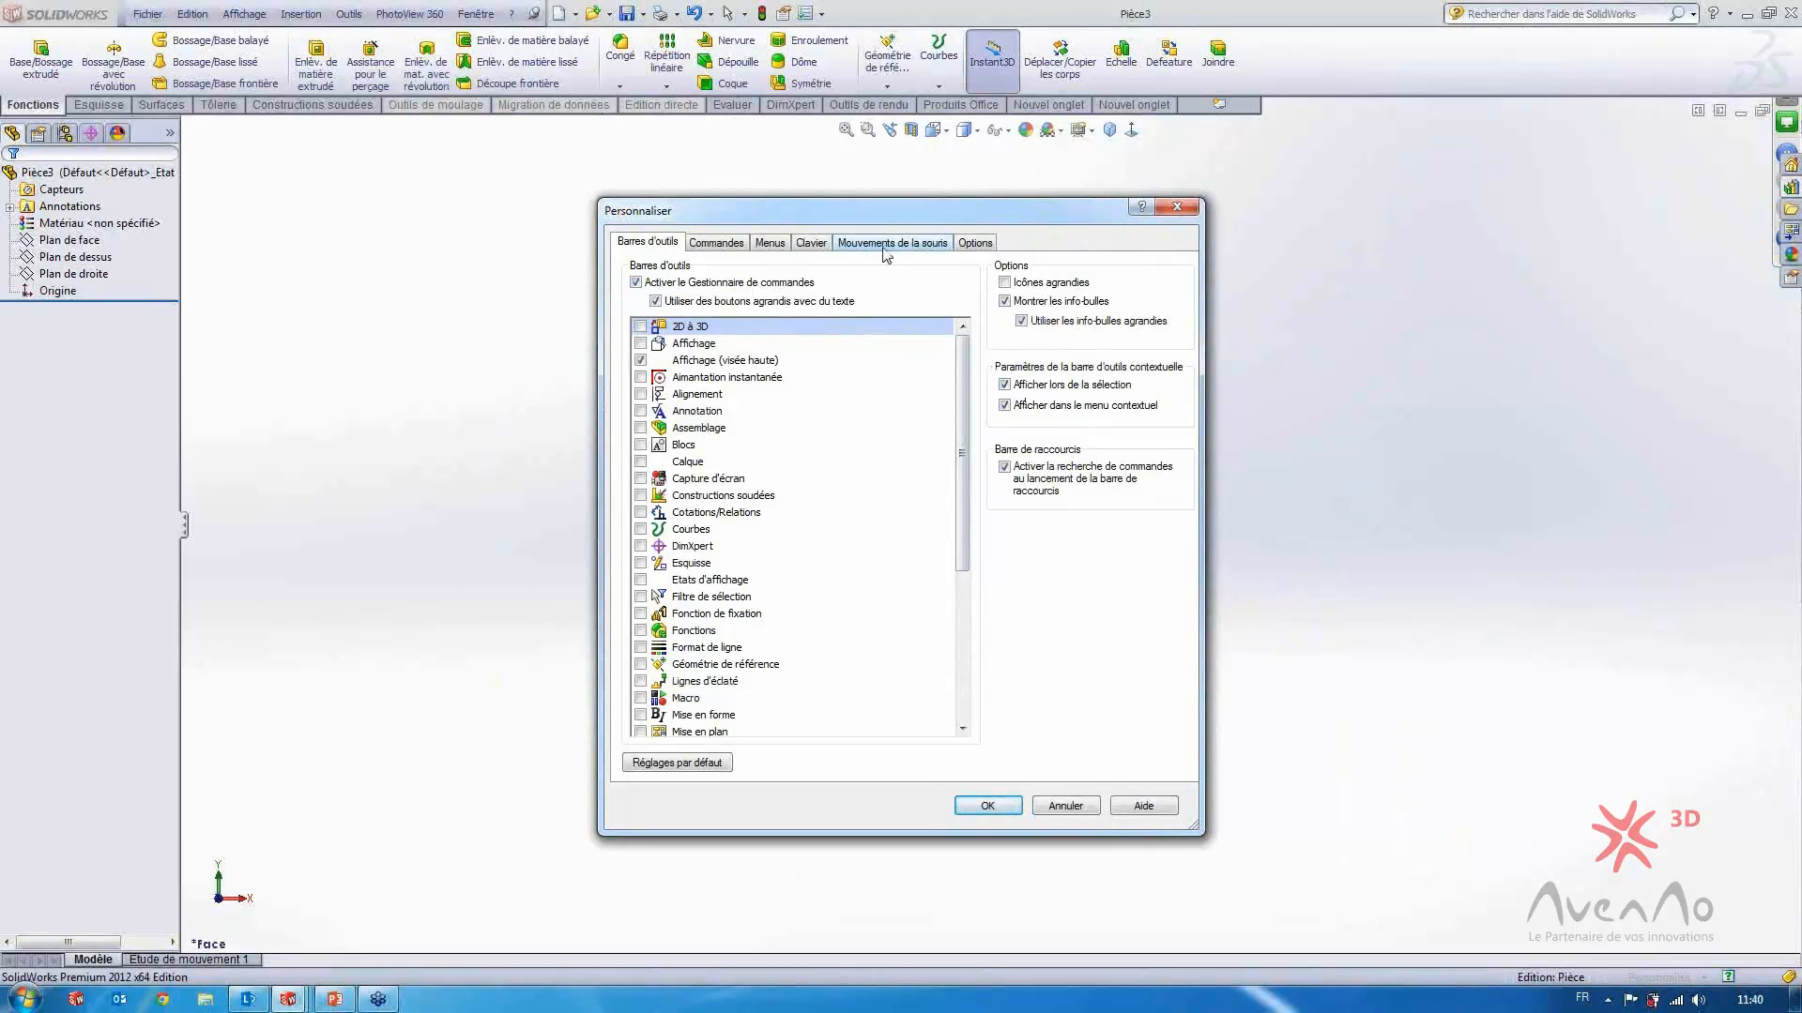
left_click(886, 246)
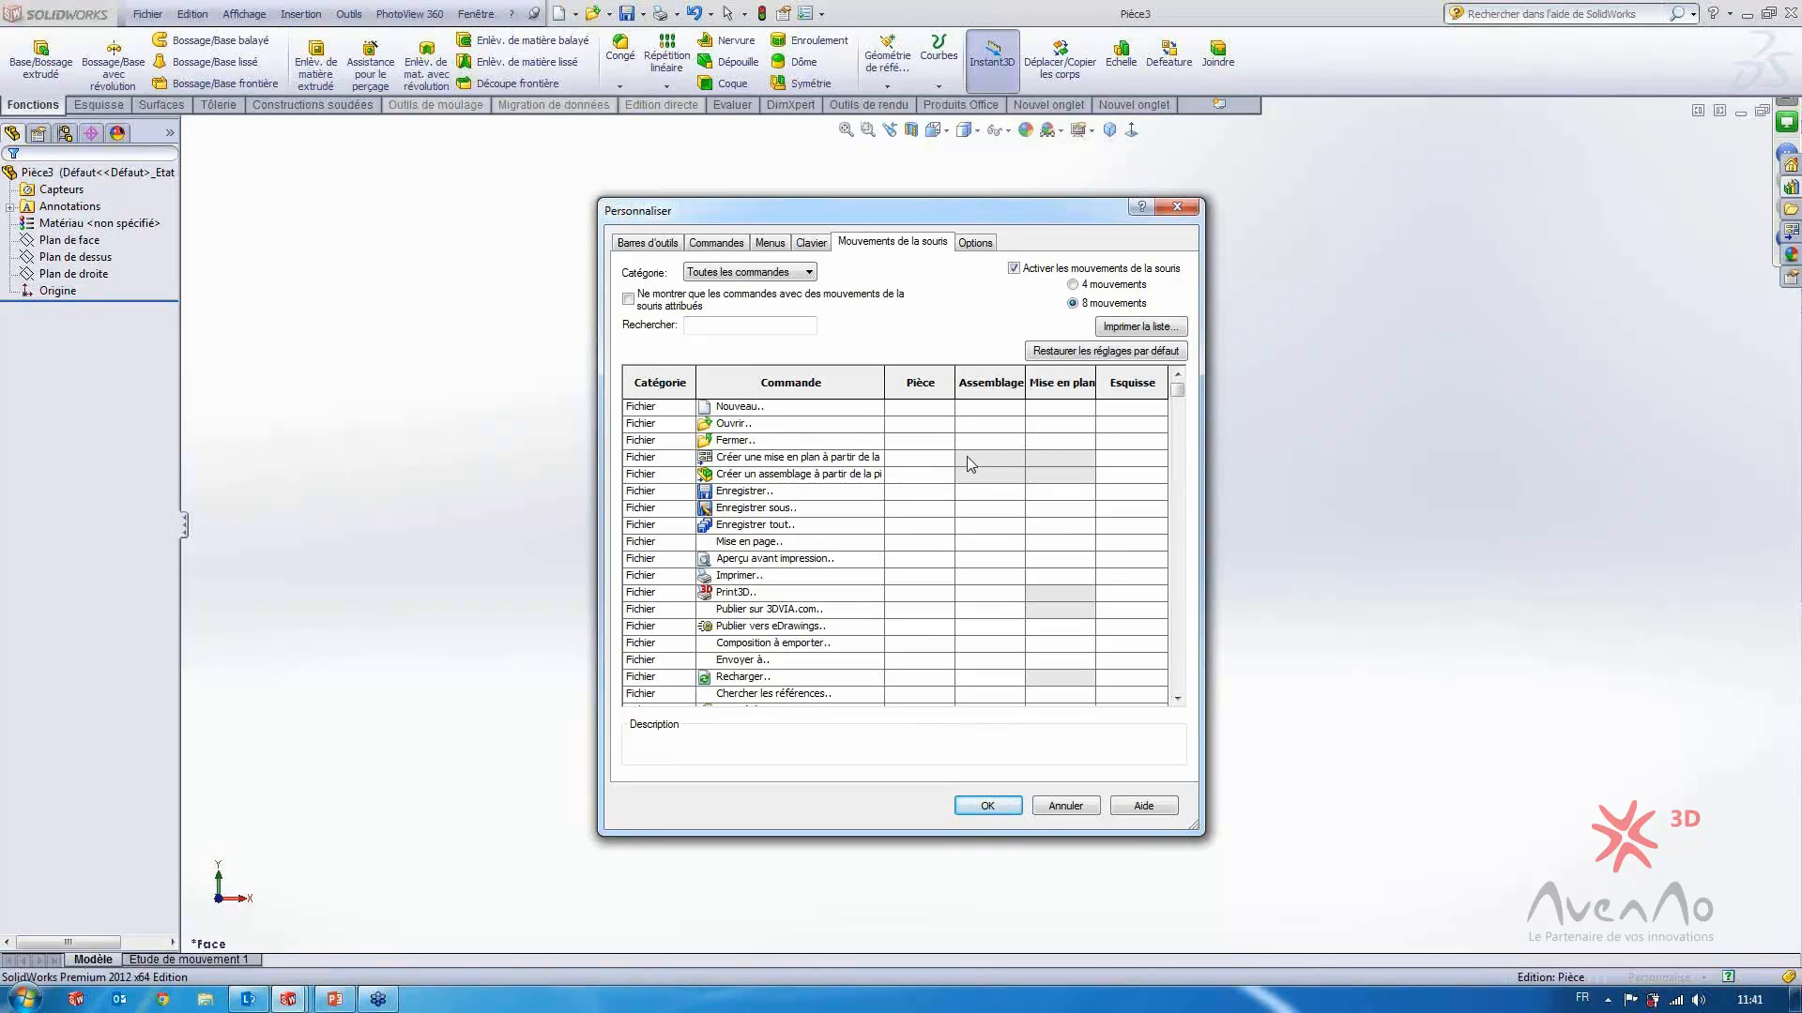
left_click(628, 299)
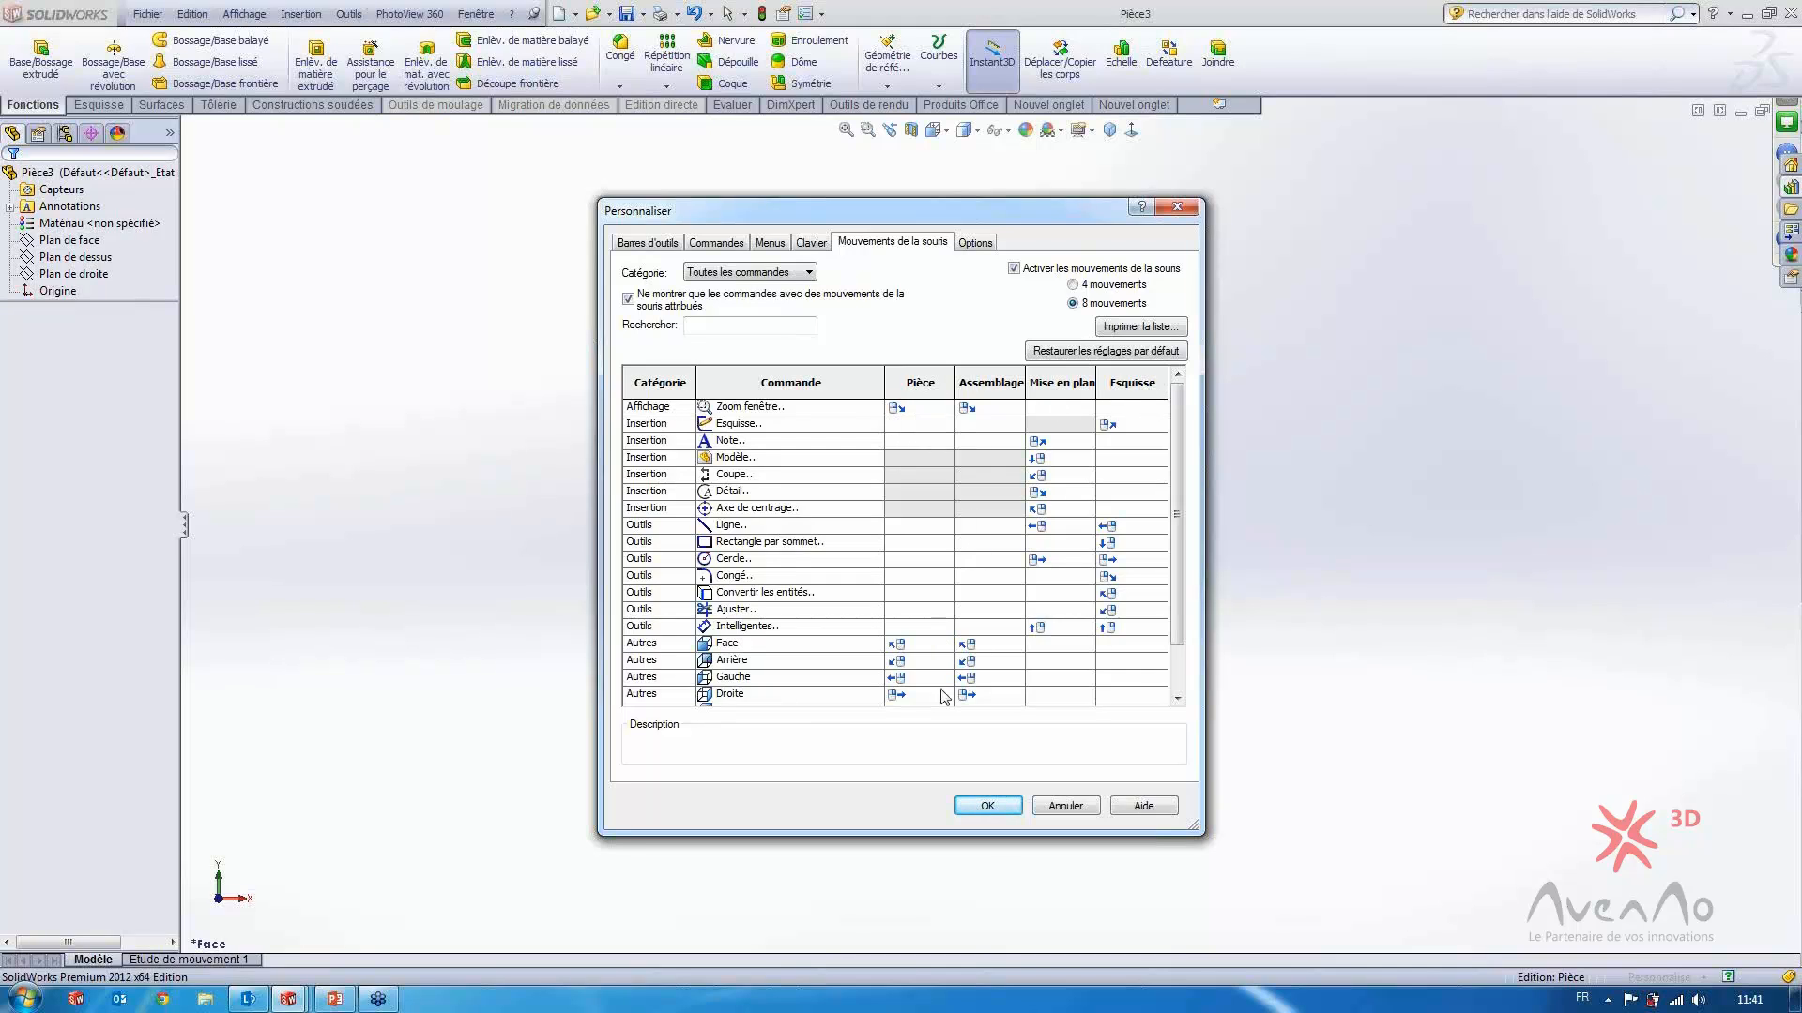
Examine the gesture directions available for Zoom fenêtre in parts, and list all commands again
left_click(927, 411)
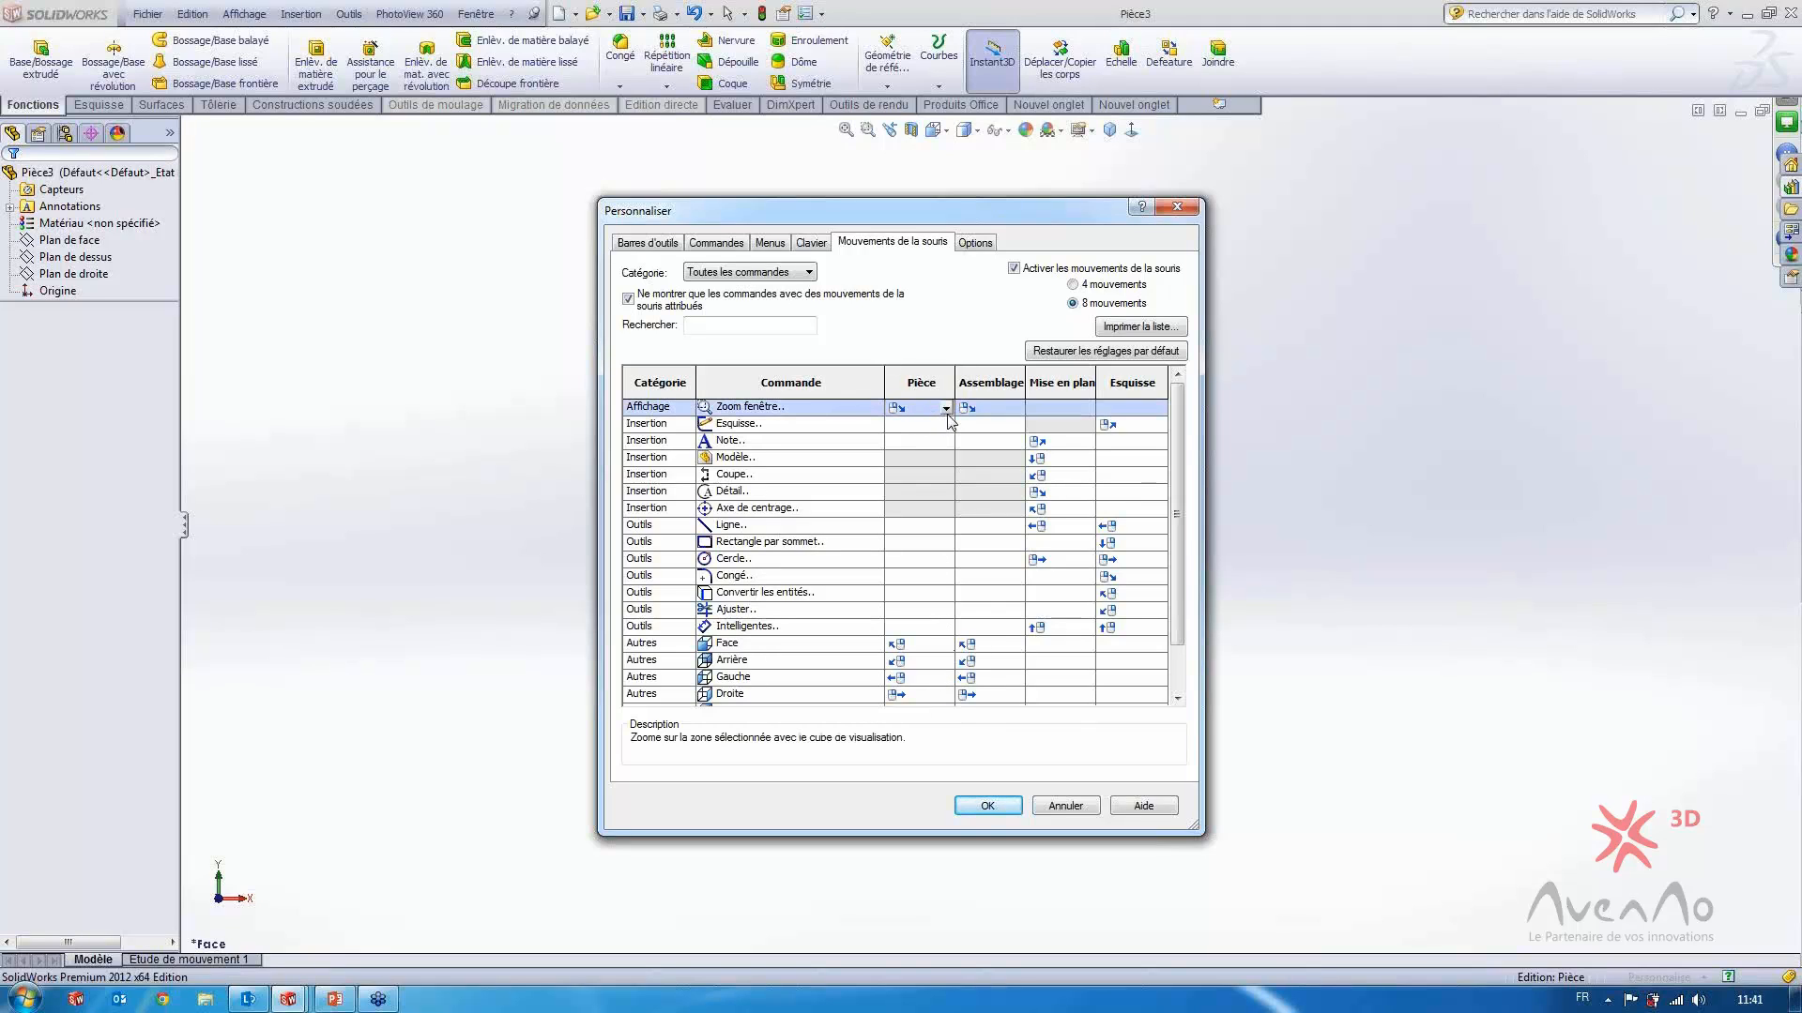
left_click(946, 409)
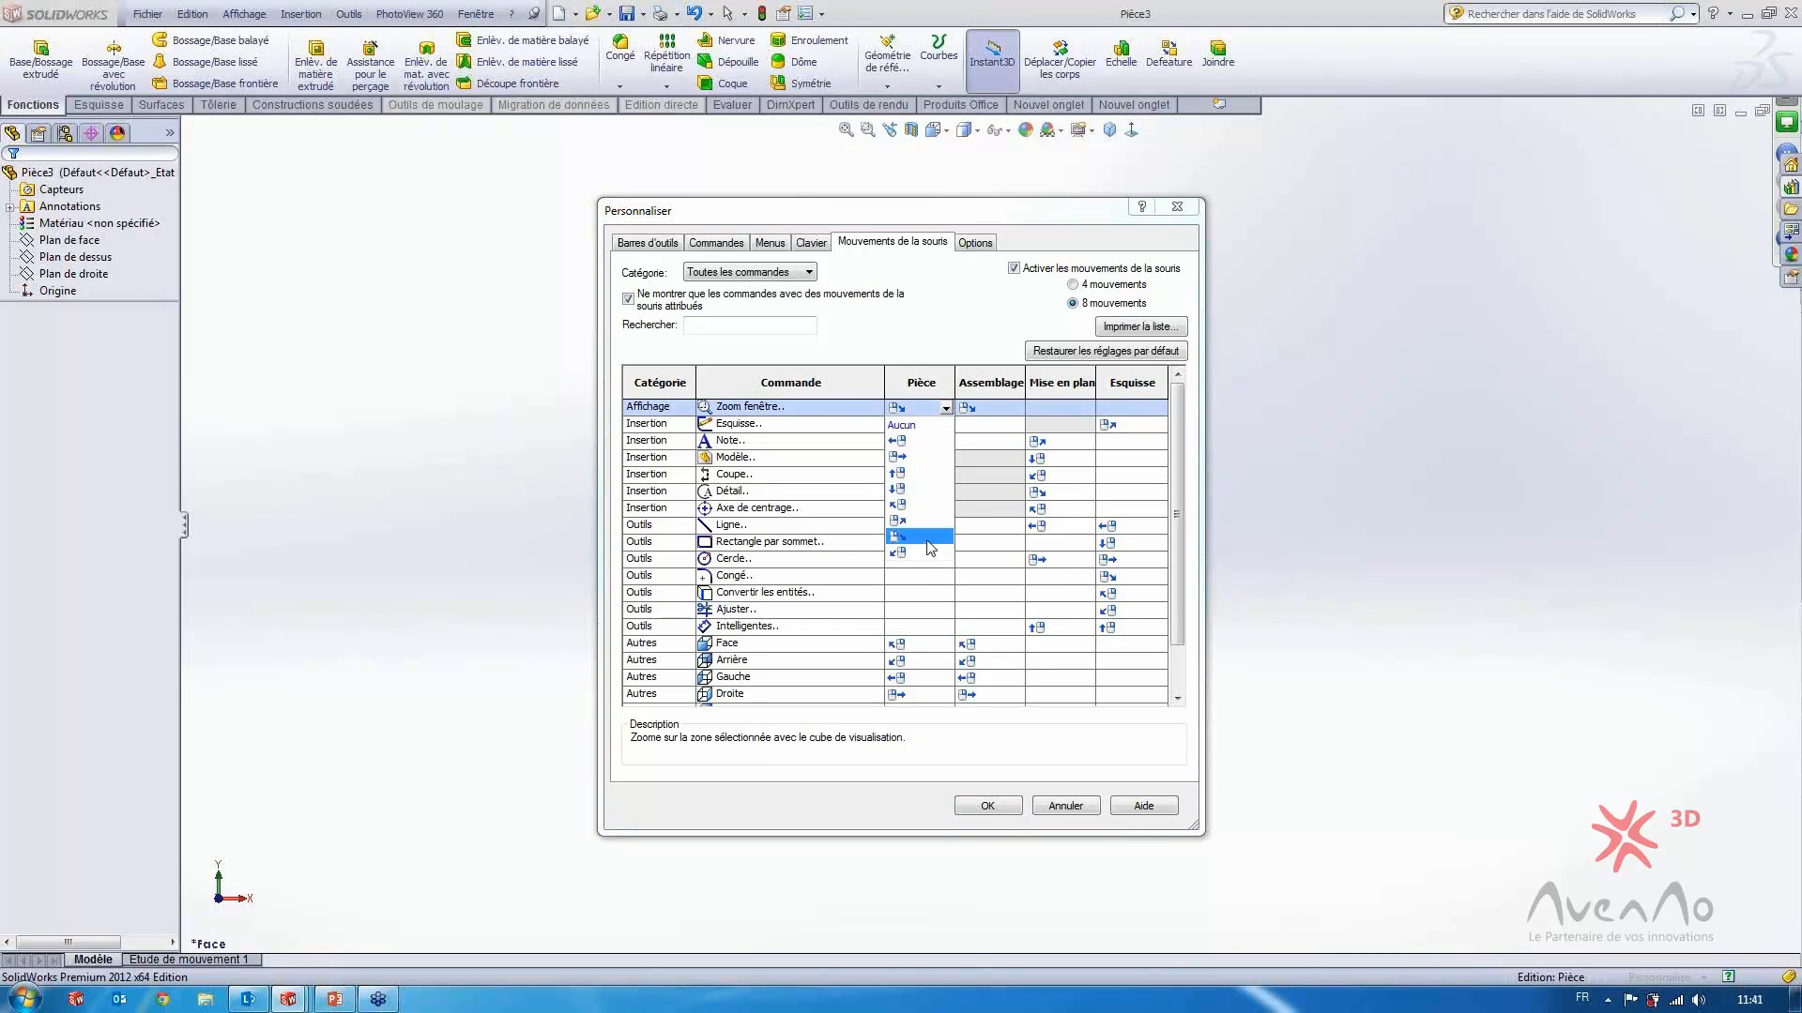
left_click(905, 336)
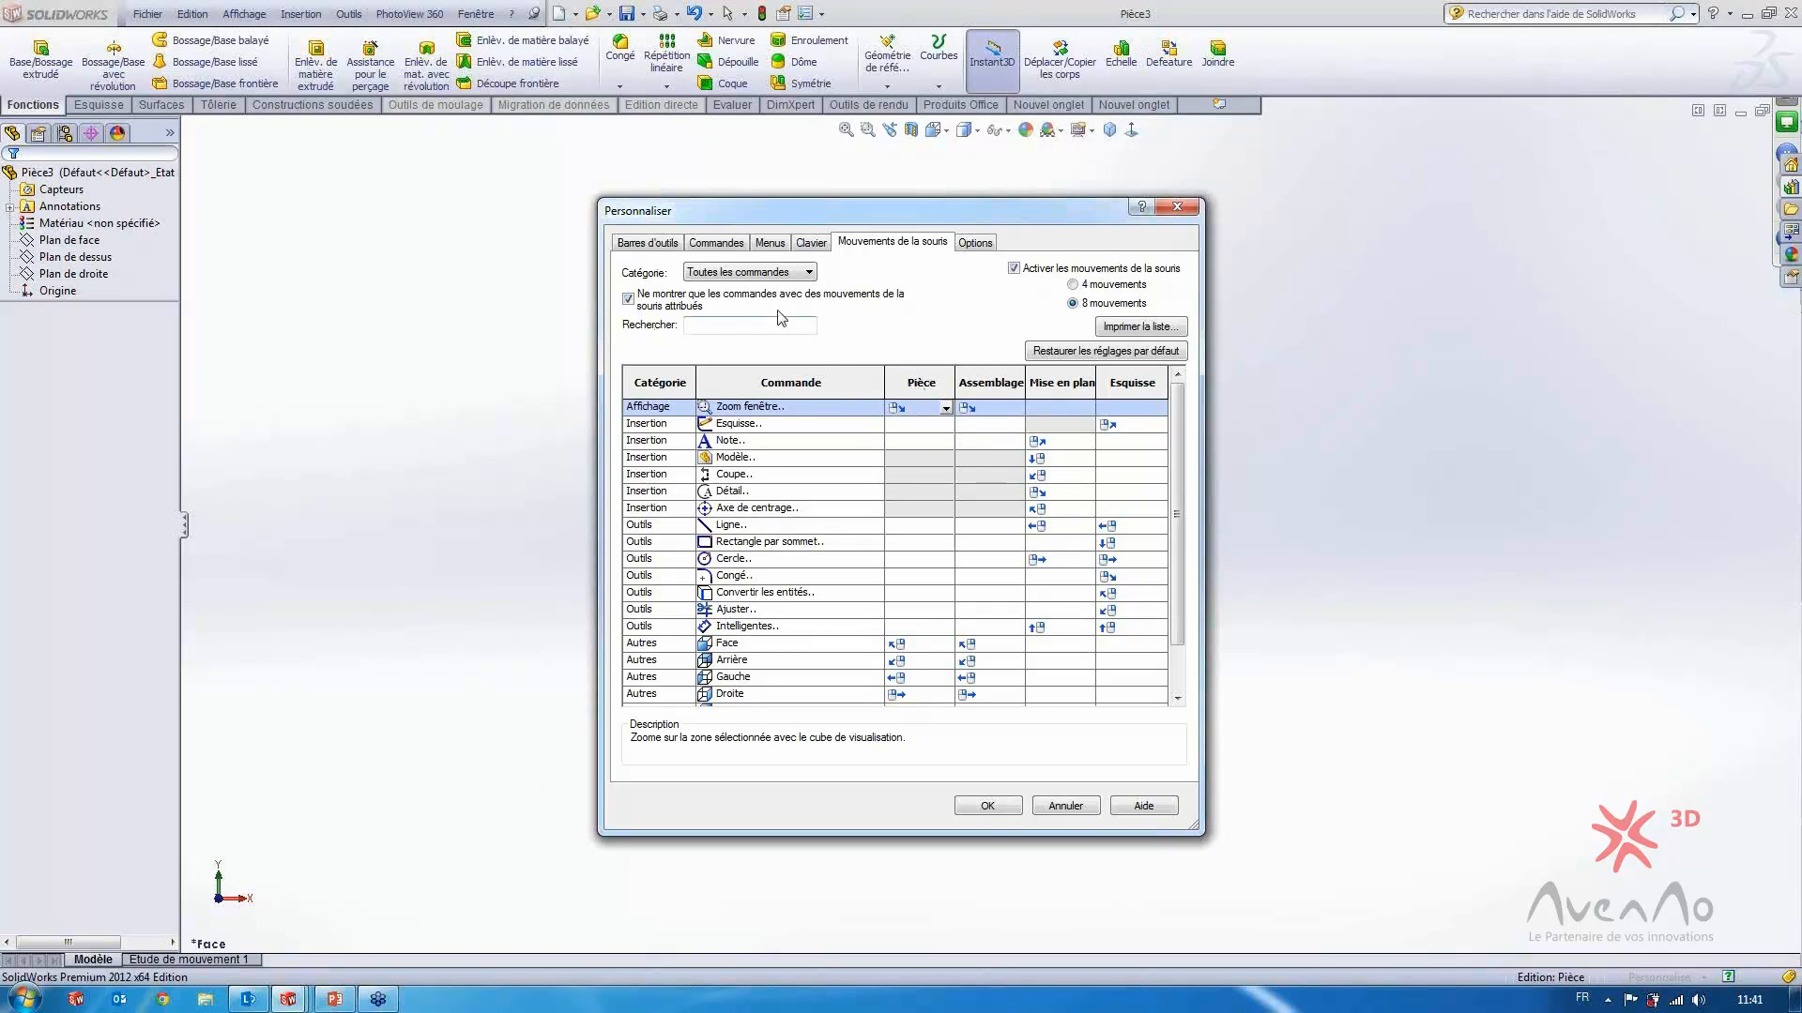
left_click(628, 299)
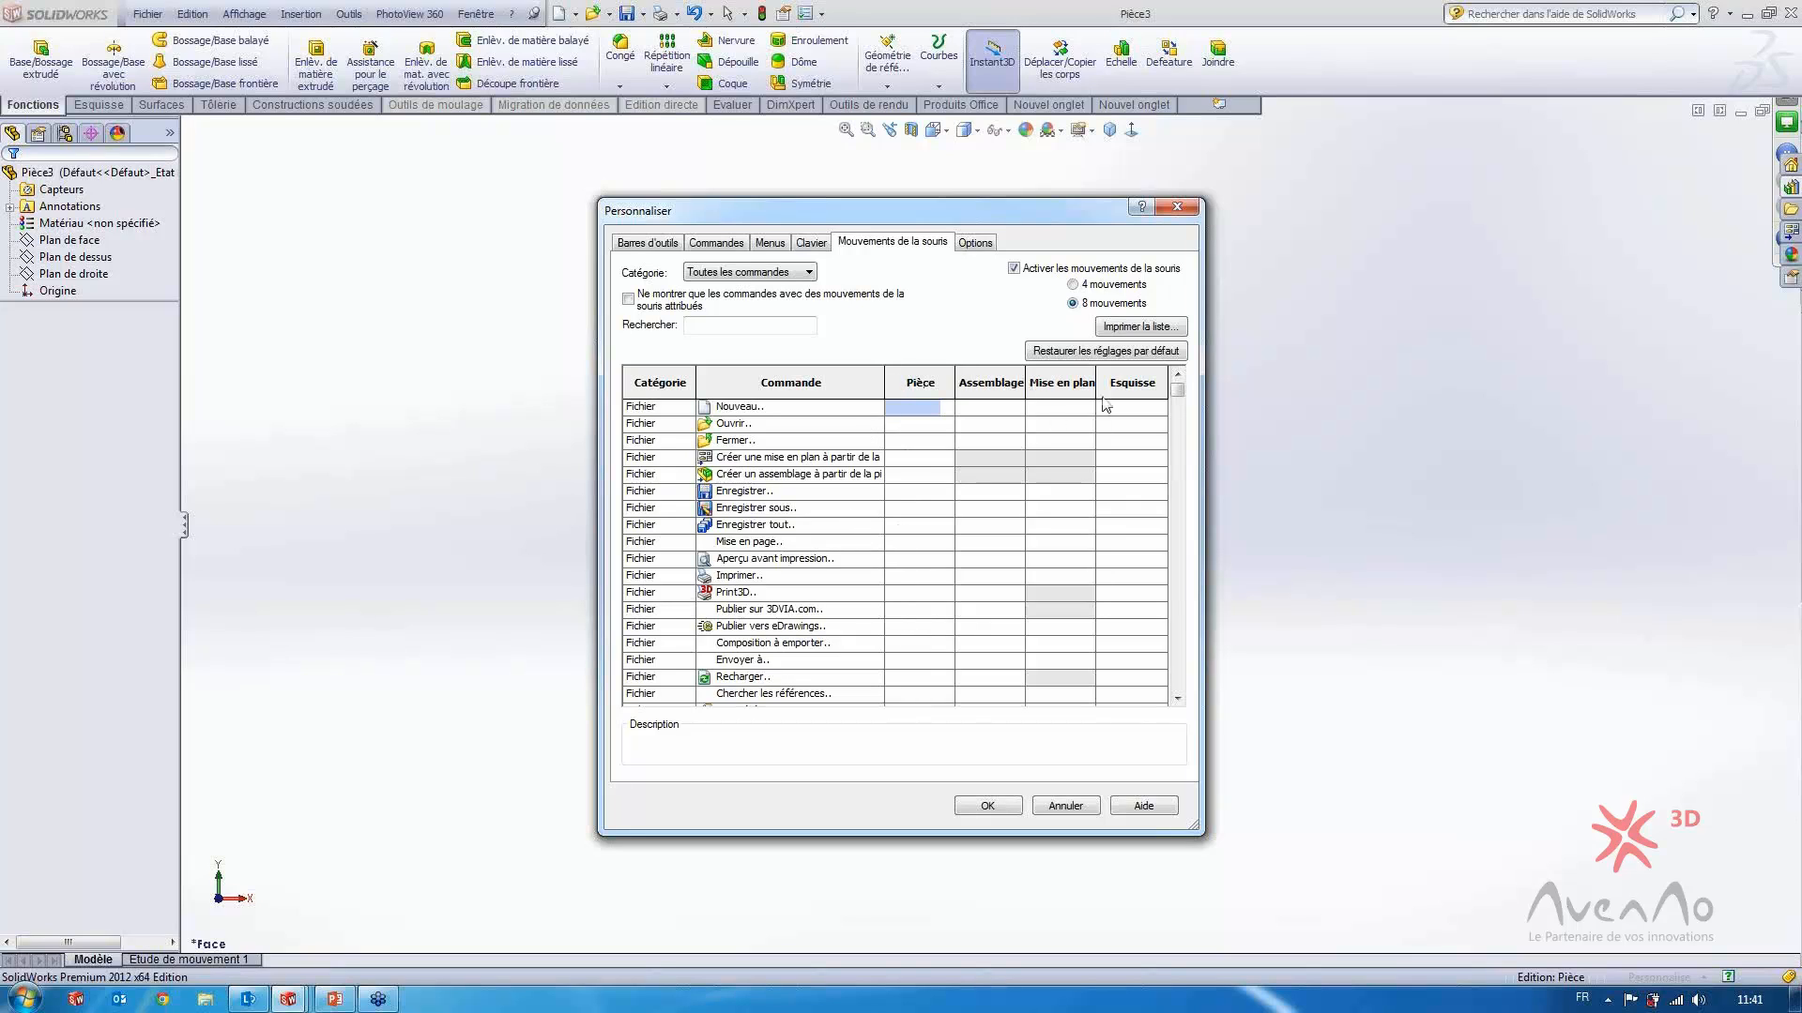
Display the keyboard shortcut assignments for all commands and reposition the customization dialog
left_click(813, 243)
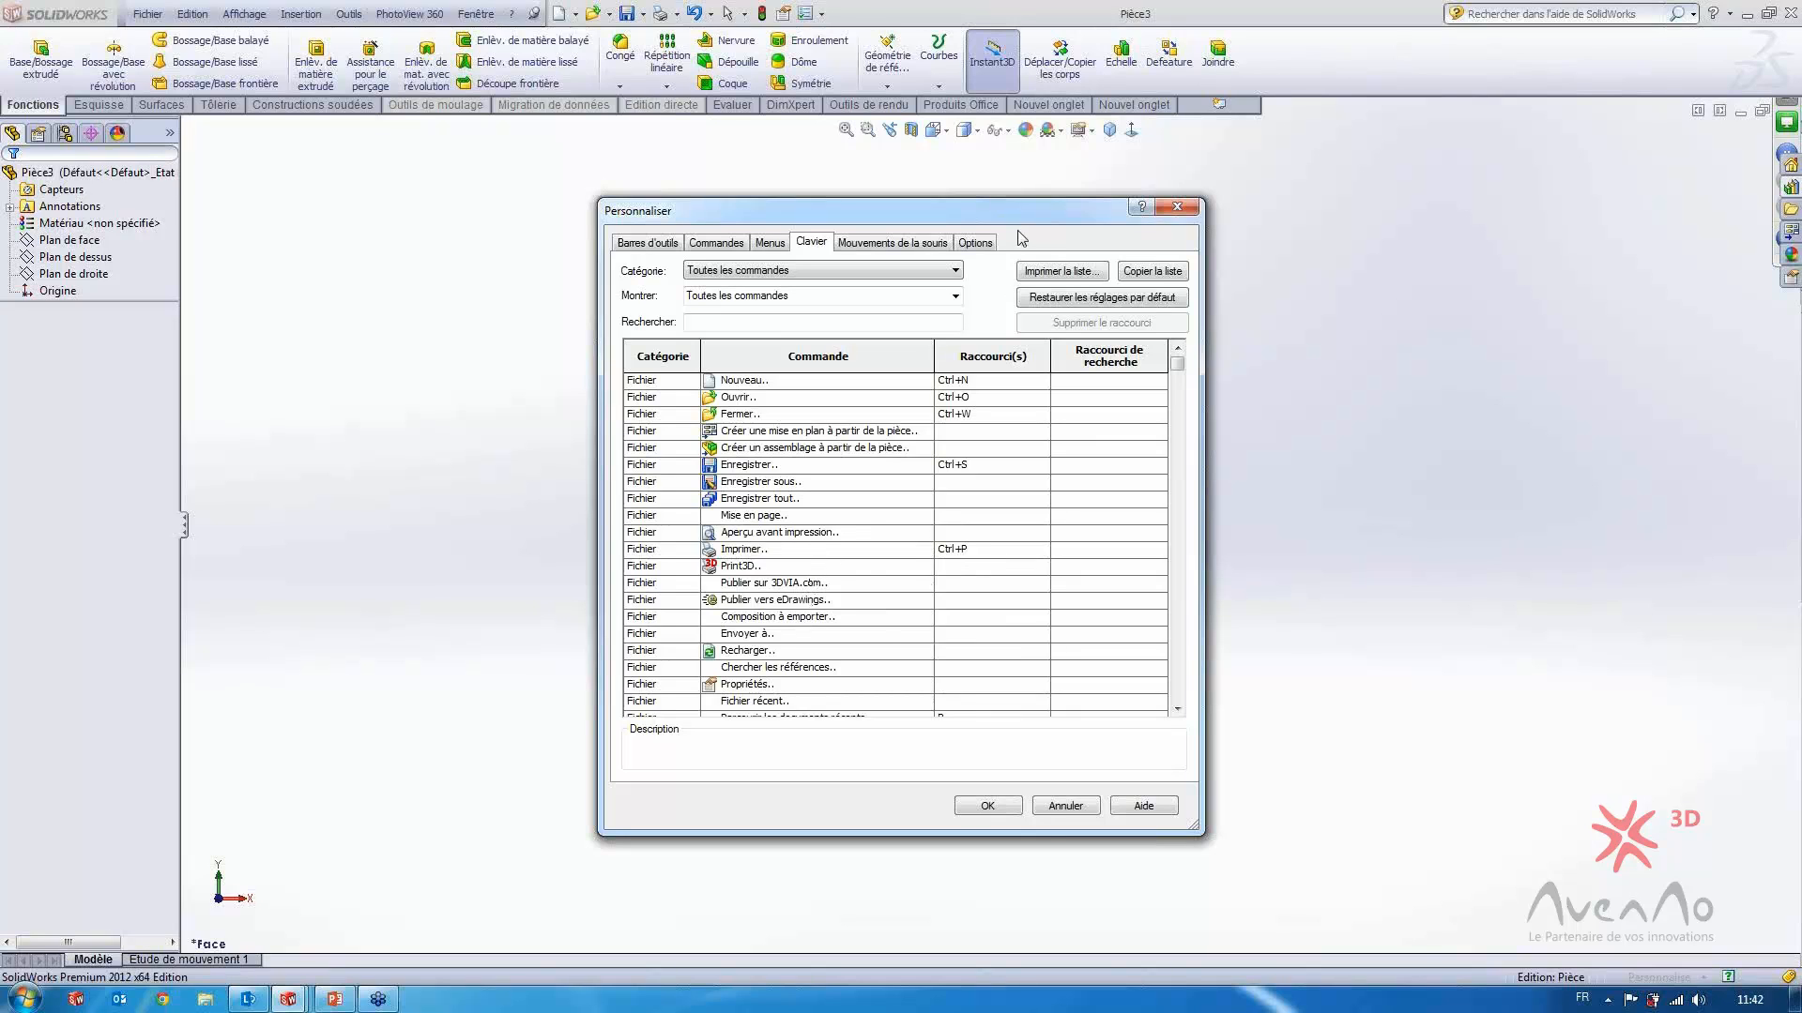
left_click_drag(1023, 218, 950, 211)
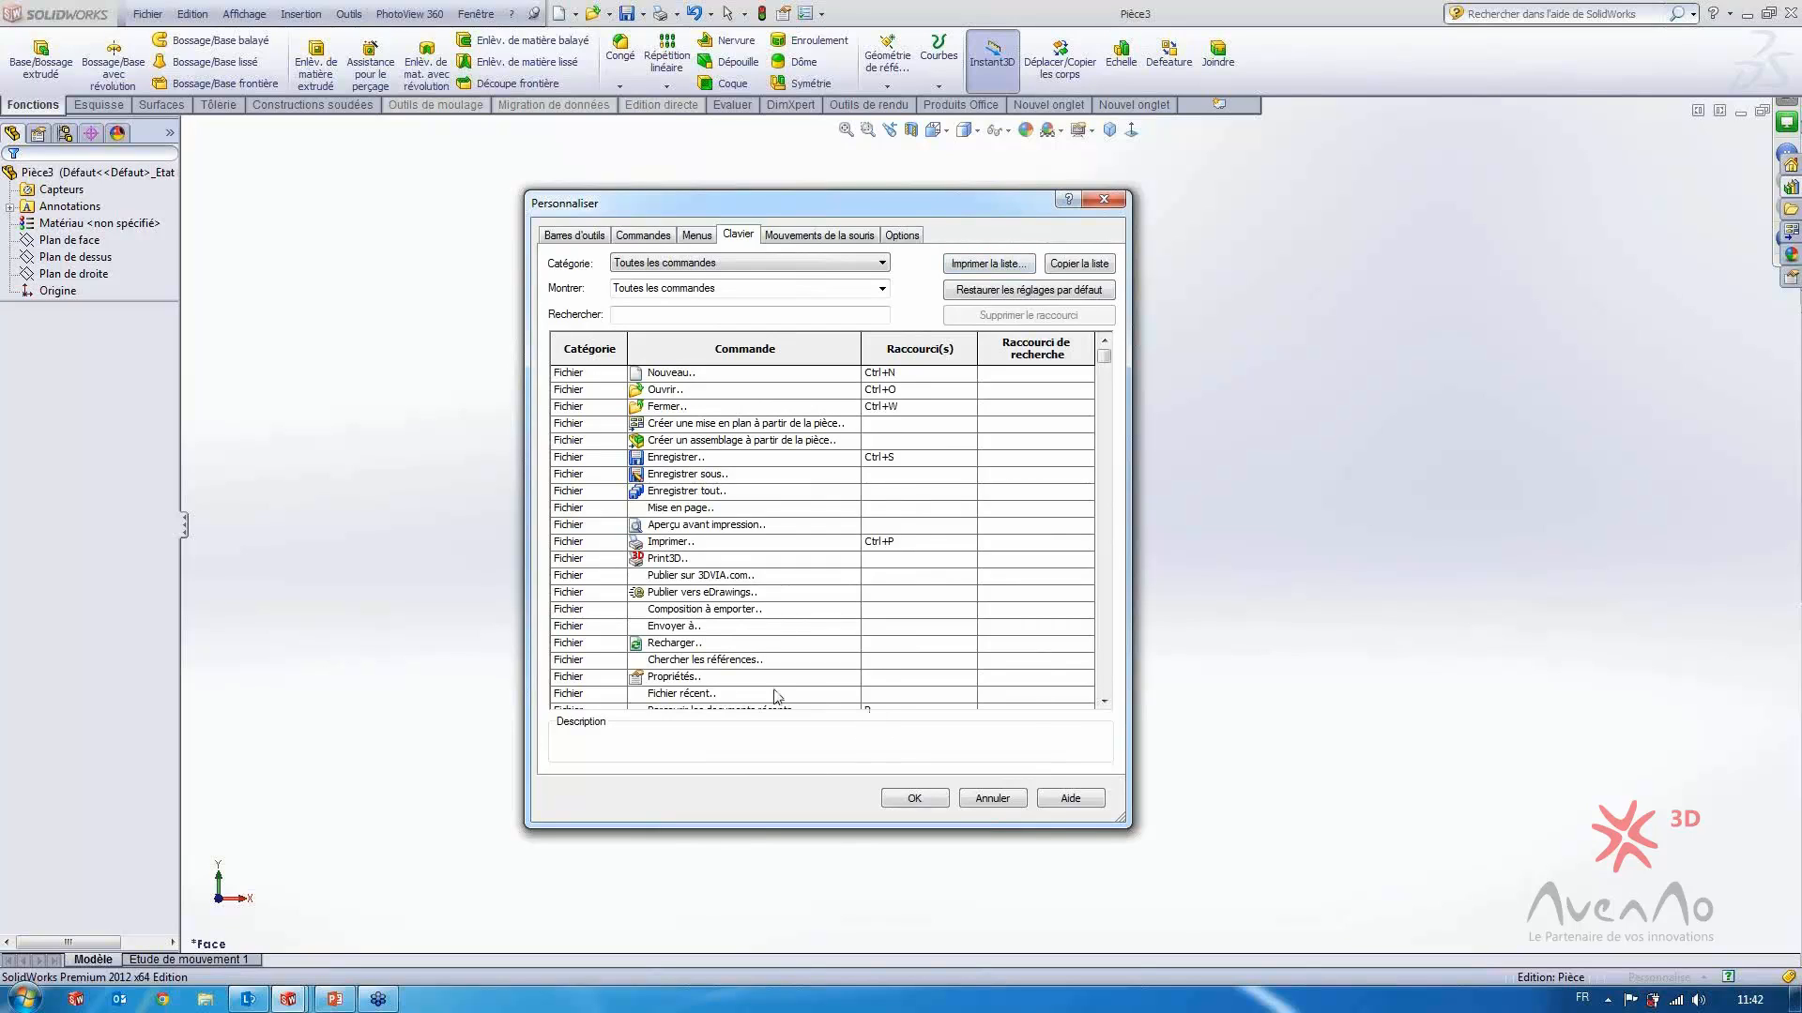
Bring up the shortcut bar in the graphics area, and examine the toolbar and shortcut bar options in the customization settings
left_click(991, 799)
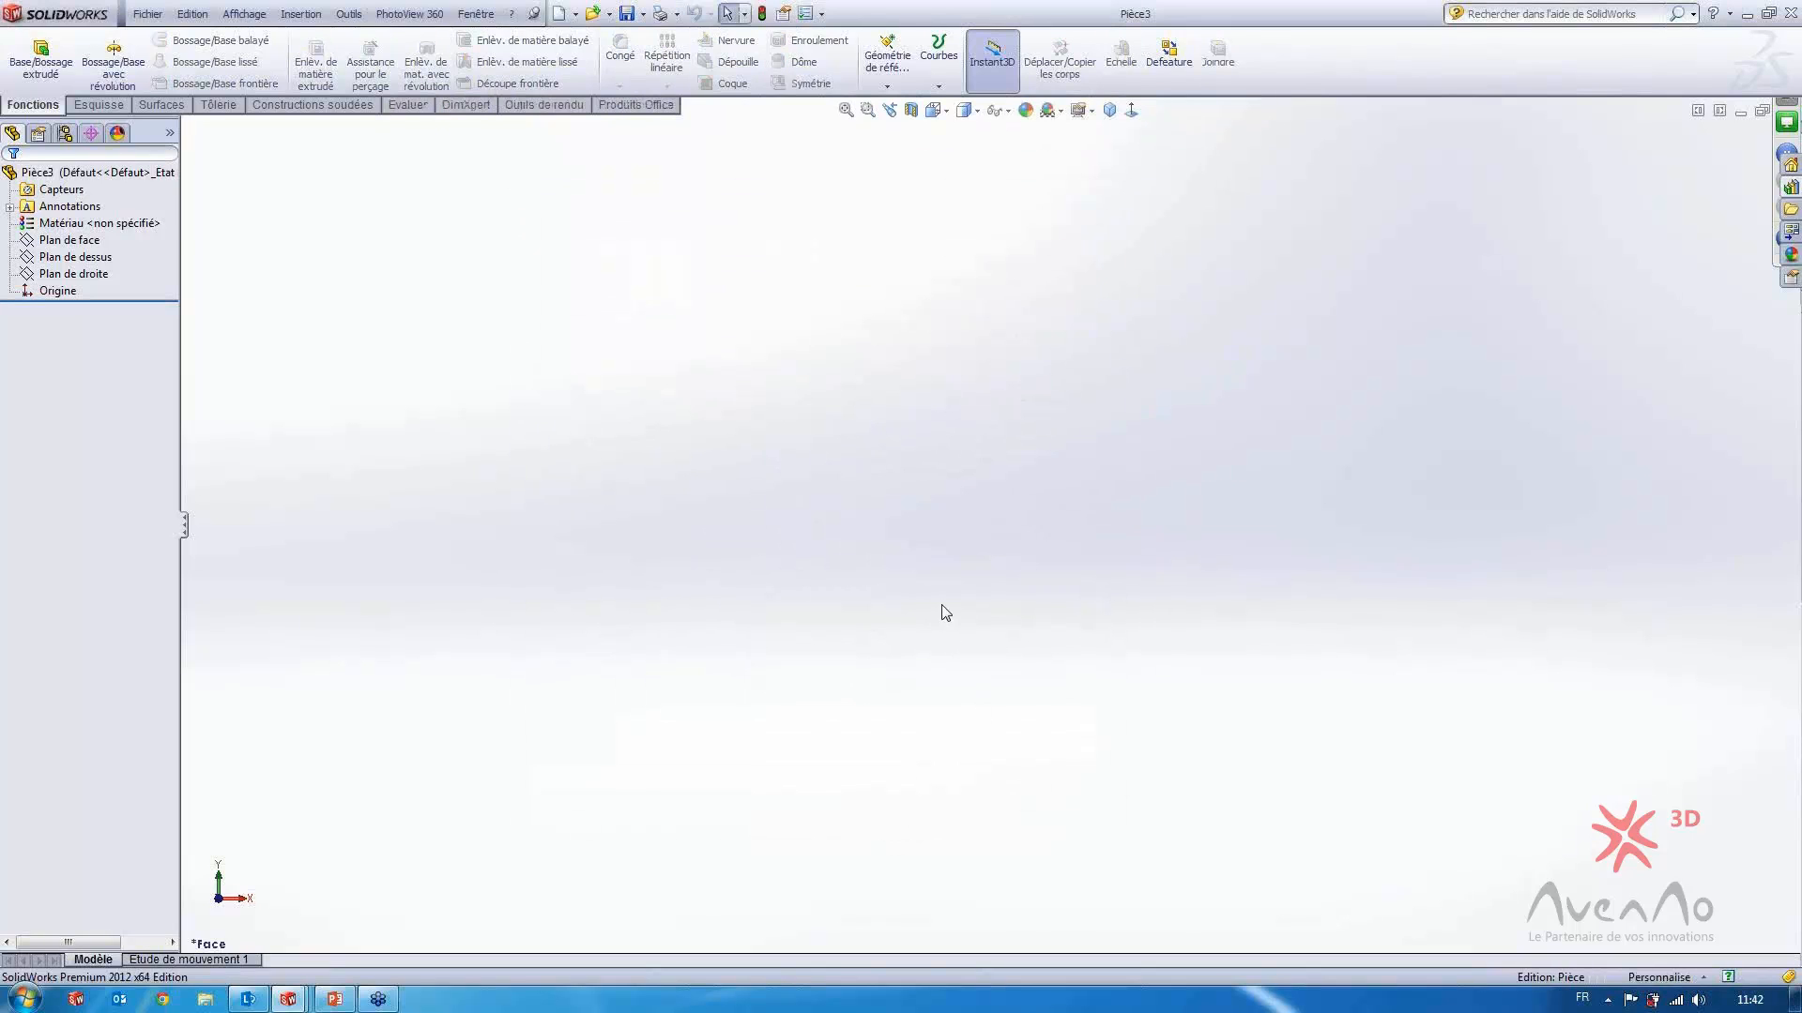
key("s")
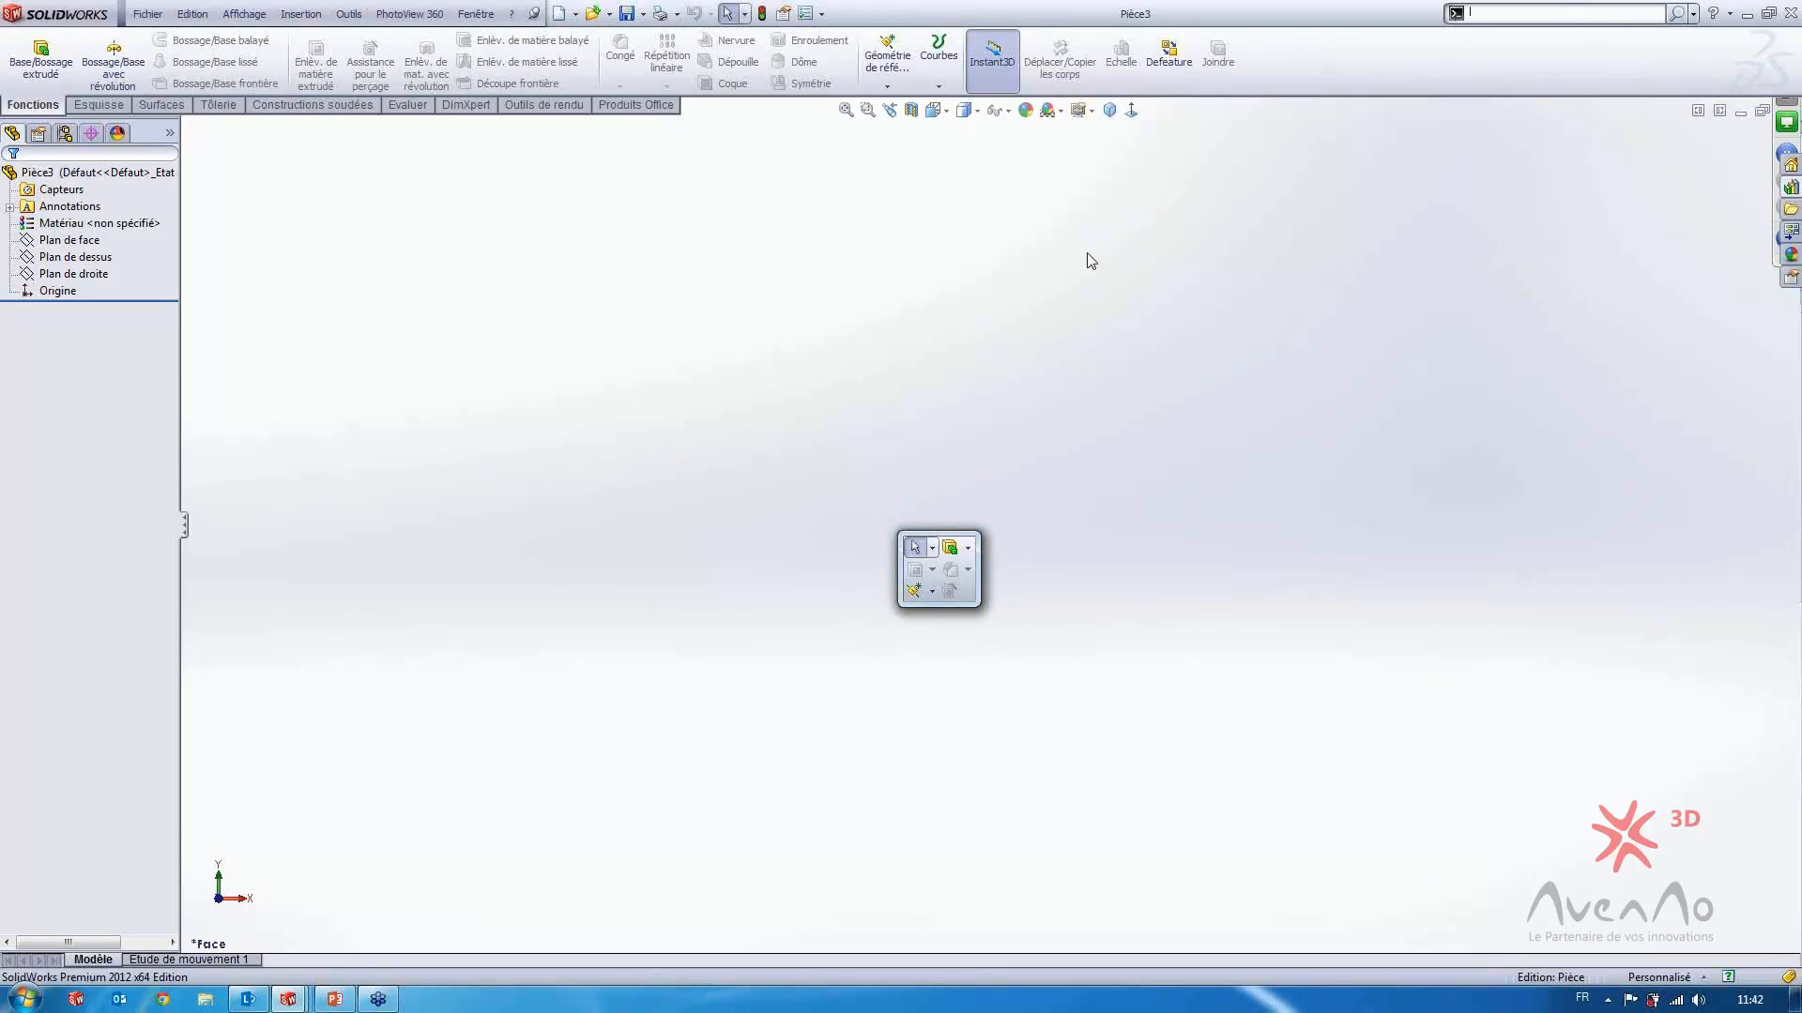
right_click(1327, 72)
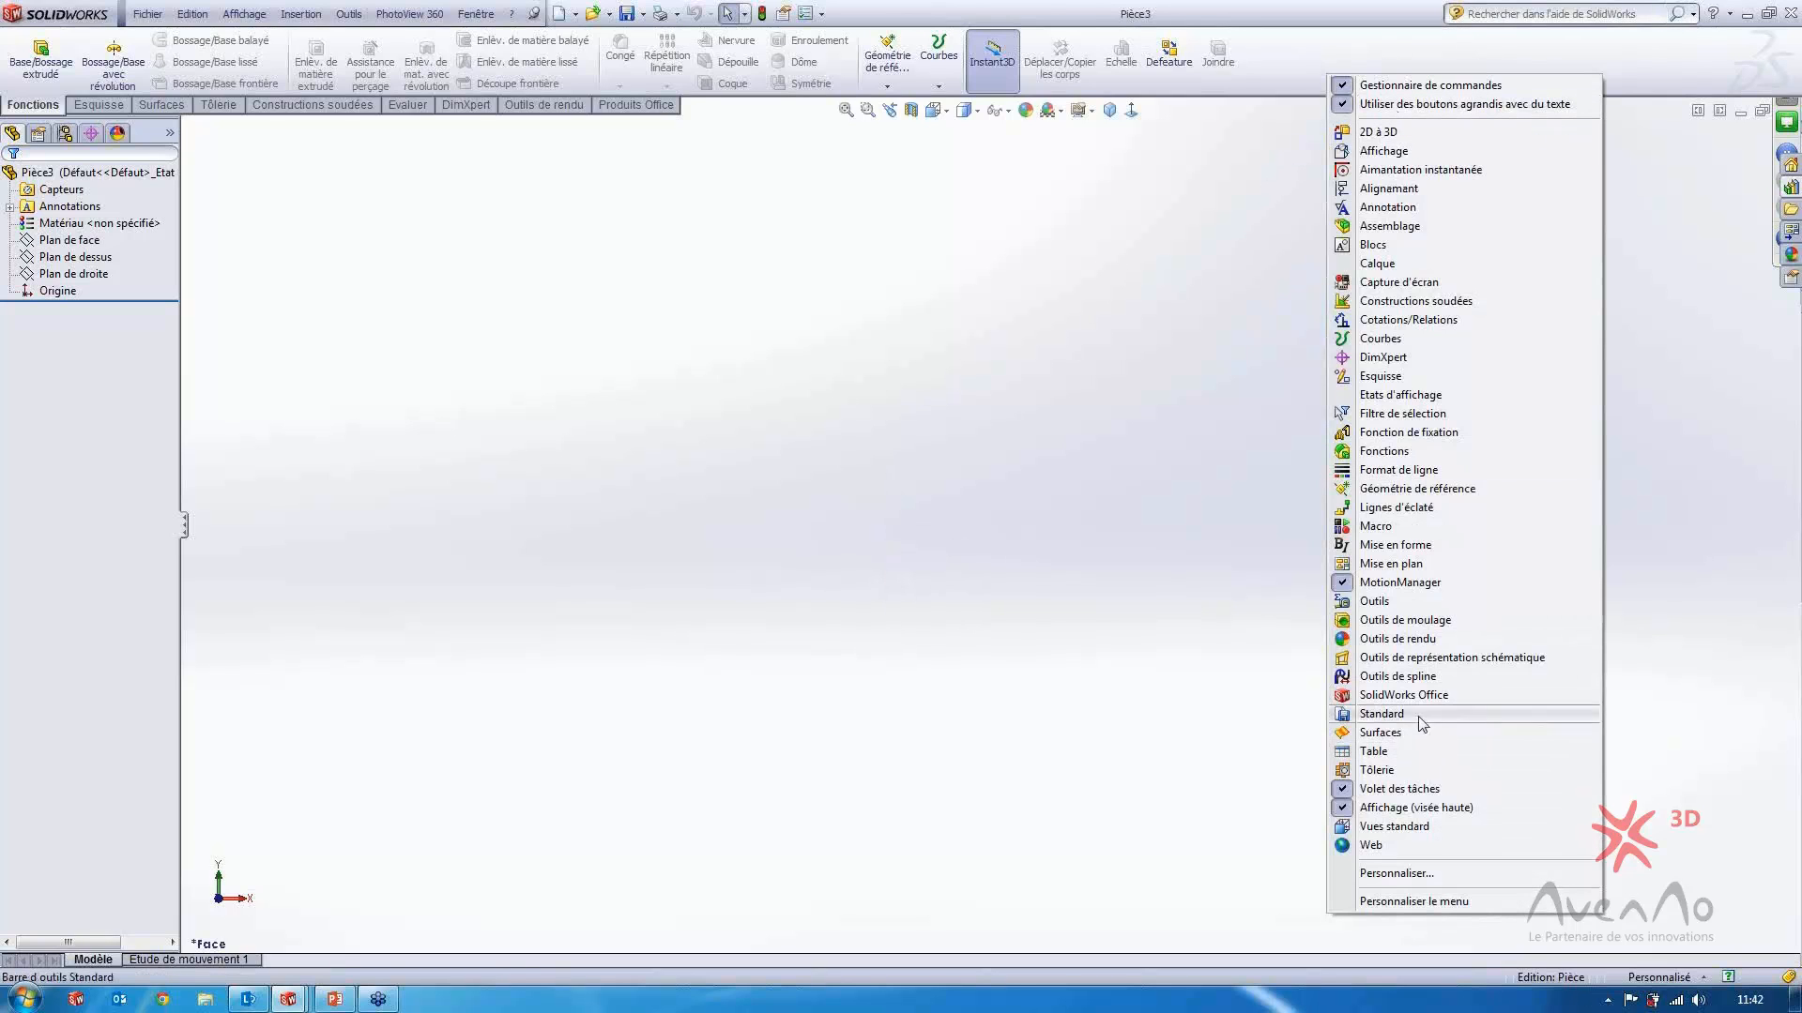
left_click(1417, 874)
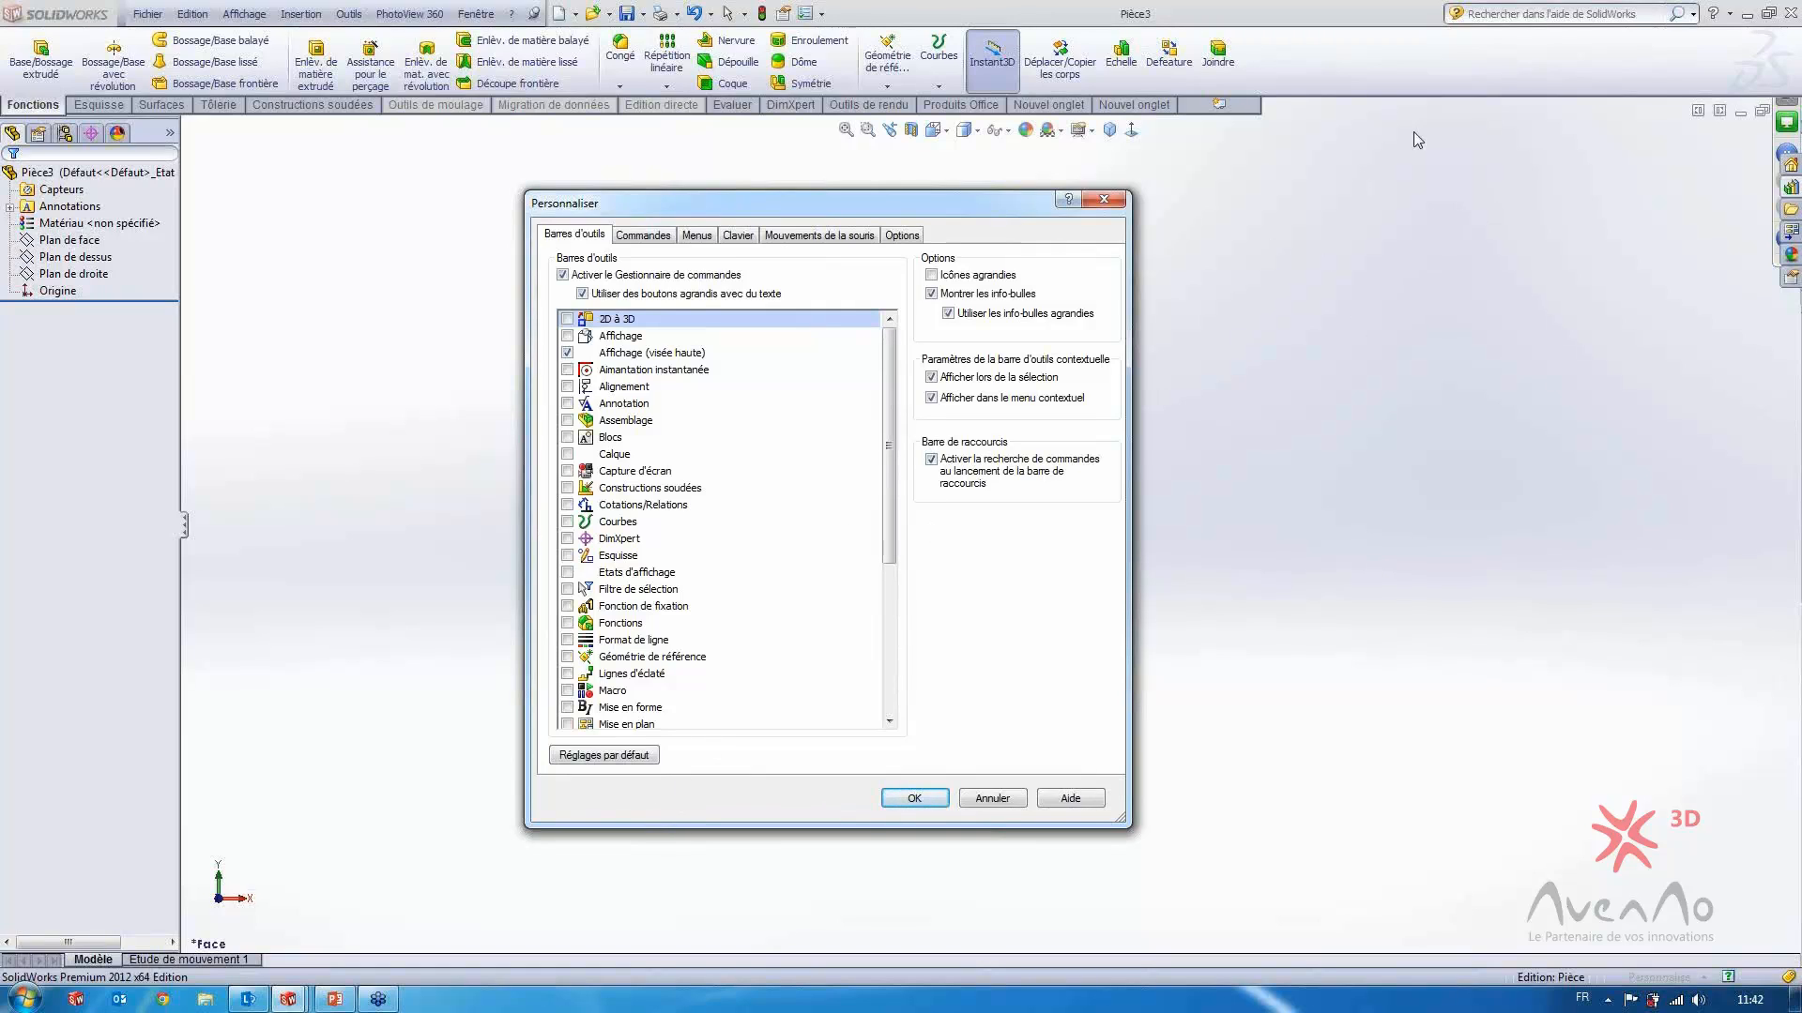
left_click(1107, 204)
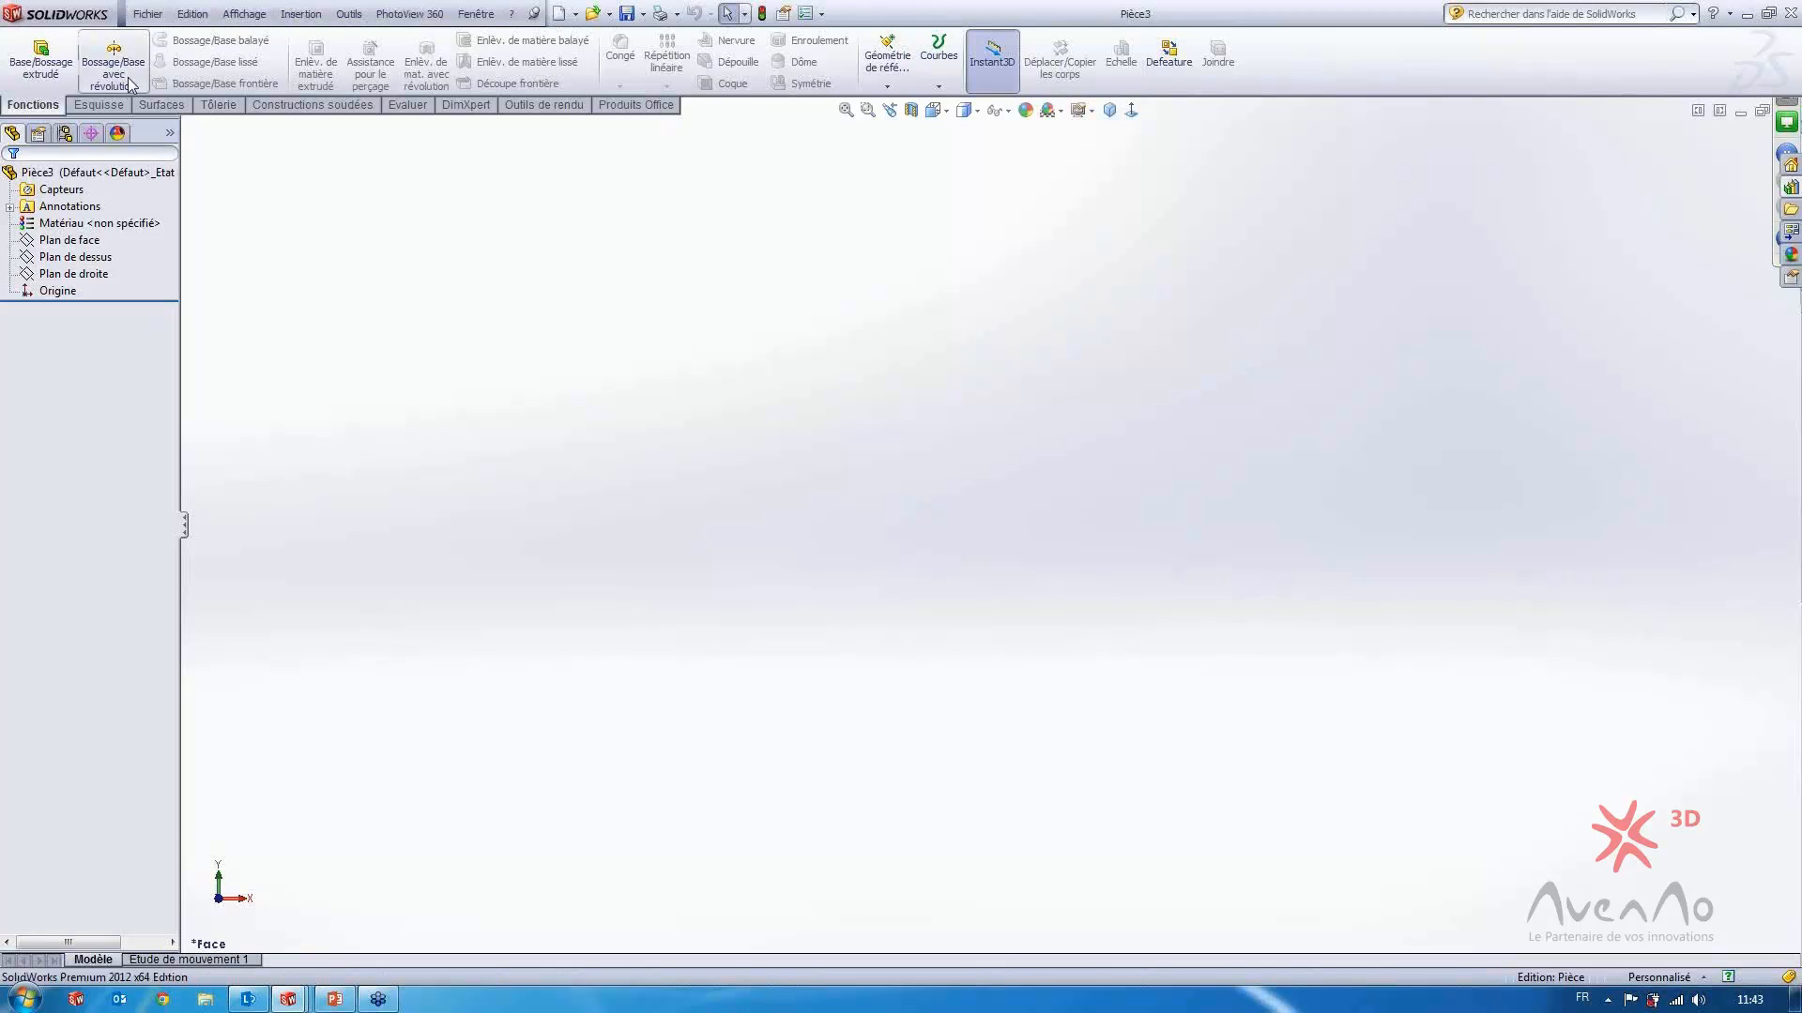
Examine the Personnaliser le menu checklists for the Fichier and Affichage commands, keeping every item enabled
left_click(150, 14)
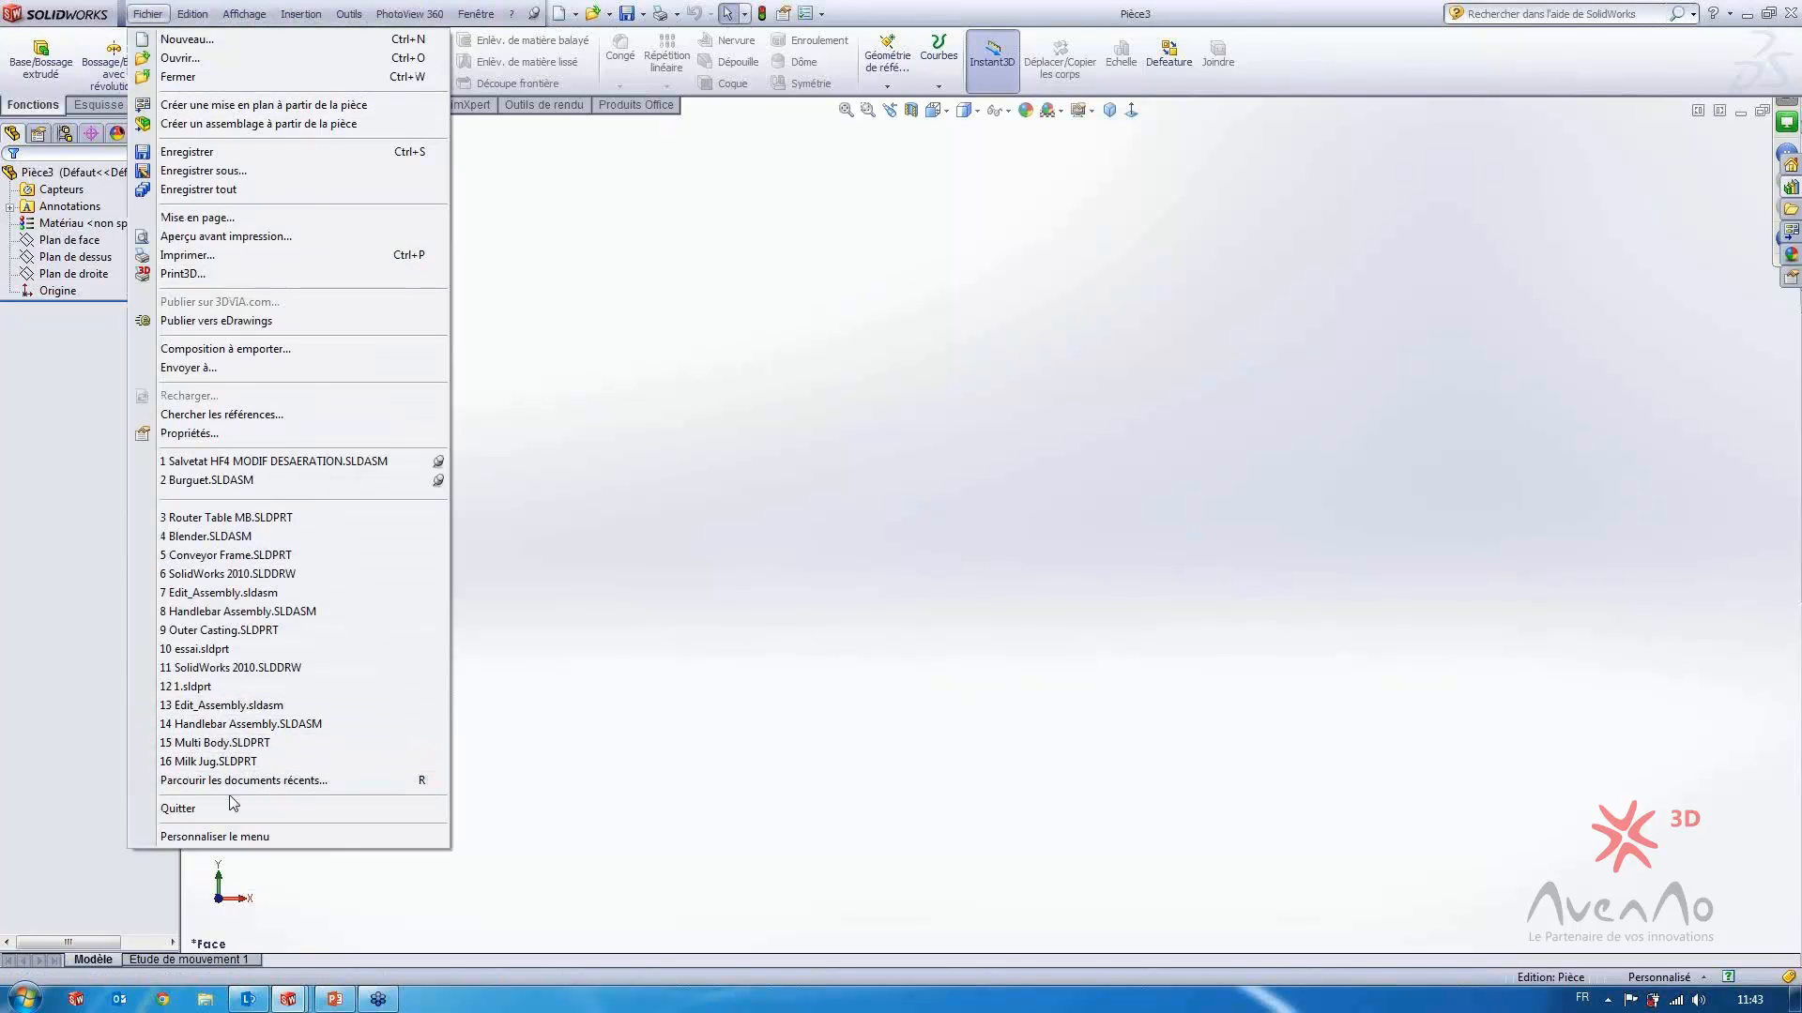
left_click(262, 840)
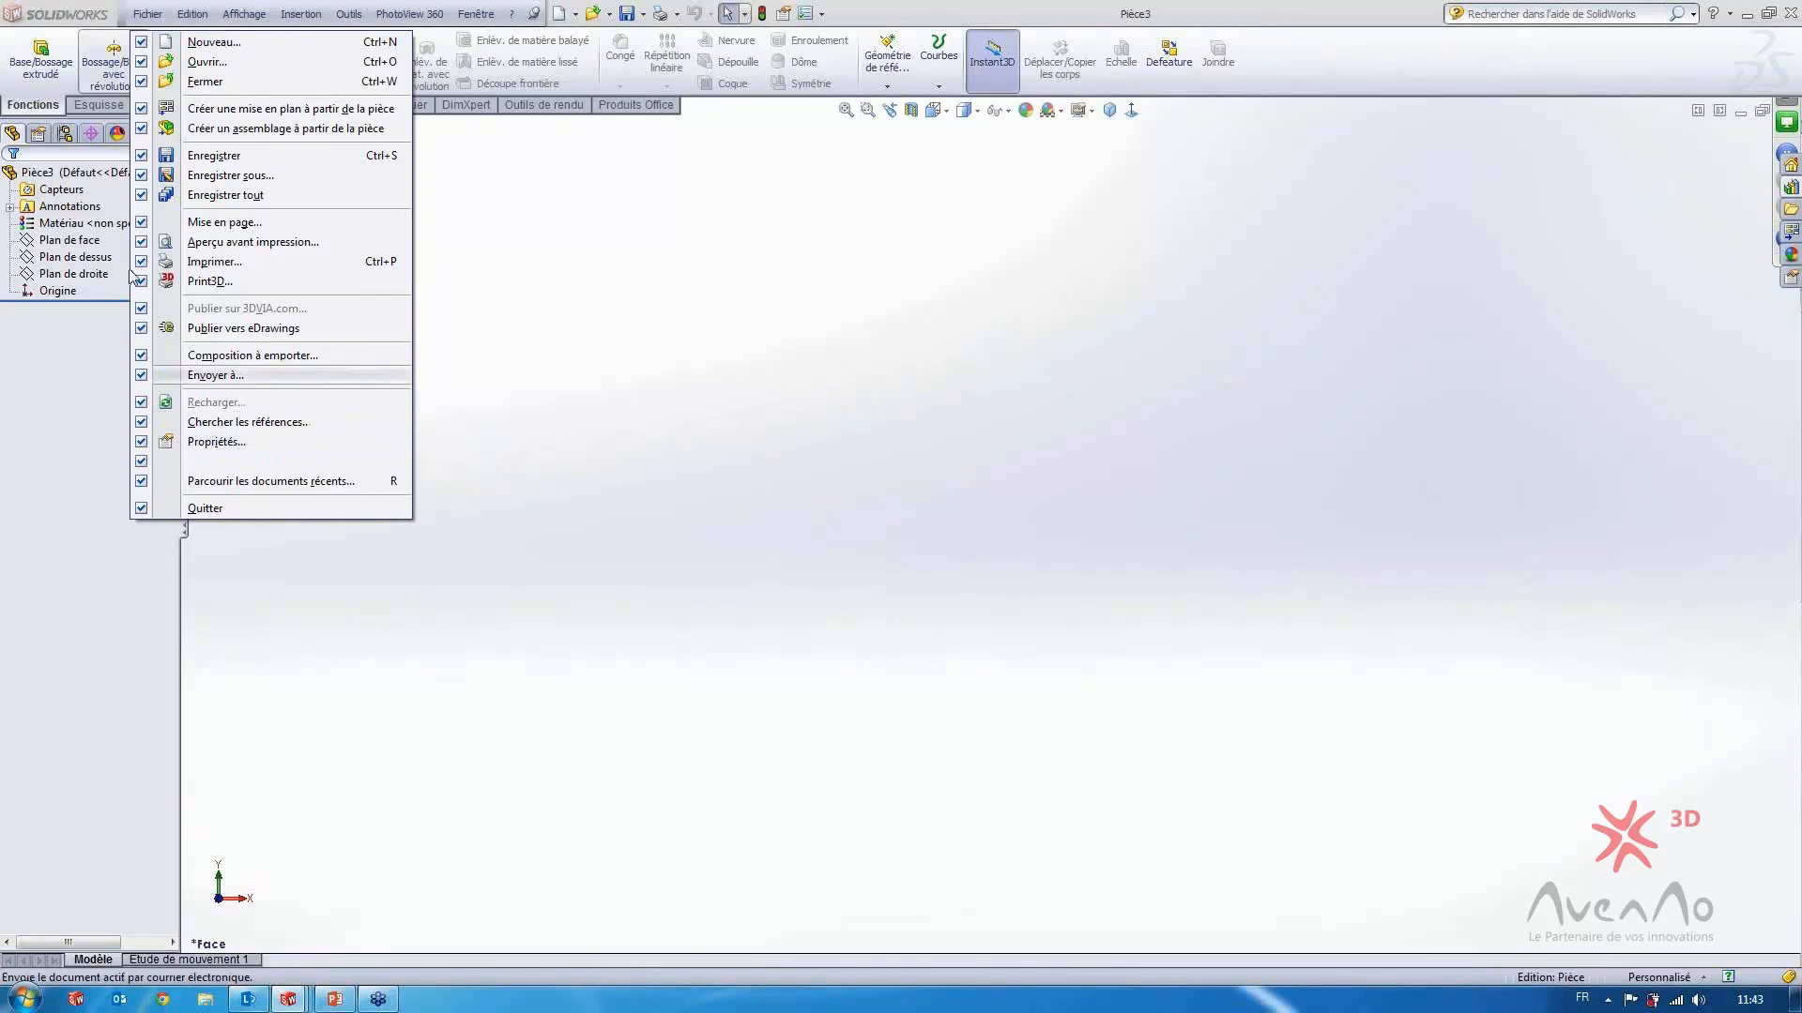
left_click(239, 14)
left_click(244, 14)
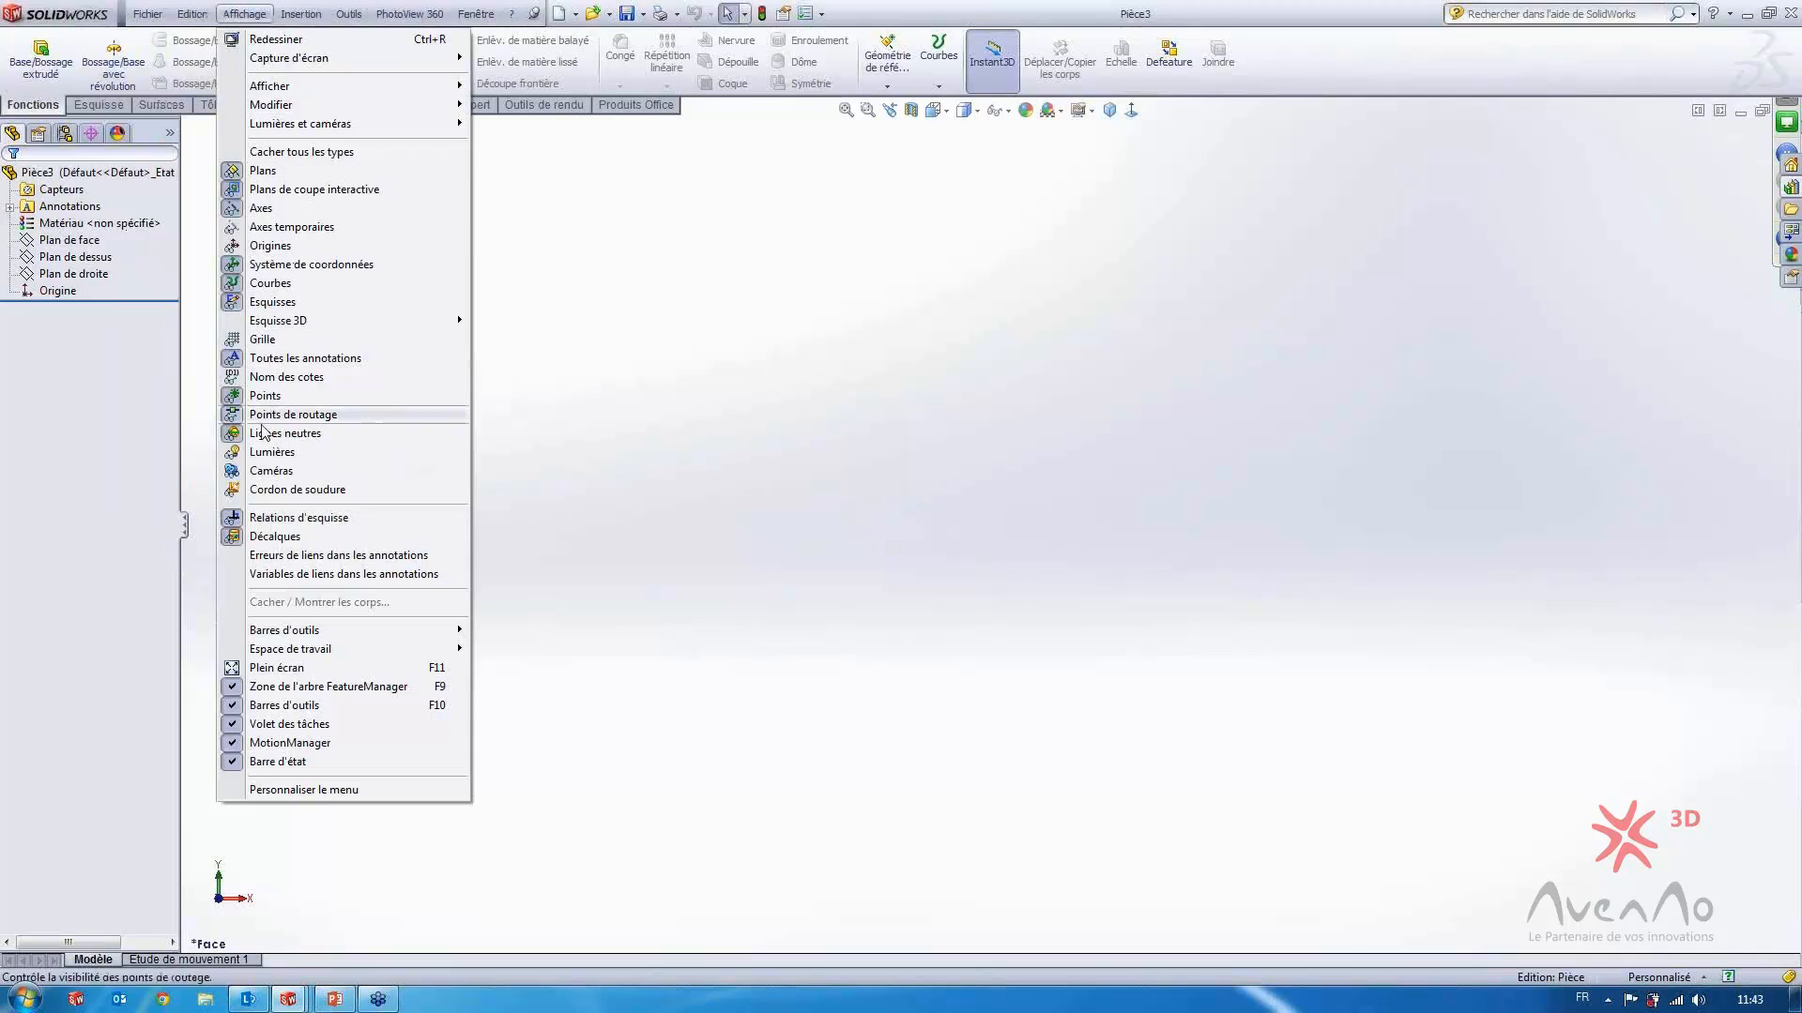
left_click(249, 793)
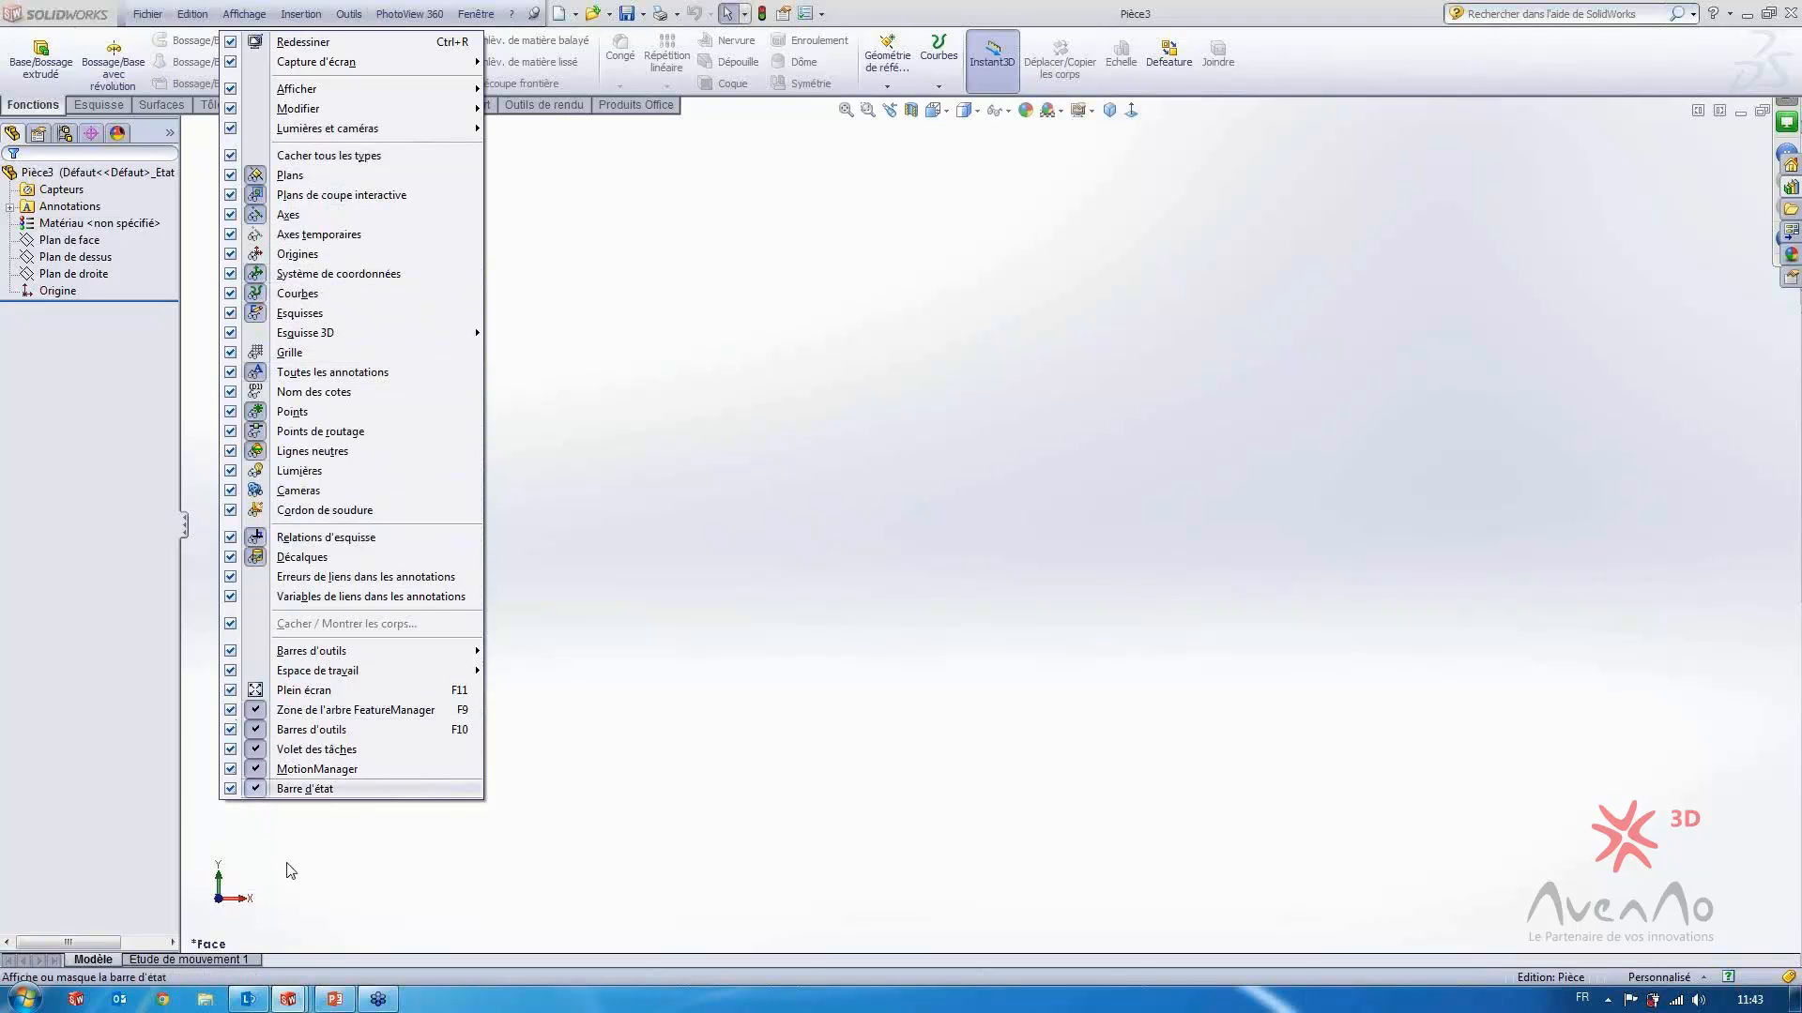
left_click(699, 665)
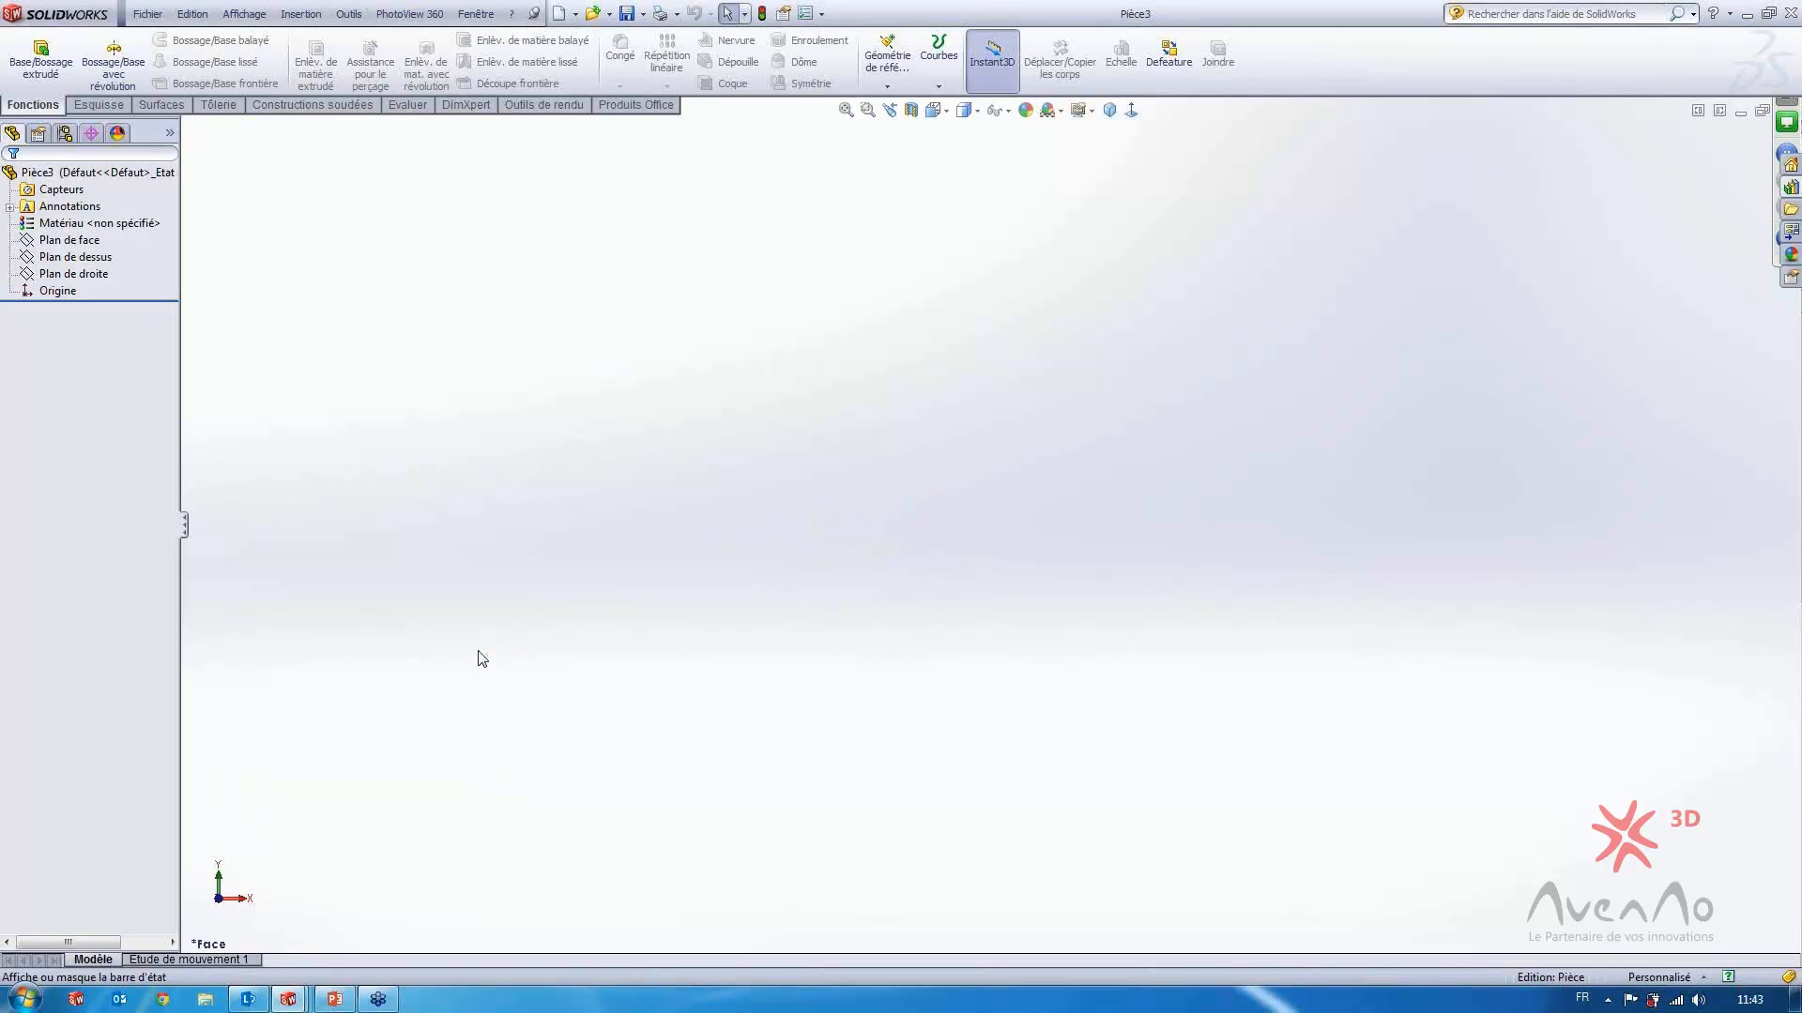
Switch to PowerPoint, show the slide "Nouveautés sur les pièces", and return to SolidWorks
left_click(338, 1002)
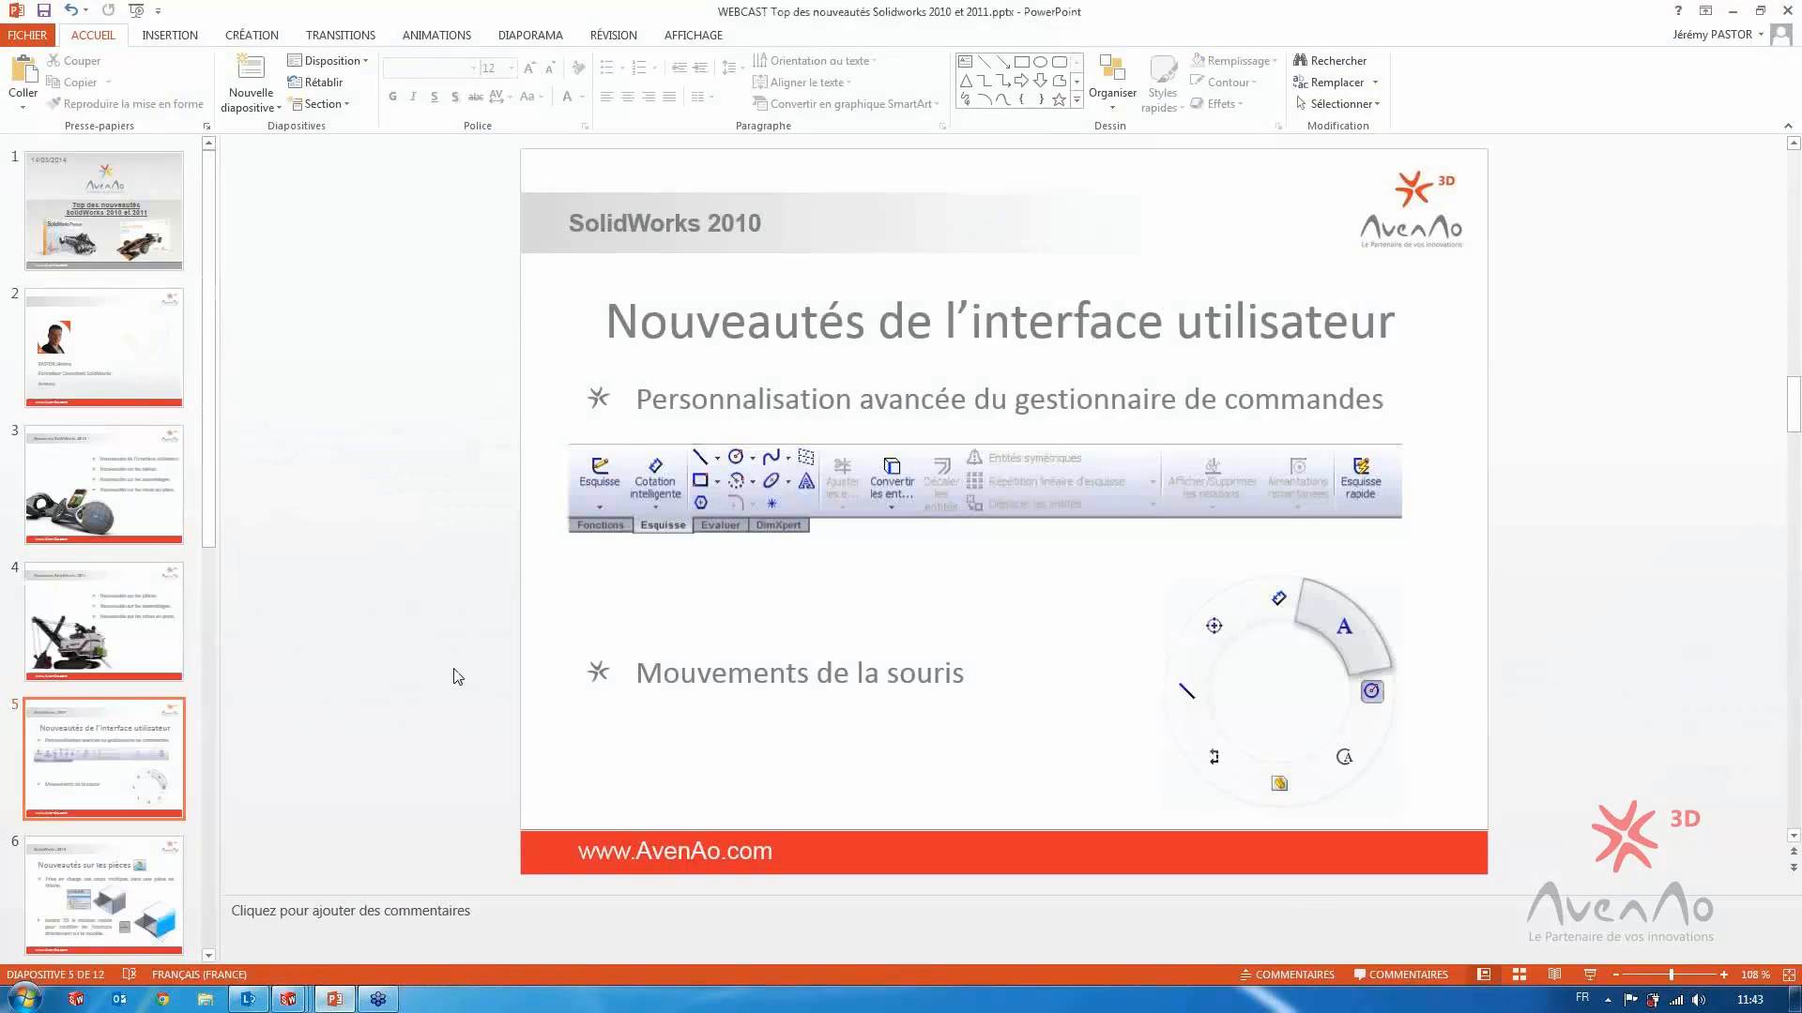
scroll(456, 676, "down", 1)
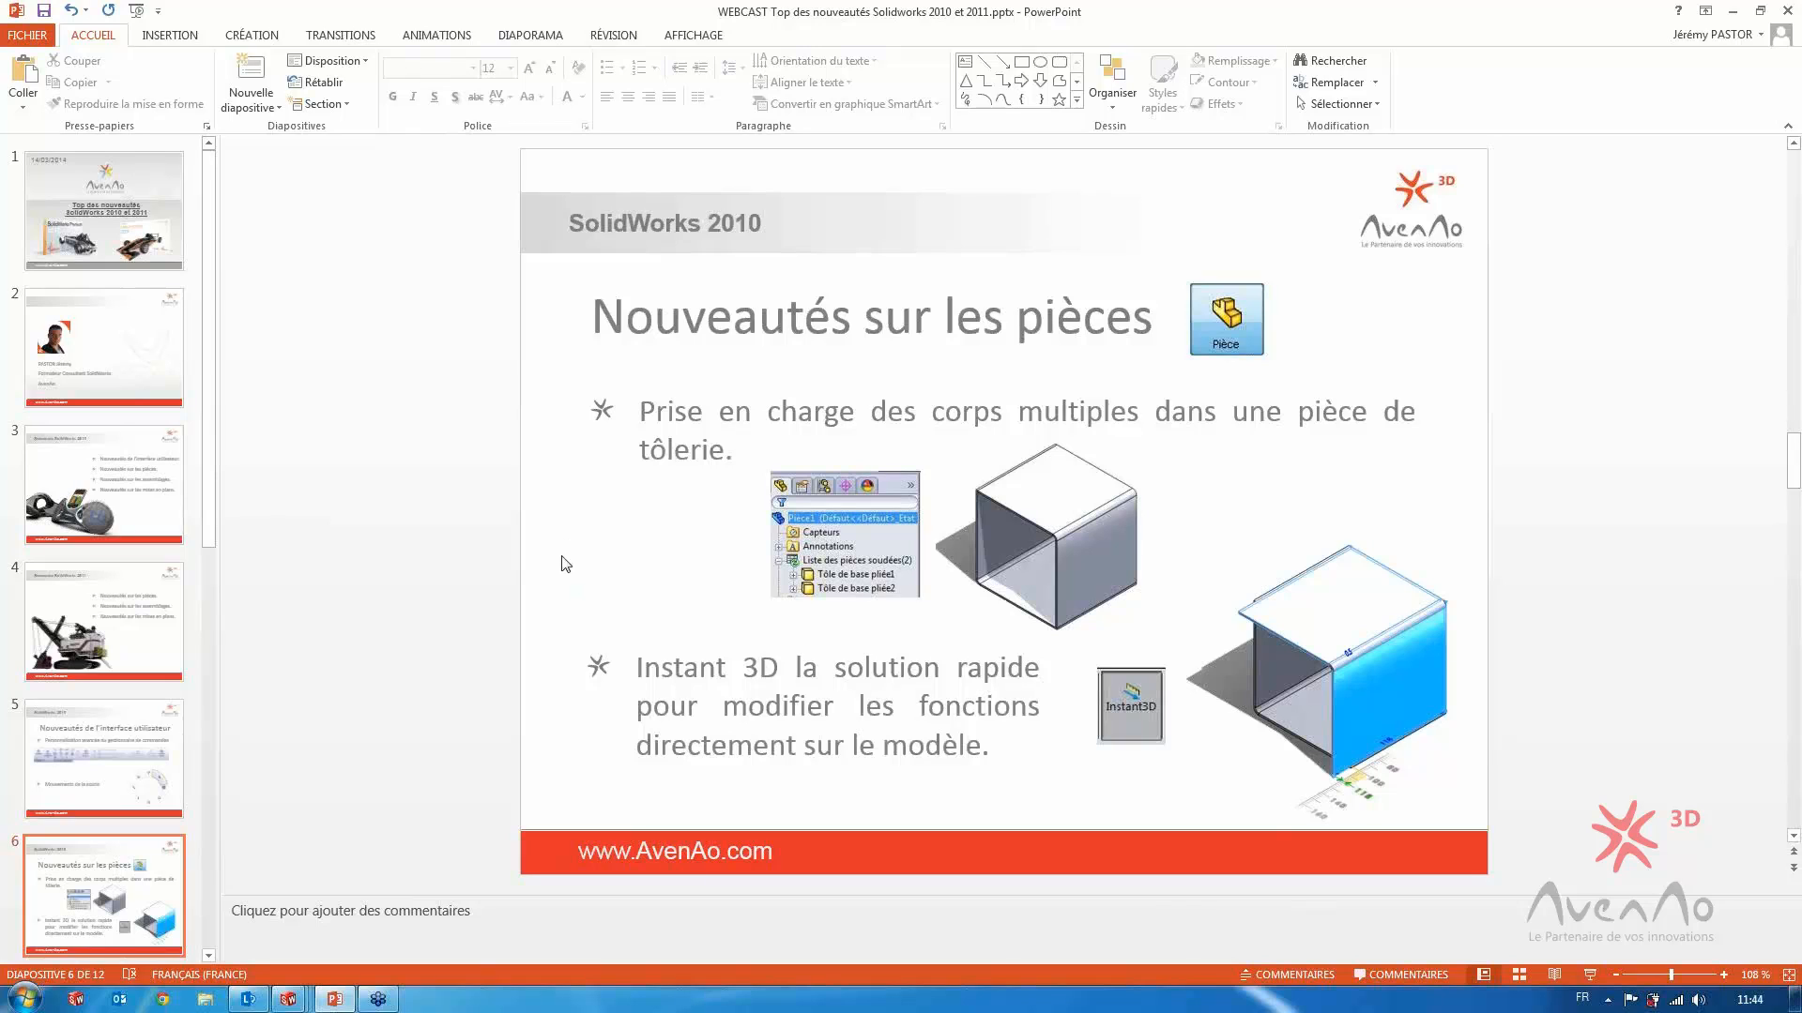
left_click(289, 1001)
left_click(170, 924)
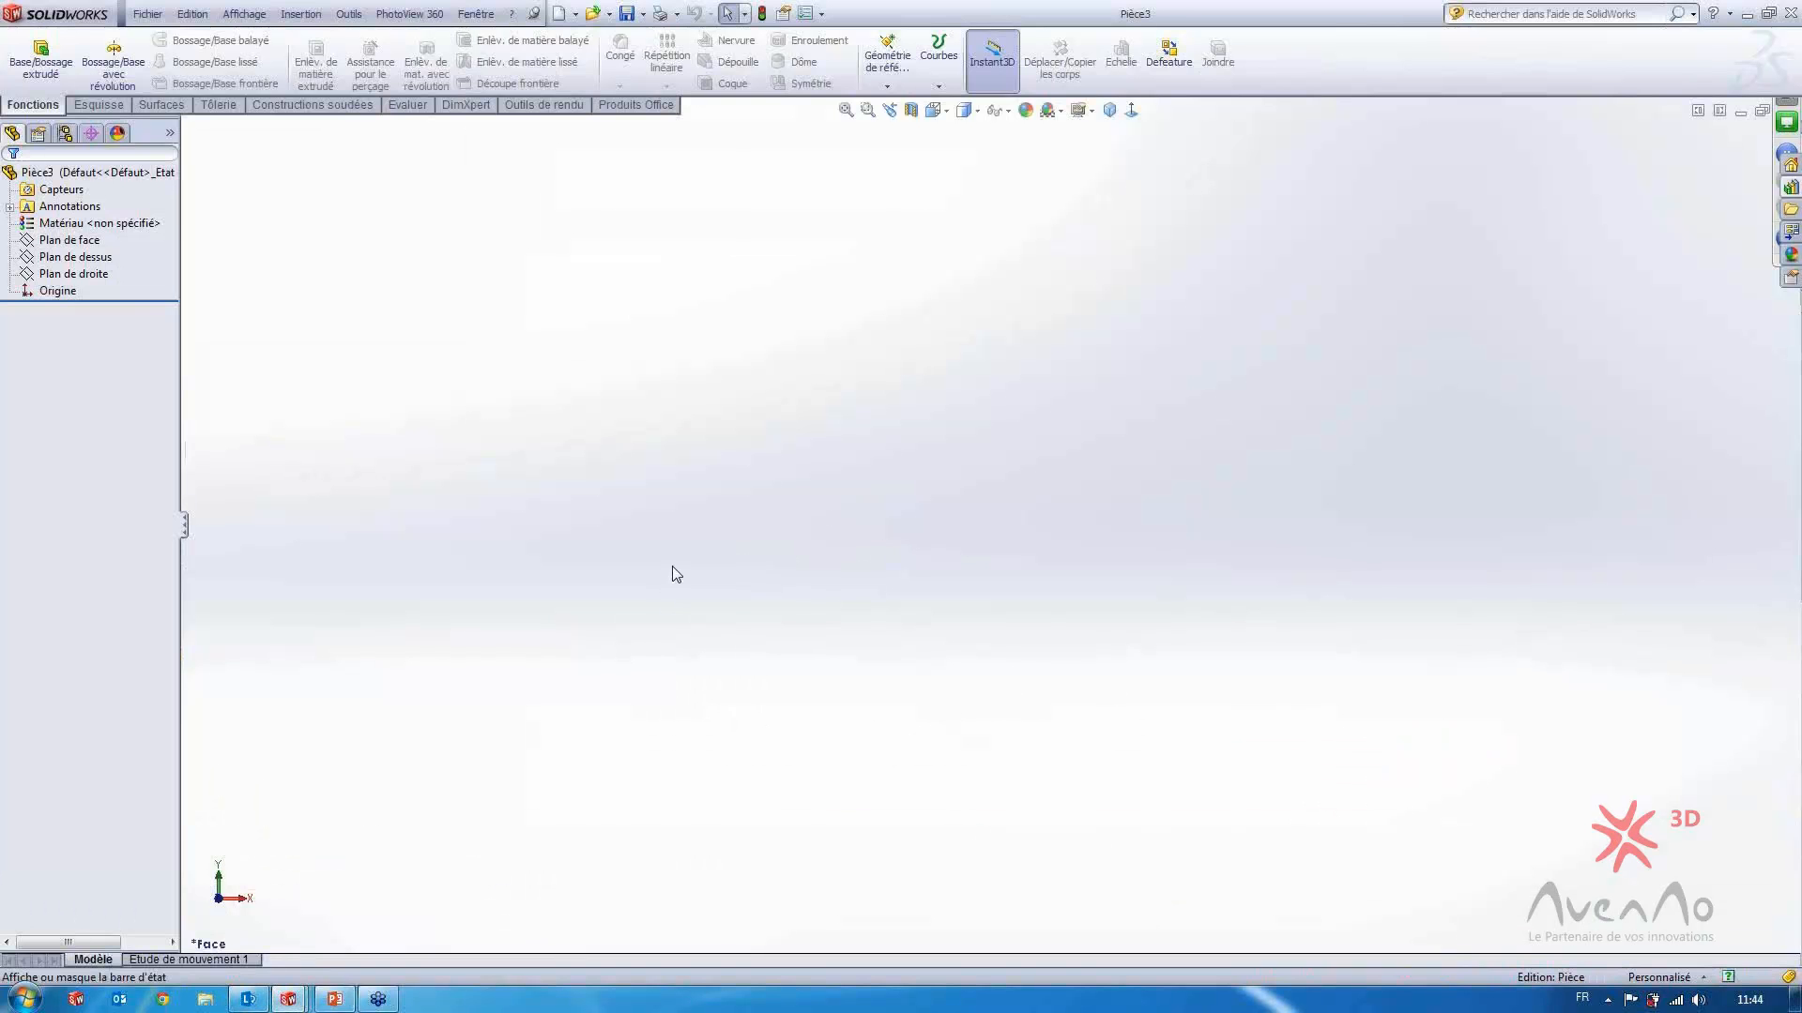
On Plan de face, sketch an L with a vertical line about 85 mm down to the origin and a horizontal line about 75 mm
left_click(77, 243)
left_click(80, 218)
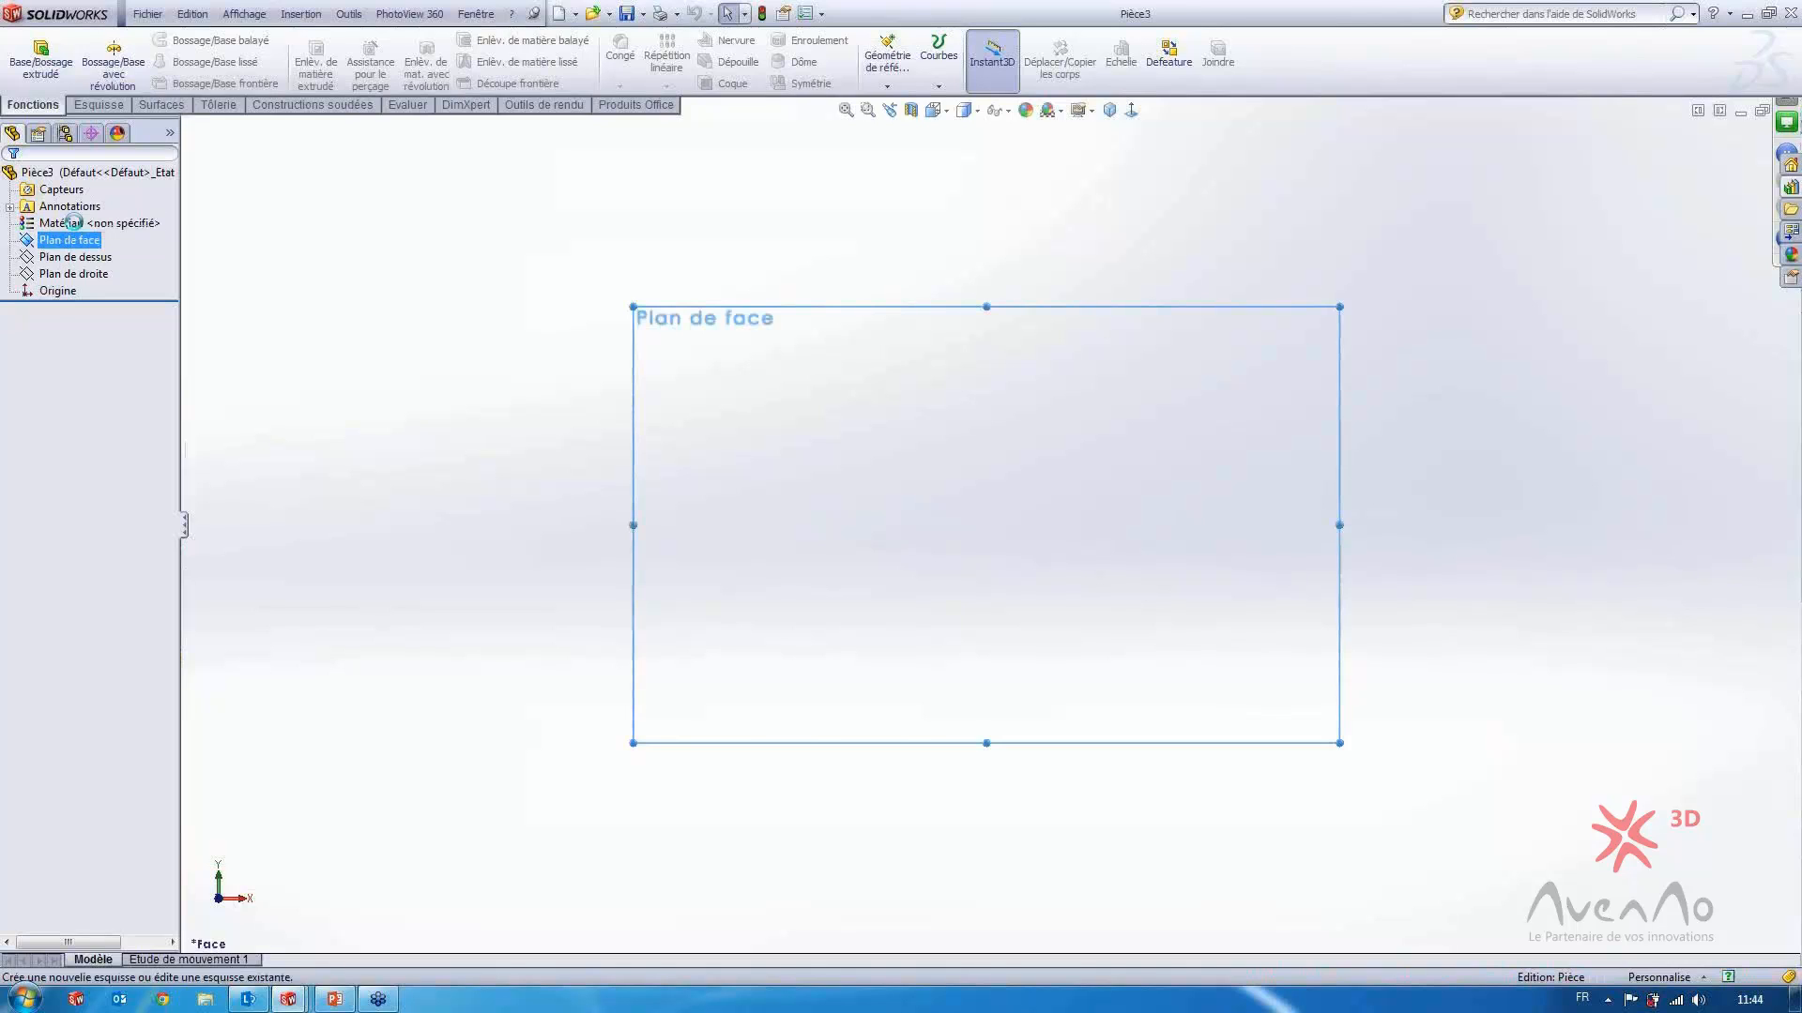
left_click(124, 40)
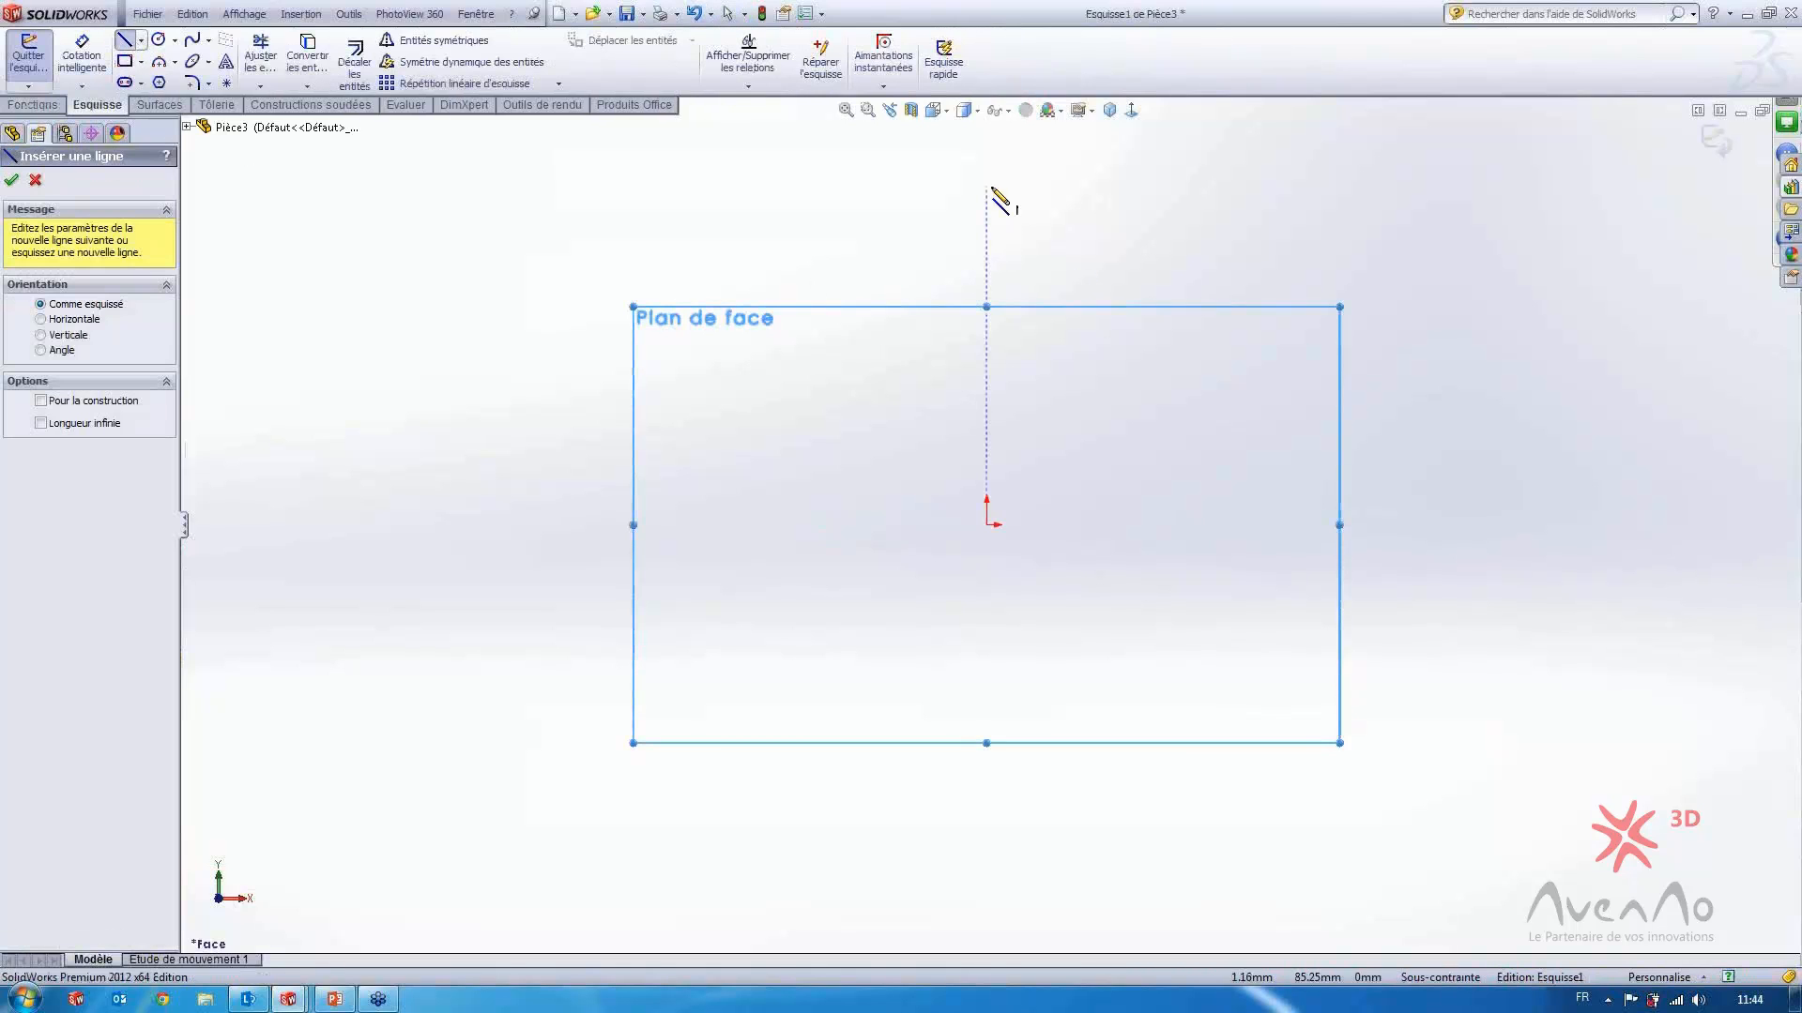
left_click(986, 186)
left_click(986, 526)
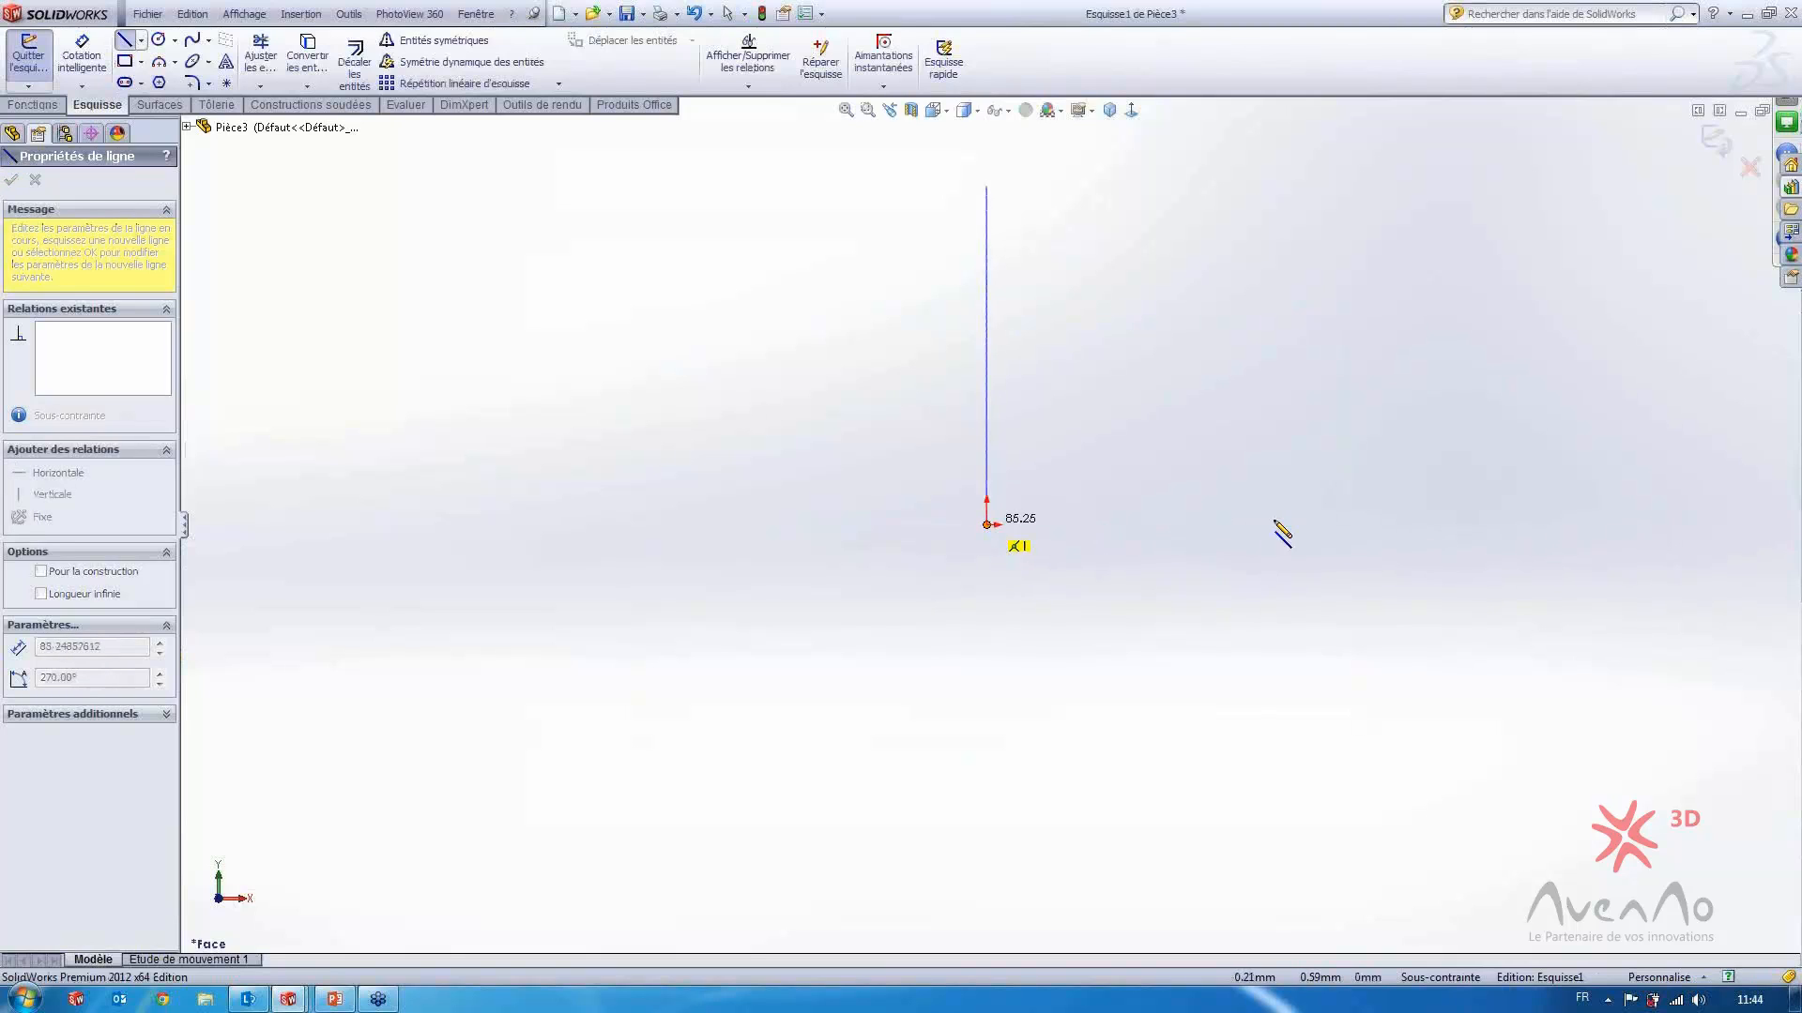
double_click(1286, 525)
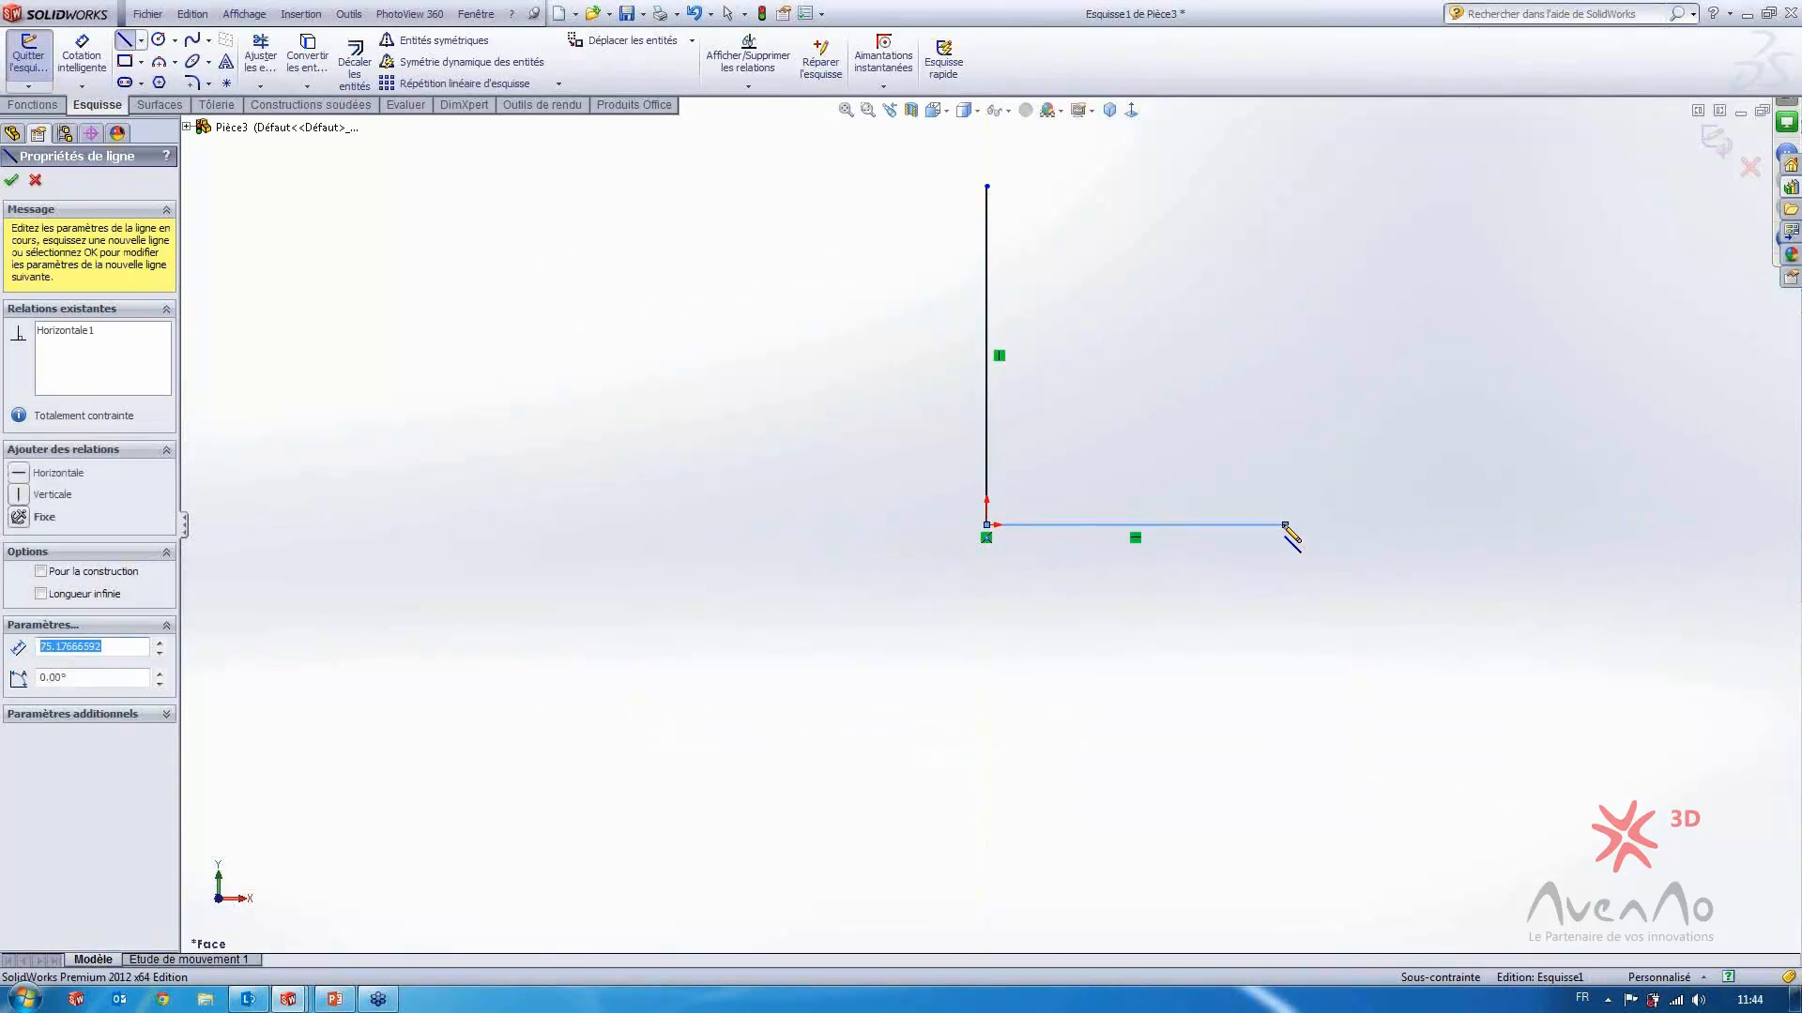
Dimension the horizontal line's length at 100 mm
right_click_drag(1286, 525, 1283, 469)
left_click(1169, 527)
left_click(1174, 601)
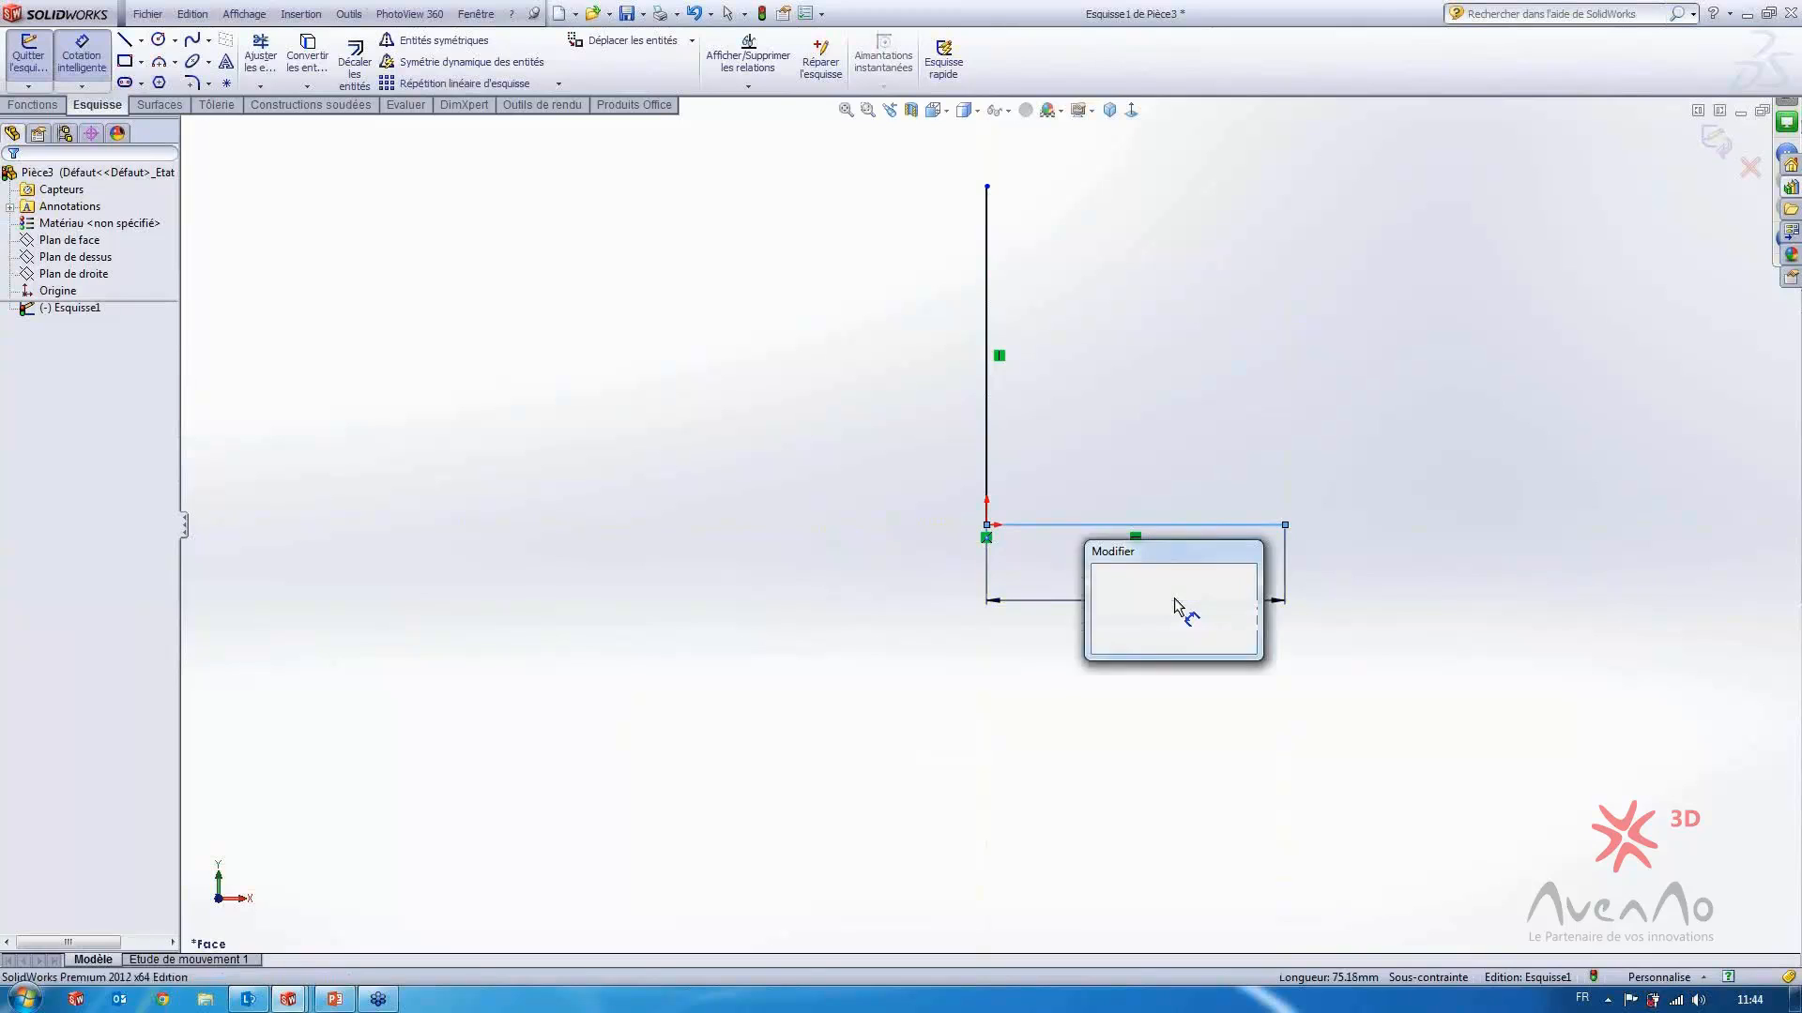
type("100")
key("Return")
key("Escape")
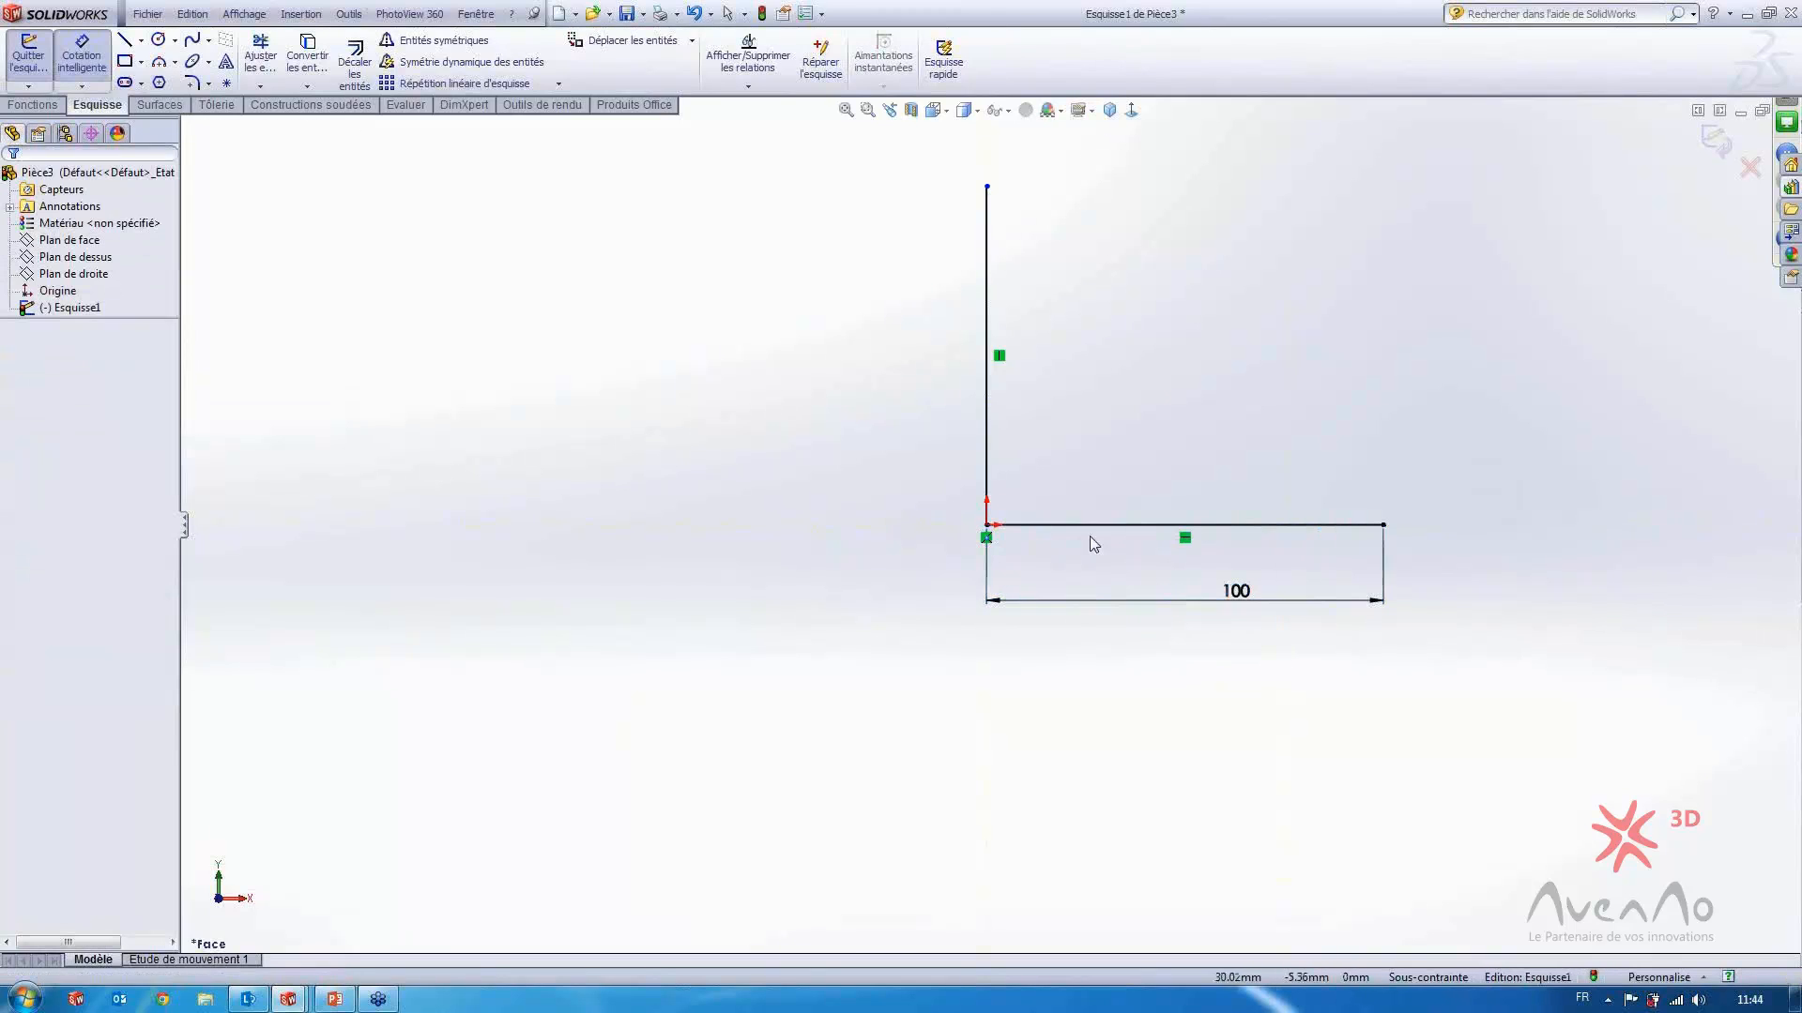
key("Escape")
Apply an equal-length relation between the vertical and horizontal lines
left_click(988, 477)
left_click(1073, 524, "ctrl")
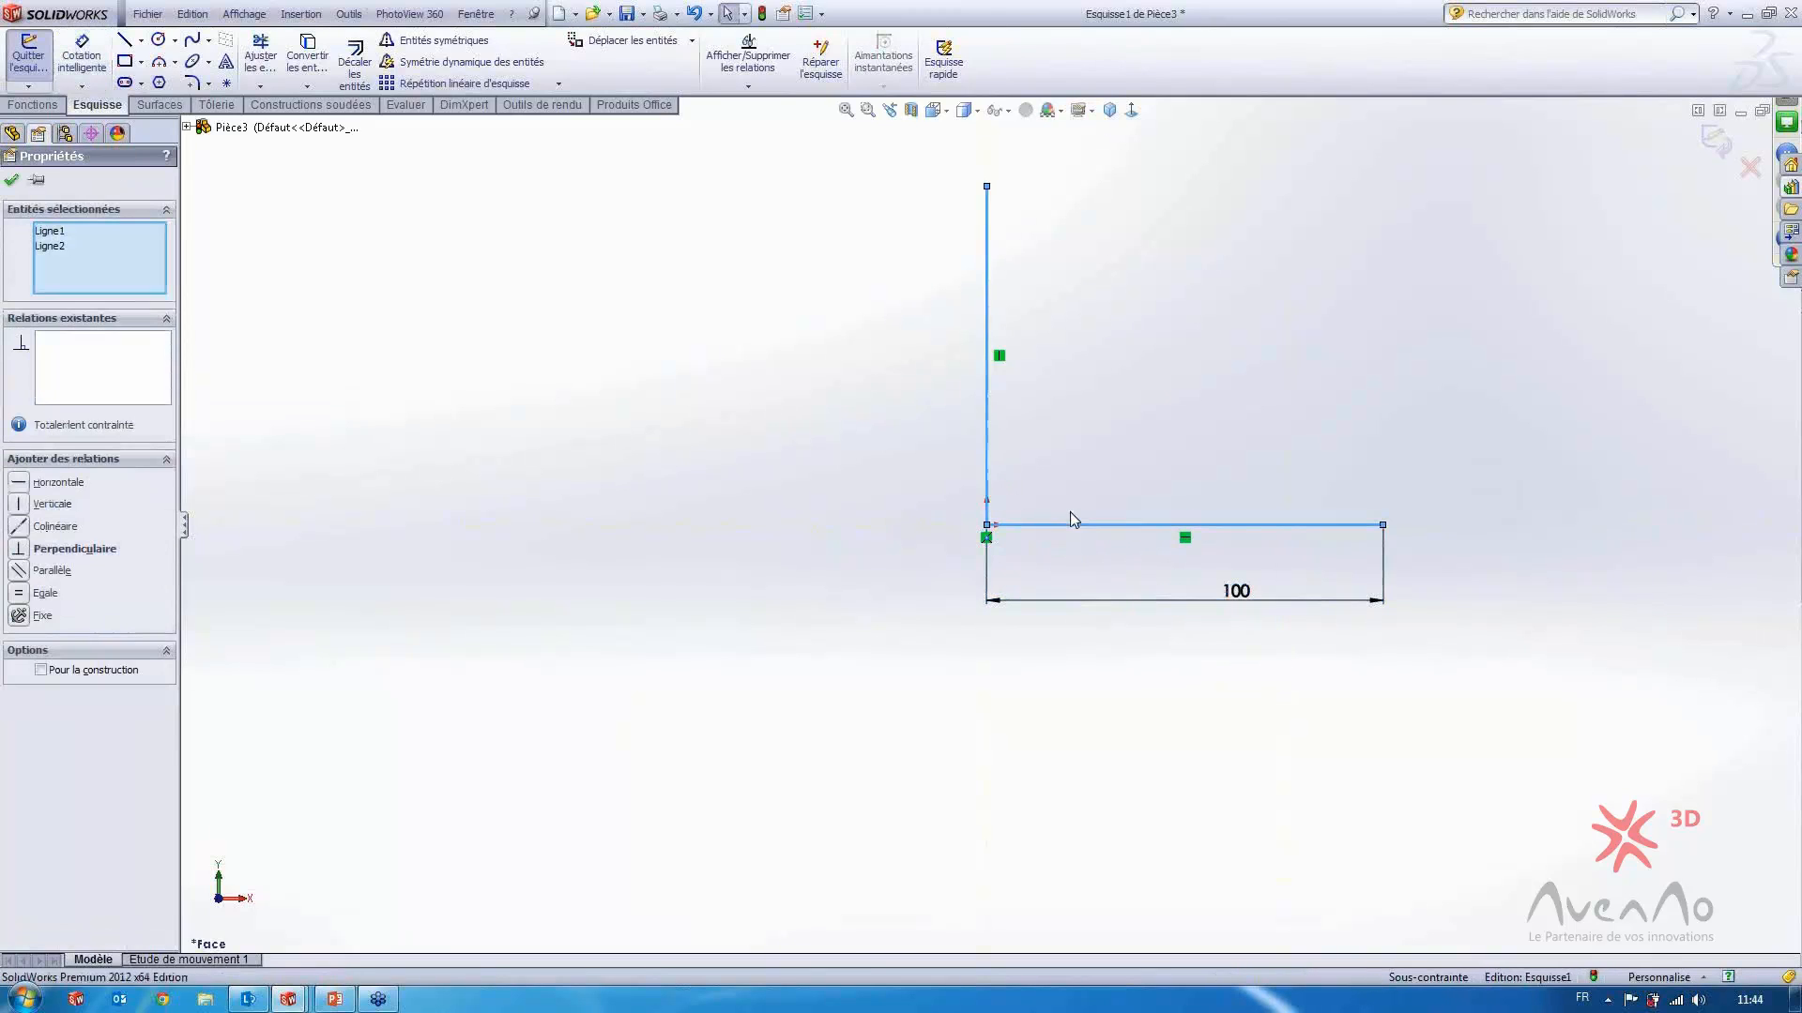
left_click(1215, 454)
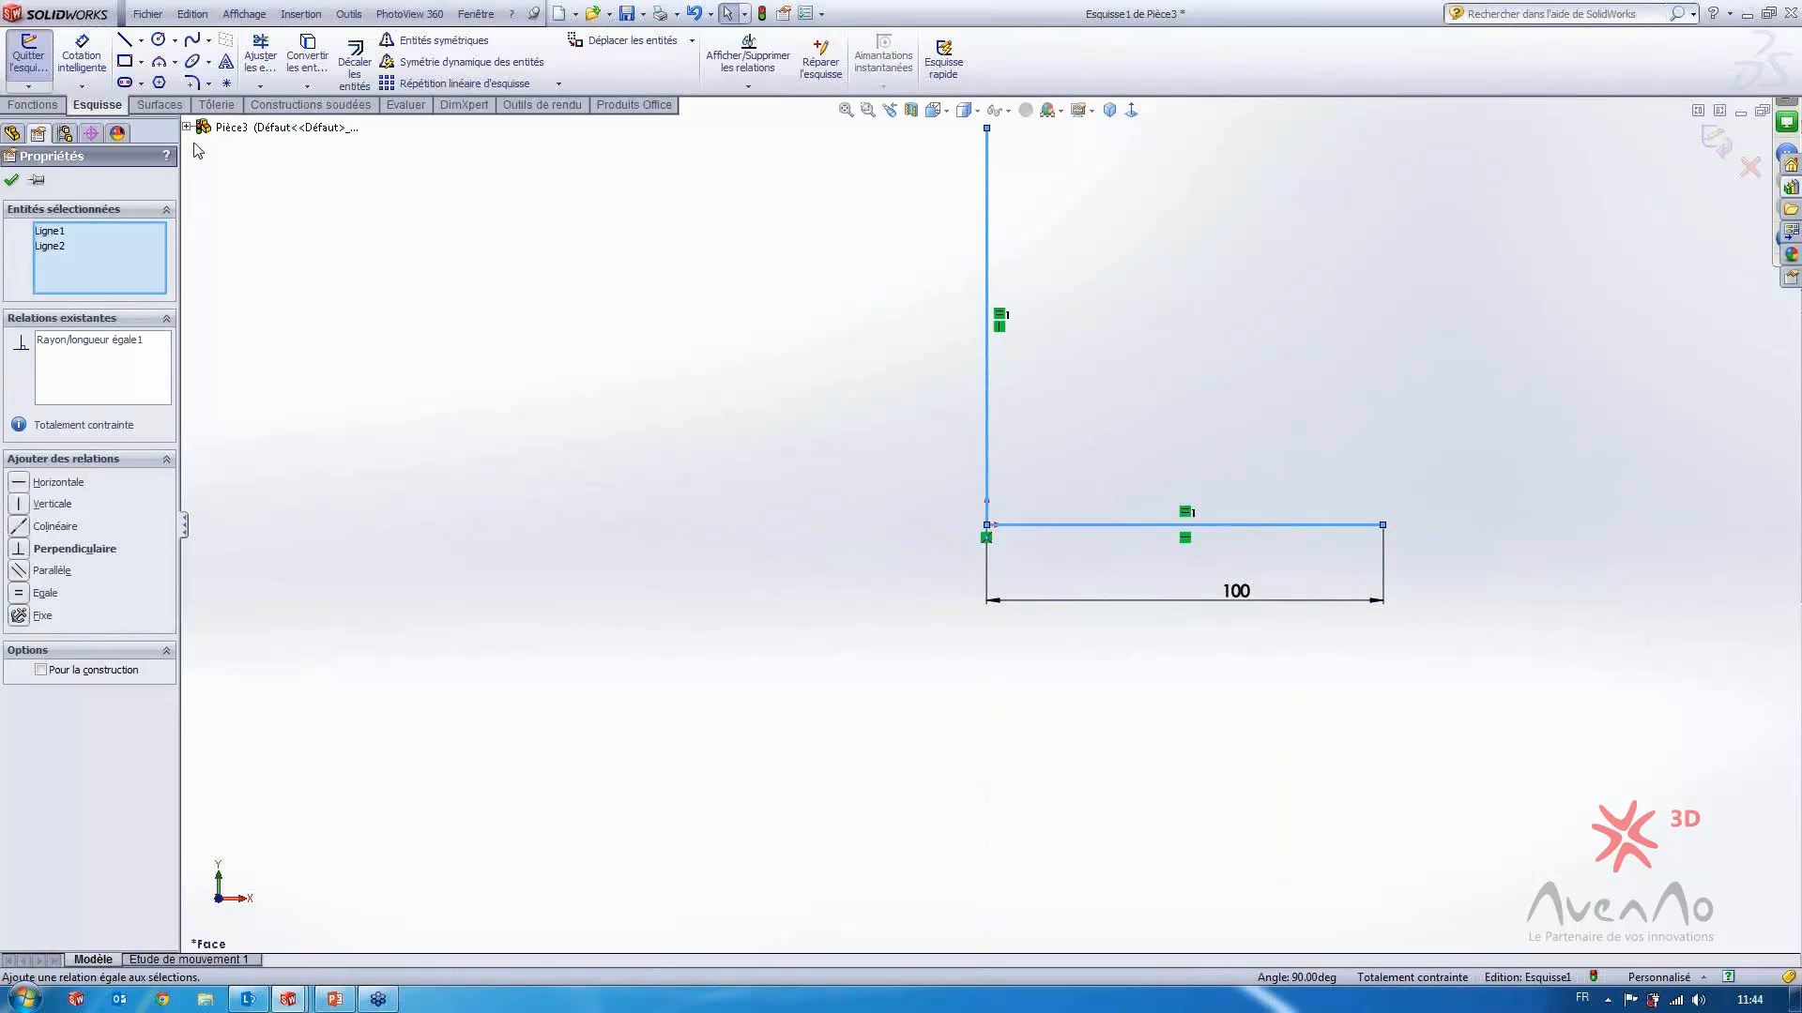
Create a base flange (Tôle de base pliée) from the L sketch with a blind depth of 100 mm
left_click(217, 104)
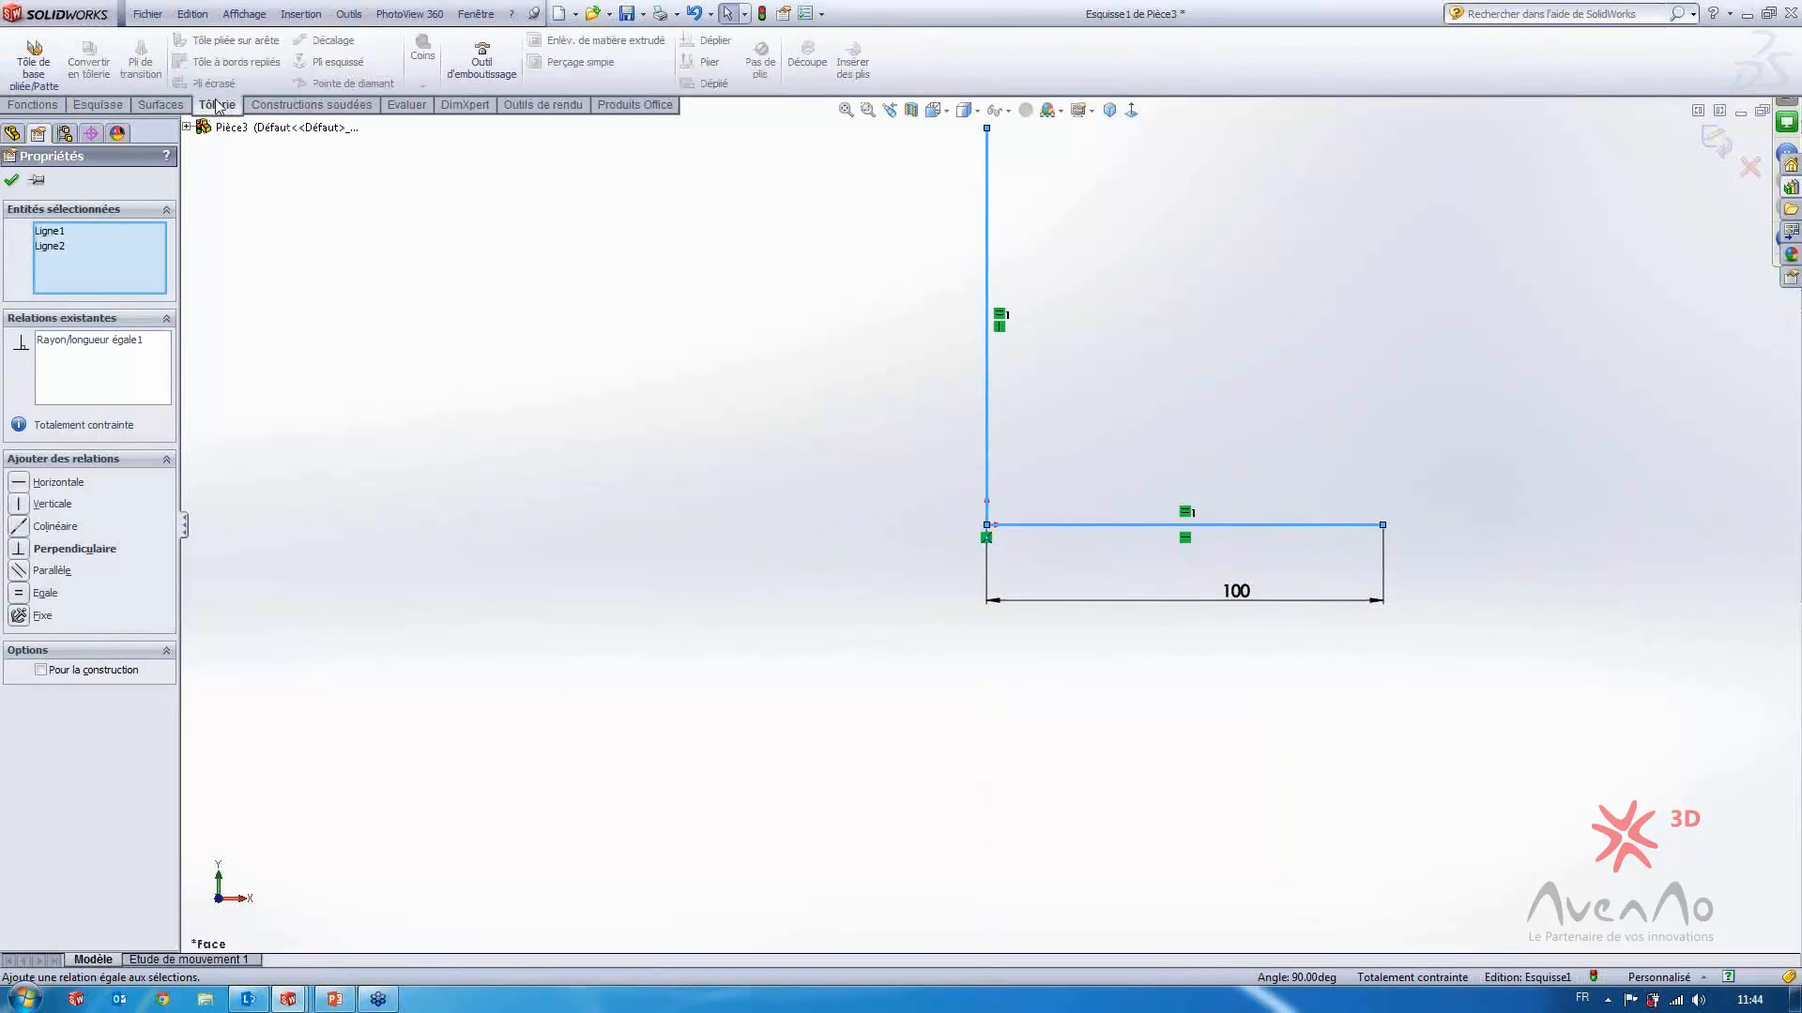
left_click(35, 65)
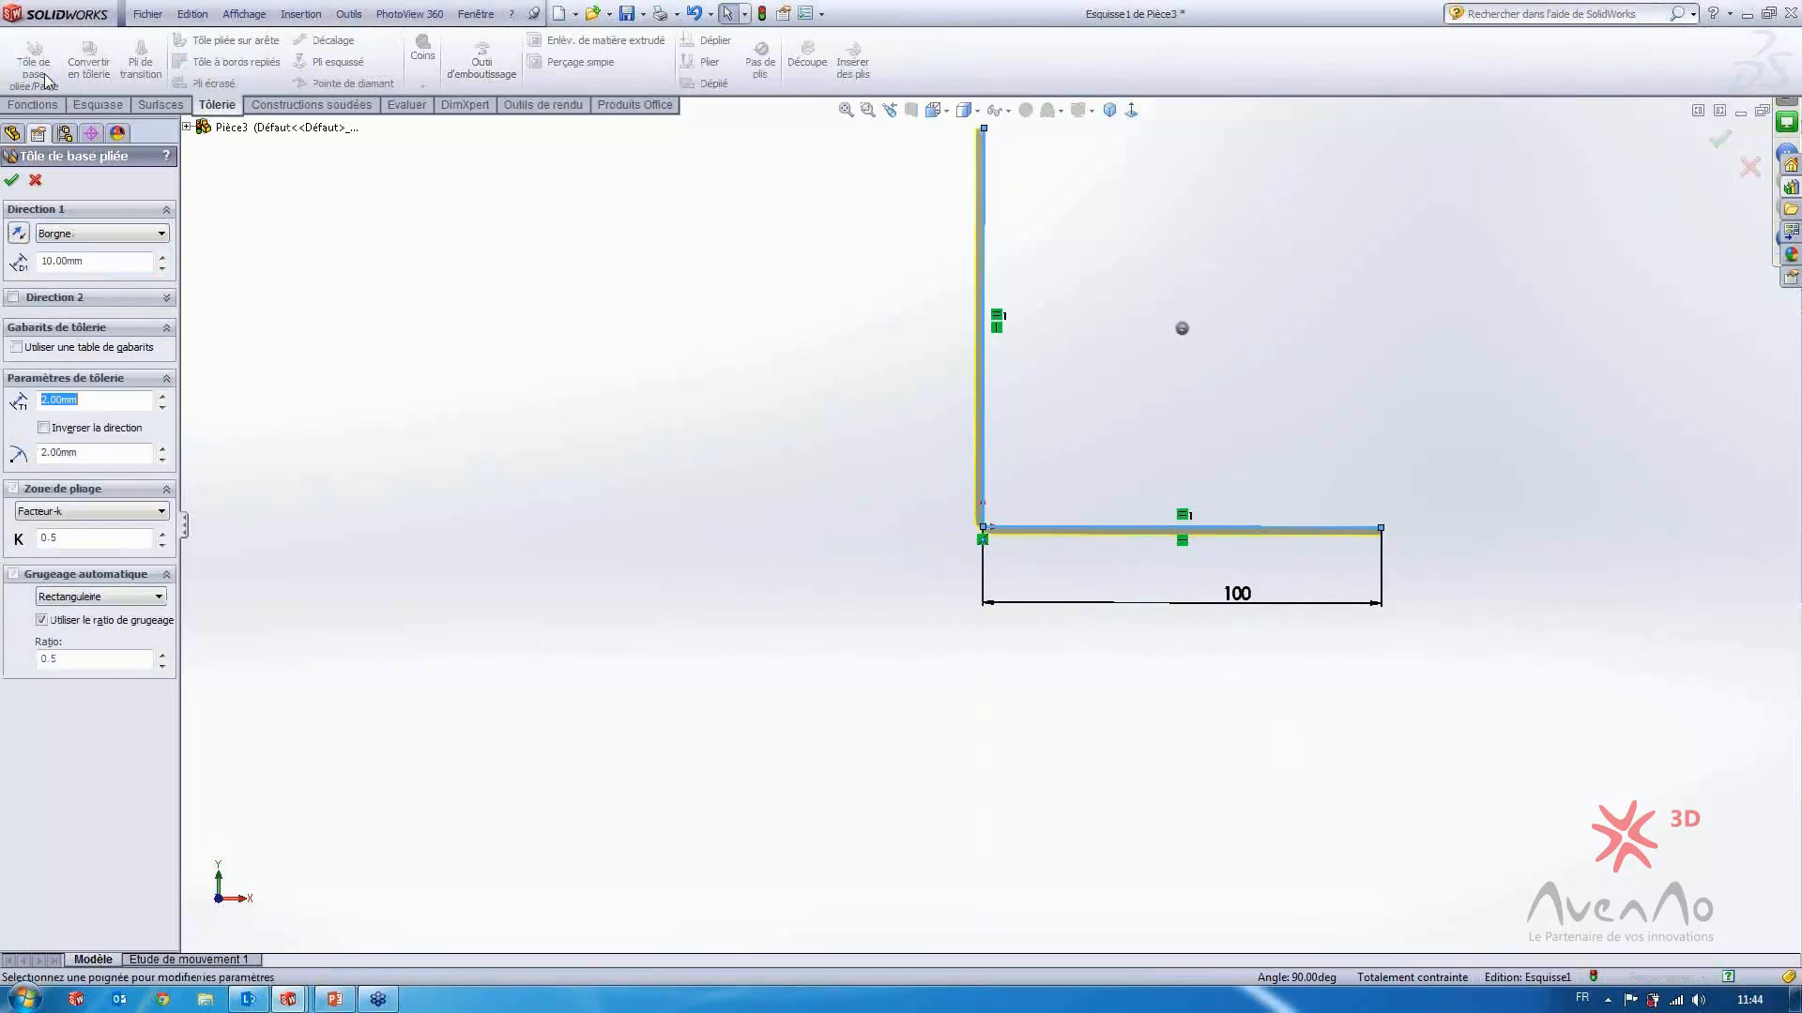
double_click(94, 262)
type("1")
key("Return")
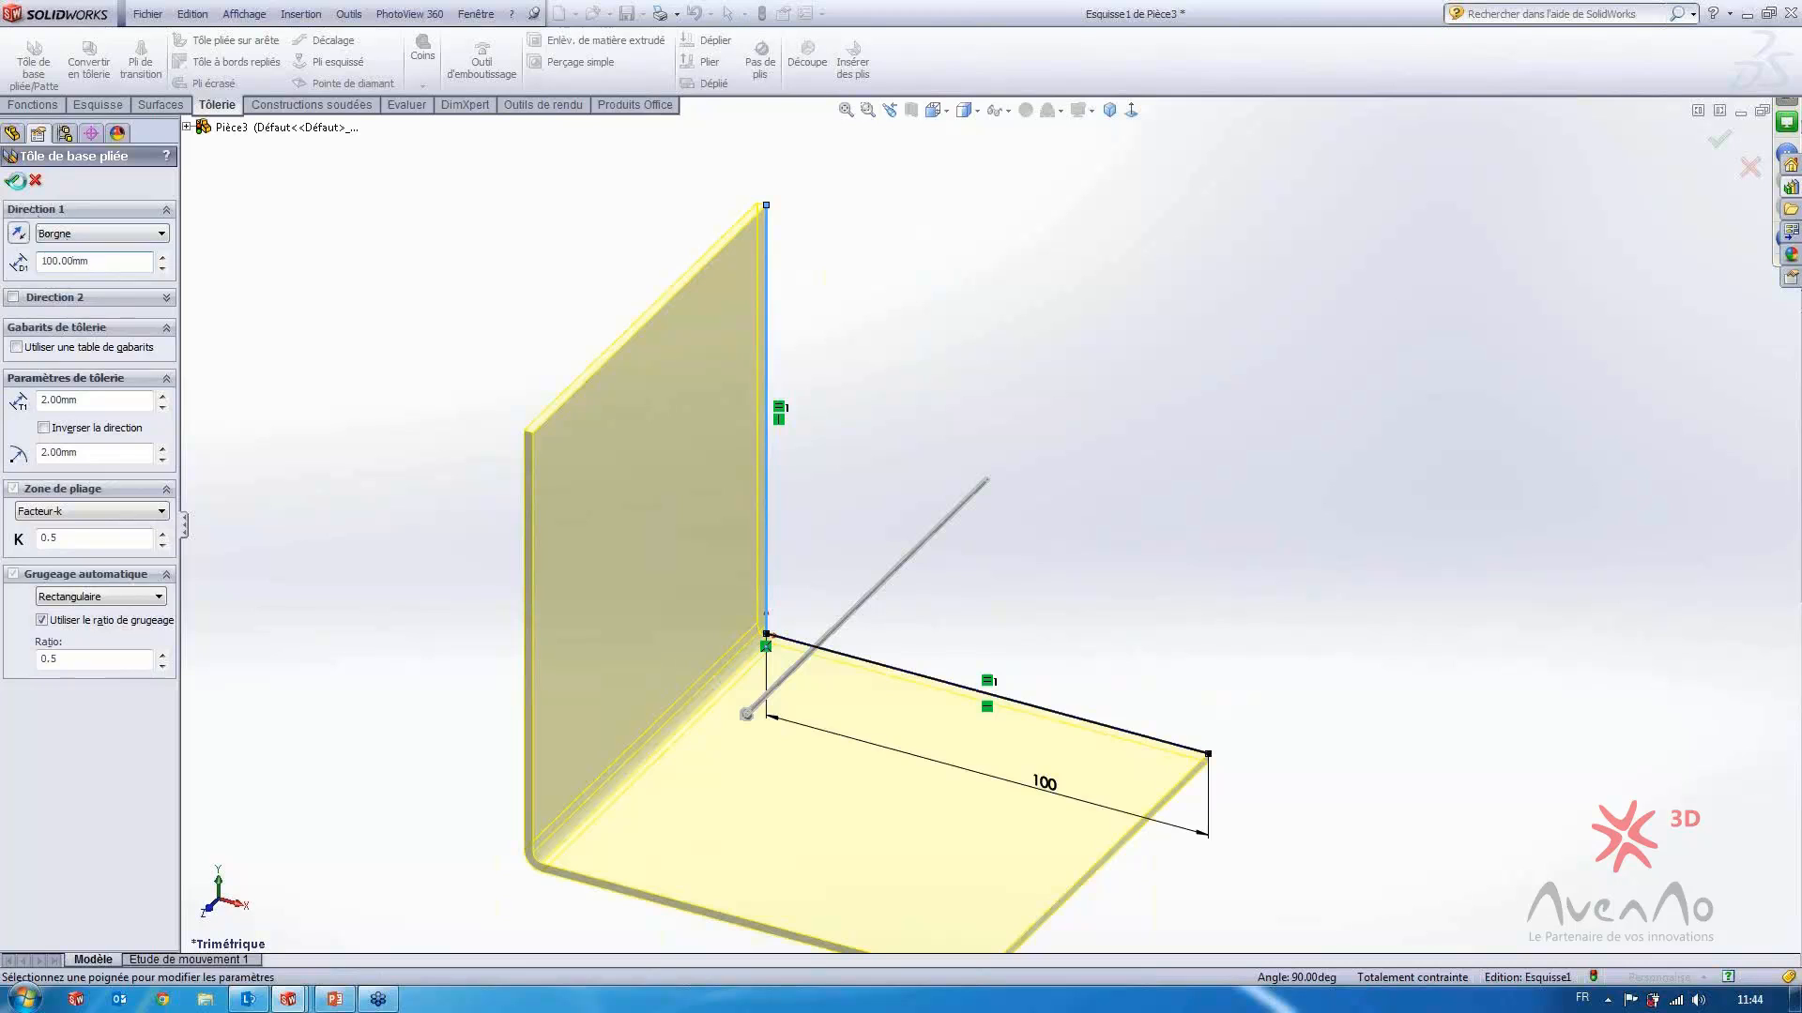
left_click(14, 181)
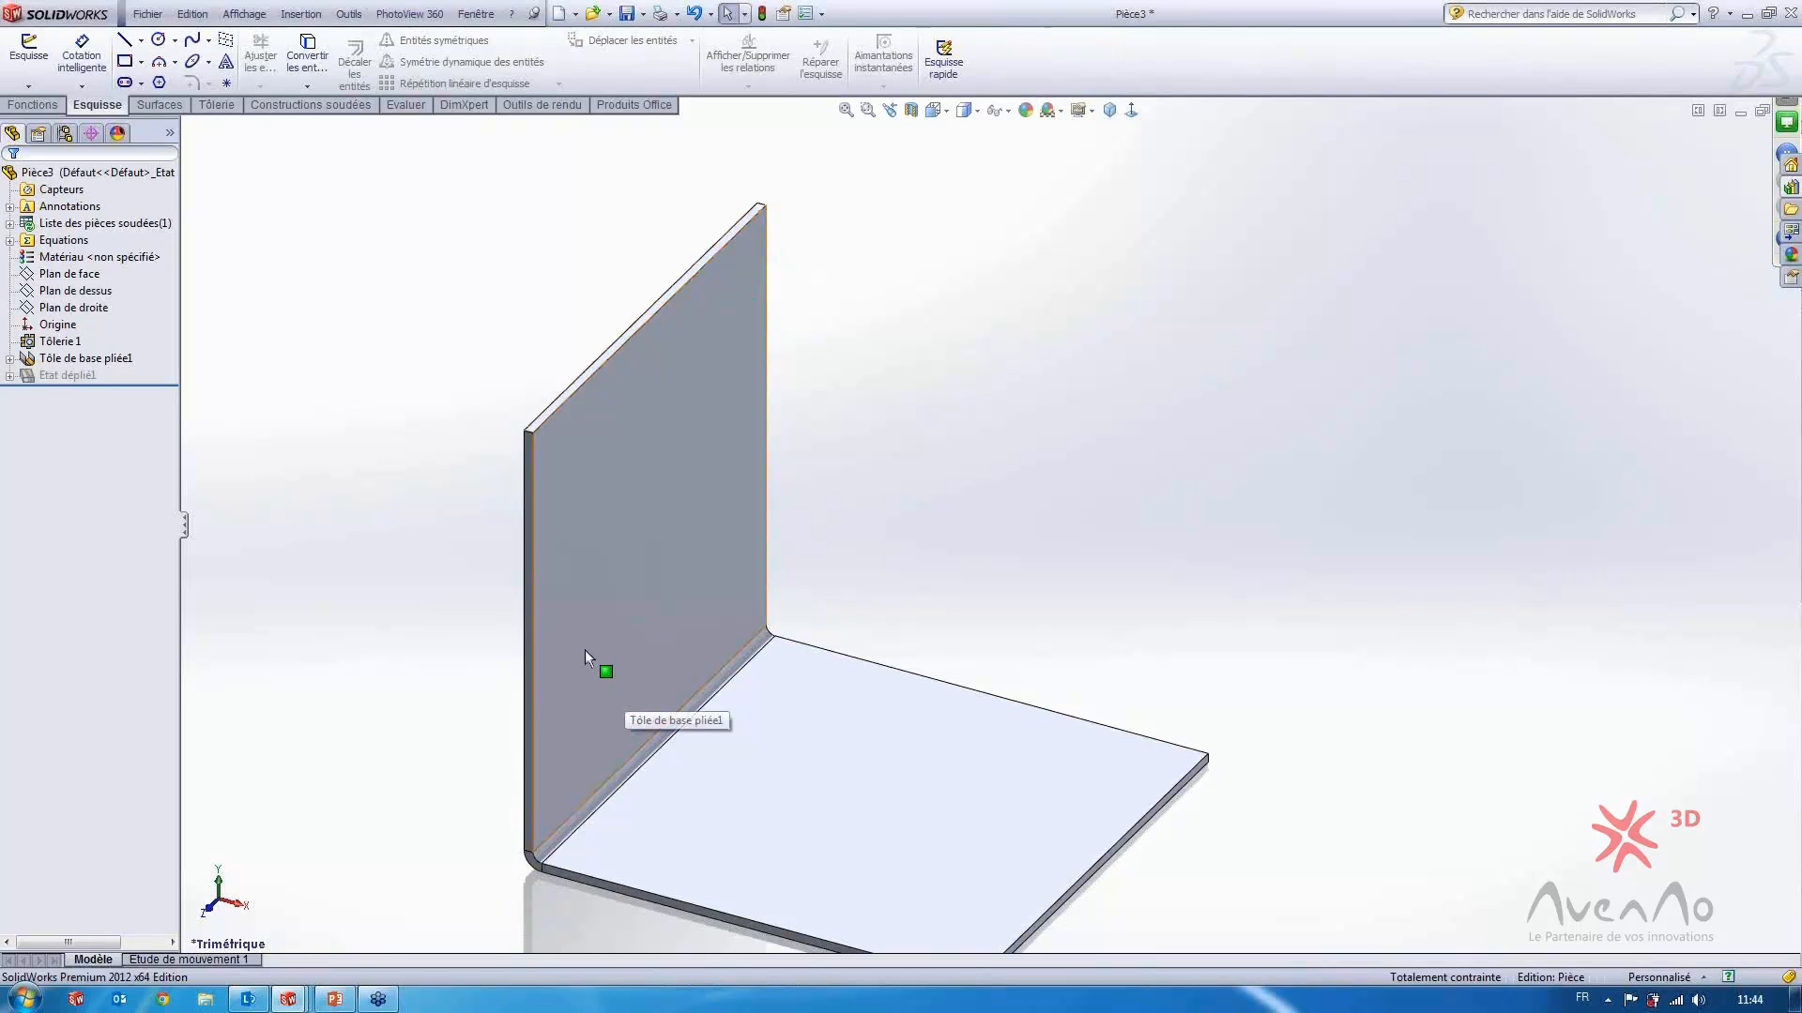
On Plan de face, sketch a horizontal line from the vertical wall's upper corner and a vertical line down to the base's outer corner
scroll(584, 649, "up", 1)
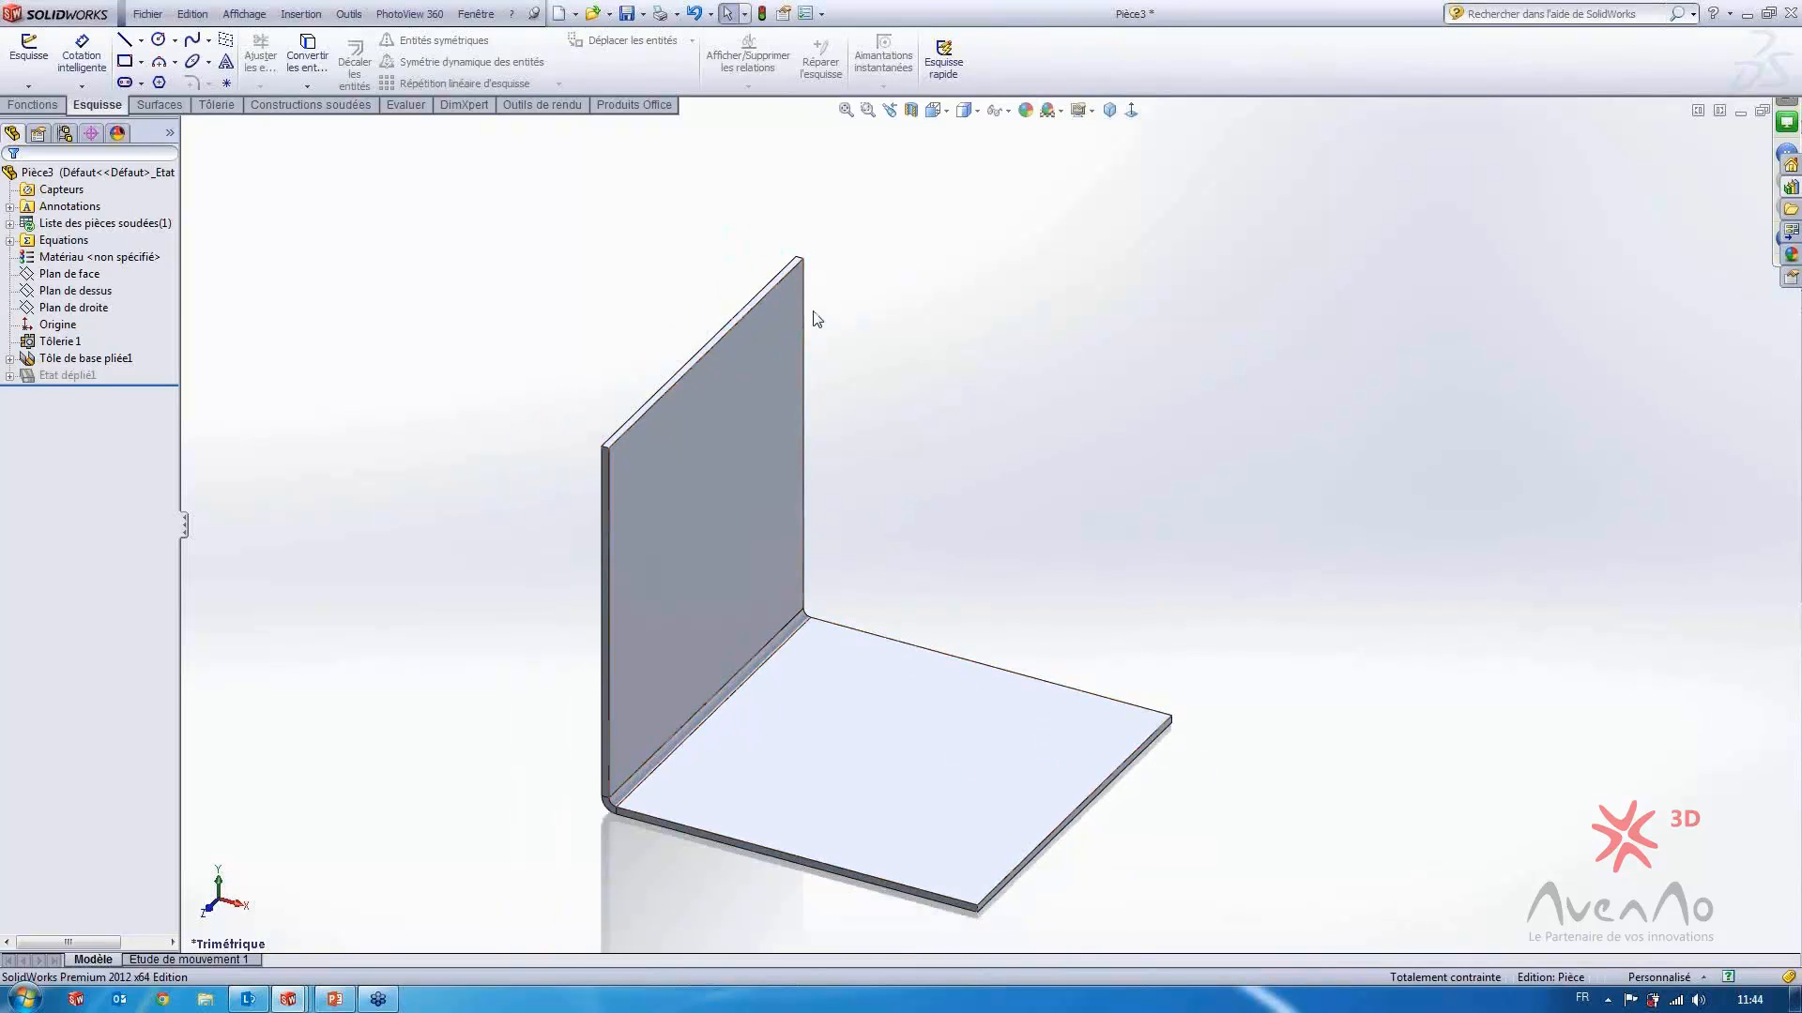
left_click(28, 47)
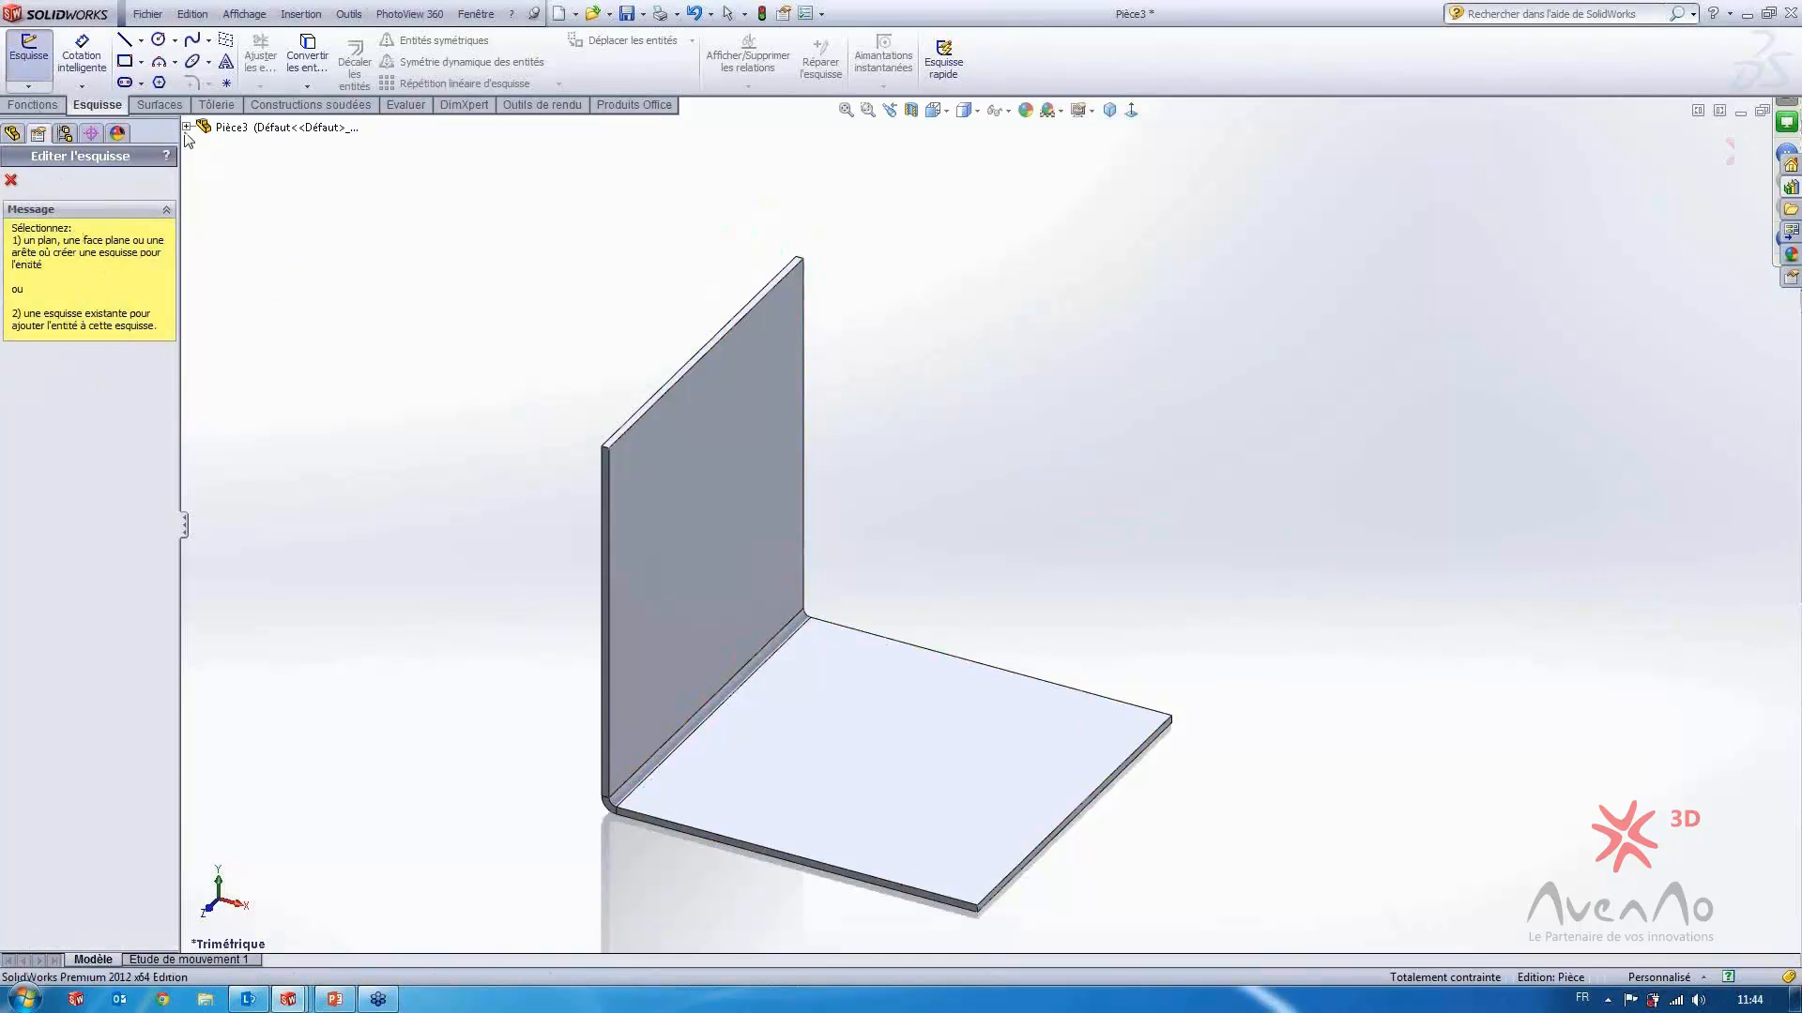
left_click(187, 127)
left_click(248, 232)
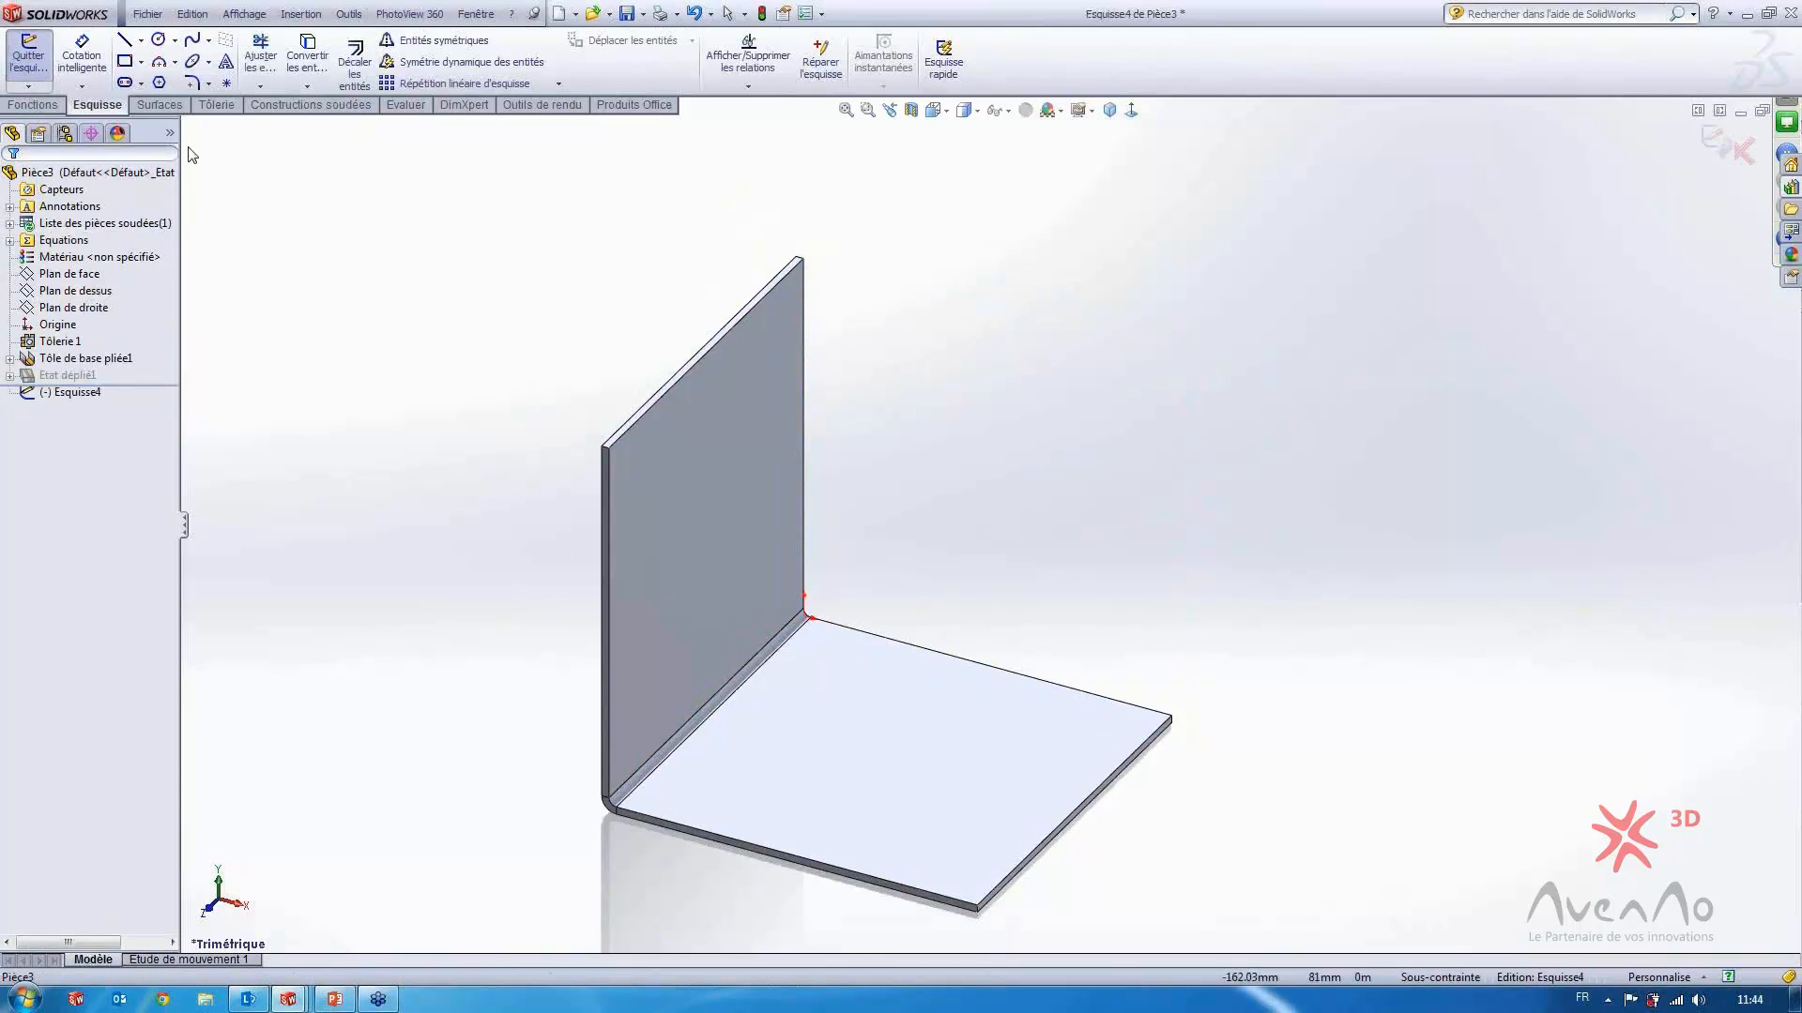
left_click(124, 39)
left_click(804, 260)
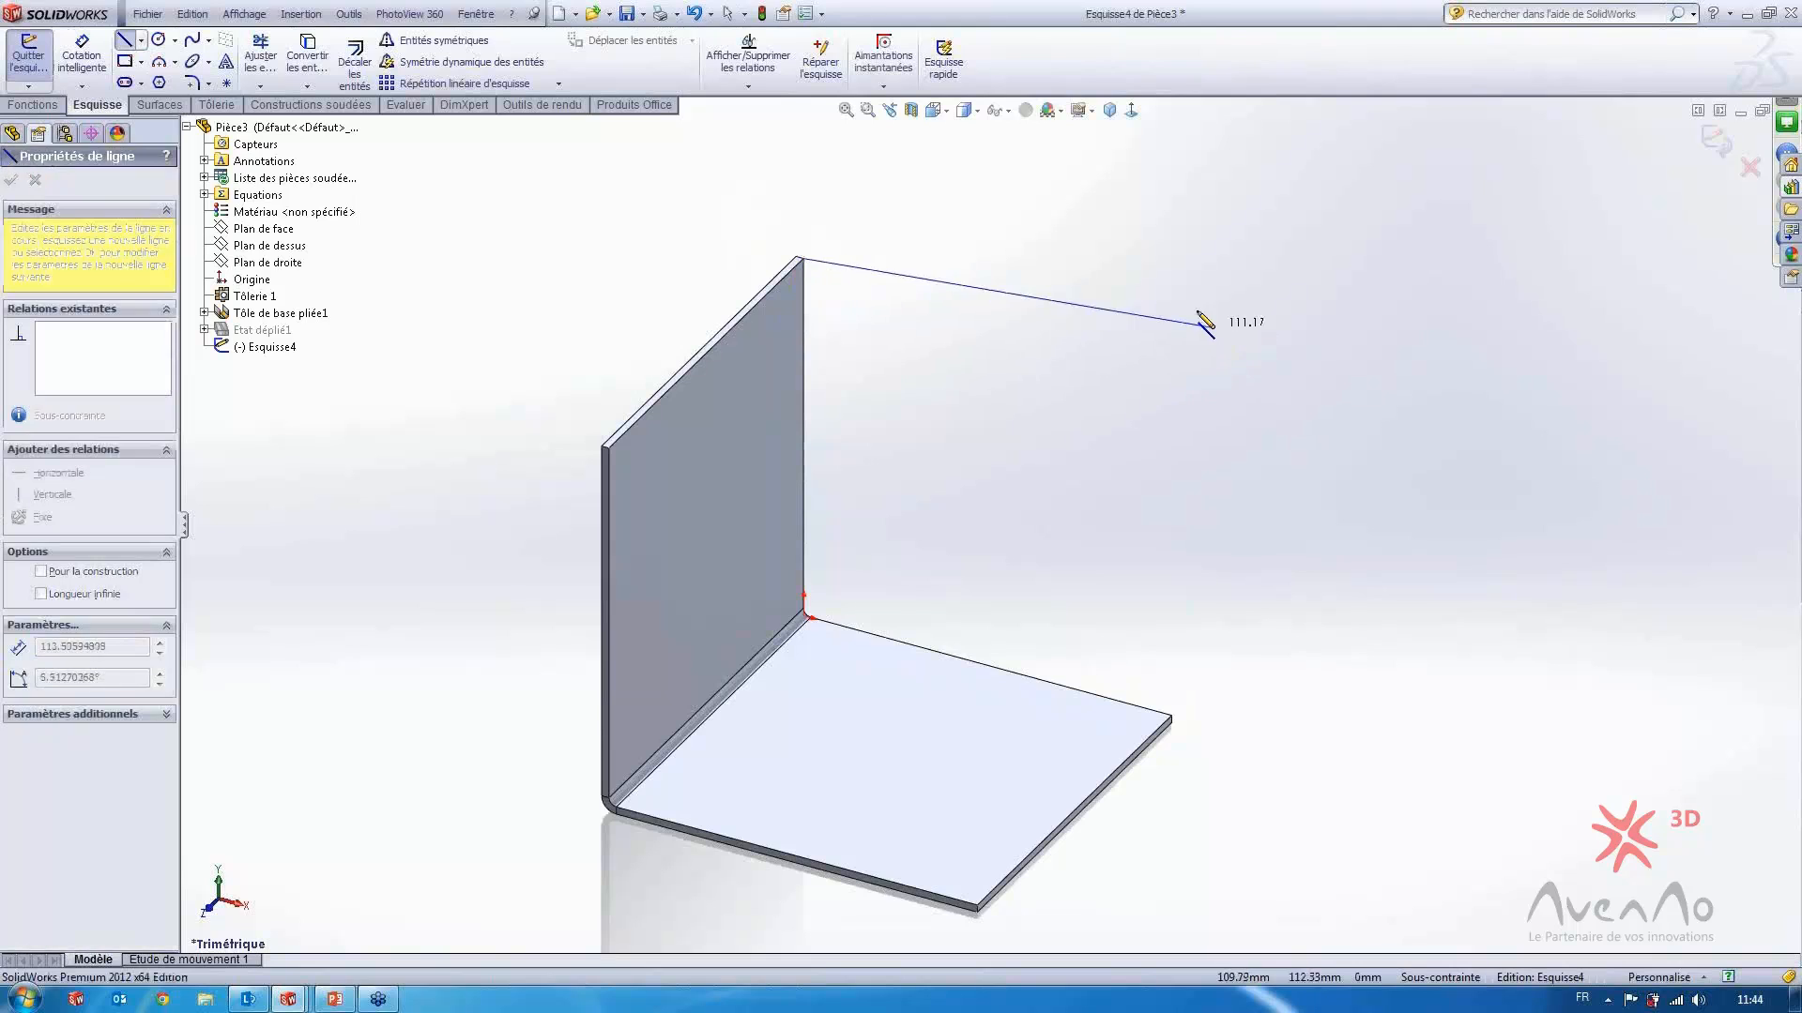
left_click(1180, 360)
left_click(1171, 717)
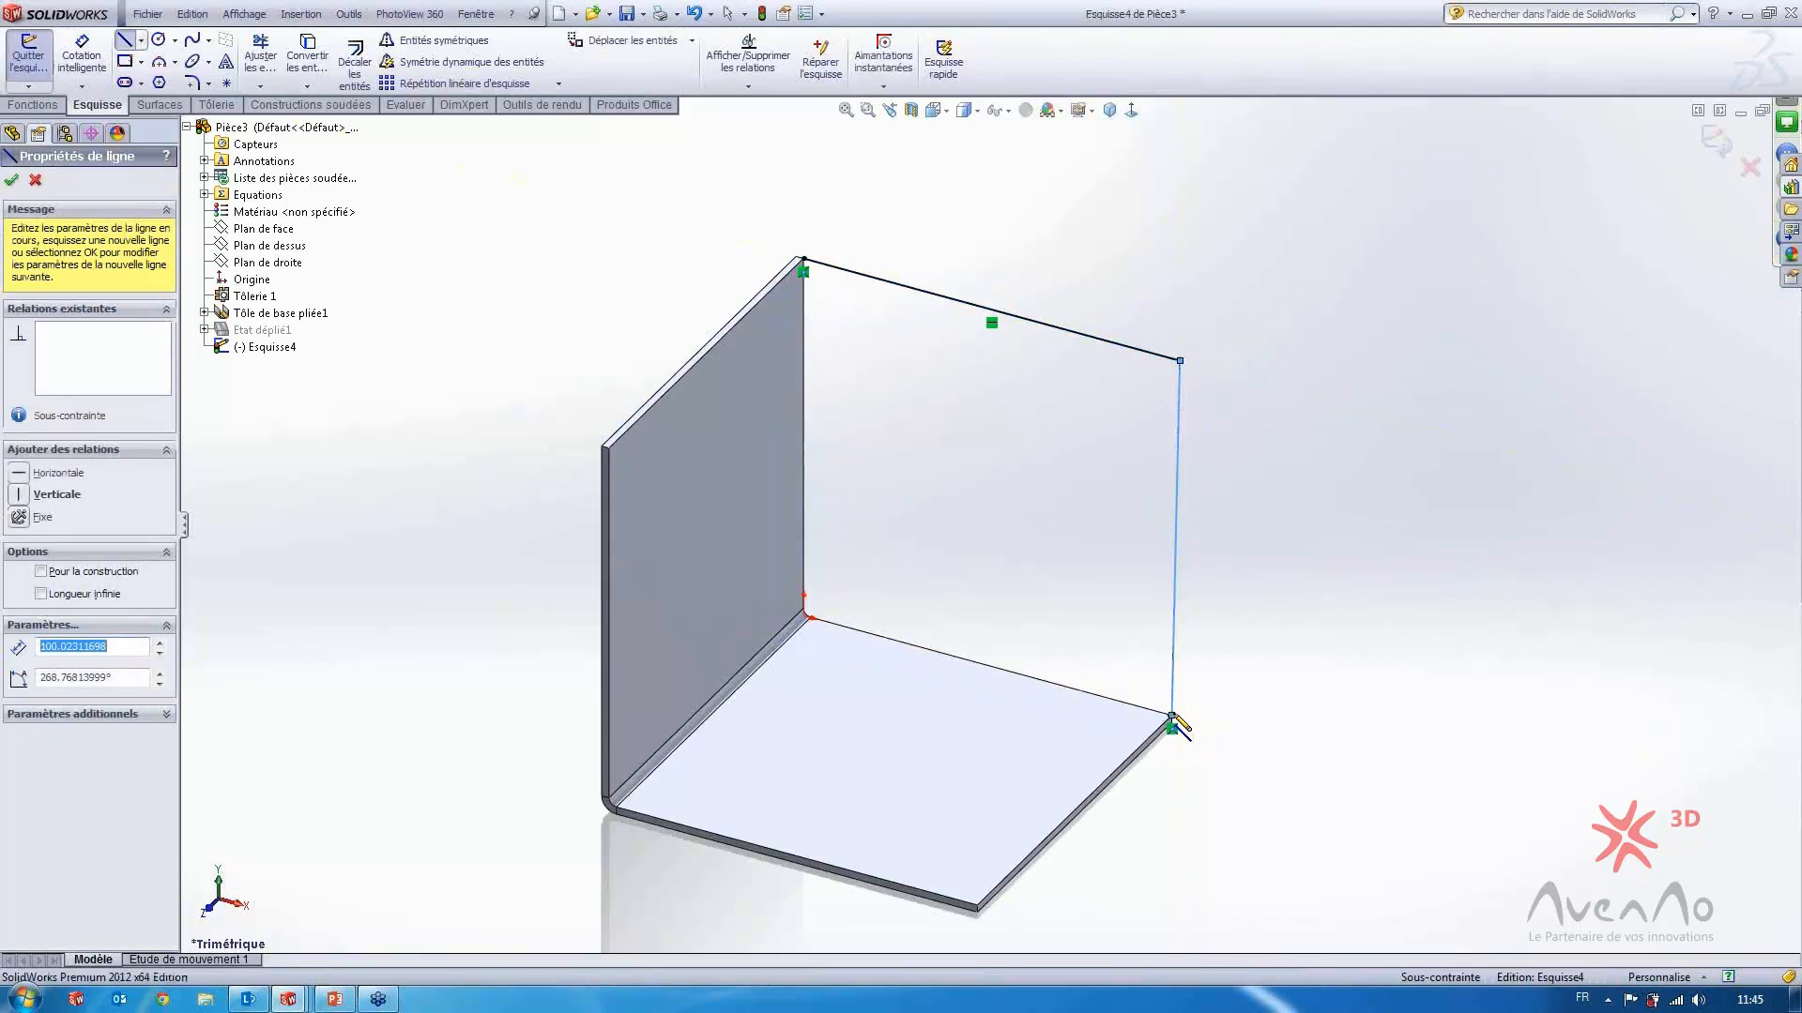
key("Escape")
key("Escape")
left_click(1175, 618)
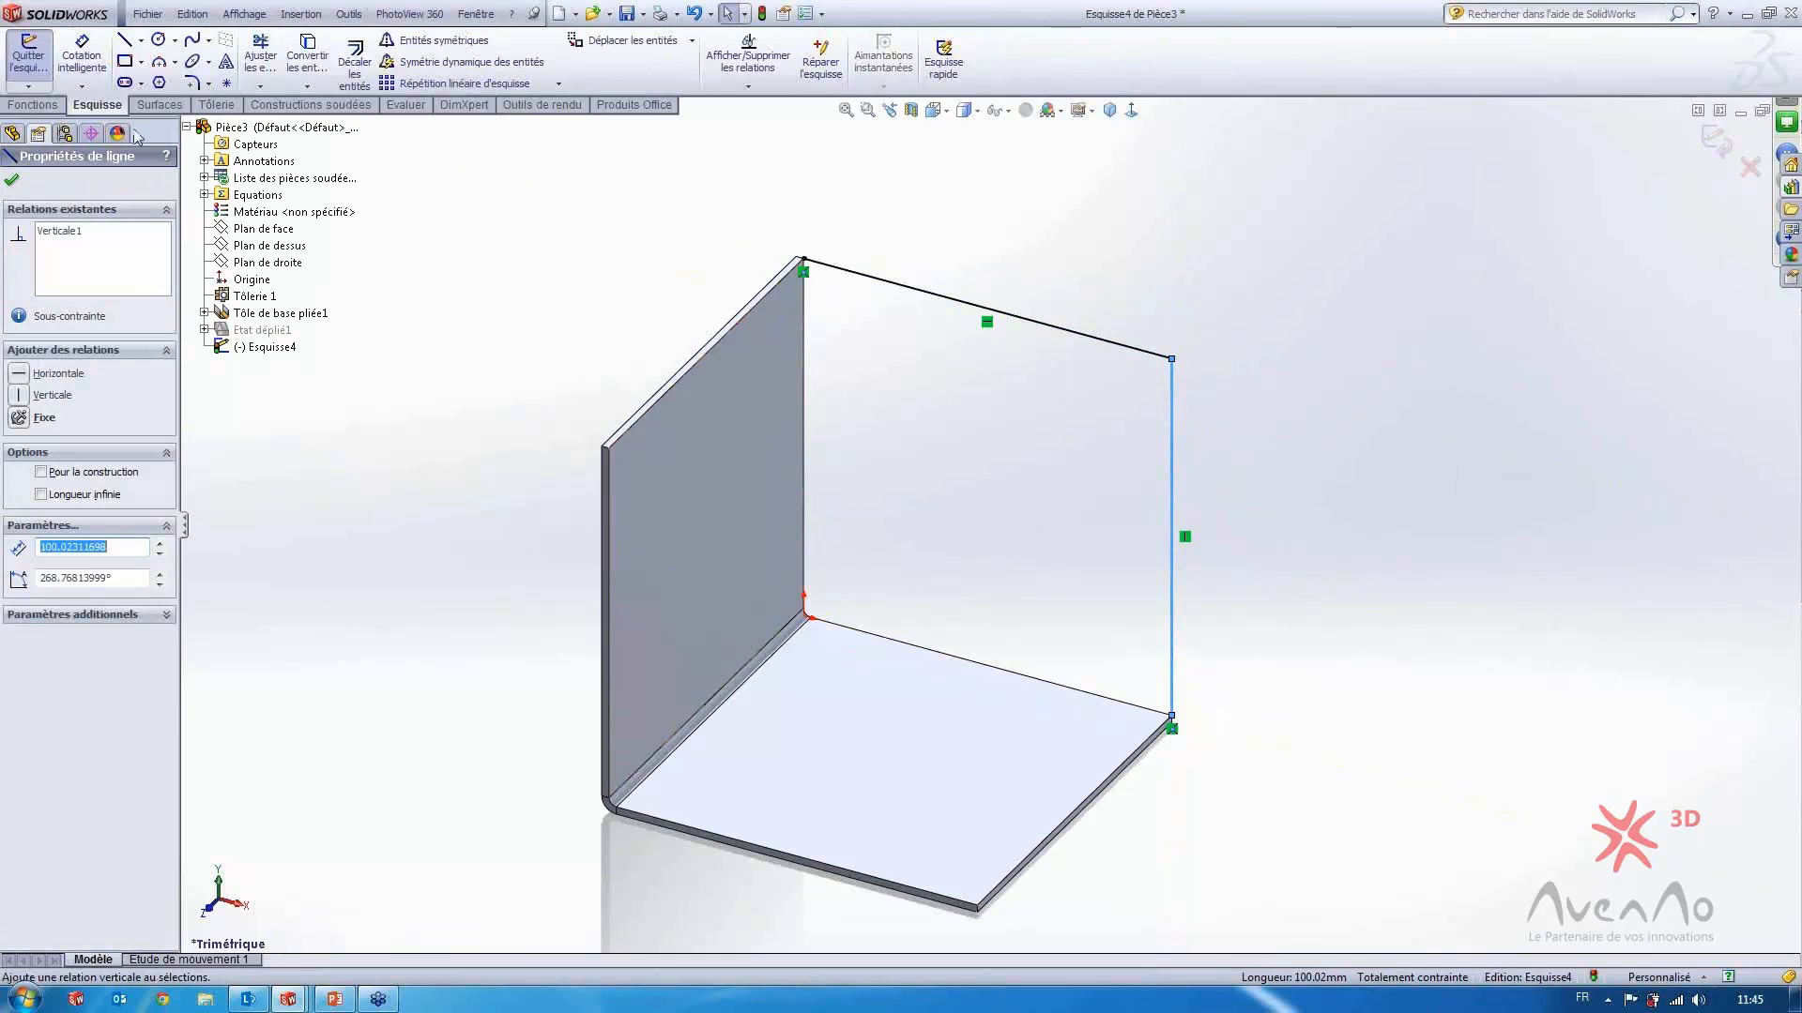
Create a second base flange from the new sketch with a blind depth of 100 mm, closing the box shape
left_click(216, 104)
left_click(30, 66)
double_click(101, 260)
type("1")
key("Return")
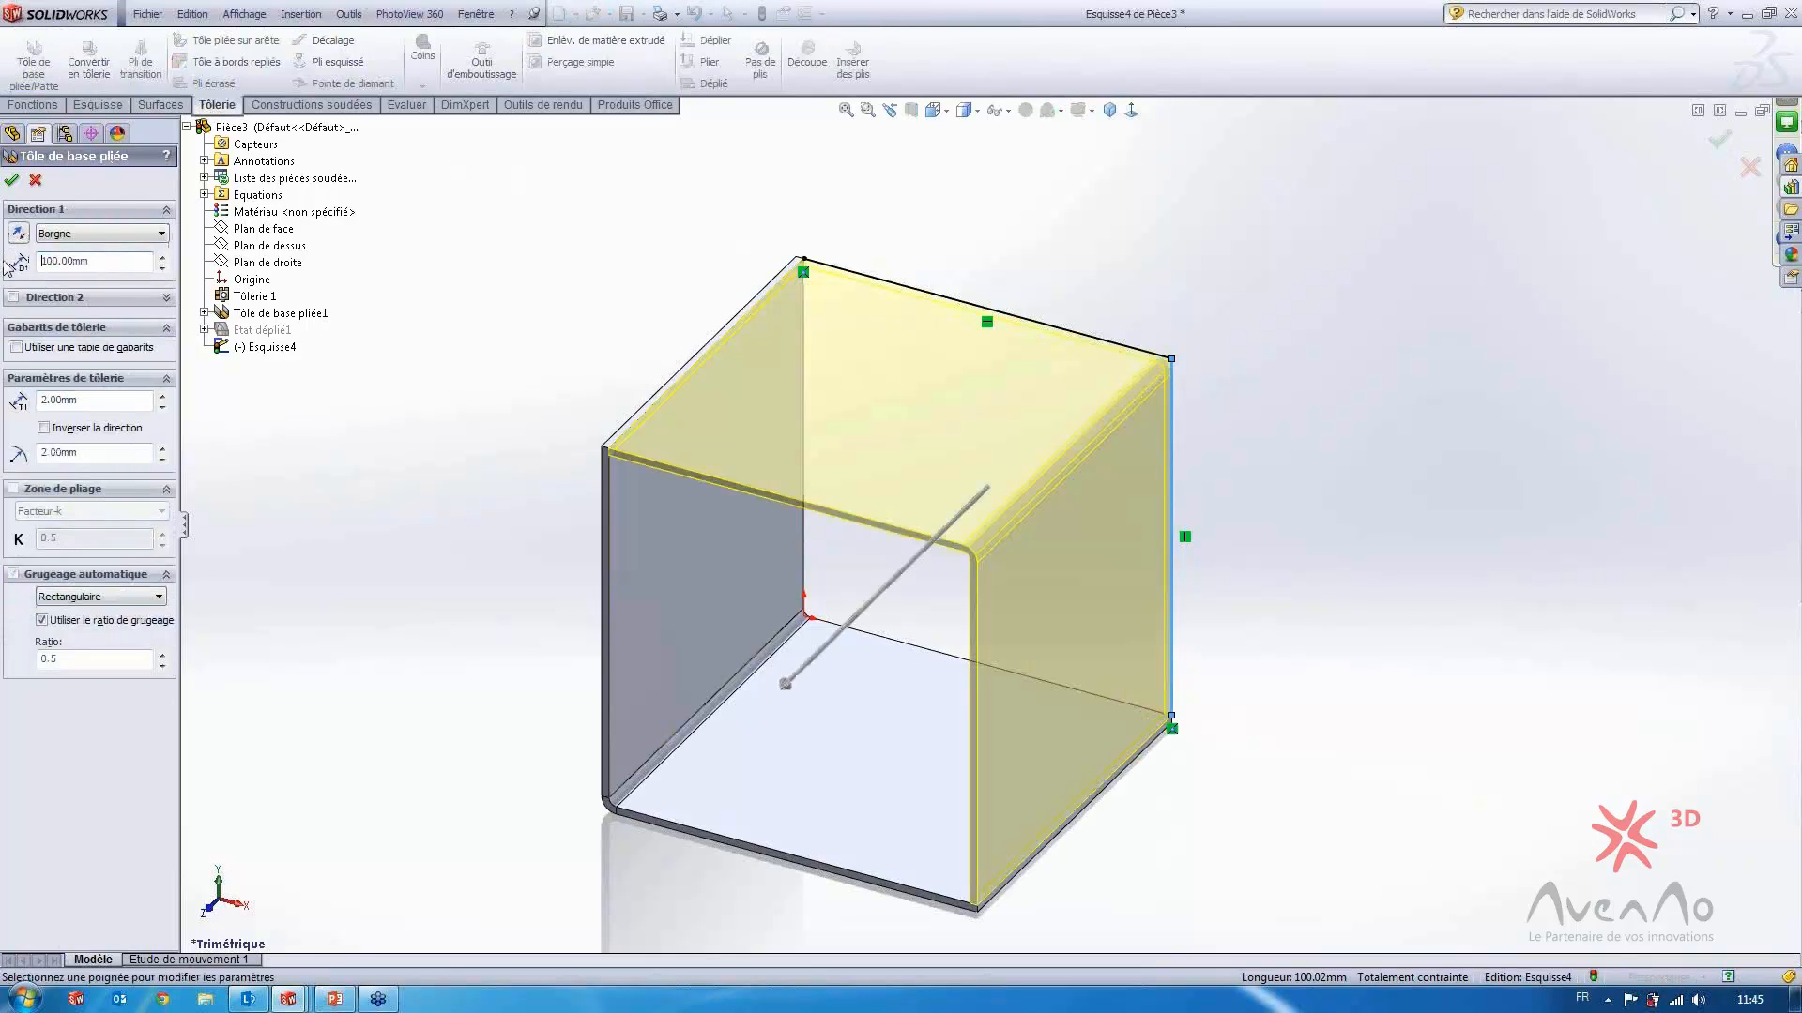
left_click(12, 181)
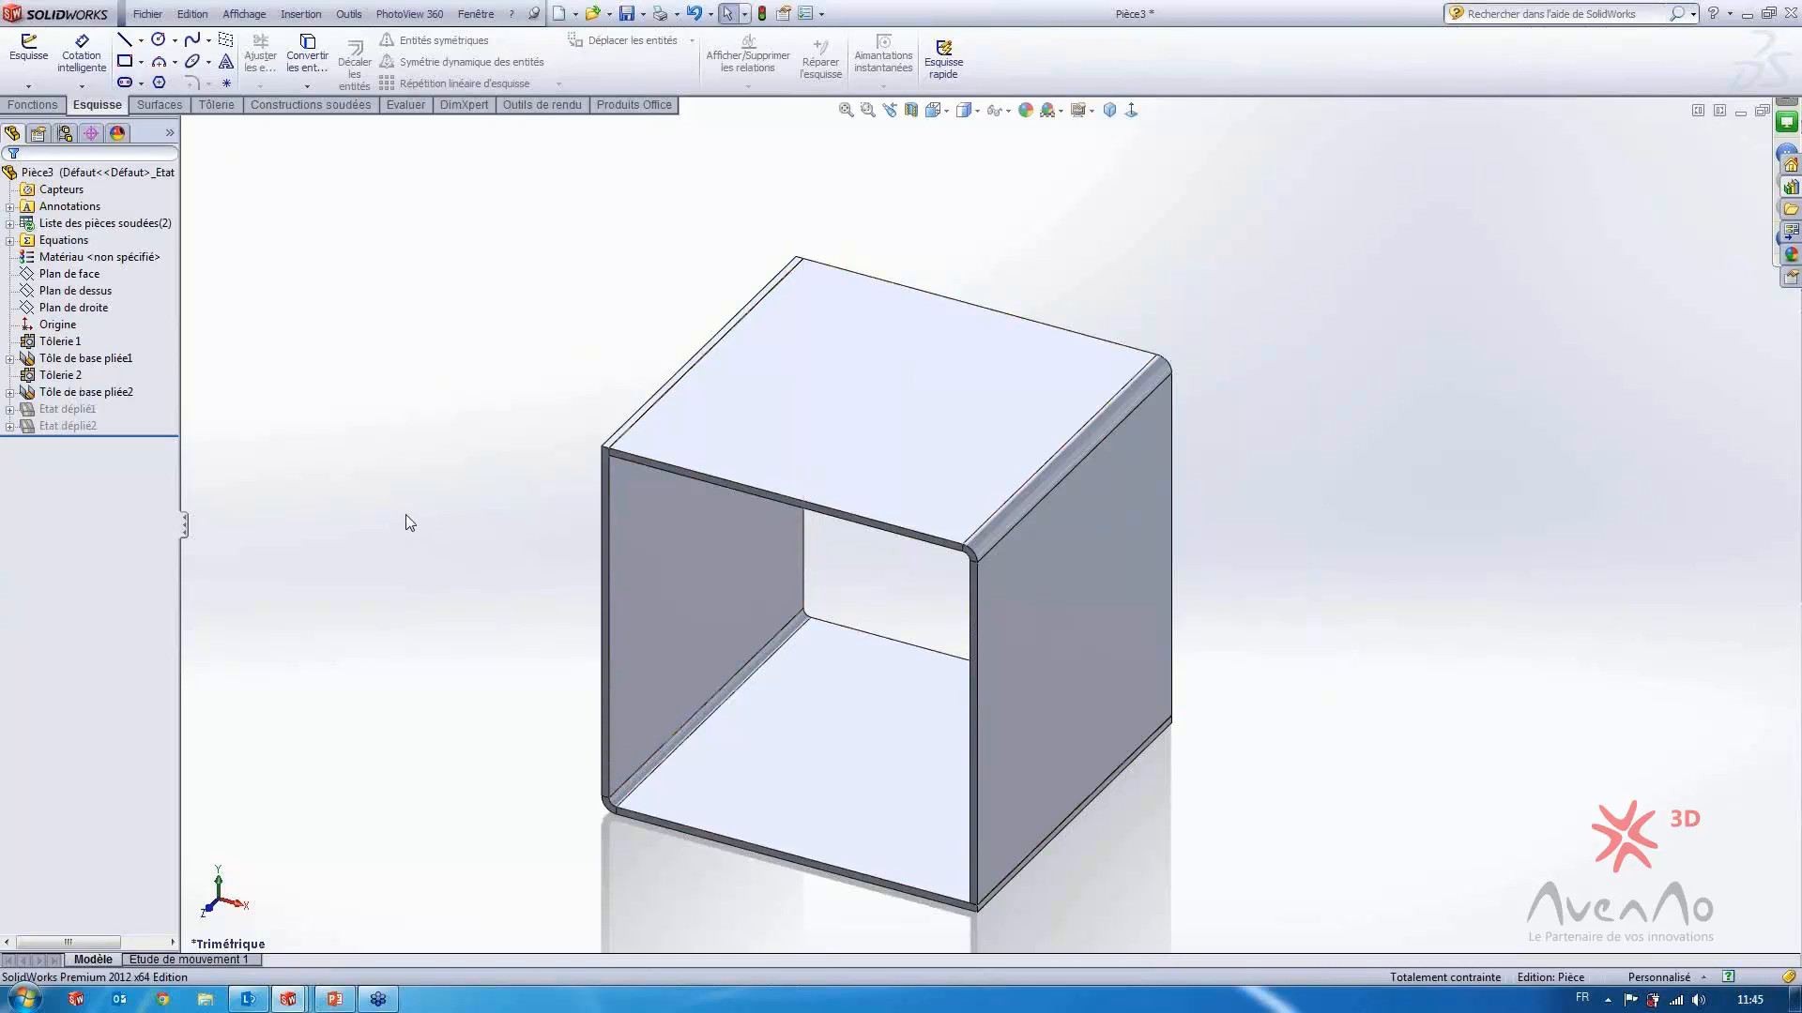
Expand the Liste des pièces soudées and highlight the body Tôle de base pliée1 in the model
left_click(60, 340)
left_click(9, 223)
left_click(94, 241)
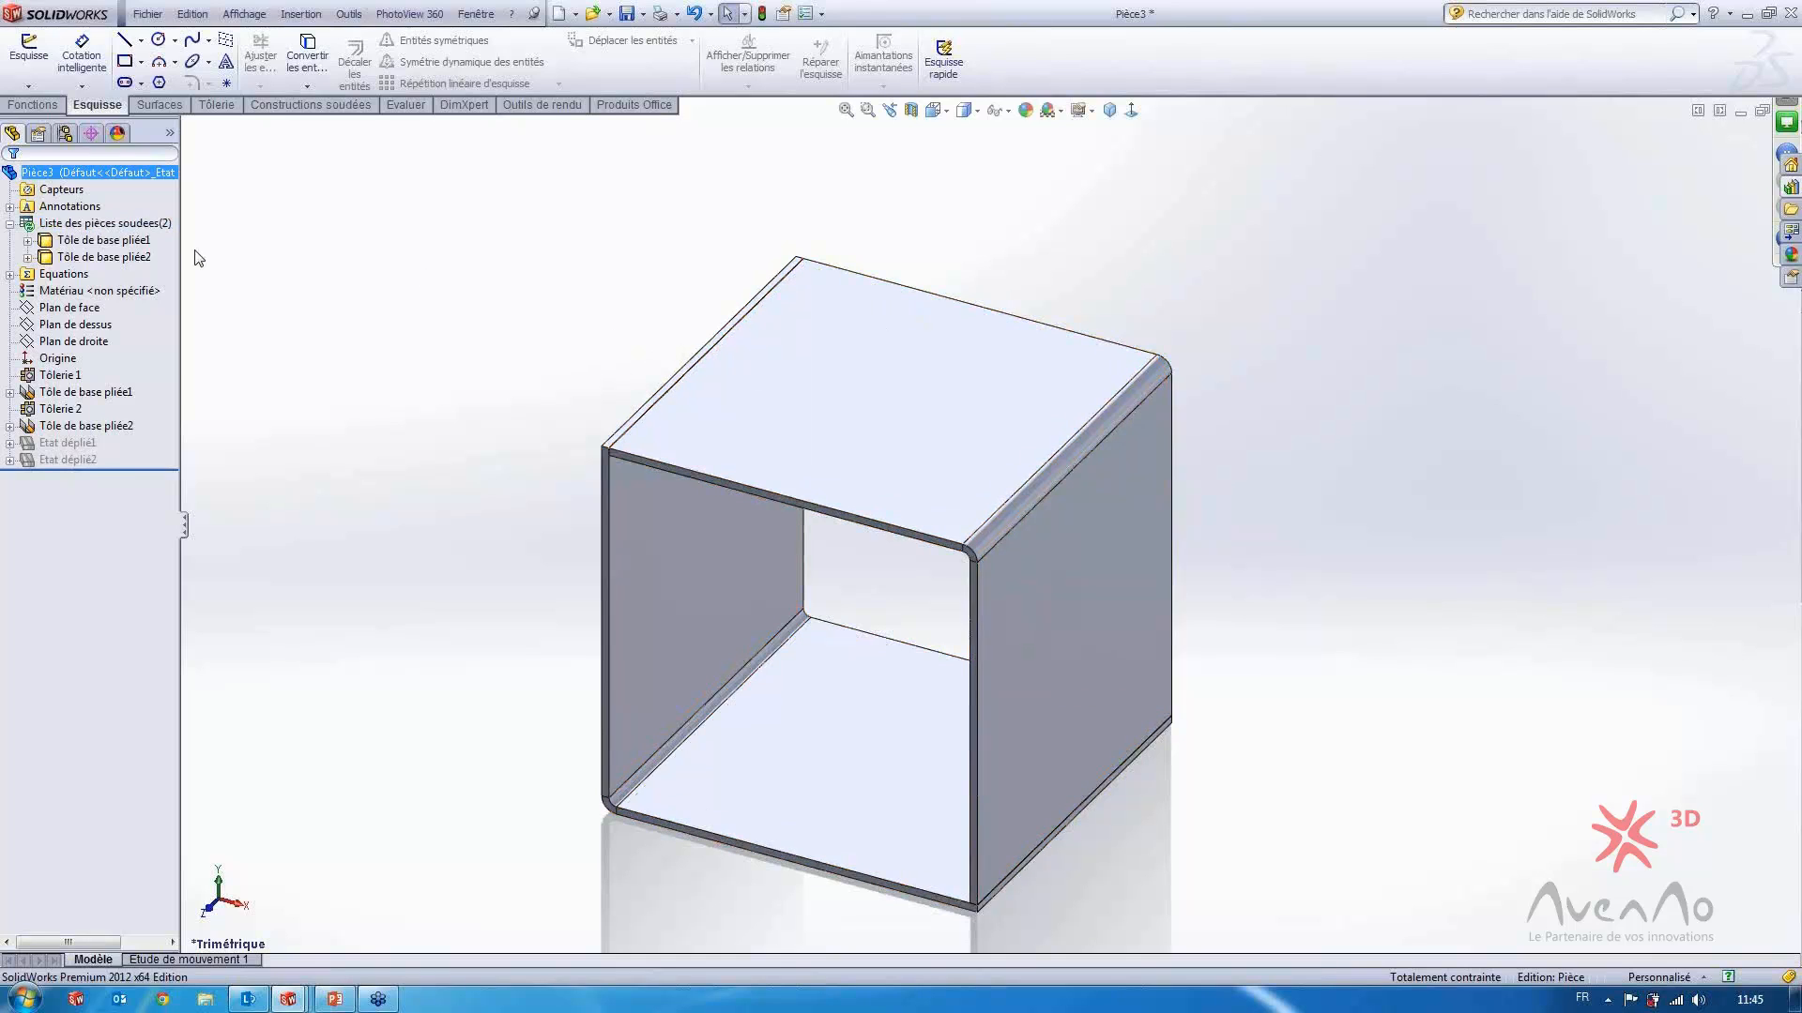
left_click(126, 242)
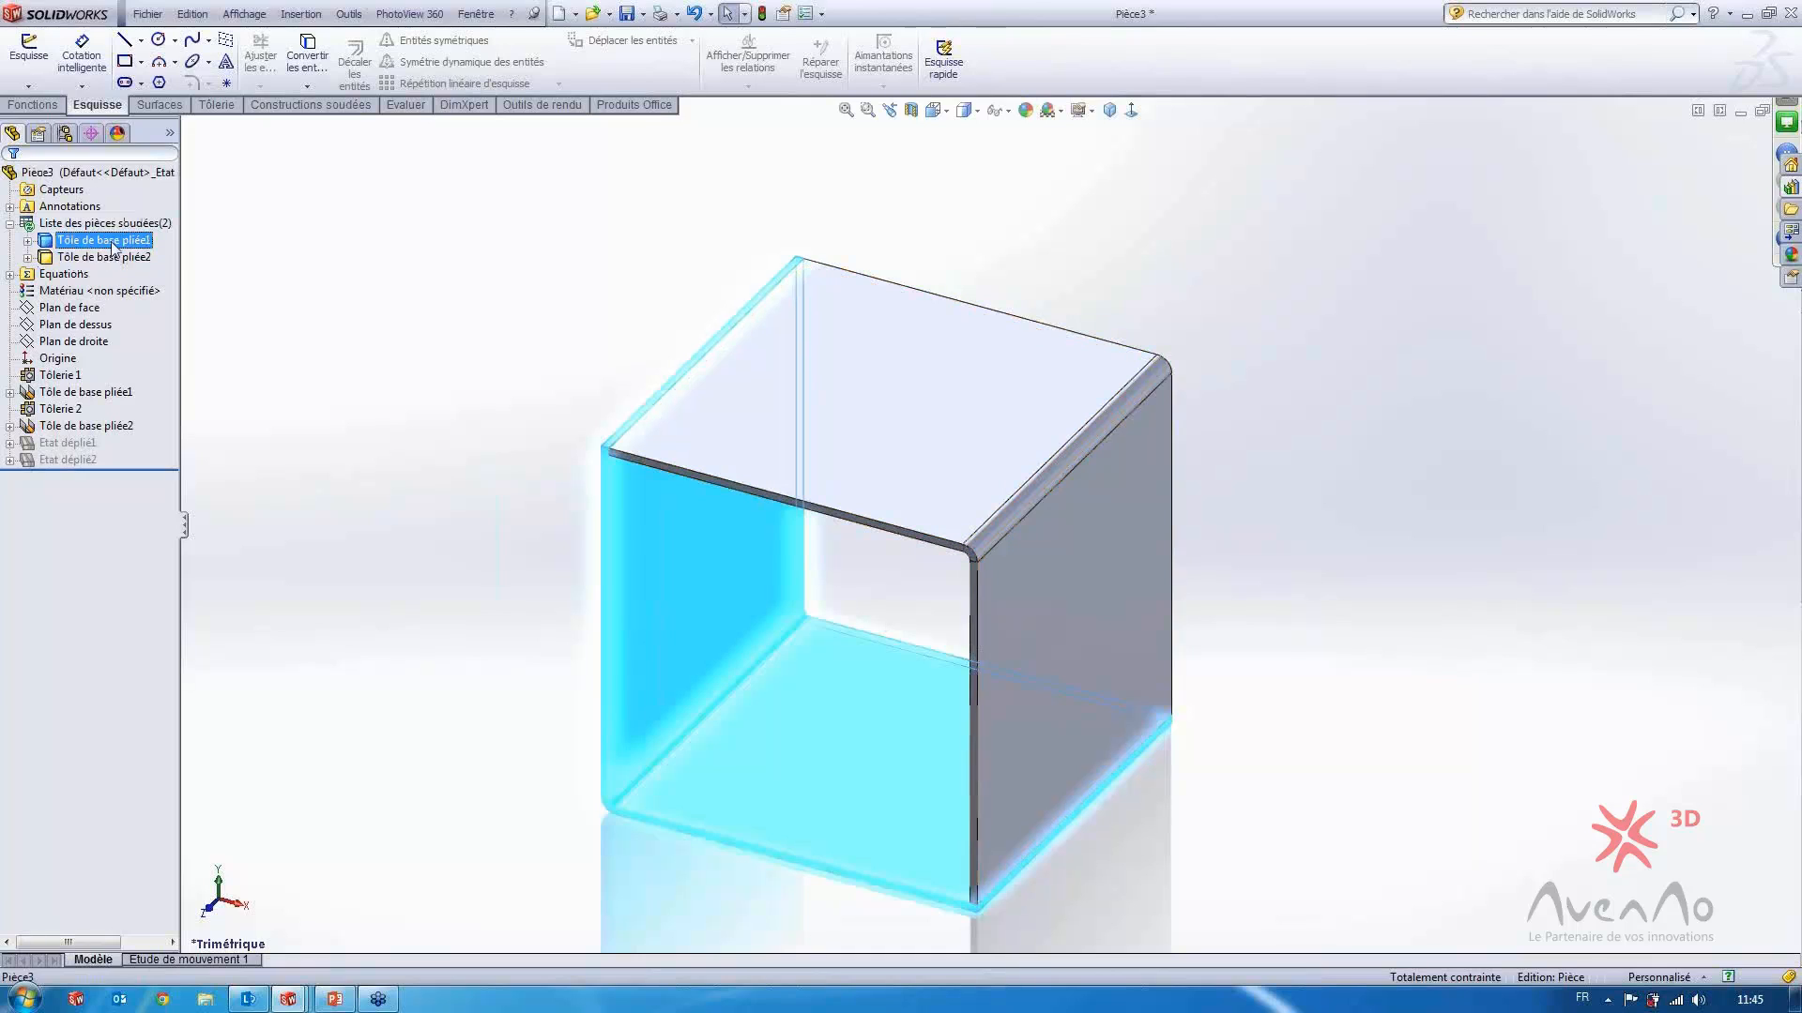
Apply the material 1.4404 (X2CrNiMo17-12-2) to the body Tôle de base pliée1 only
right_click(113, 246)
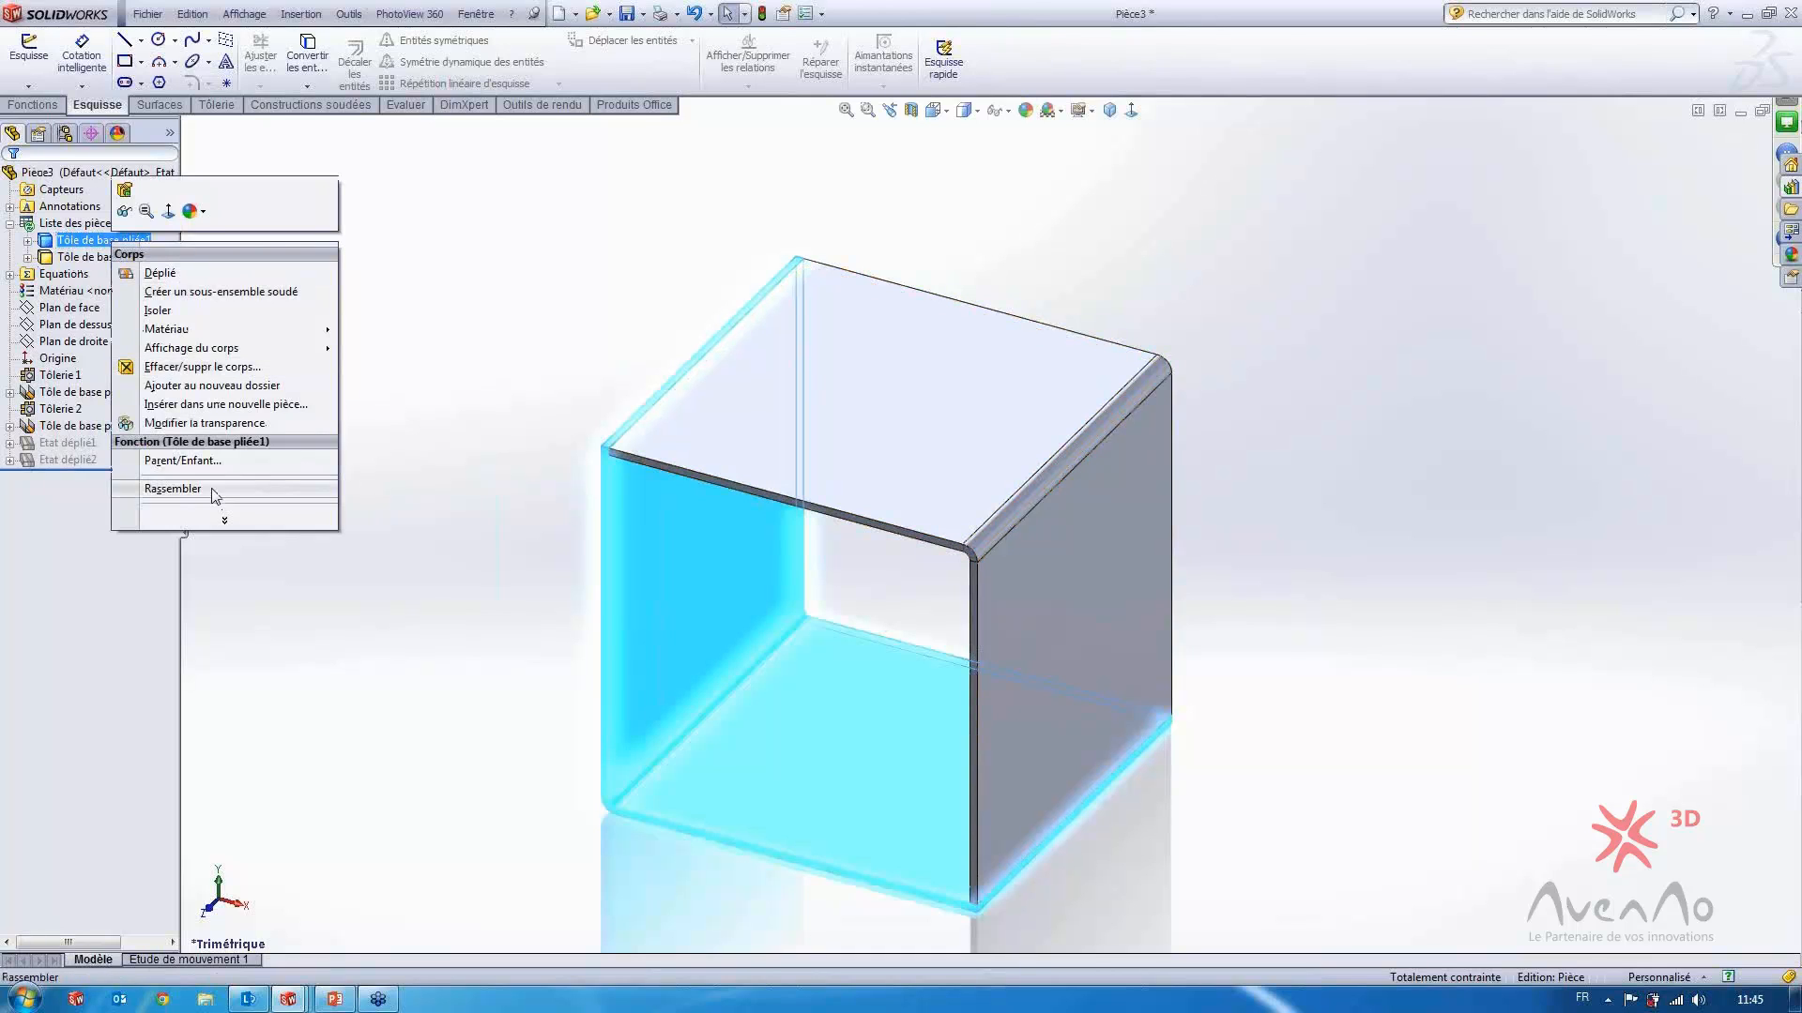
mouse_move(226, 332)
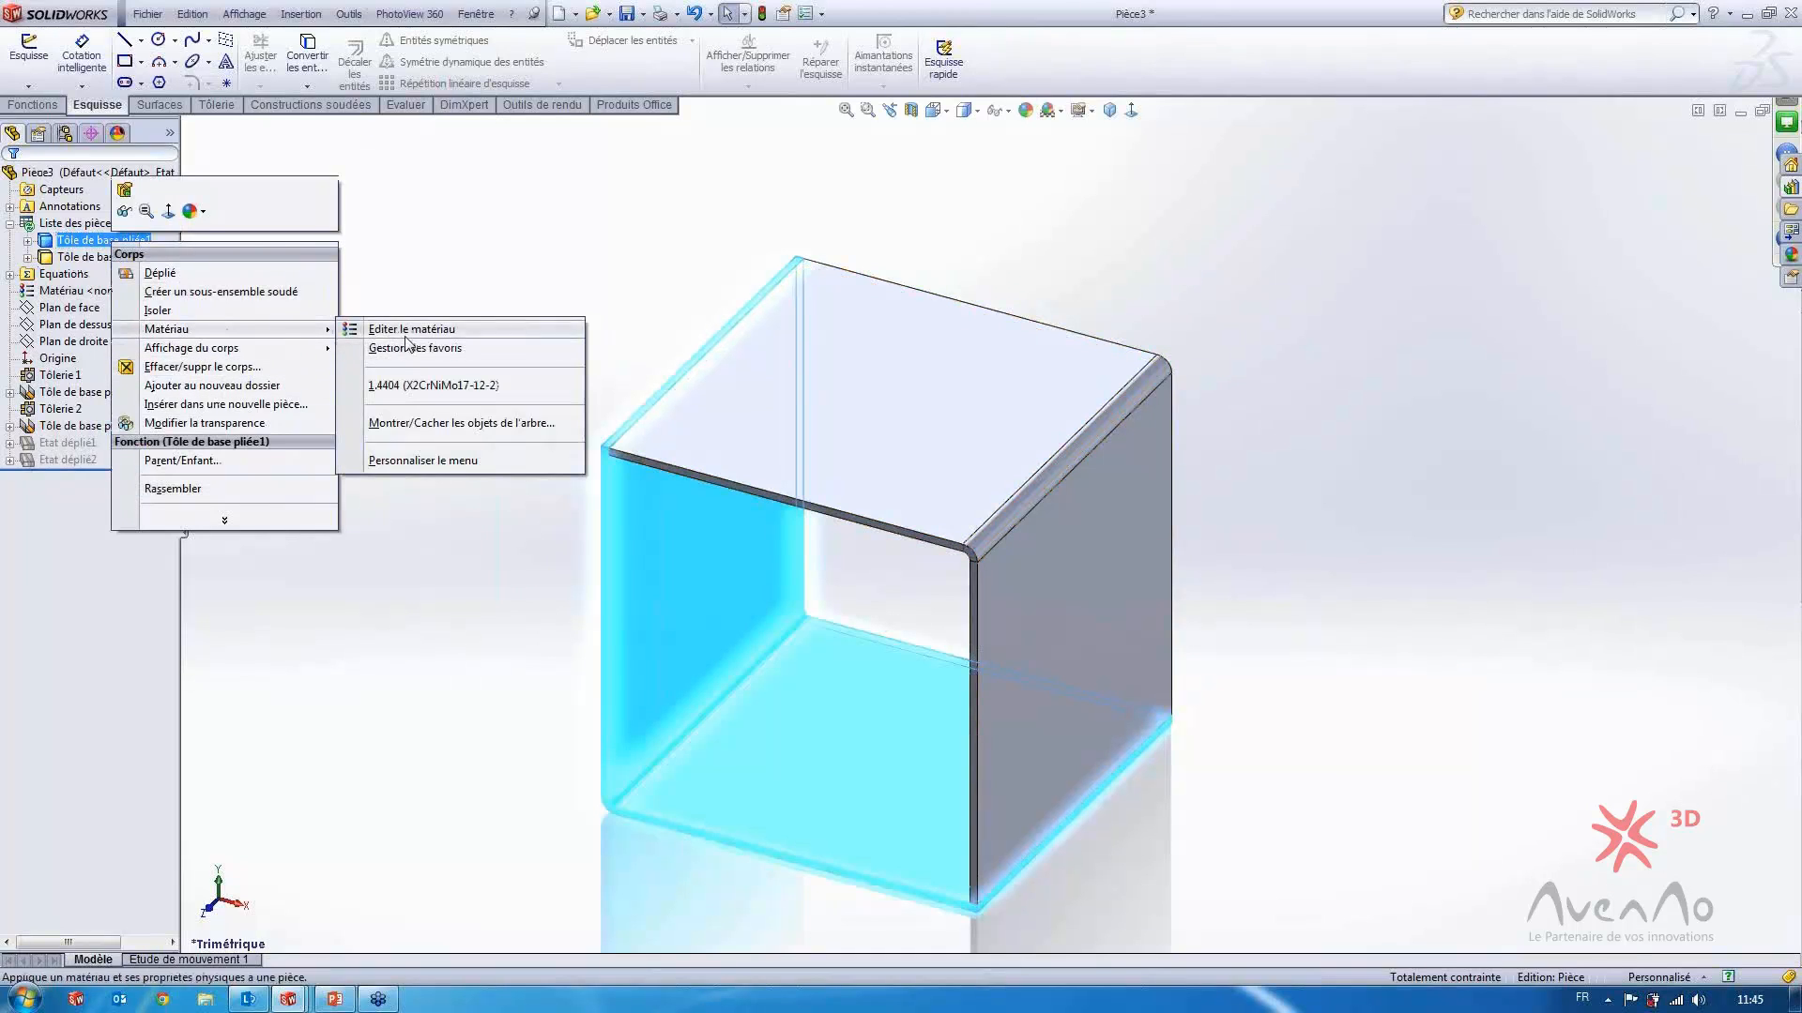
left_click(412, 386)
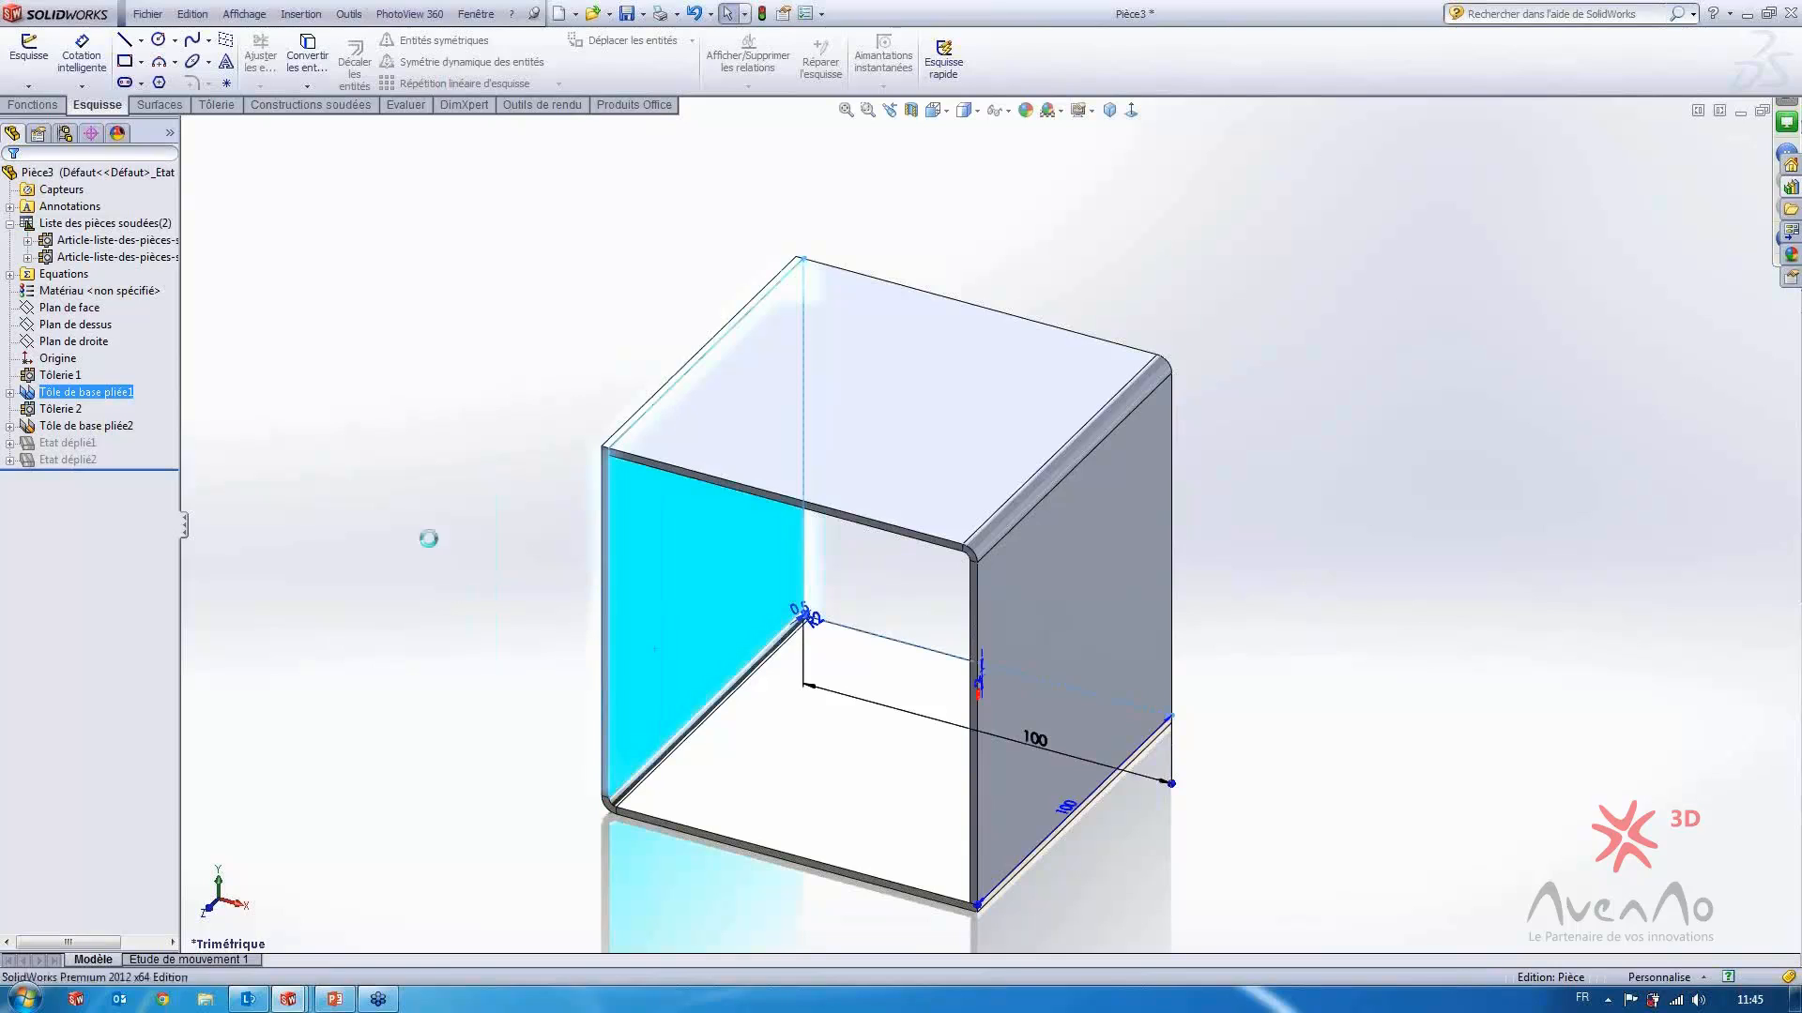
left_click(417, 546)
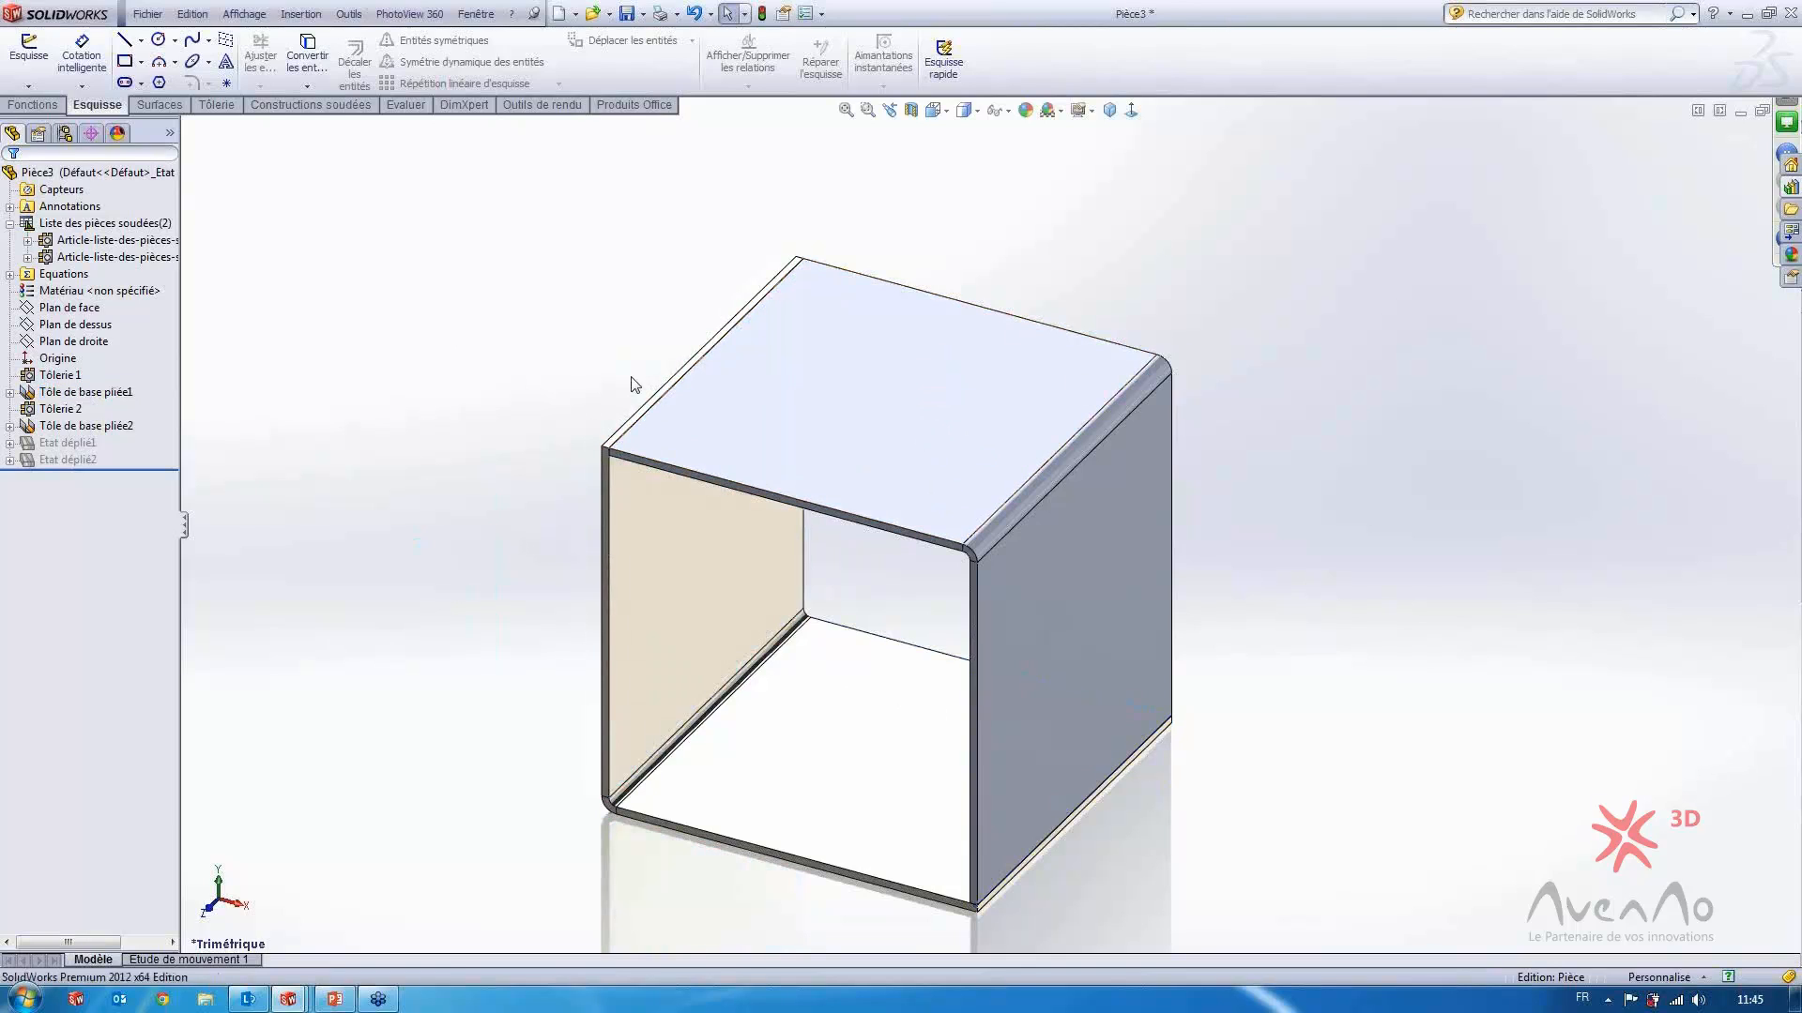
Highlight the bodies of the Liste des pièces soudées in the model and show the box in isometric view
middle_click_drag(824, 382, 863, 375)
left_click(123, 231)
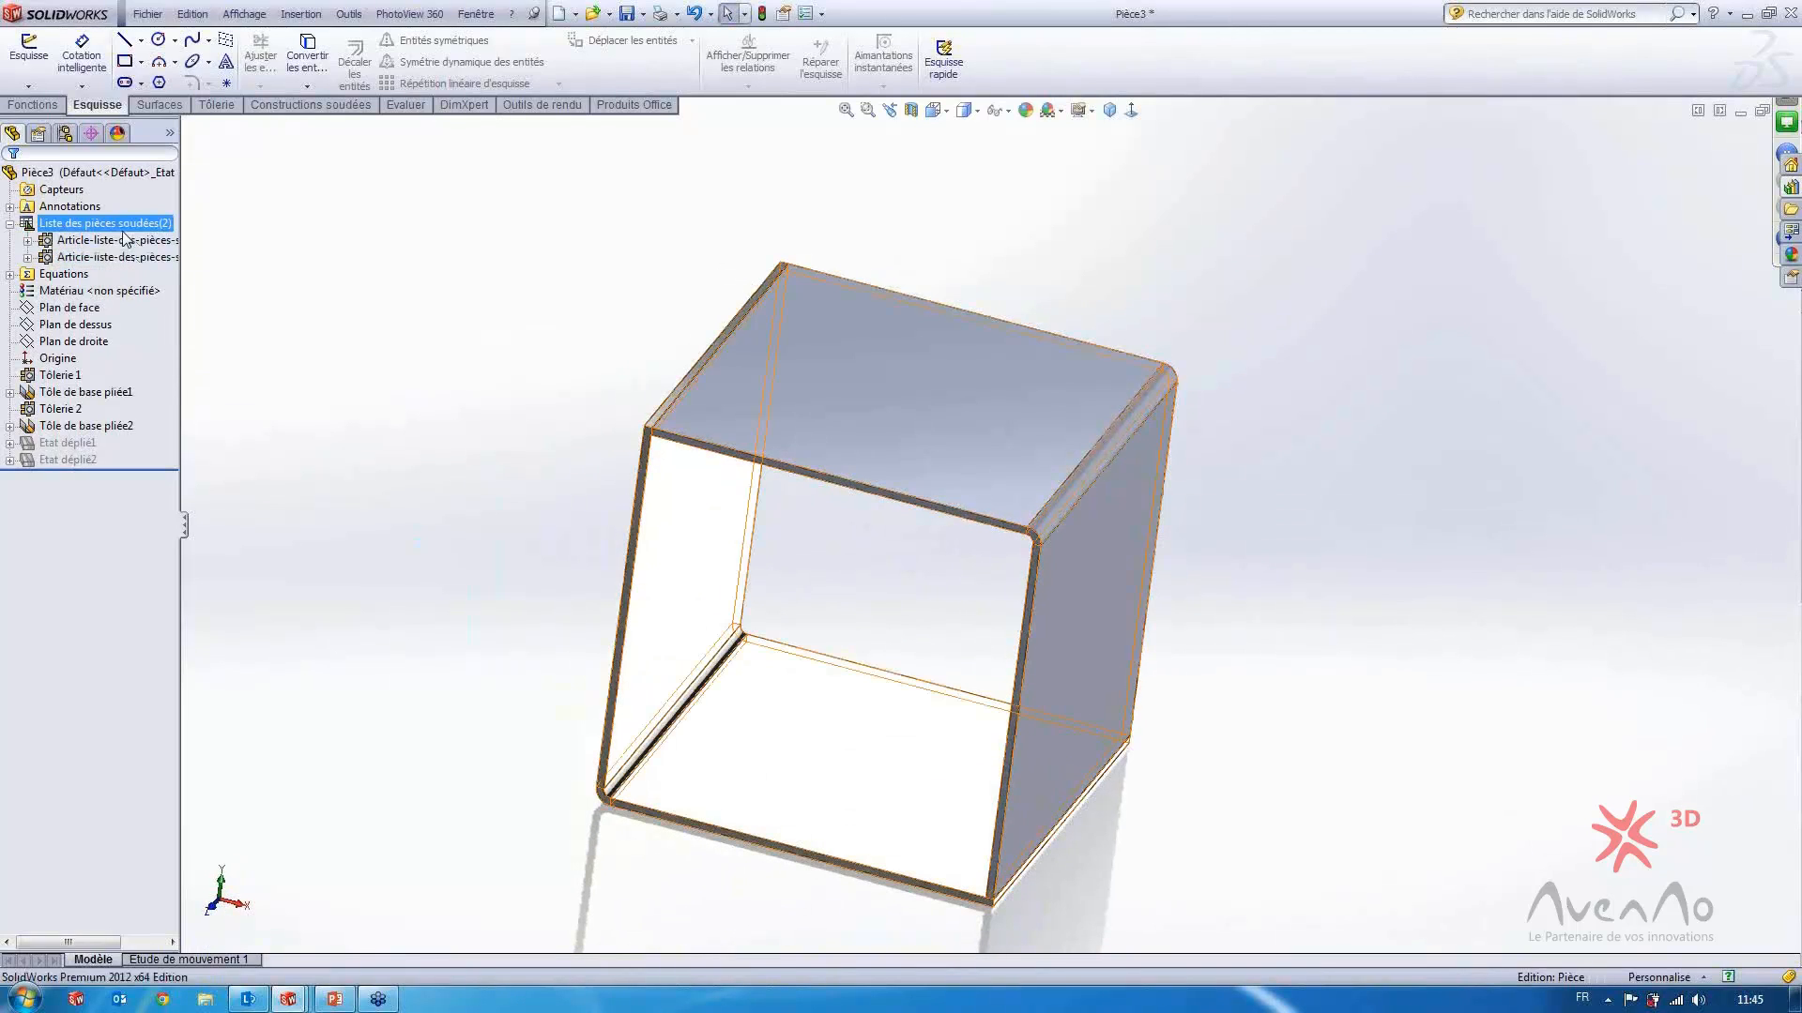
left_click(442, 225)
left_click(83, 230)
left_click(489, 221)
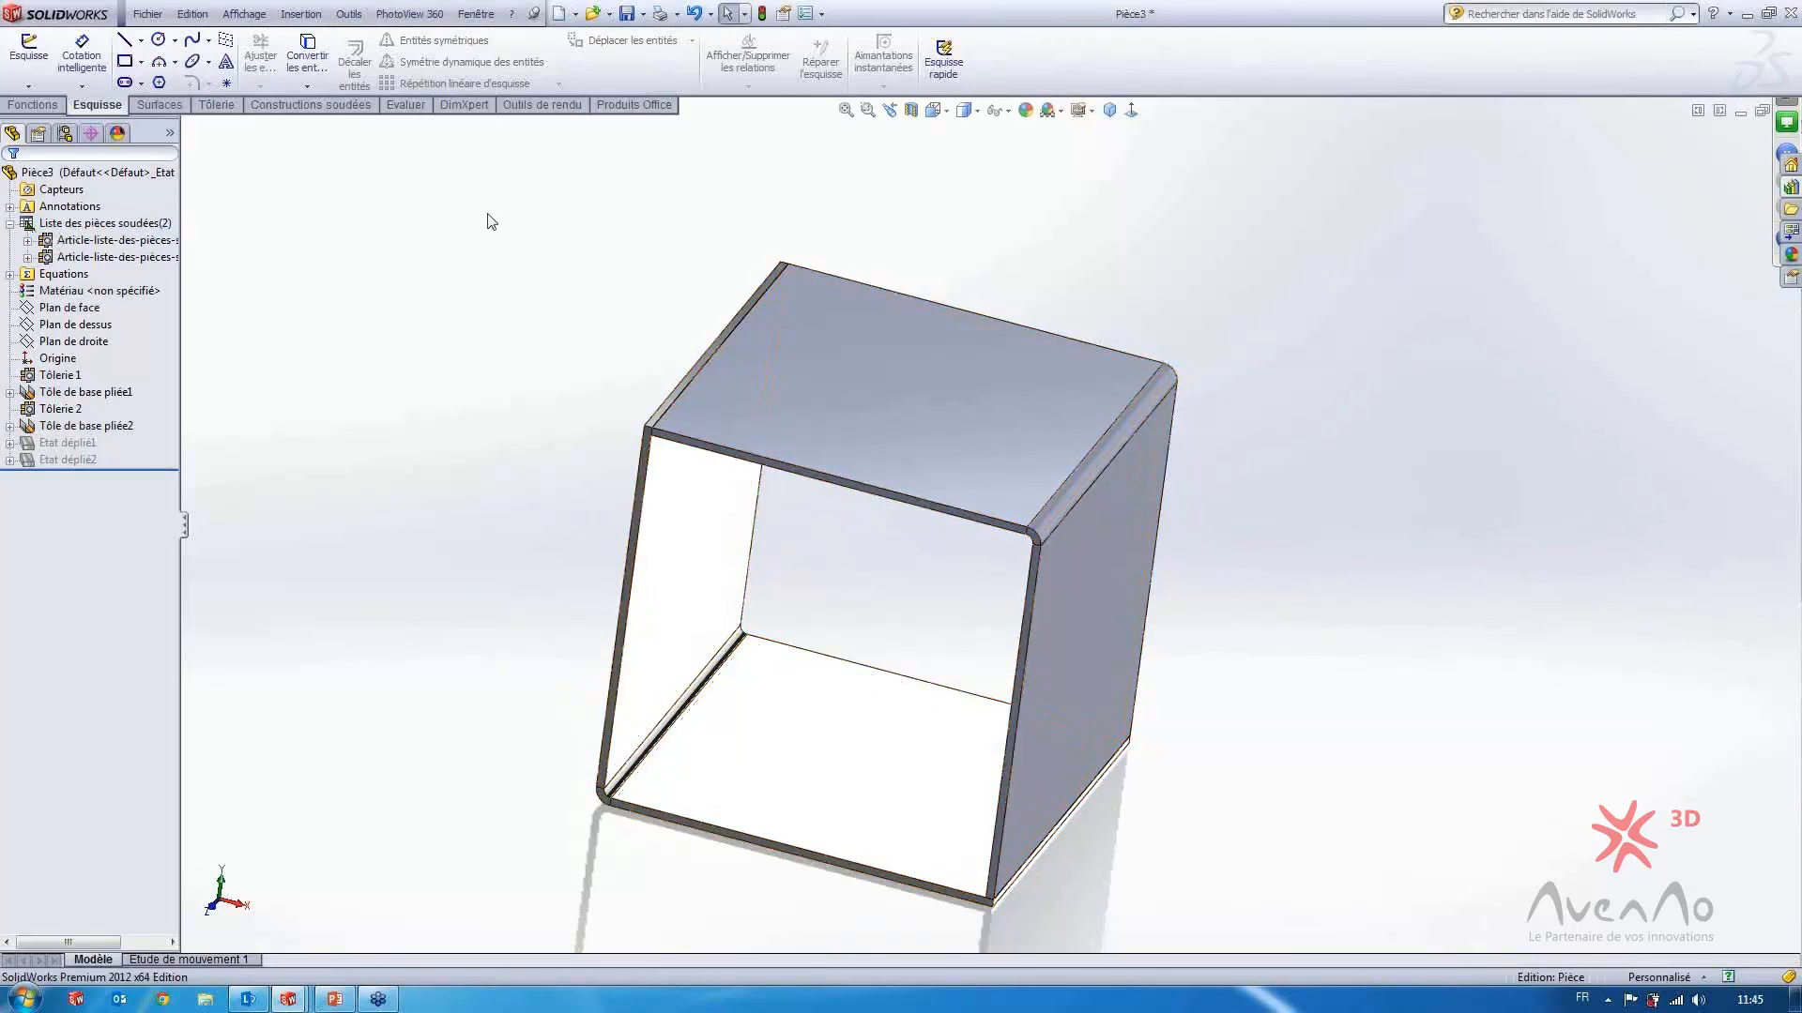
left_click(1109, 111)
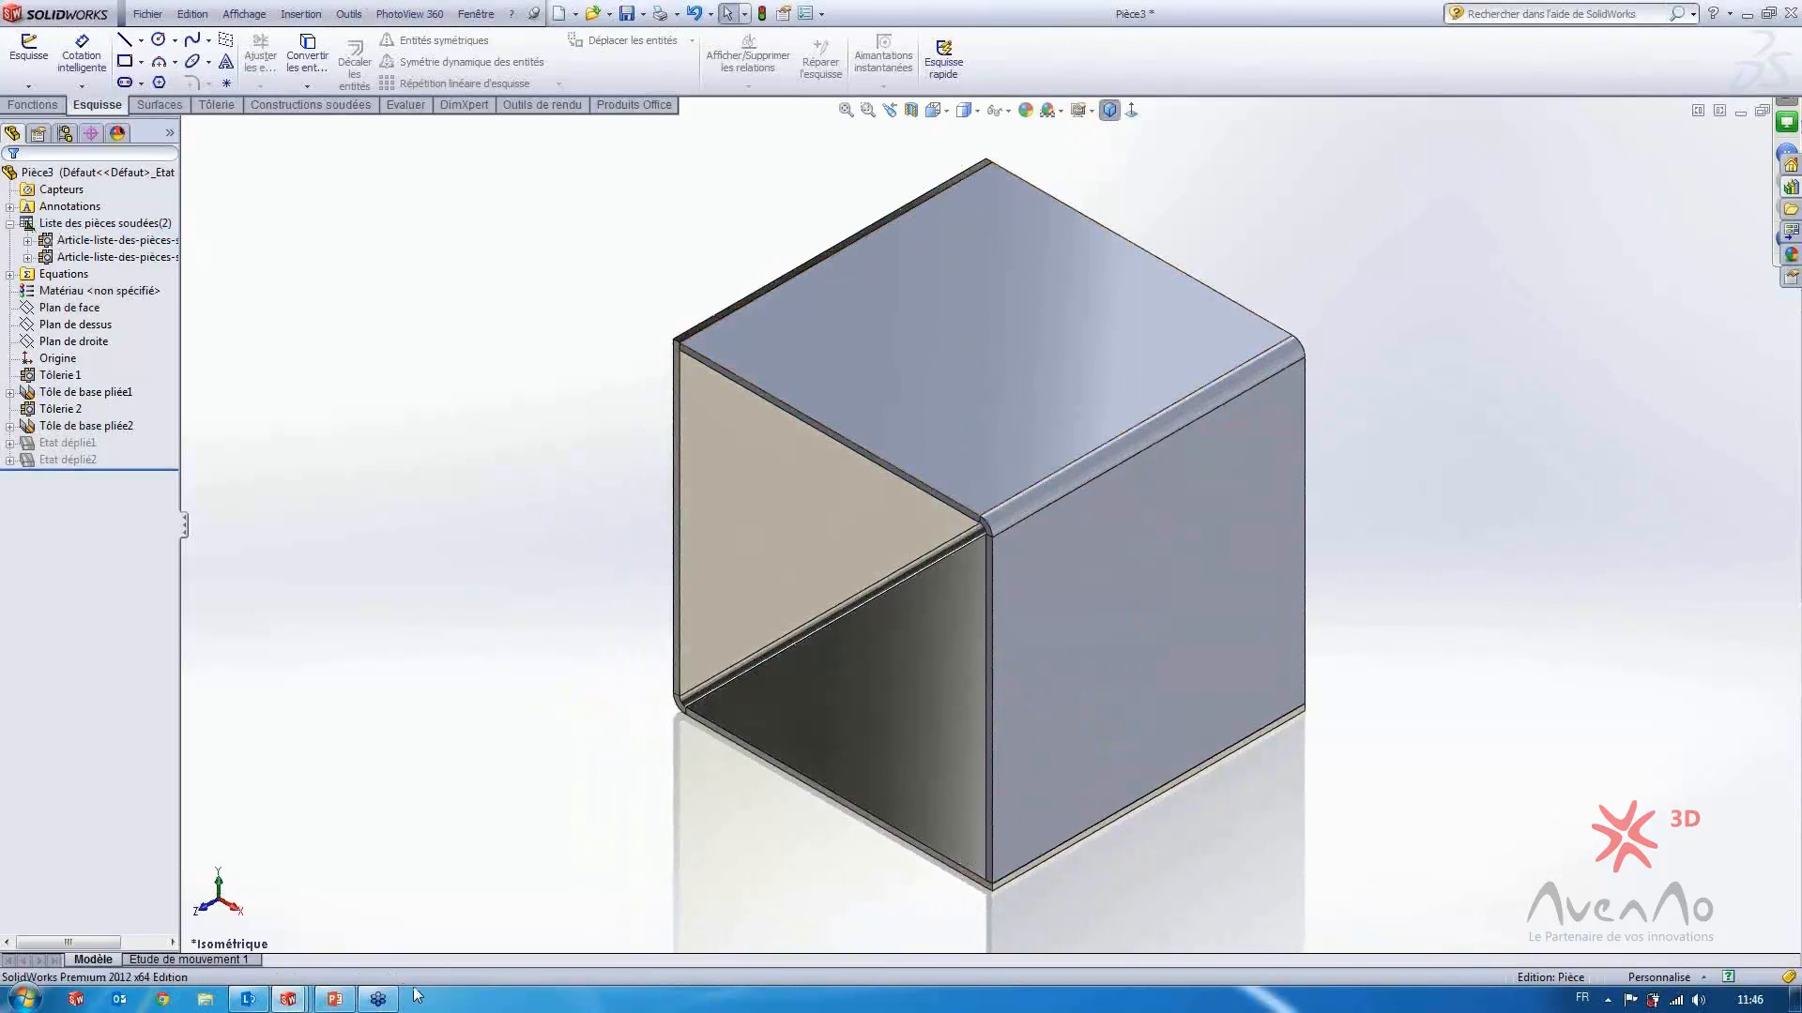
Switch to the PowerPoint slide introducing Instant 3D, and return to the SolidWorks part Pièce3
left_click(331, 1002)
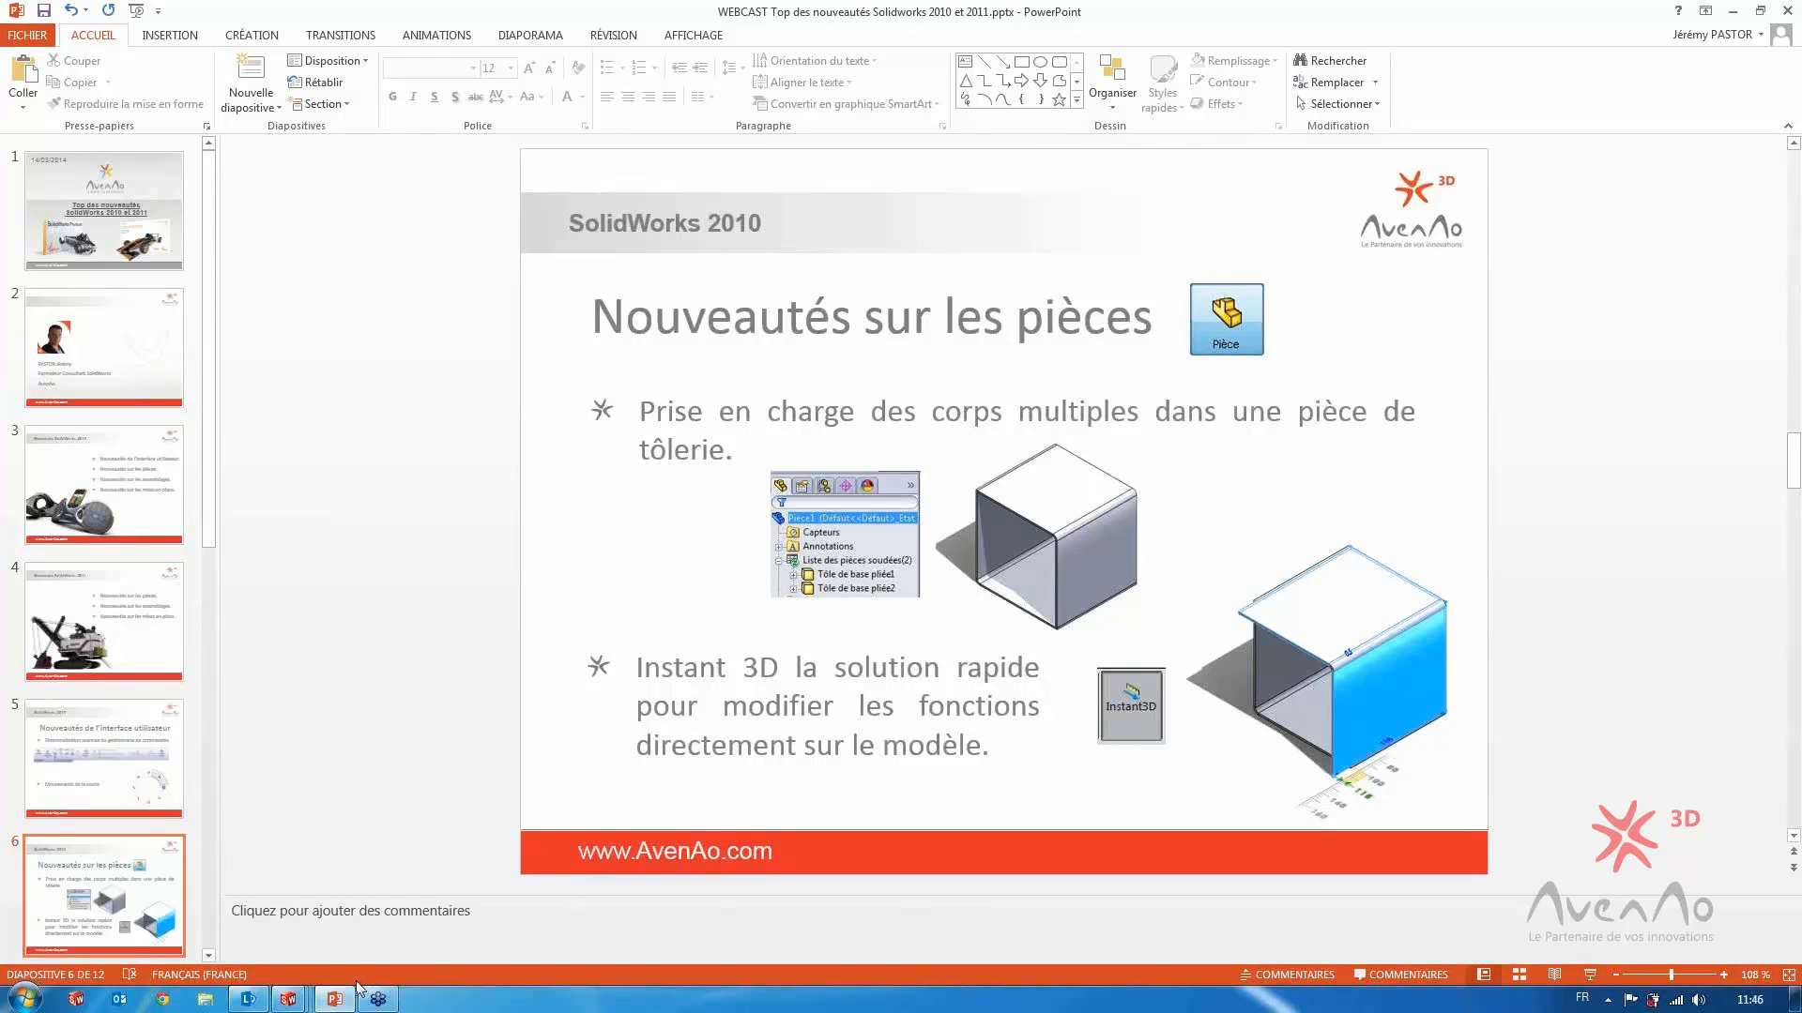
mouse_move(353, 1003)
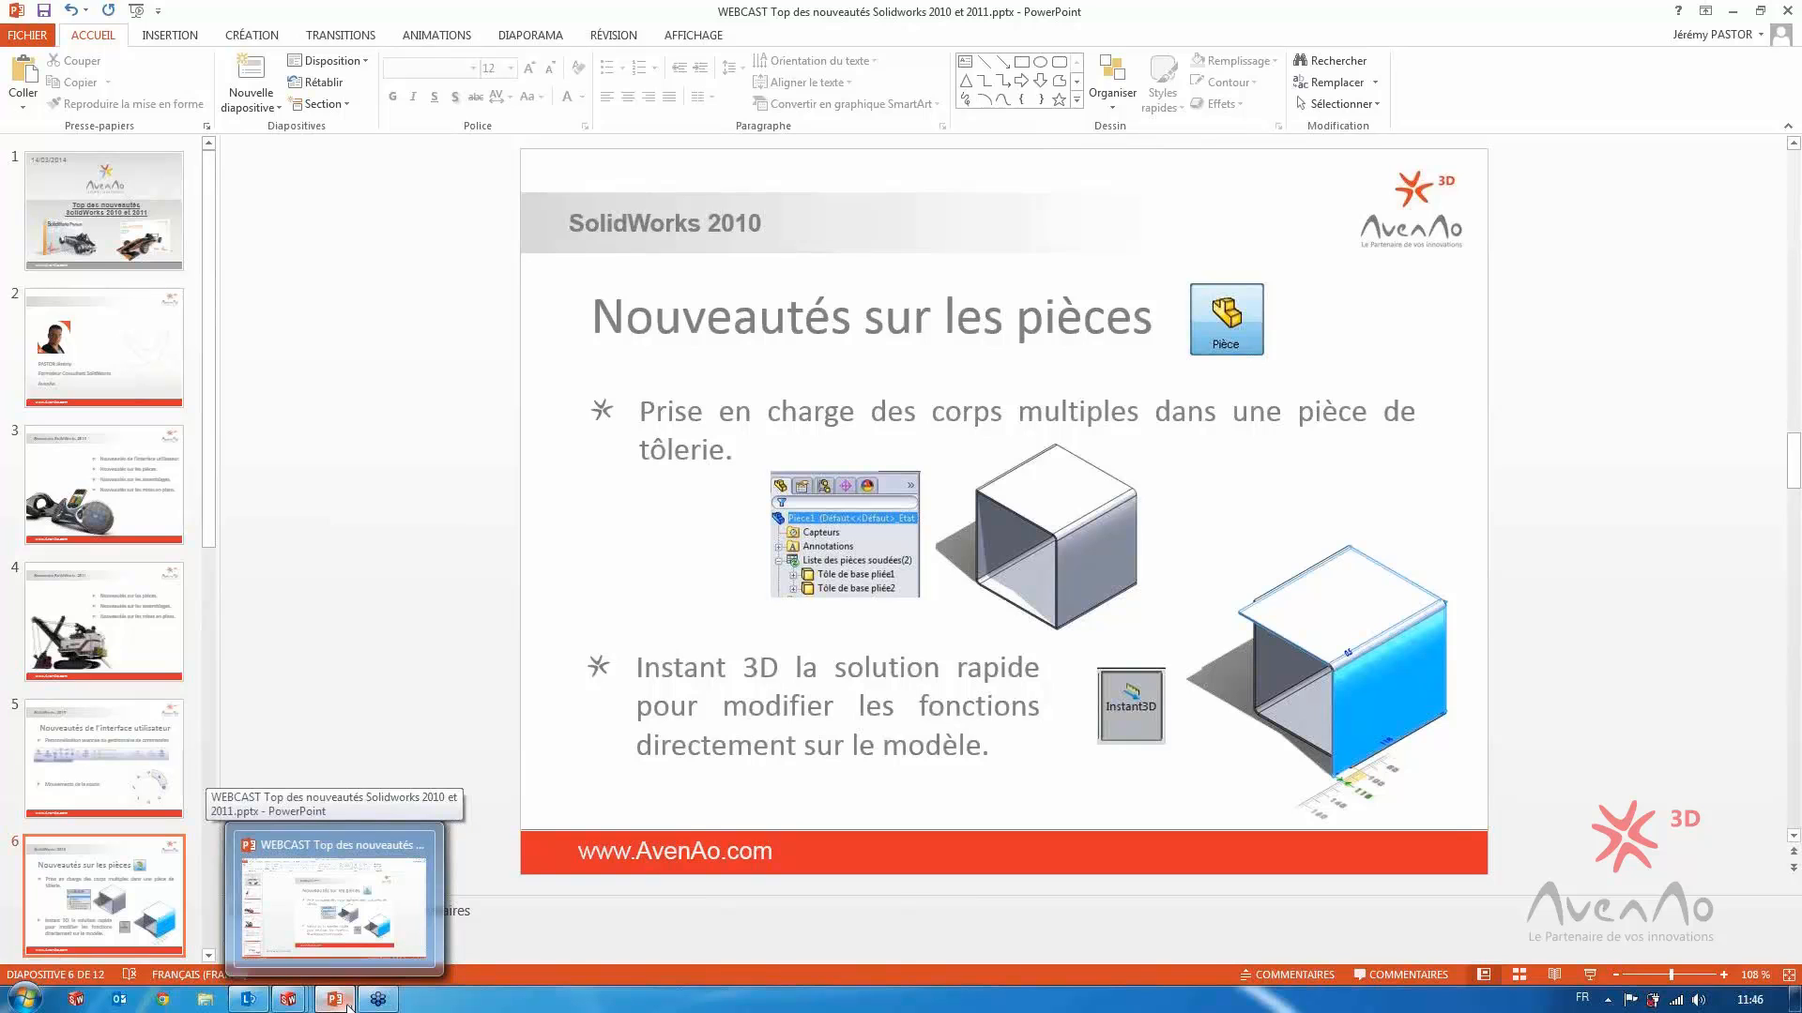
mouse_move(298, 1002)
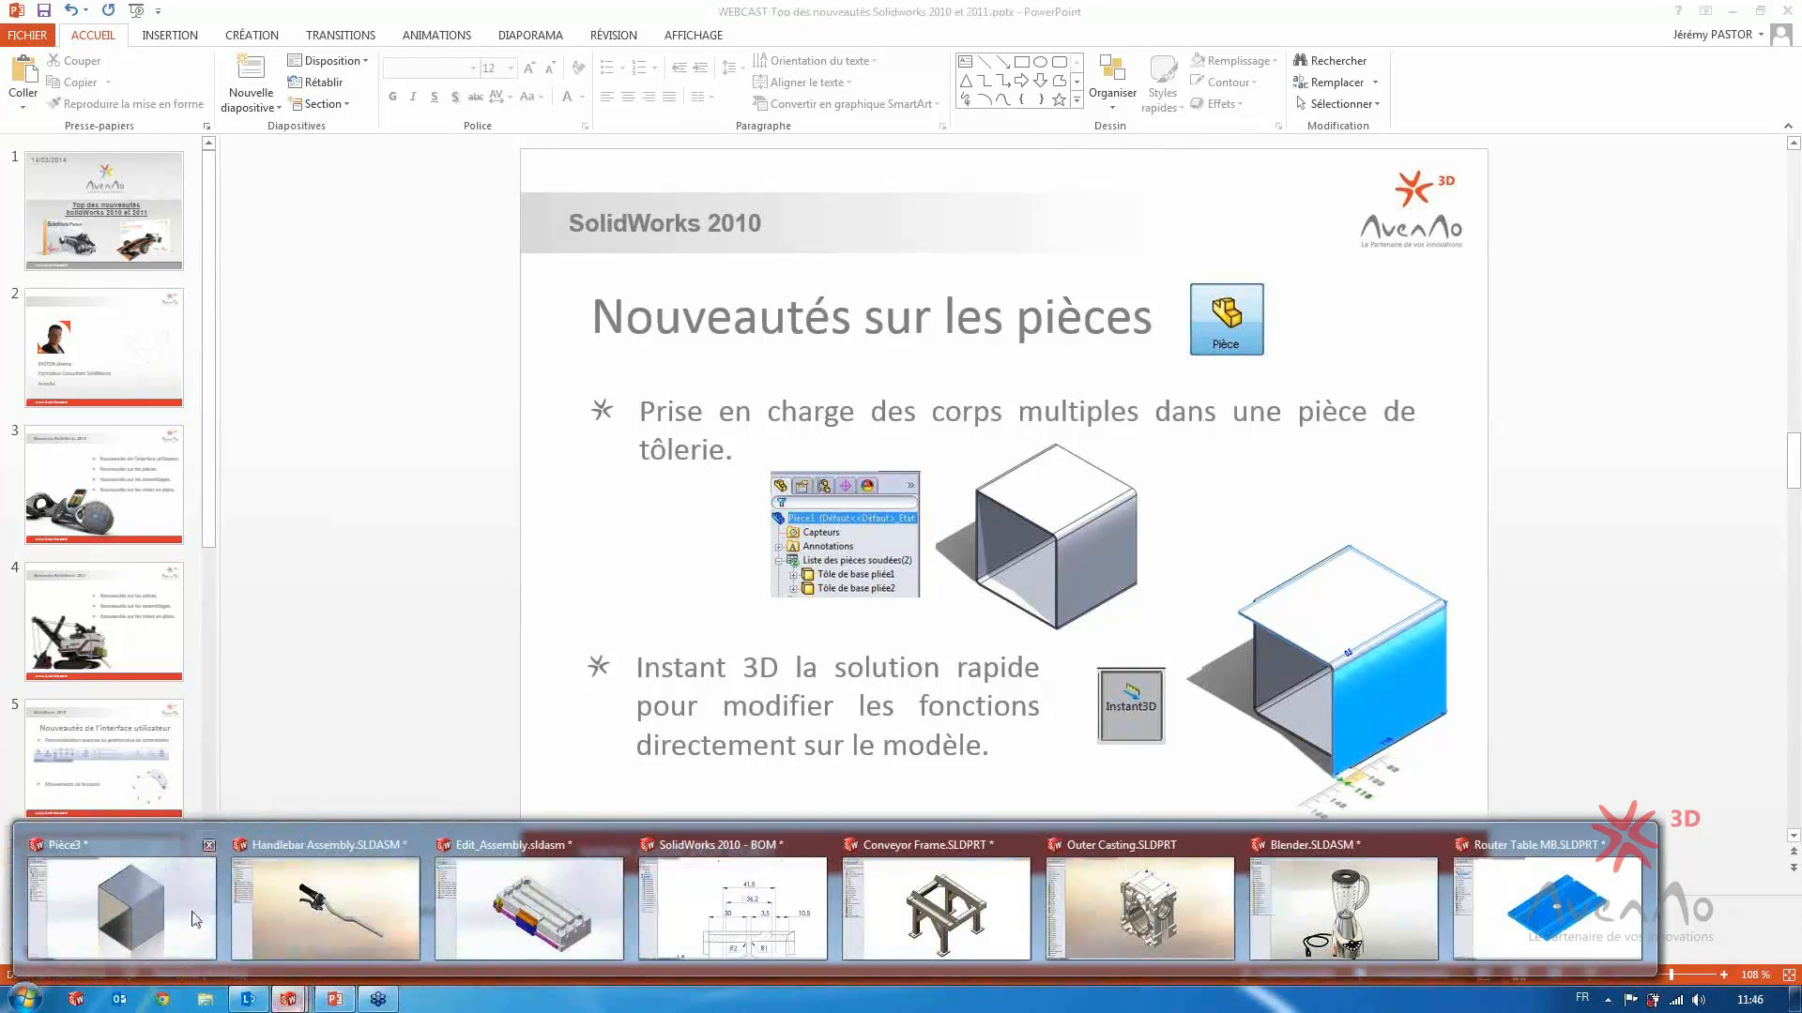
left_click(196, 919)
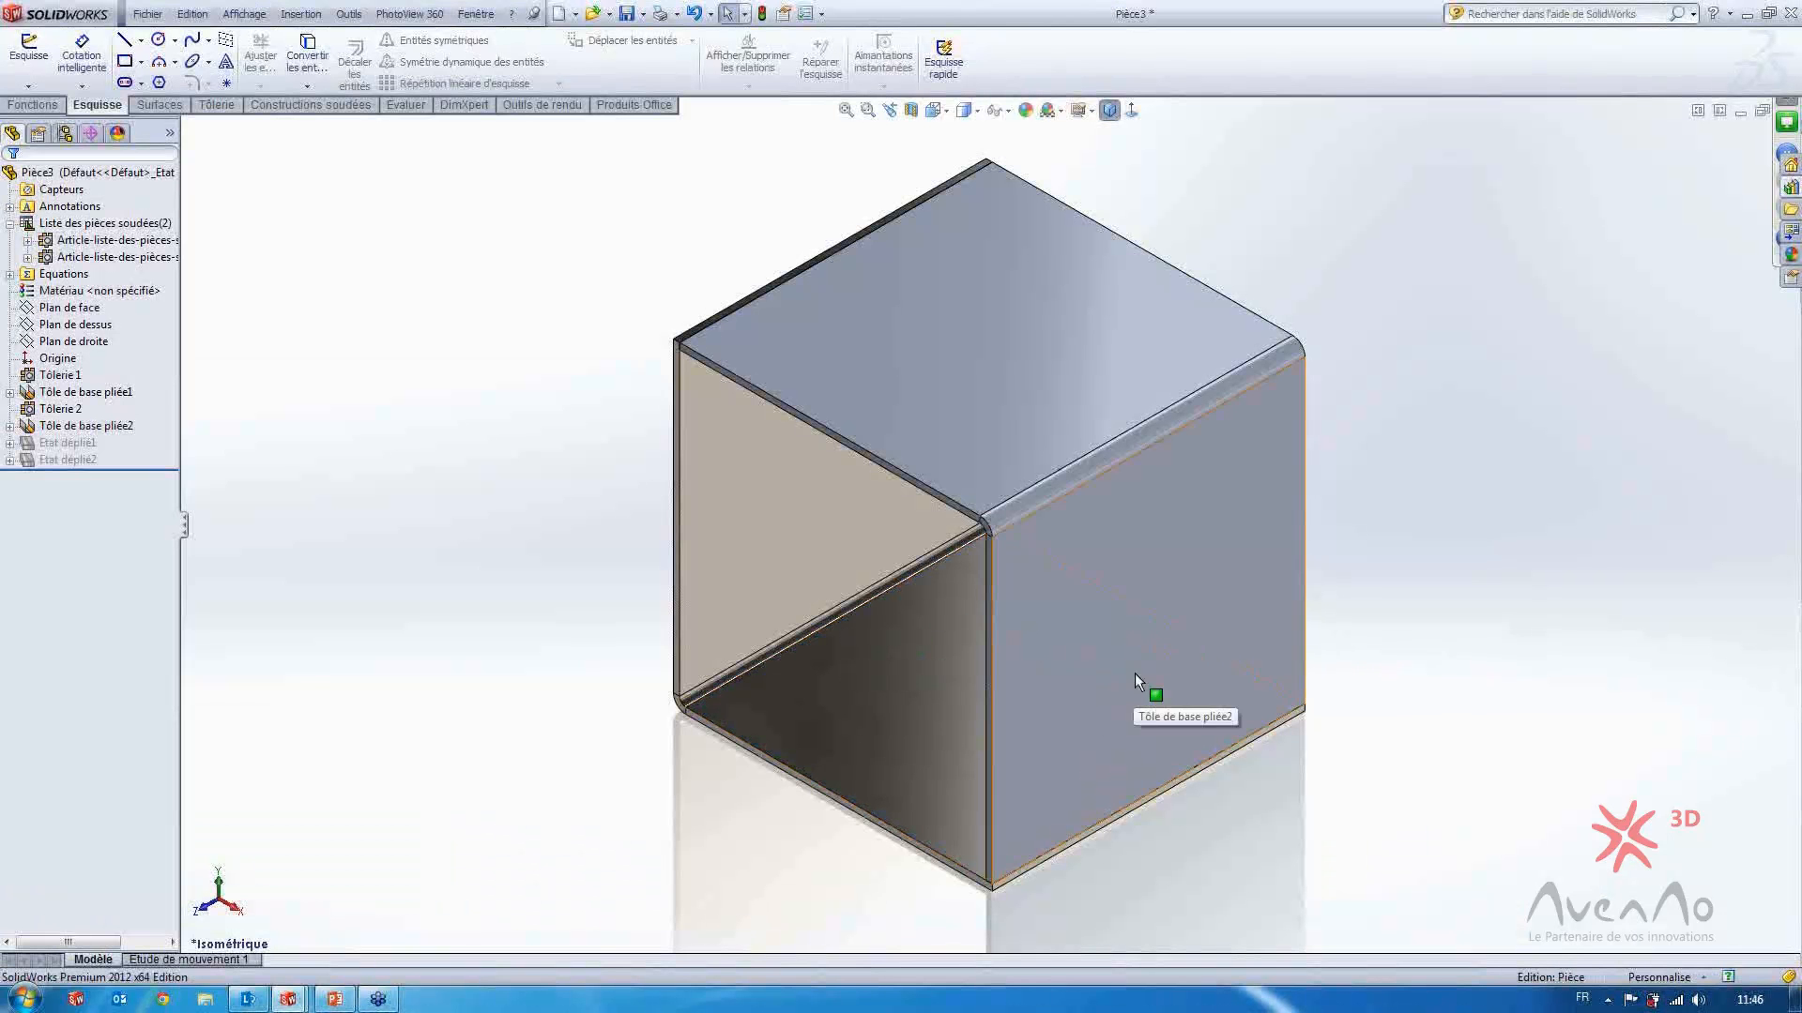
Use Instant 3D from the second flange's outer vertical face to enlarge its bend radius to 40 mm
left_click(1107, 730)
left_click_drag(1140, 789, 1265, 865)
left_click_drag(1293, 522, 1459, 526)
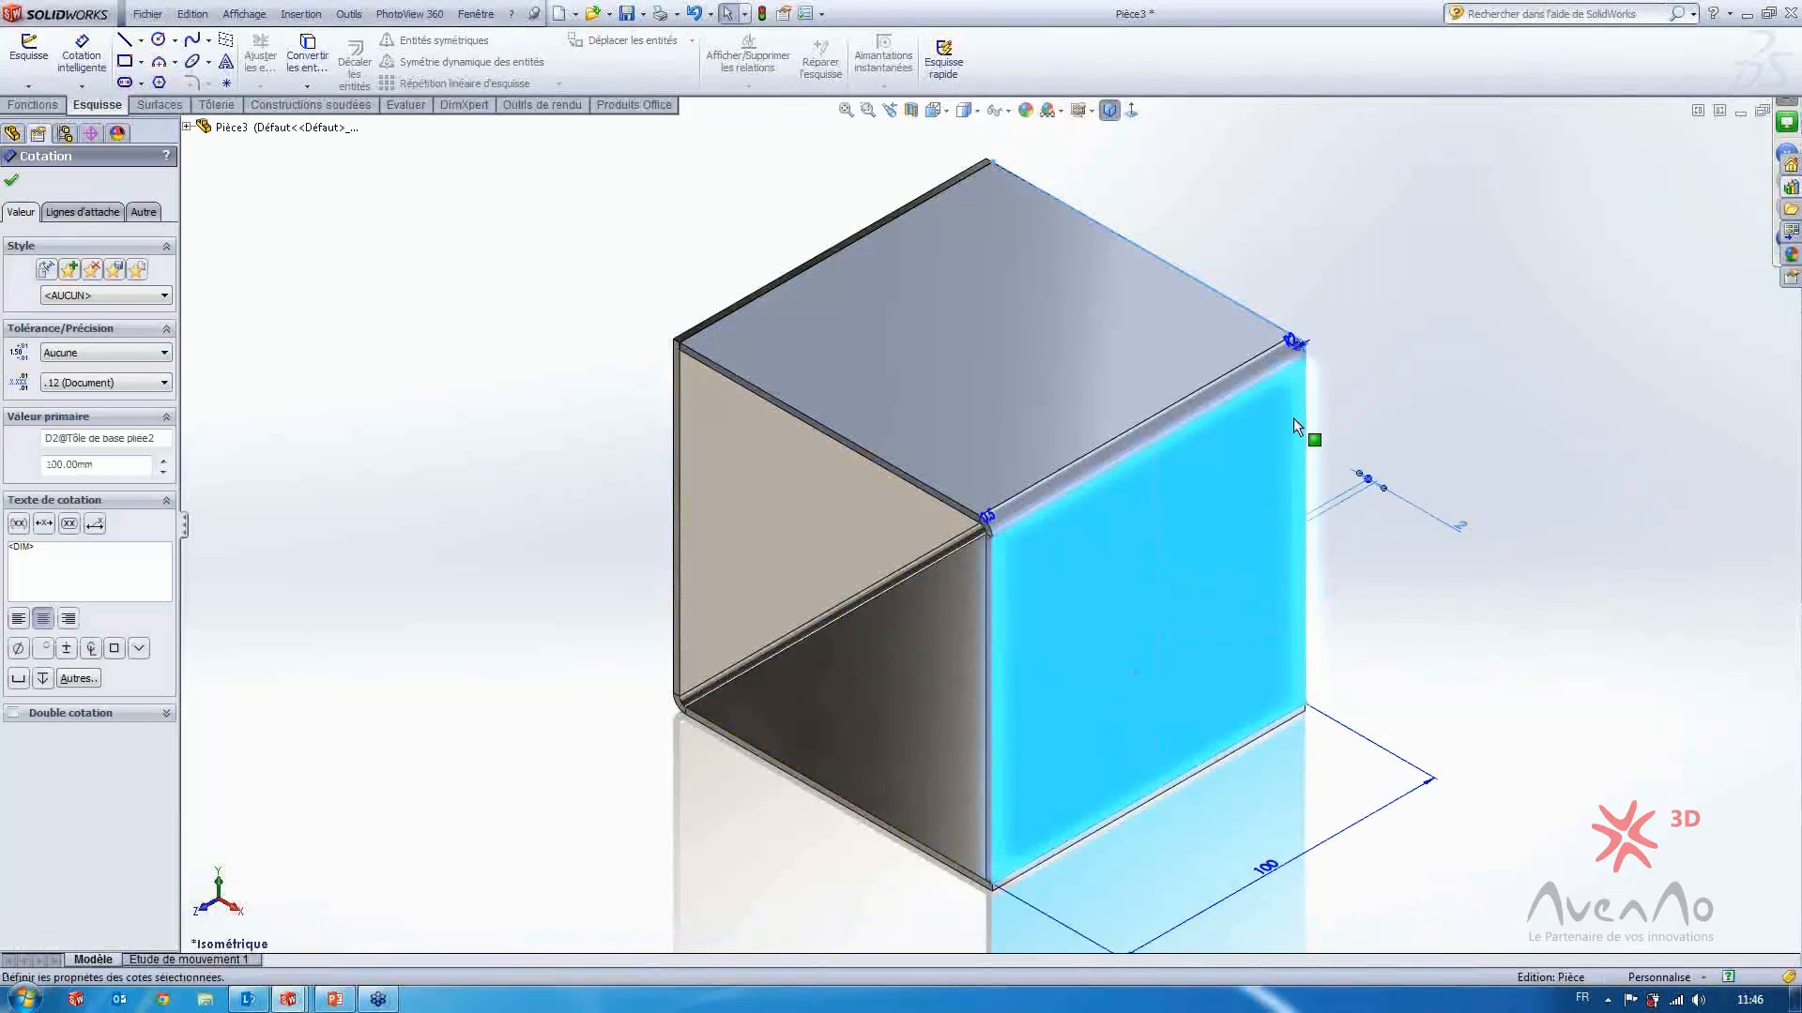
left_click_drag(1295, 366, 1368, 281)
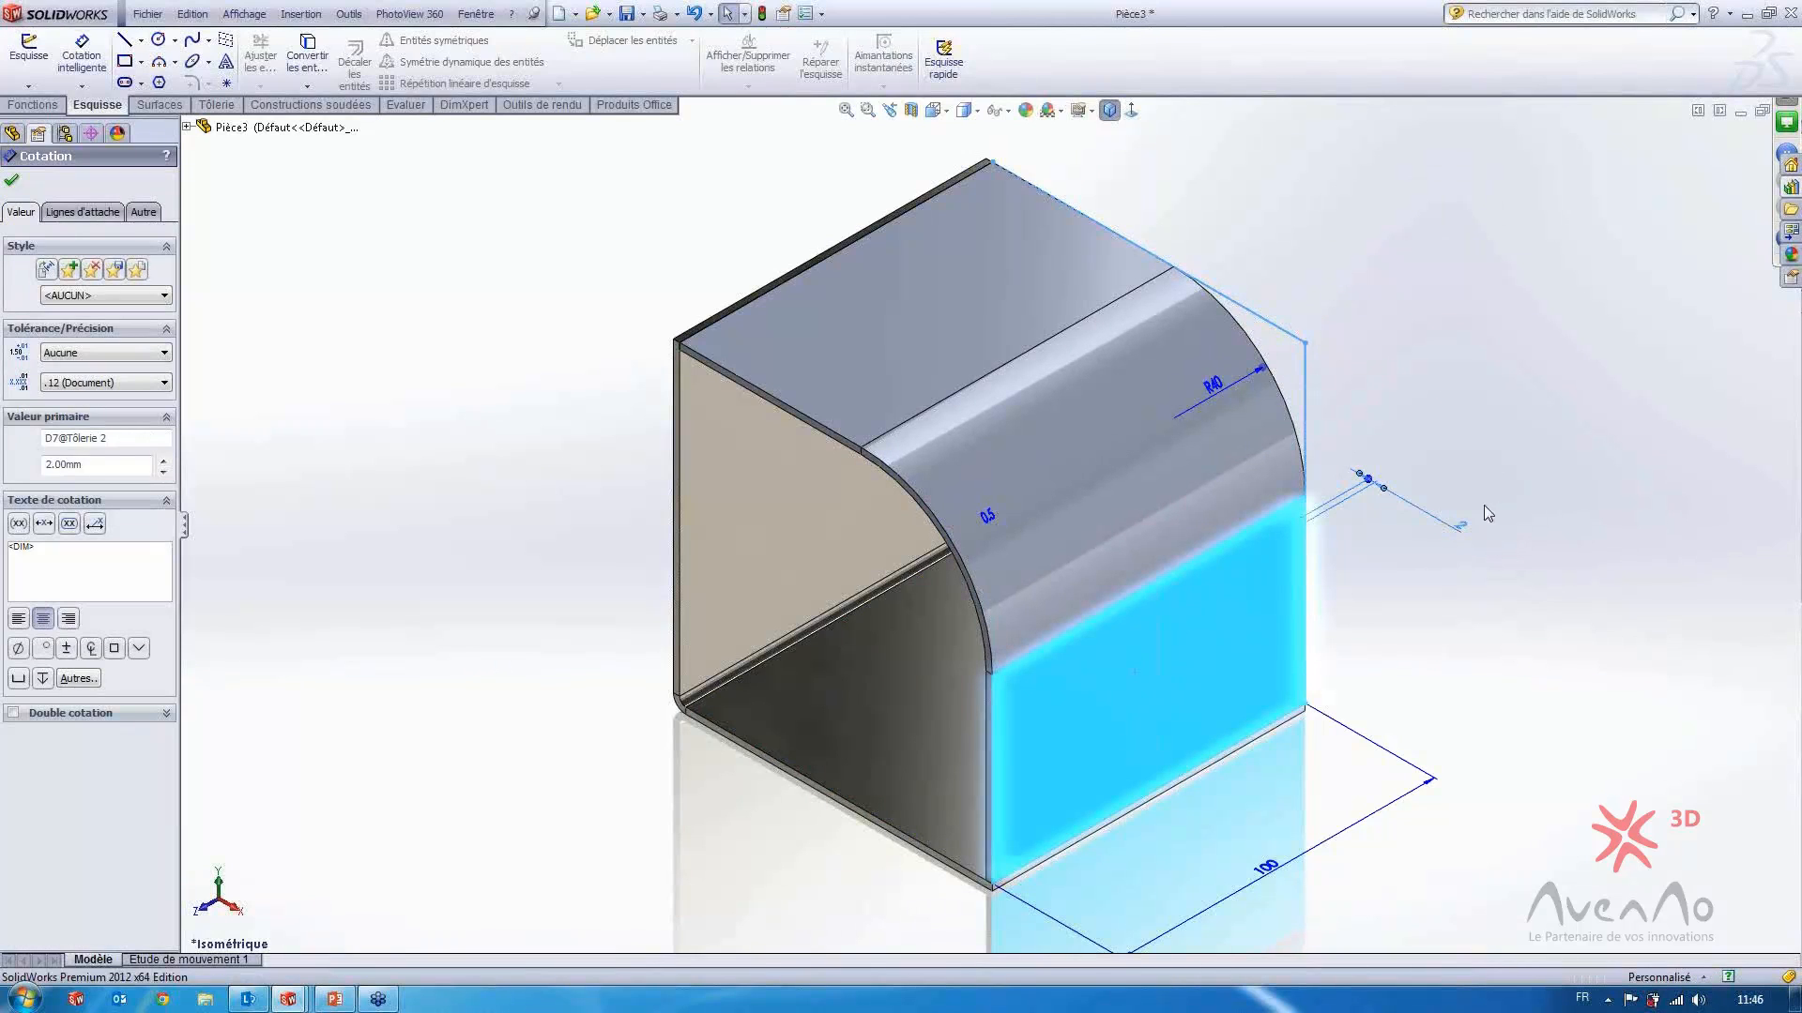
left_click(13, 182)
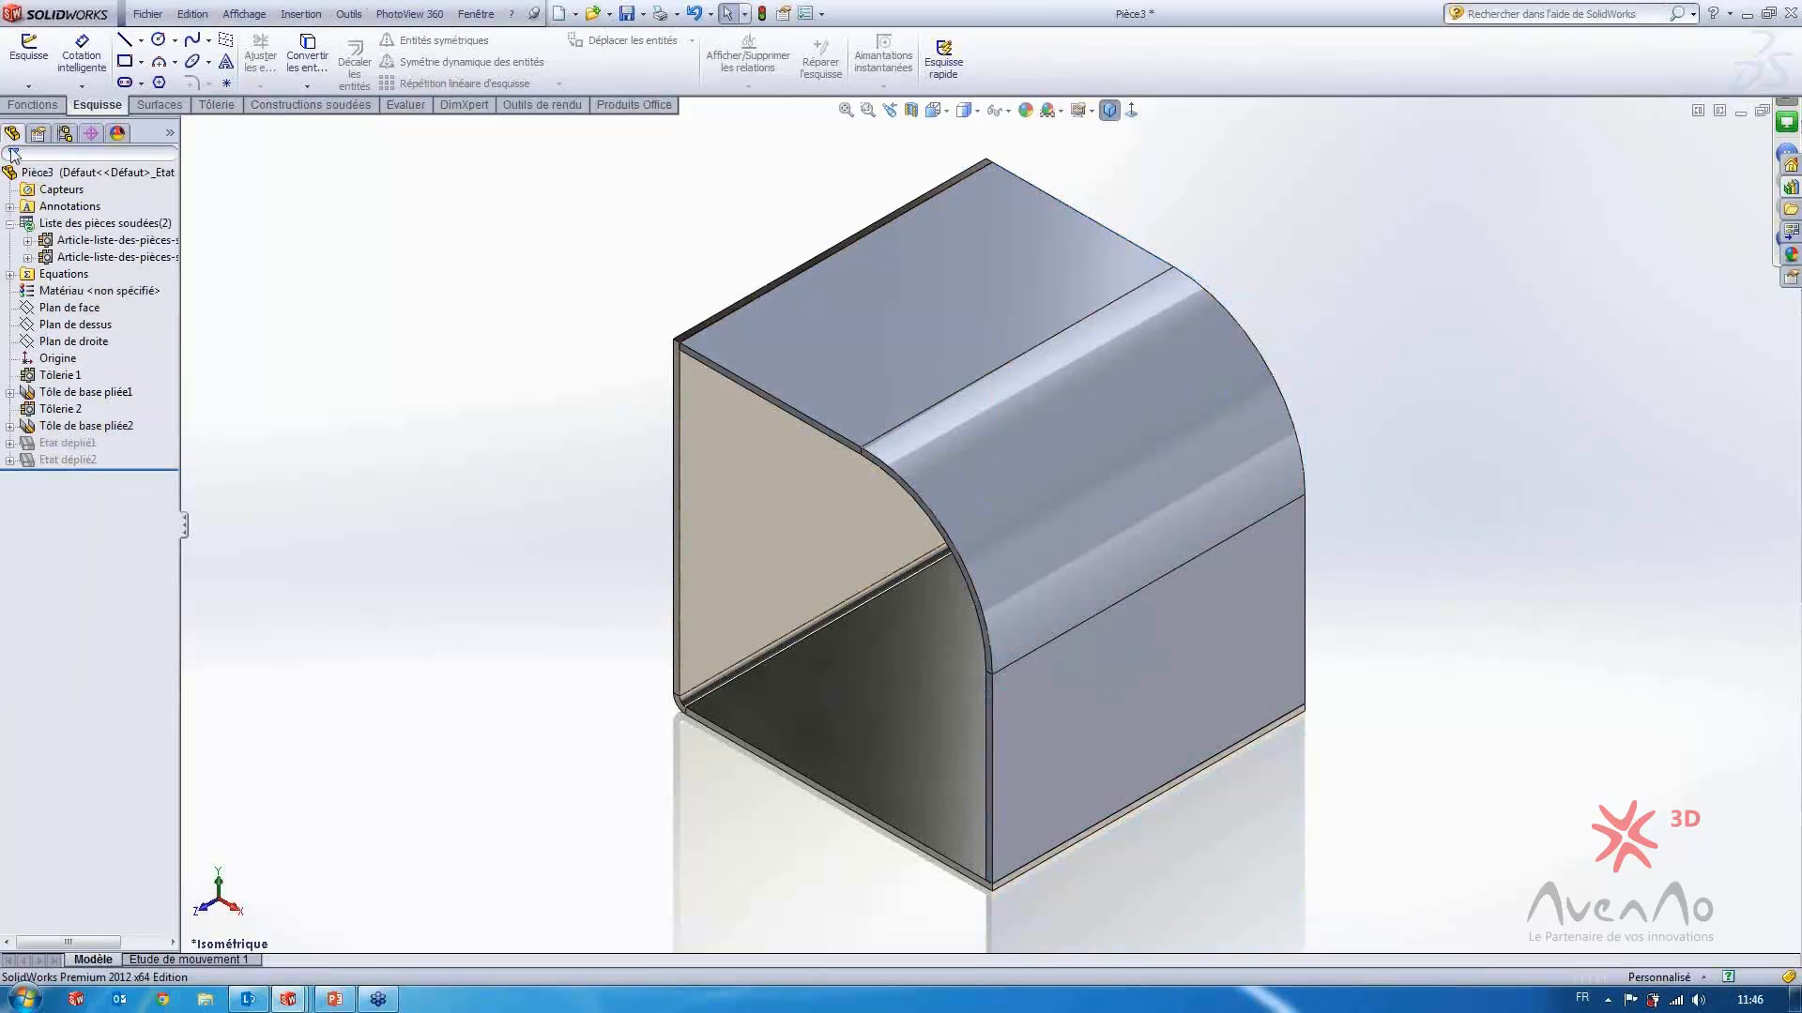
Expand the Equations folder and examine the sheet thickness variable Epaisseur
left_click(9, 274)
left_click(52, 290)
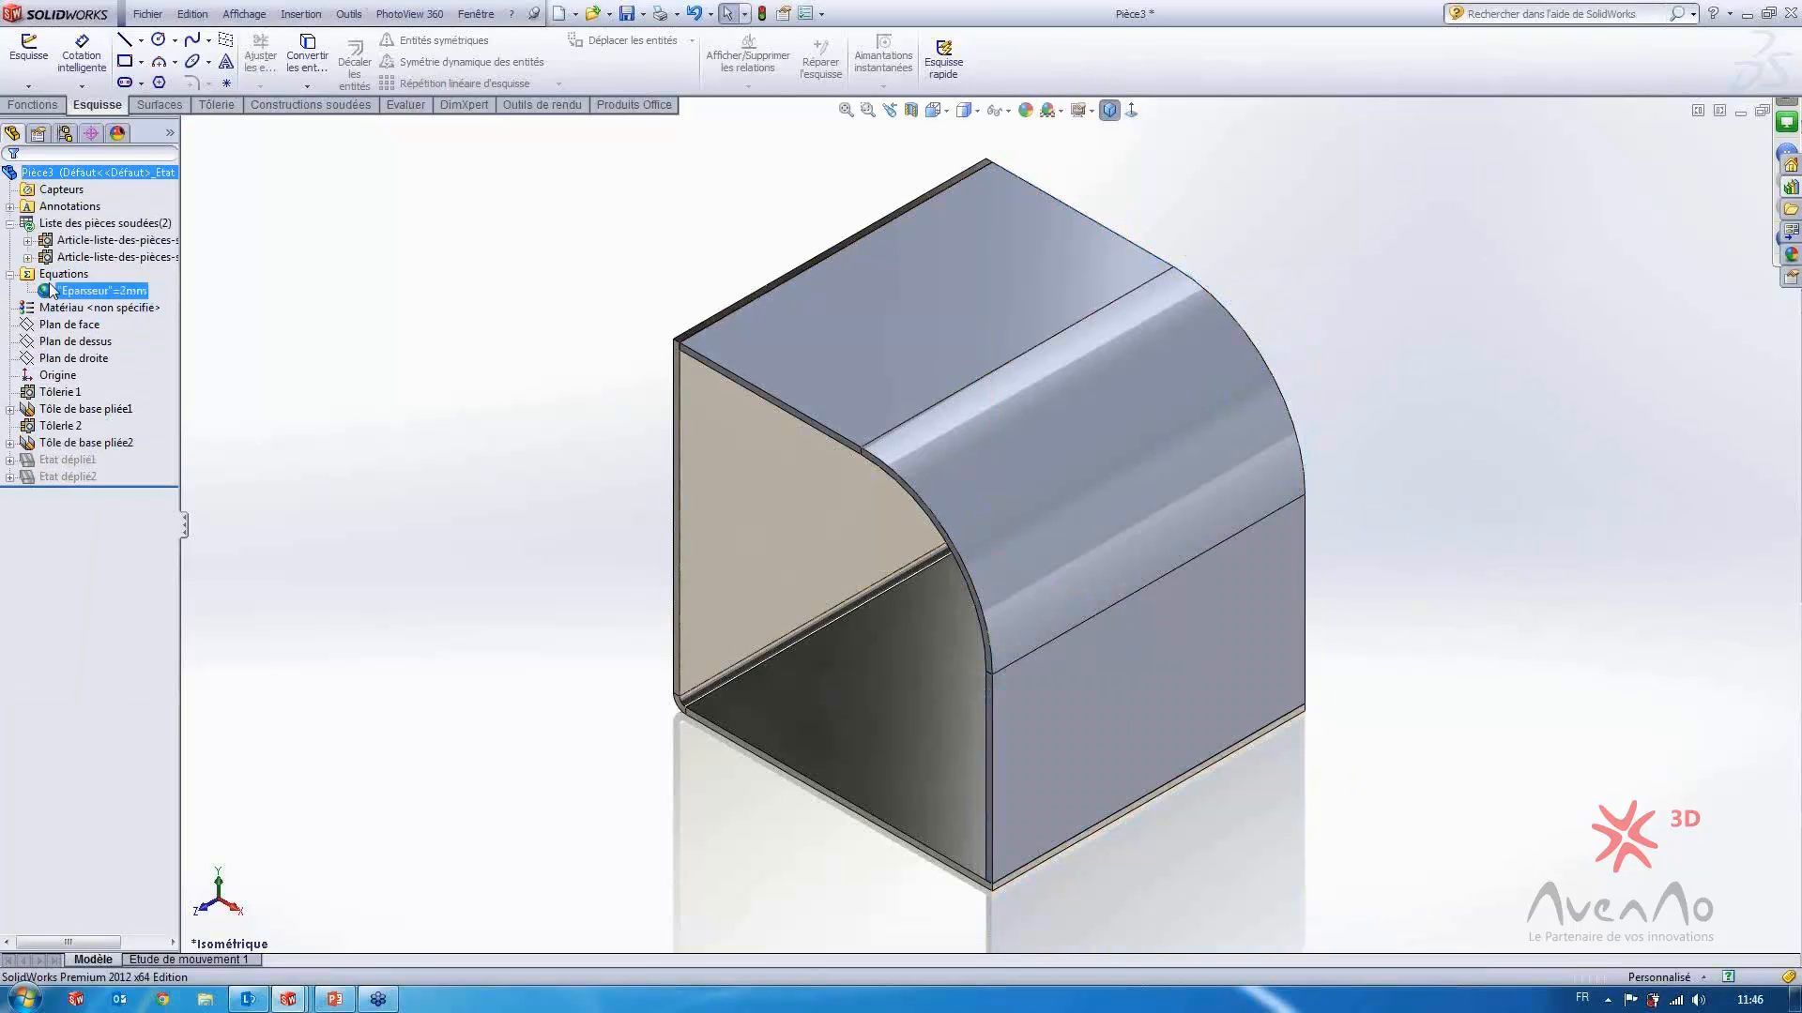
left_click(459, 492)
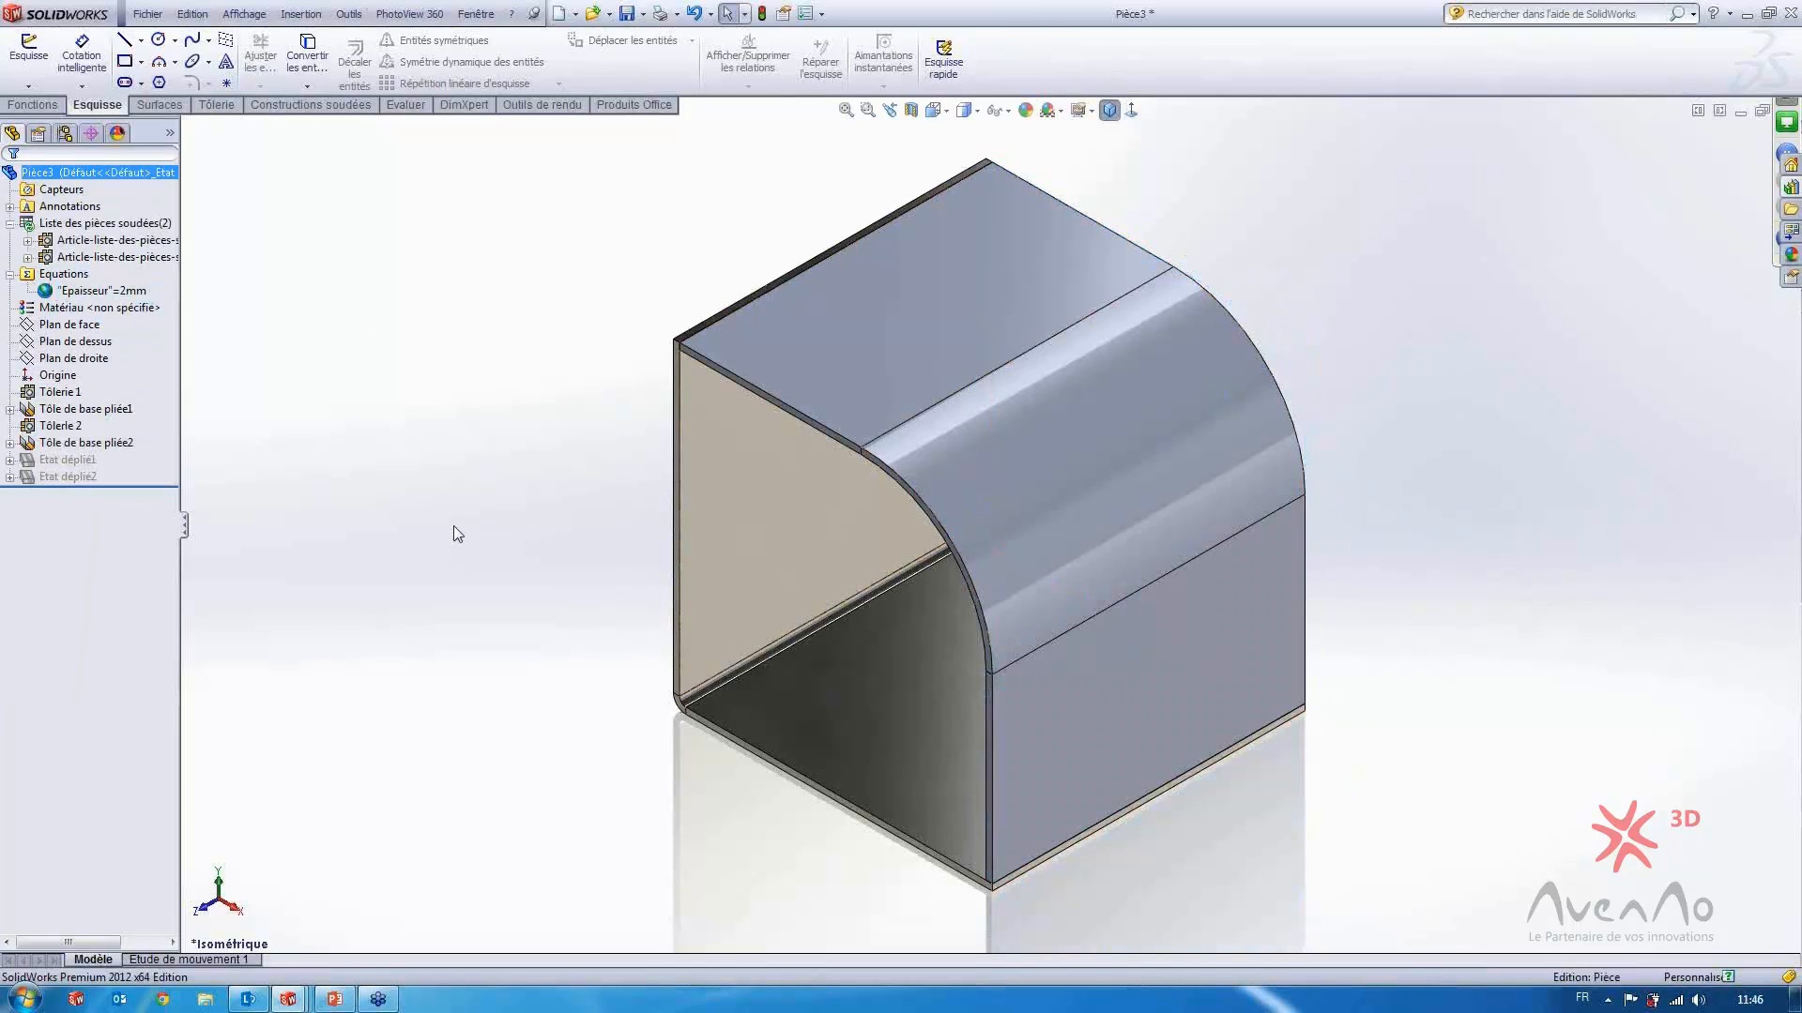
Reduce the second flange's bend radius to 12 mm with Instant 3D
left_click(1239, 424)
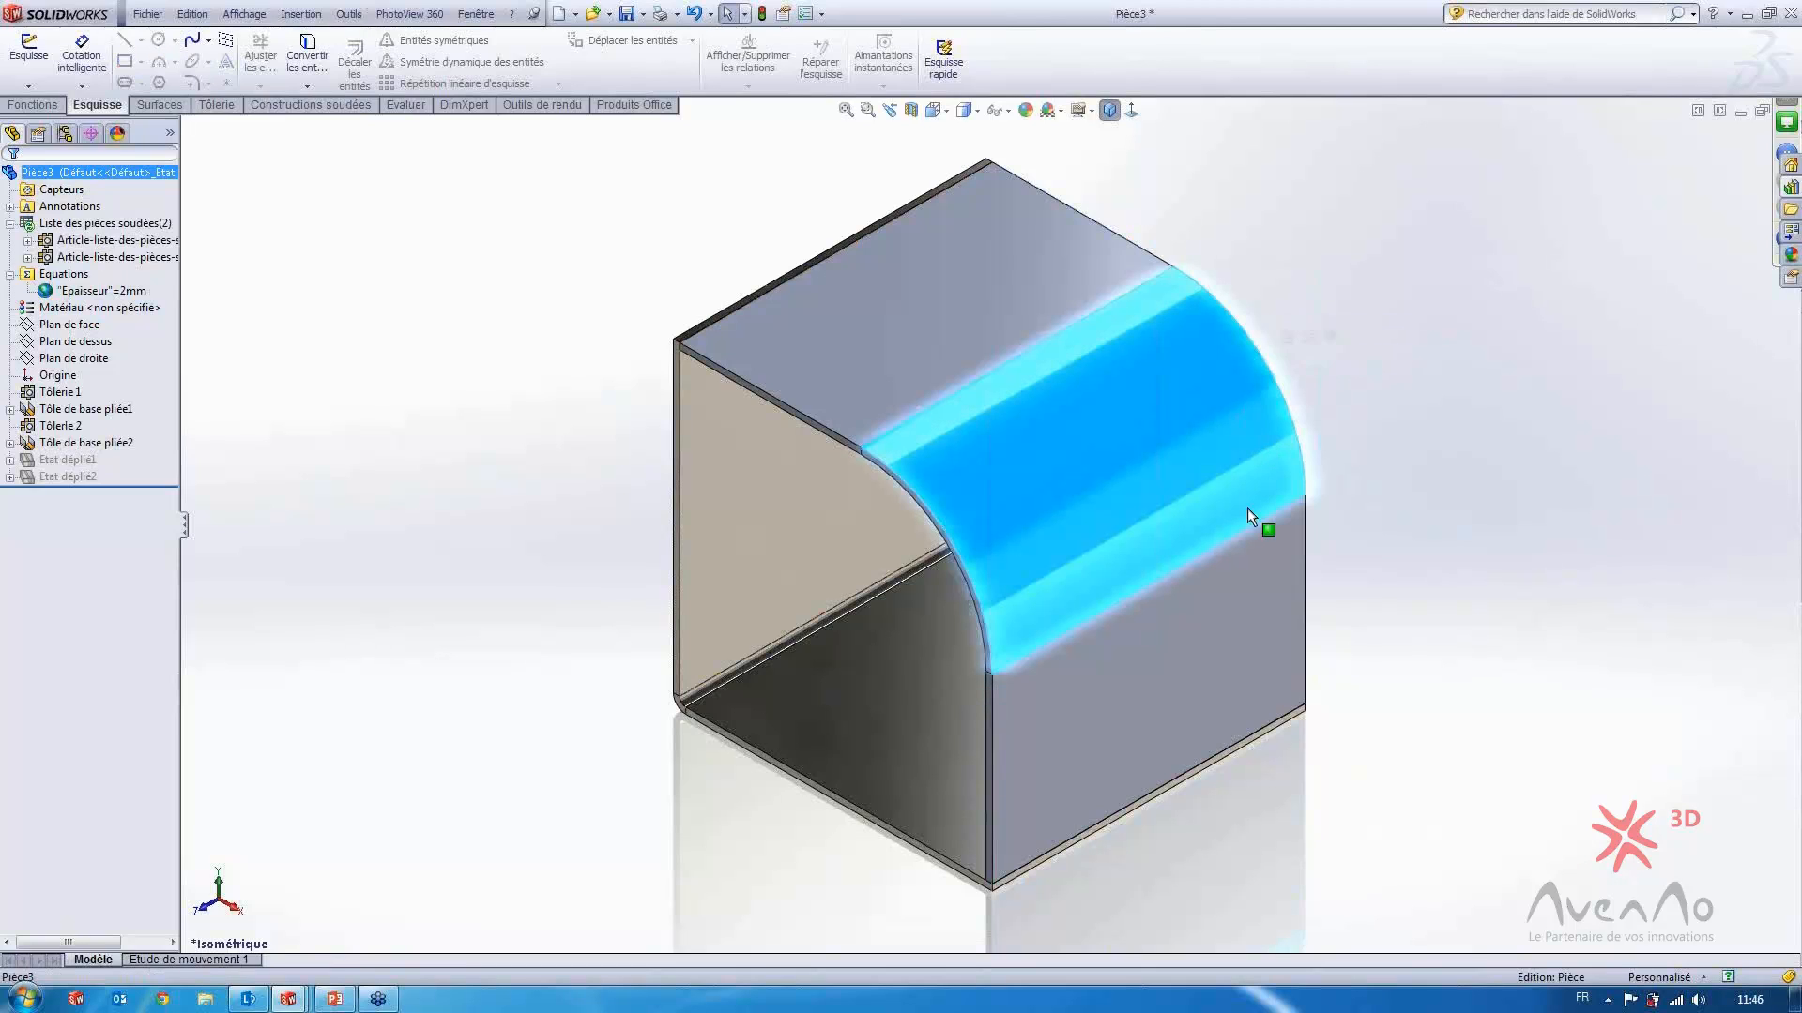
left_click(1226, 606)
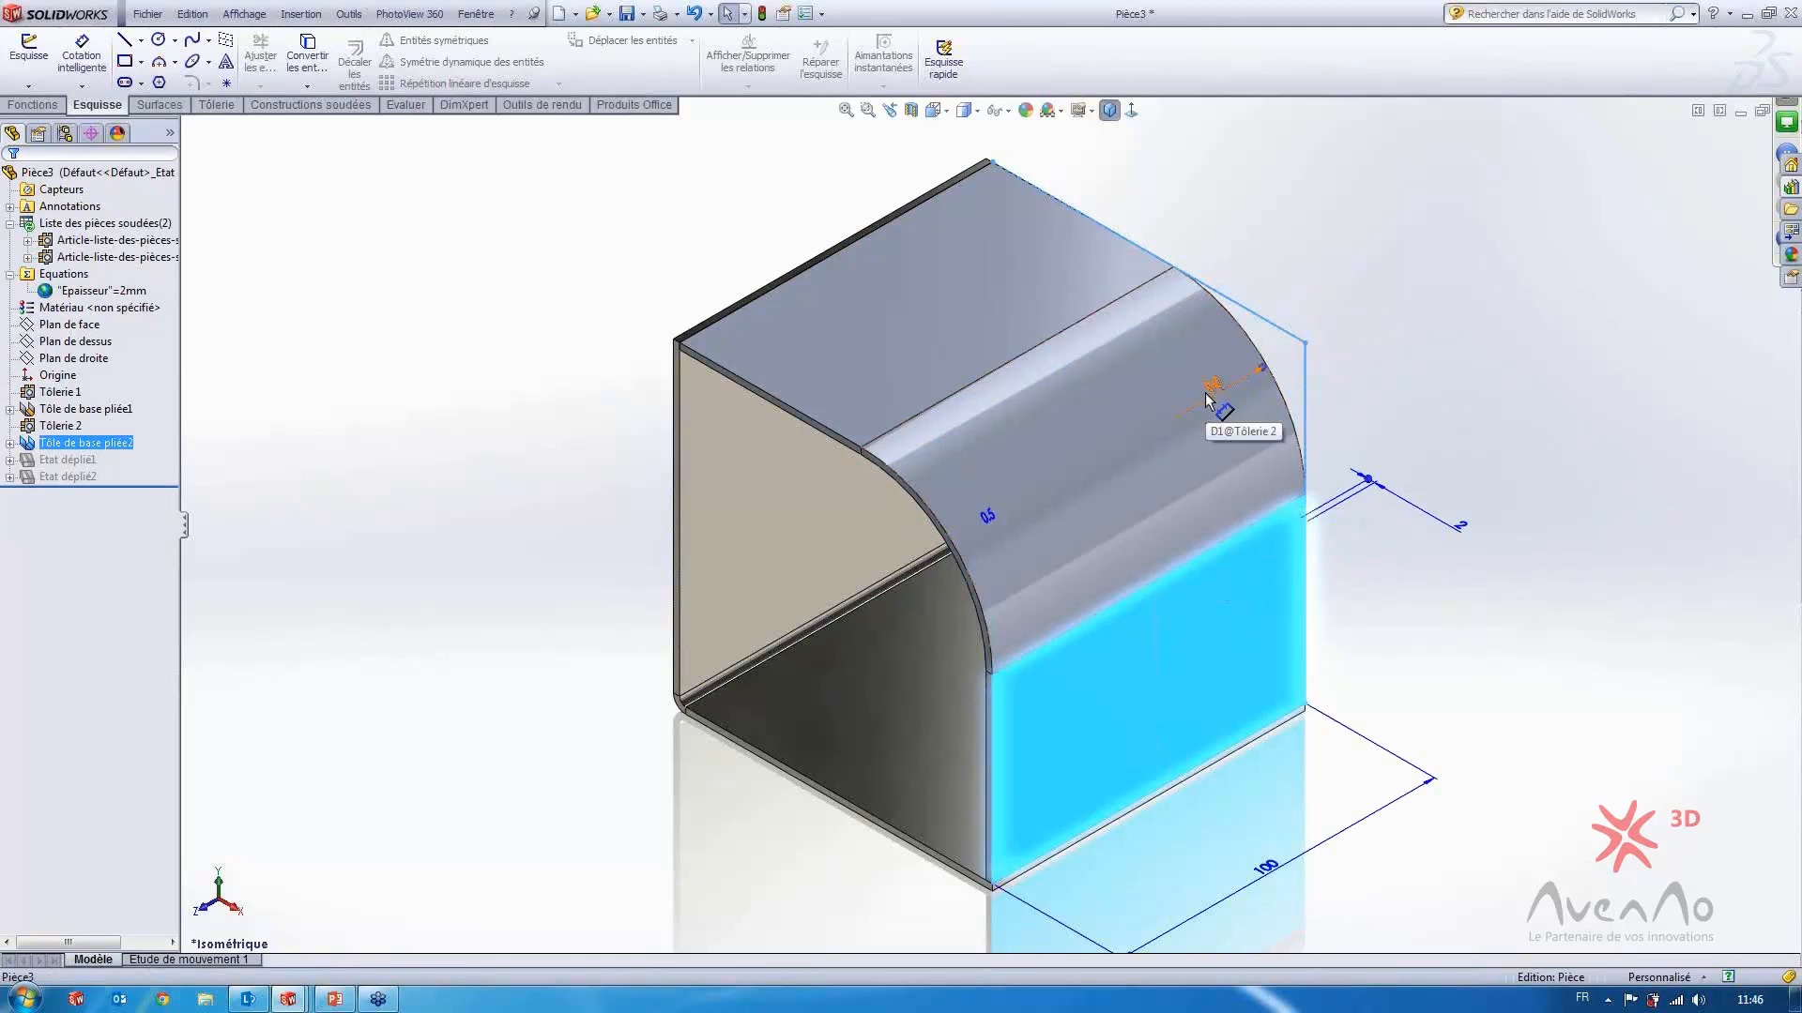
left_click_drag(1261, 369, 1186, 380)
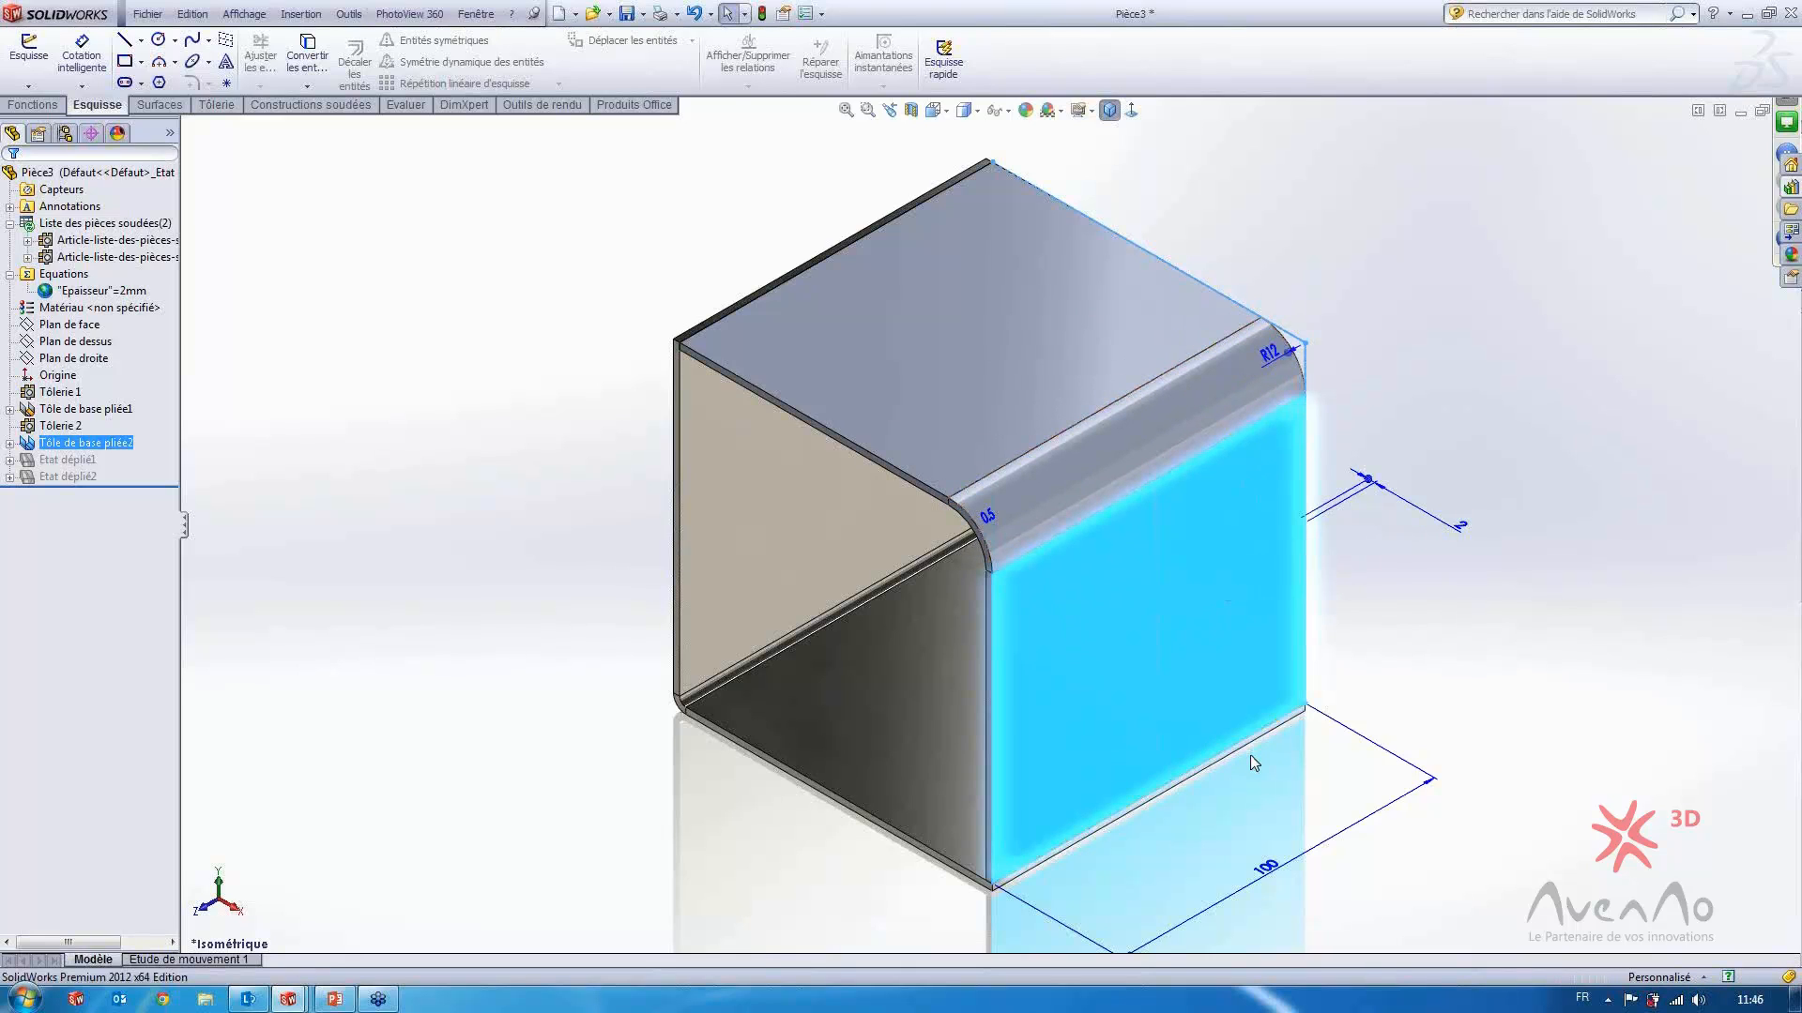
Extend the second flange's depth to 104 mm with Instant 3D
scroll(1253, 763, "up", 1)
double_click(1224, 822)
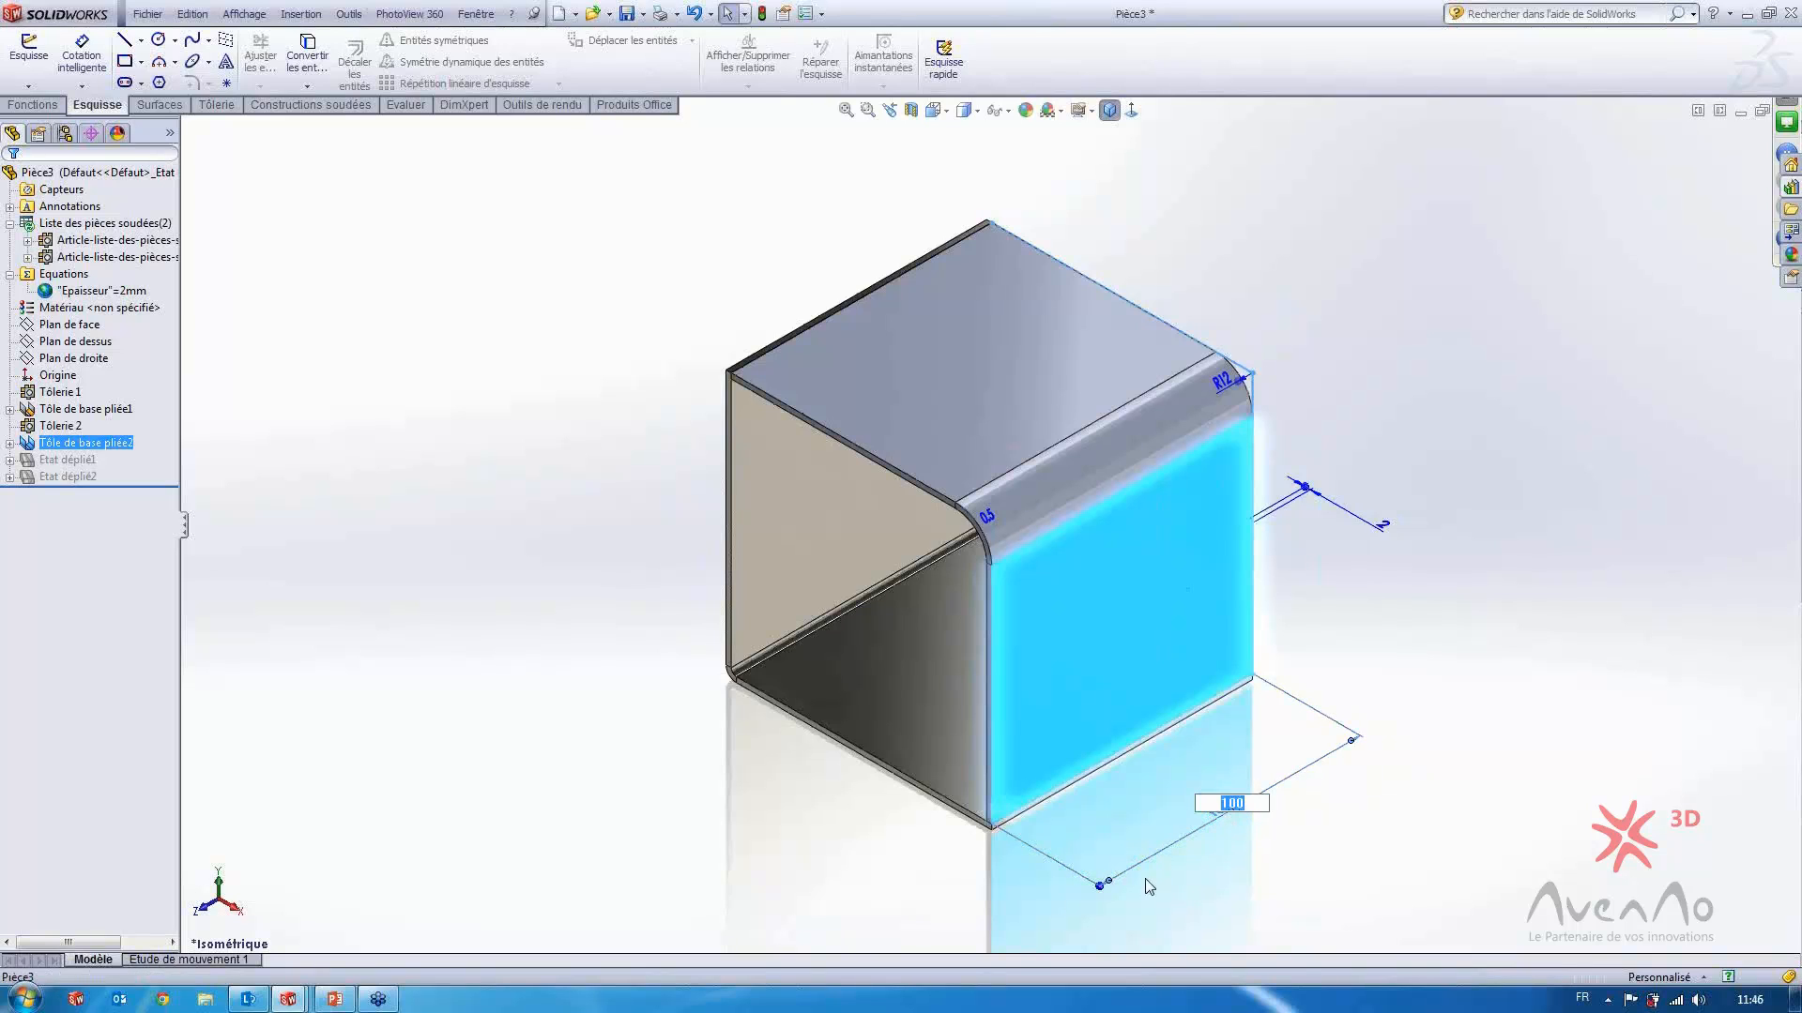
key("Return")
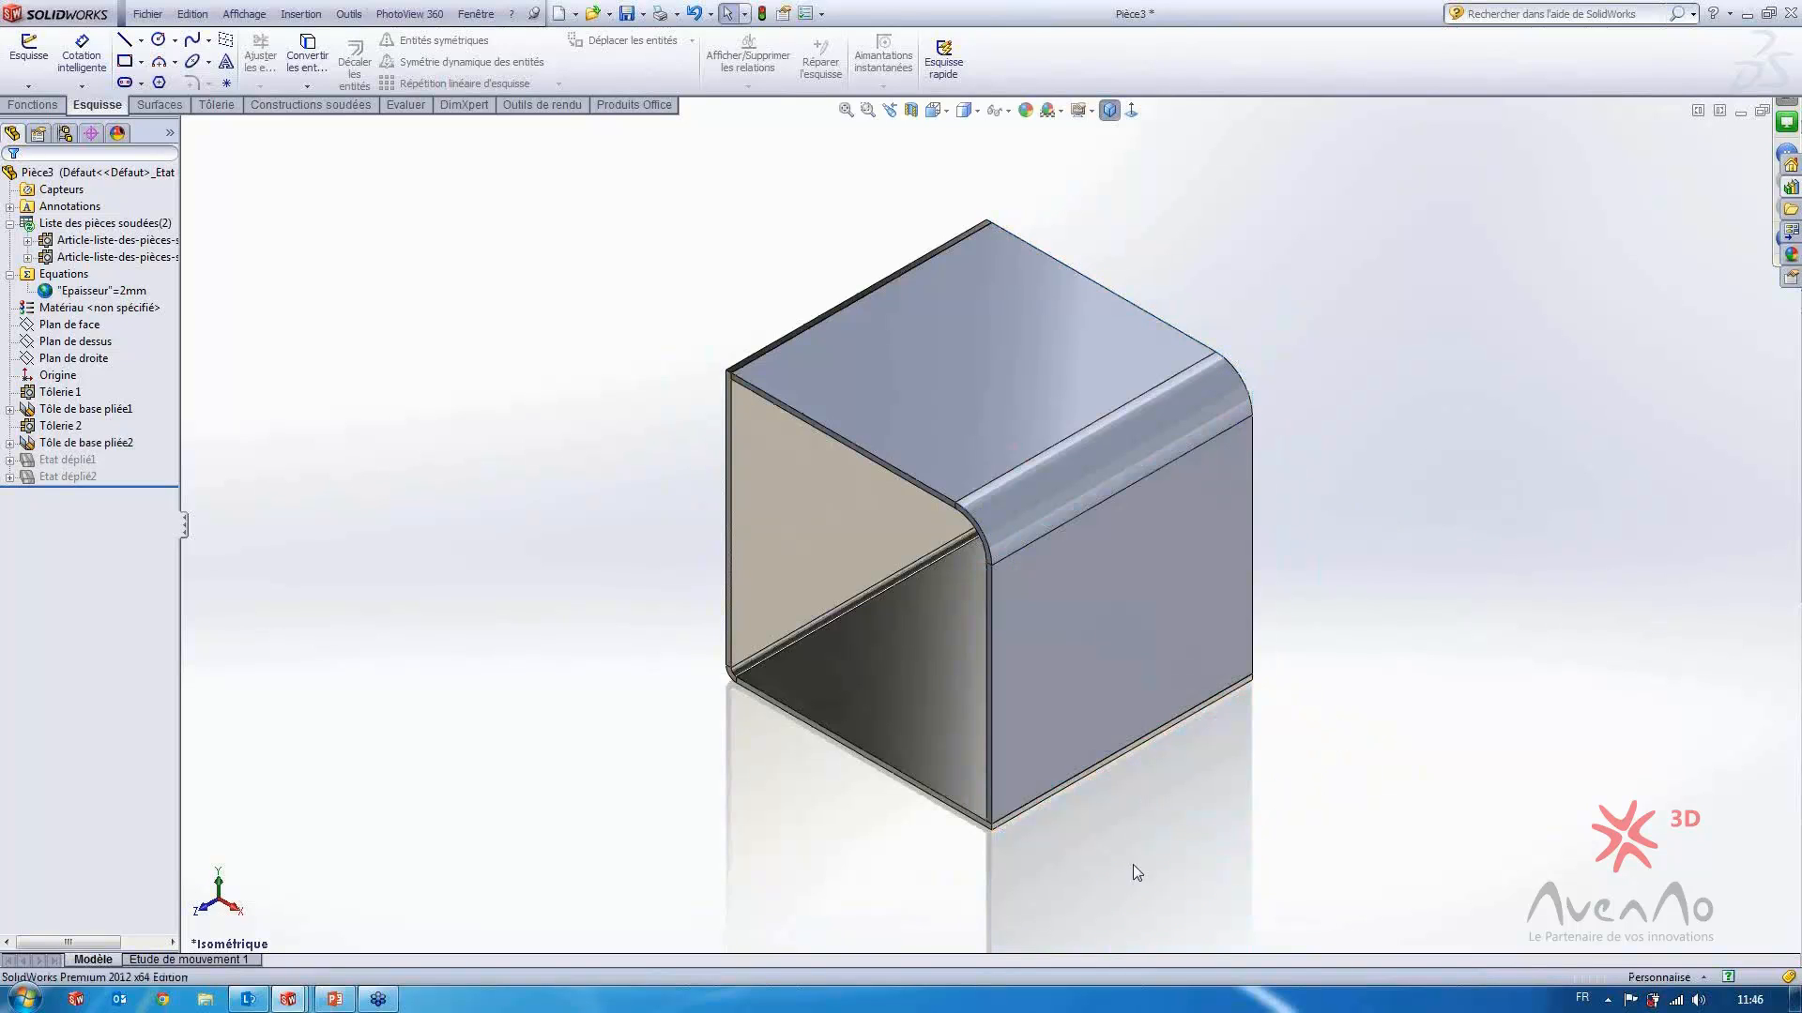
left_click_drag(1100, 885, 1119, 928)
left_click(509, 677)
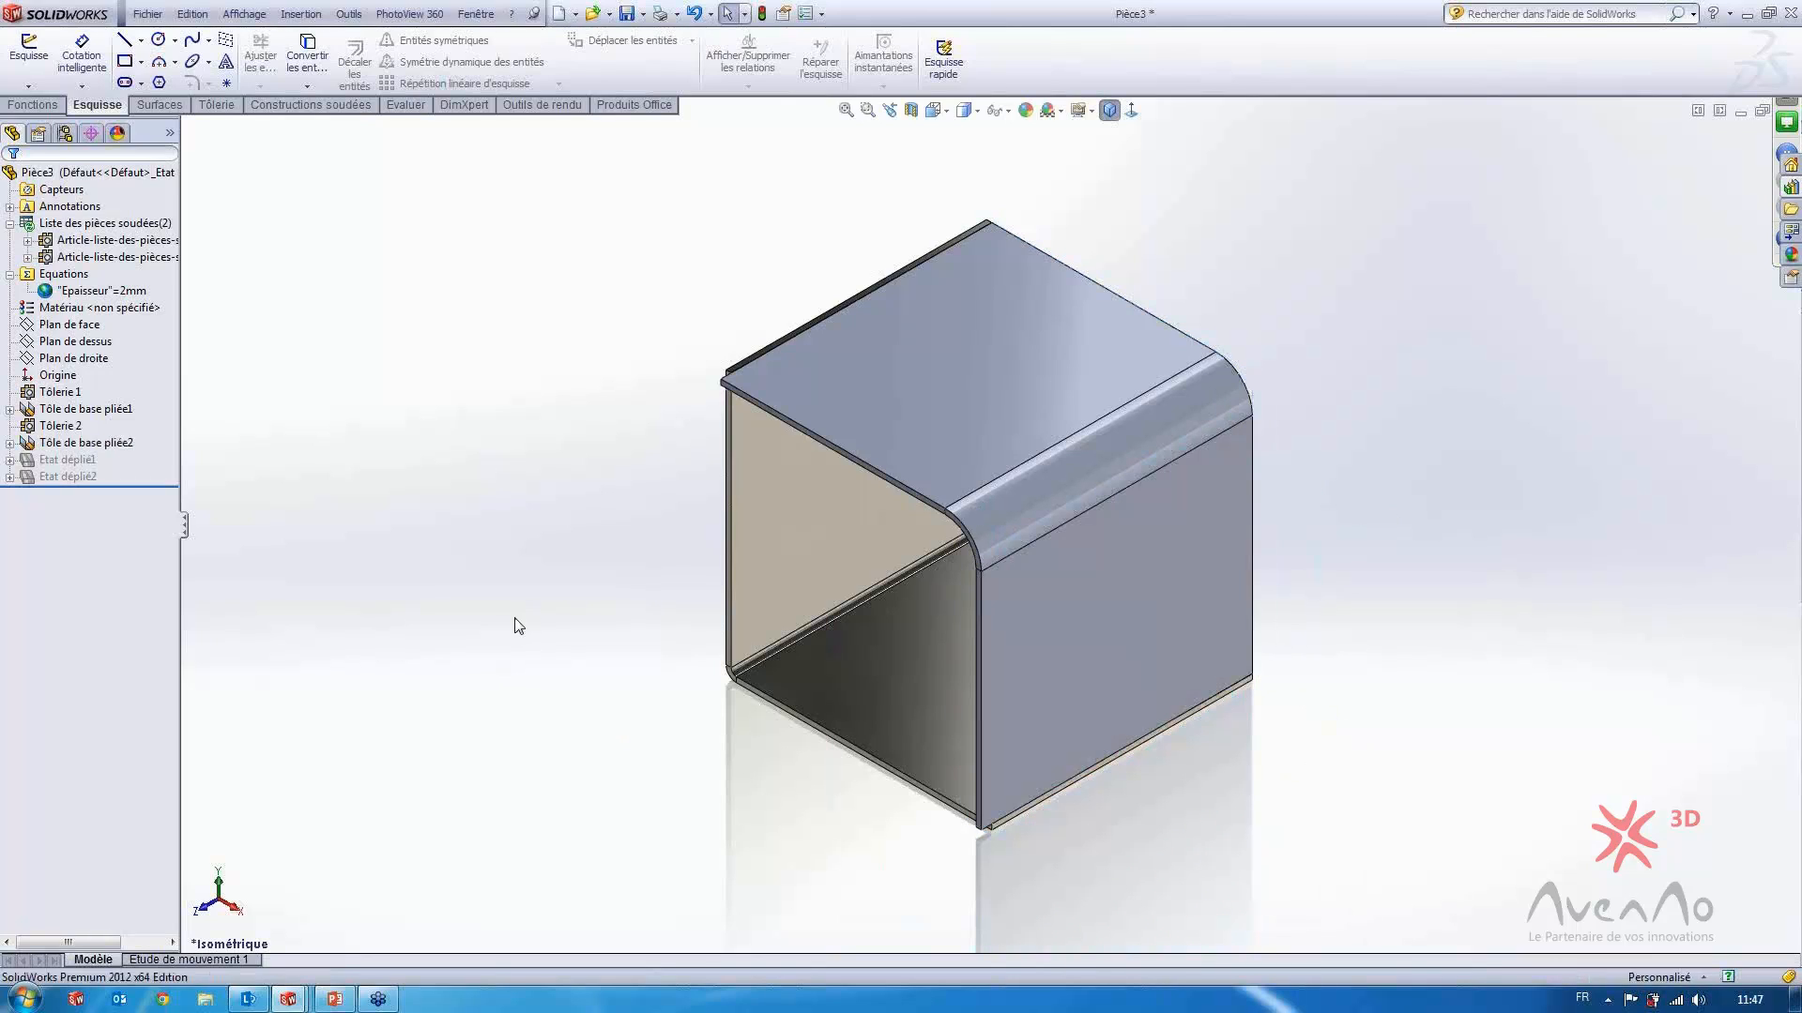
Extend the second flange's depth to 110 mm with Instant 3D so it overhangs the first flange
left_click(1185, 753)
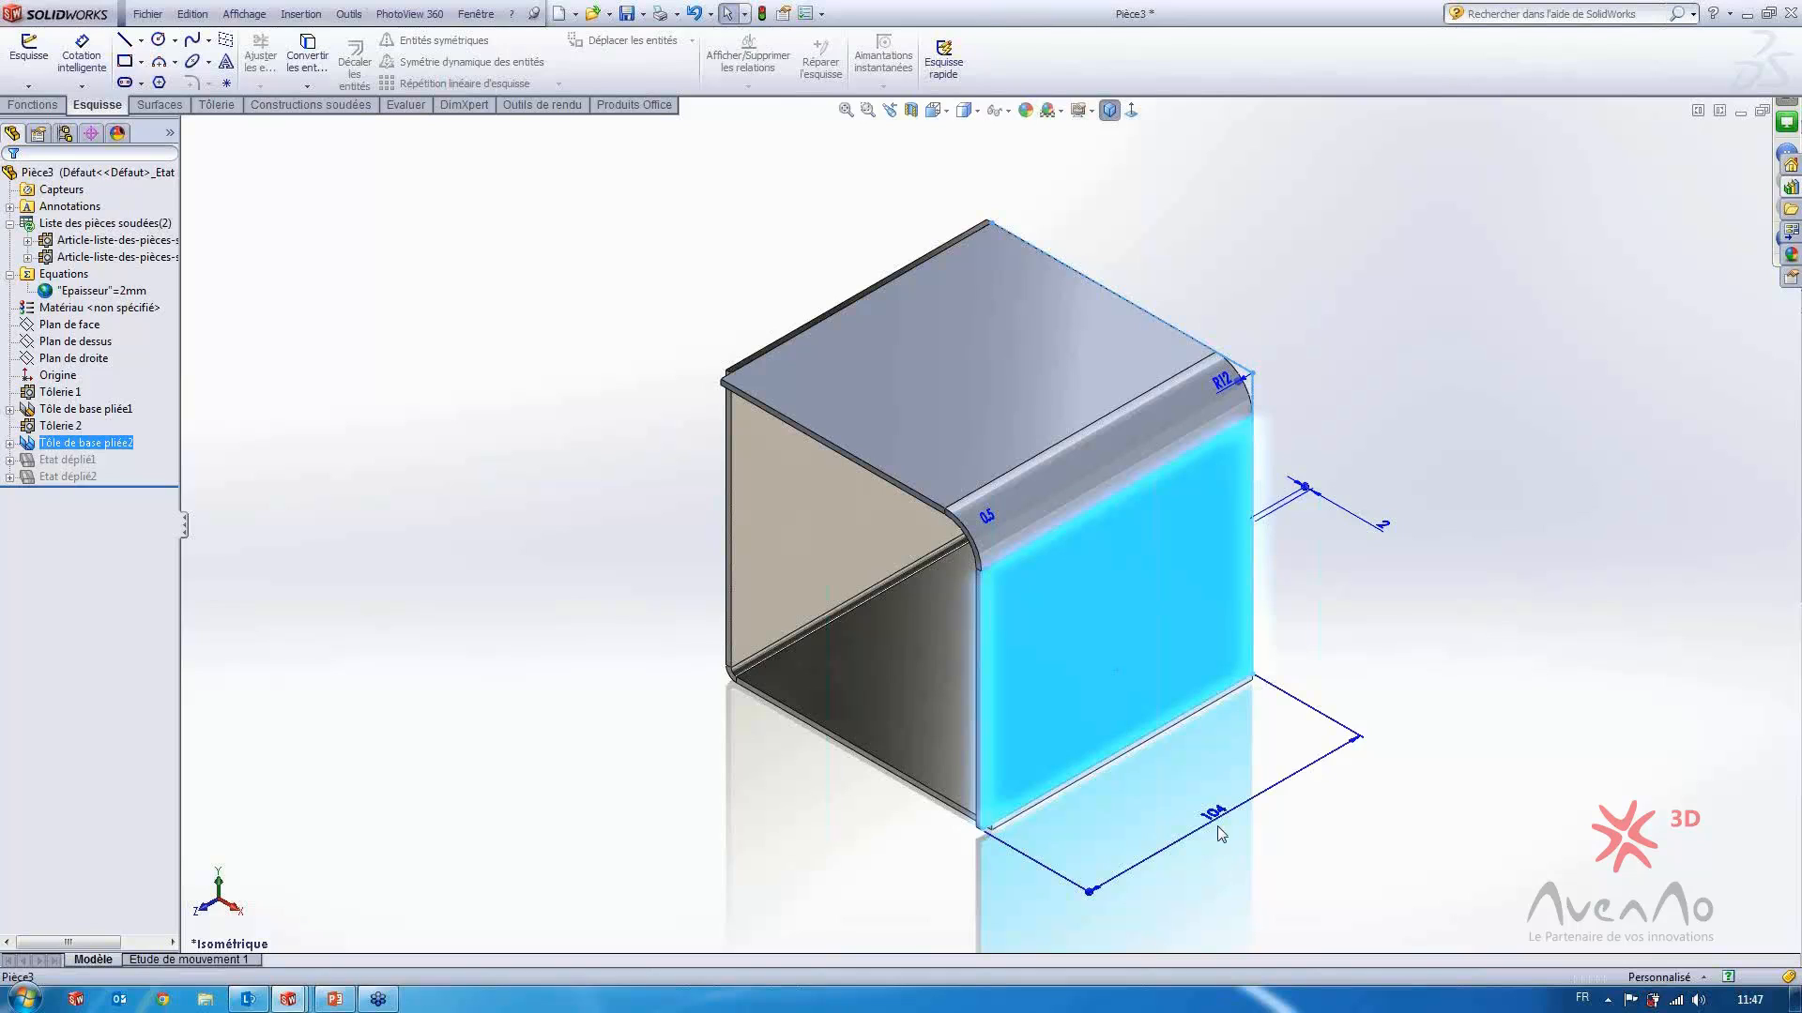
left_click_drag(1090, 895, 1055, 923)
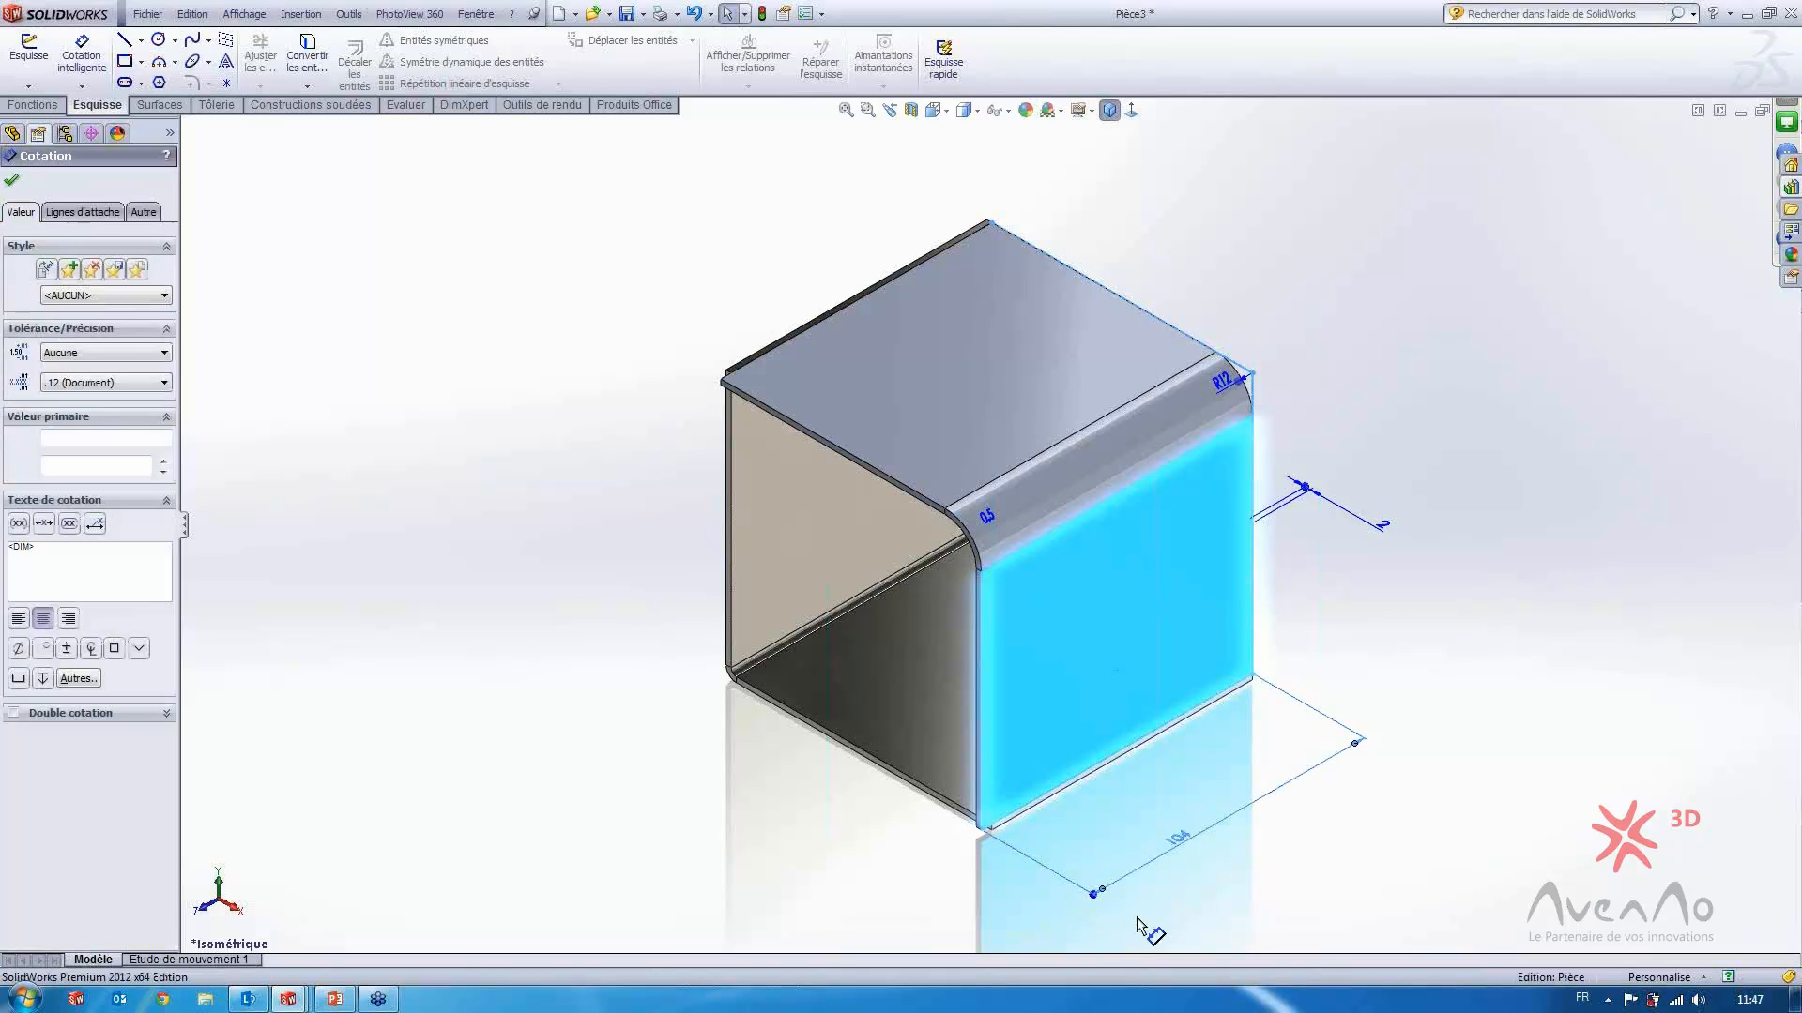
left_click(1100, 911)
left_click(1068, 704)
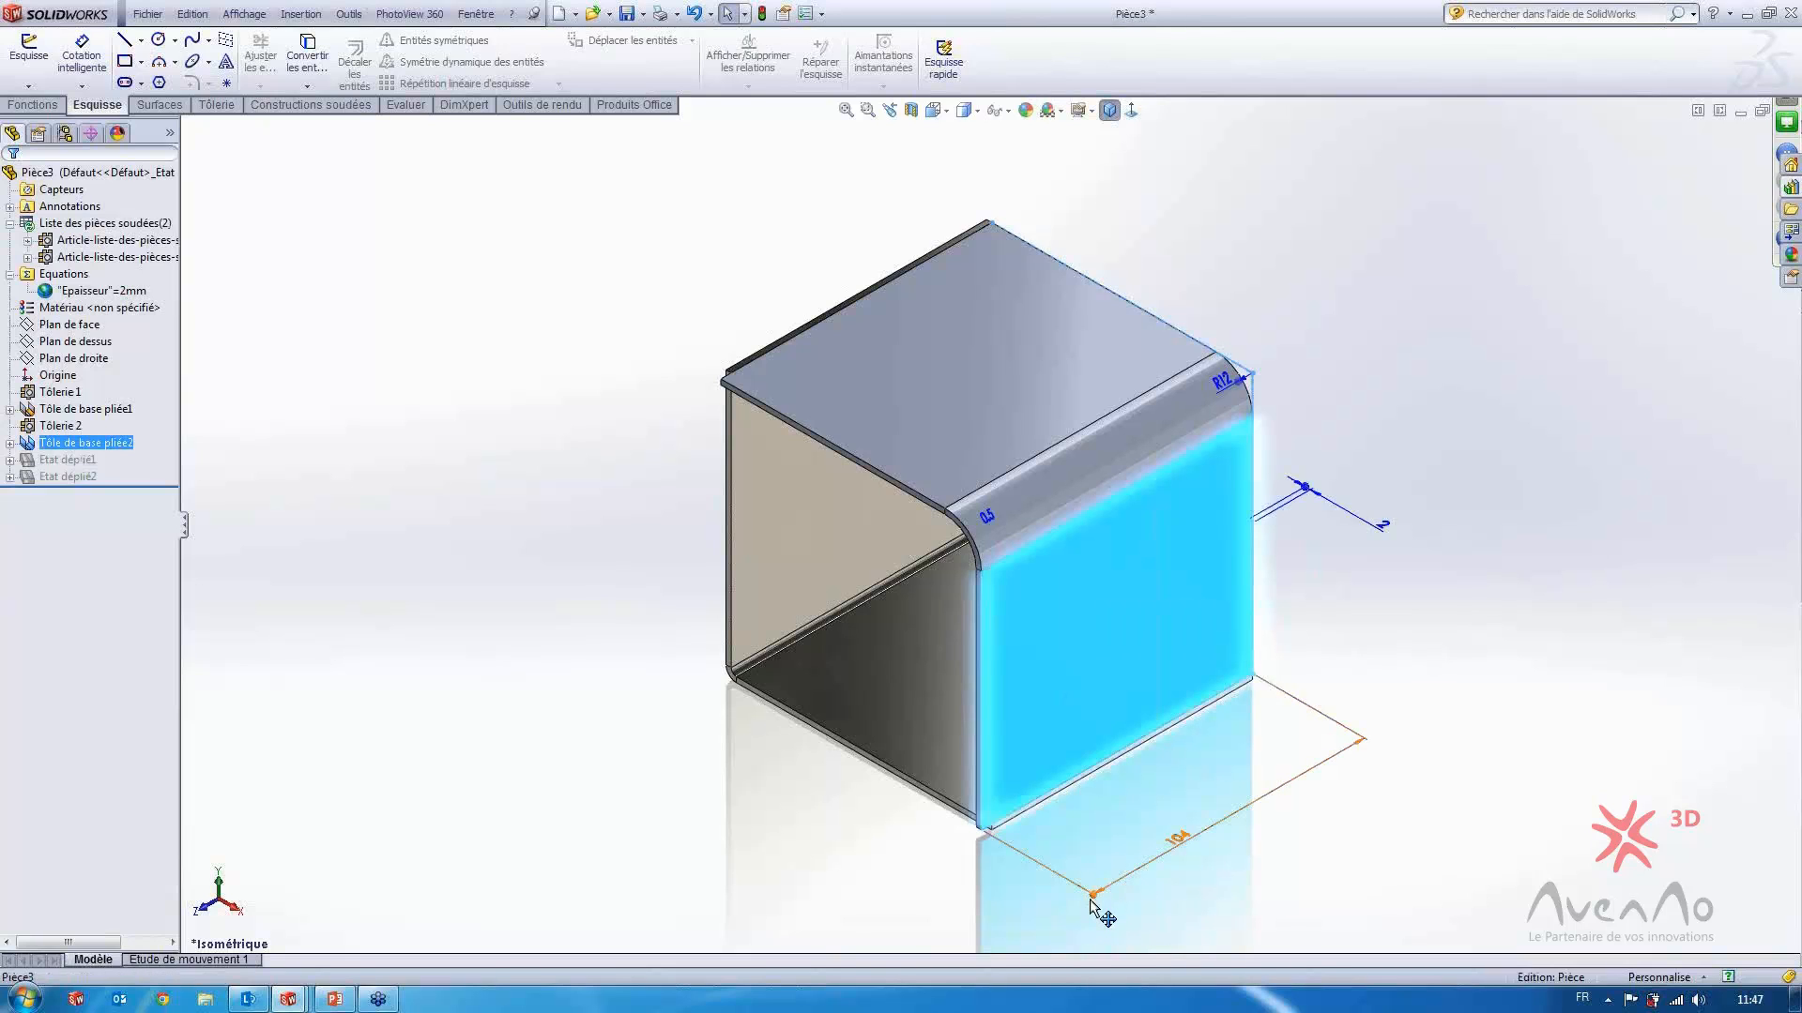
mouse_move(1093, 897)
left_mouse_down()
mouse_move(1041, 916)
mouse_move(1065, 937)
mouse_move(1130, 903)
mouse_move(1064, 934)
mouse_move(1103, 925)
left_mouse_up()
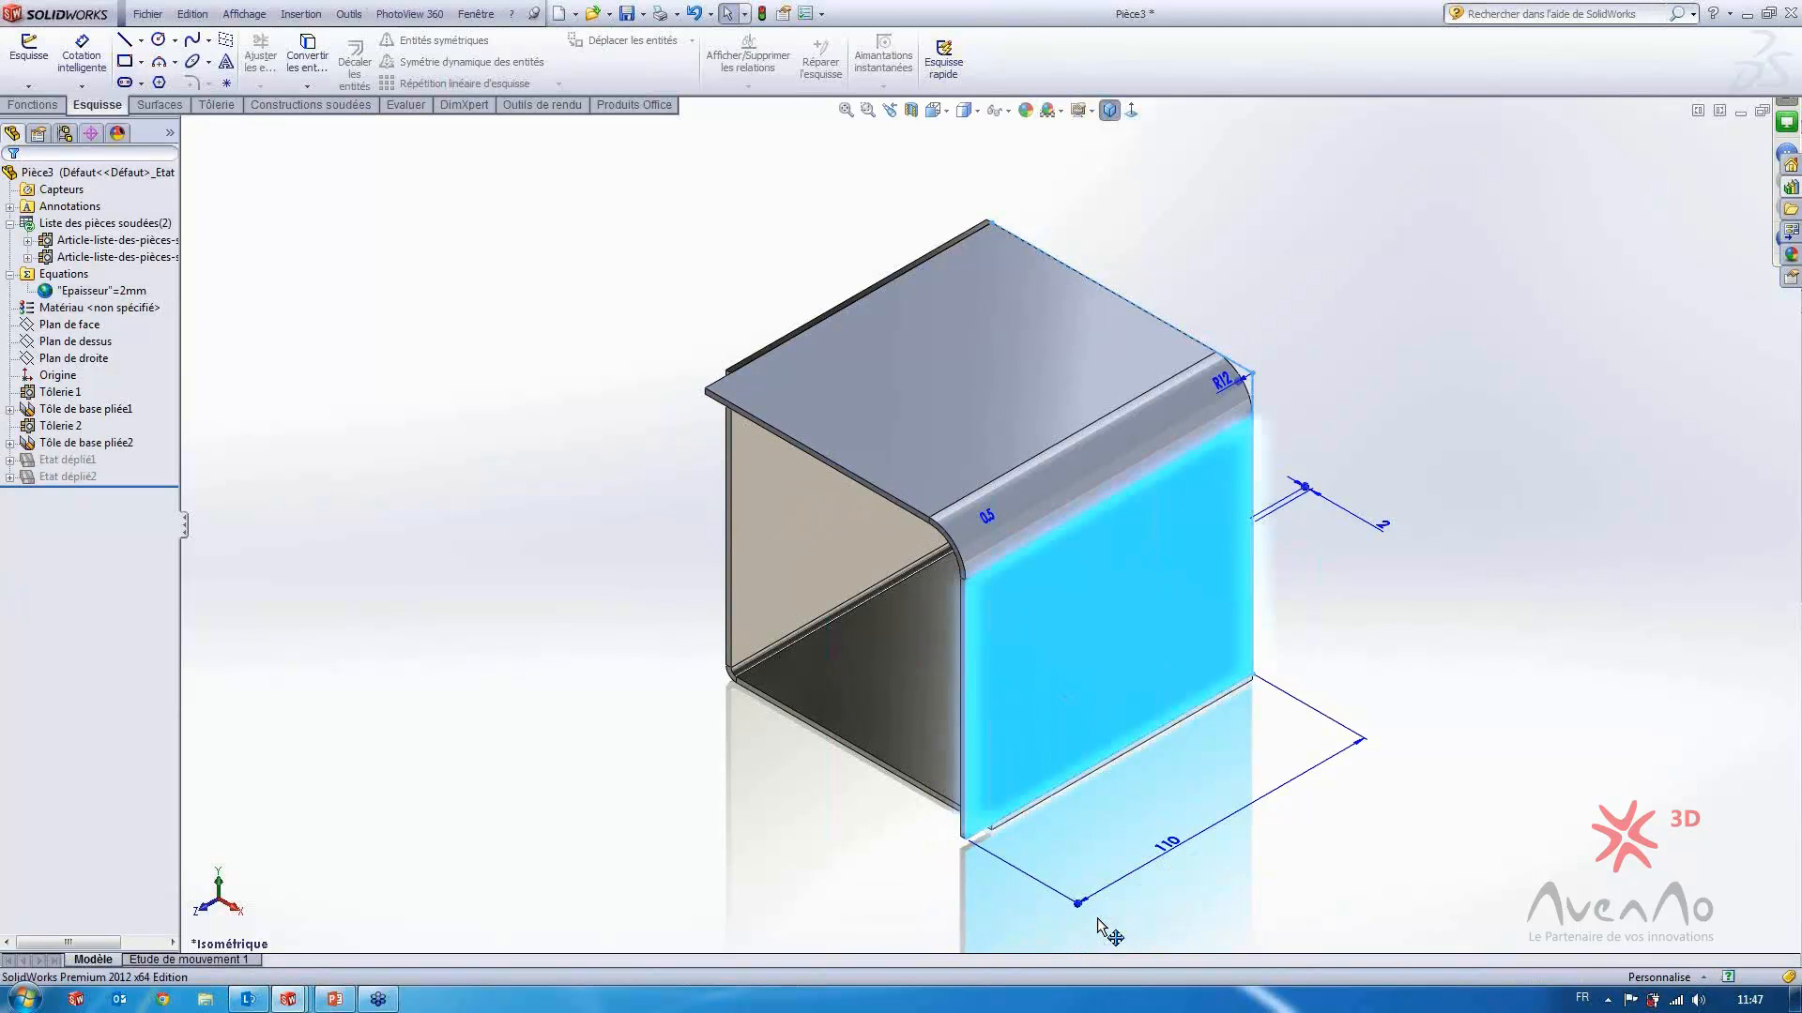
left_click(426, 607)
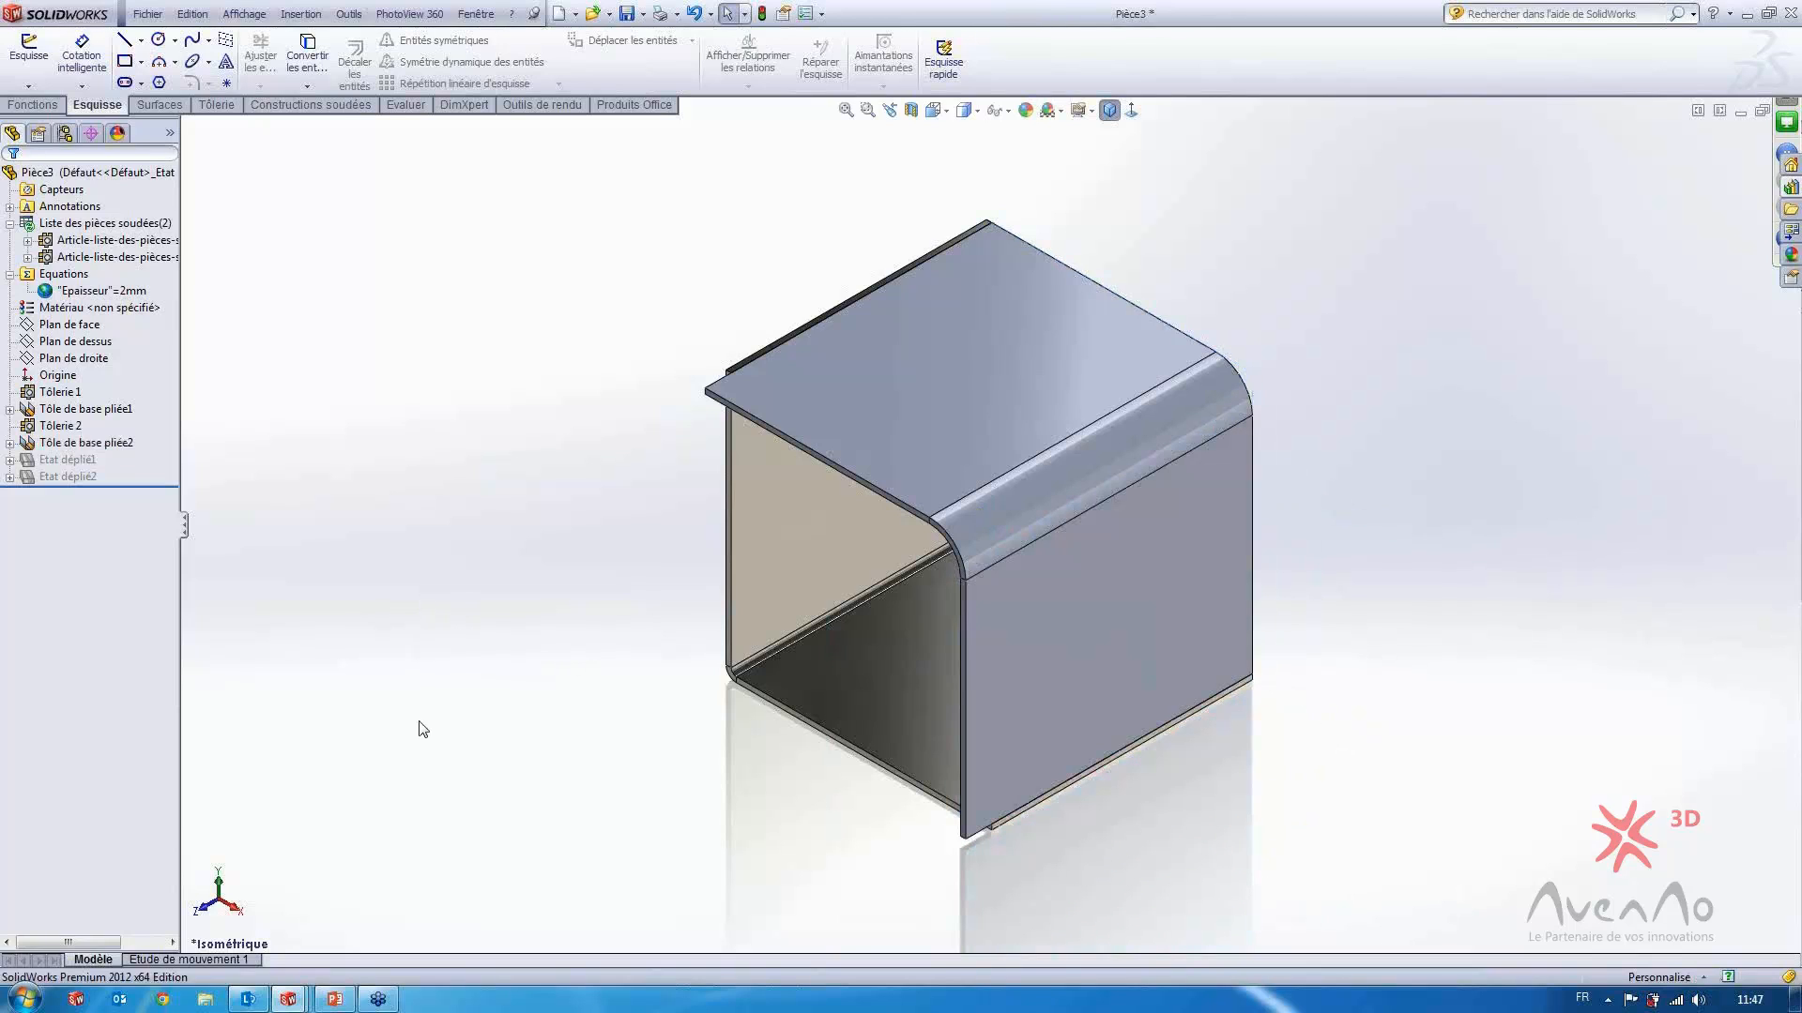
Advance the PowerPoint presentation to the slide on assembly novelties, and switch to the SolidWorks document Handlebar Assembly.SLDASM
left_click(290, 1000)
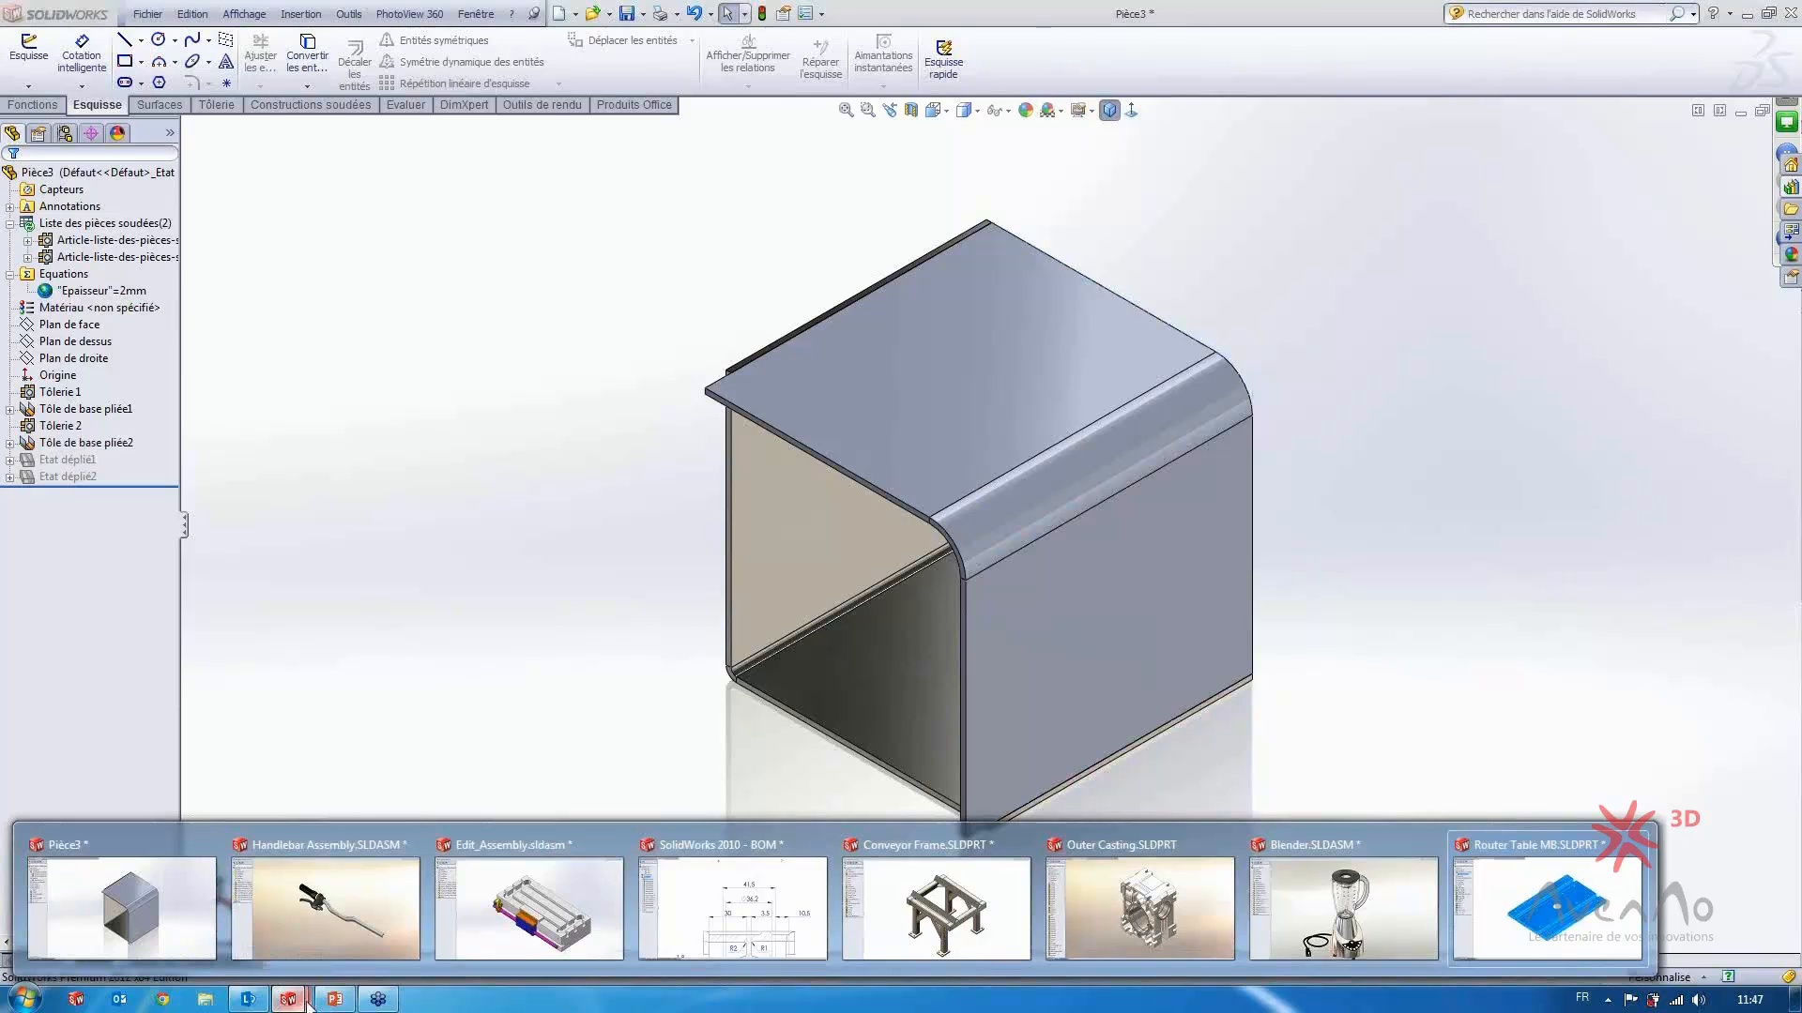
left_click(335, 1000)
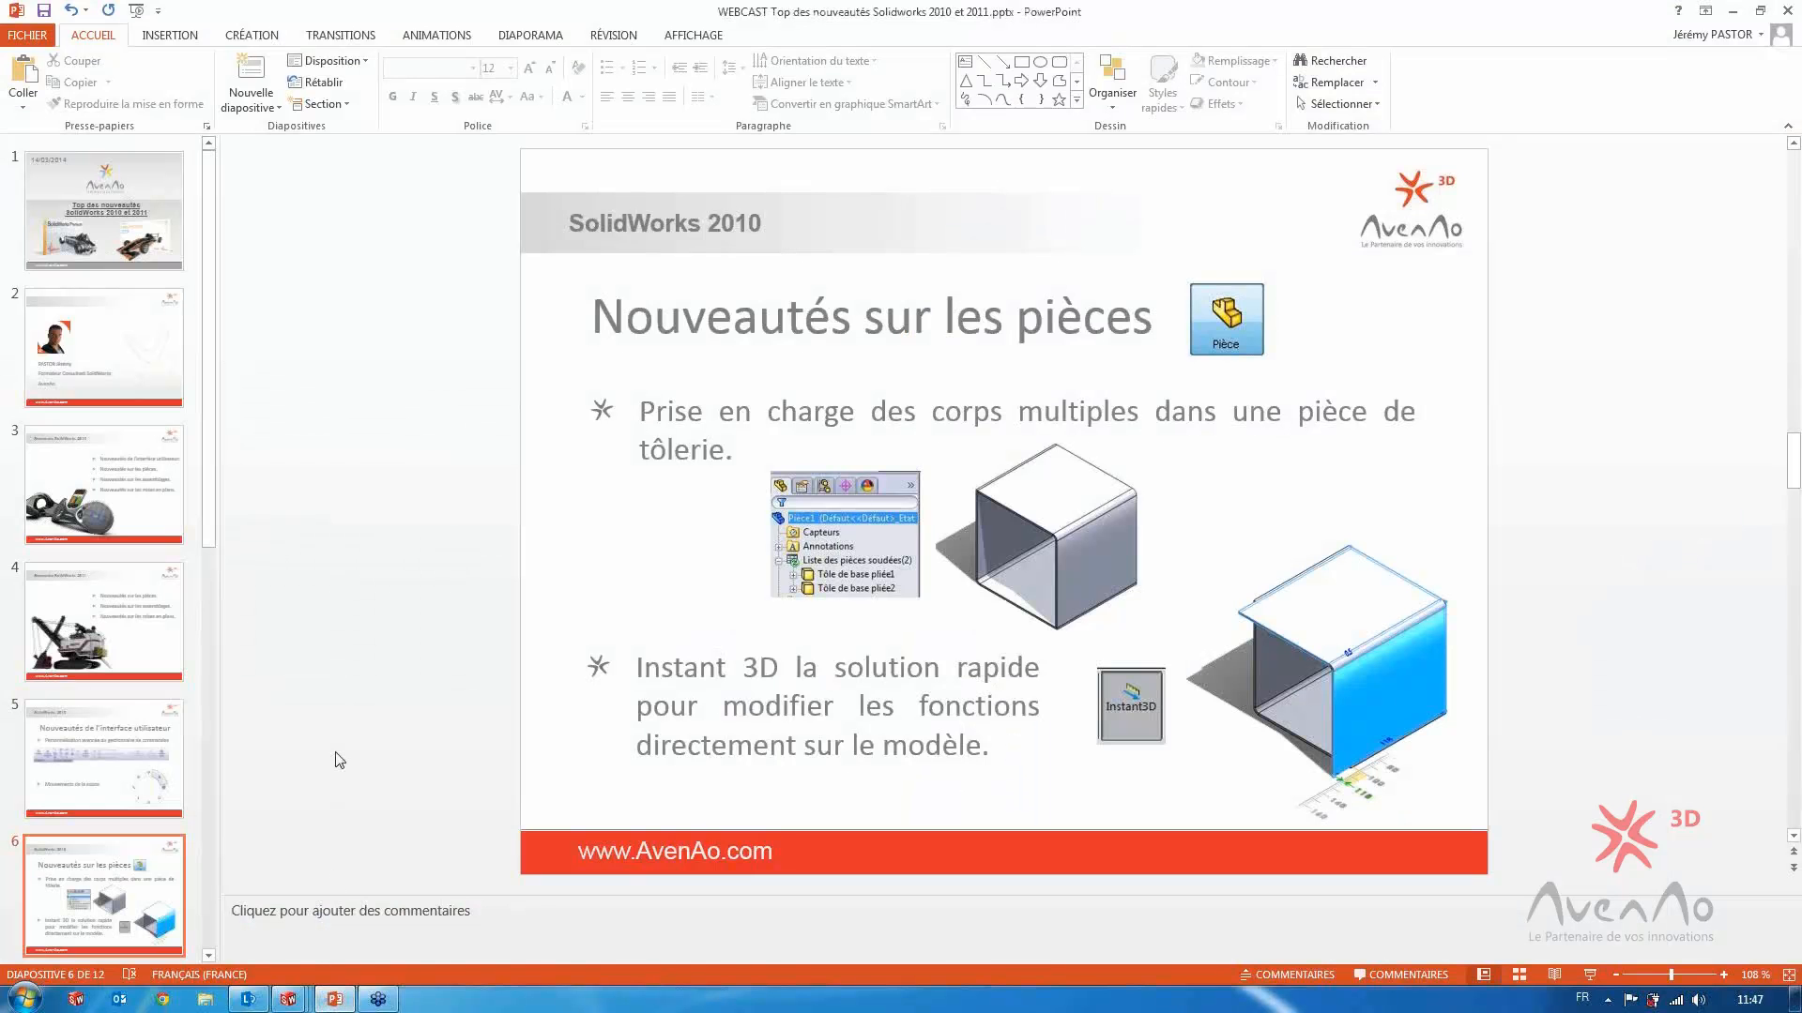
scroll(337, 758, "down", 1)
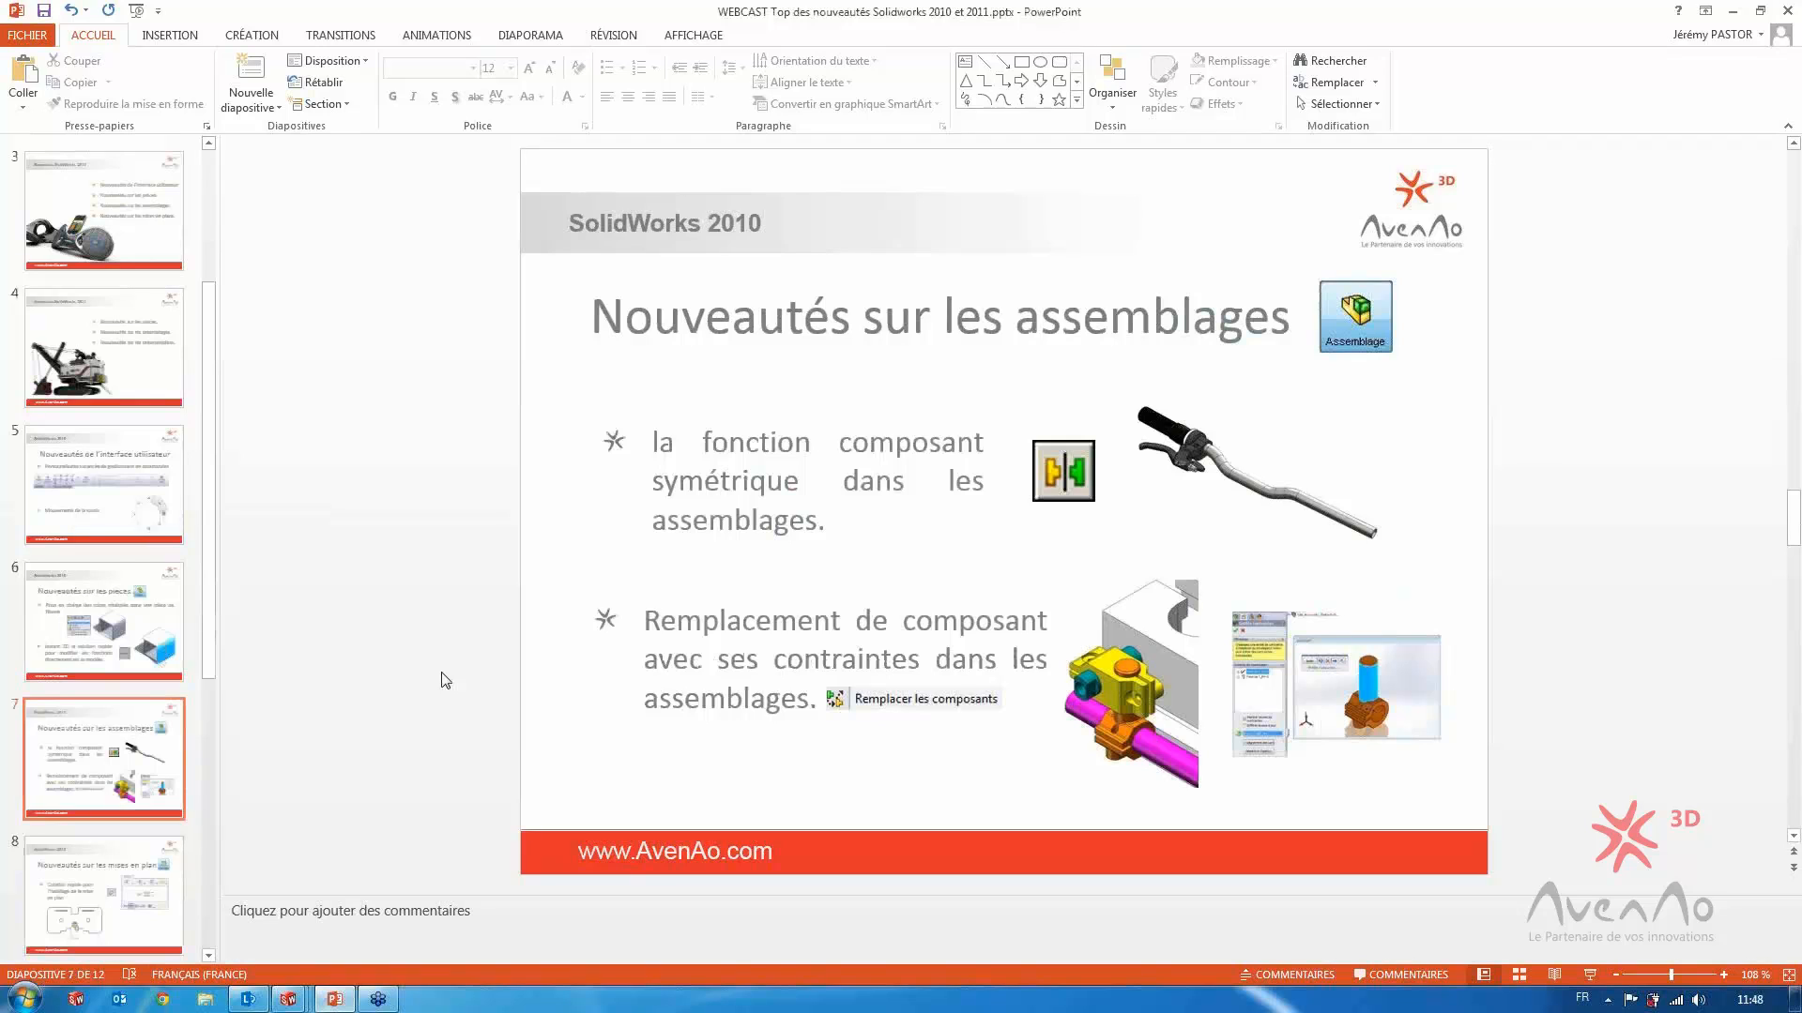
left_click(288, 998)
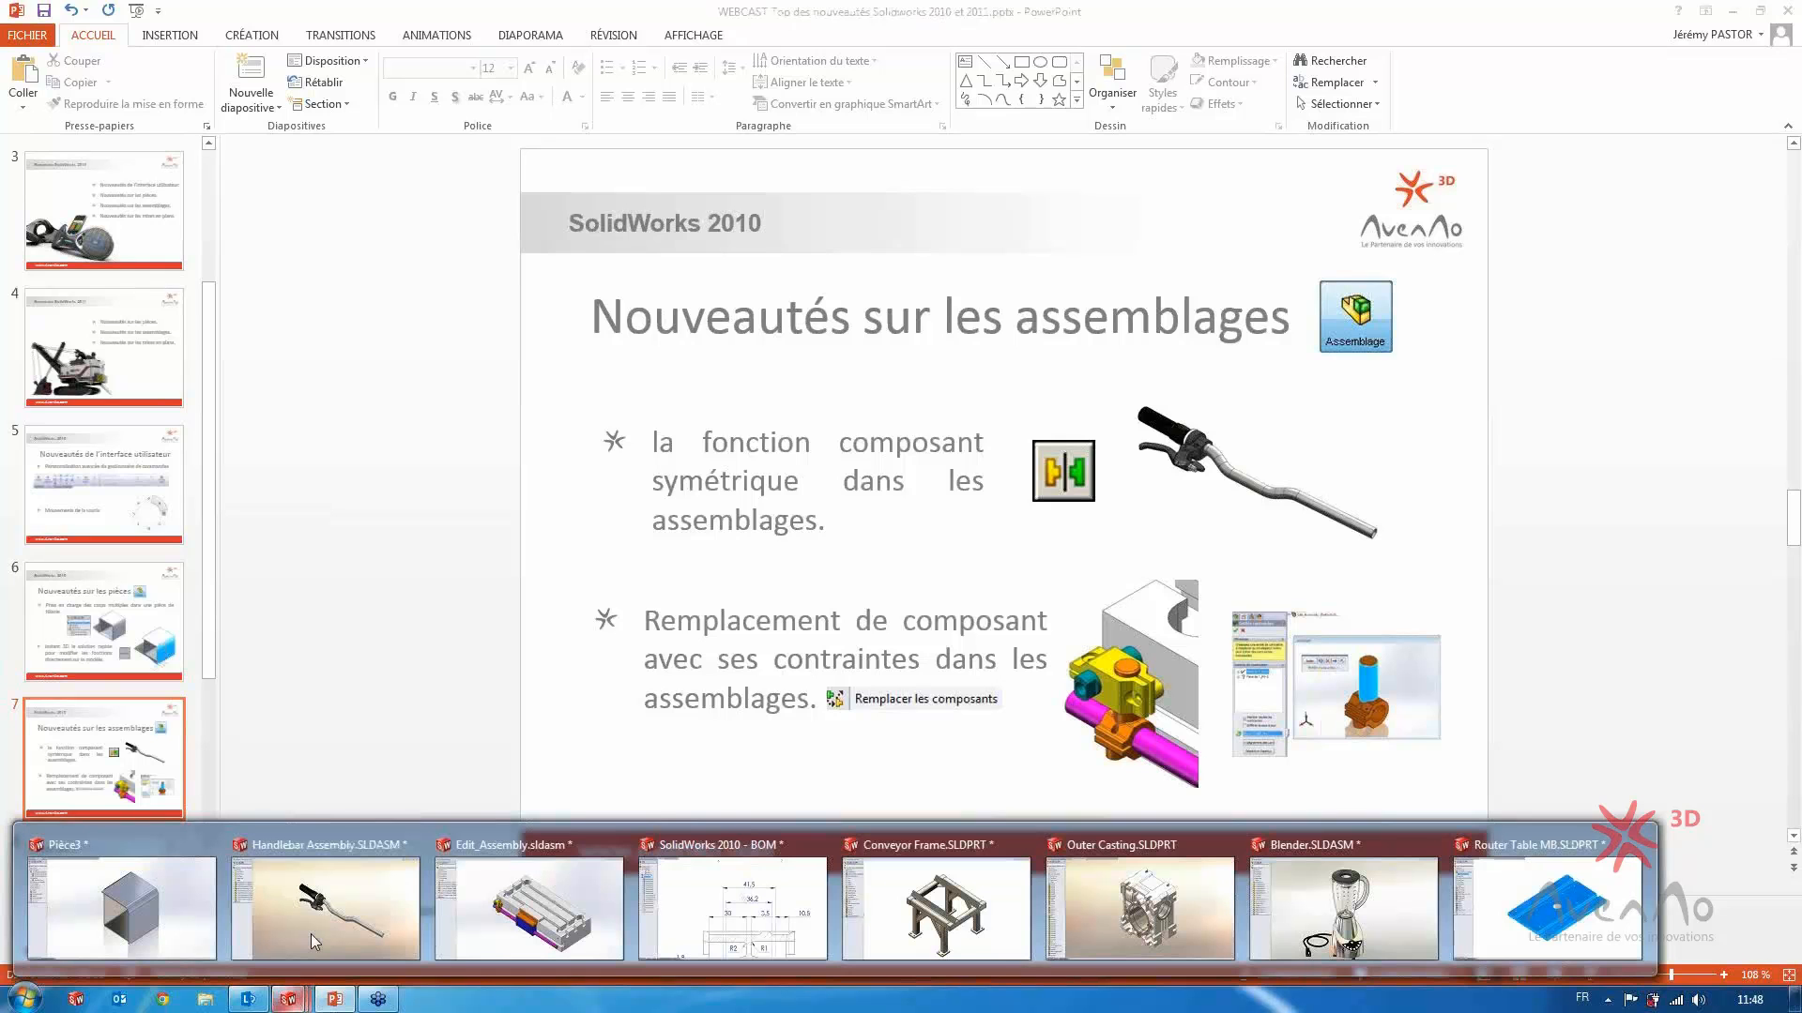
left_click(312, 930)
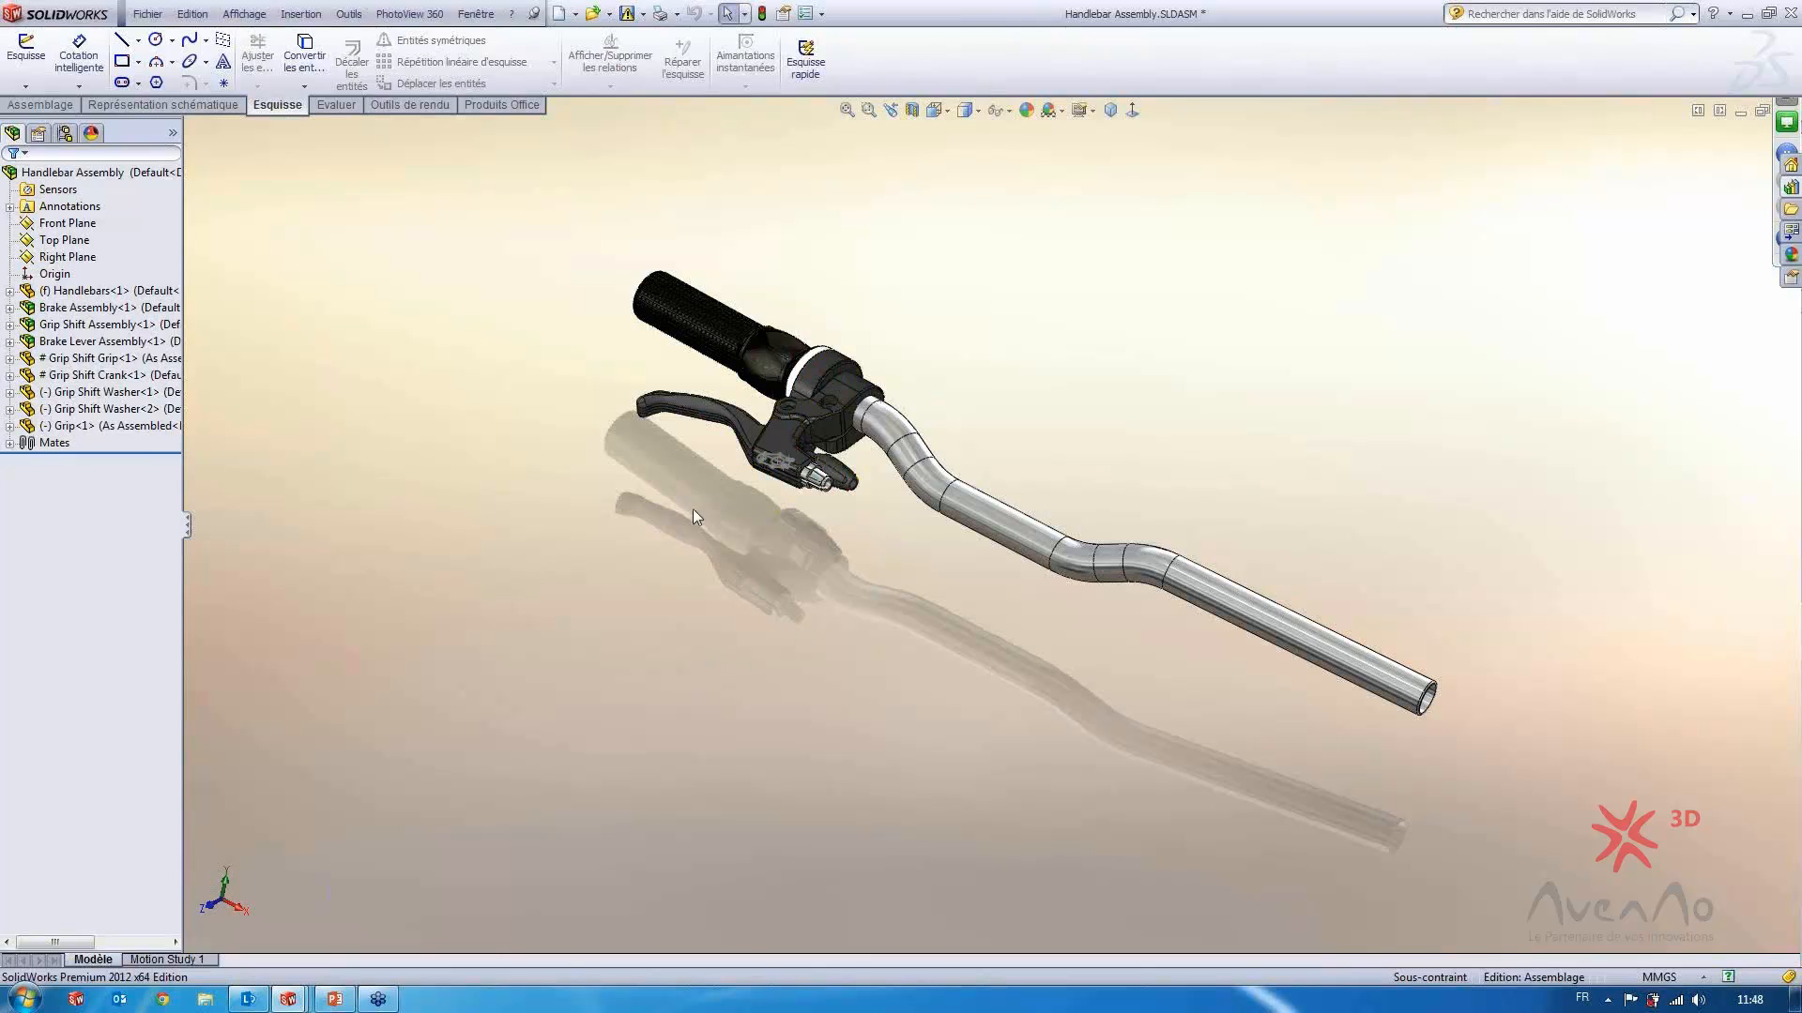
Set up a component mirror of all brake, grip and grip shift components about the Right Plane, and proceed to the orientation stage
left_click_drag(535, 214, 892, 549)
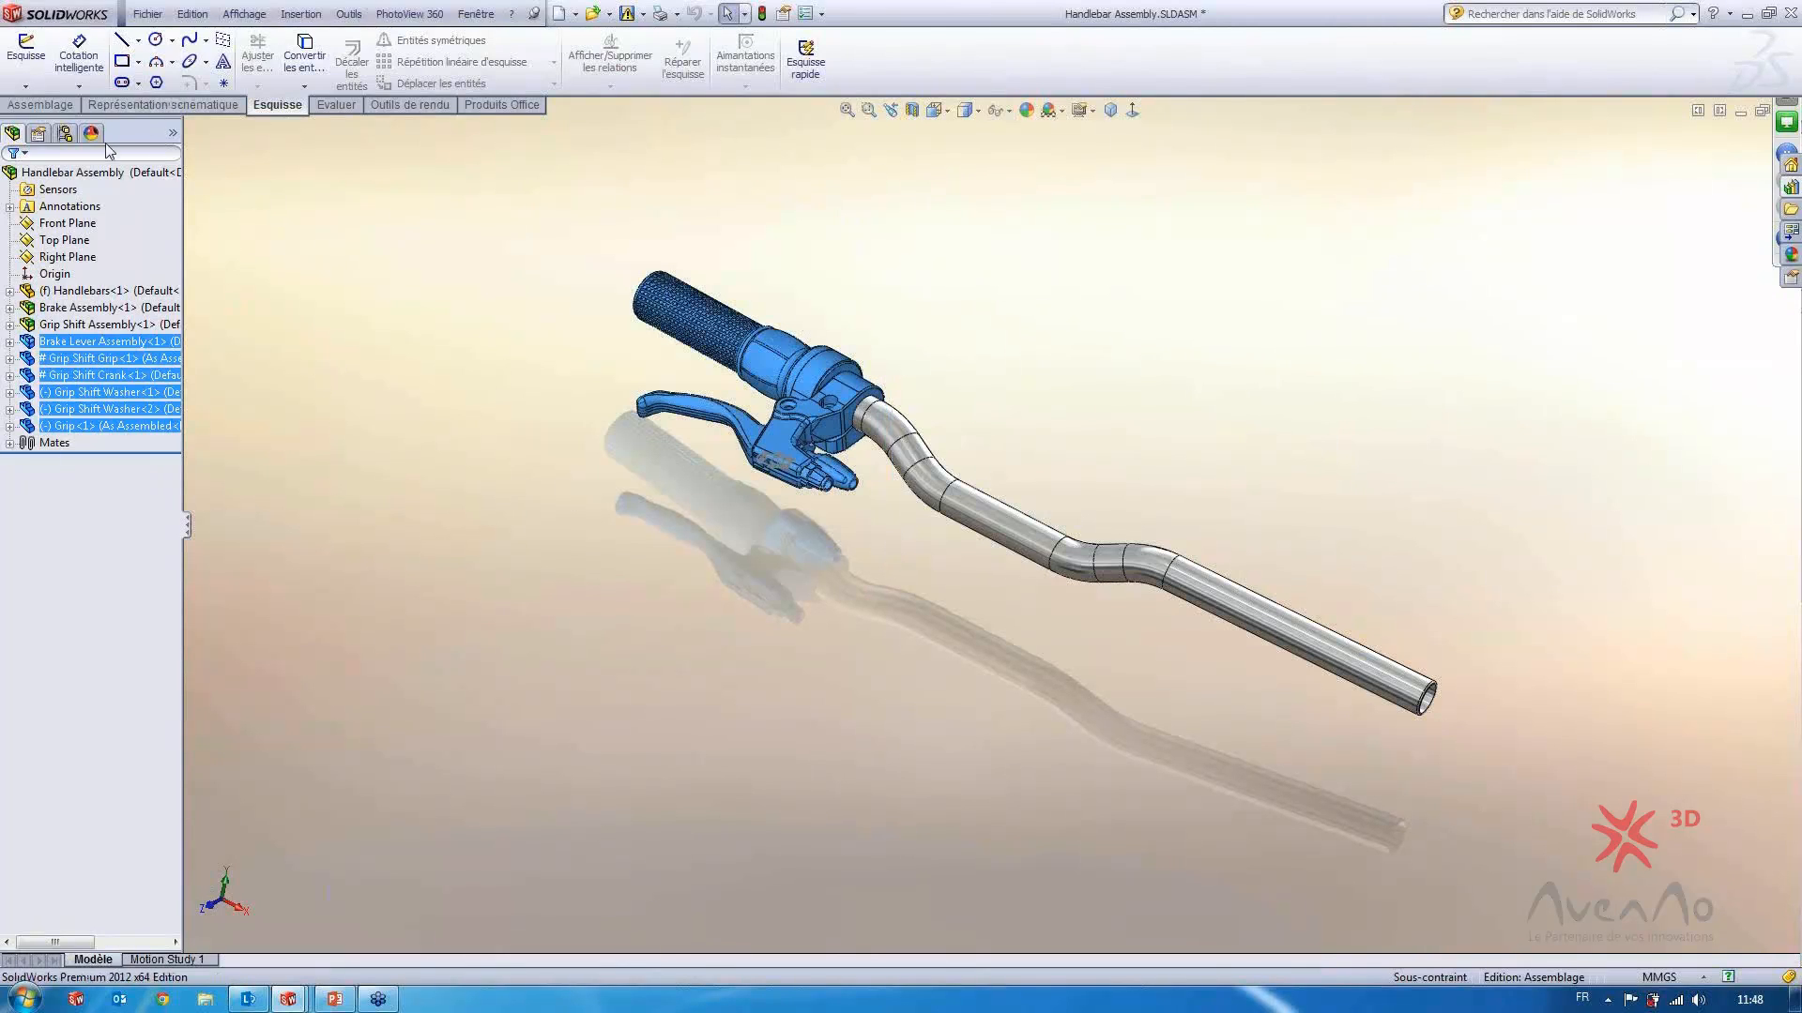
left_click(40, 104)
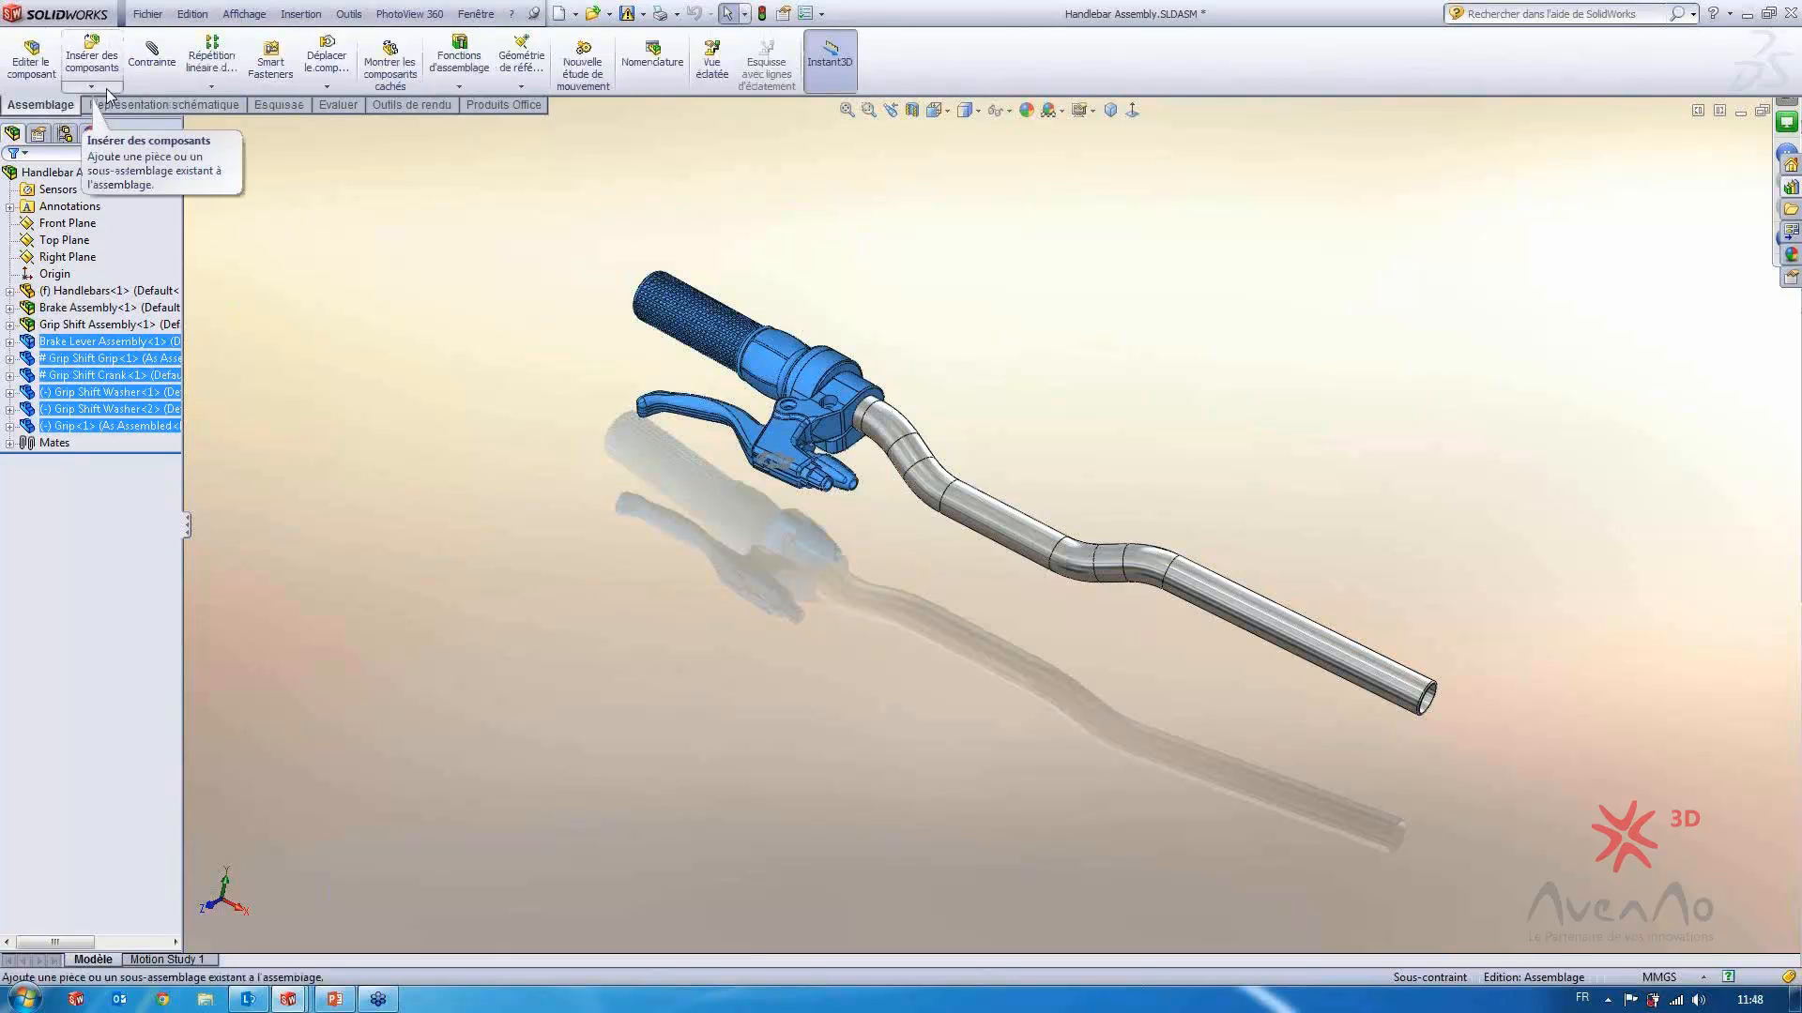
left_click(212, 88)
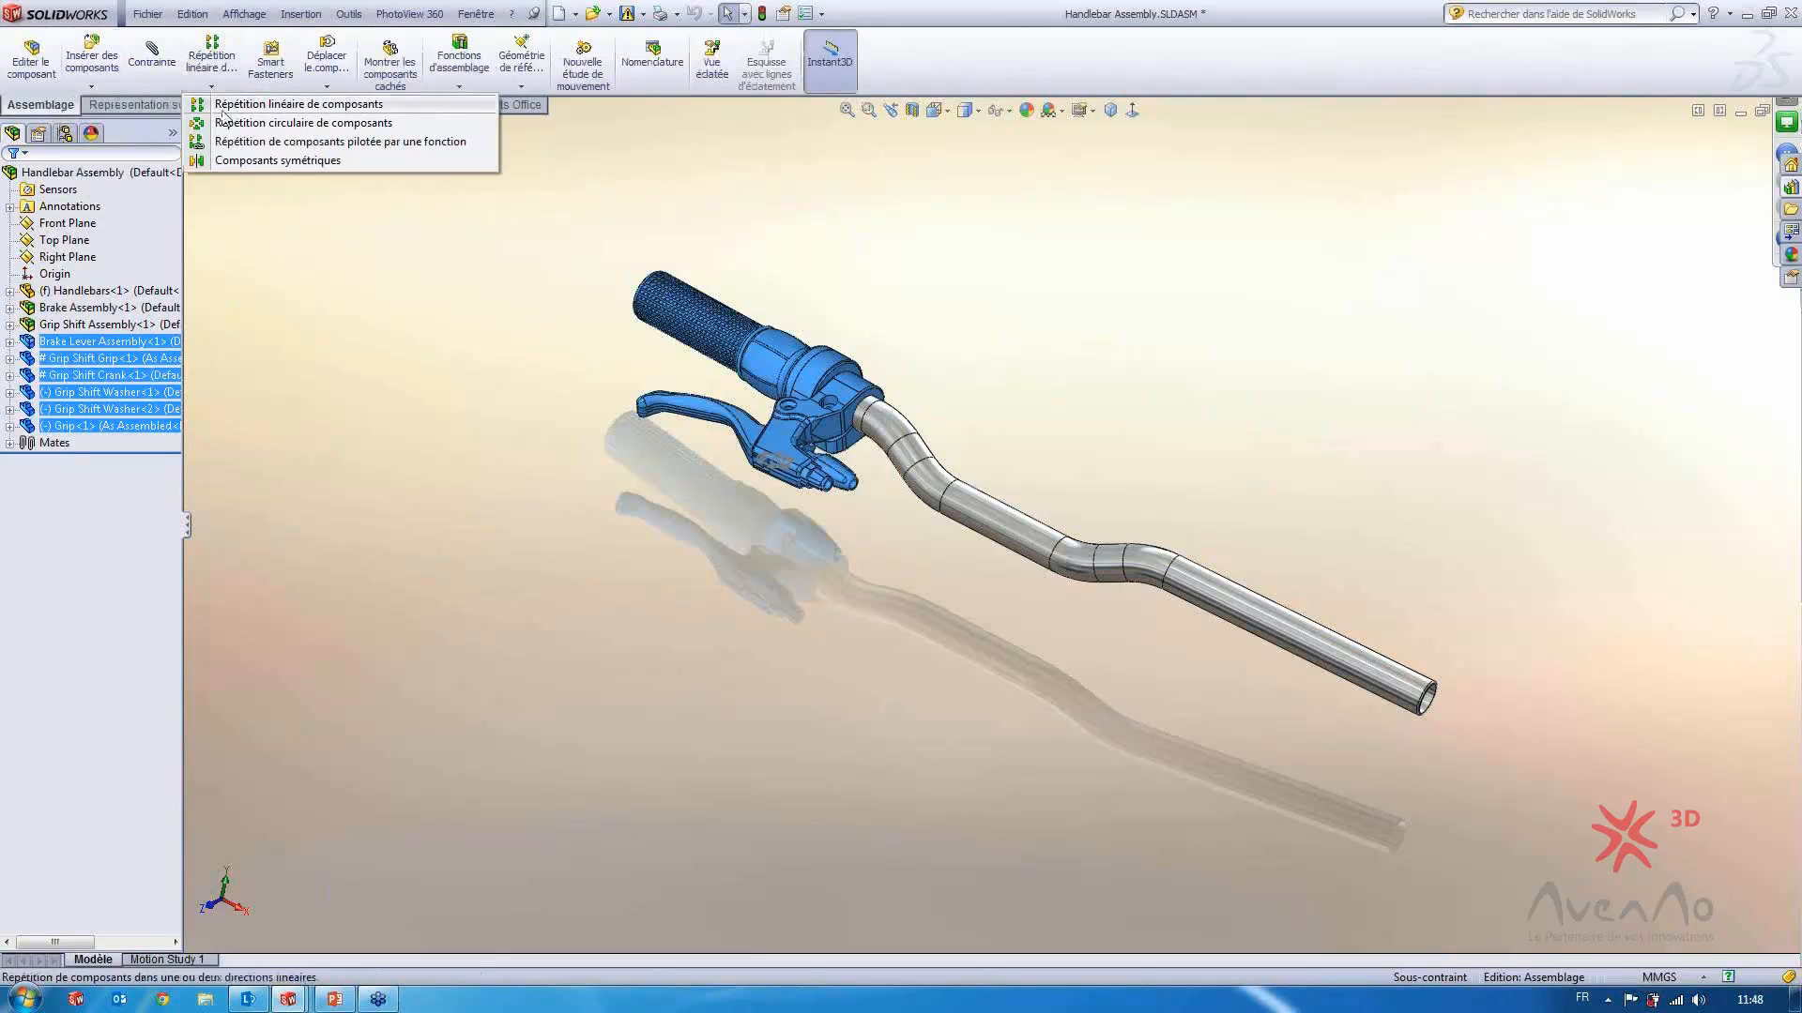
left_click(238, 161)
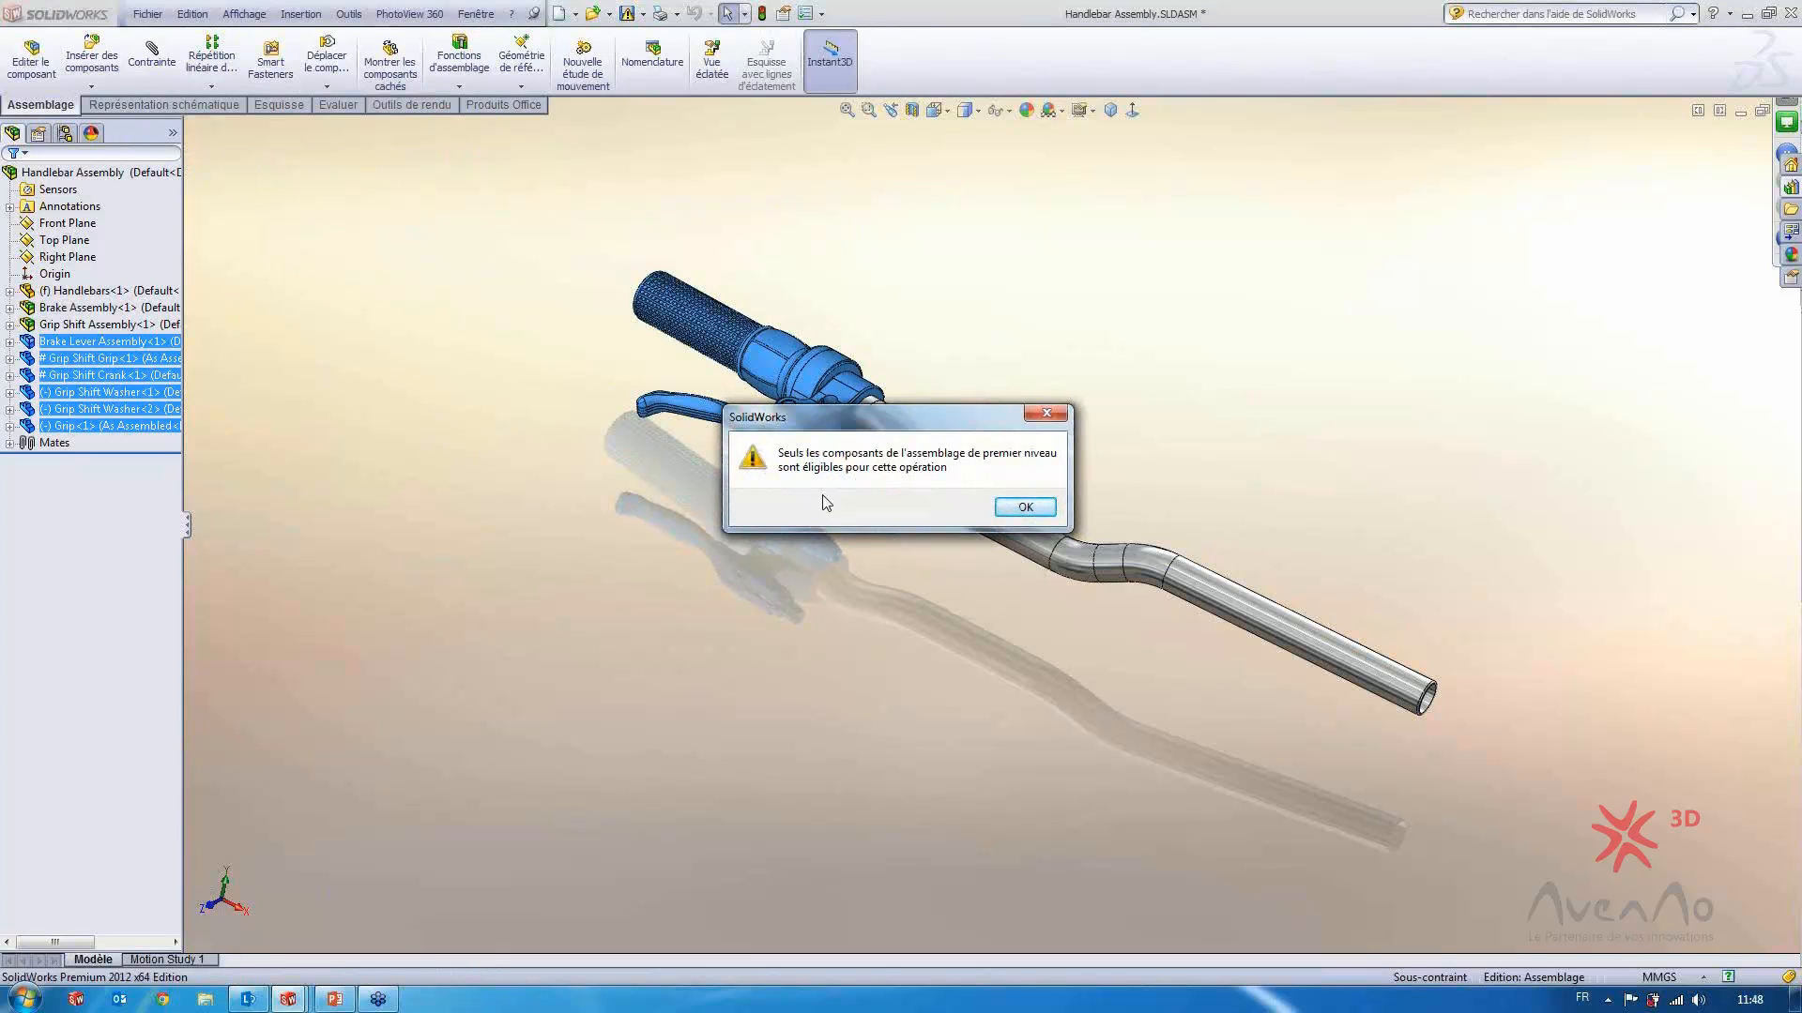
left_click(996, 512)
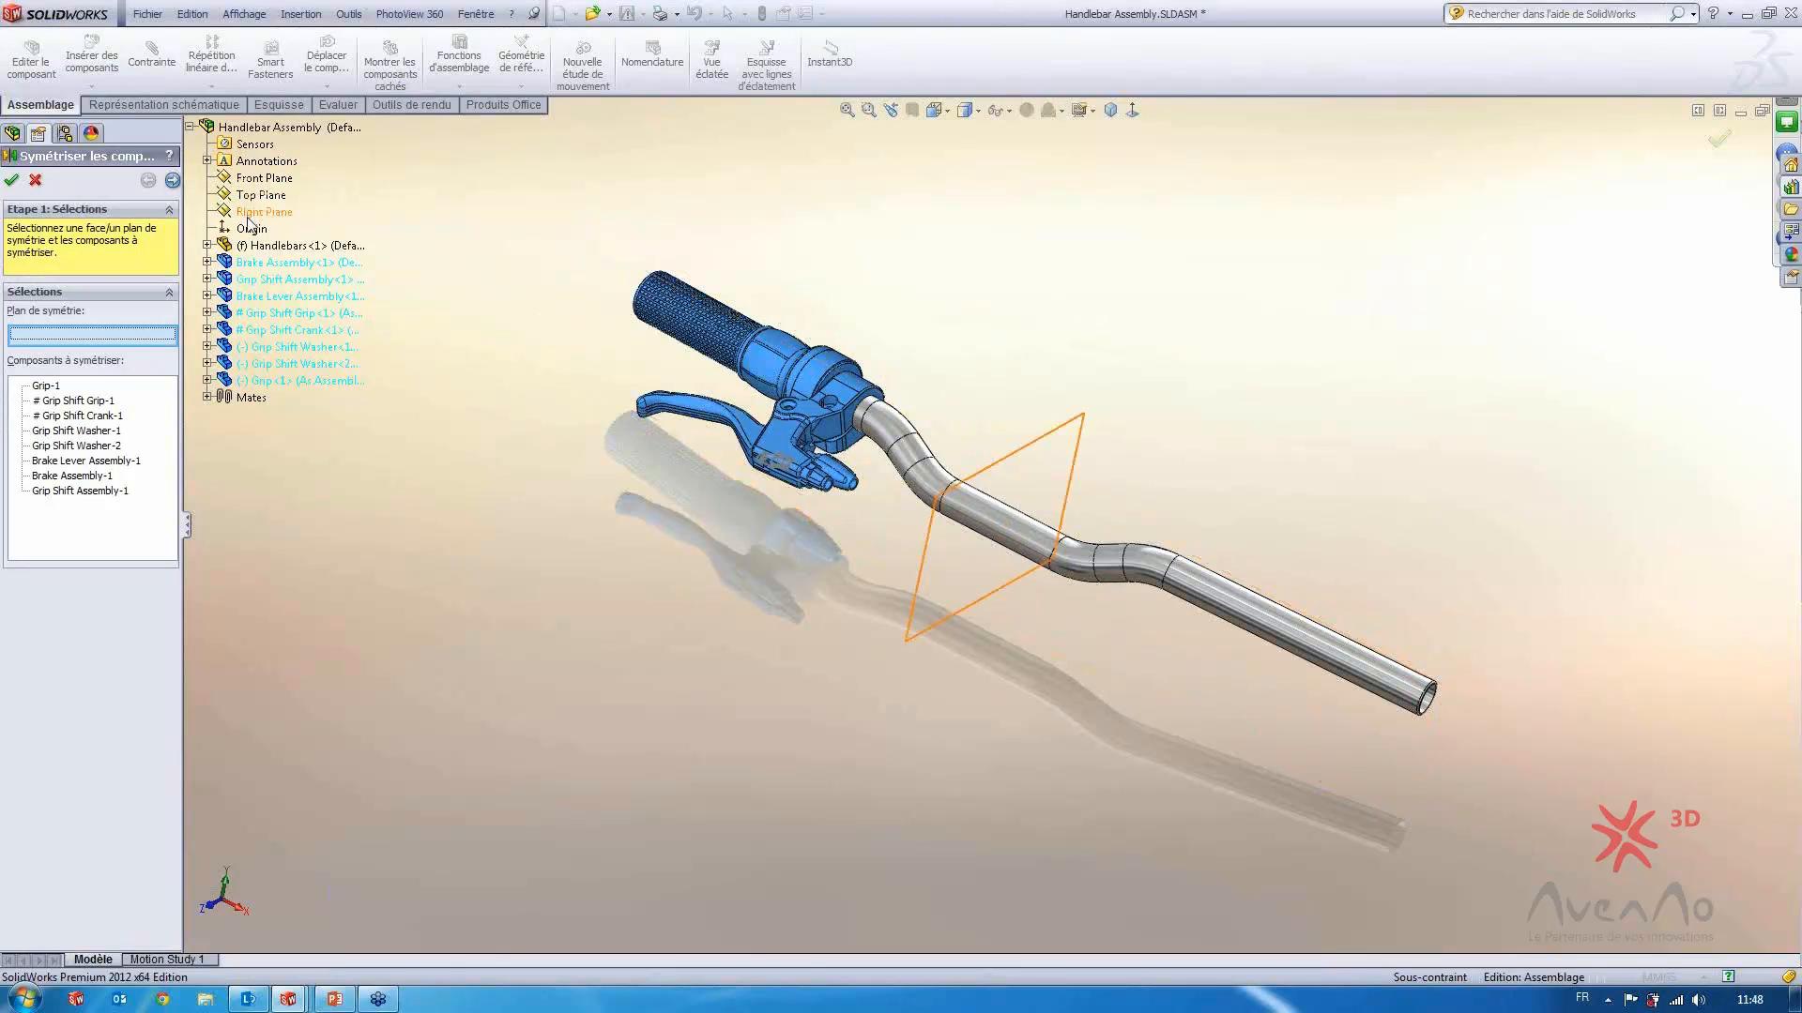
left_click(258, 214)
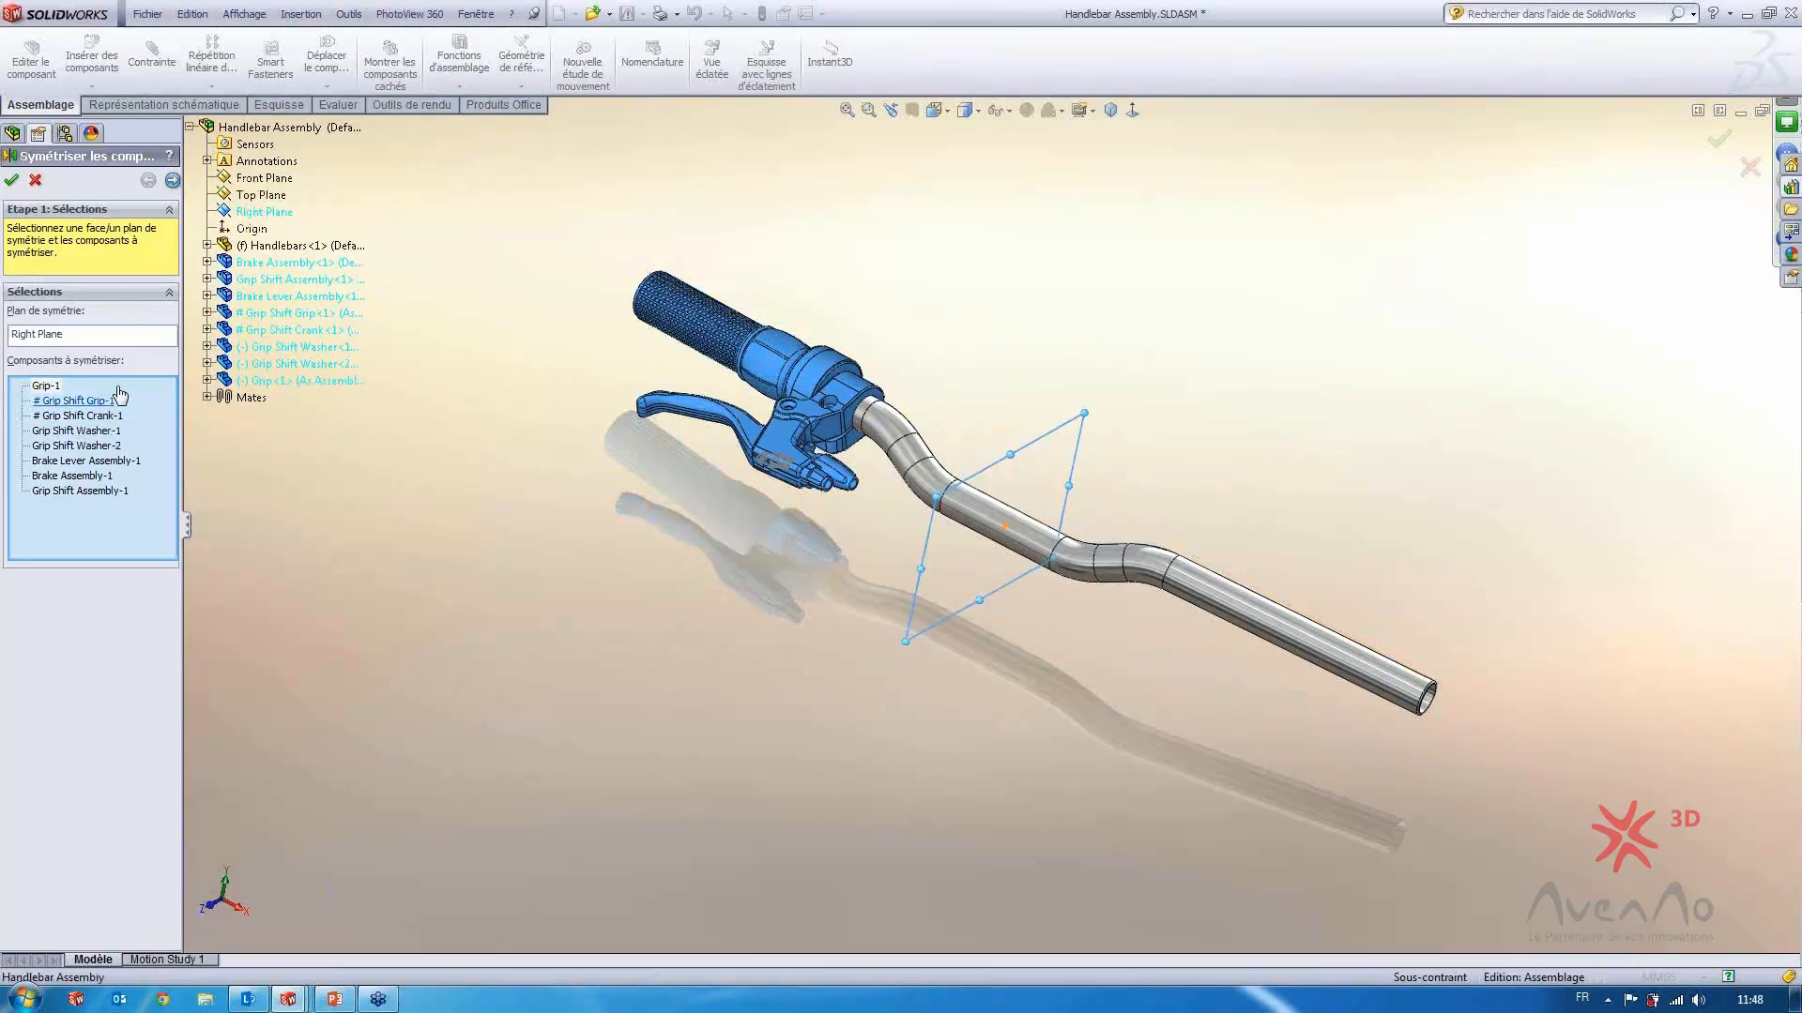
left_click(173, 181)
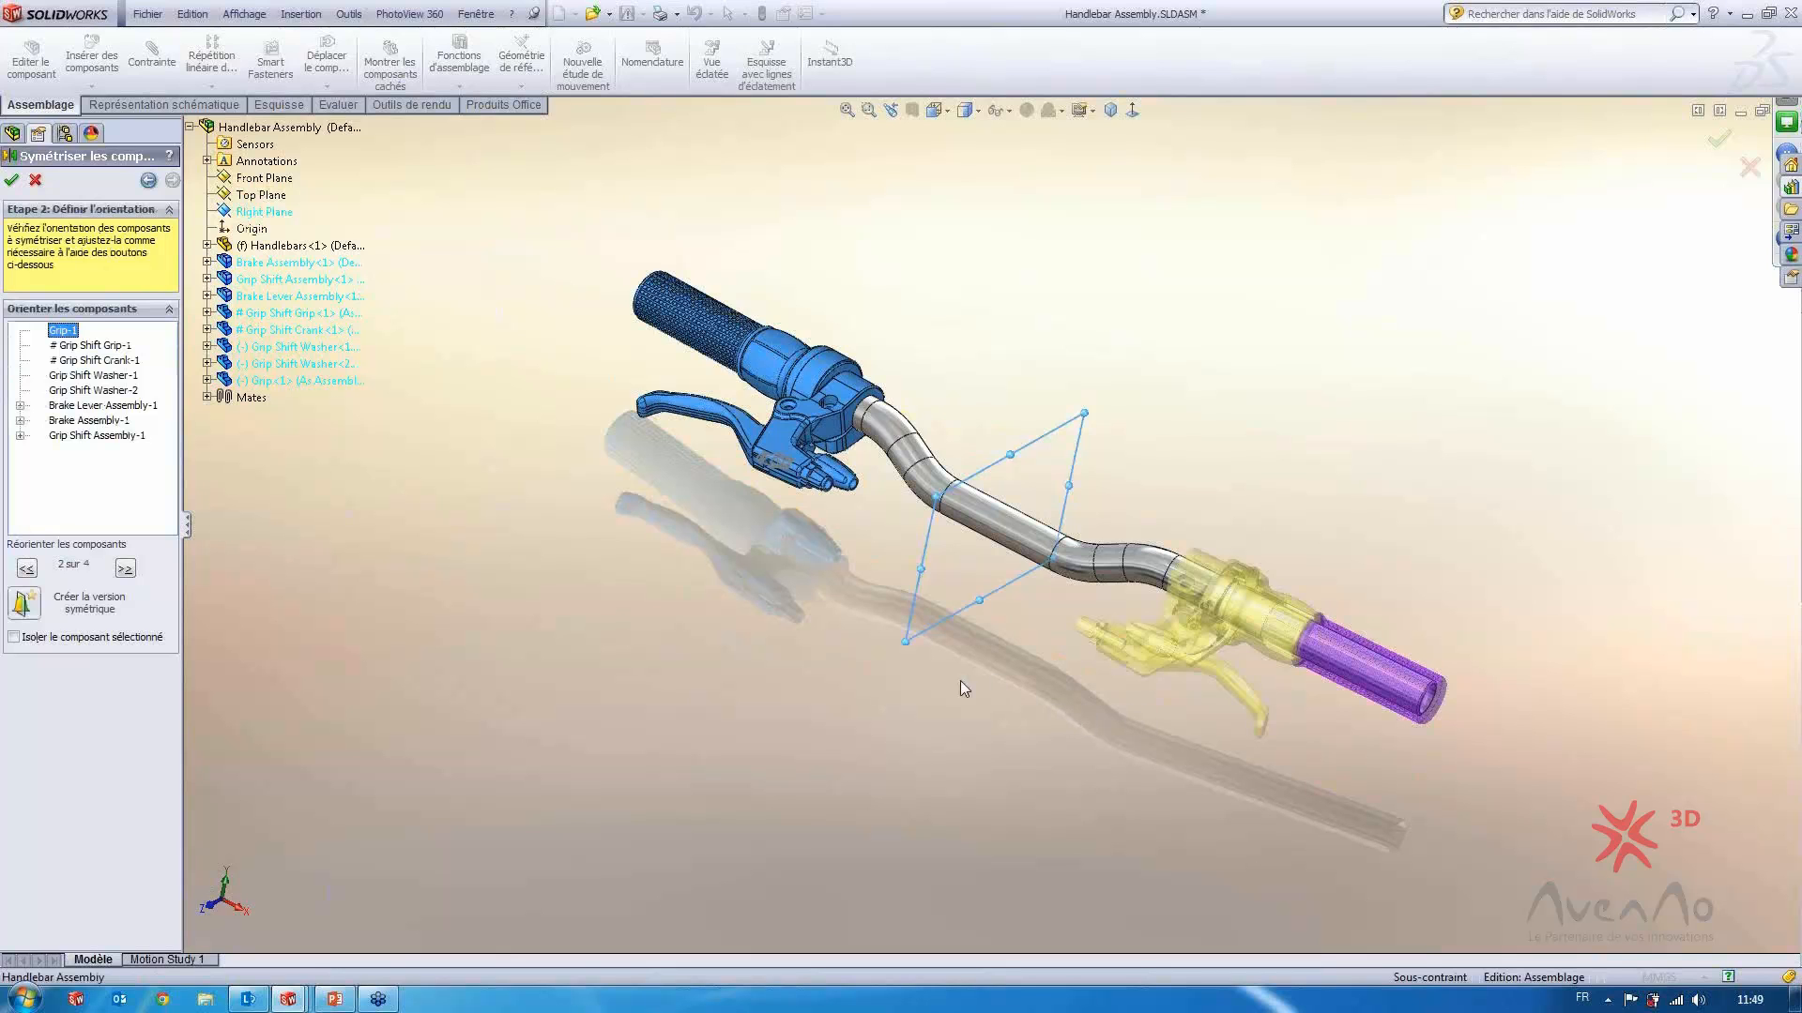
Set Grip Shift Assembly-1, including its child components, to be created as an opposite-hand version in the mirror
middle_click_drag(1043, 701, 1087, 481)
scroll(1223, 567, "down", 5)
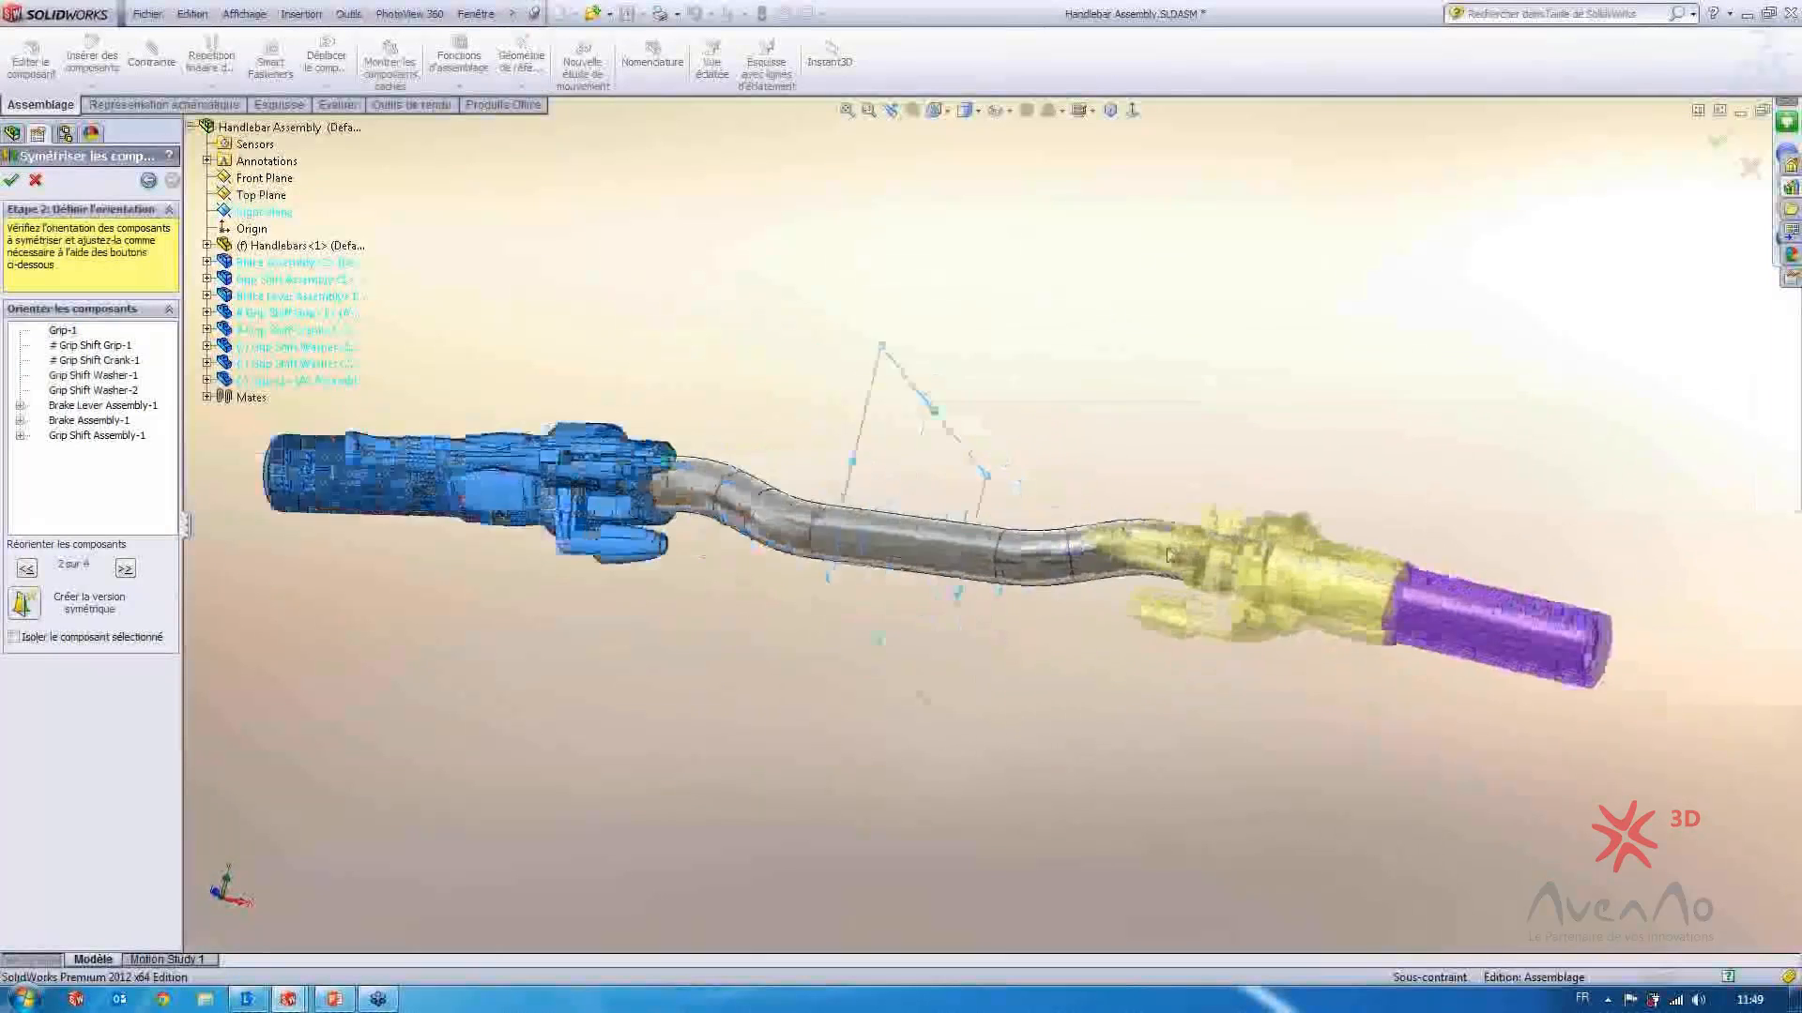
middle_click_drag(1223, 566, 1246, 805)
scroll(1408, 623, "up", 5)
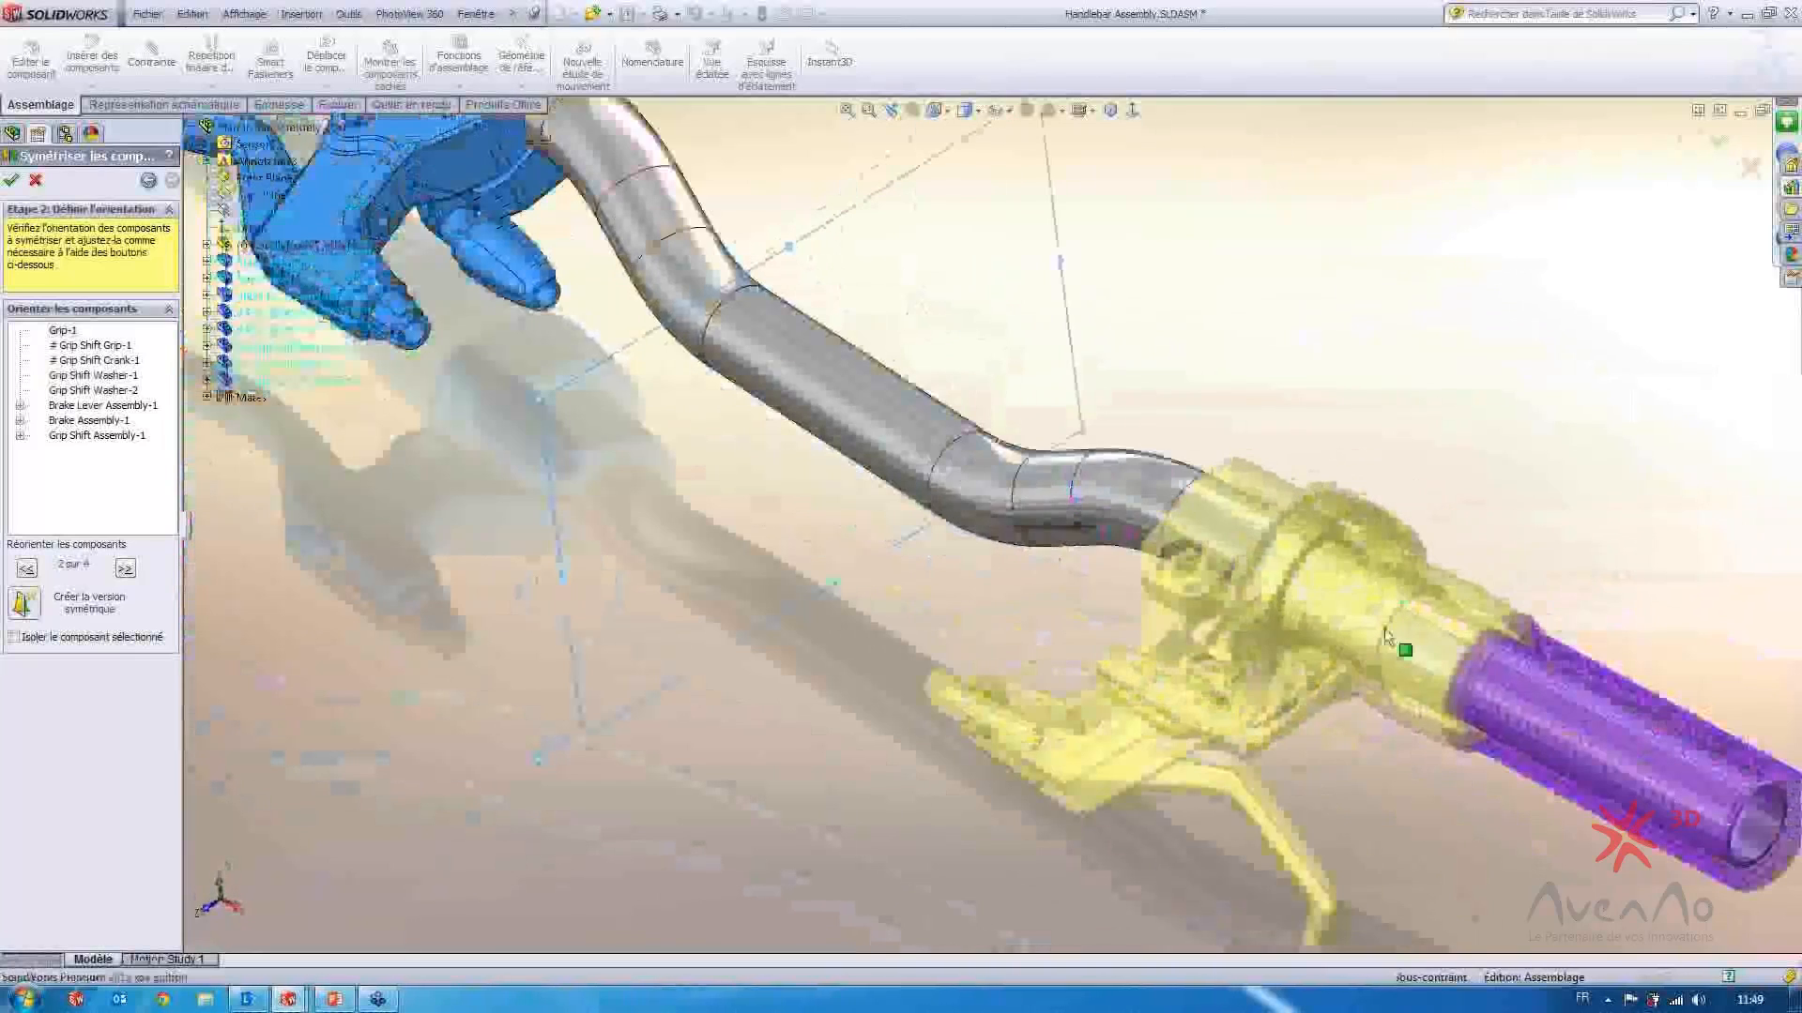
middle_click_drag(1407, 623, 1367, 611)
scroll(1367, 610, "up", 1)
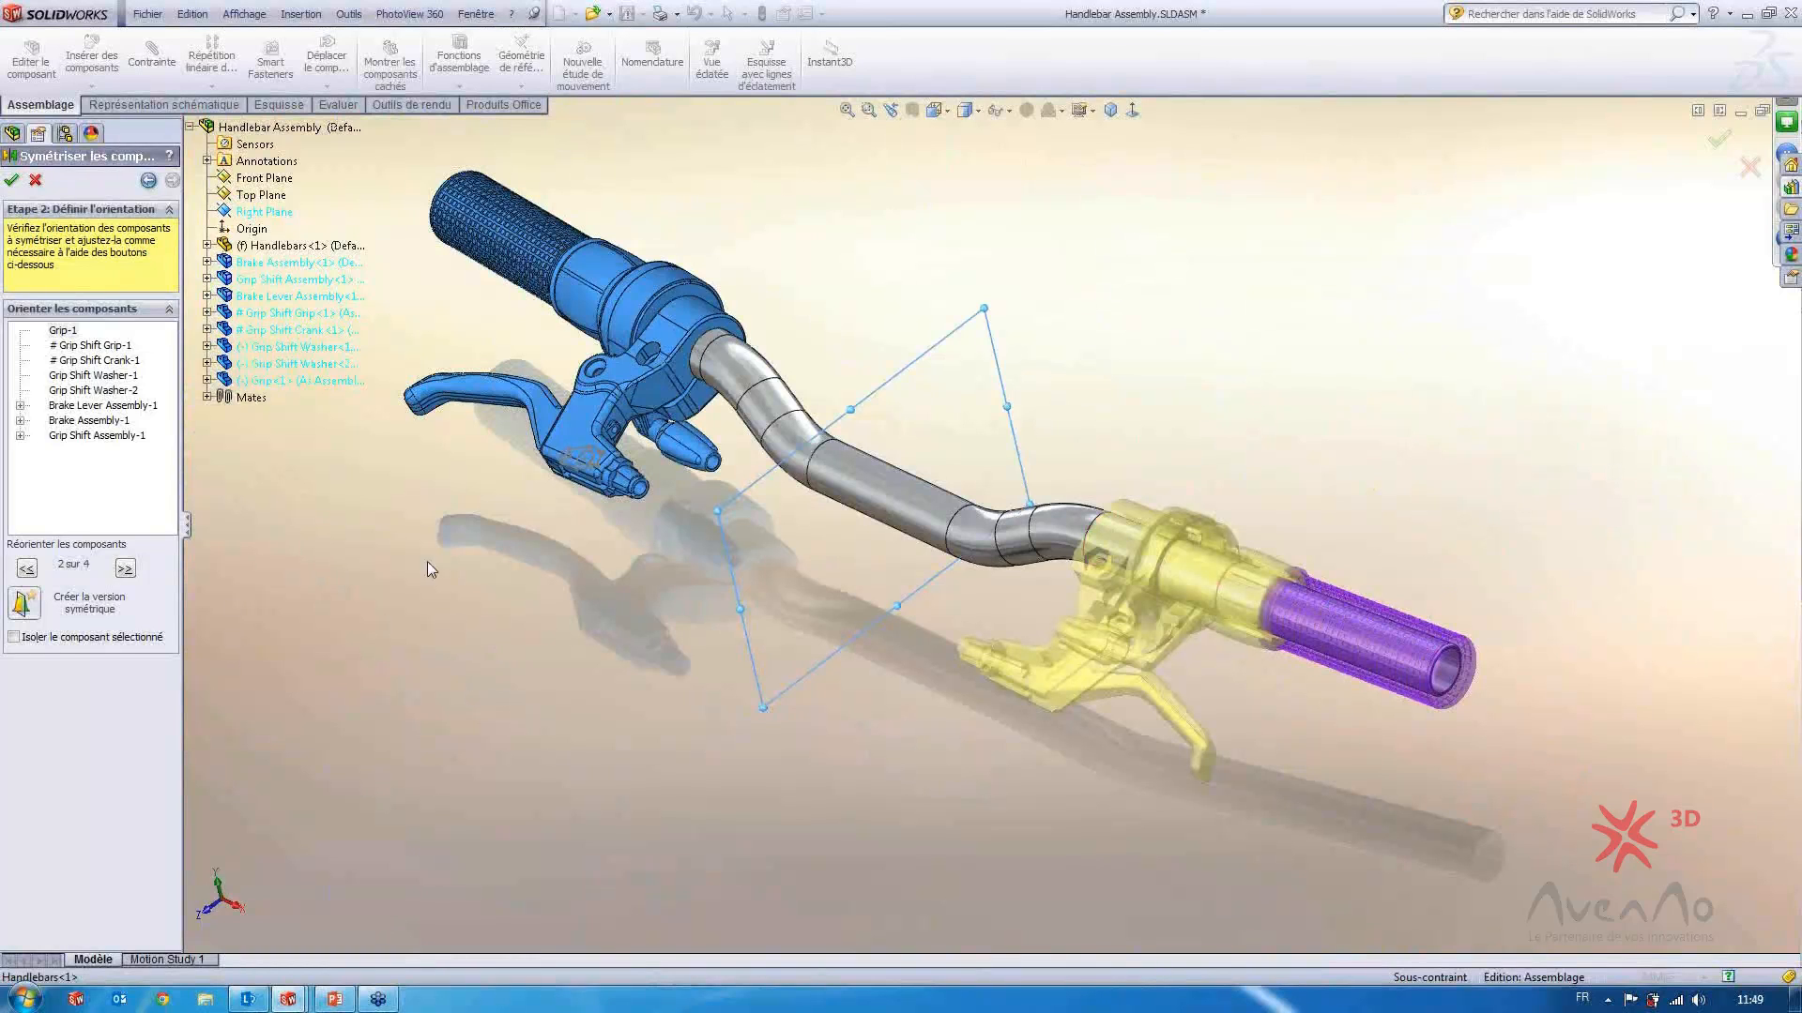
left_click(75, 436)
left_click(19, 435)
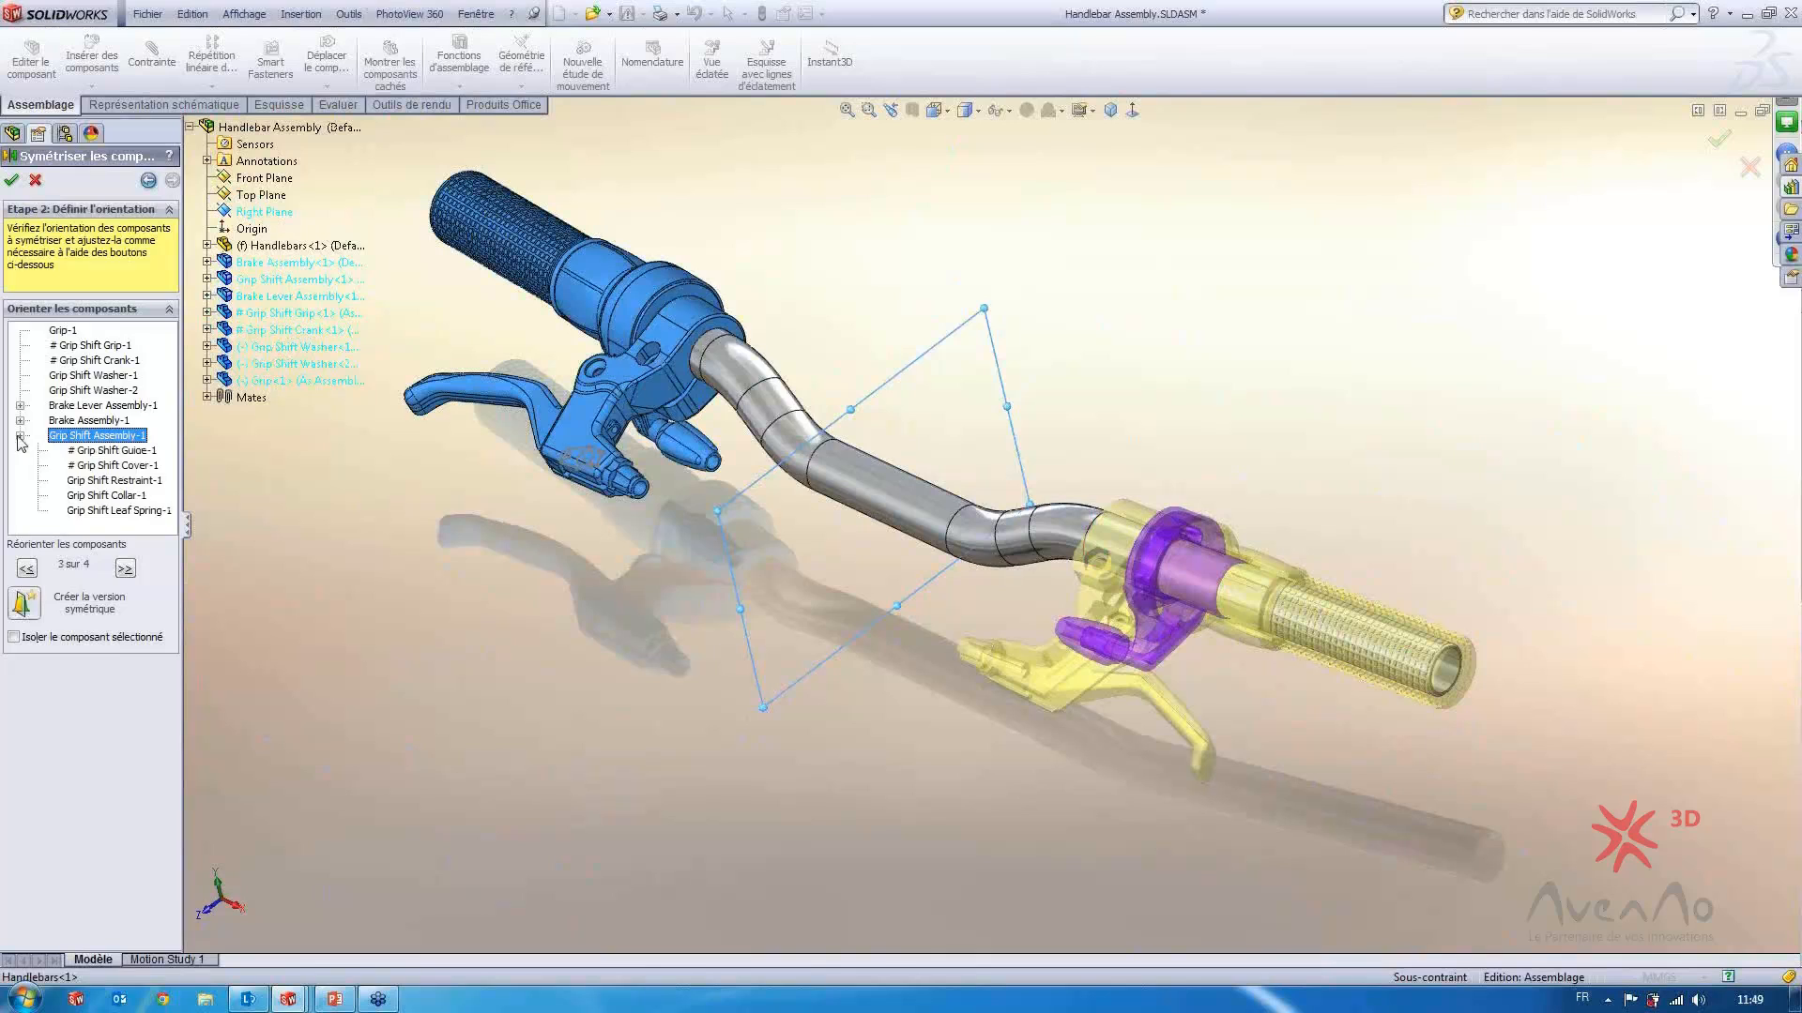
left_click(81, 451)
left_click(90, 466)
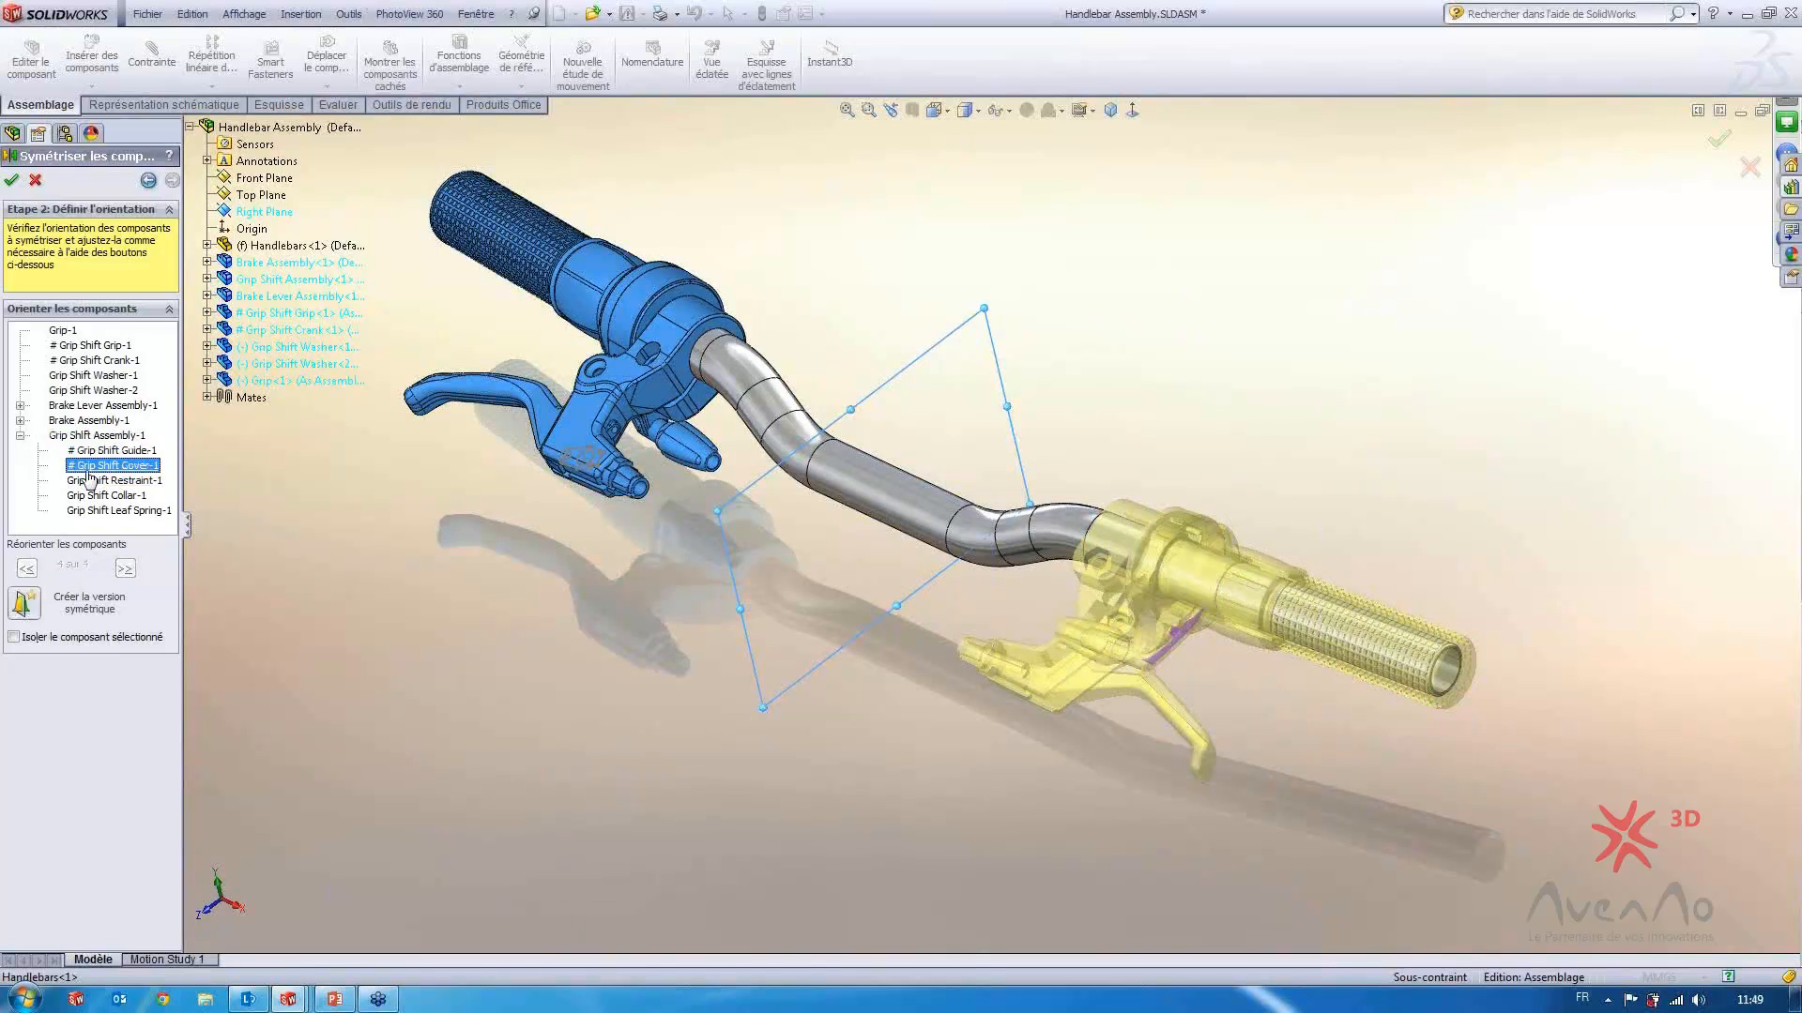
left_click(94, 437)
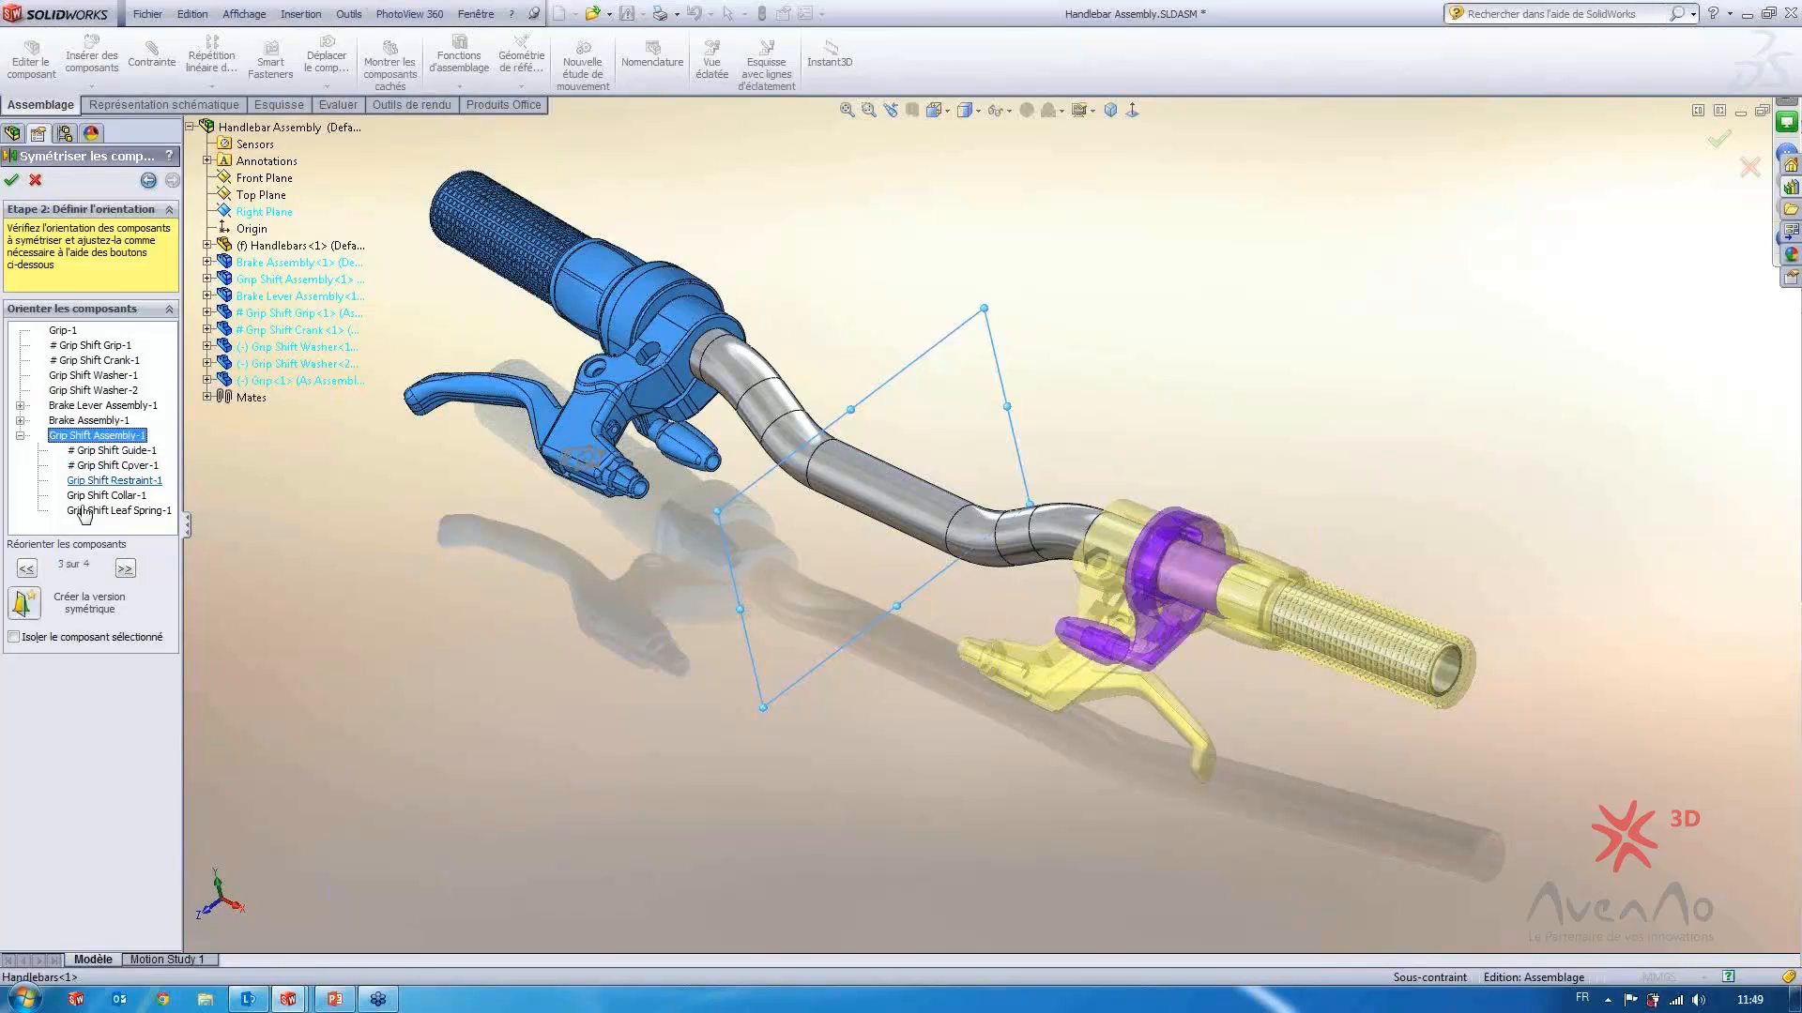
left_click(26, 604)
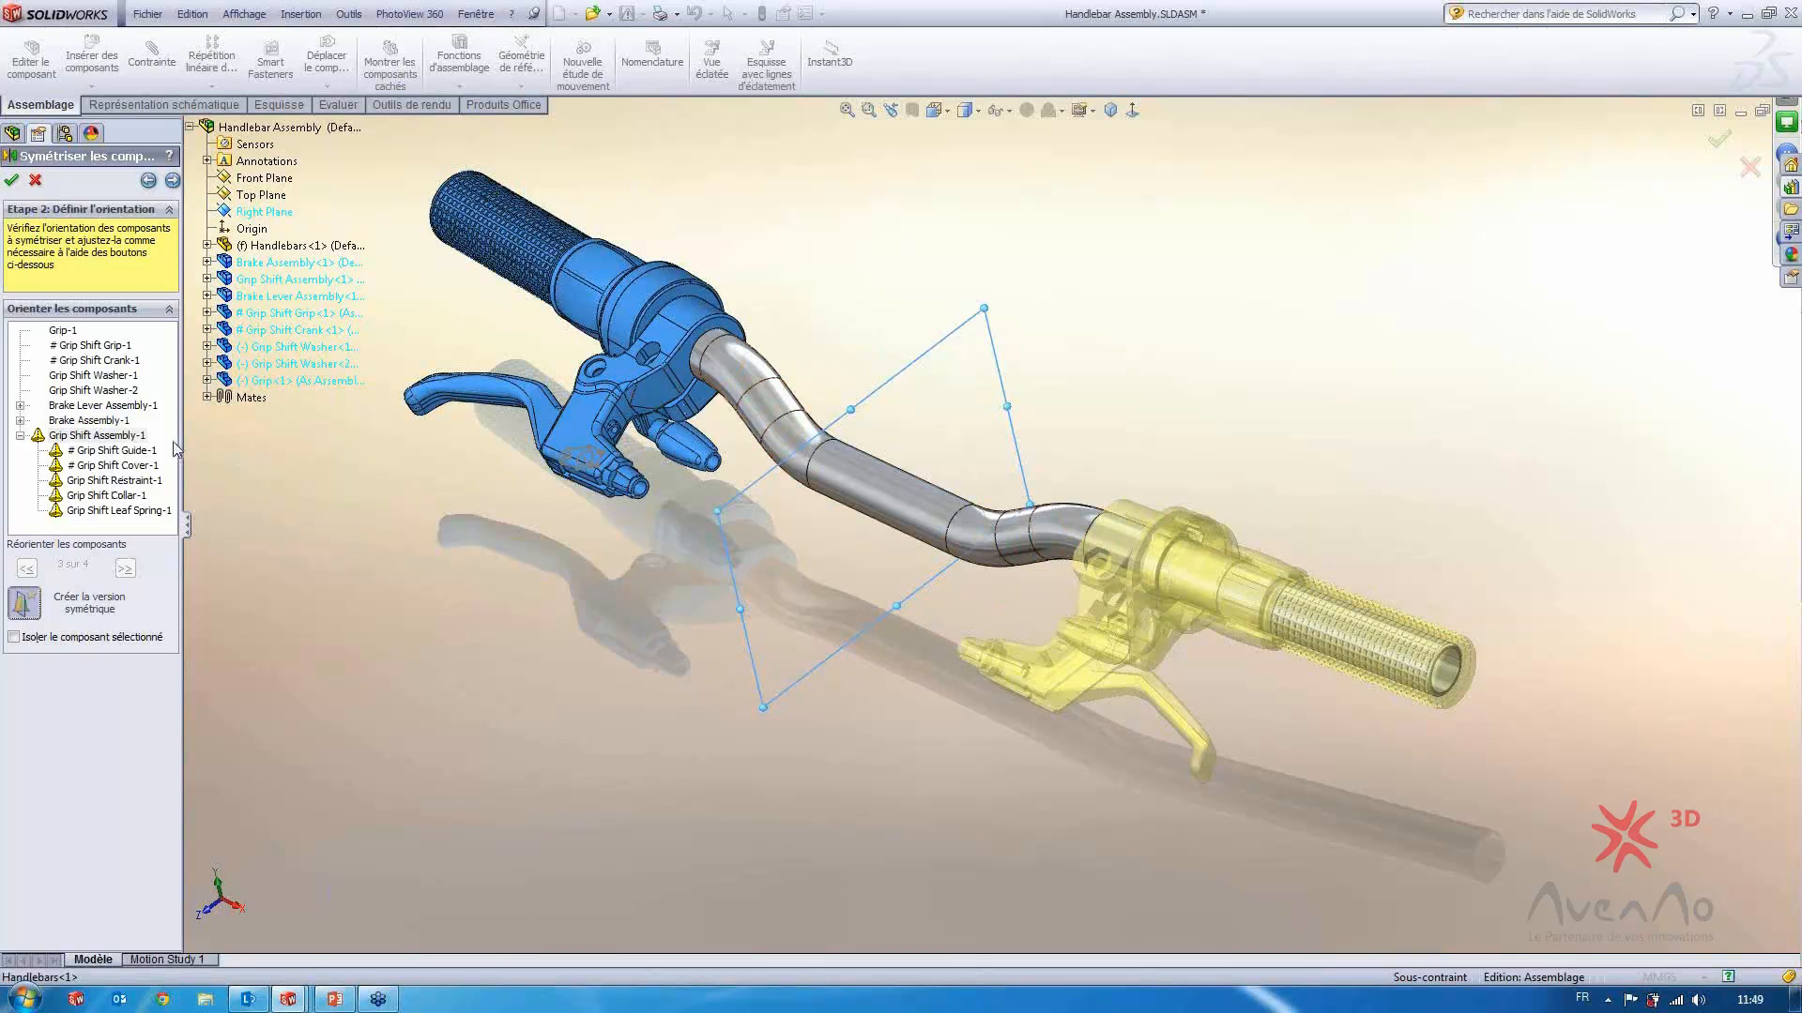
Set only the Brake Housing-1 part of Brake Assembly-1 to be created as an opposite-hand version
left_click(66, 421)
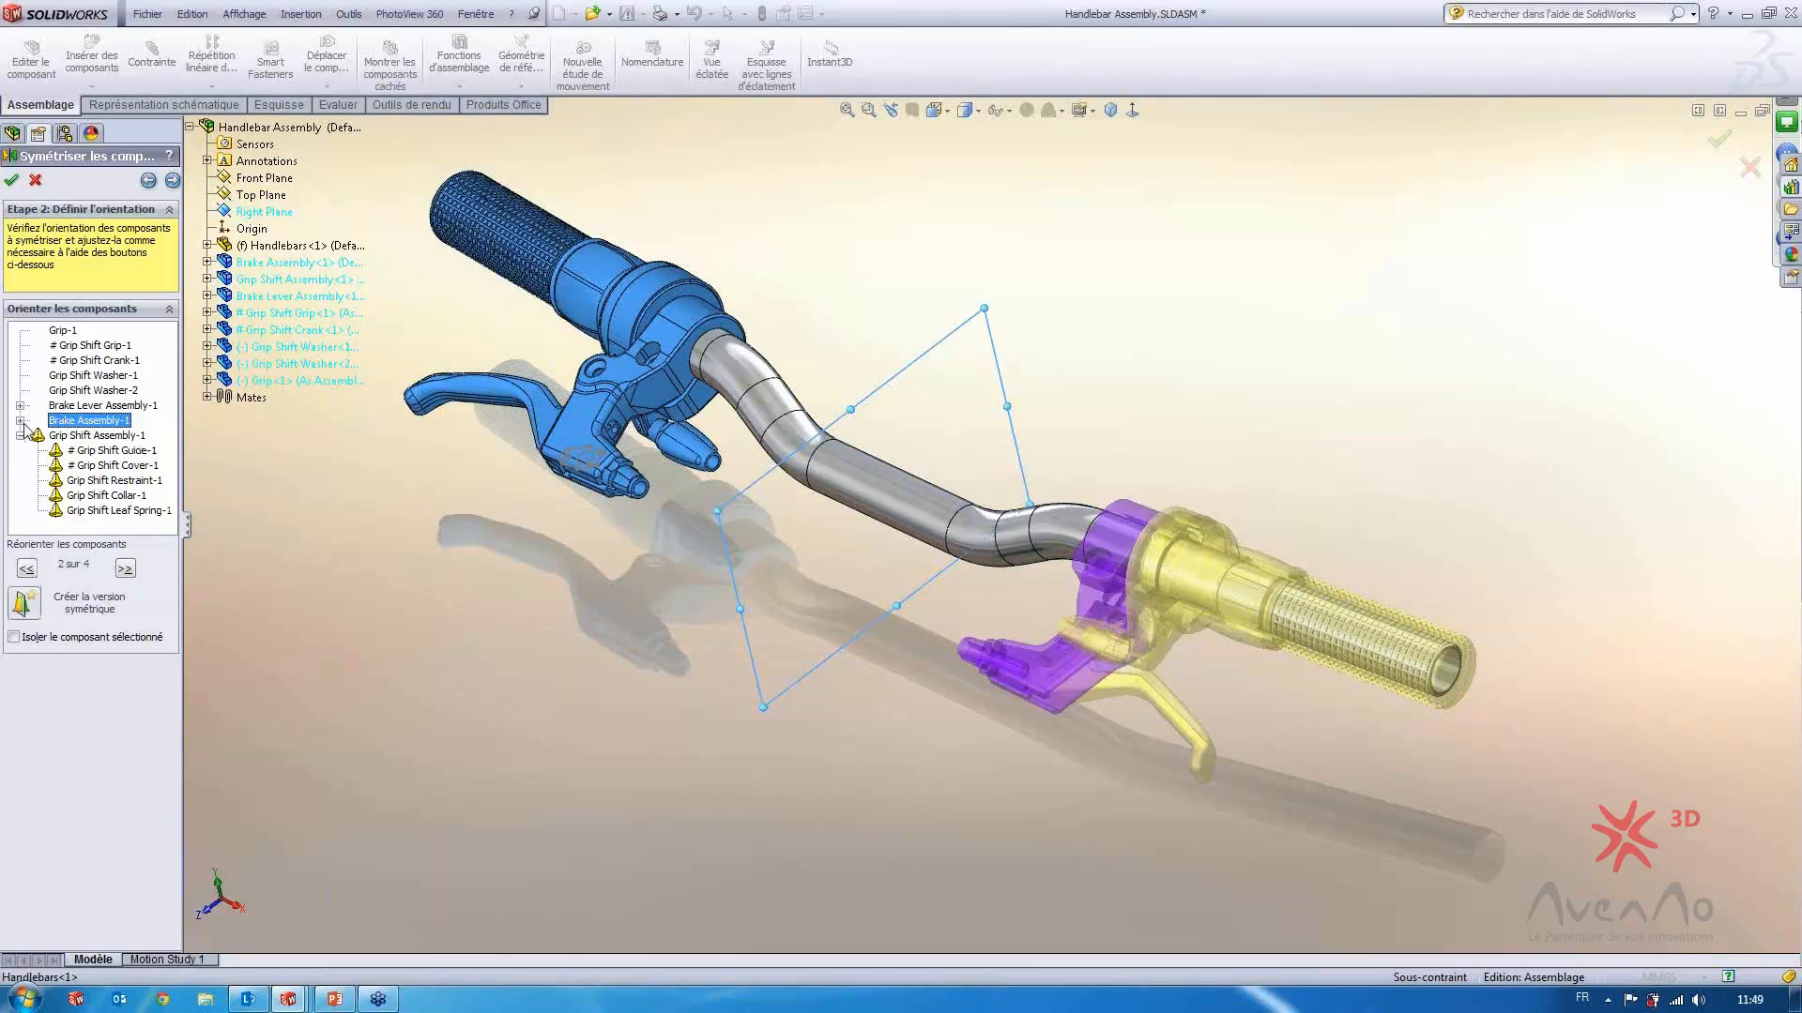
left_click(20, 421)
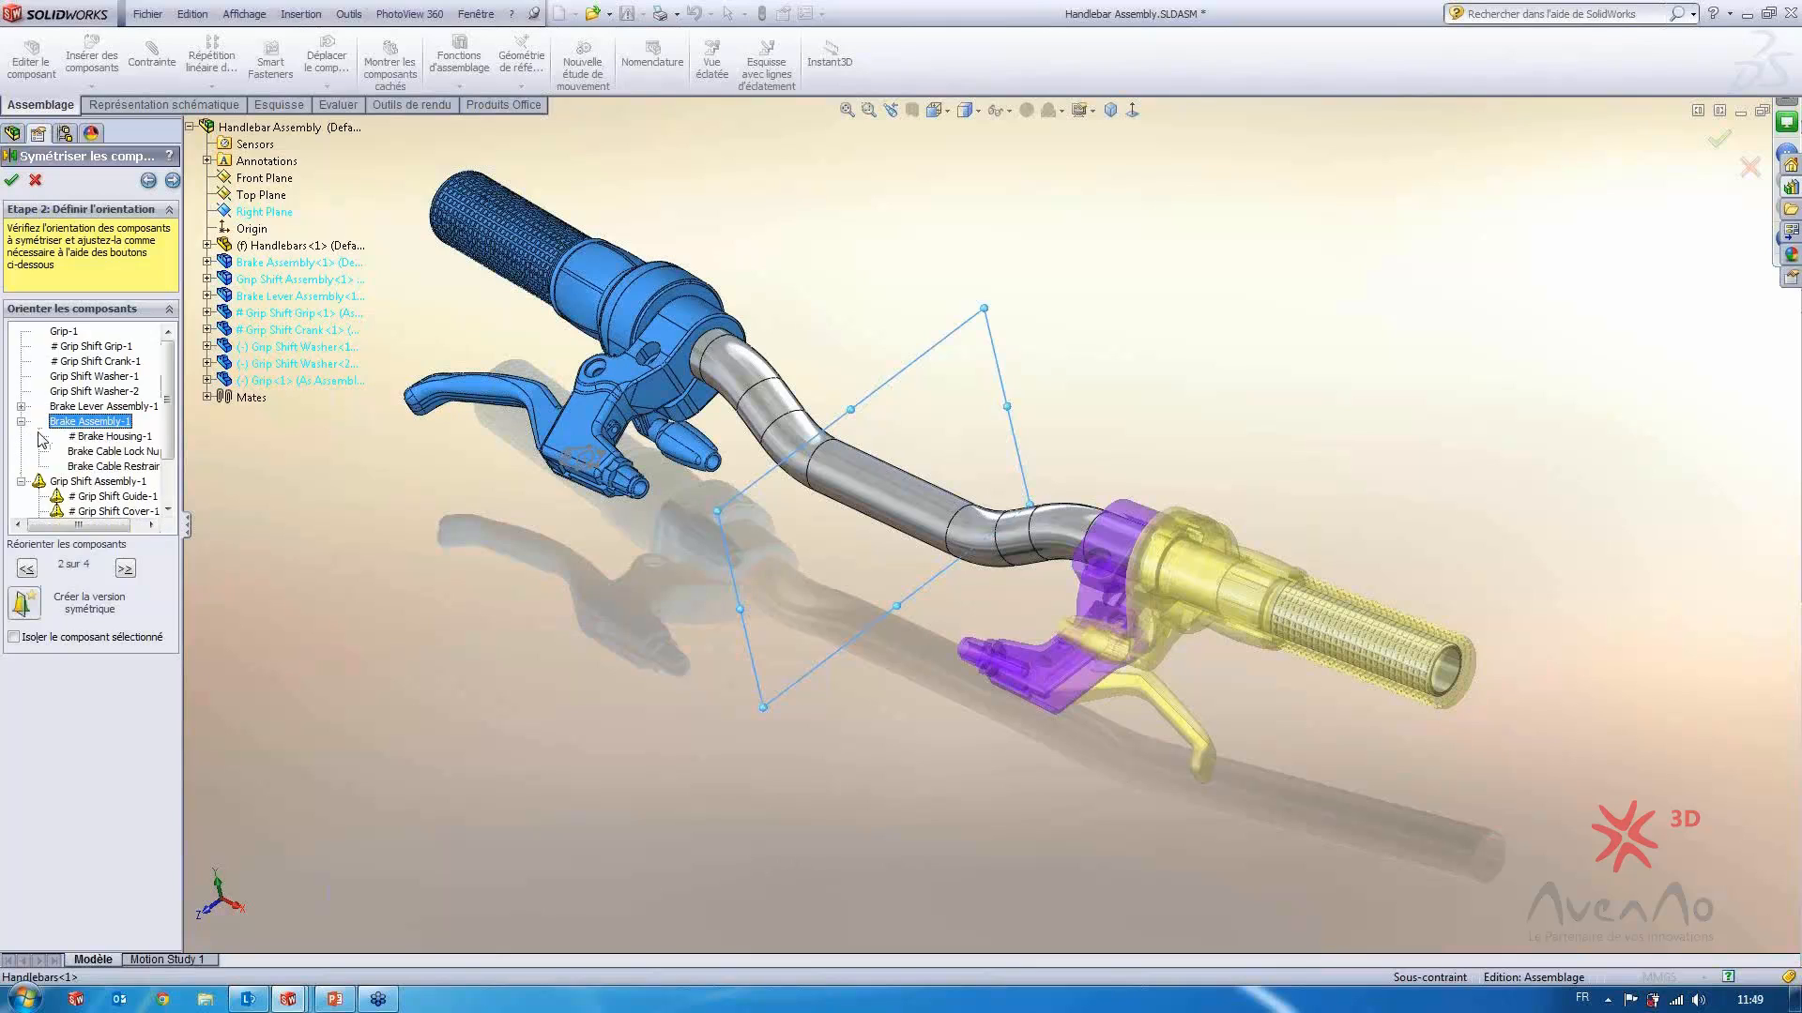
left_click(94, 452)
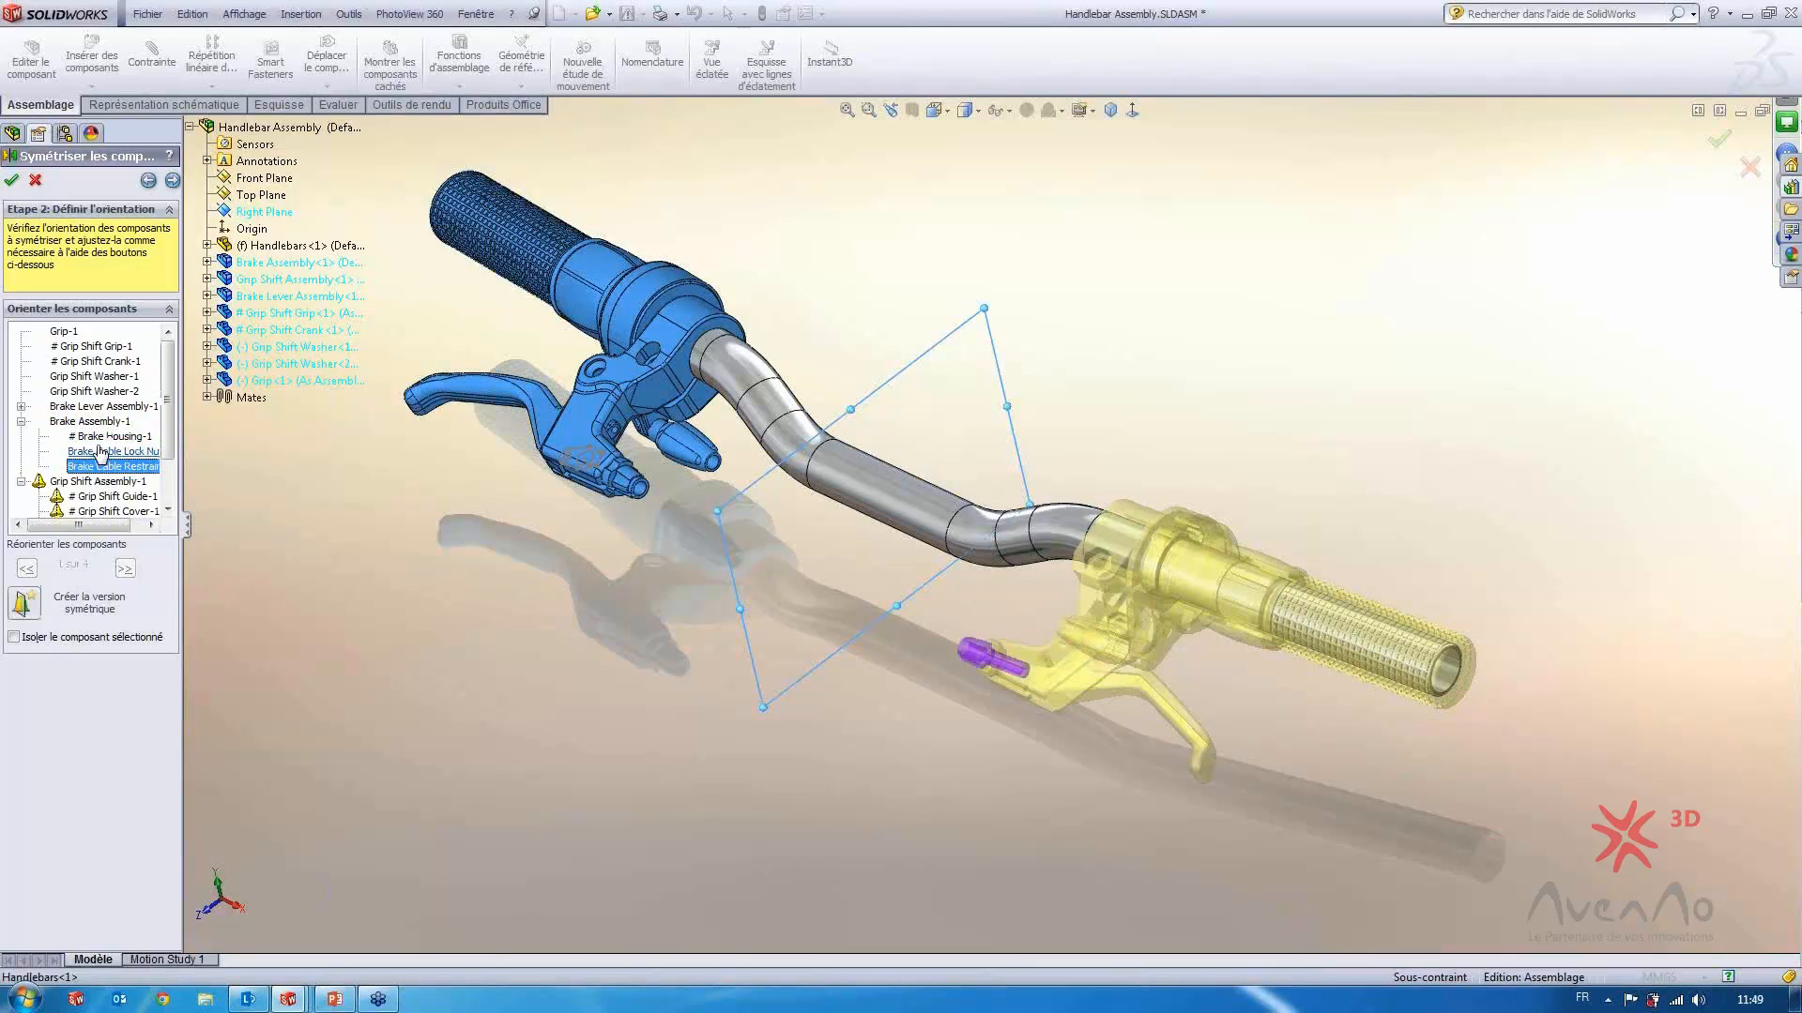
left_click(100, 437)
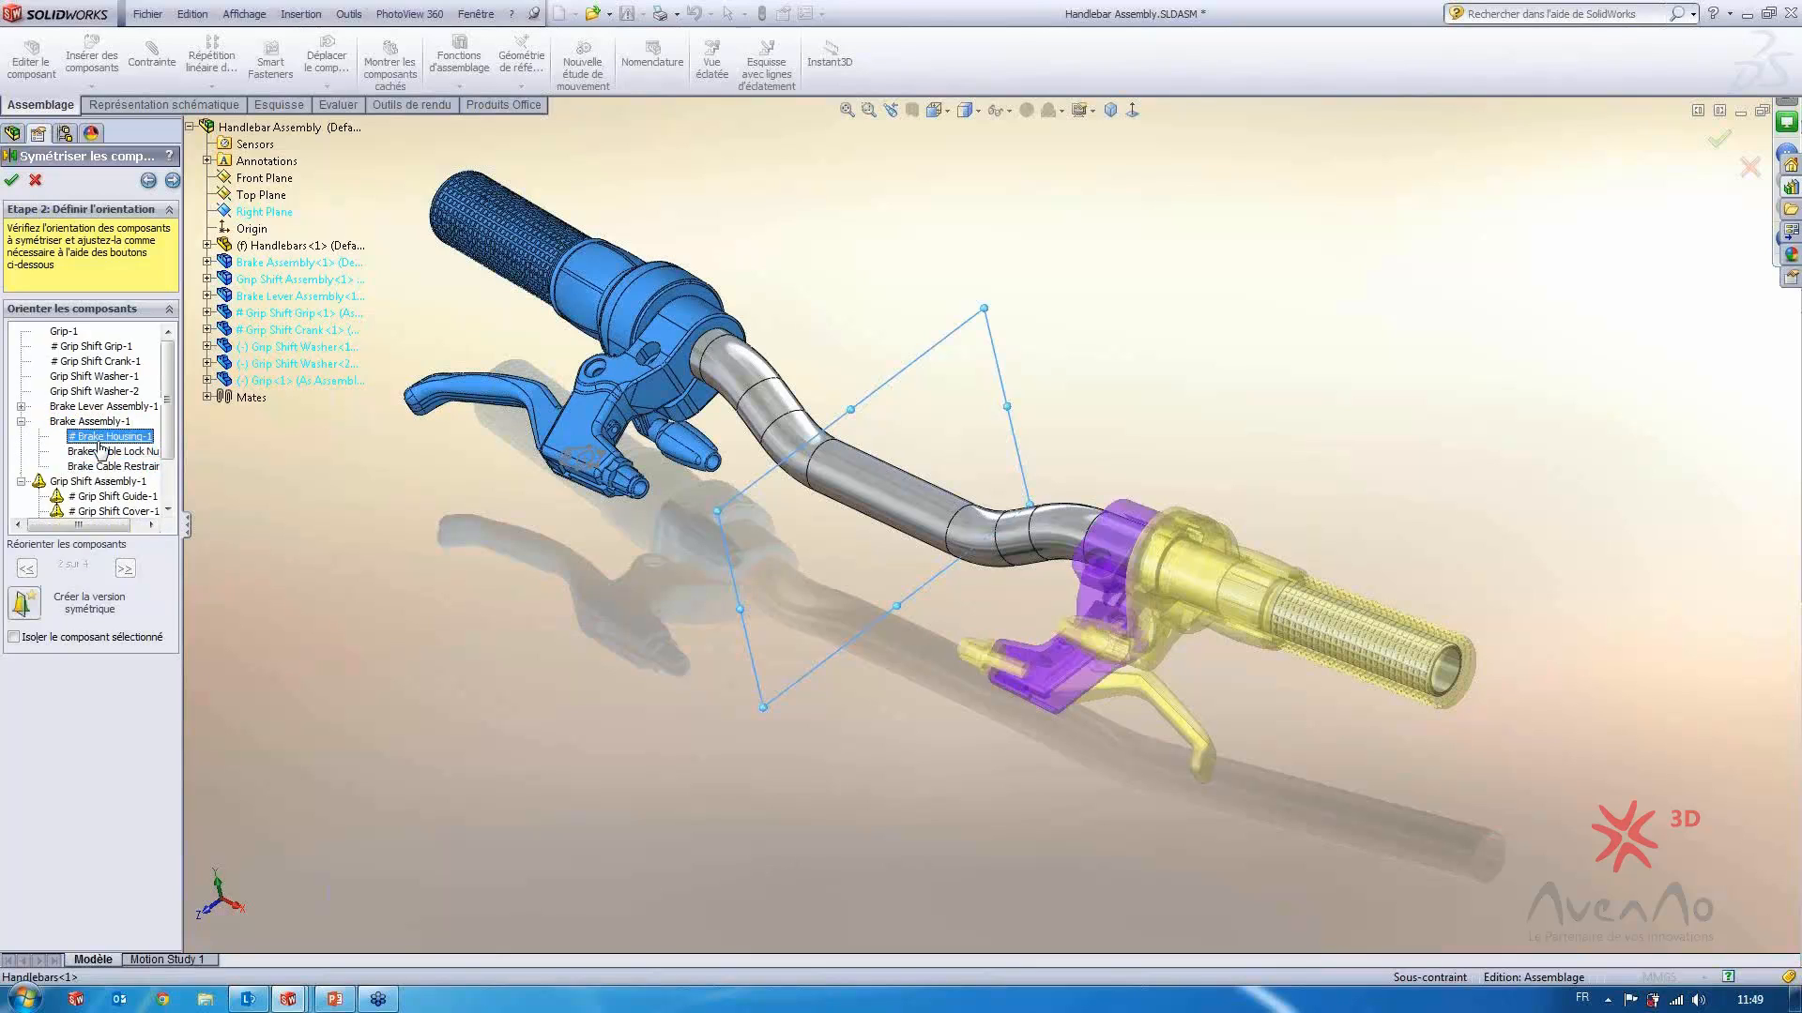
left_click(28, 606)
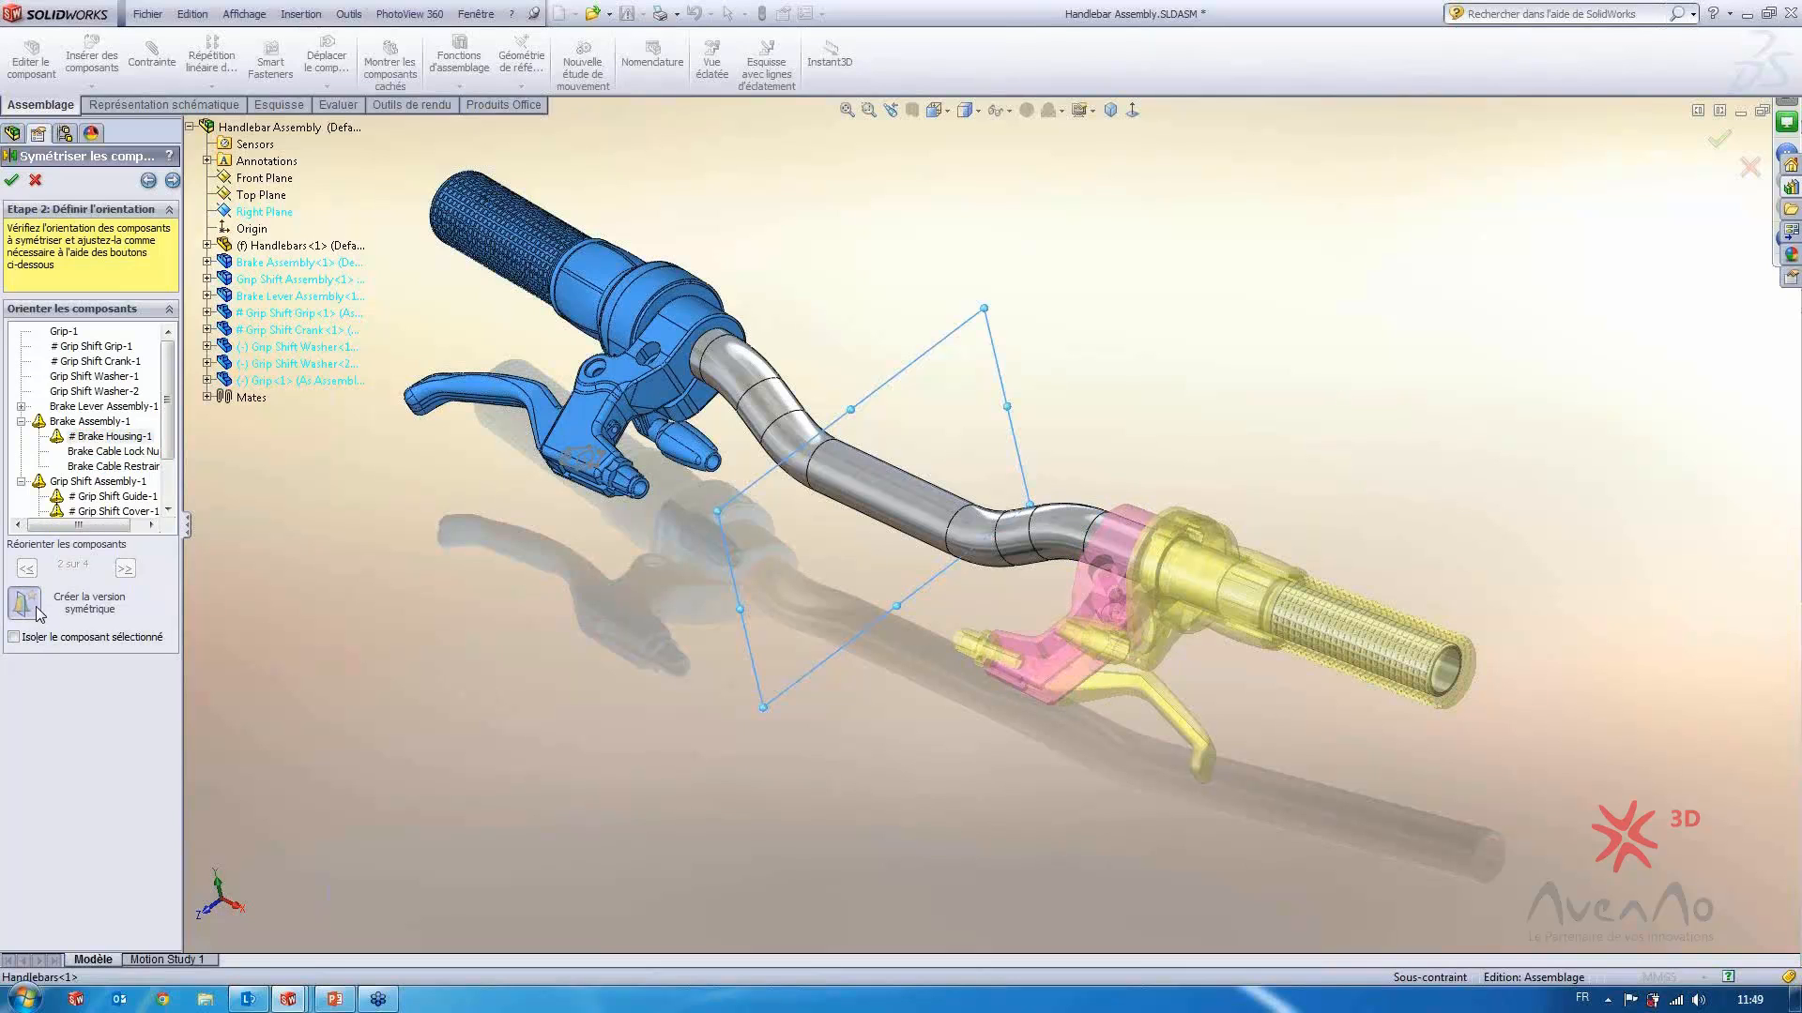
Set Grip-1, Grip Shift Grip-1, Grip Shift Crank-1 and Grip Shift Washer-1 to be created as opposite-hand versions
mouse_move(812, 647)
middle_mouse_down()
mouse_move(819, 485)
mouse_move(905, 475)
mouse_move(794, 525)
mouse_move(815, 648)
middle_mouse_up()
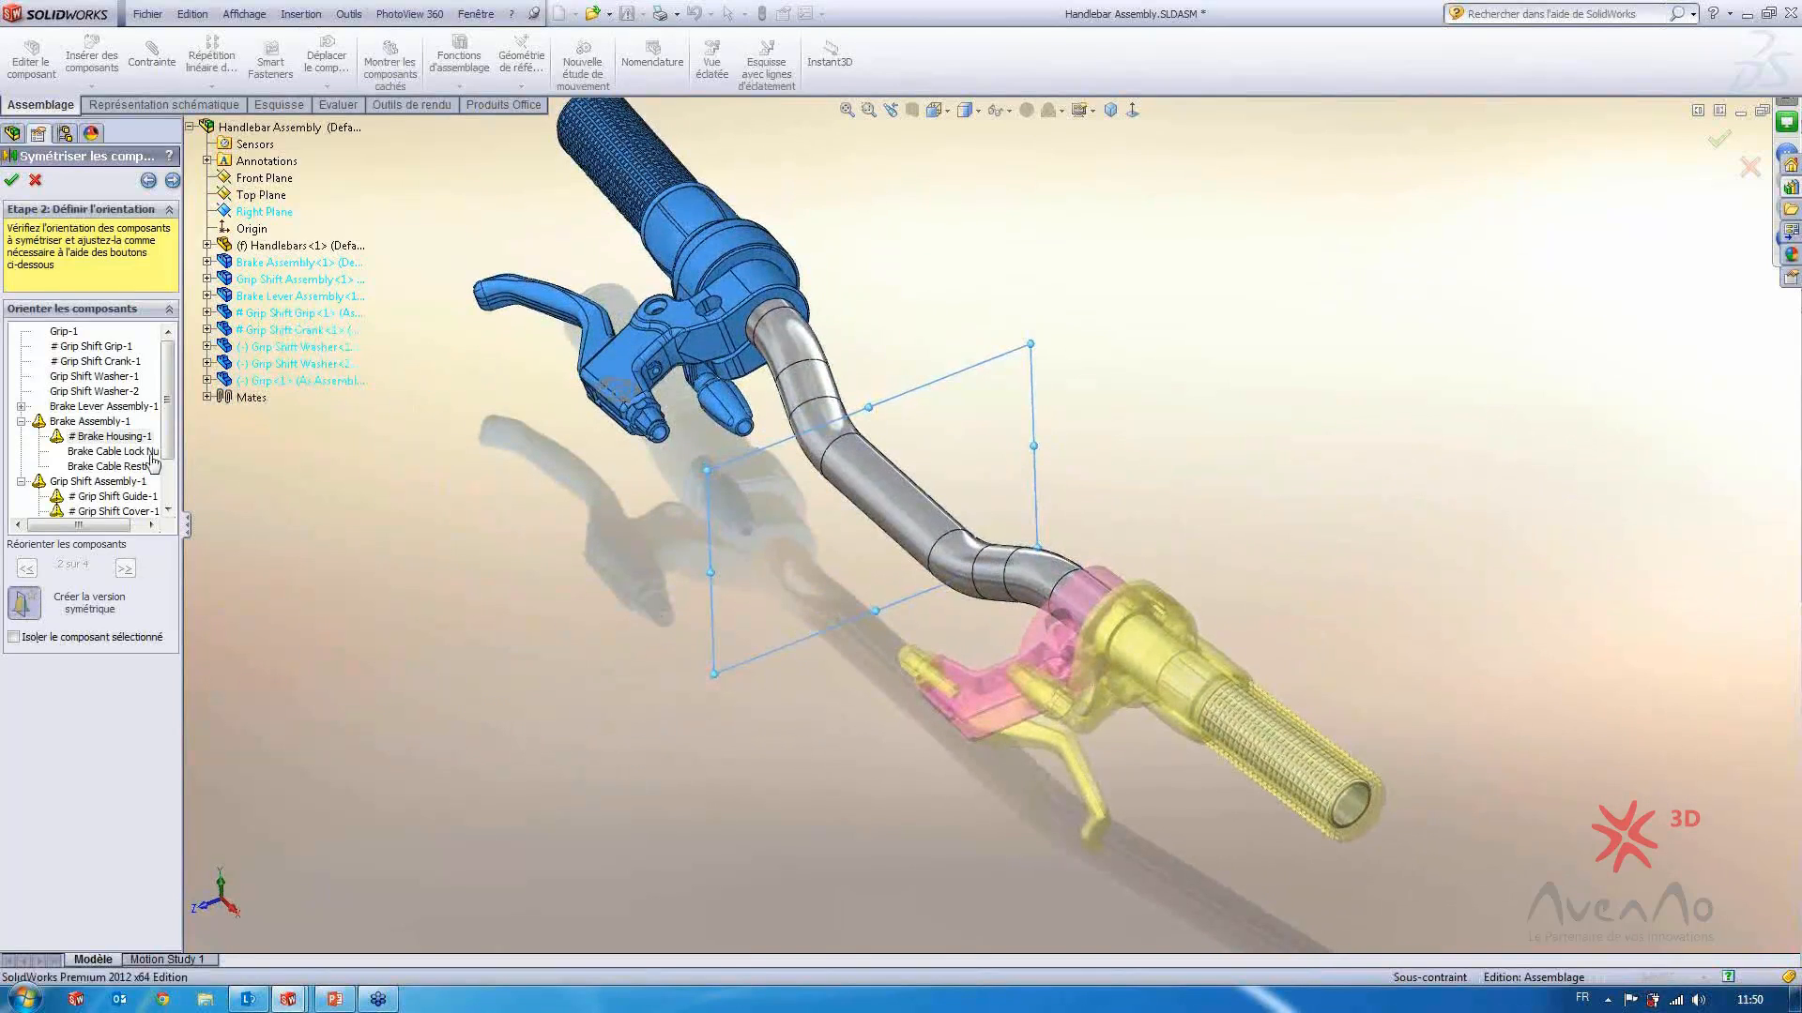
left_click(99, 407)
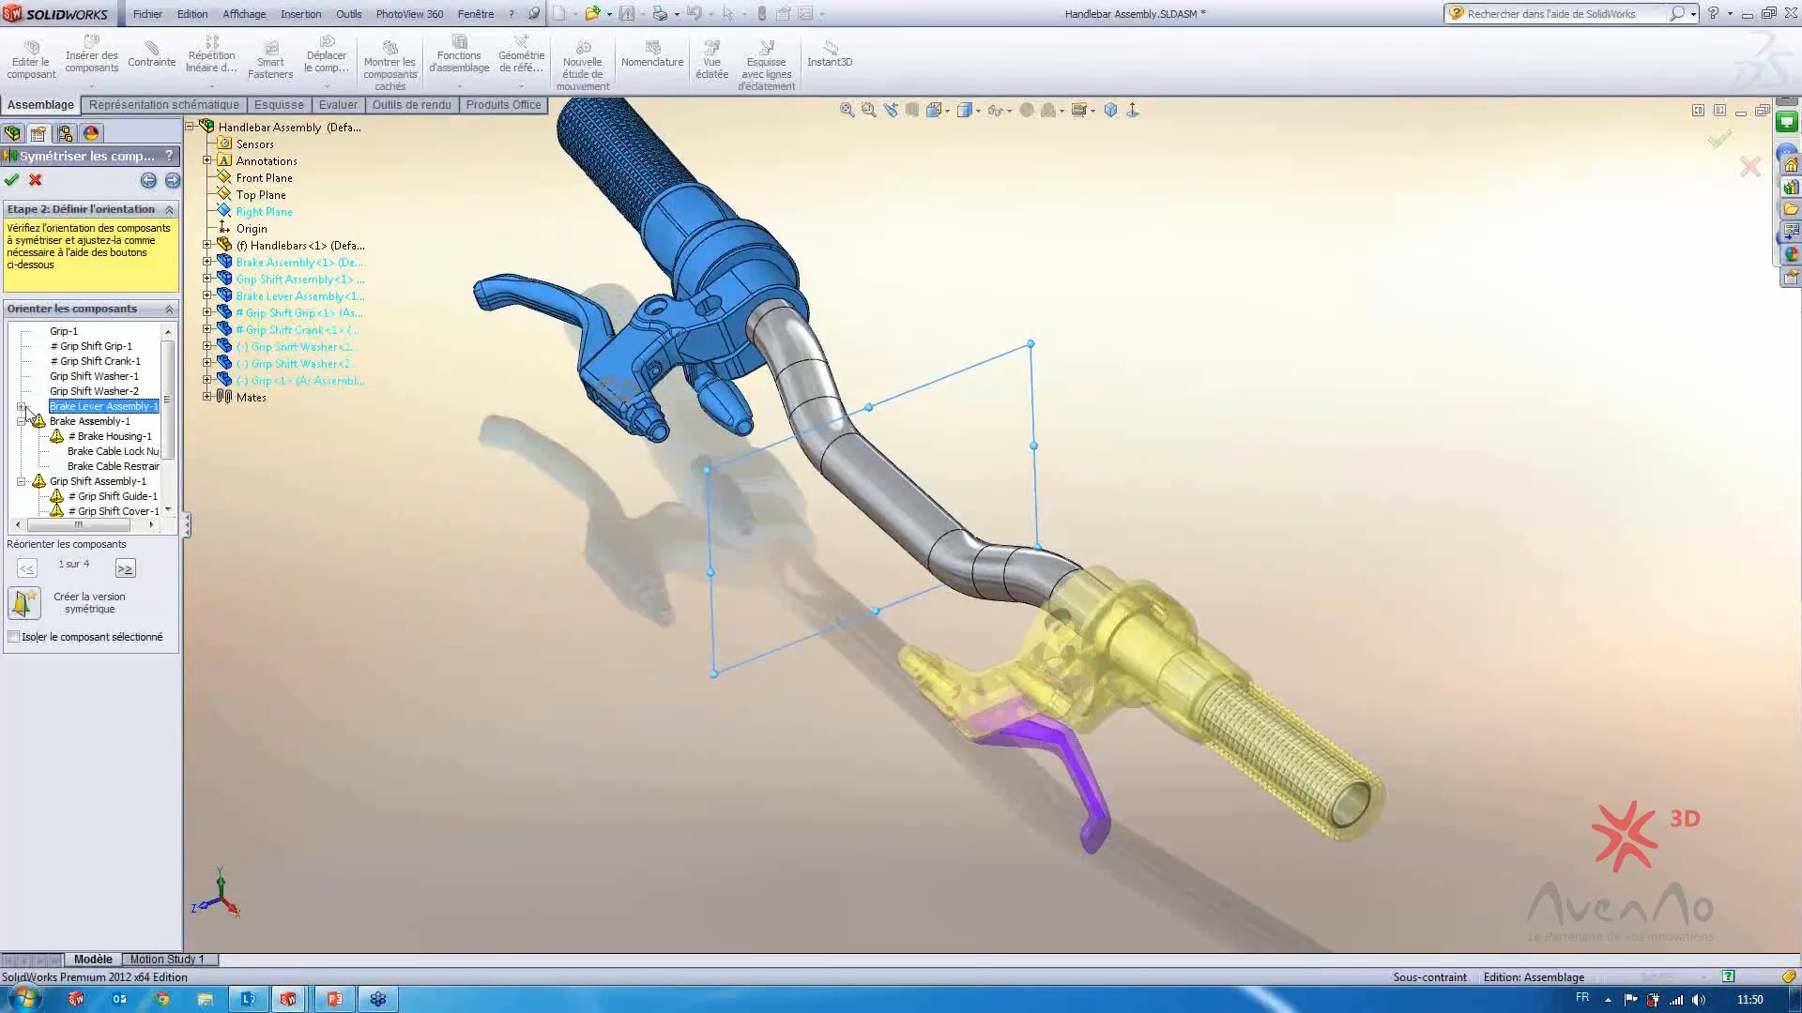
left_click(72, 392)
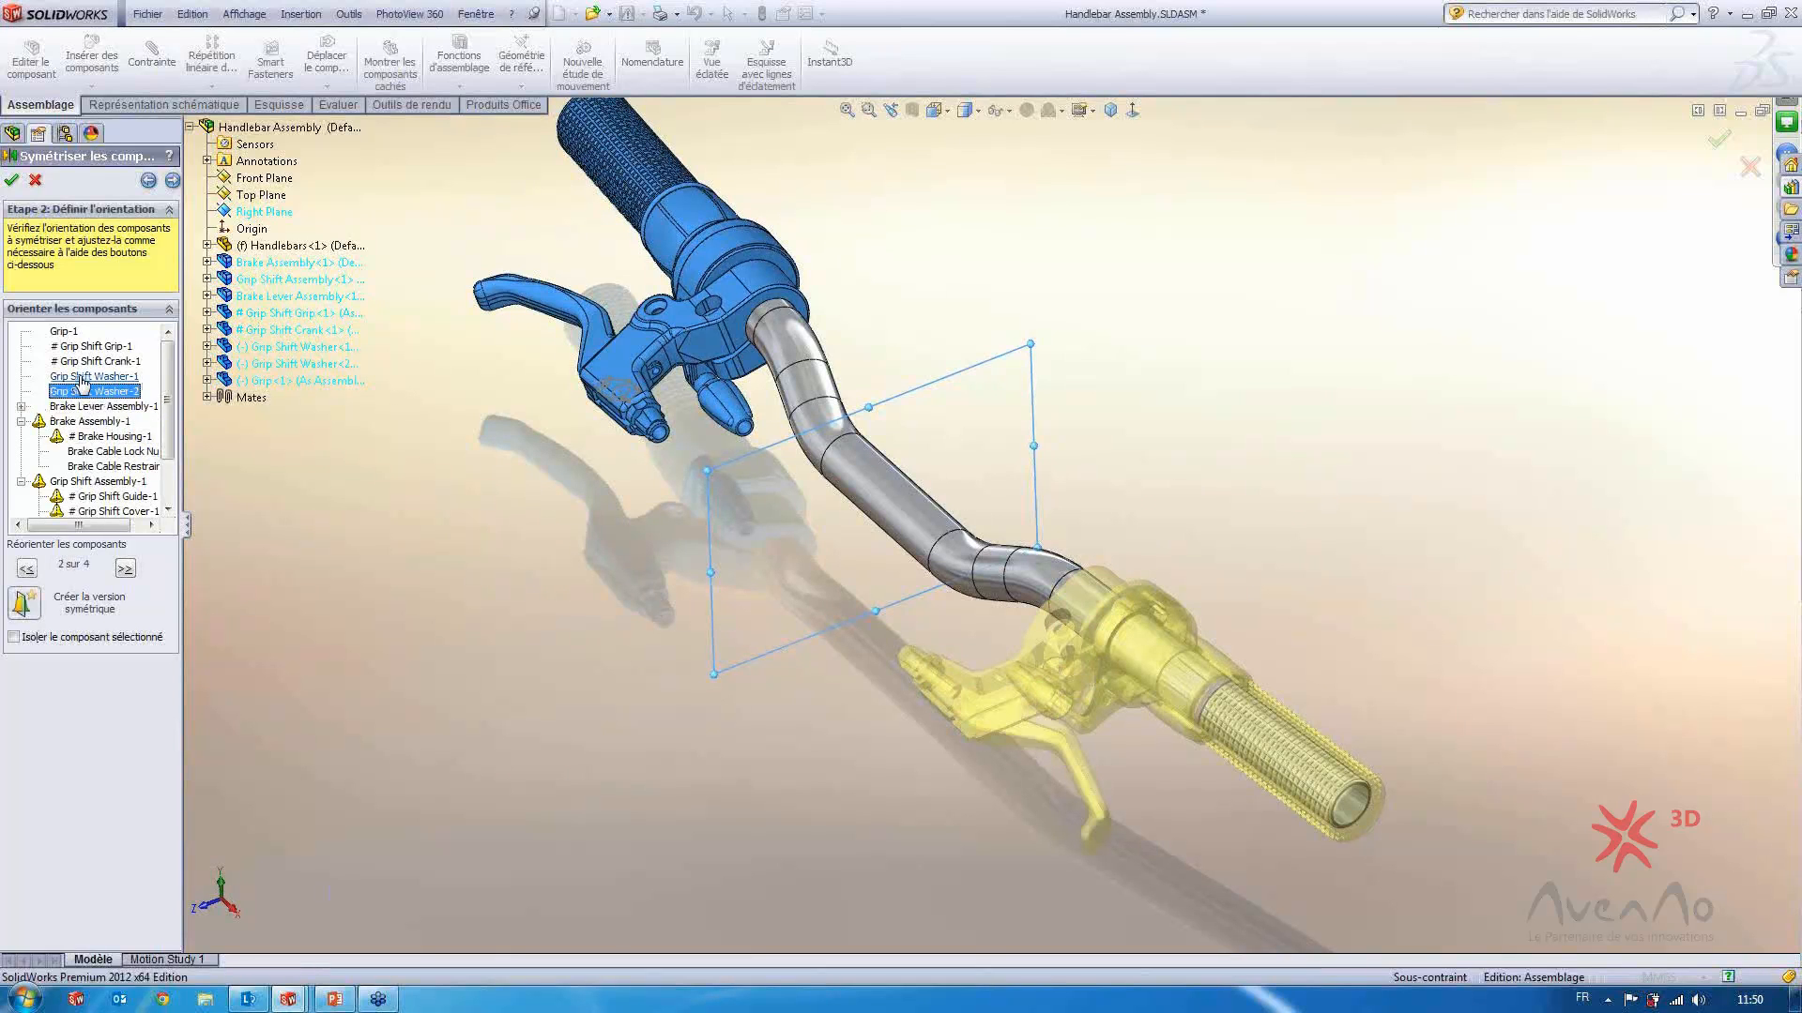
left_click(89, 362)
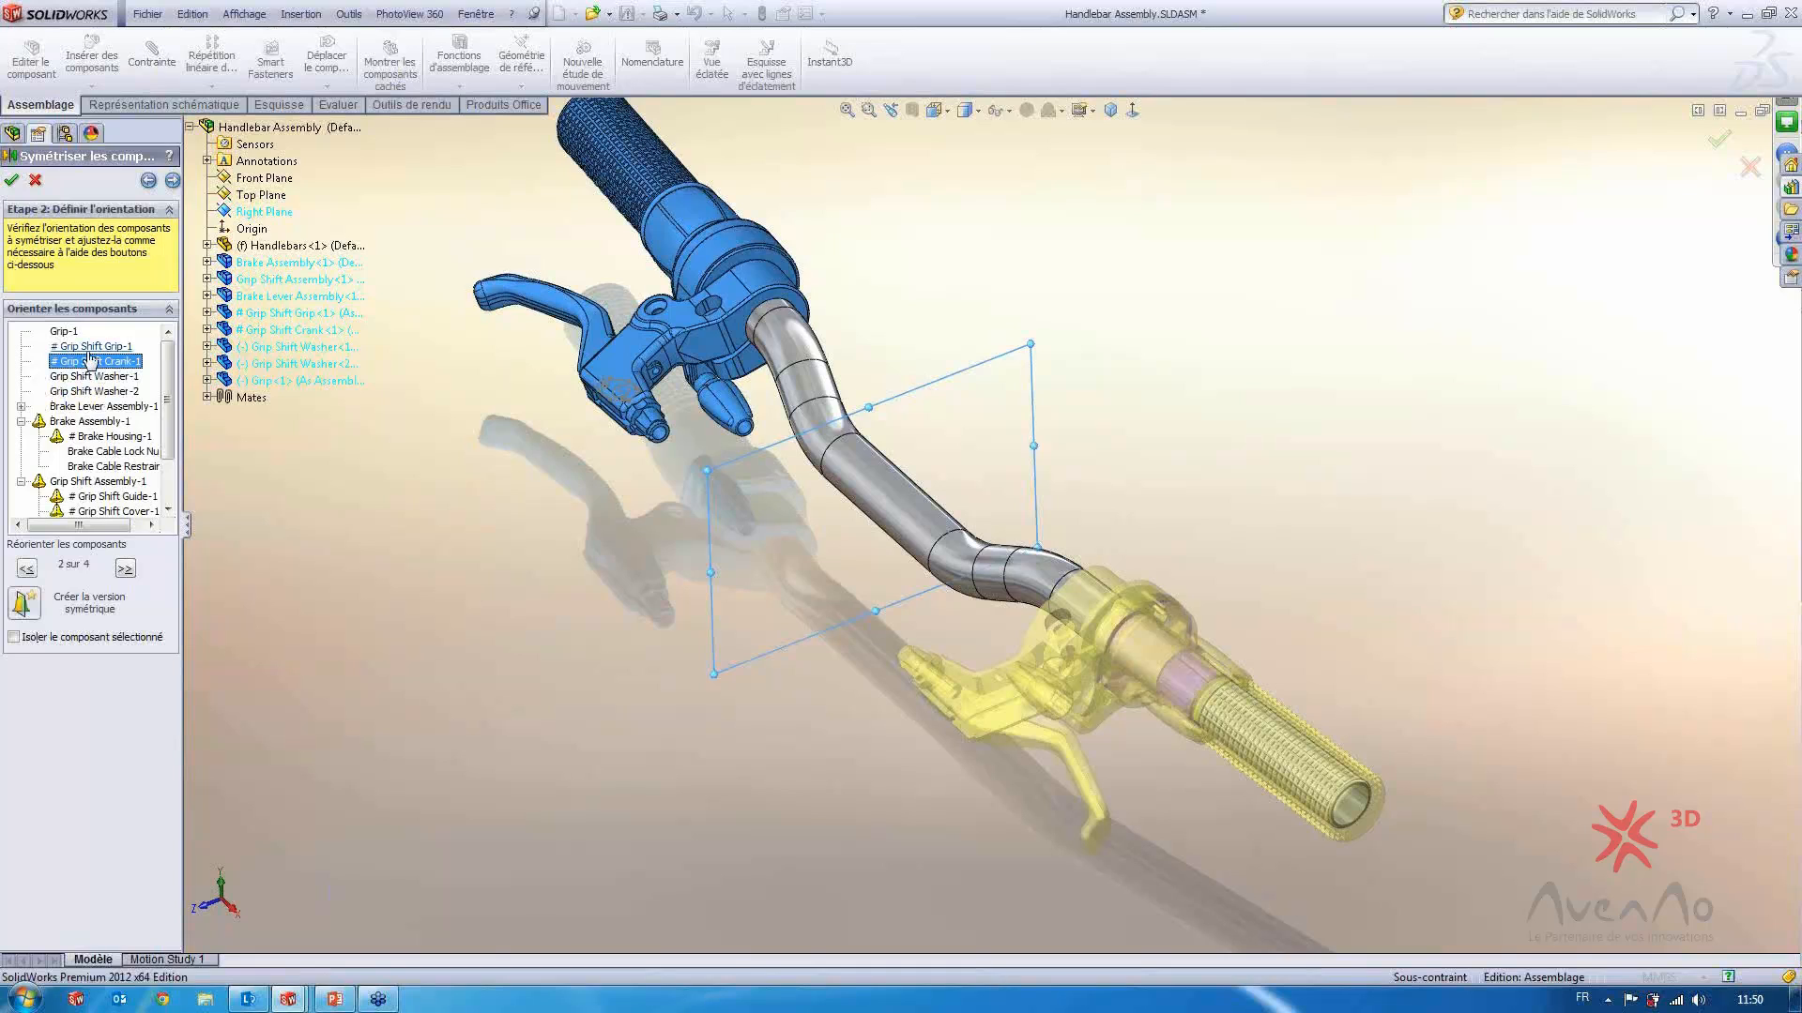
left_click(64, 332)
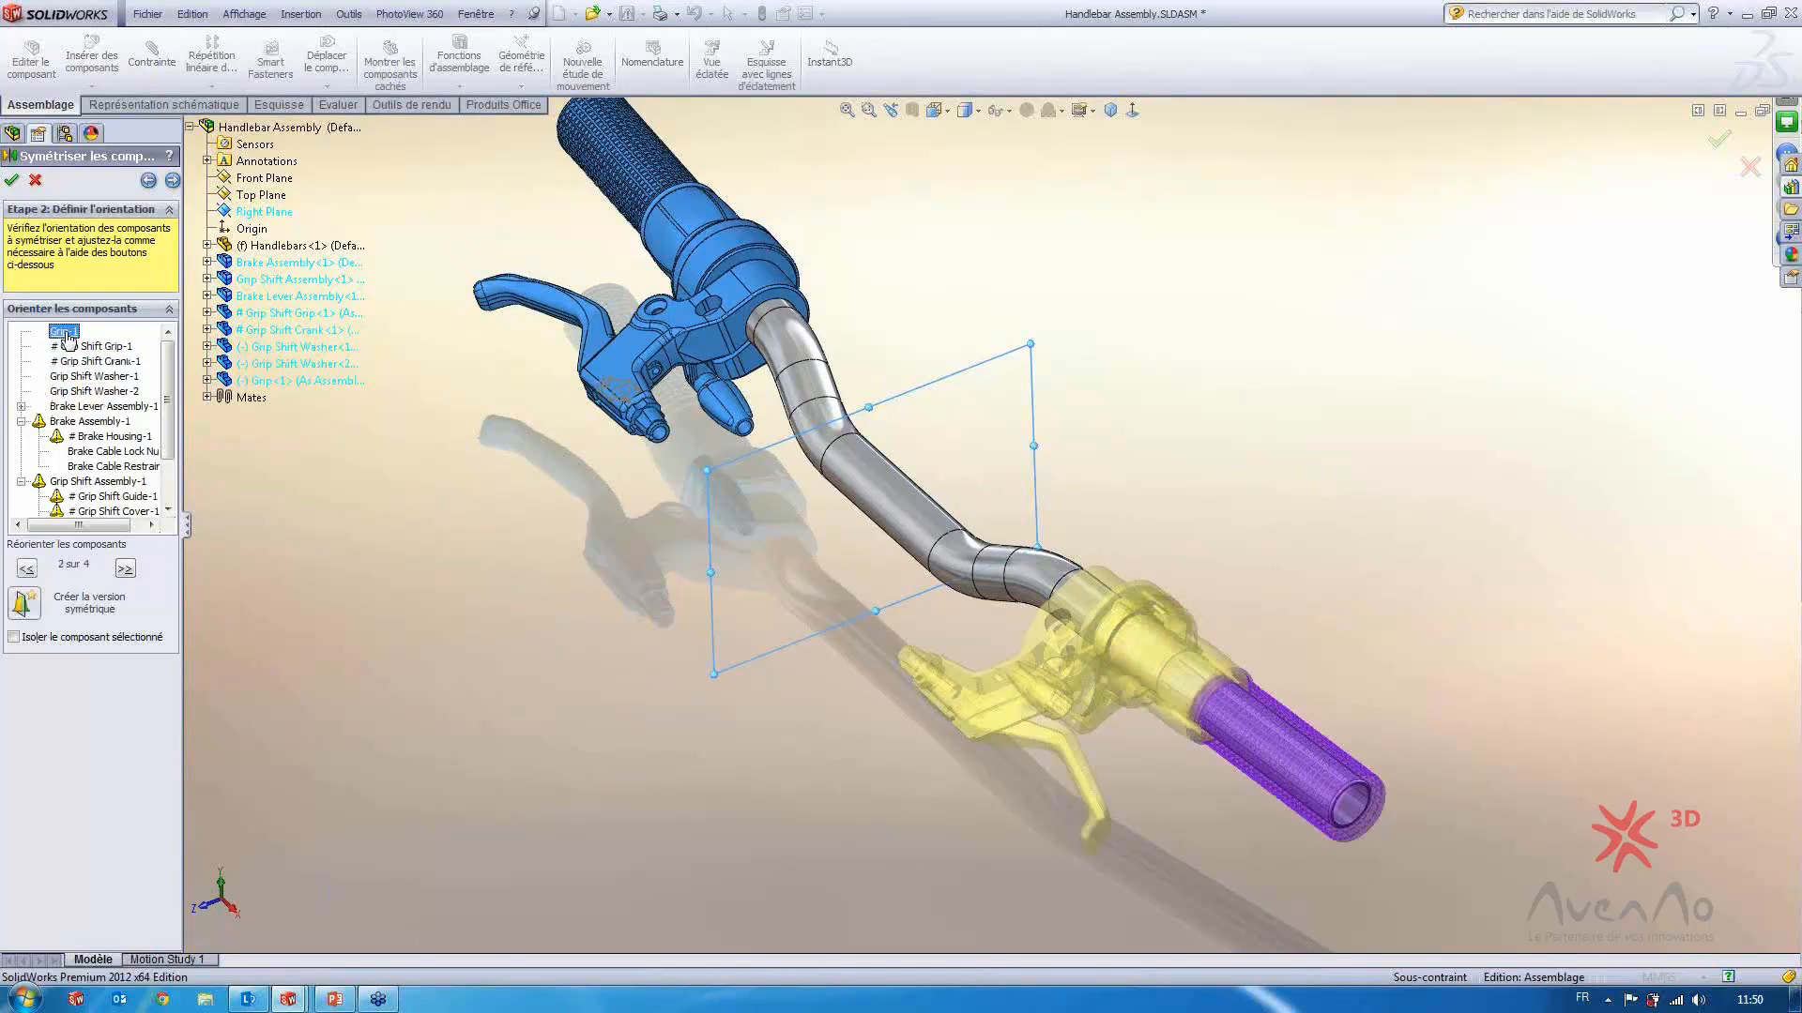
left_click(26, 603)
left_click(101, 347)
left_click(27, 603)
left_click(71, 365)
left_click(26, 604)
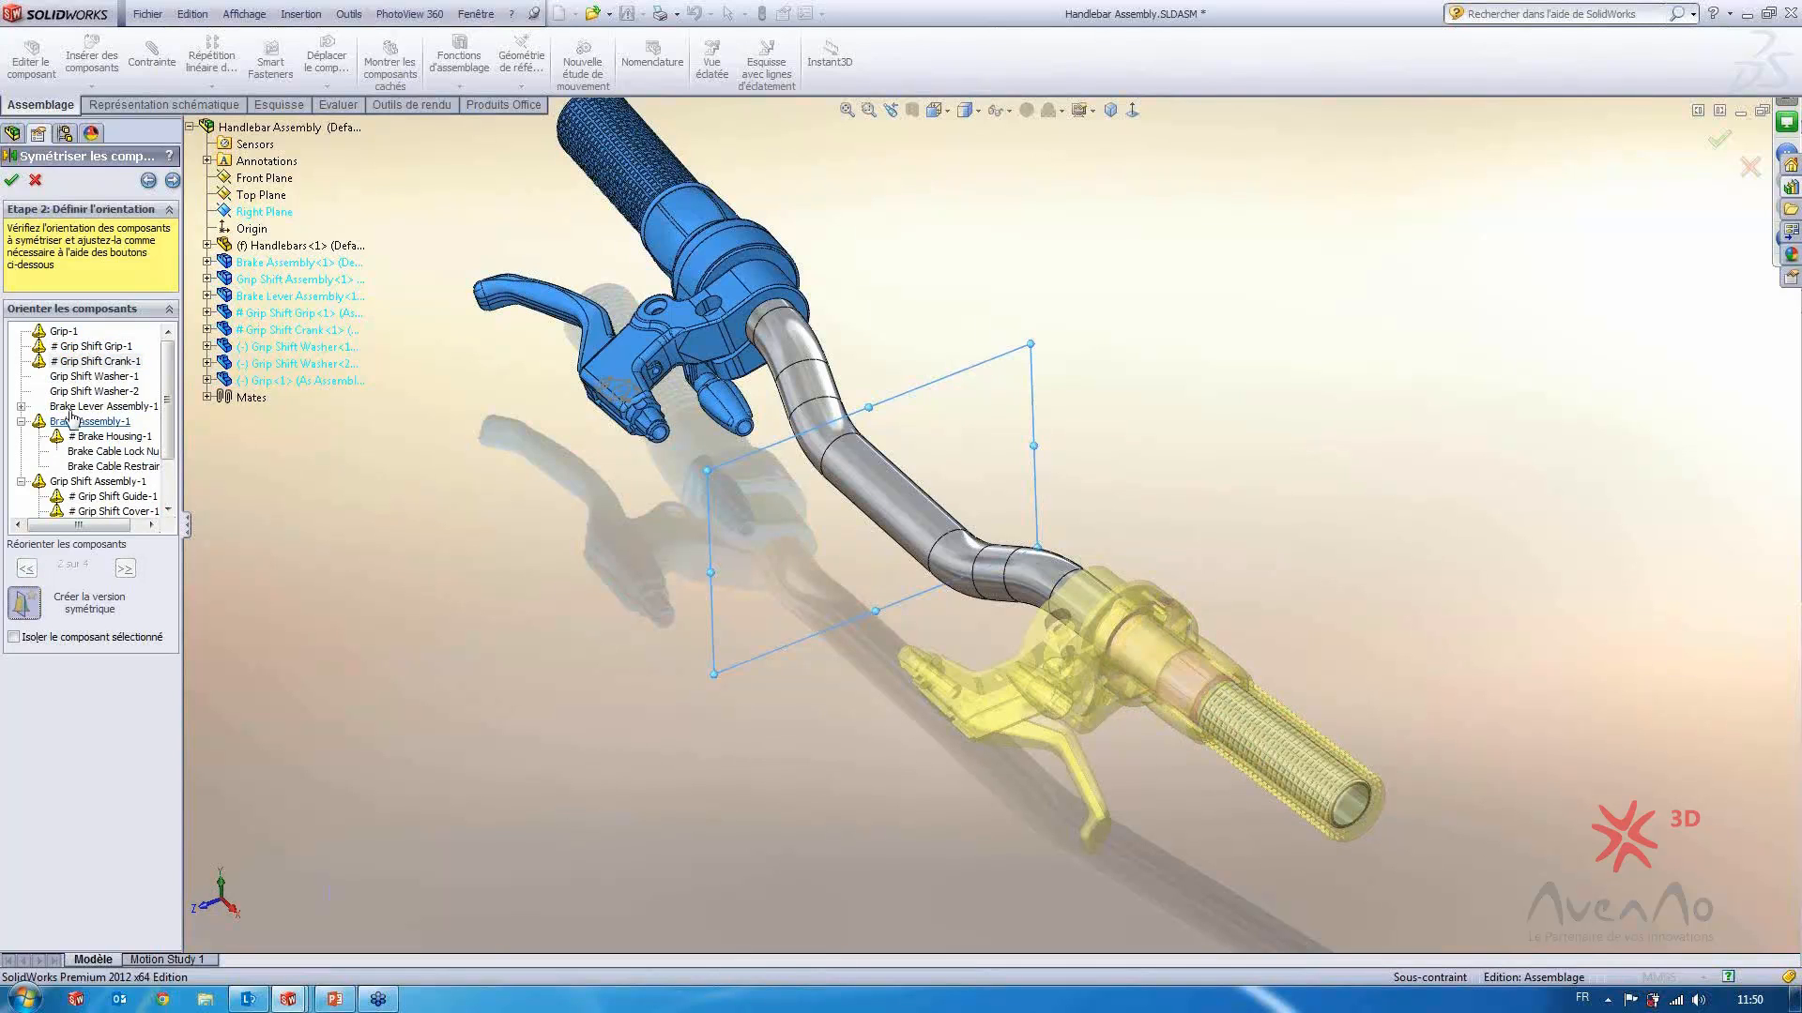
left_click(83, 376)
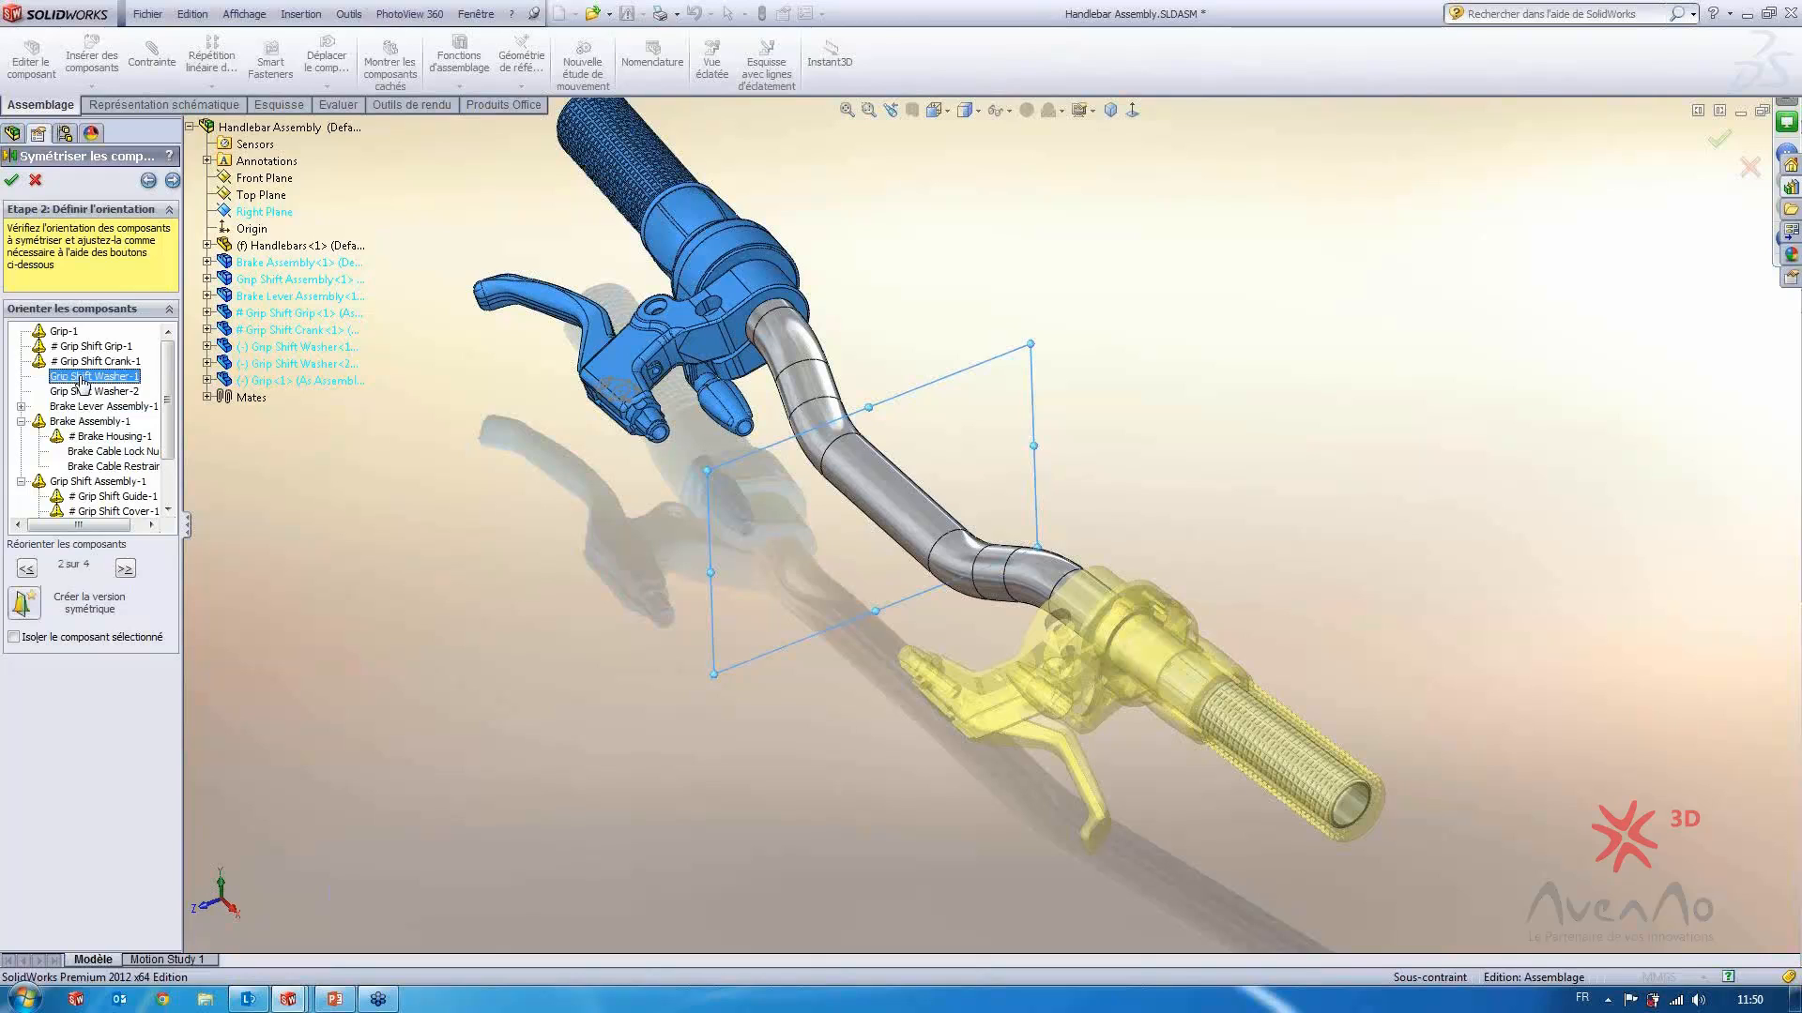
left_click(26, 605)
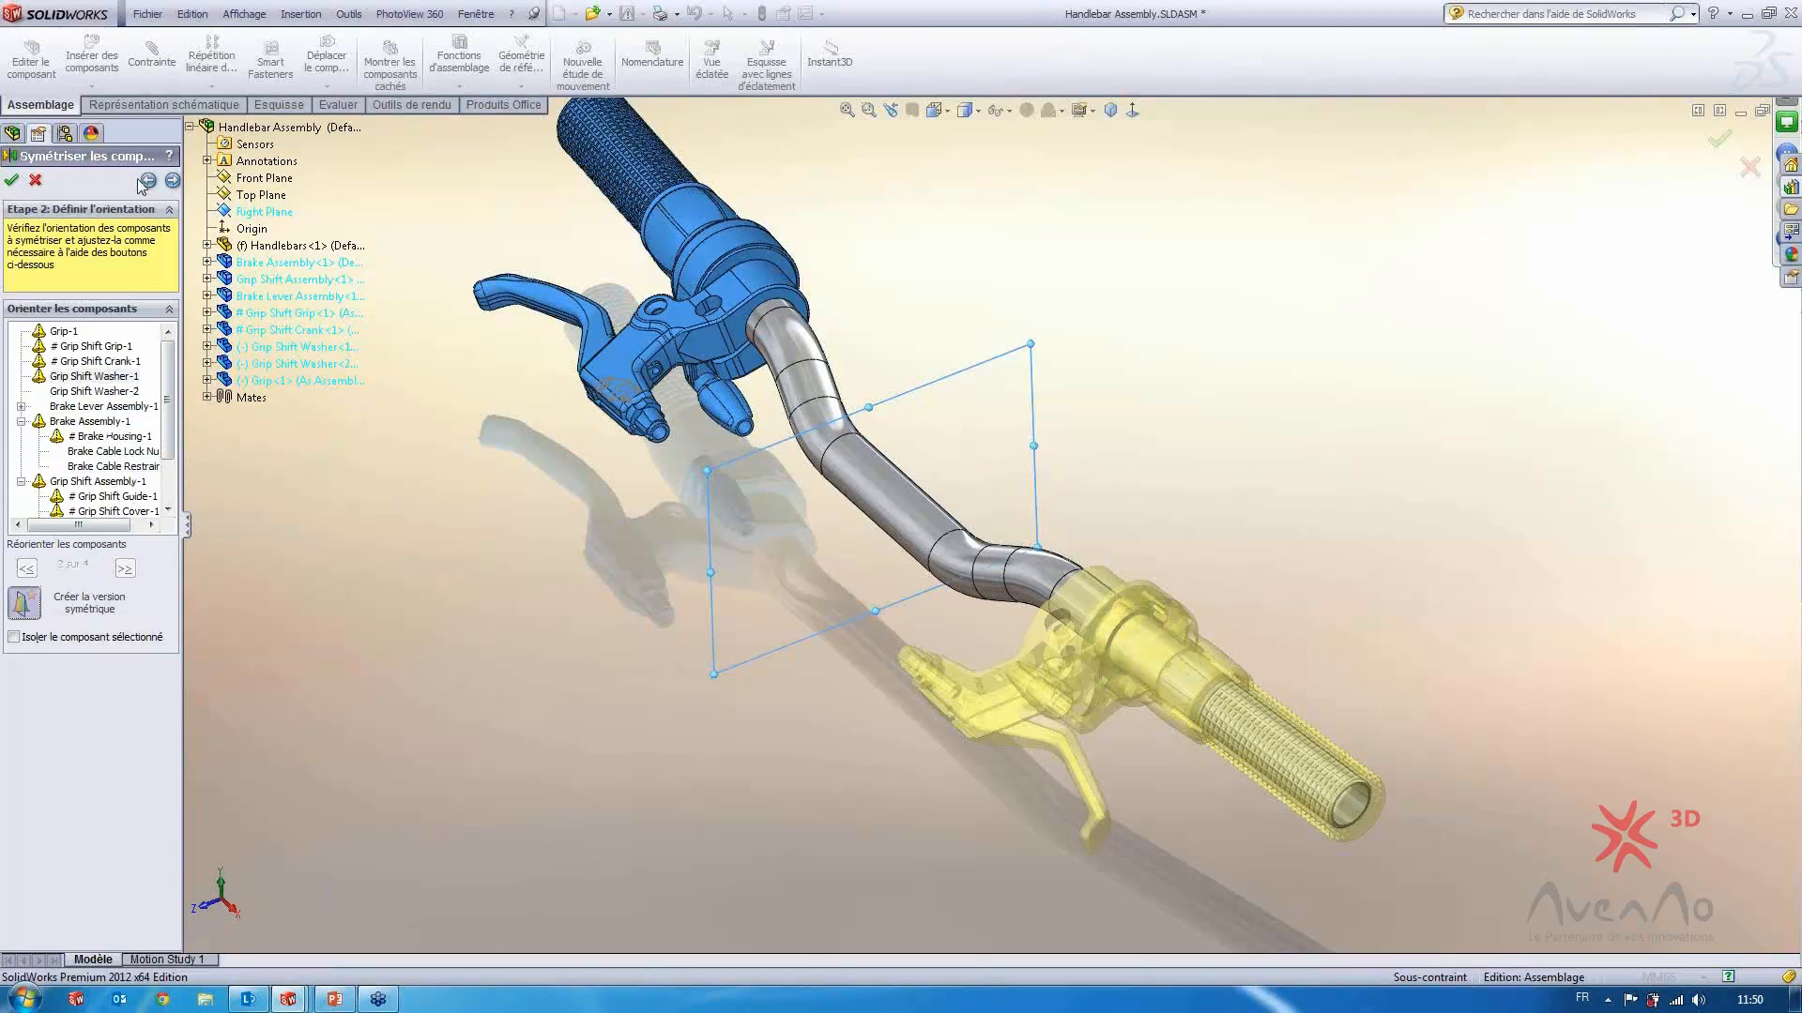
Complete the component mirror to generate the opposite brake, grip and shifter on the handlebar
left_click(172, 180)
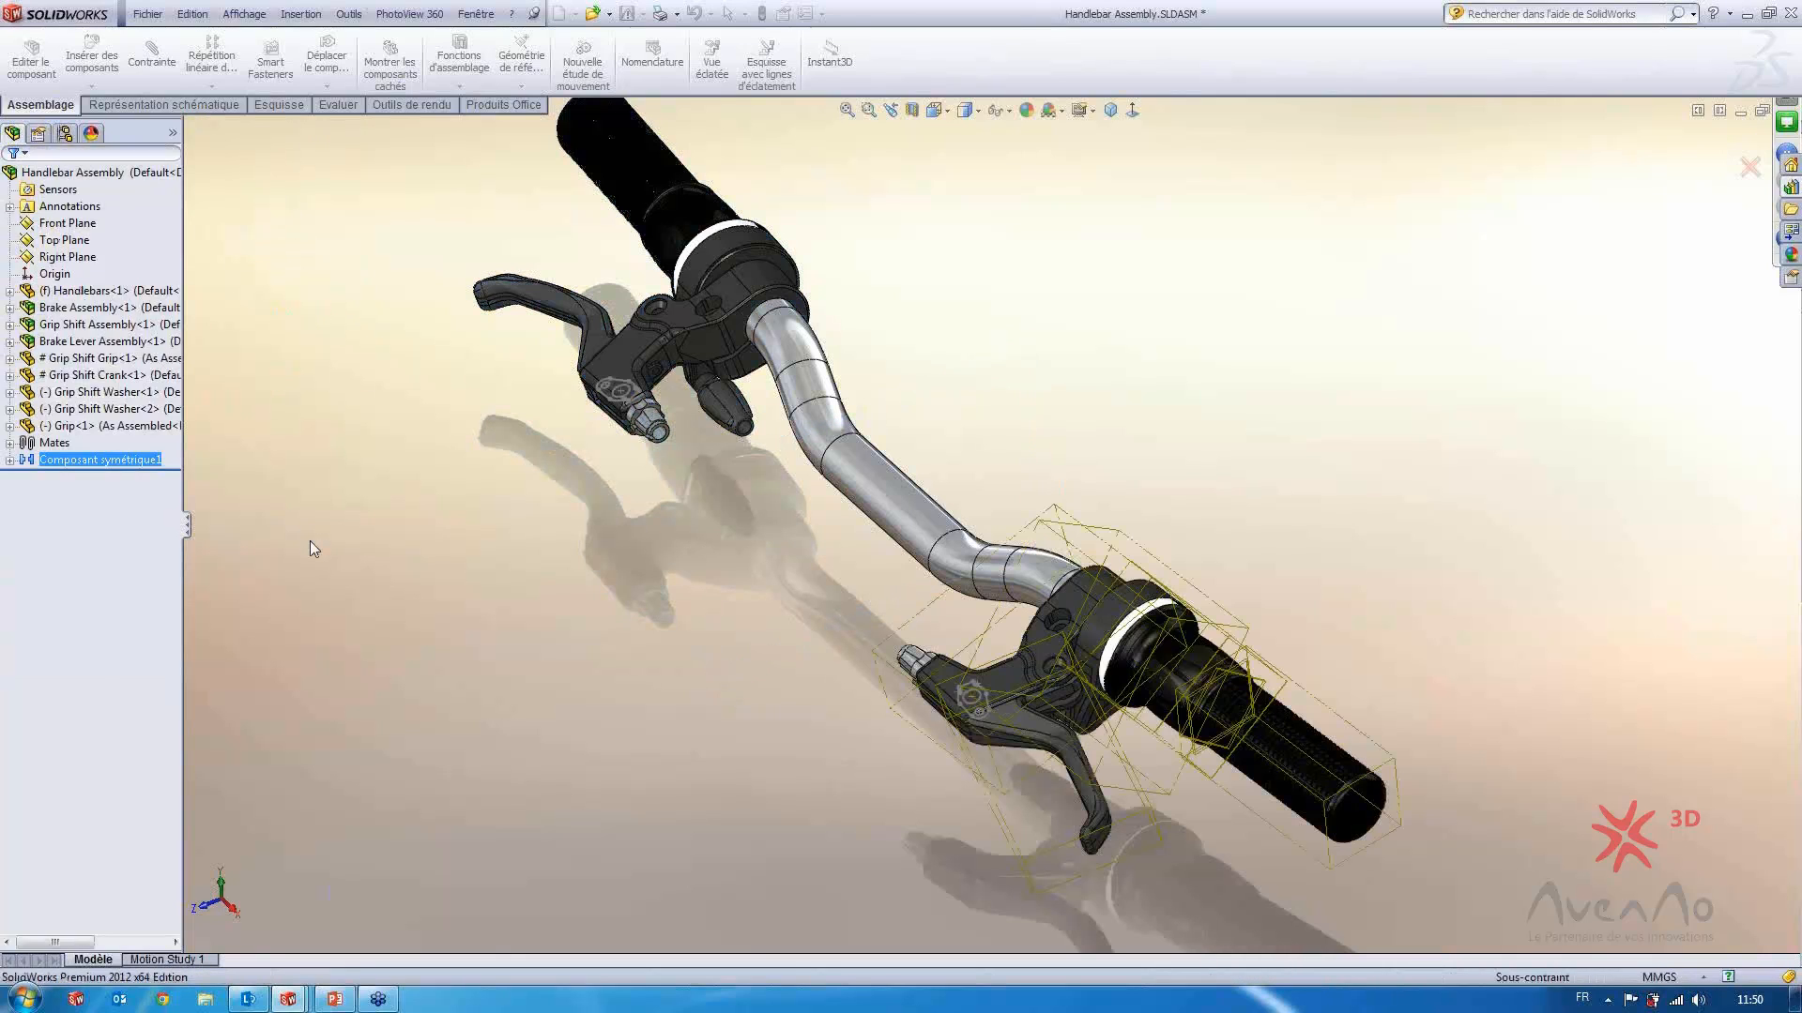
middle_click_drag(904, 704, 957, 689)
scroll(767, 762, "up", 2)
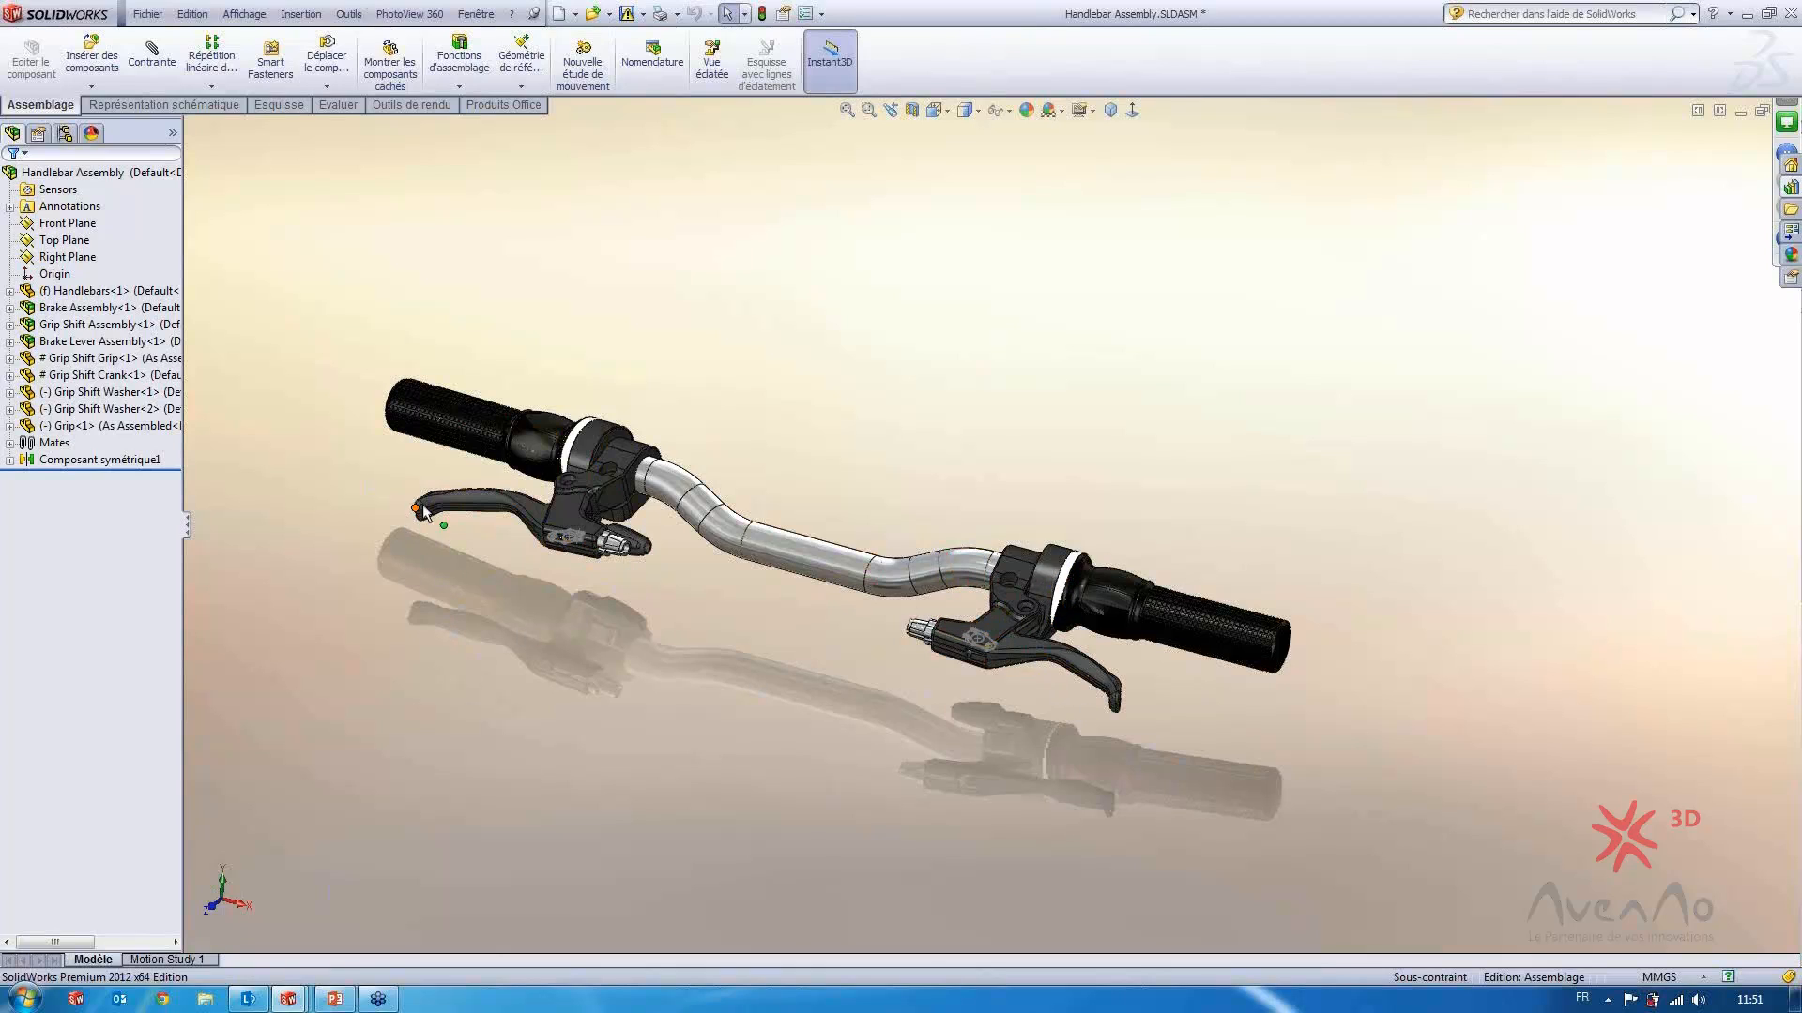
Test the movement of the original brake lever and the grip shift grip in the mirrored assembly
mouse_move(422, 506)
left_mouse_down()
mouse_move(441, 485)
mouse_move(446, 519)
left_mouse_up()
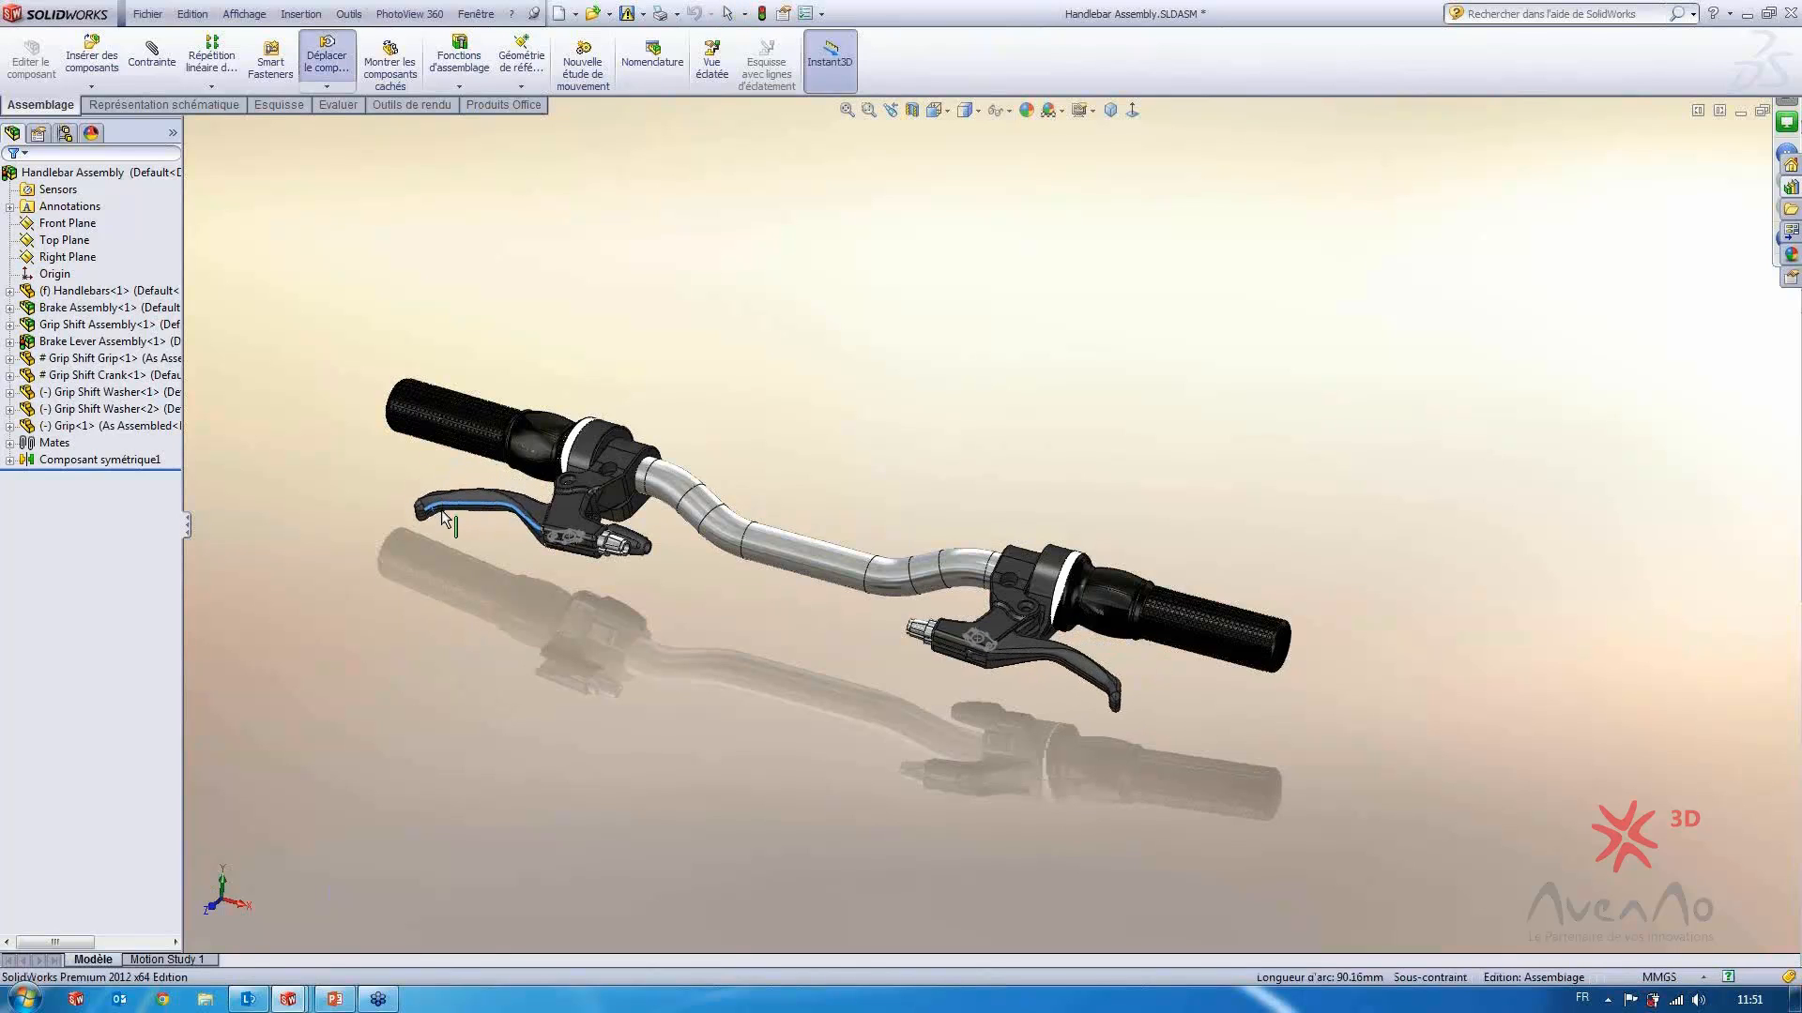
left_click_drag(523, 450, 531, 391)
left_click_drag(522, 484, 514, 473)
key("Escape")
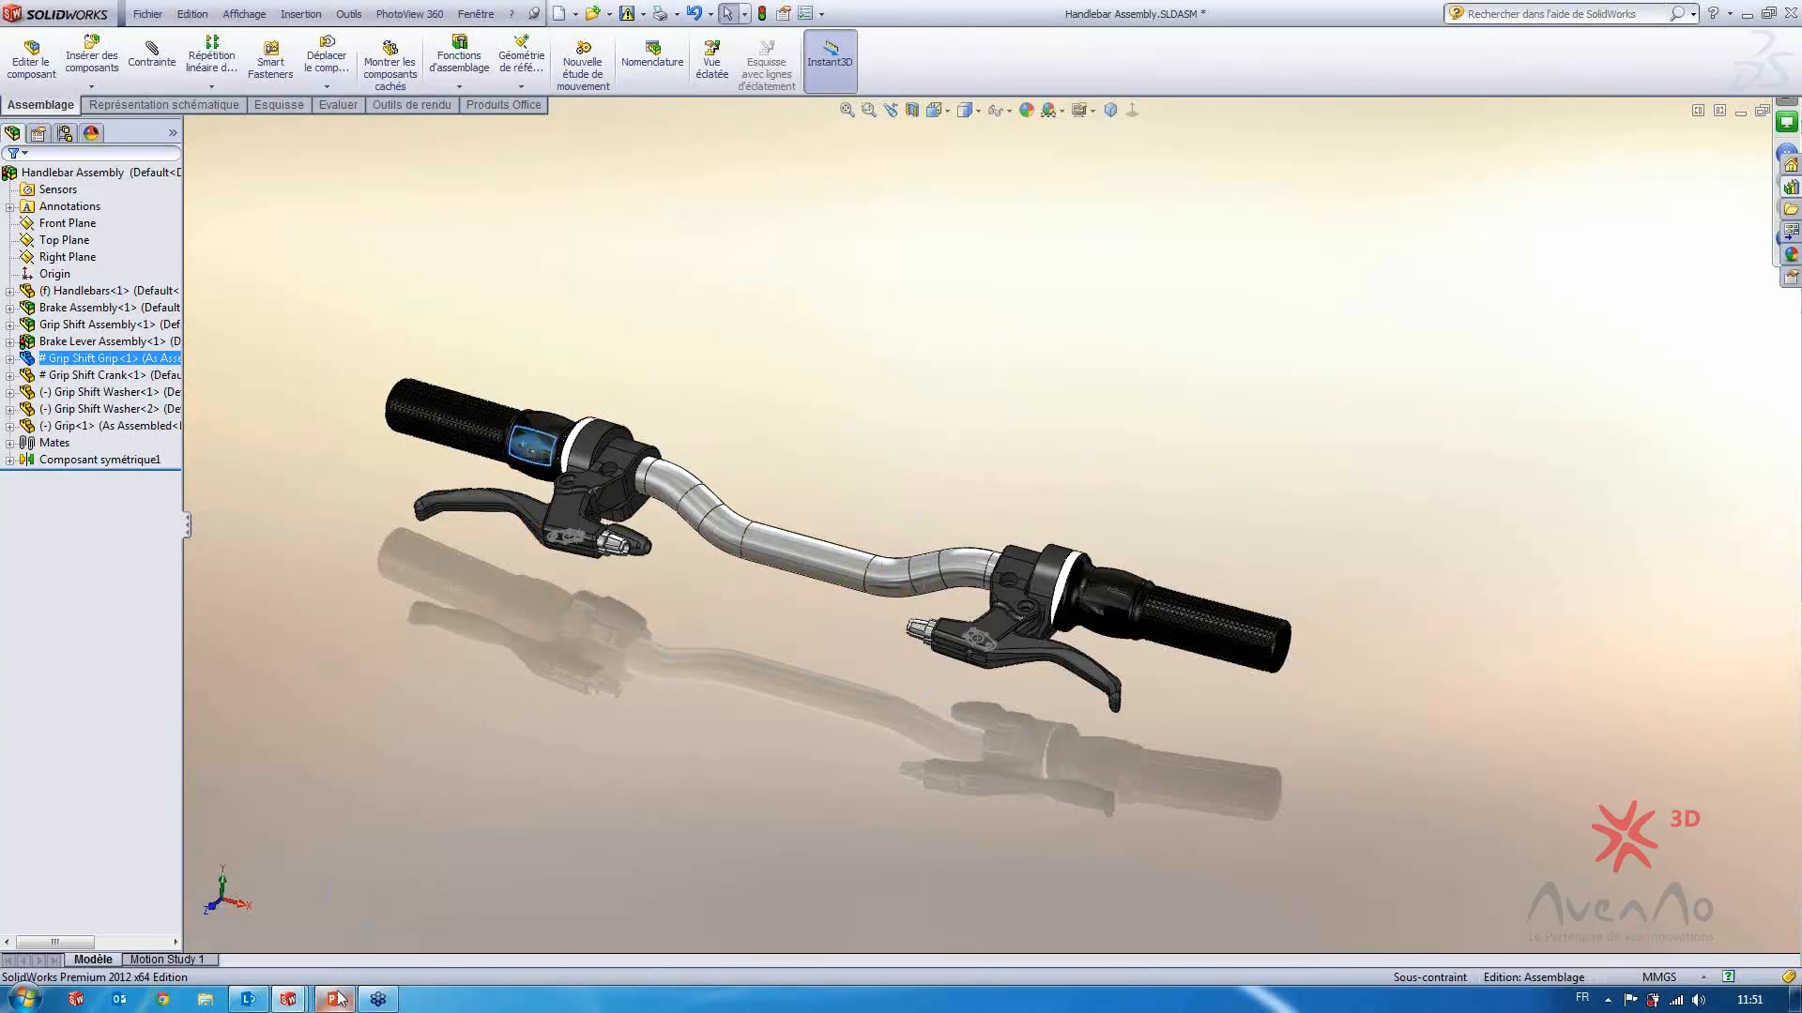
Show the PowerPoint slide on assembly novelties, and switch to the SolidWorks document Edit_Assembly.sldasm, framing the yellow head and orange clamp
left_click(400, 887)
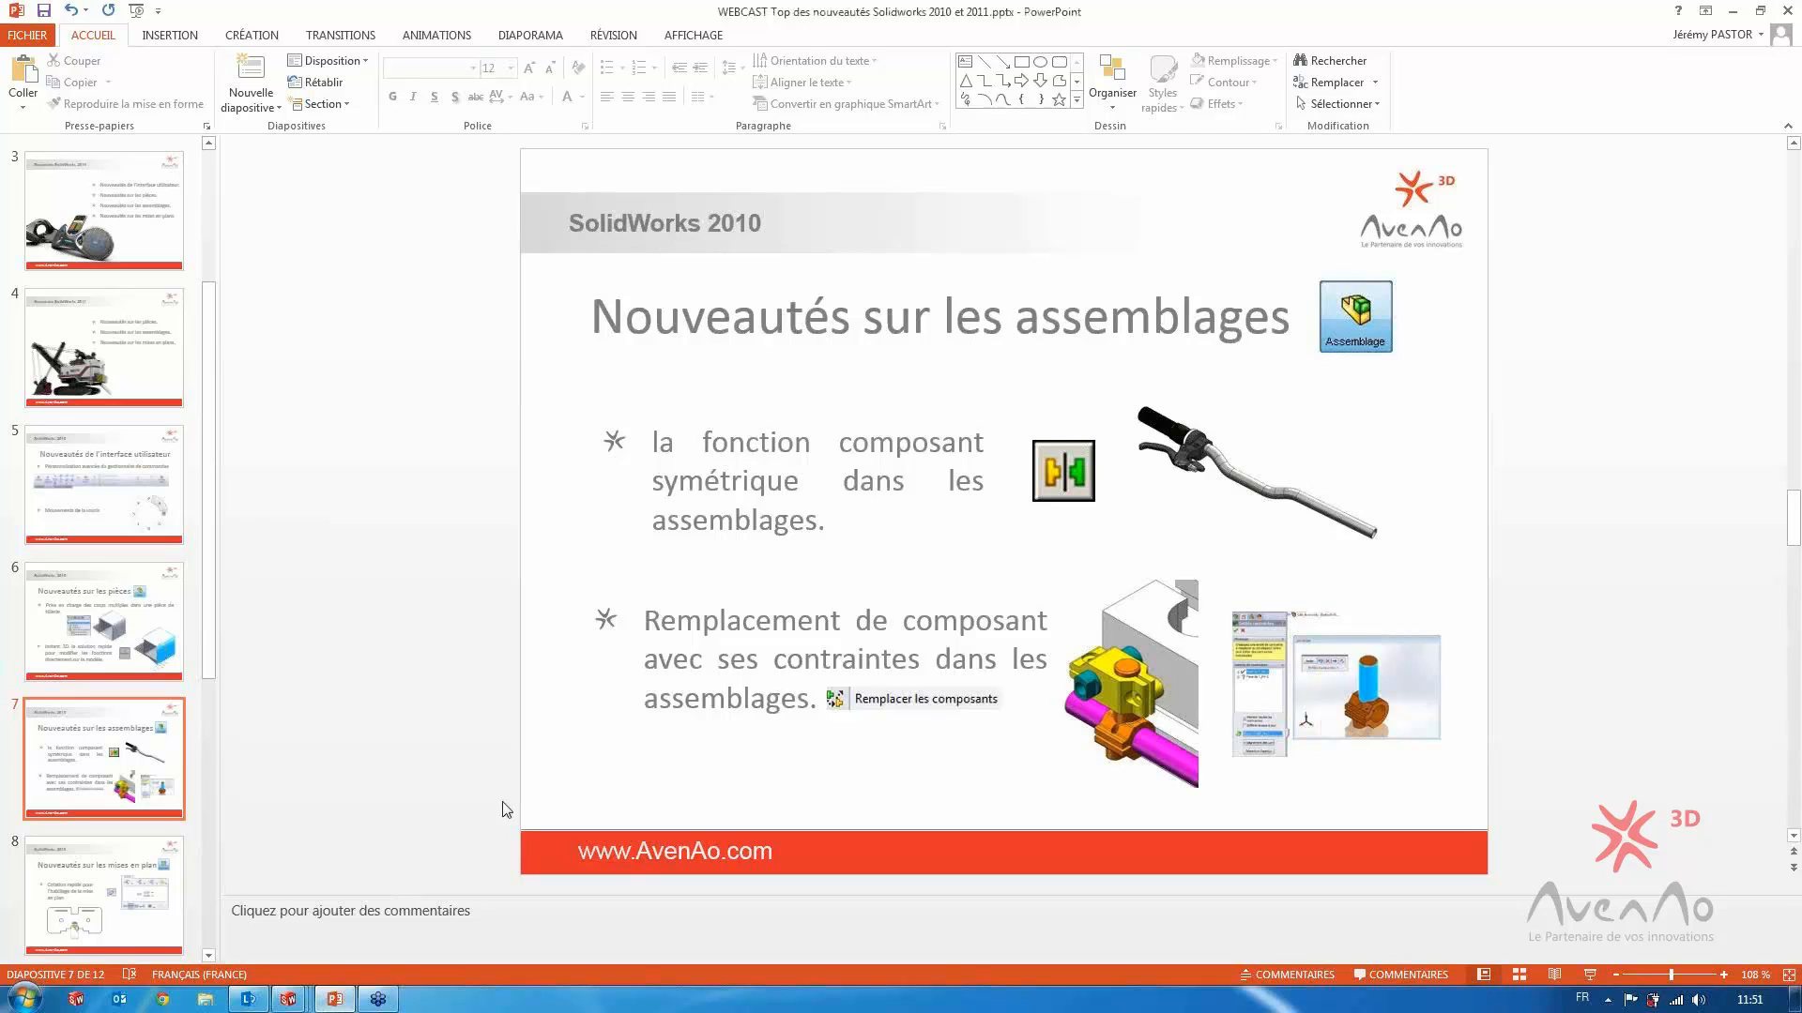
left_click(288, 998)
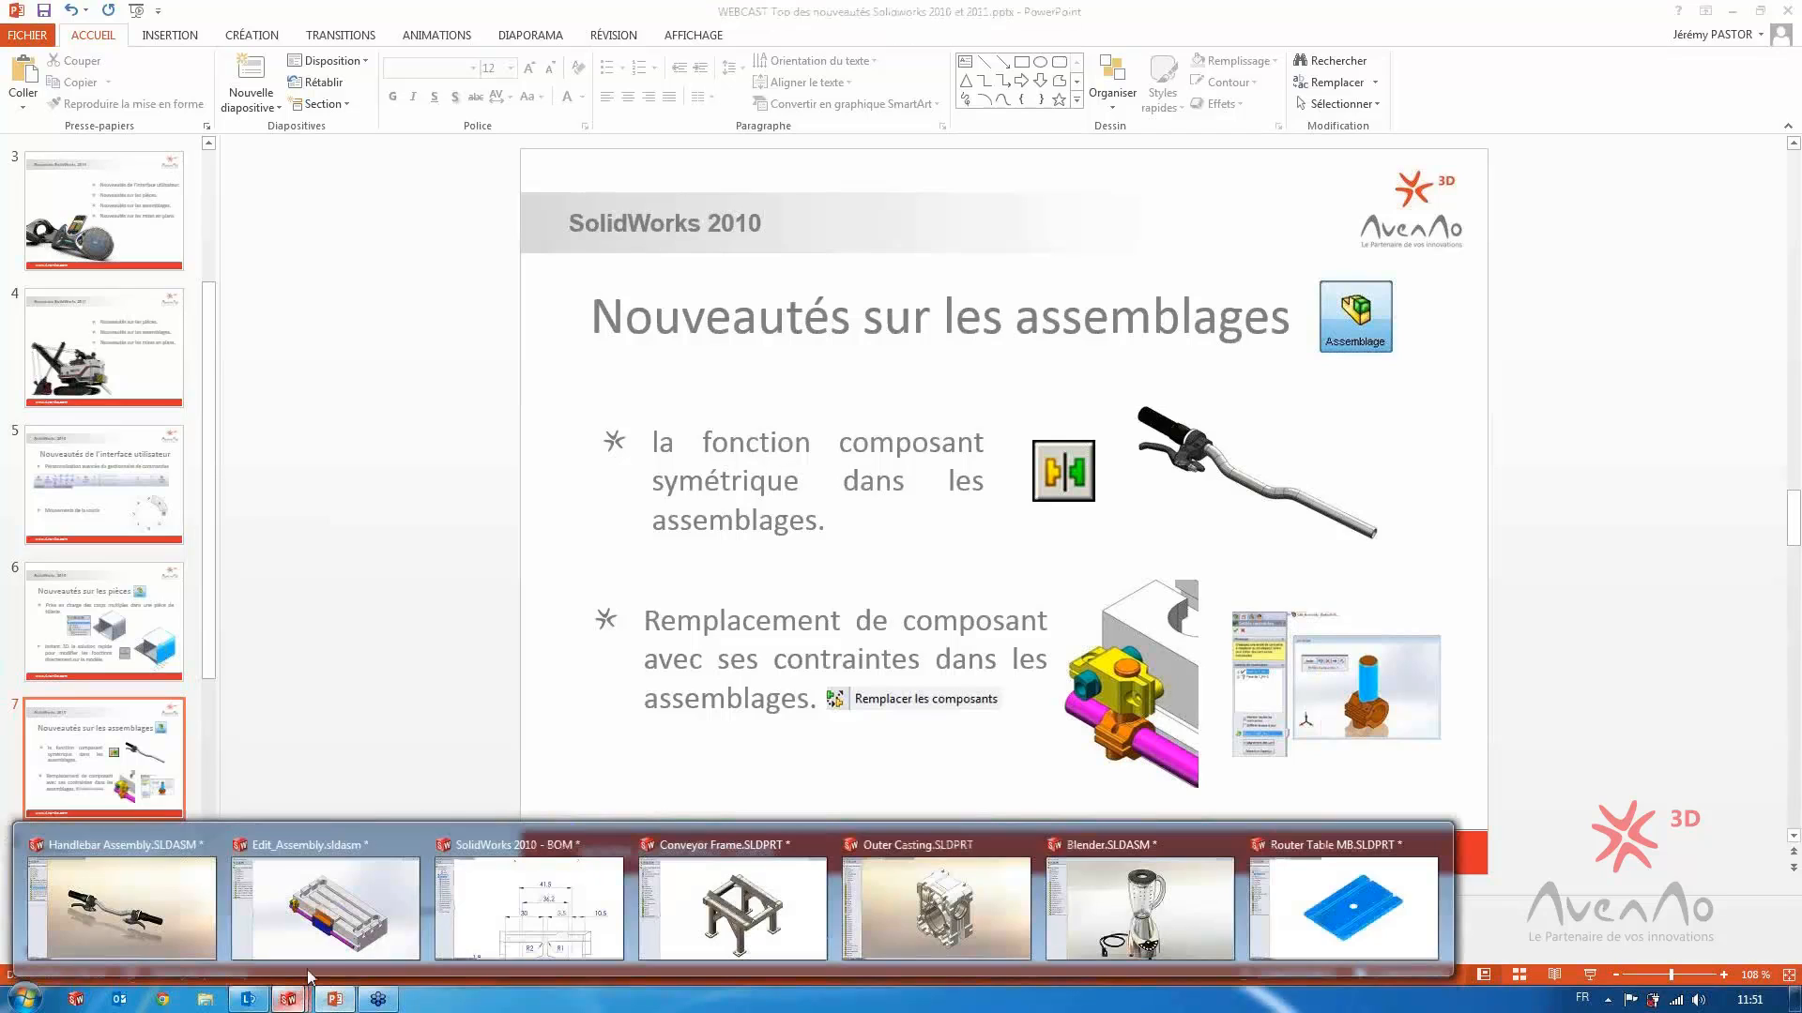
left_click(328, 893)
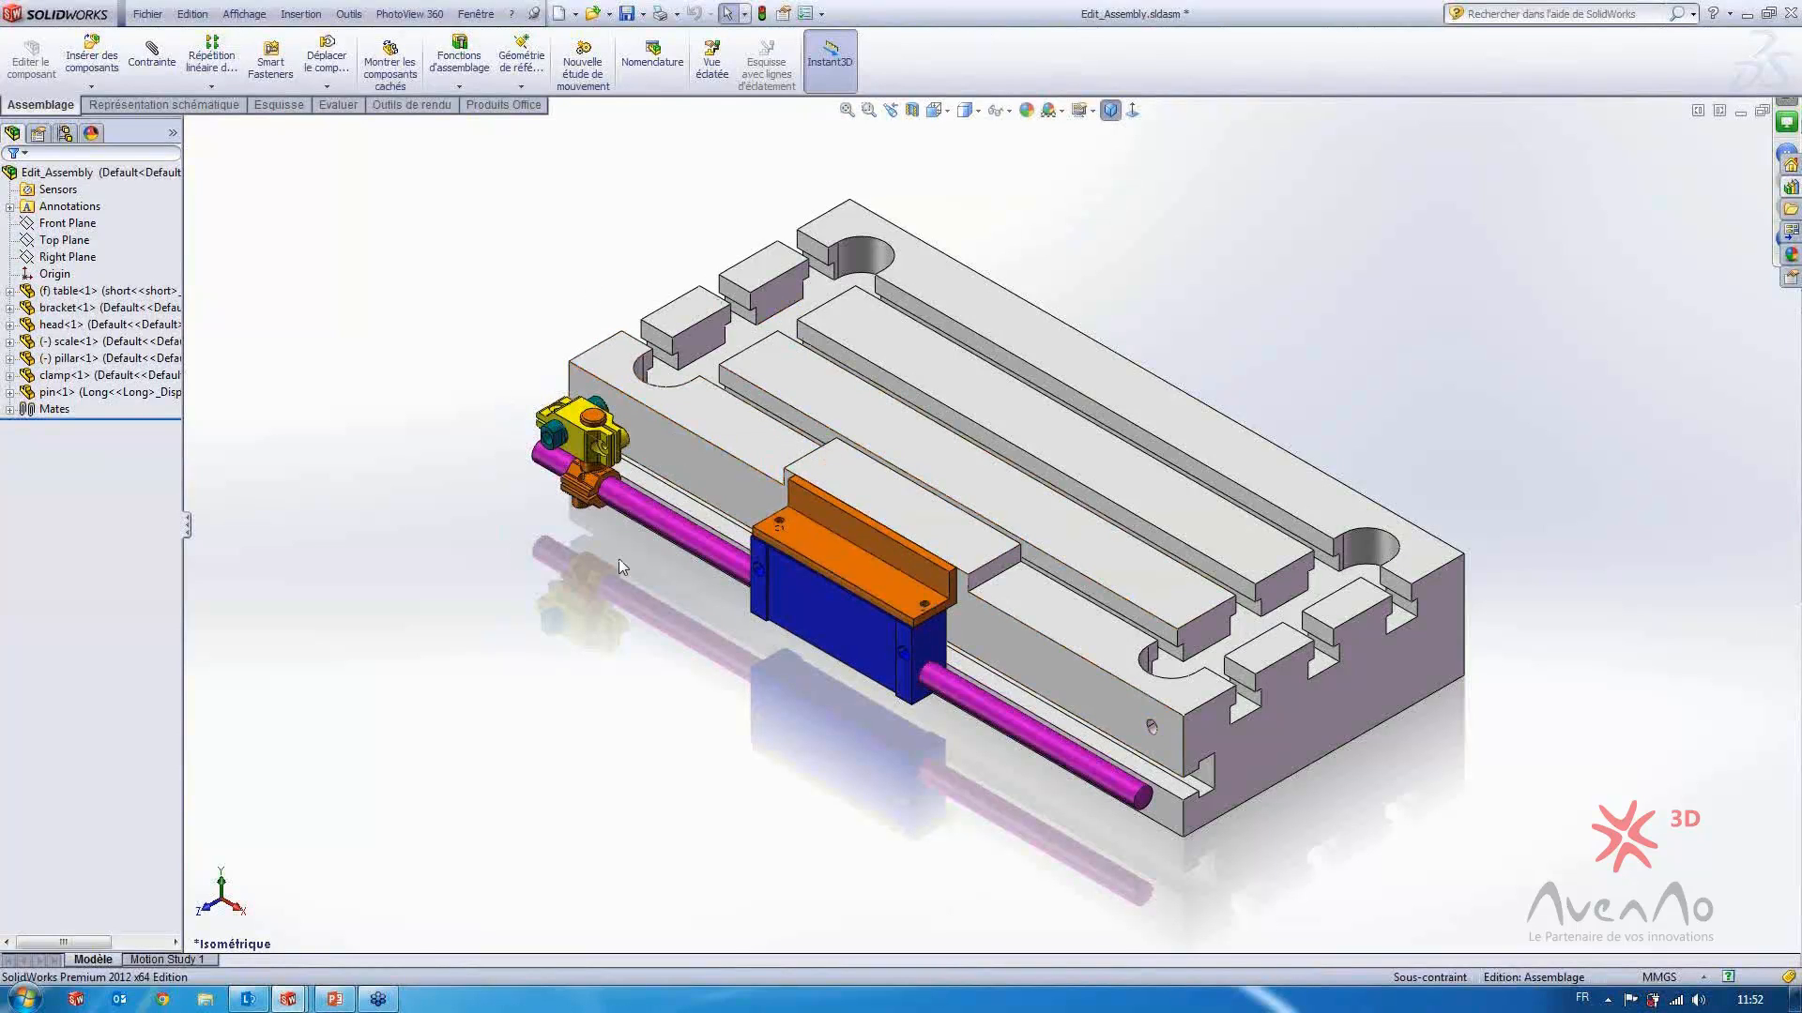
scroll(582, 483, "down", 6)
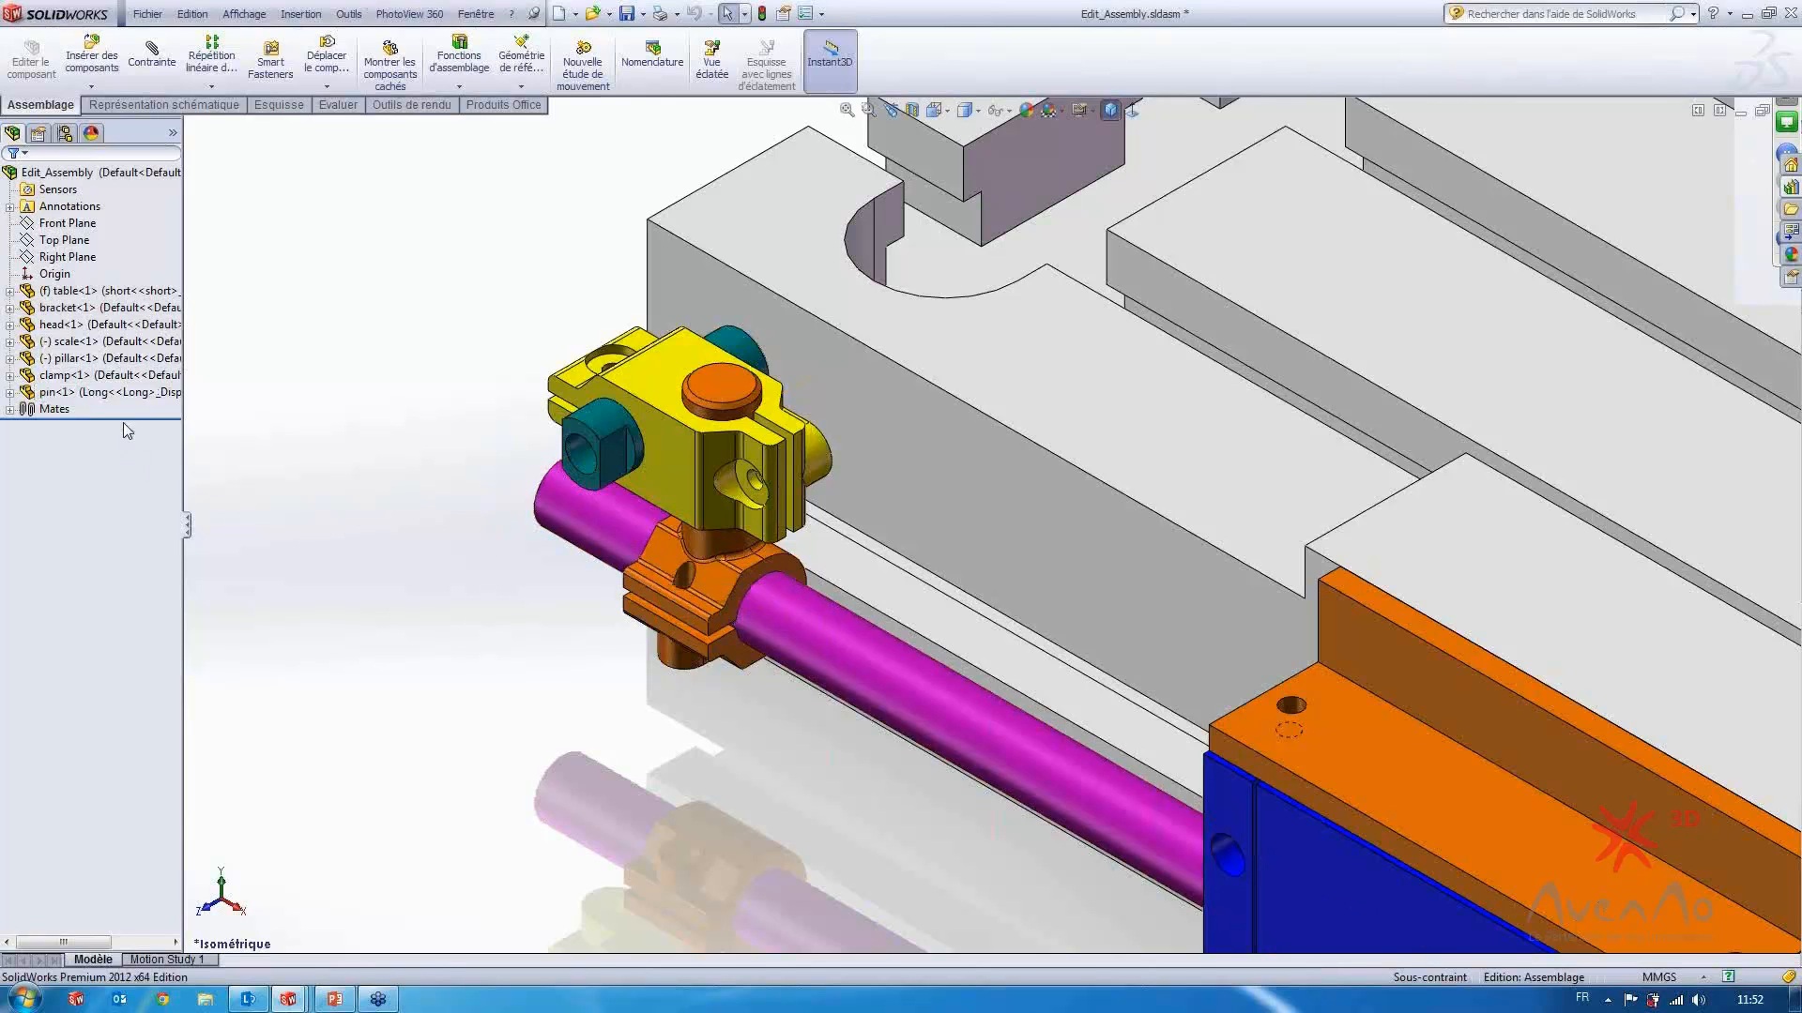
Replace the pin component in the assembly with T_Pin.SLDPRT, matching the configuration by name and reattaching its mates
right_click(133, 392)
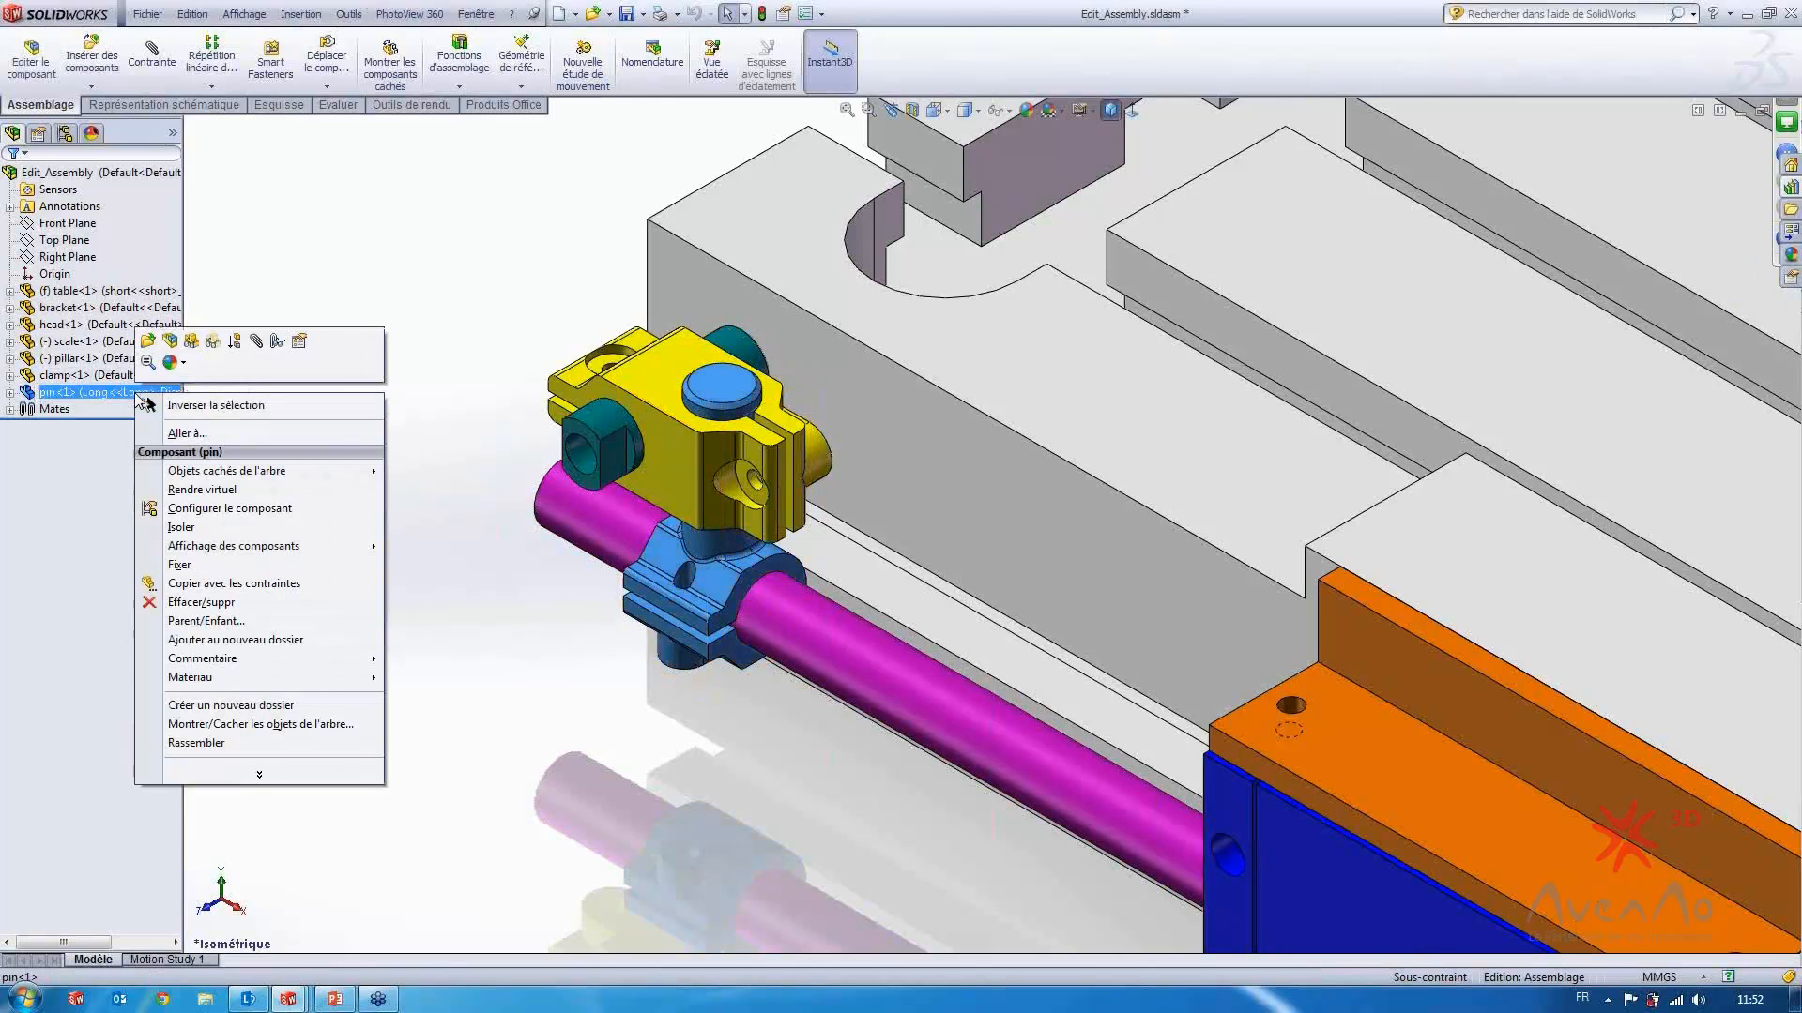
left_click(251, 777)
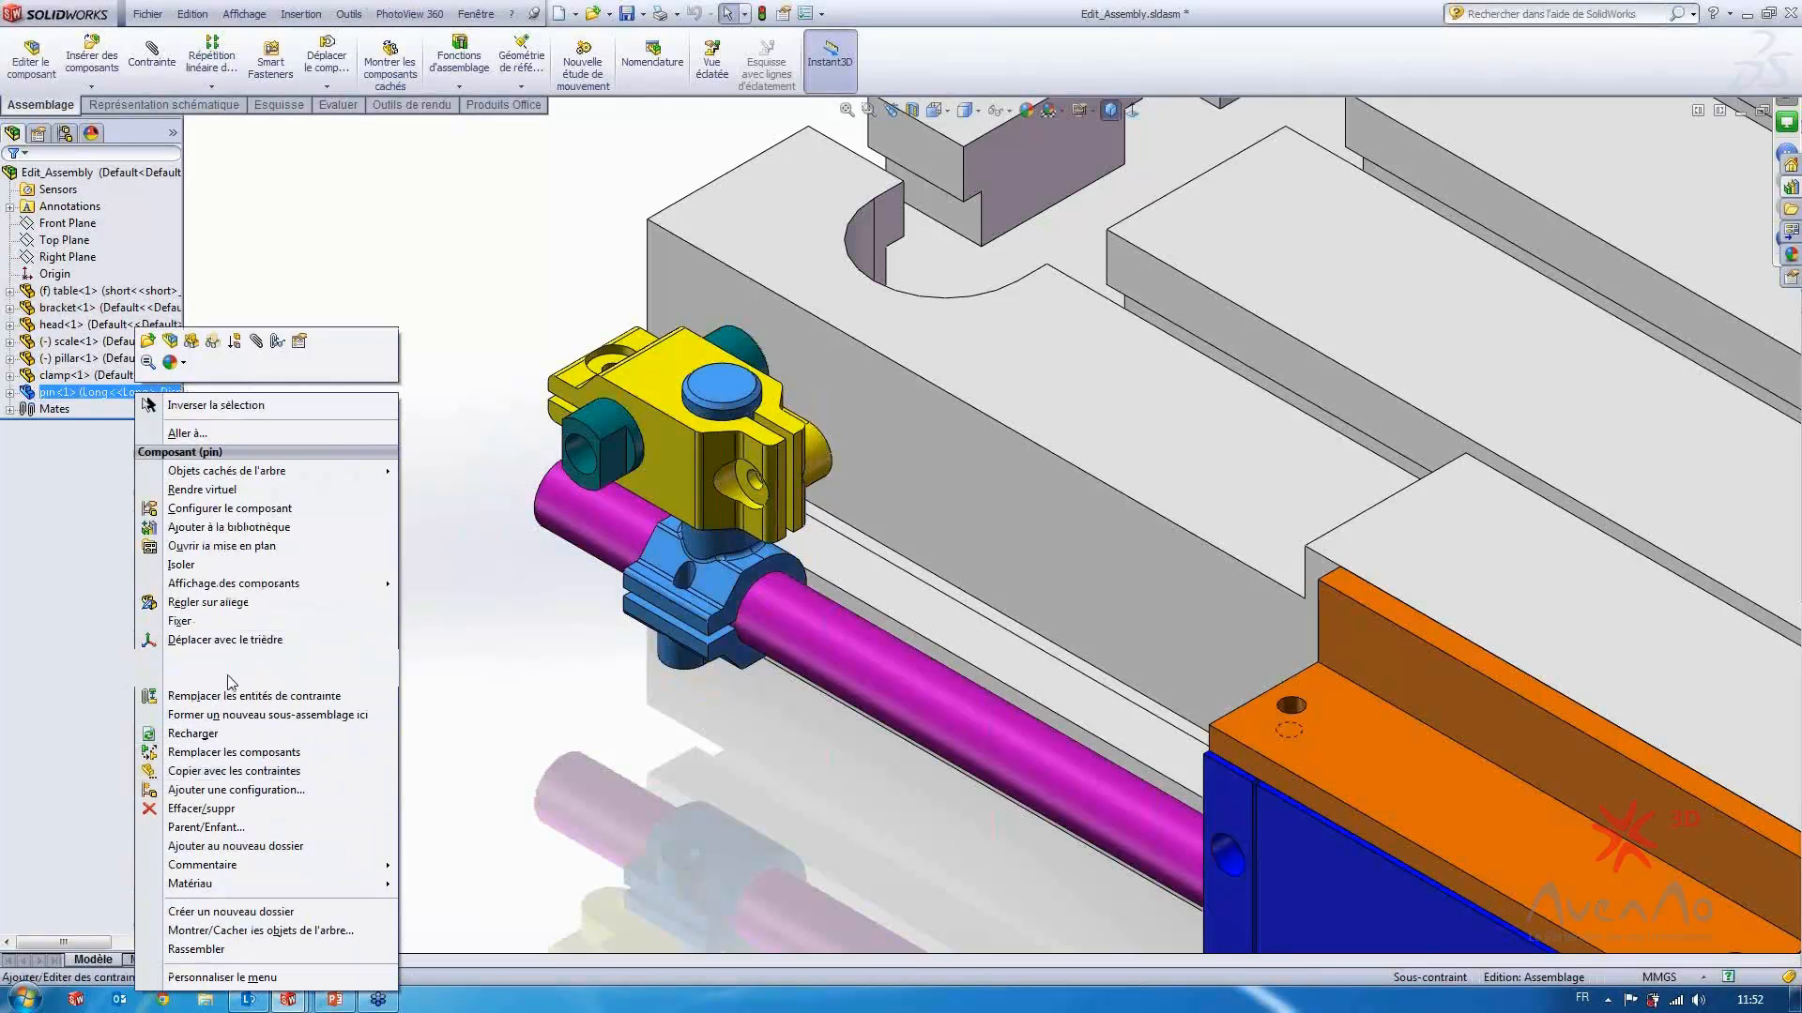
left_click(201, 754)
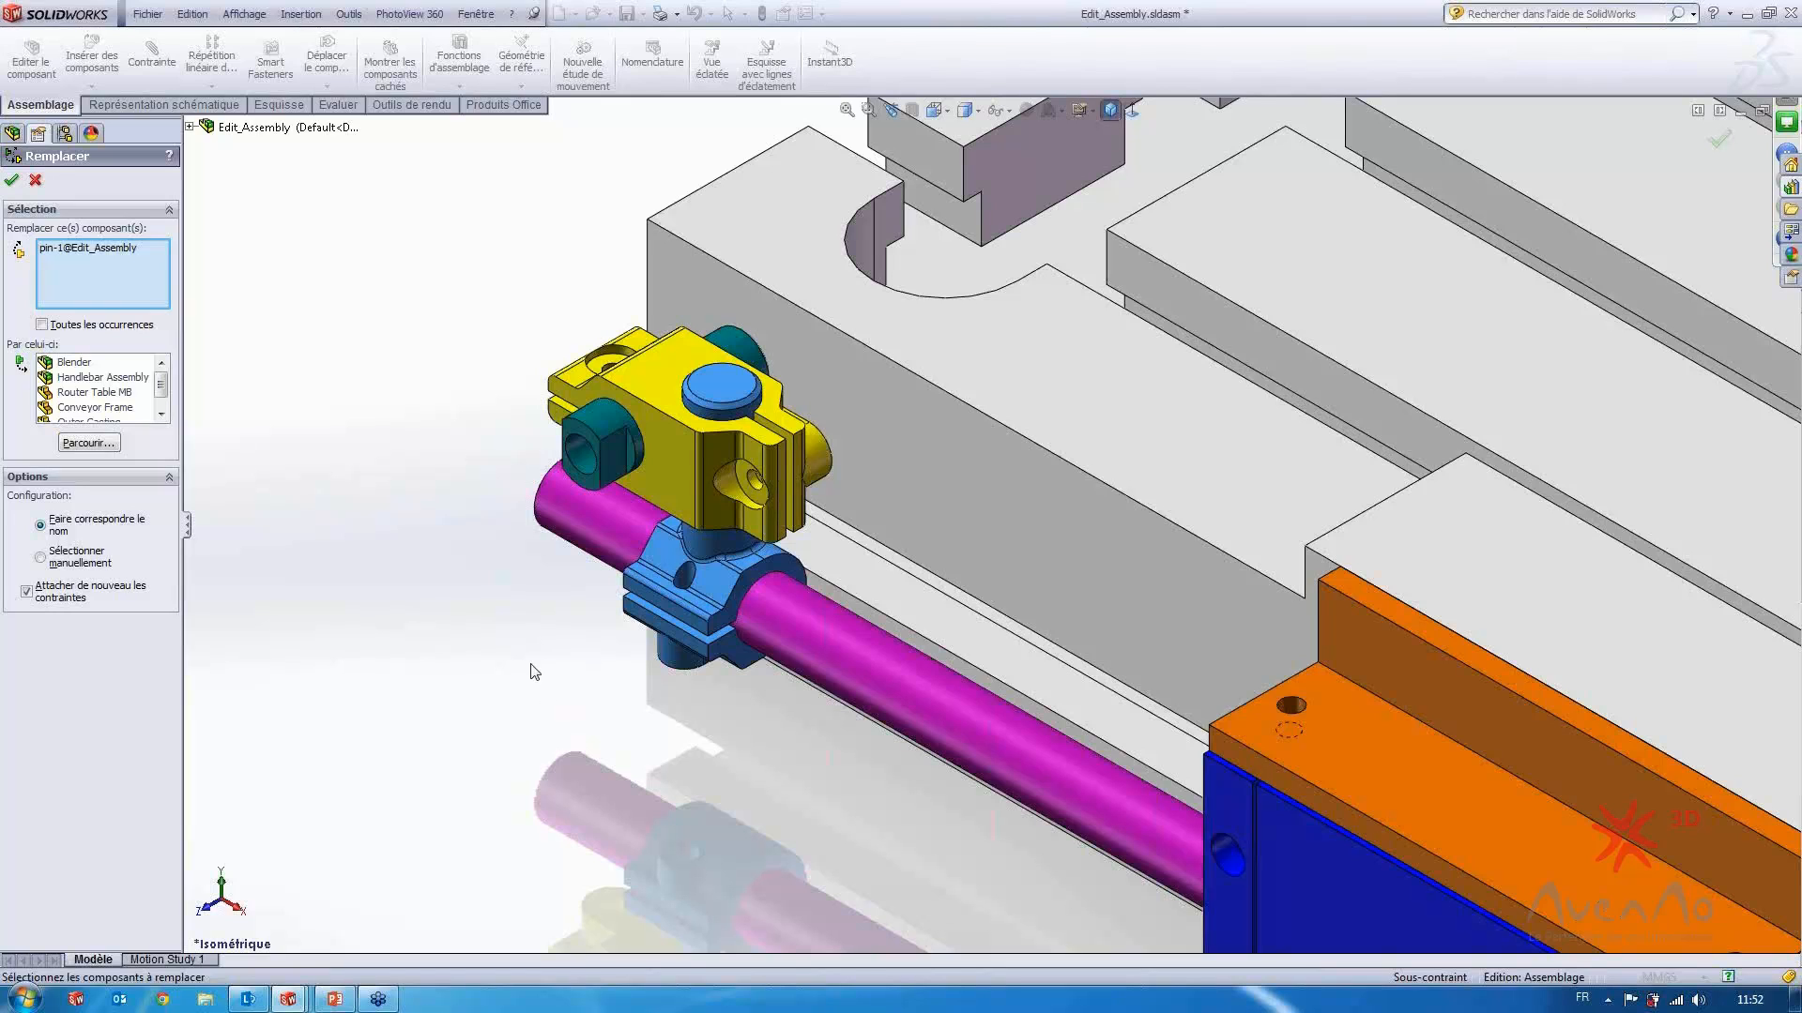
left_click(89, 443)
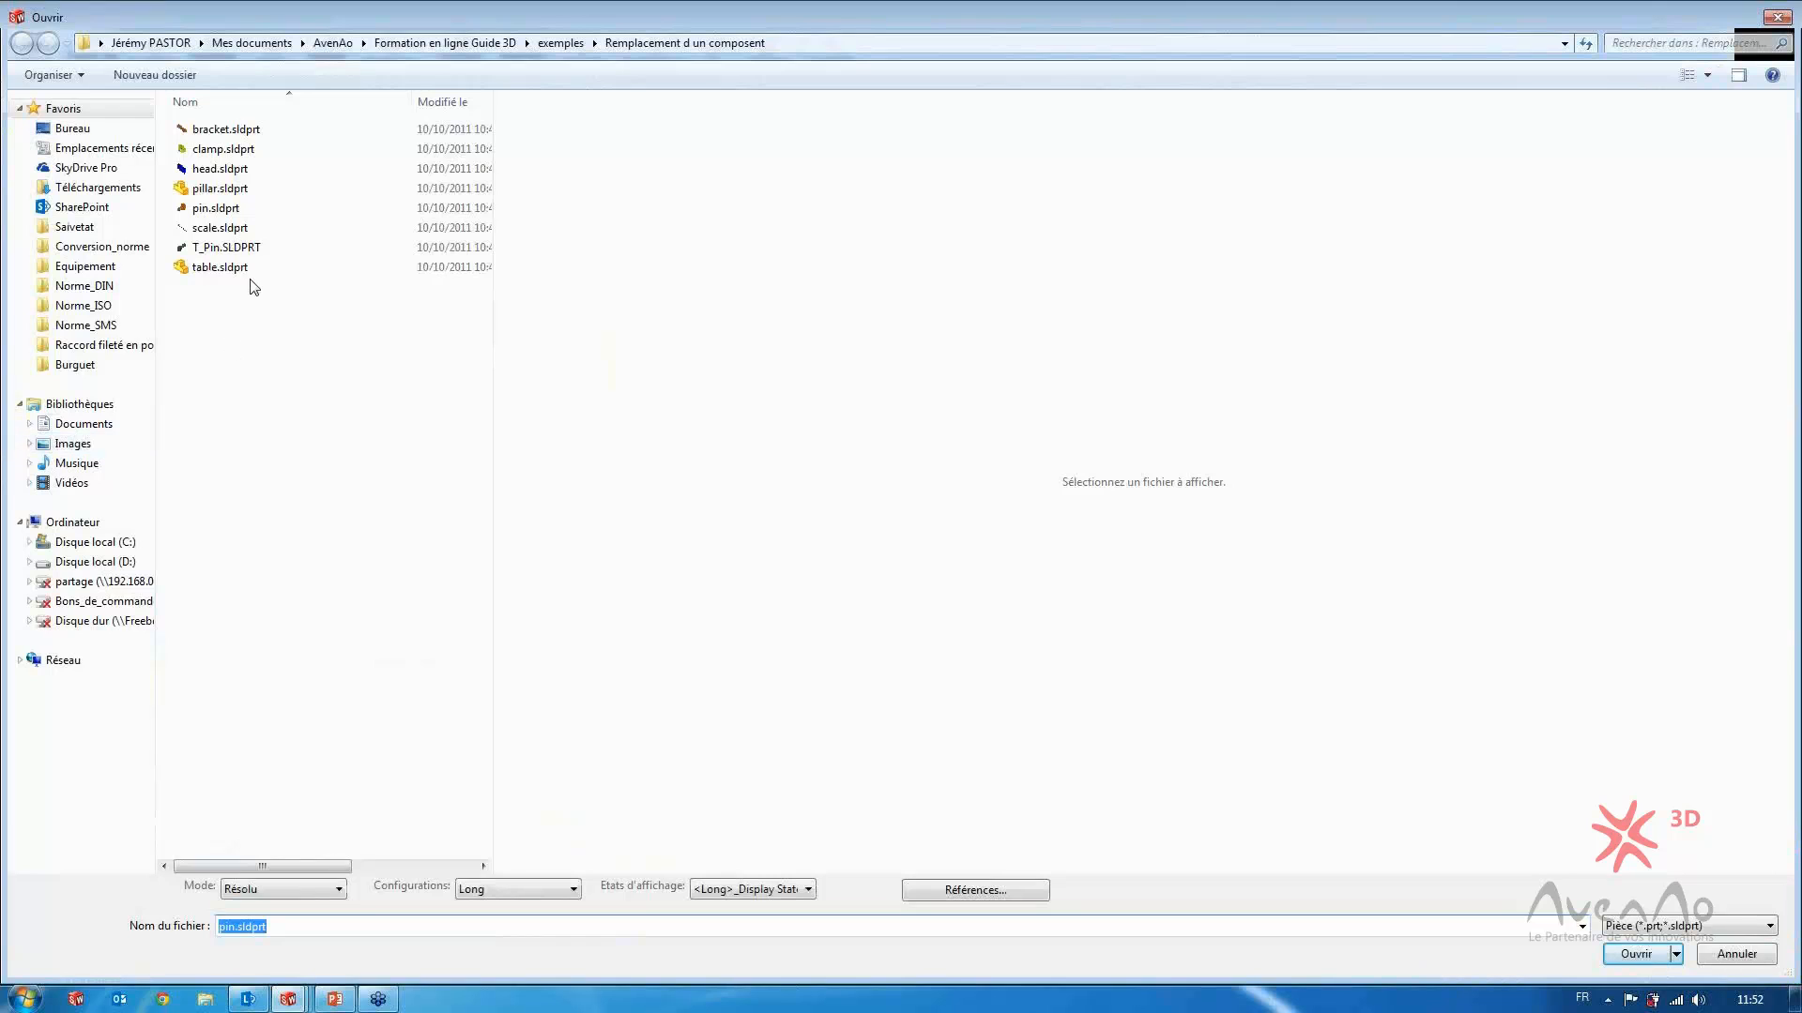
left_click(226, 253)
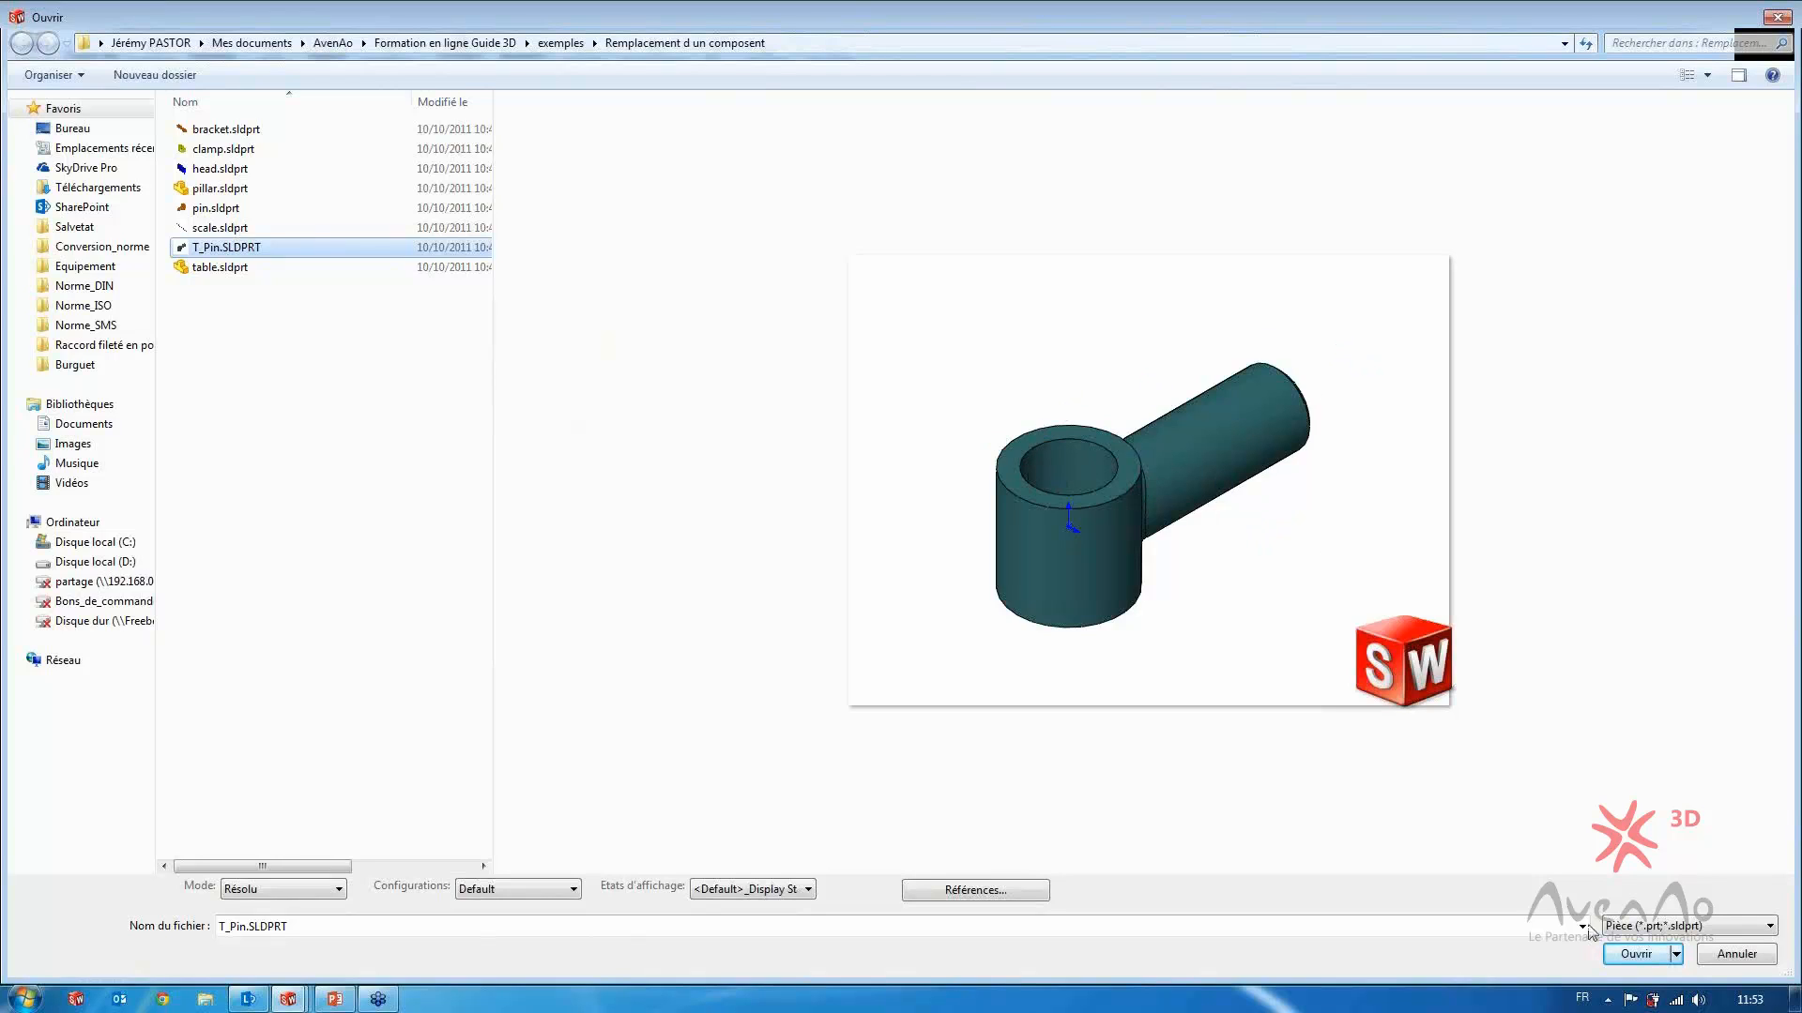
left_click(1616, 957)
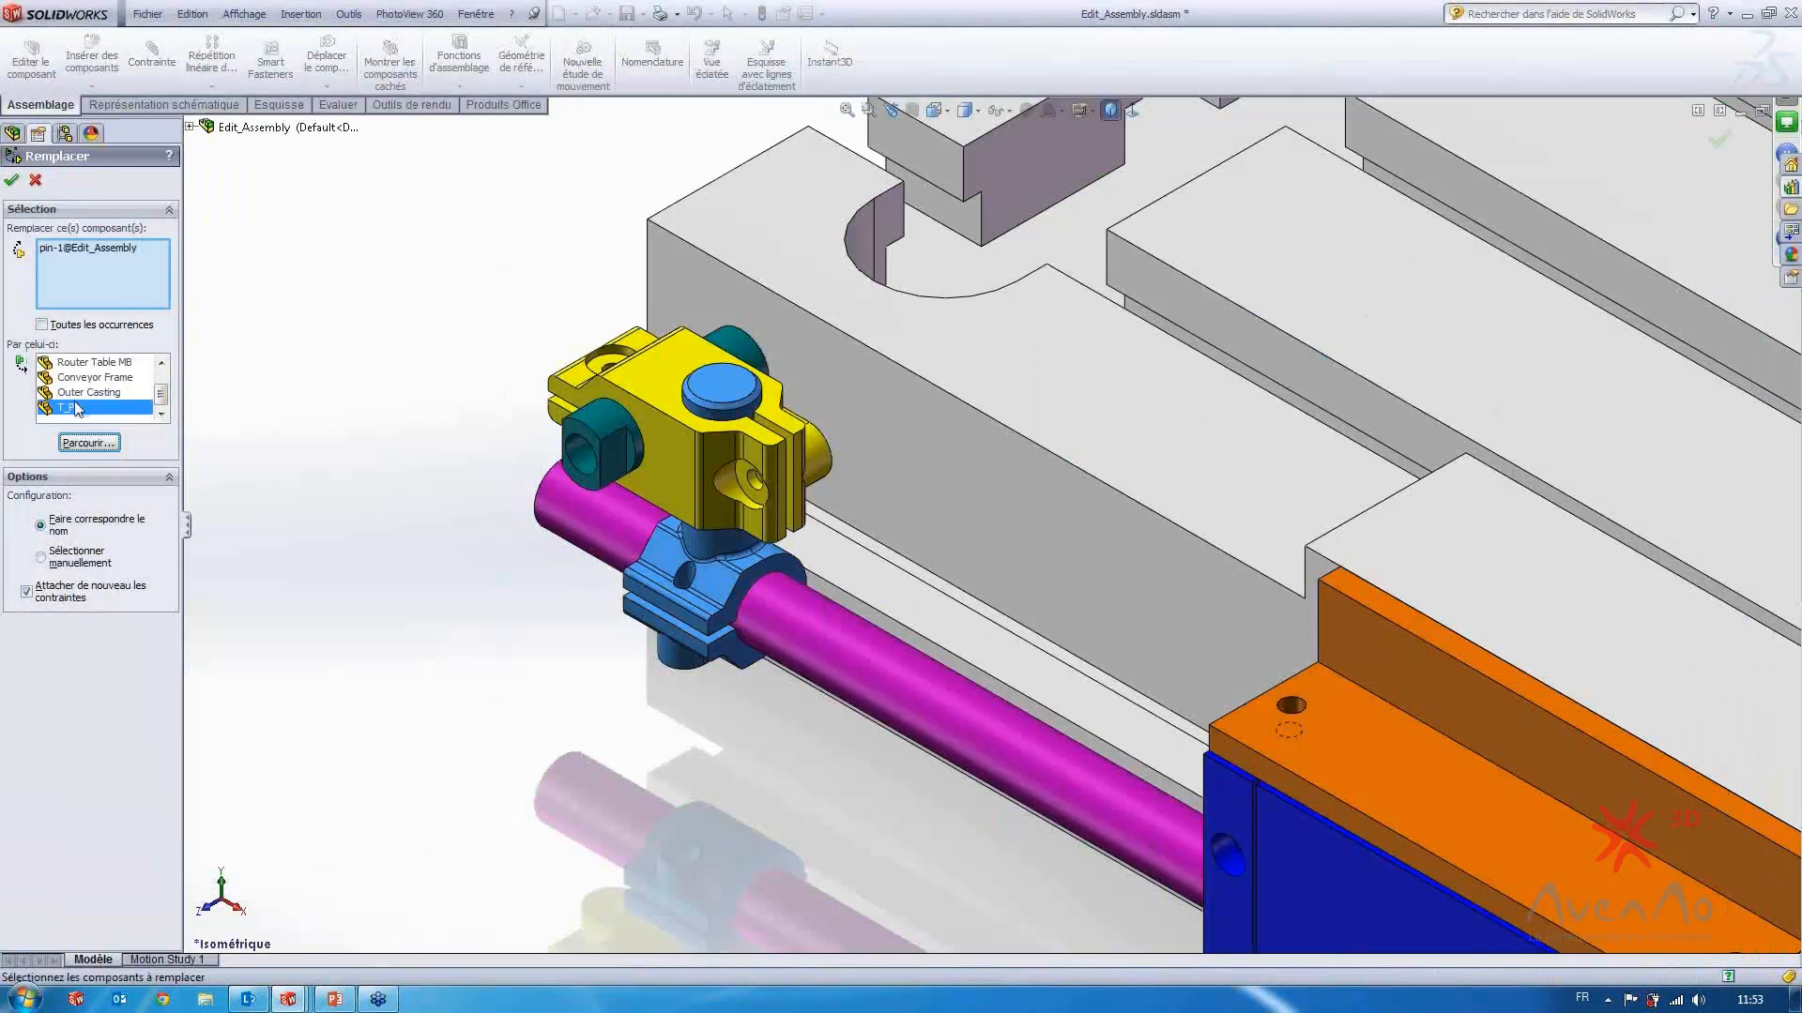
left_click(11, 180)
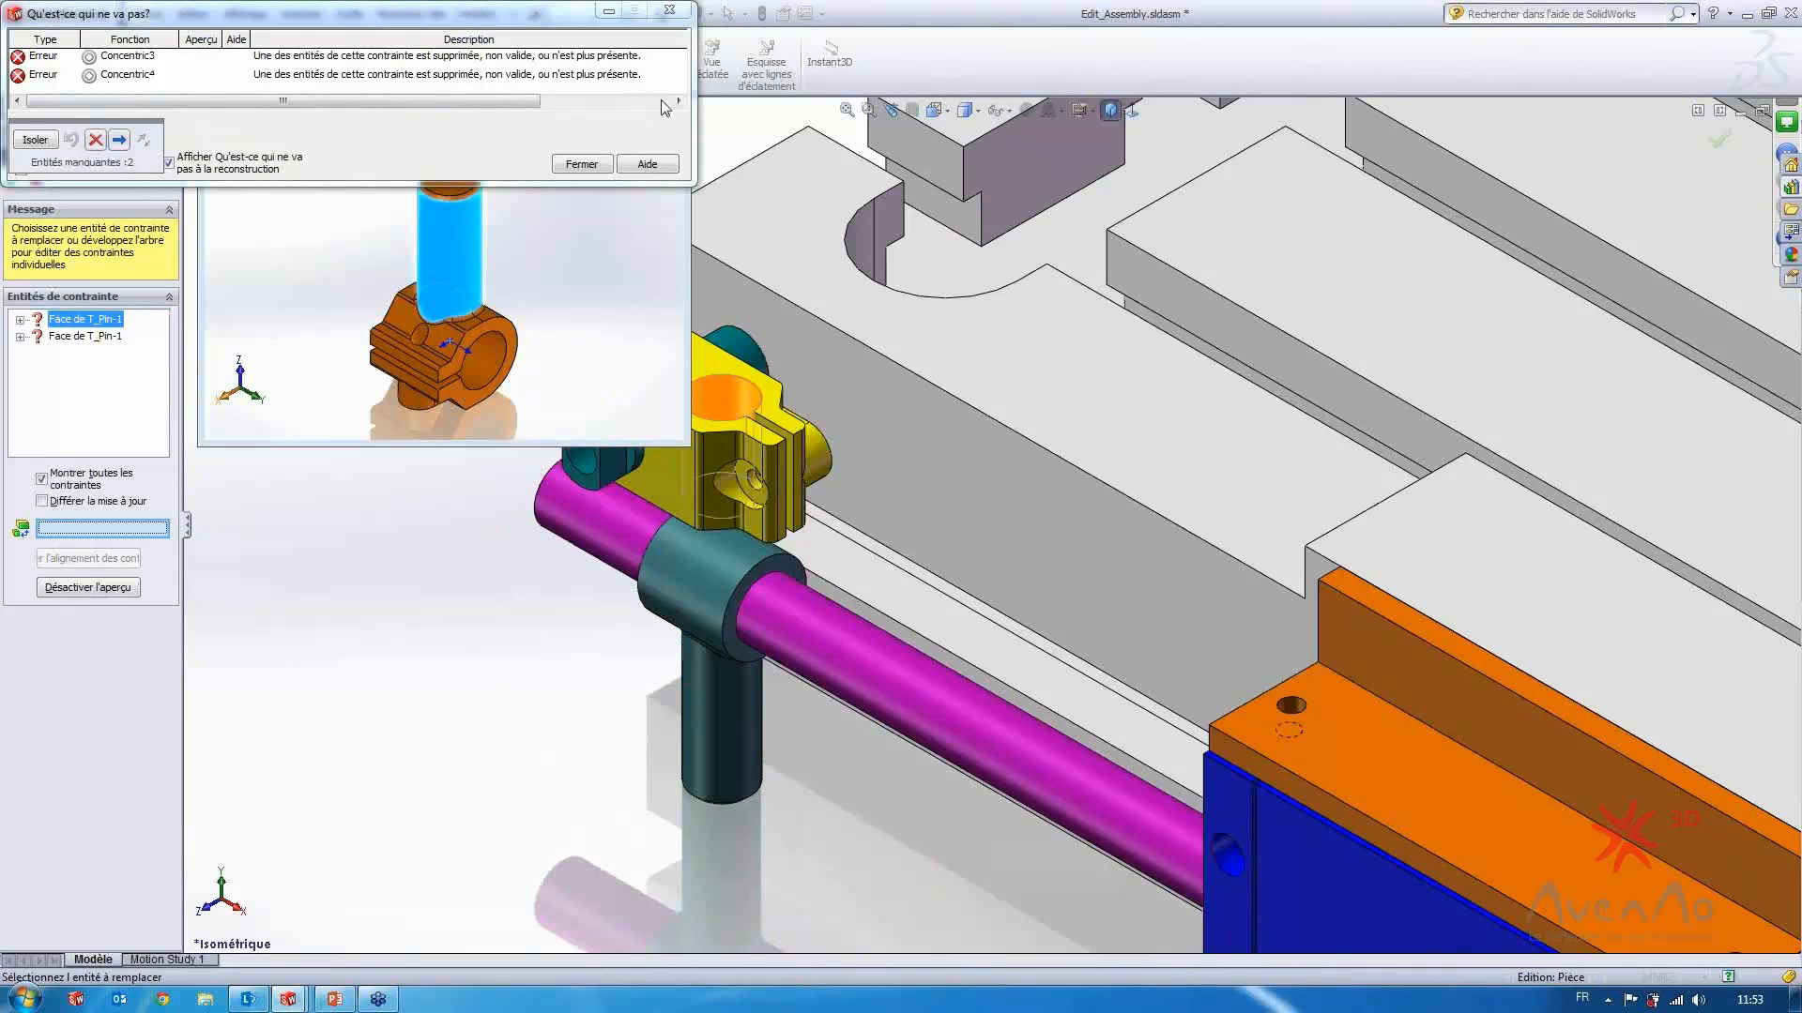
Reassign the two missing concentric mate entities to the T_Pin's cylindrical shank and bore faces, finish the replacement and maximize the assembly window
left_click(579, 166)
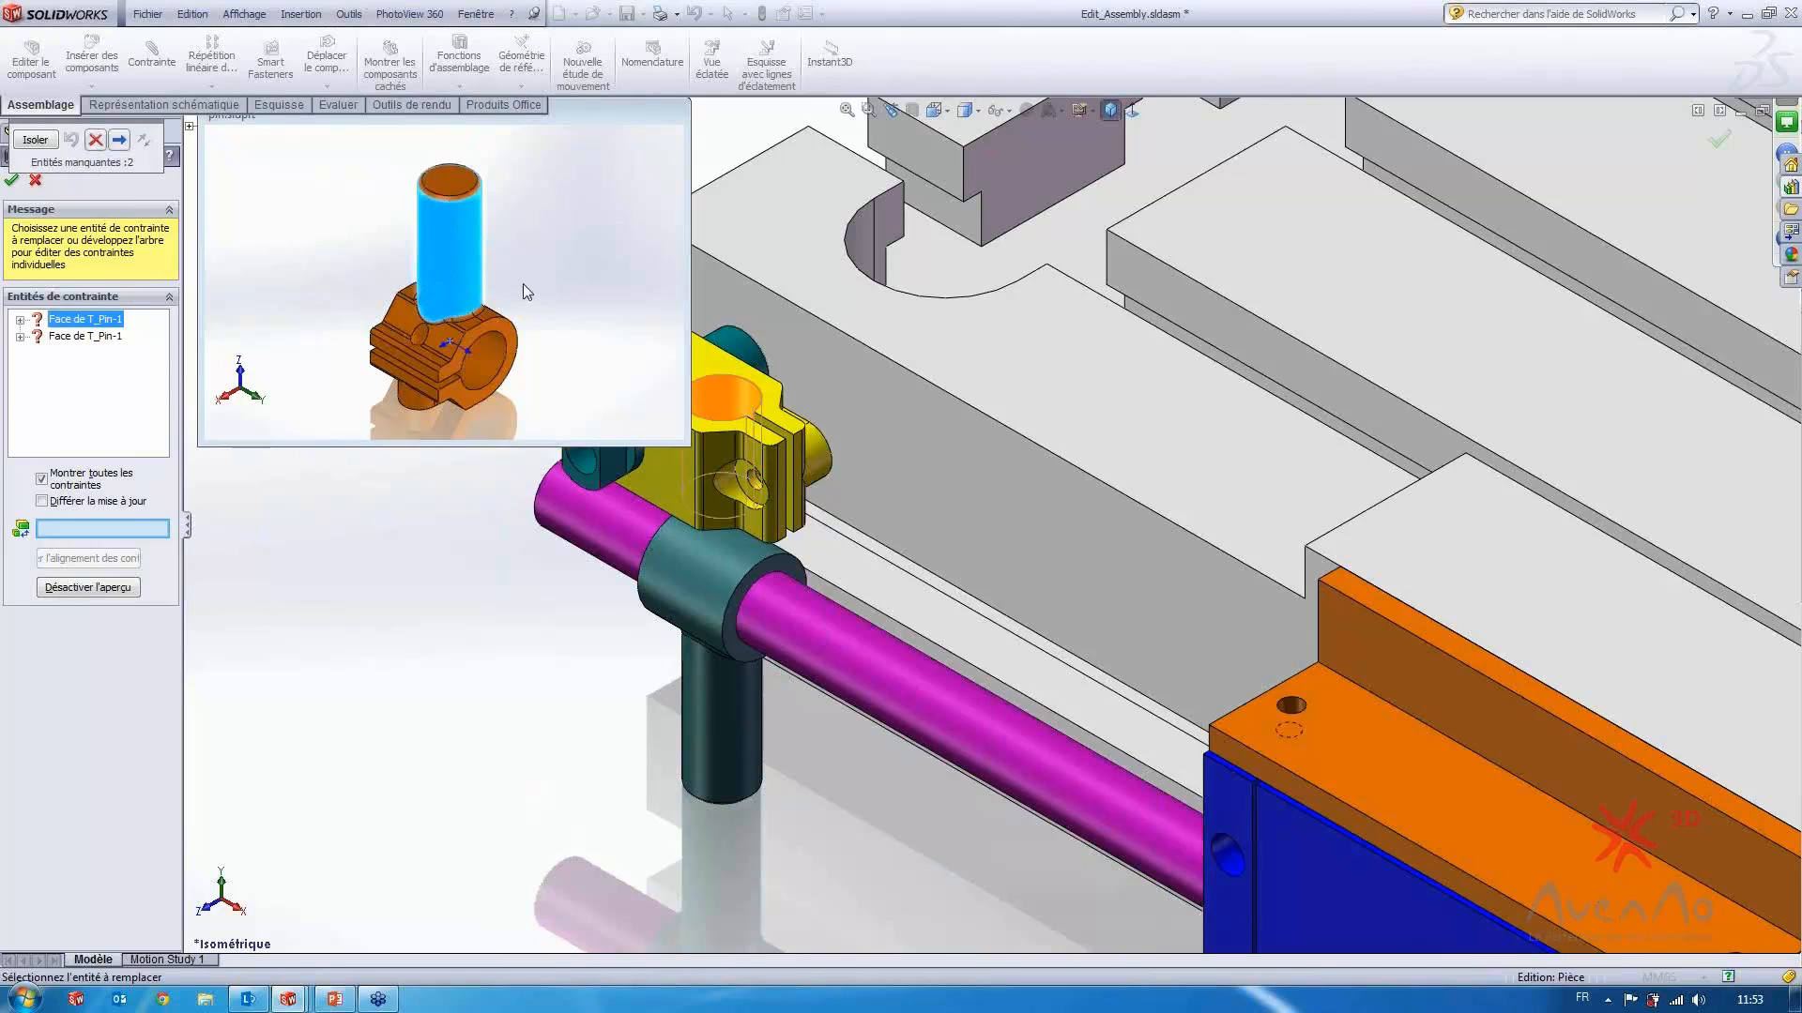
left_click(696, 711)
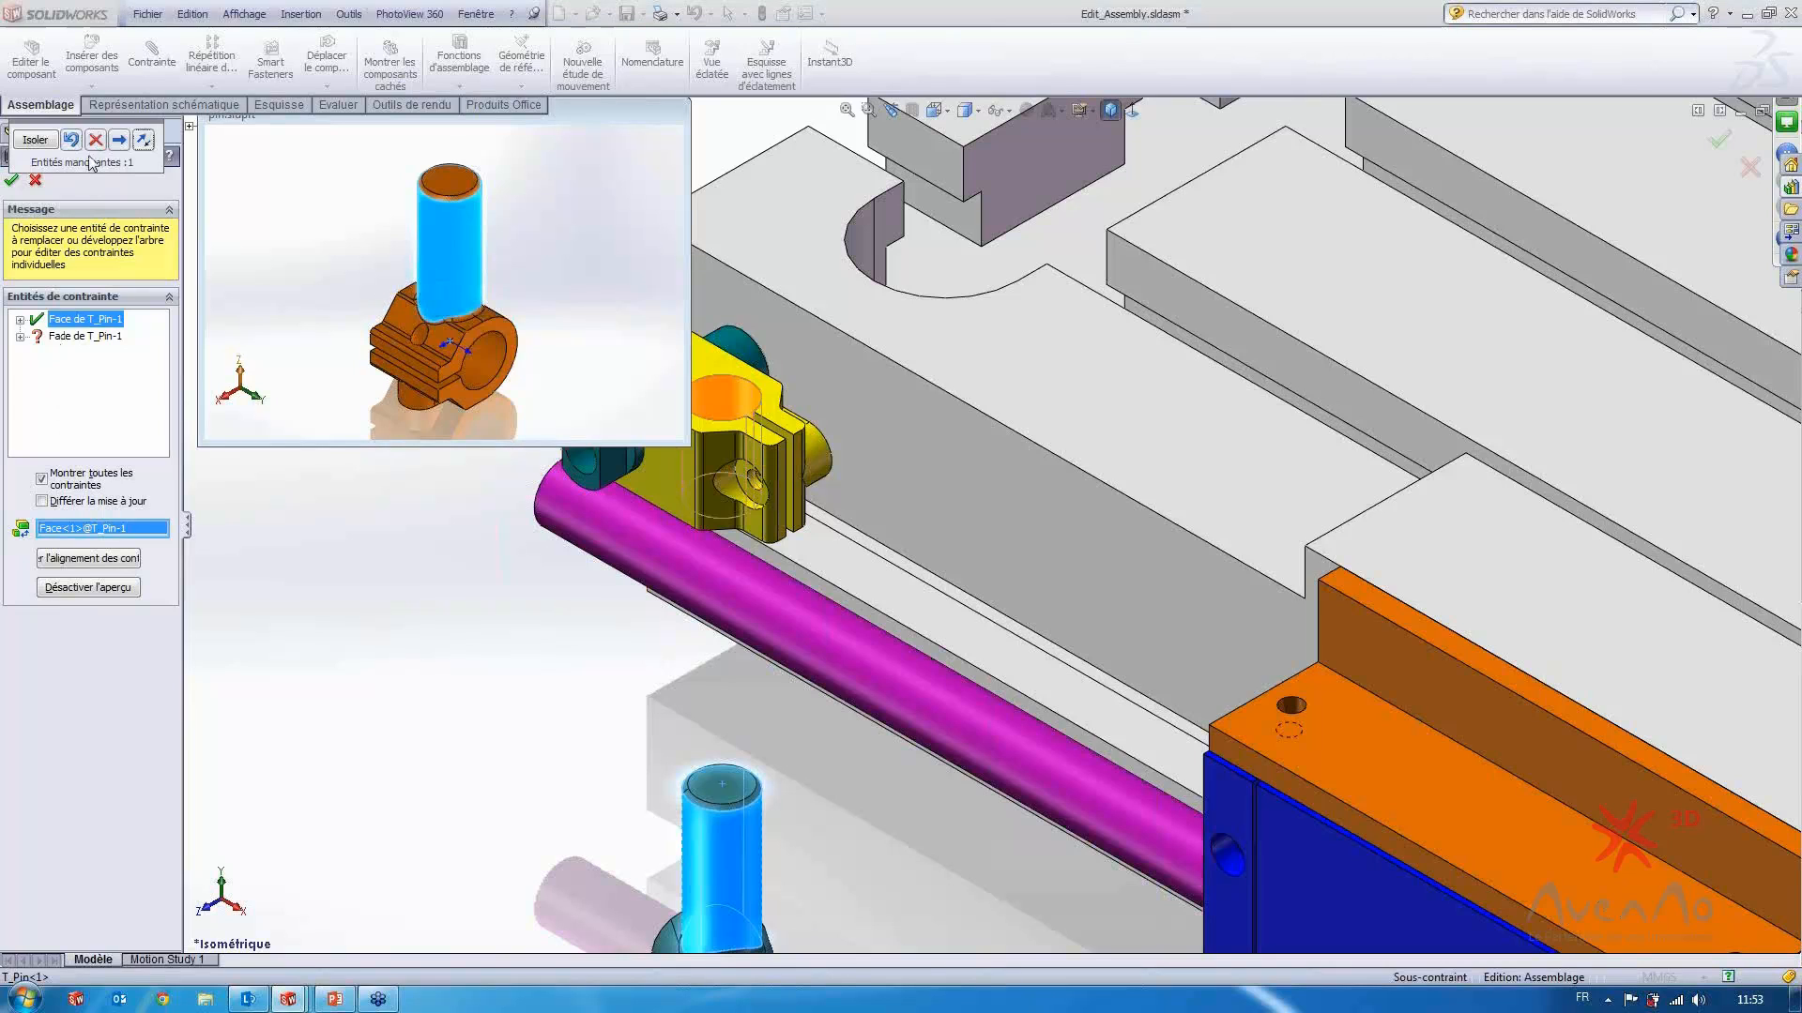
left_click(118, 140)
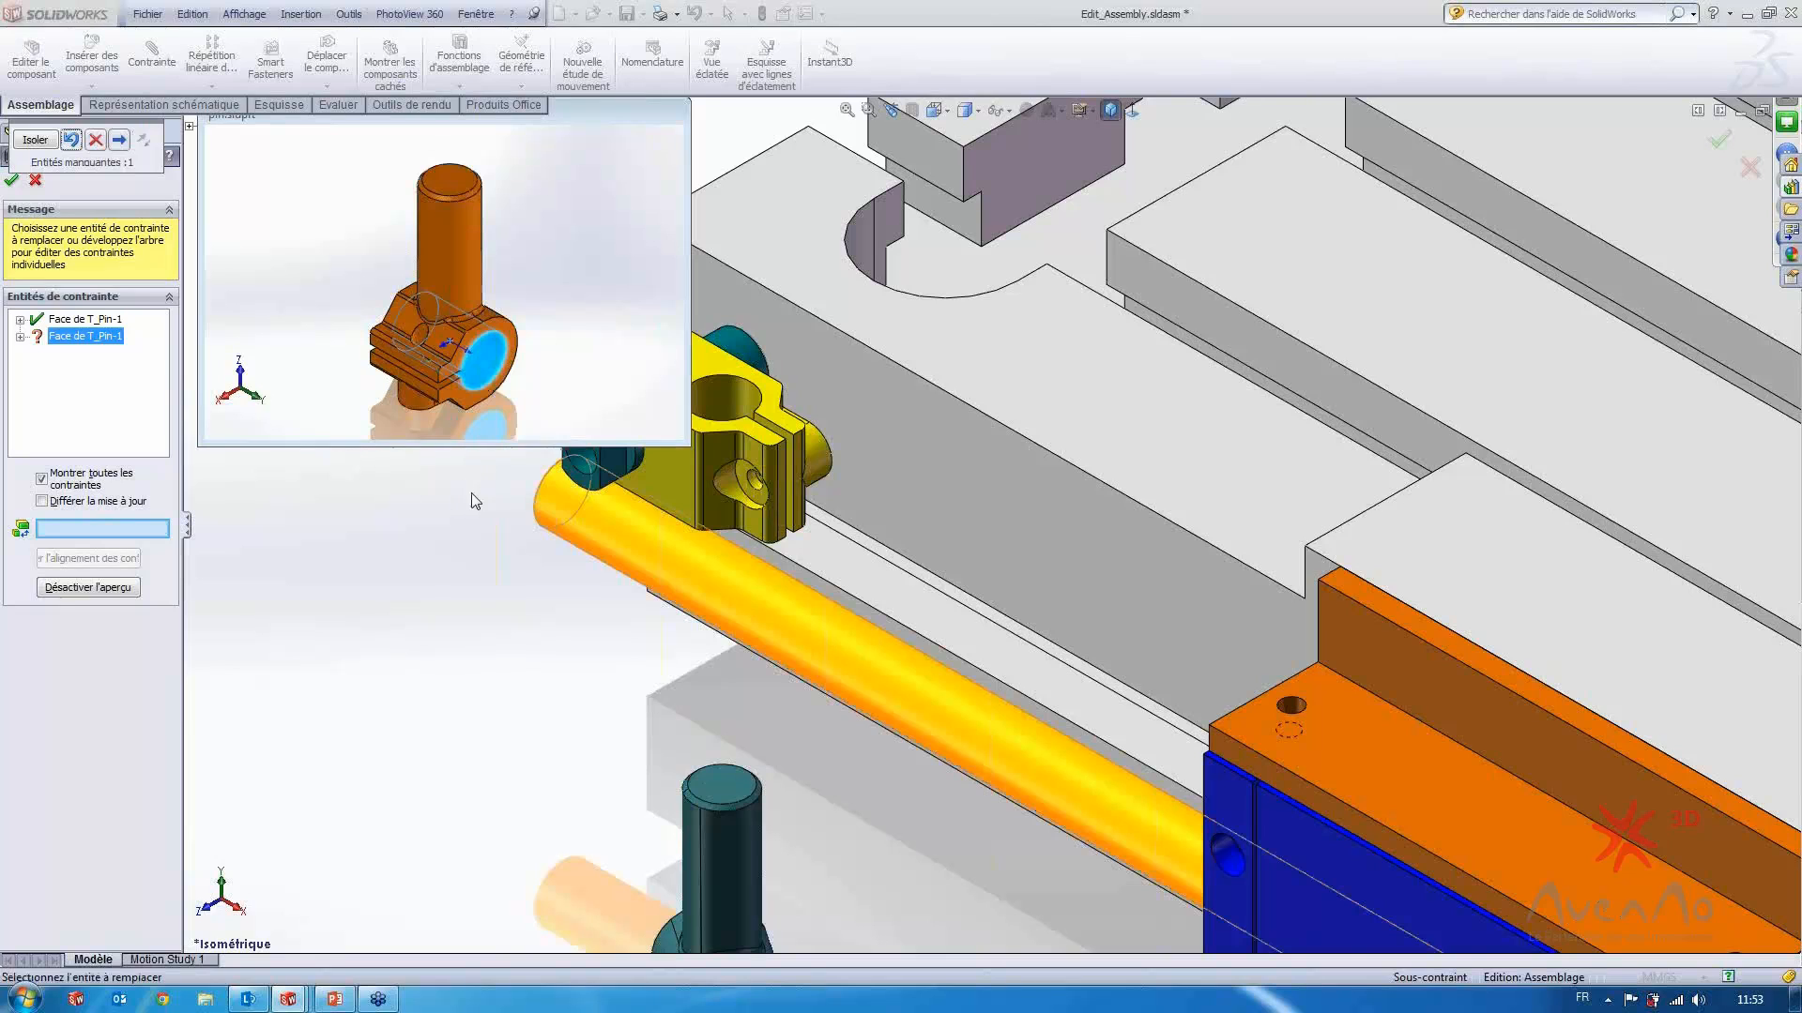
scroll(661, 701, "up", 2)
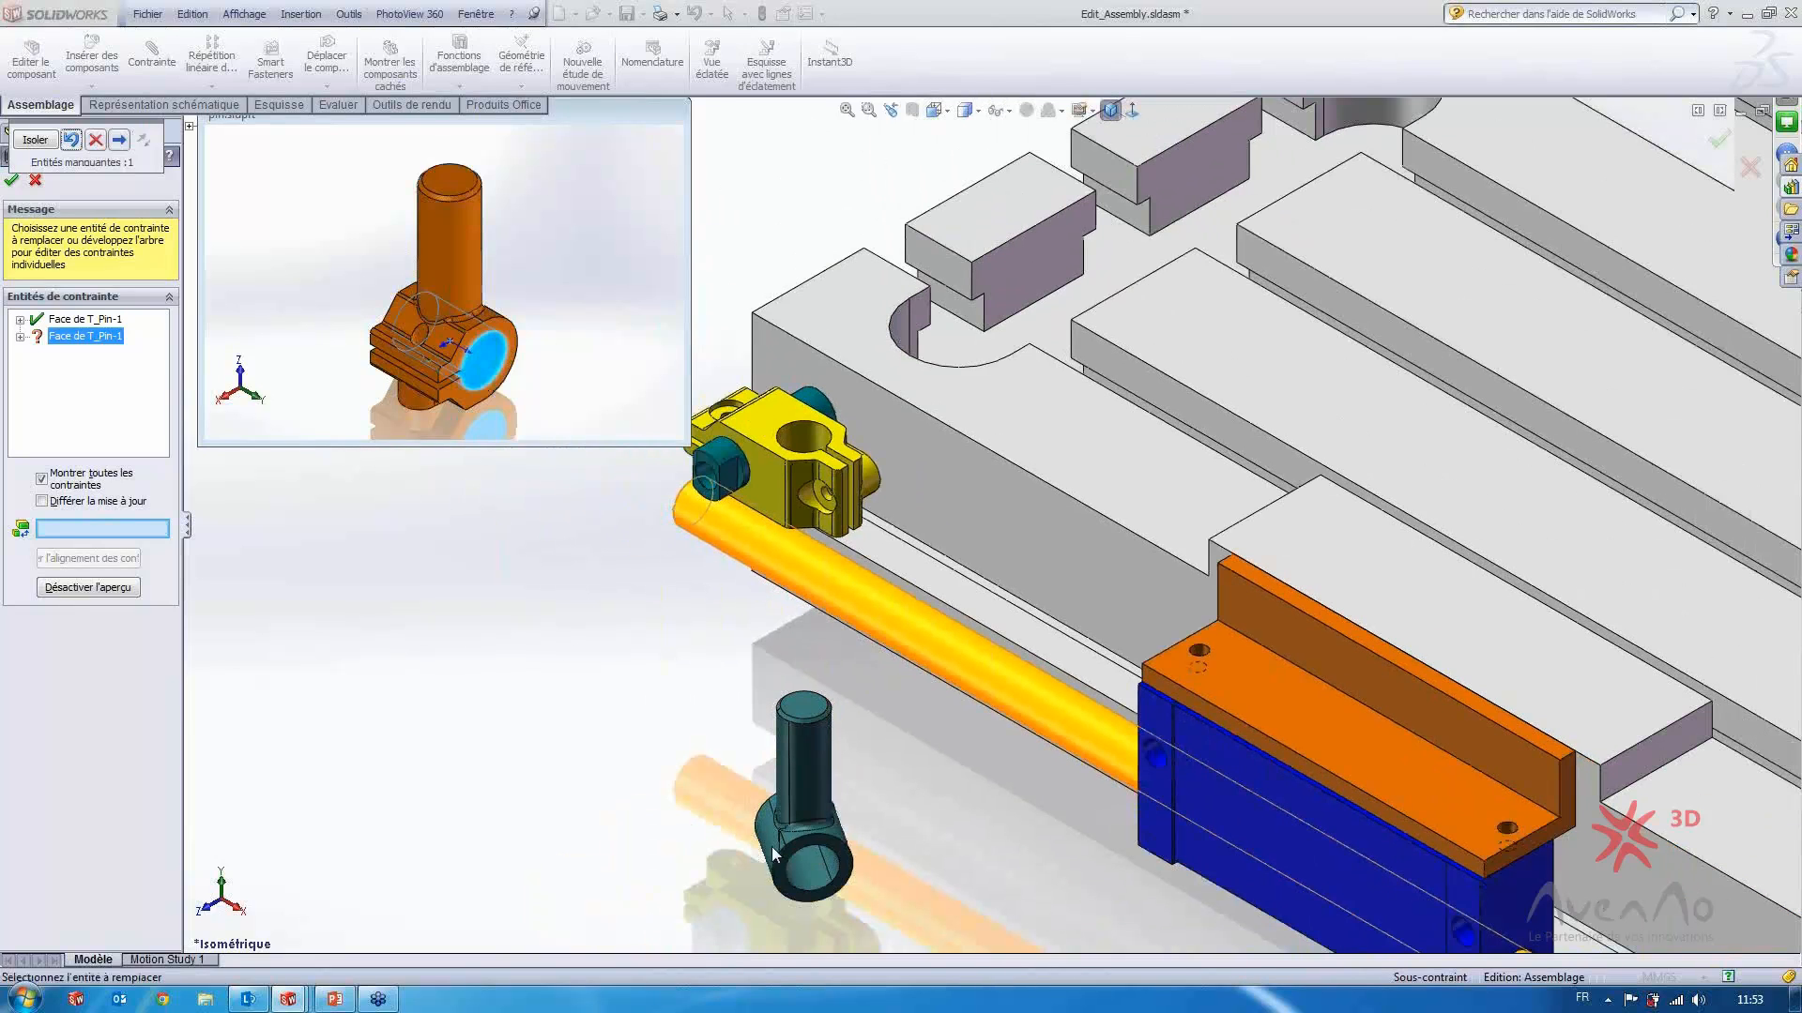
left_click(811, 879)
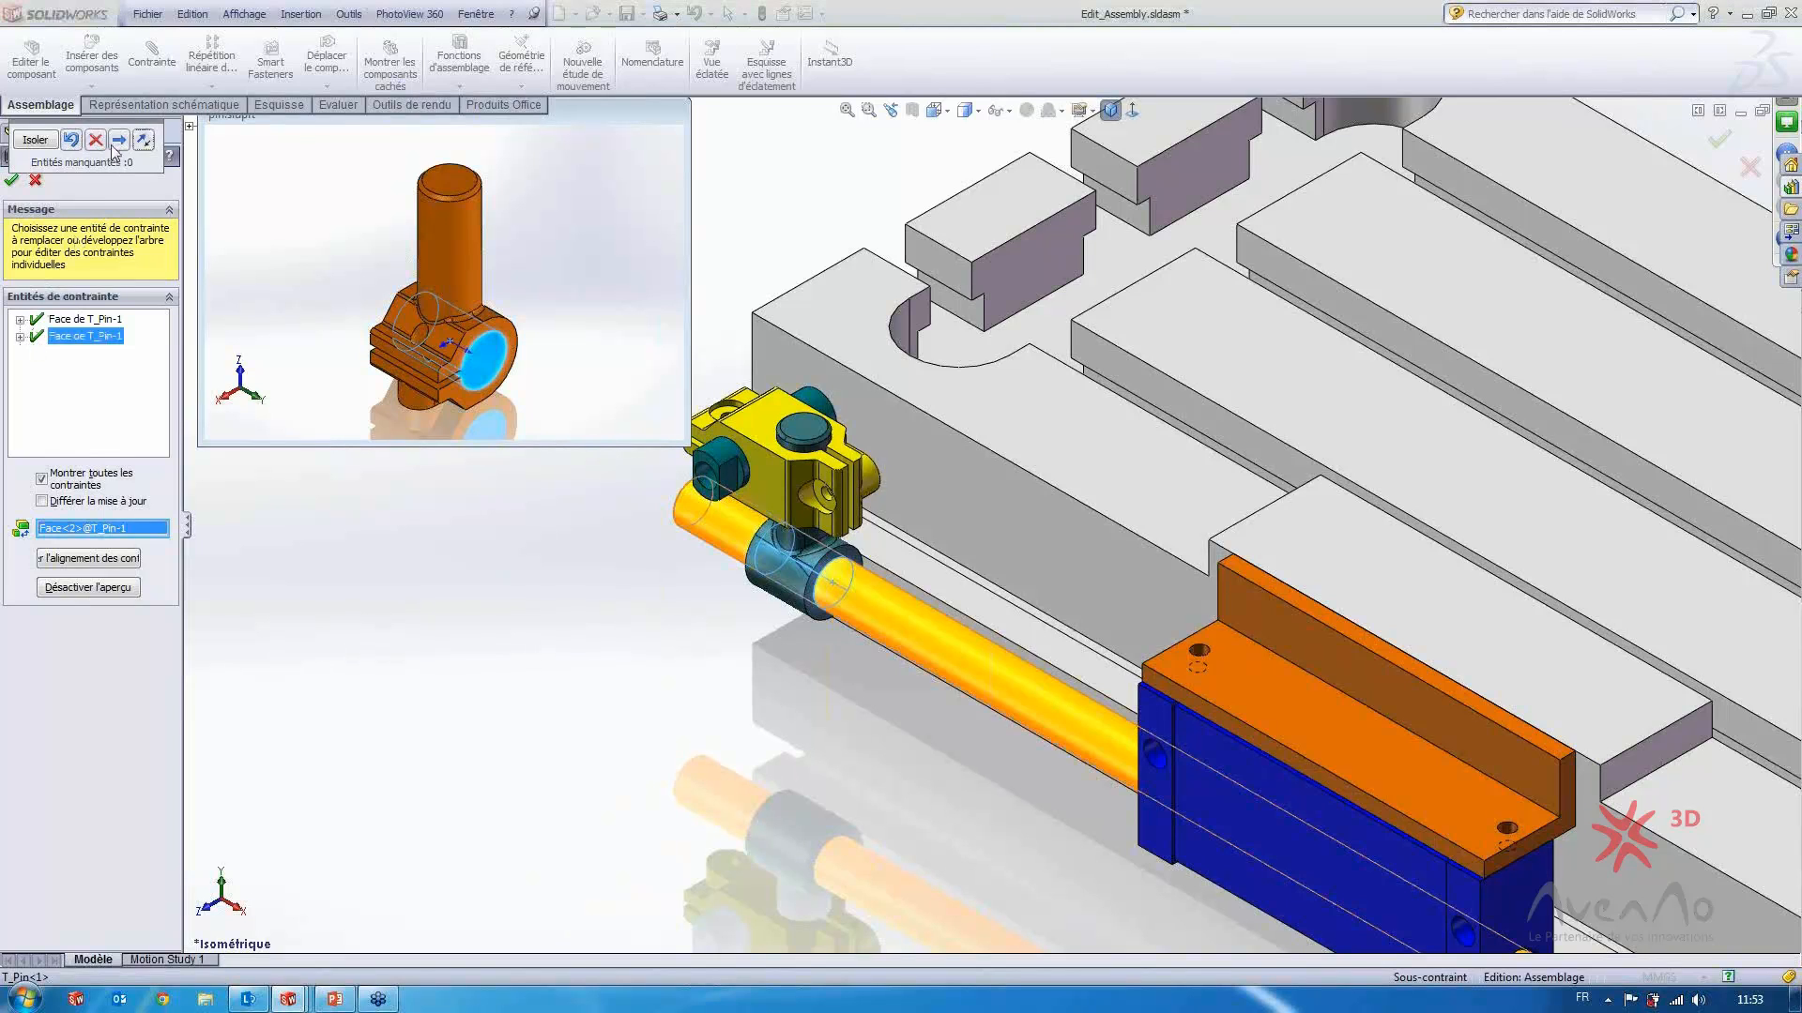
left_click(11, 182)
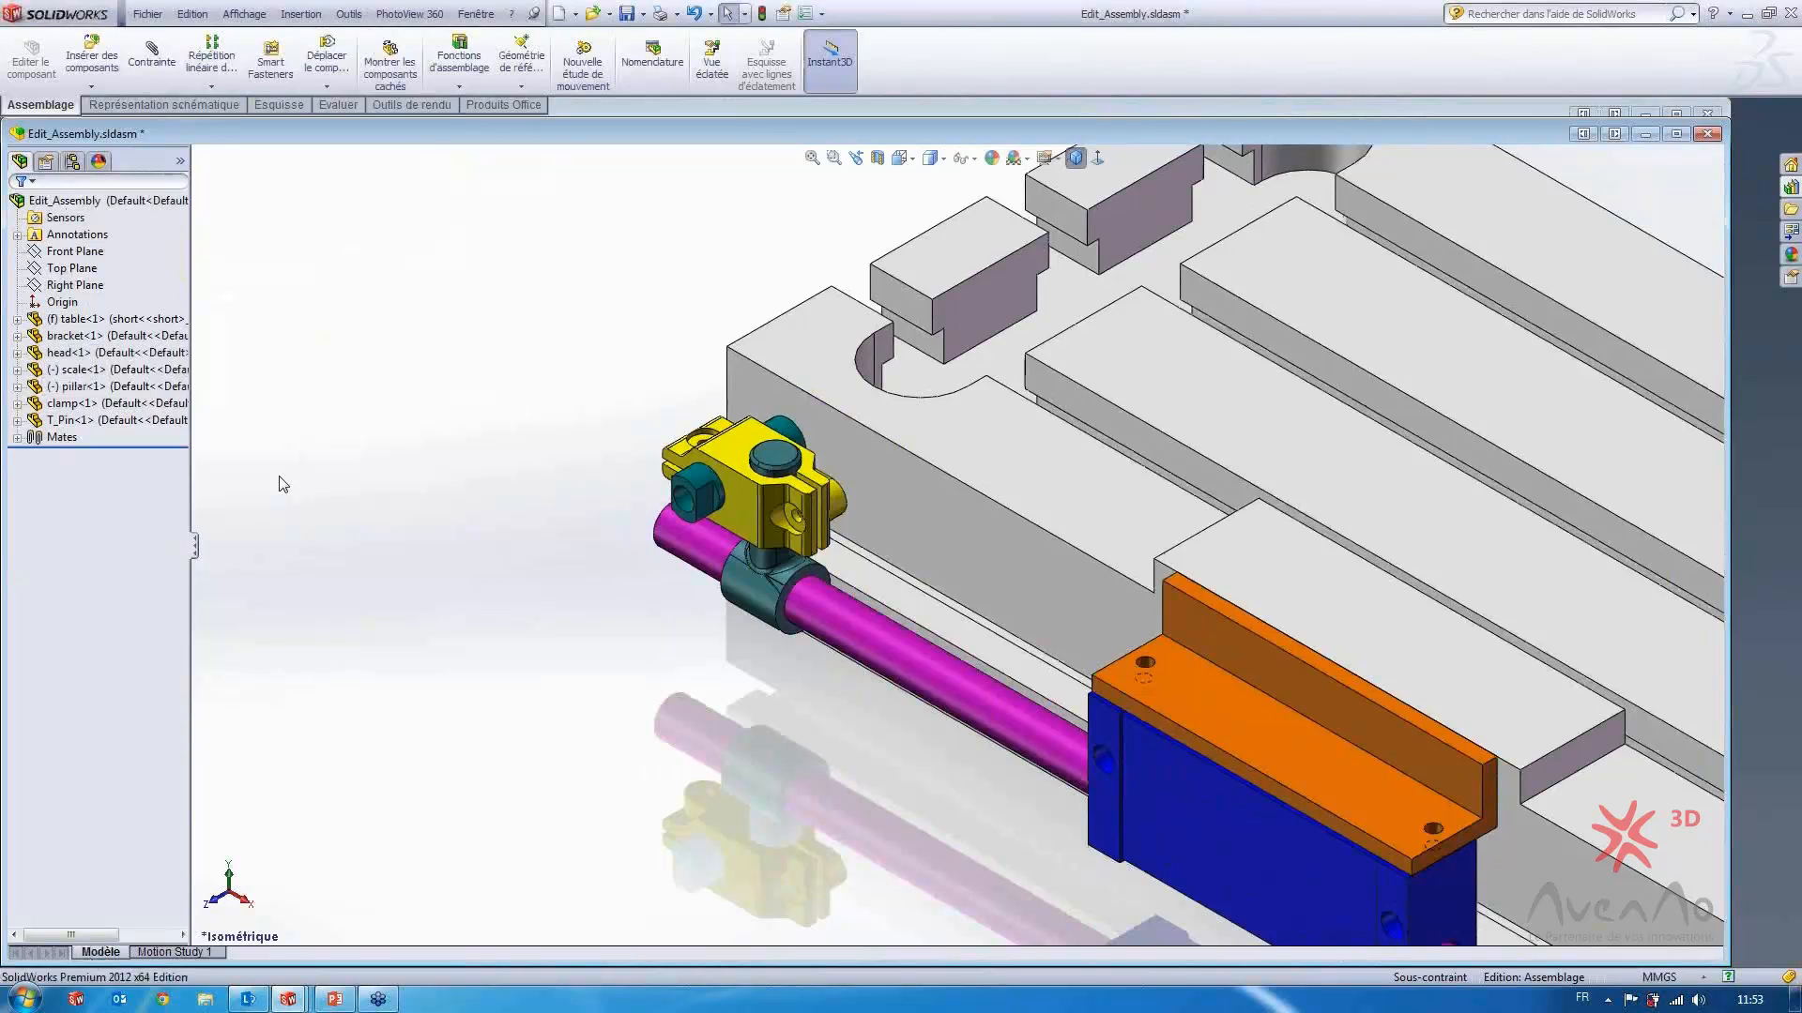
double_click(549, 133)
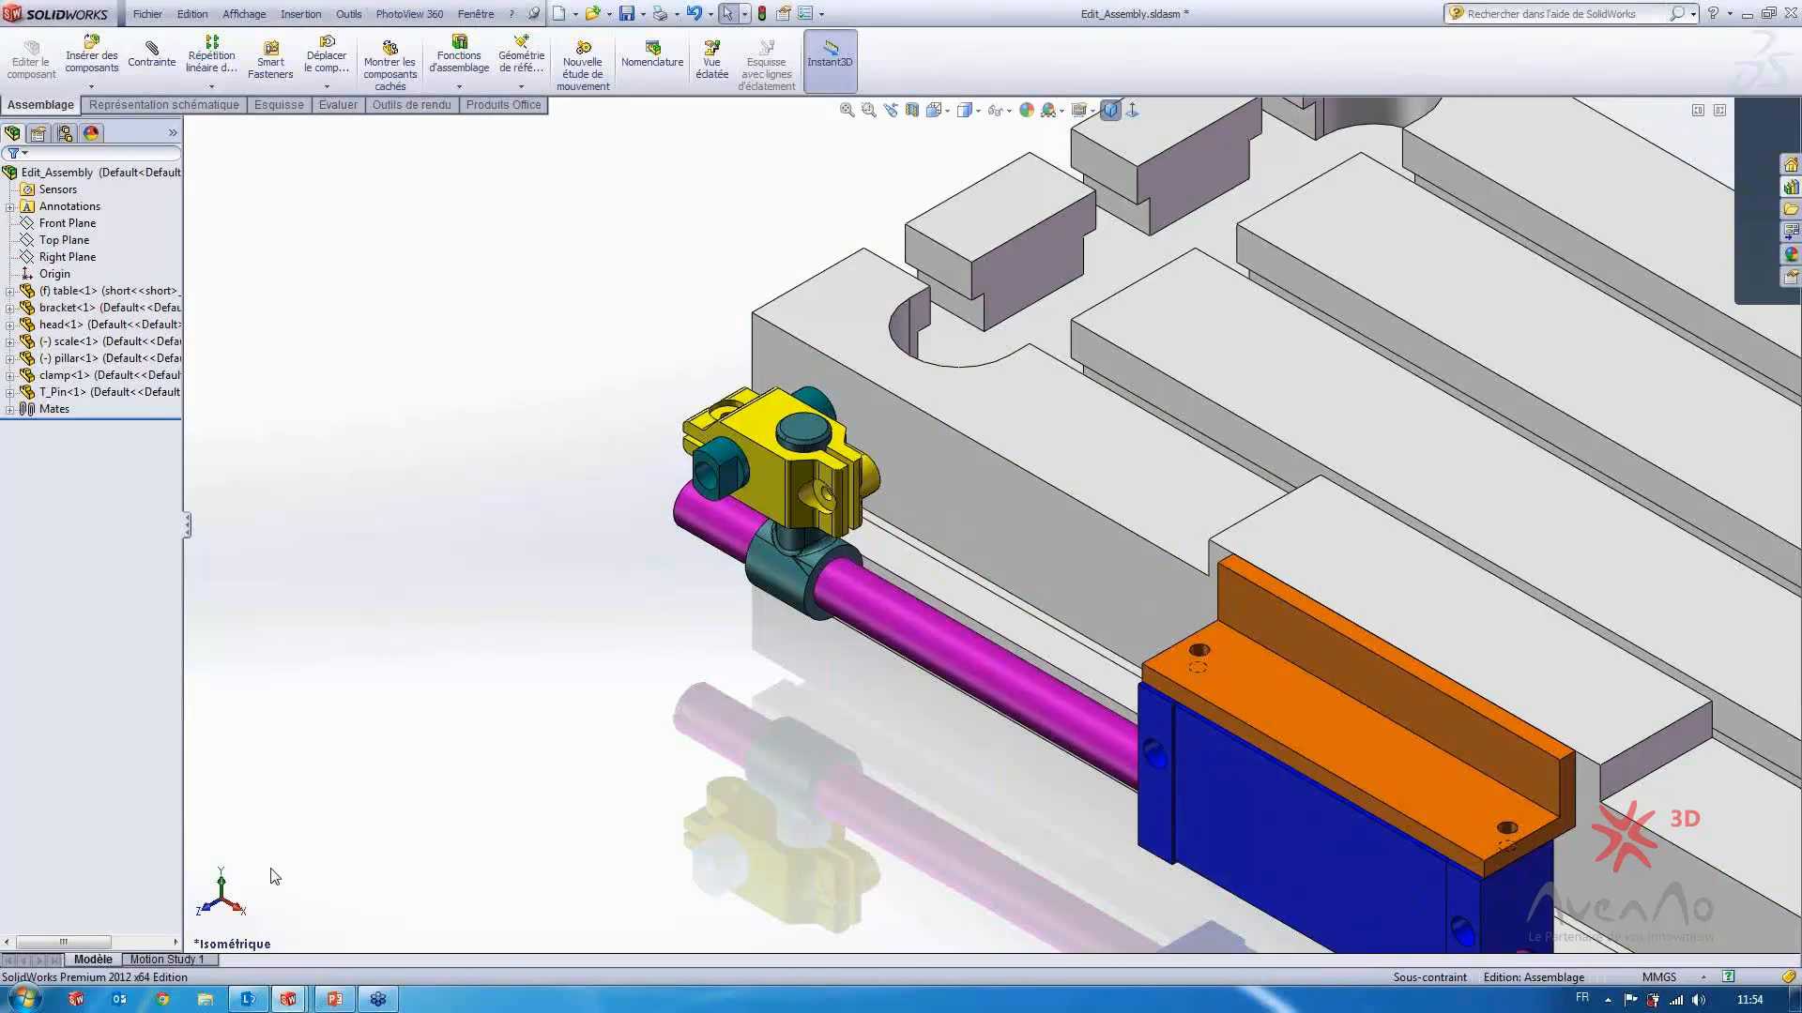
Show the PowerPoint slide on drawing novelties, and switch to the SolidWorks drawing with the Outer Casting sheet
left_click(333, 995)
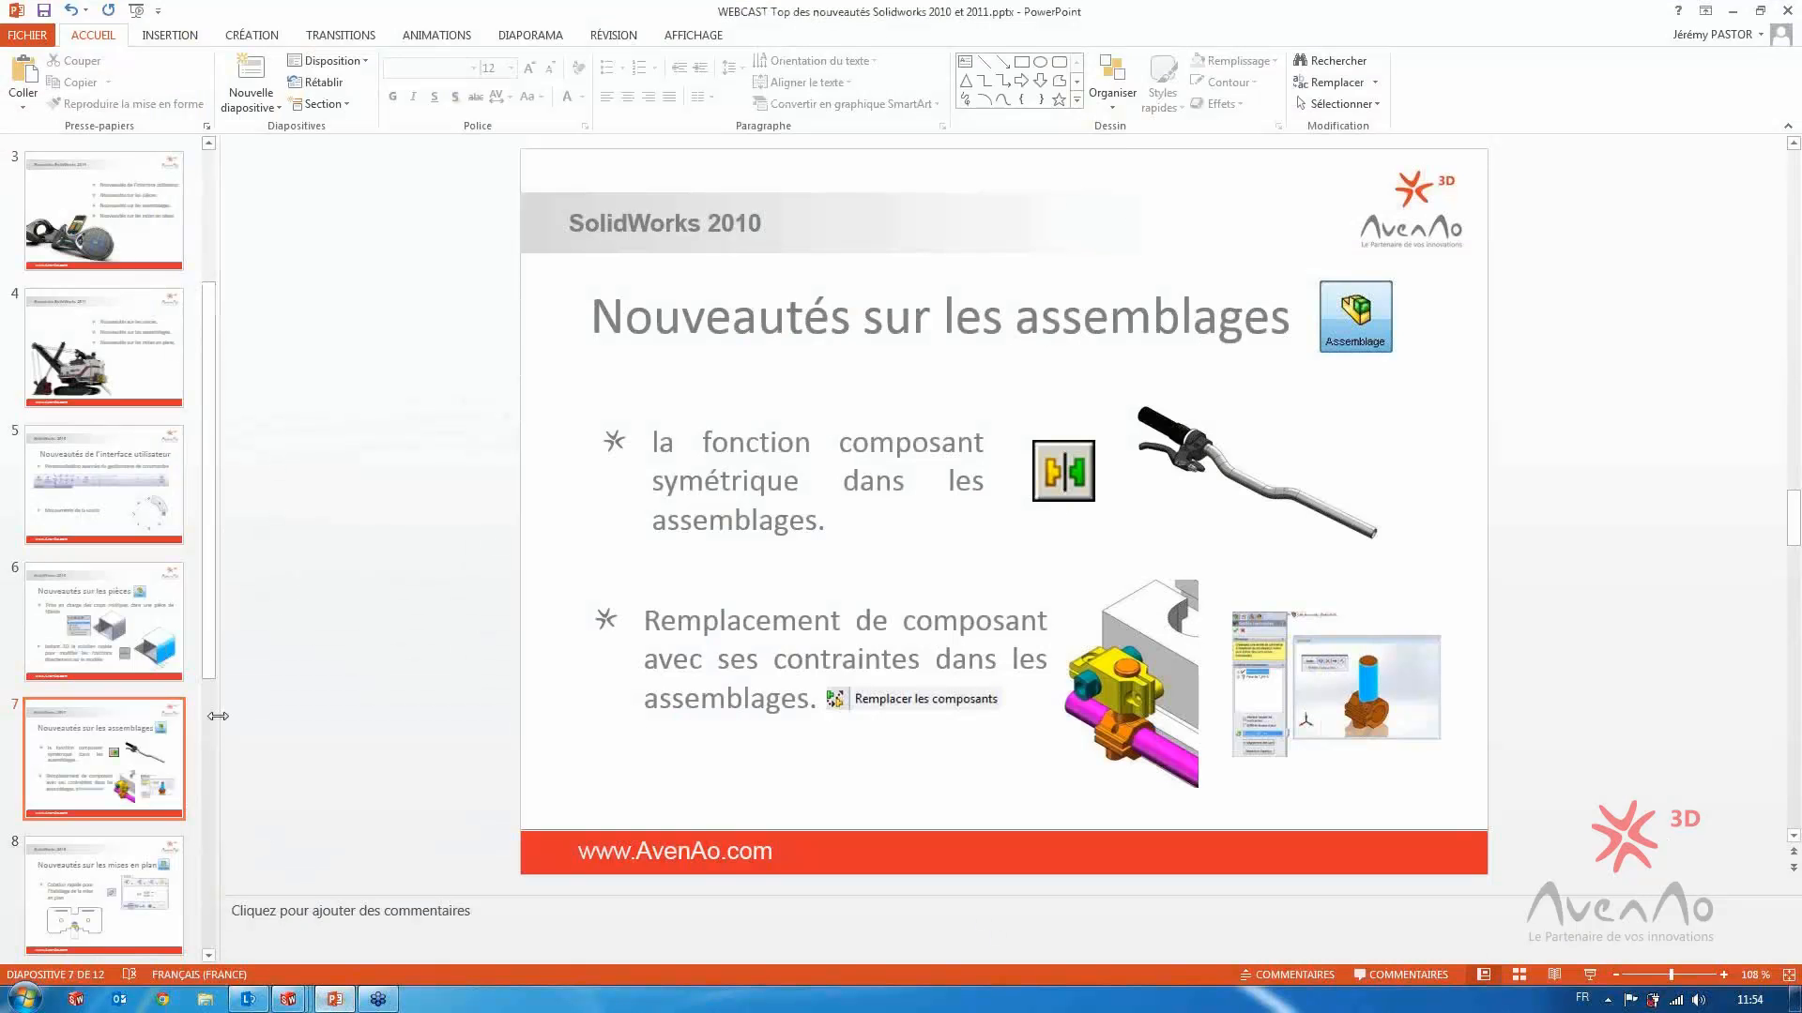
scroll(148, 730, "down", 1)
left_click(140, 807)
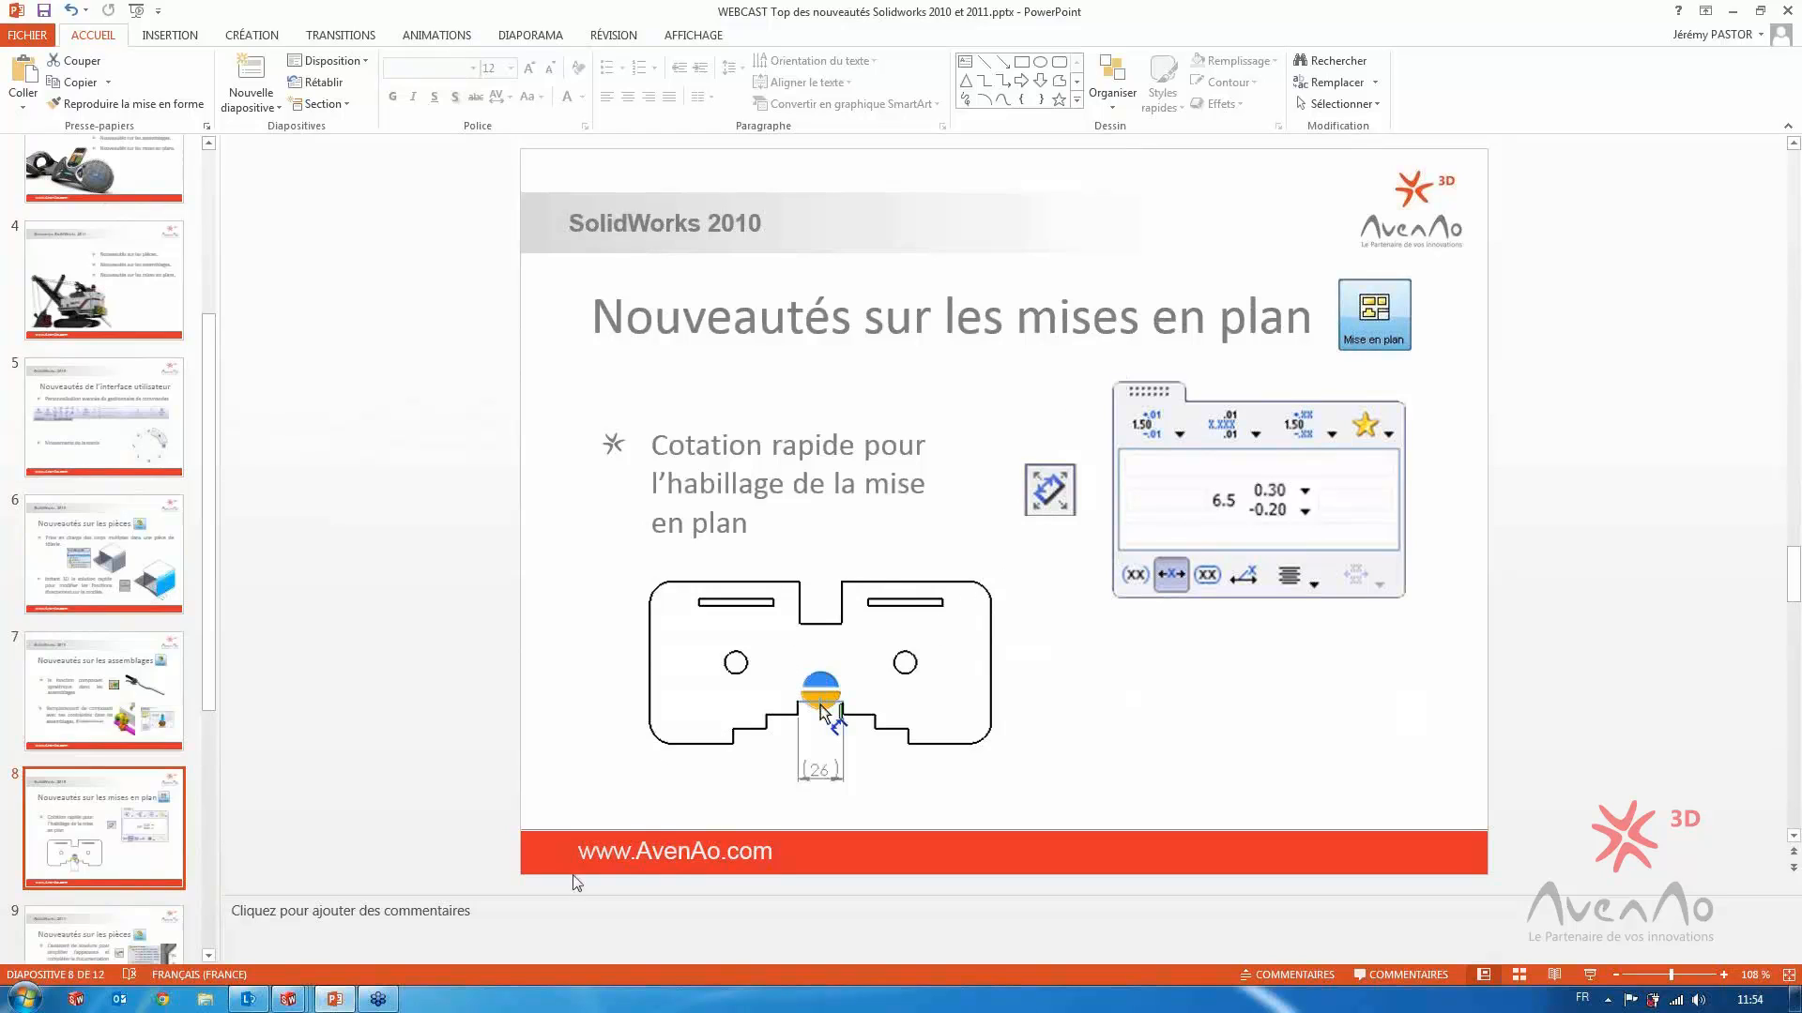
mouse_move(291, 1000)
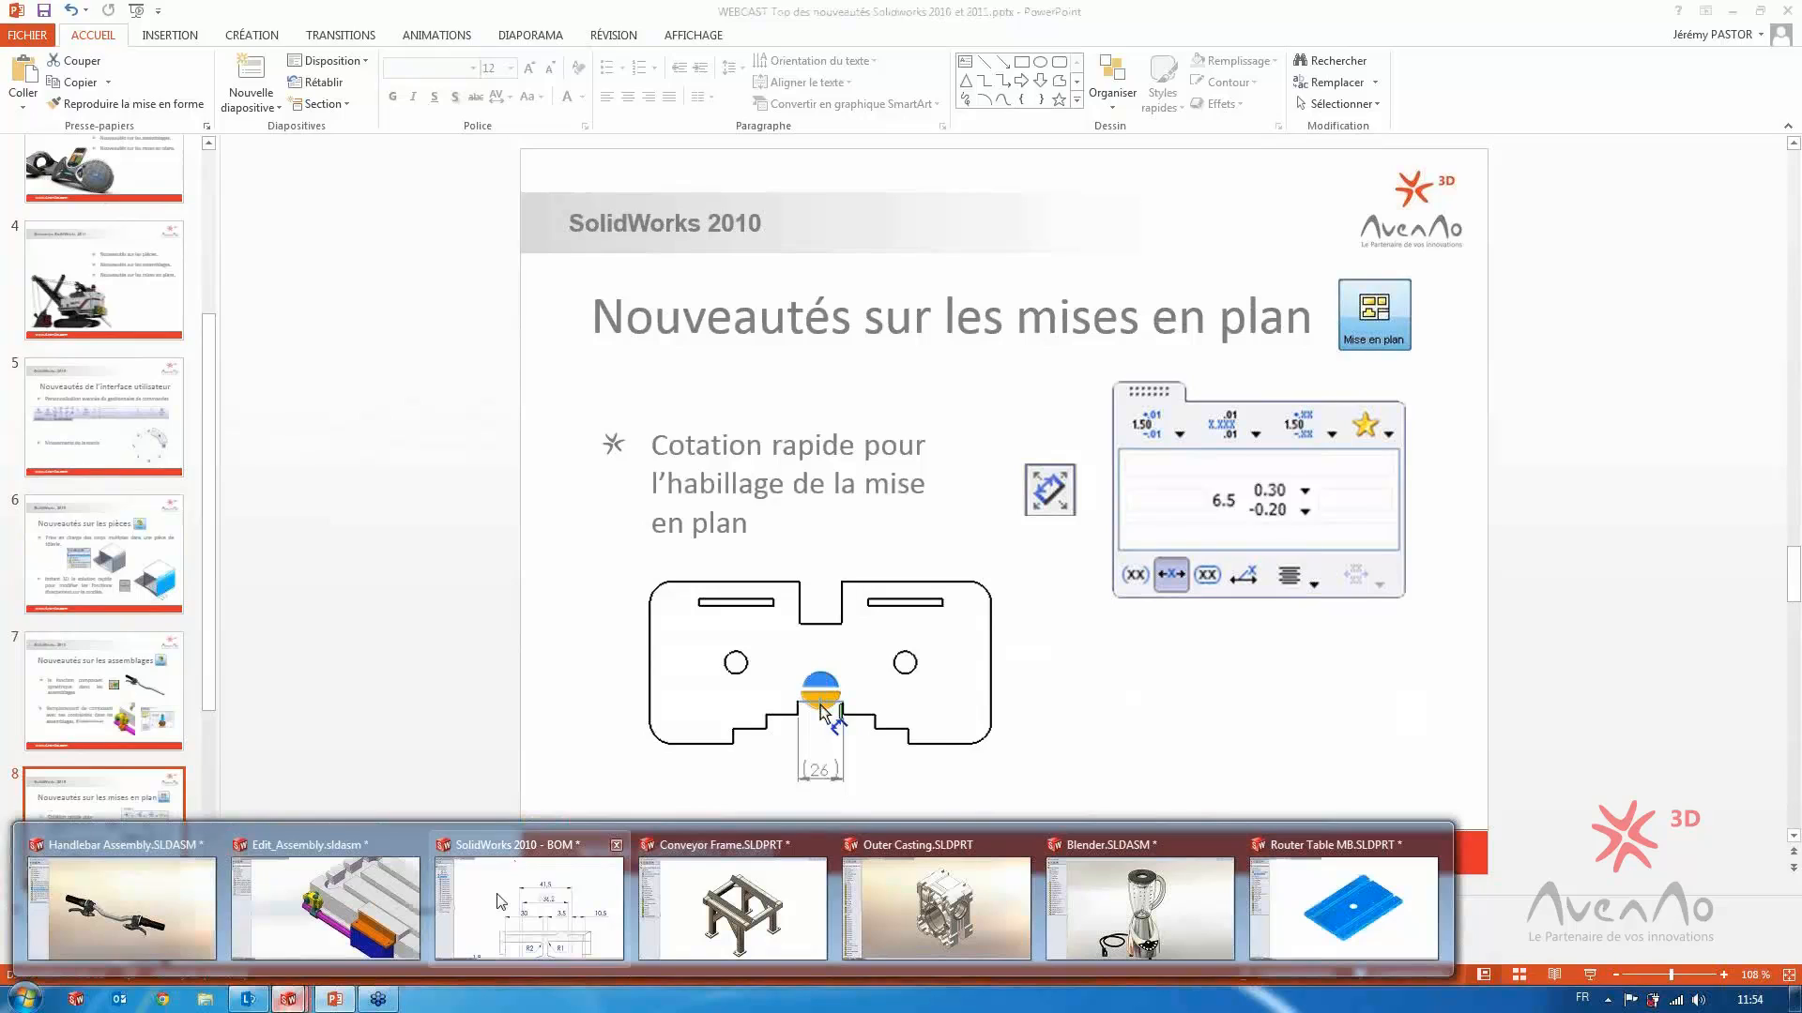
mouse_move(500, 902)
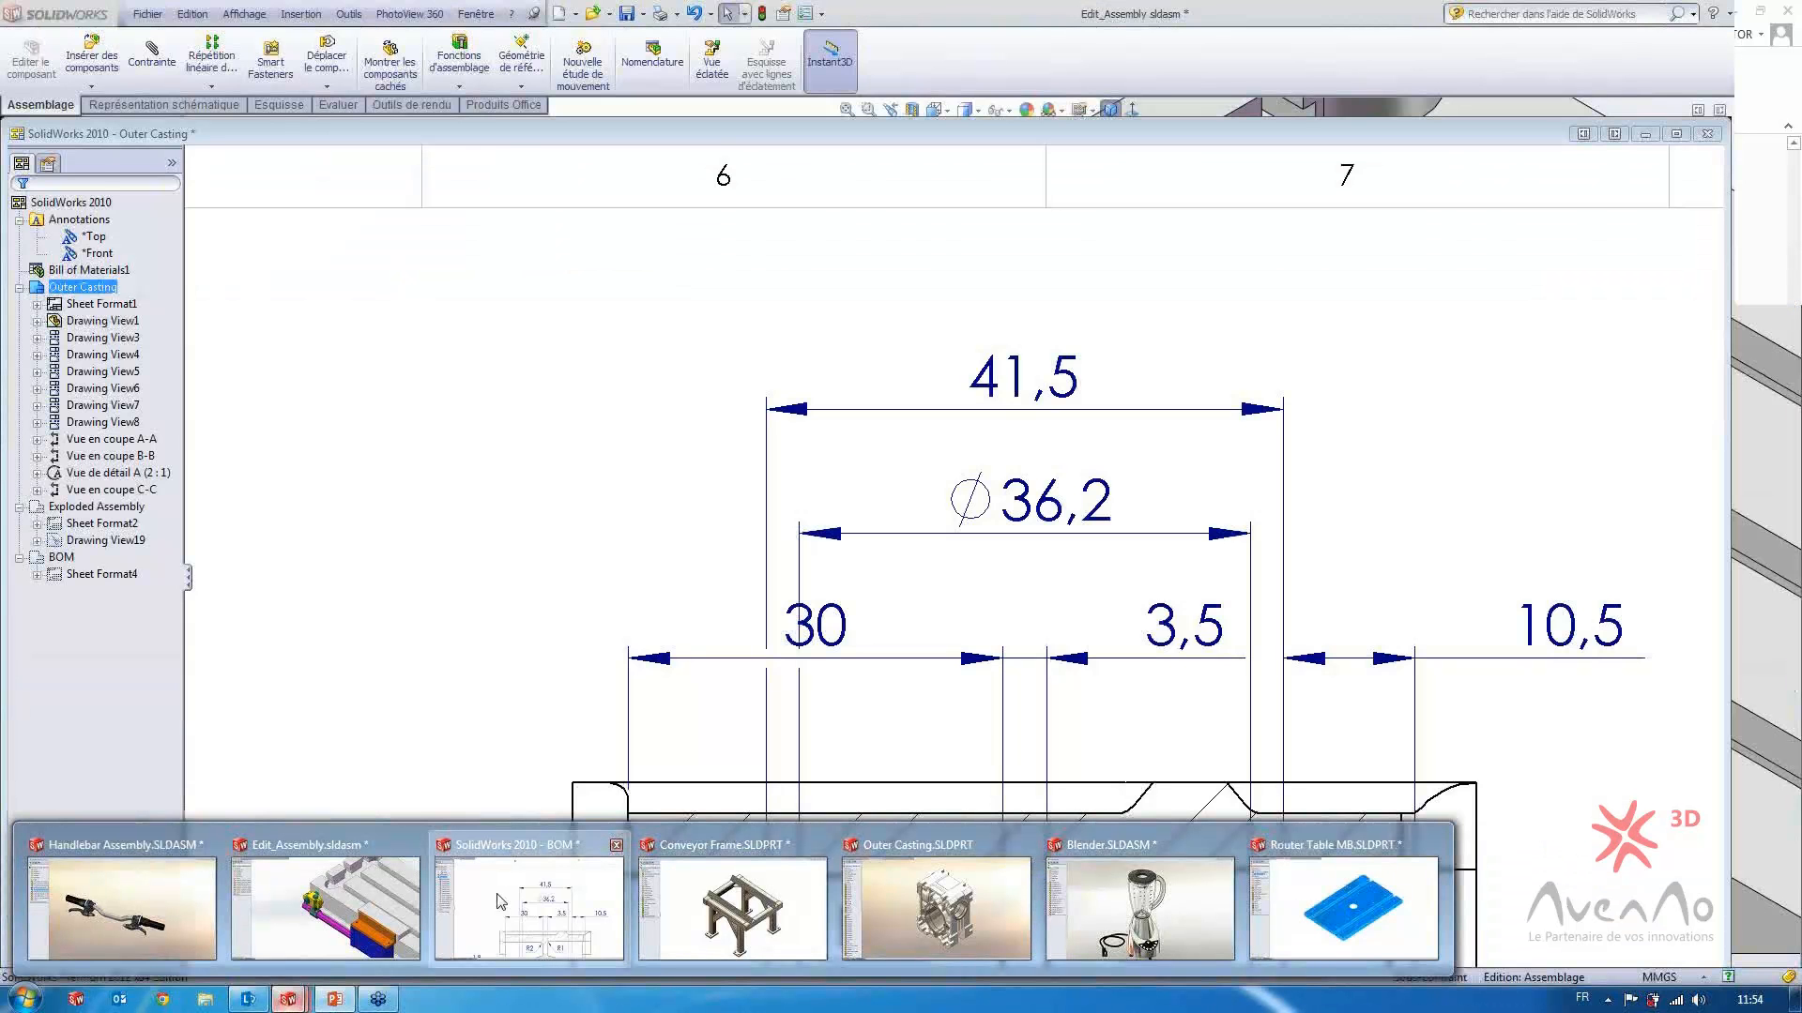
left_click(500, 901)
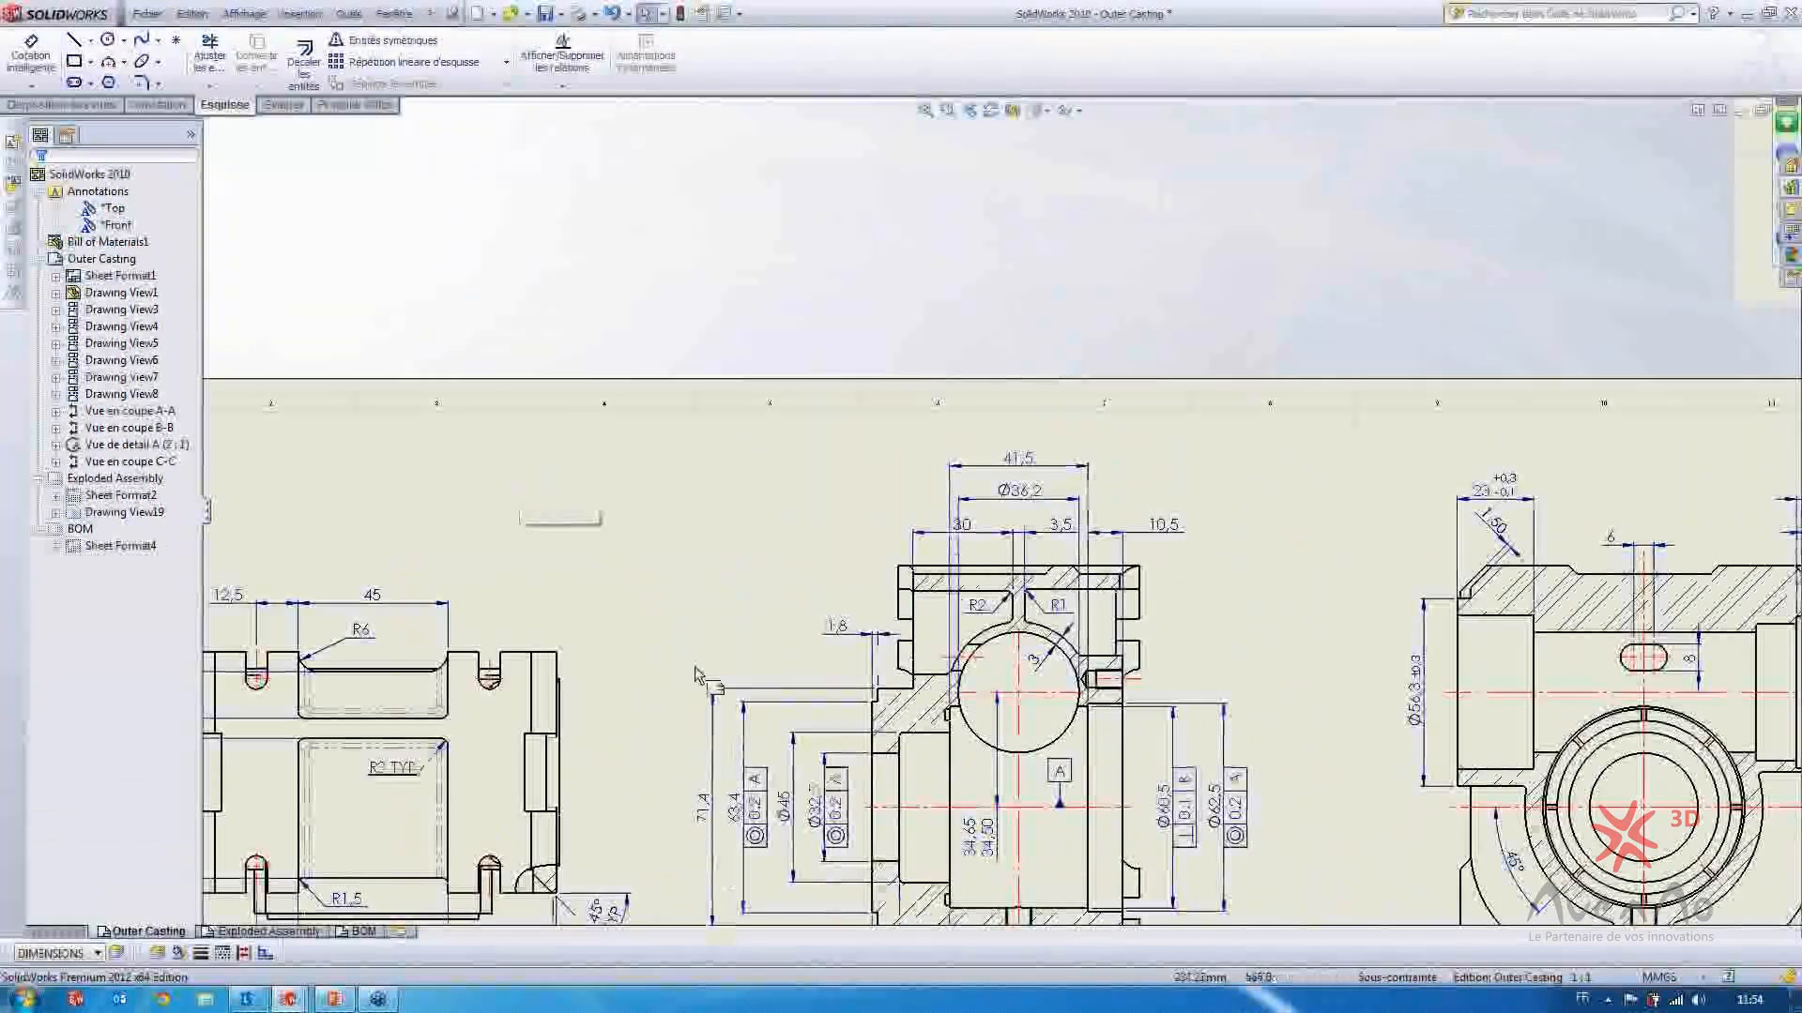
Set the tolerance type of the 6.5 slot width dimension in the lowest drawing view to Limite with the dimension palette
scroll(697, 675, "up", 6)
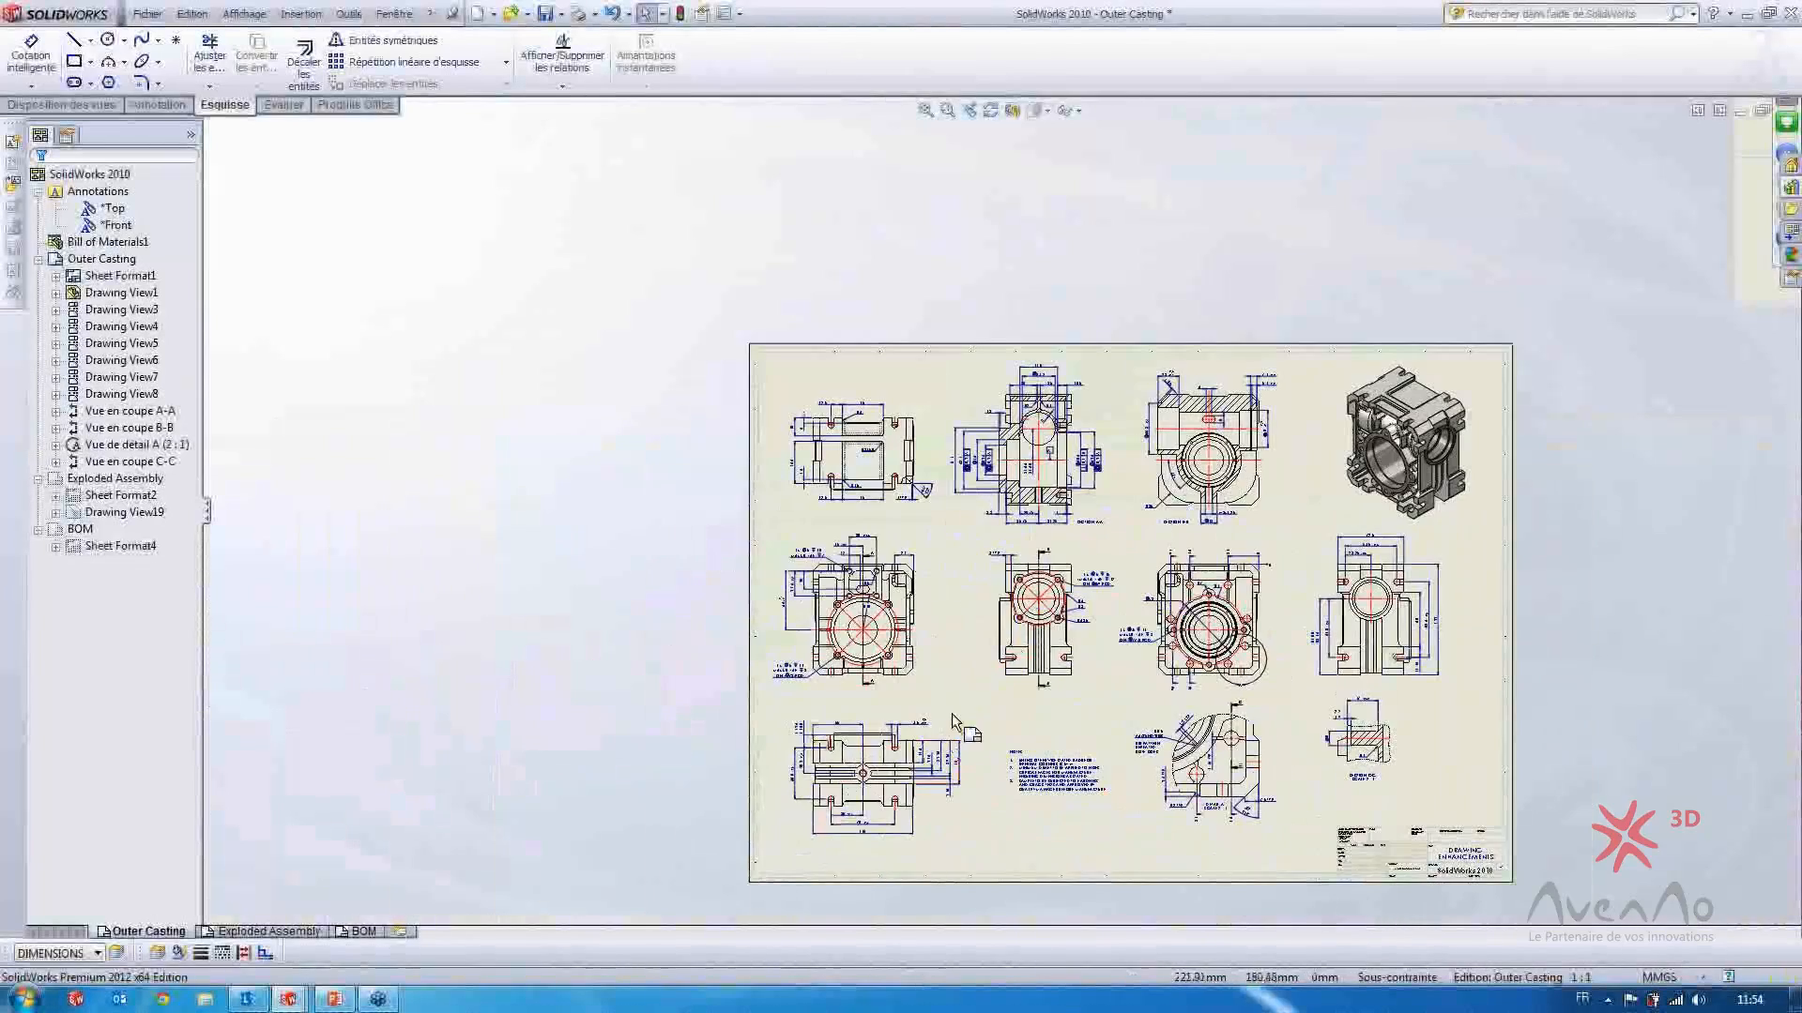
scroll(953, 721, "down", 4)
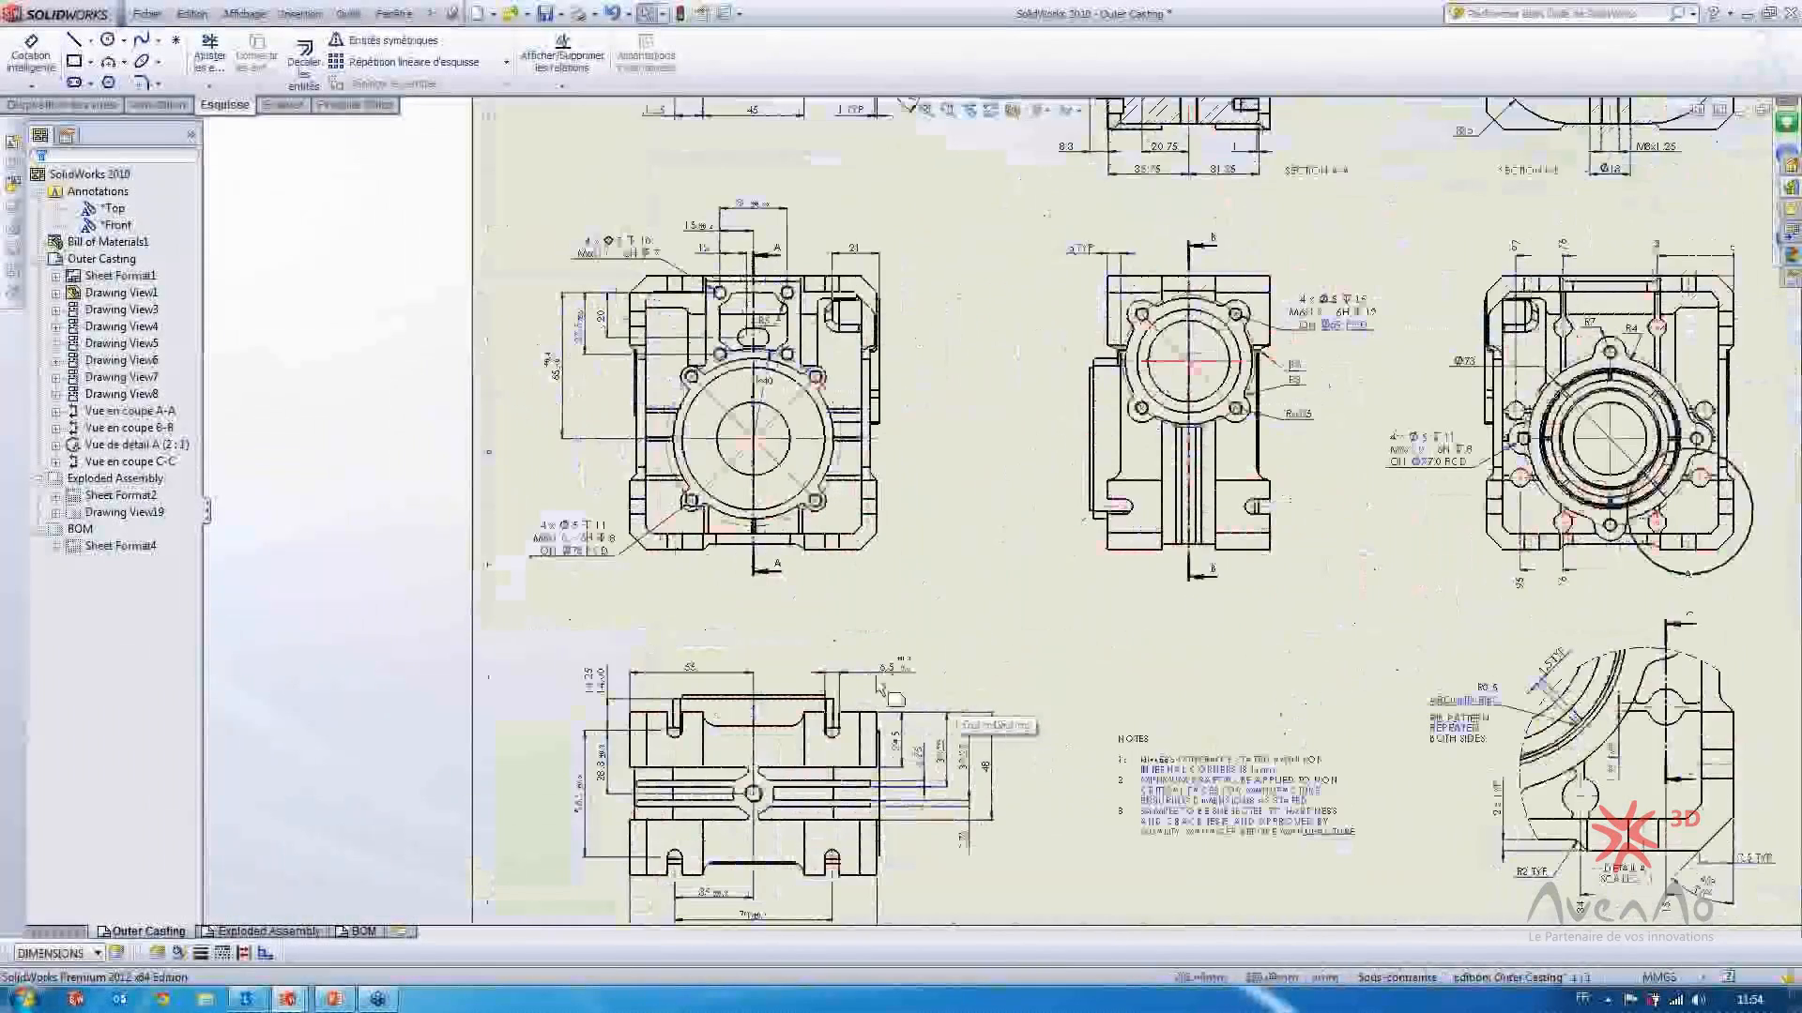
scroll(880, 686, "down", 3)
scroll(909, 606, "down", 2)
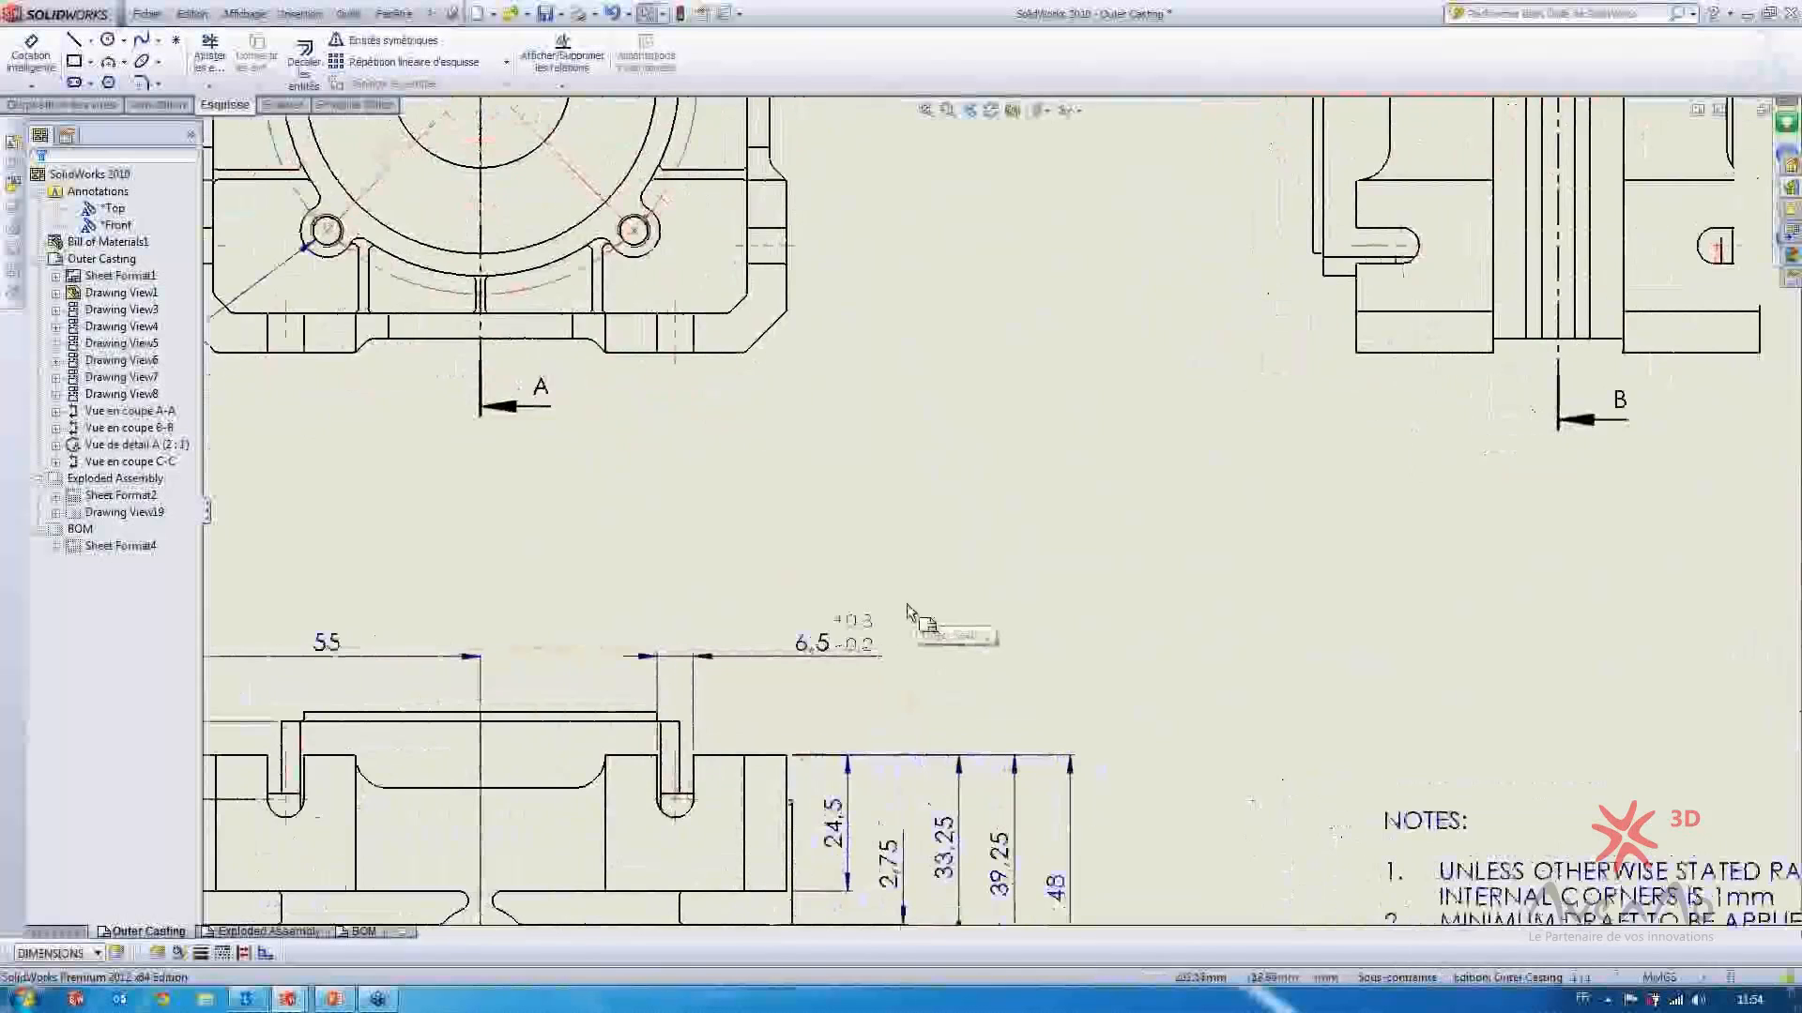
left_click(856, 639)
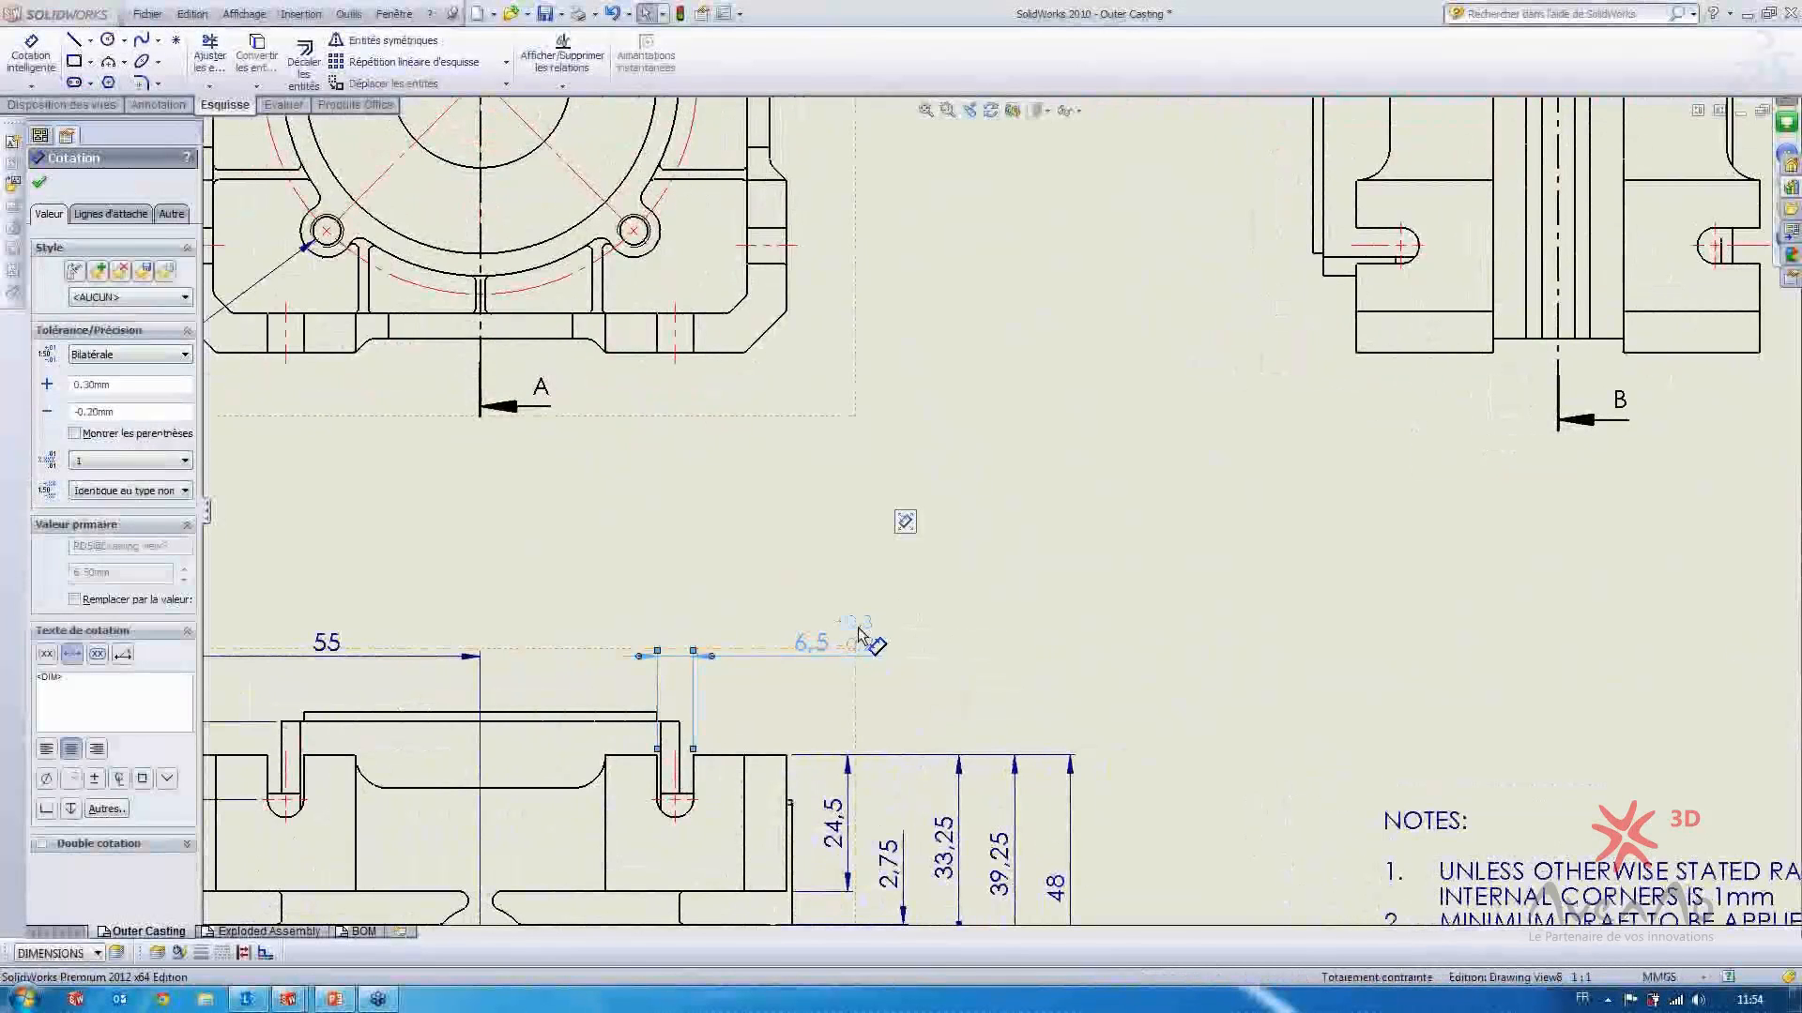
mouse_move(904, 522)
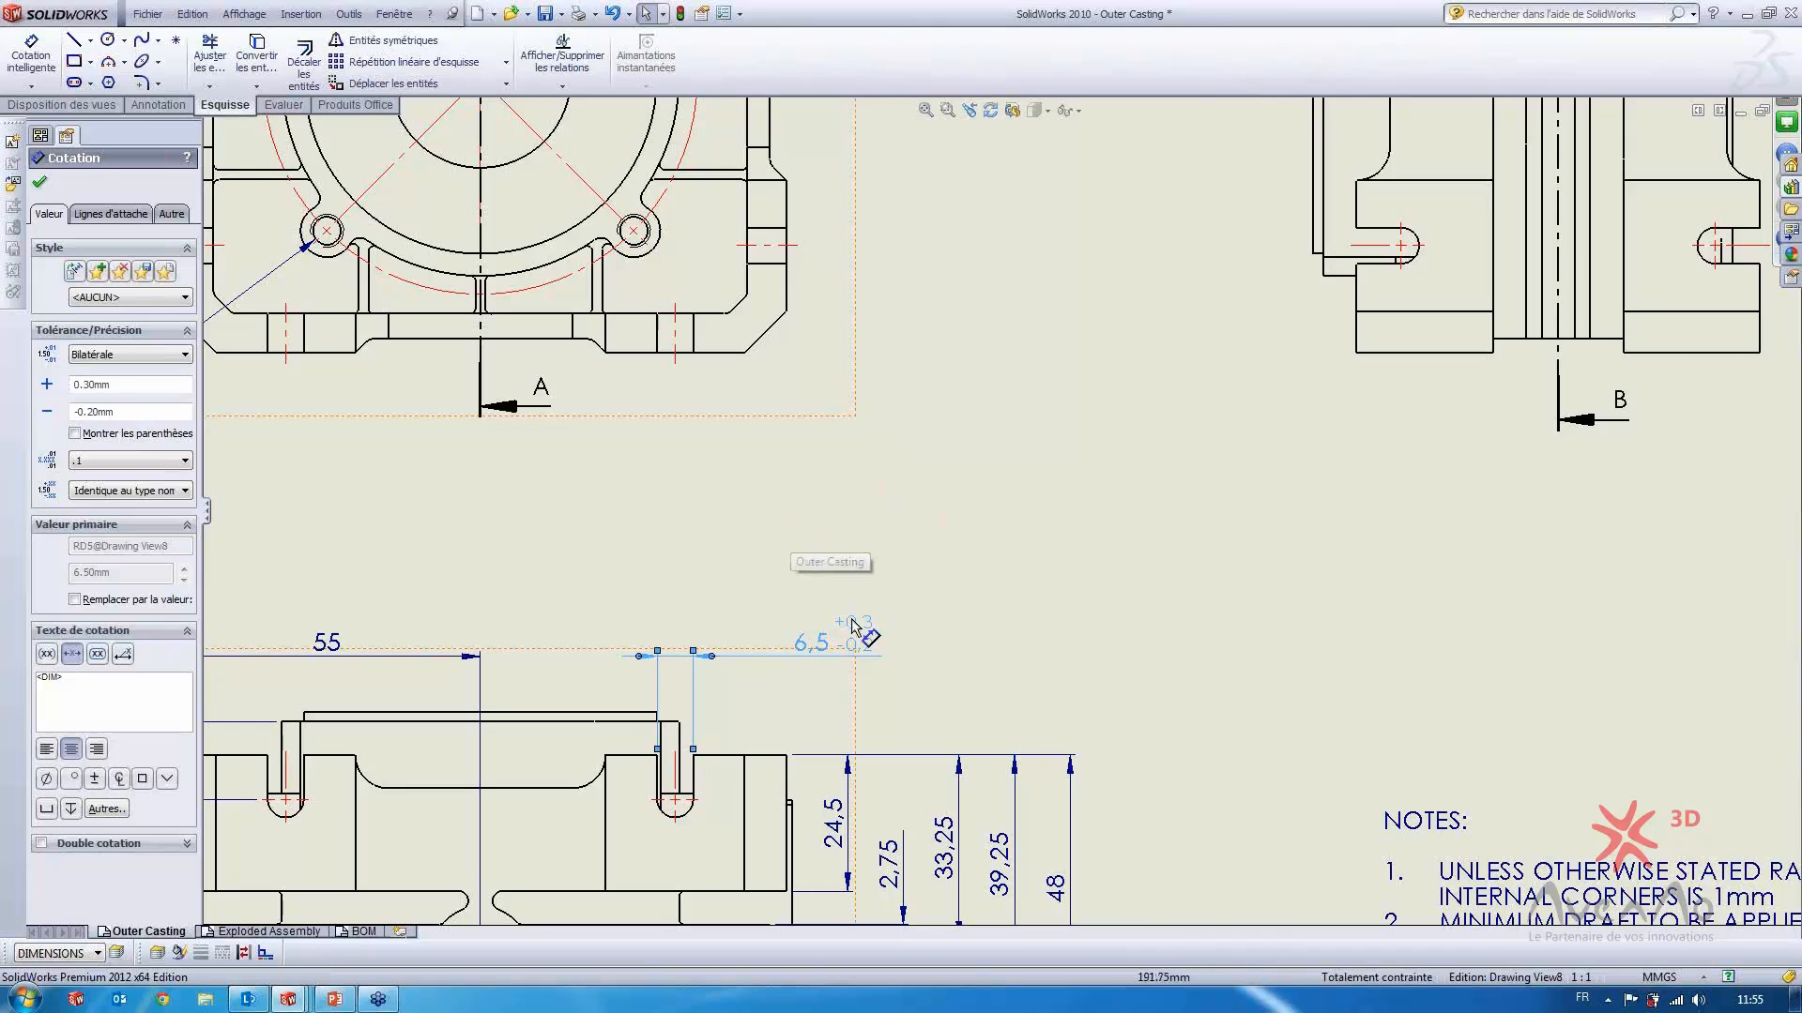
left_click(907, 575)
left_click(906, 574)
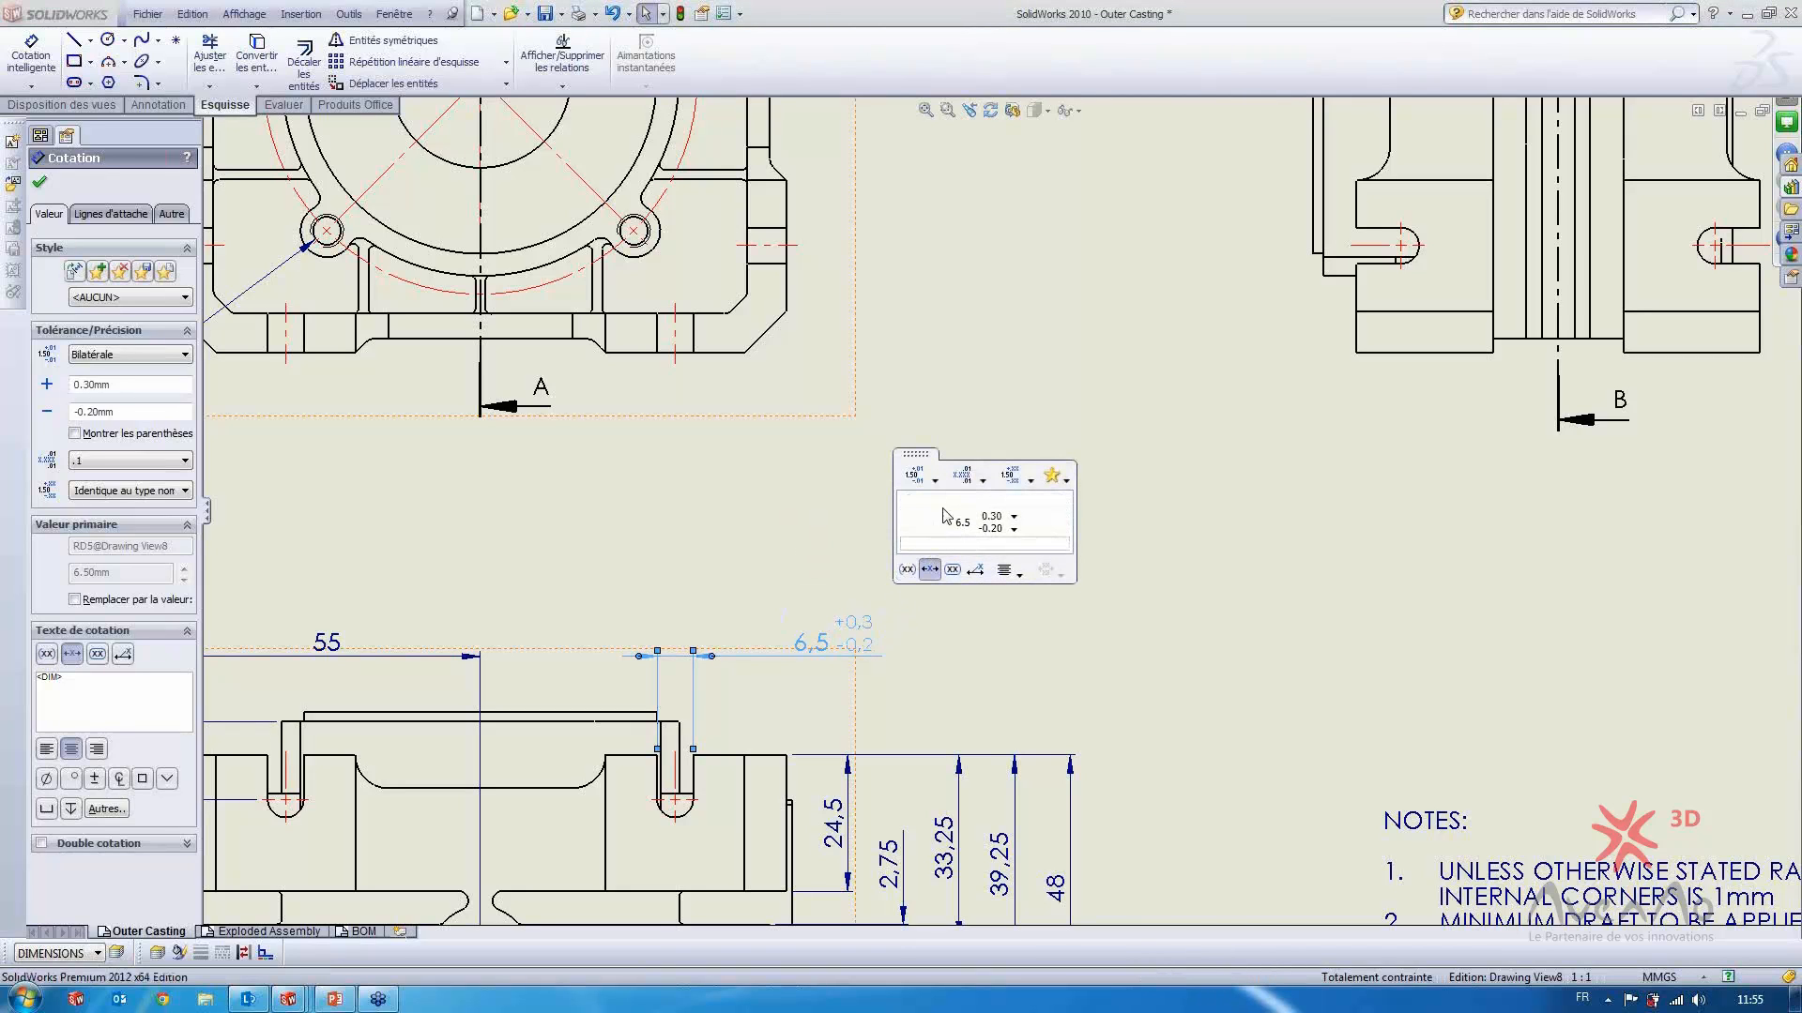
left_click(935, 481)
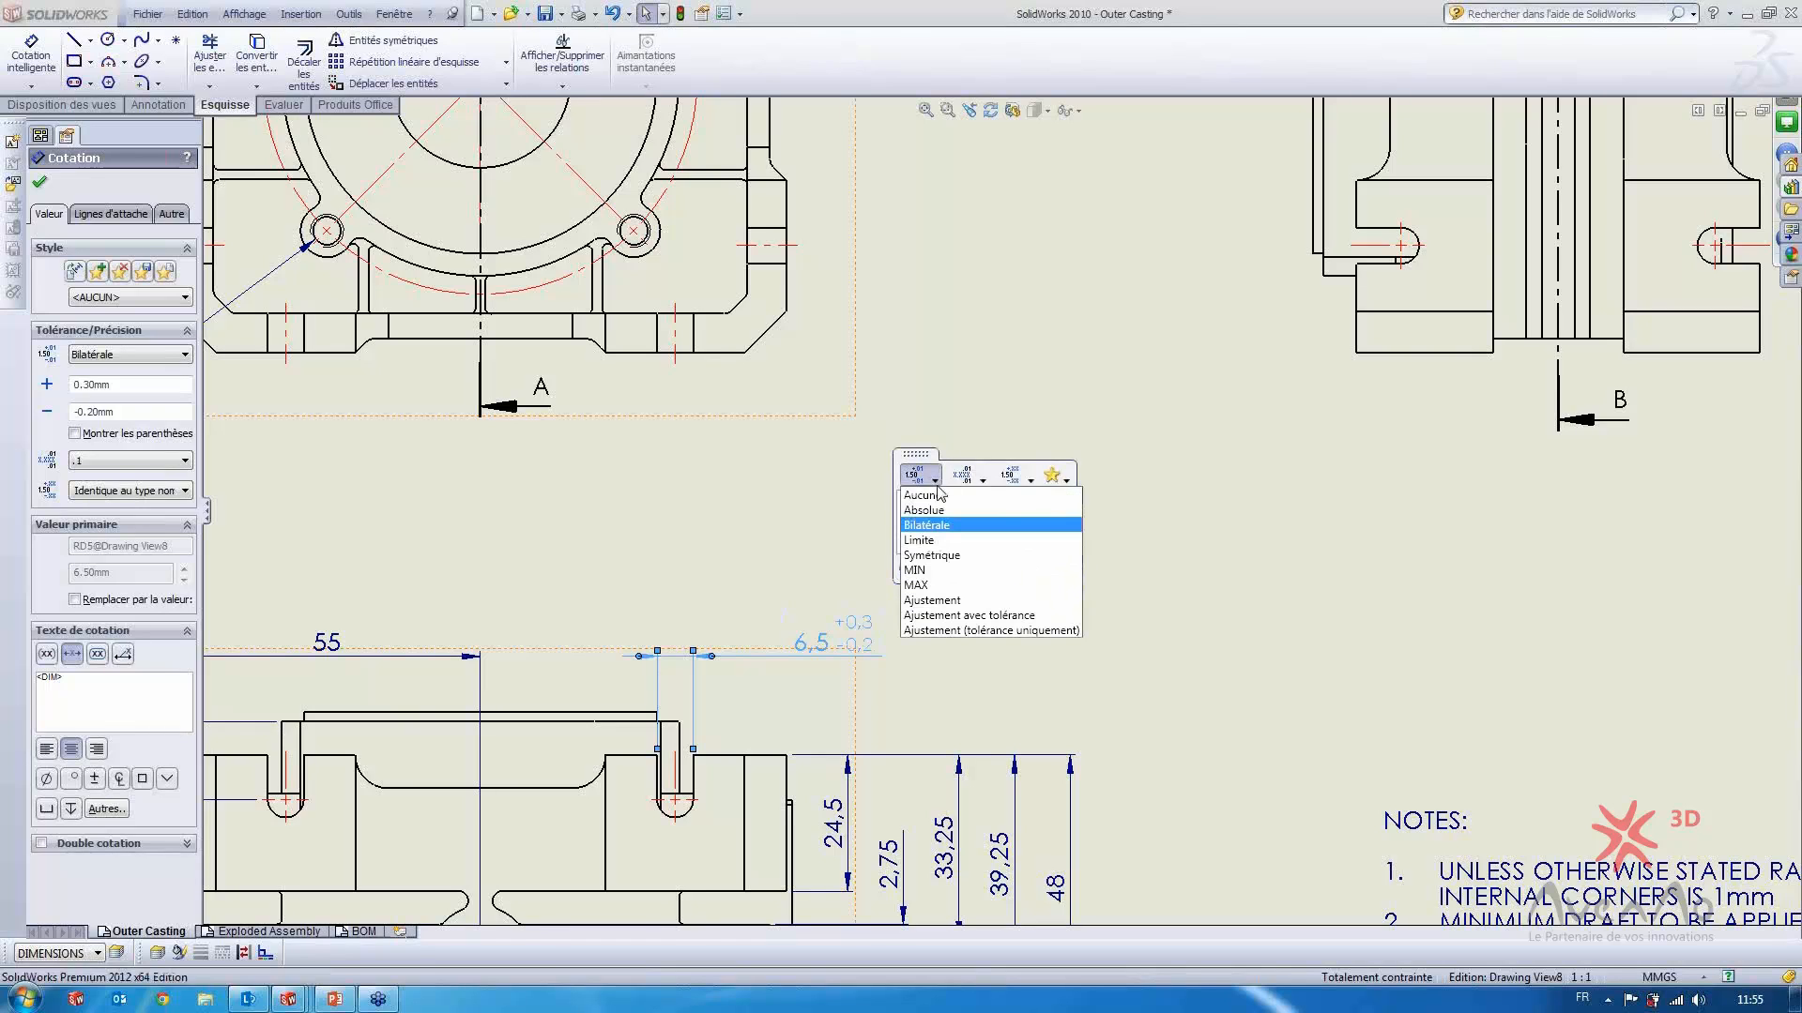
left_click(947, 539)
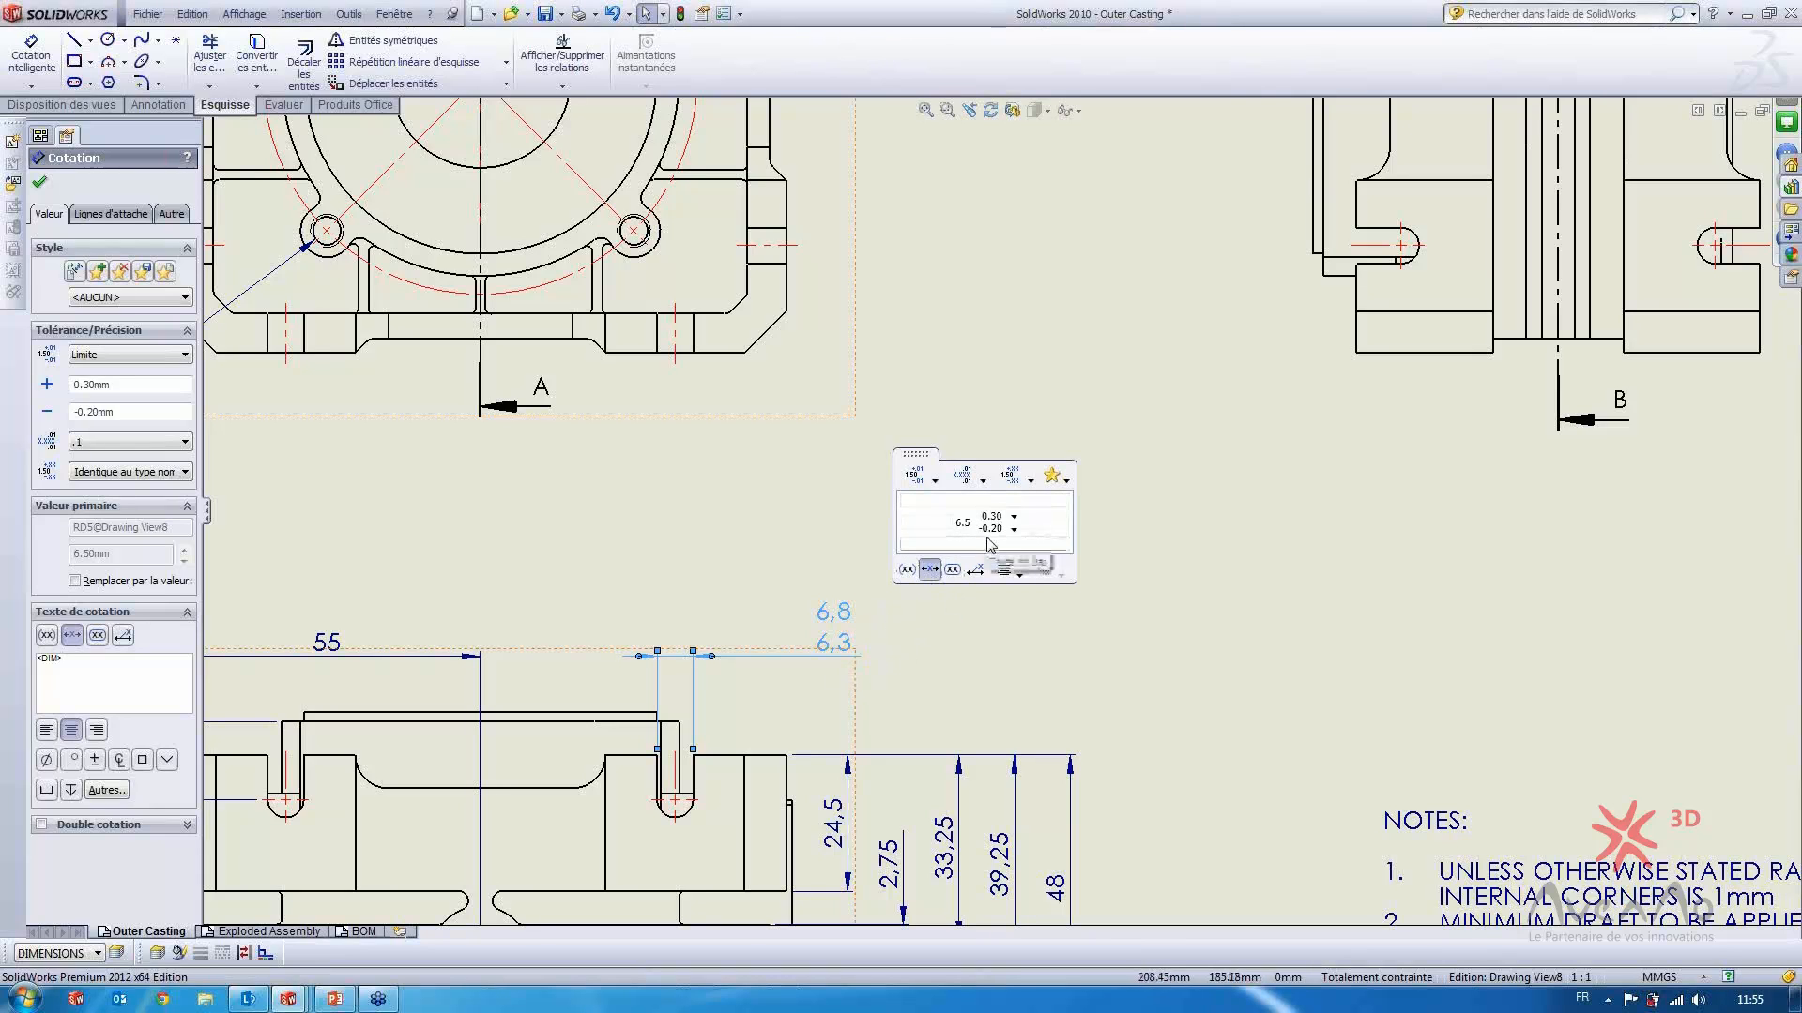
left_click(977, 683)
Dimension the diameter of the left bore in section view B-B with rapid dimensioning, placing it outside the view's left side
scroll(959, 643, "up", 4)
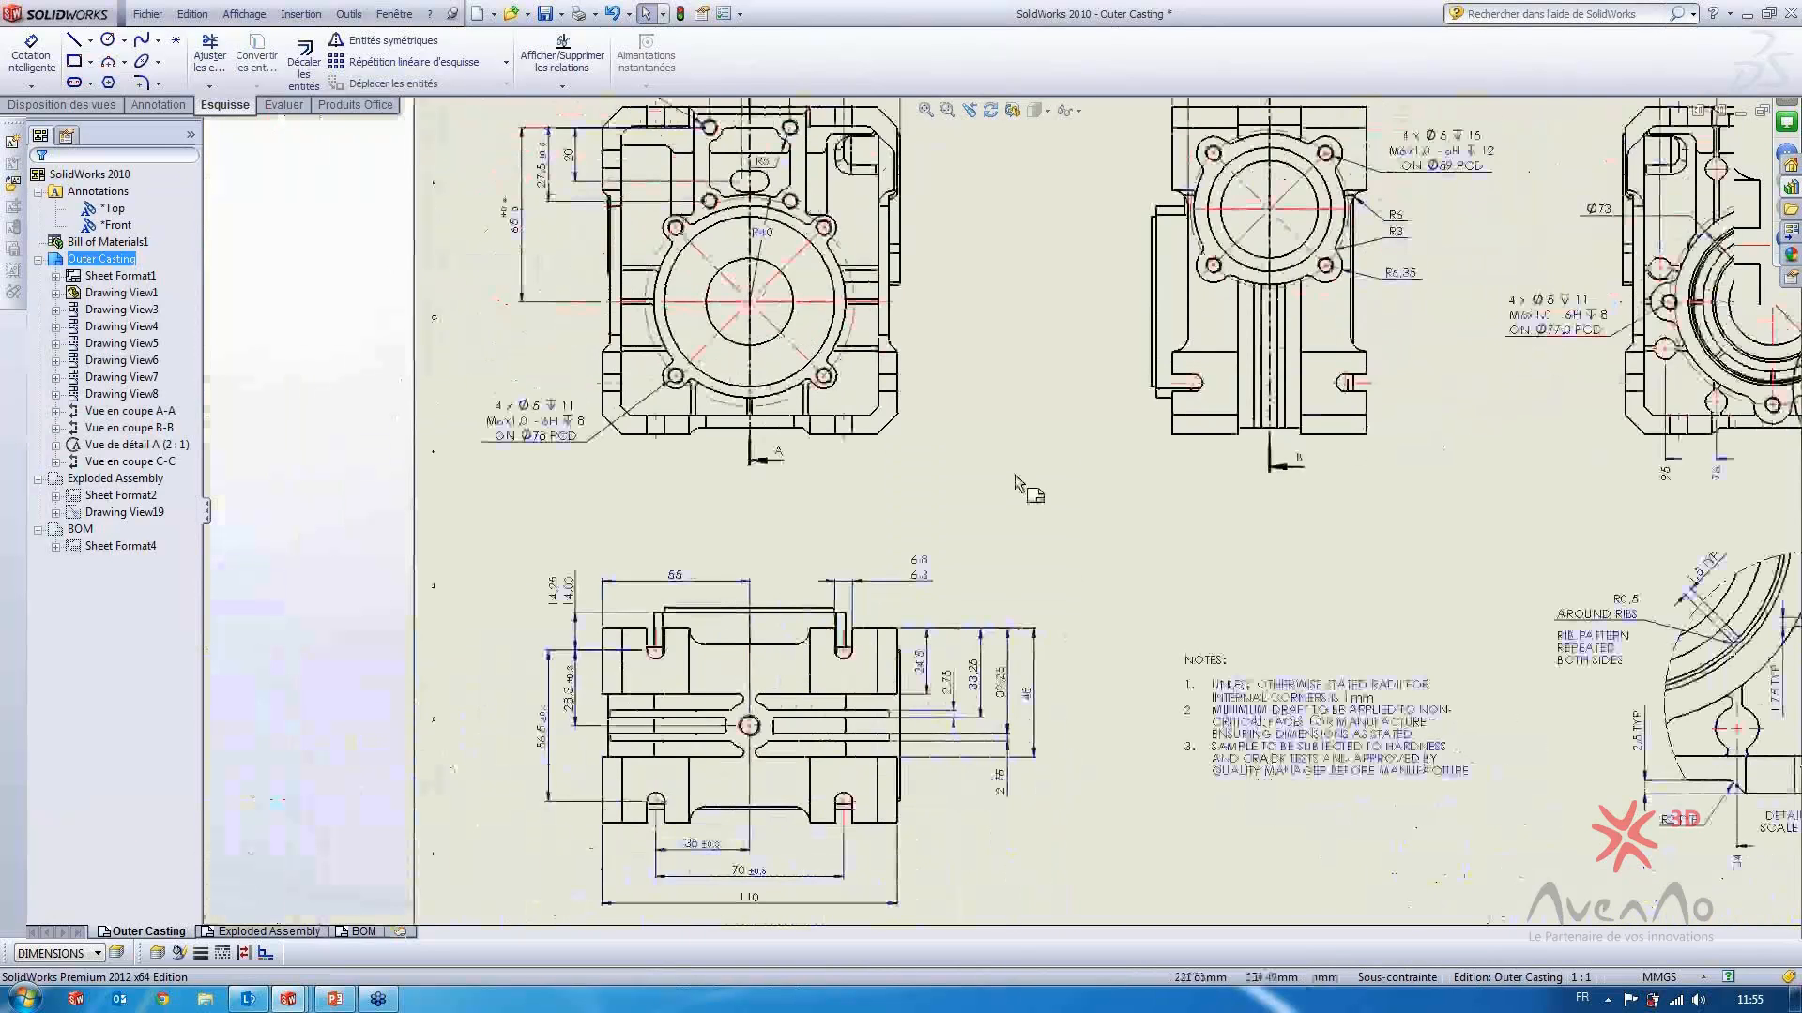
scroll(1015, 481, "up", 4)
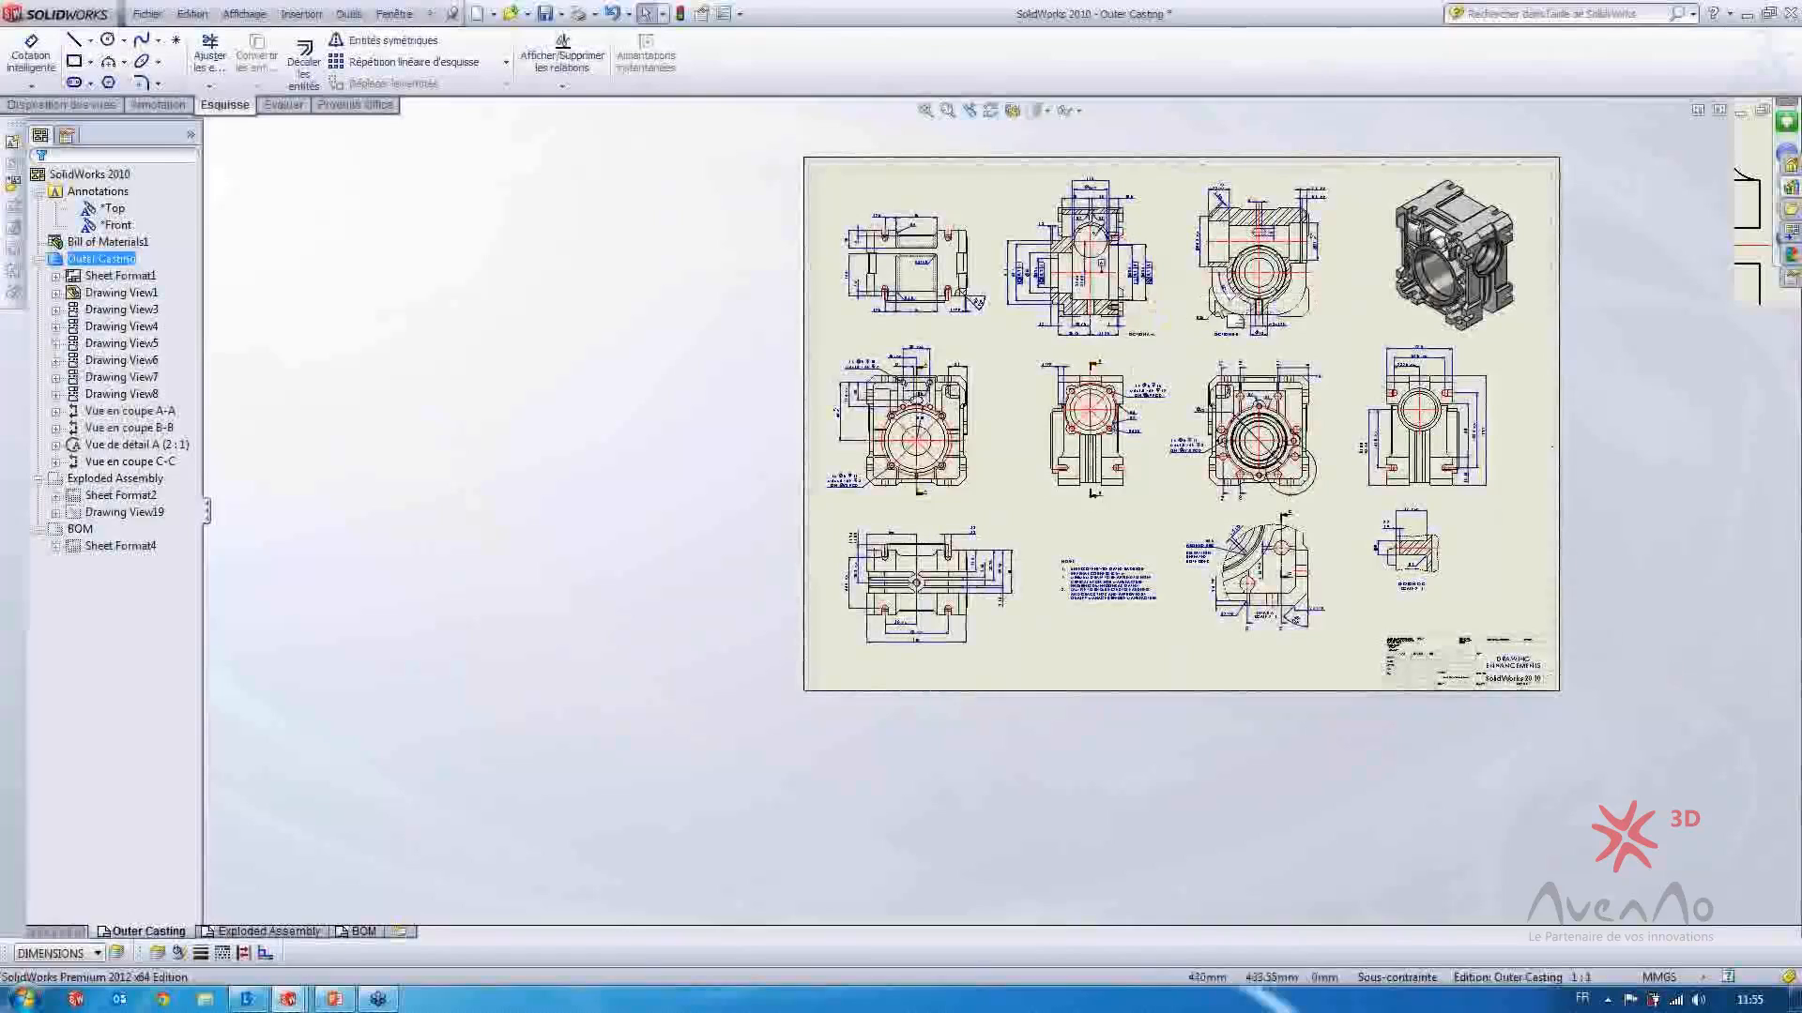
key("f")
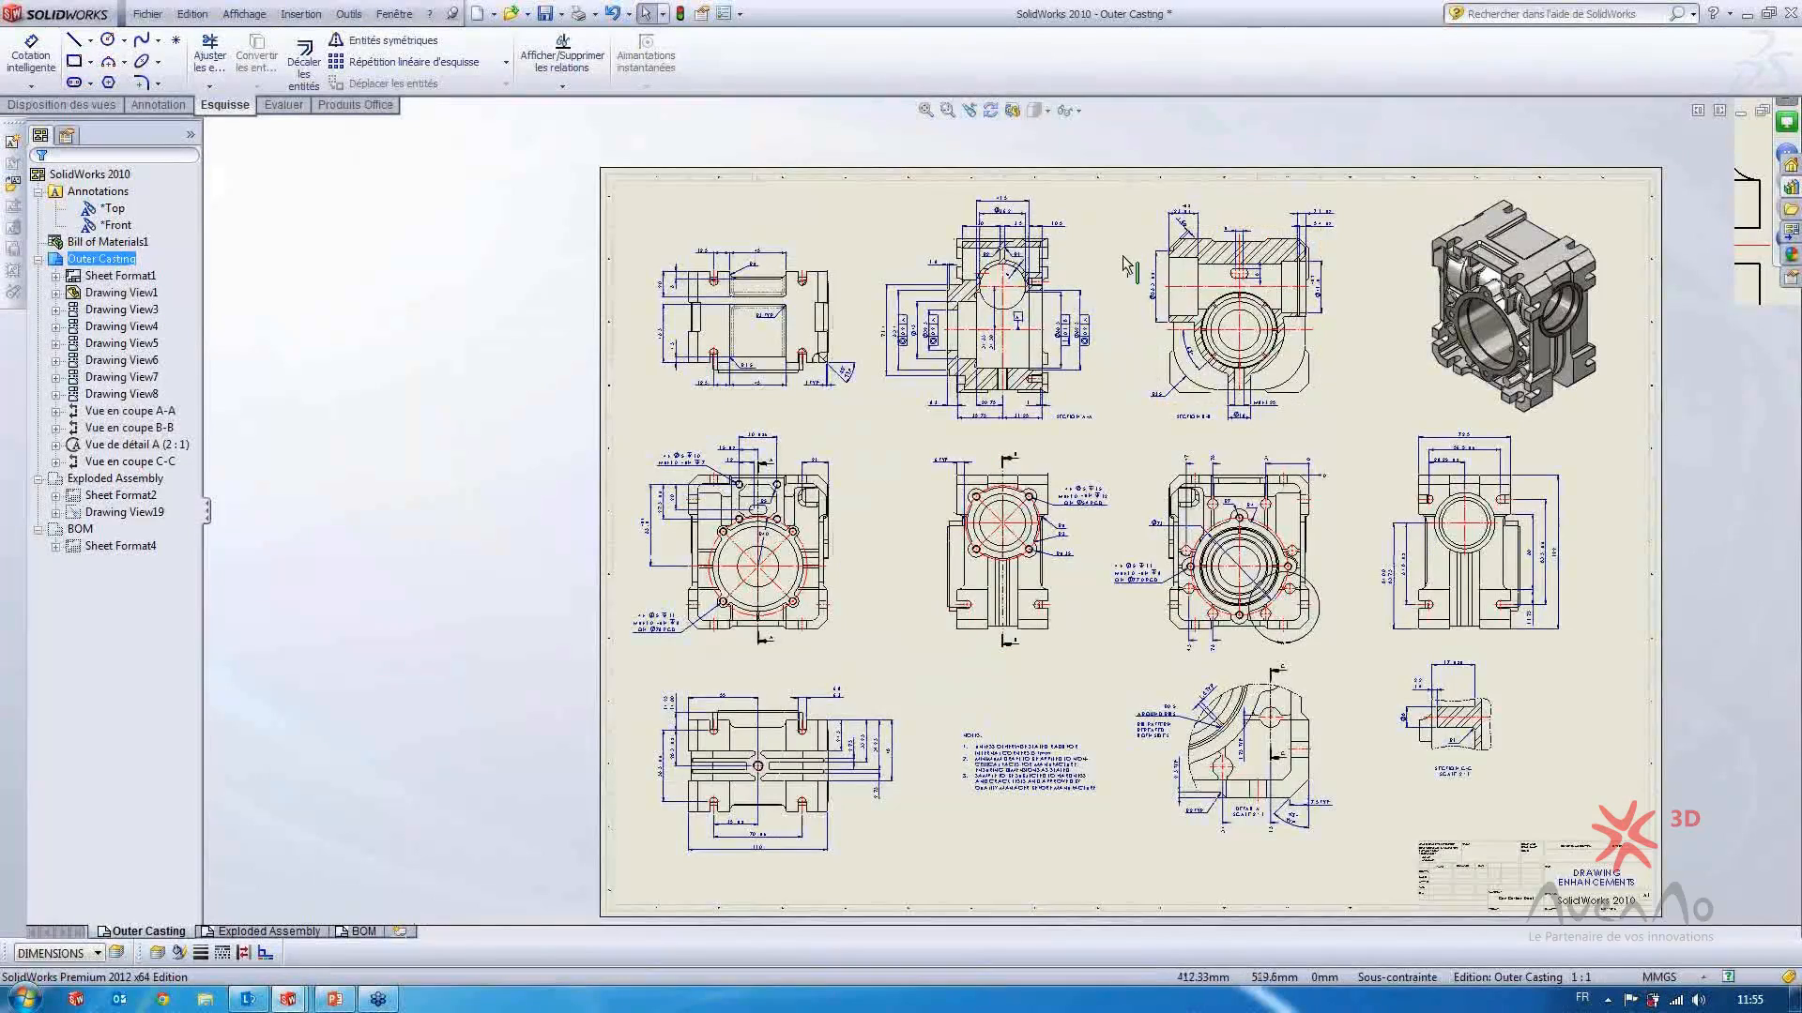
scroll(1166, 359, "down", 5)
scroll(1162, 354, "down", 2)
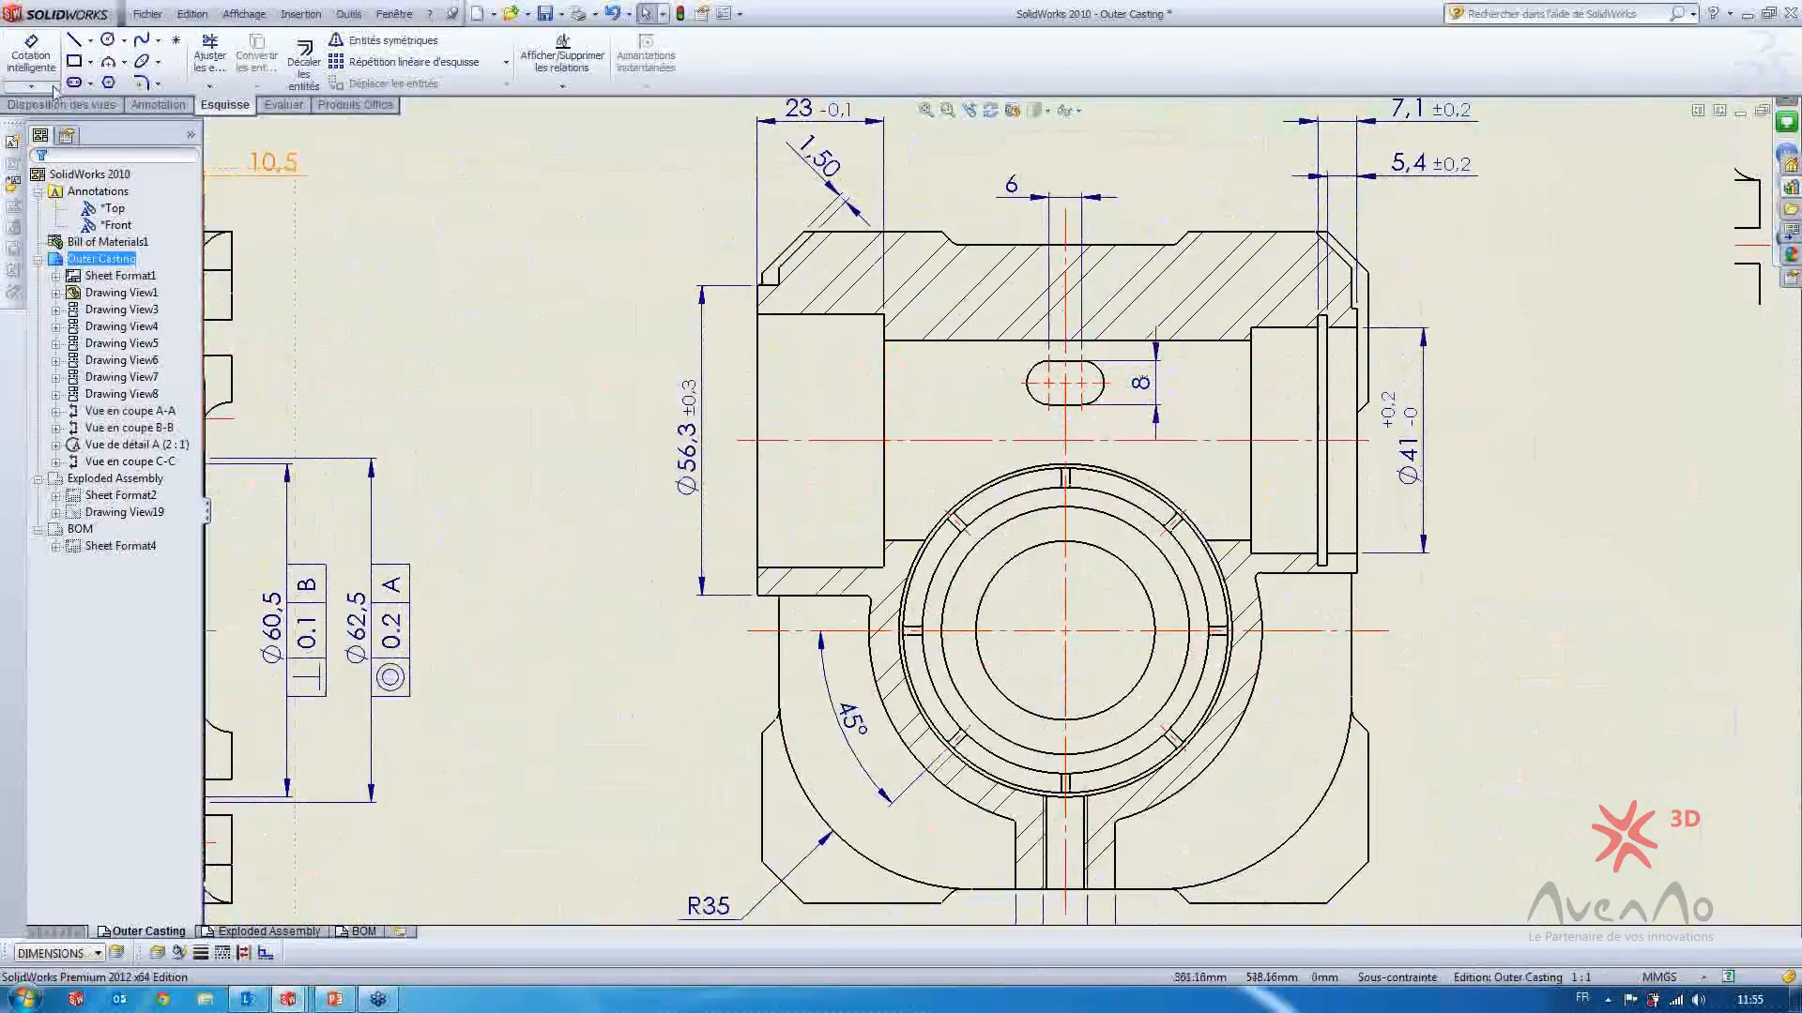
left_click(31, 55)
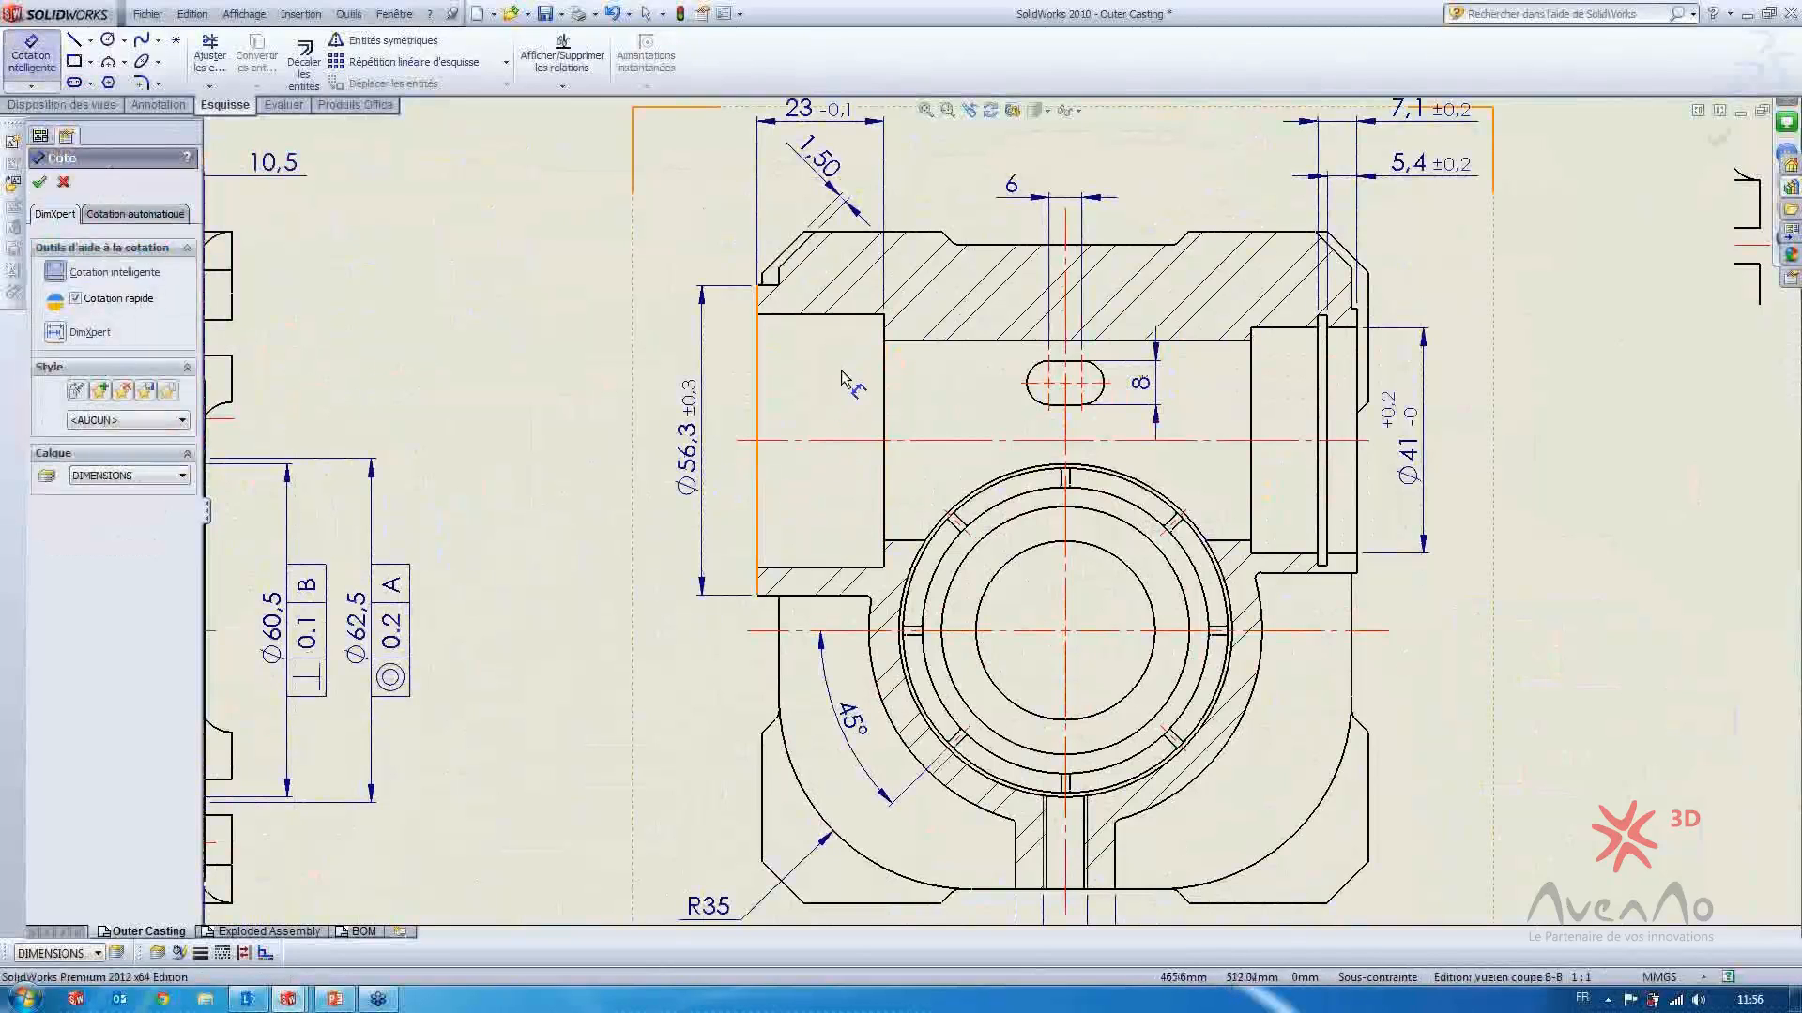
left_click(850, 319)
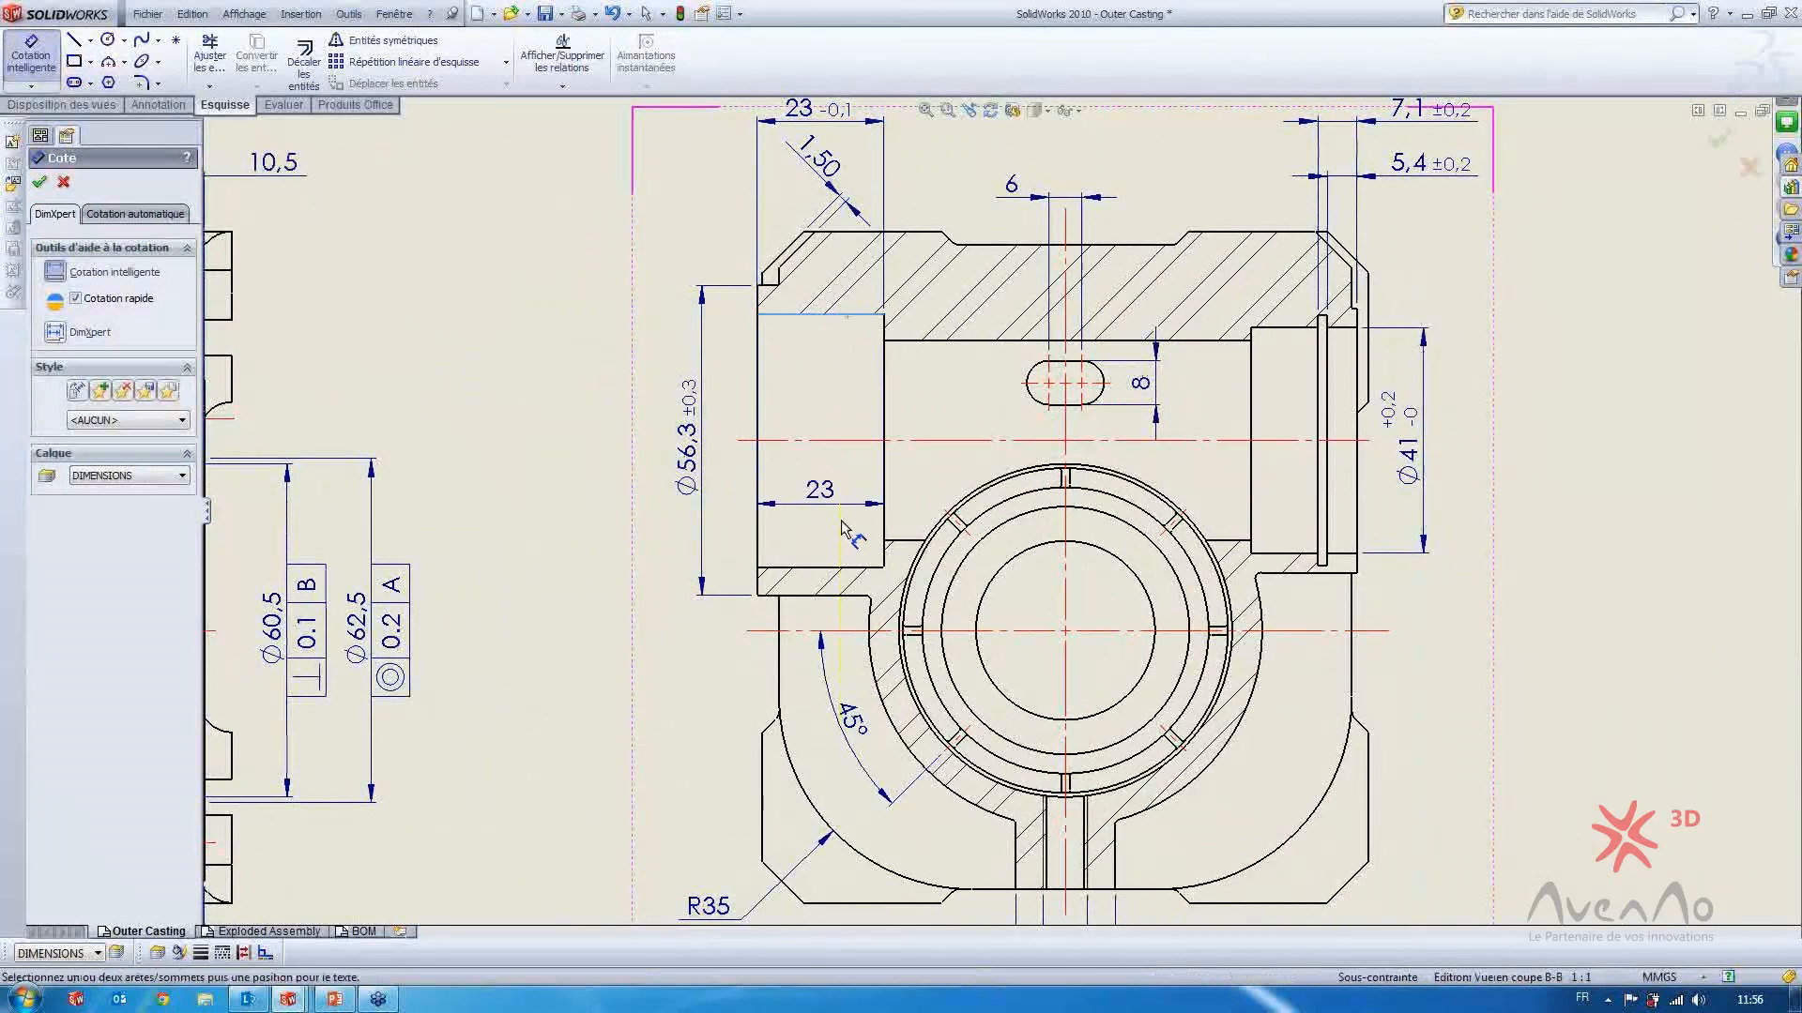
left_click(847, 567)
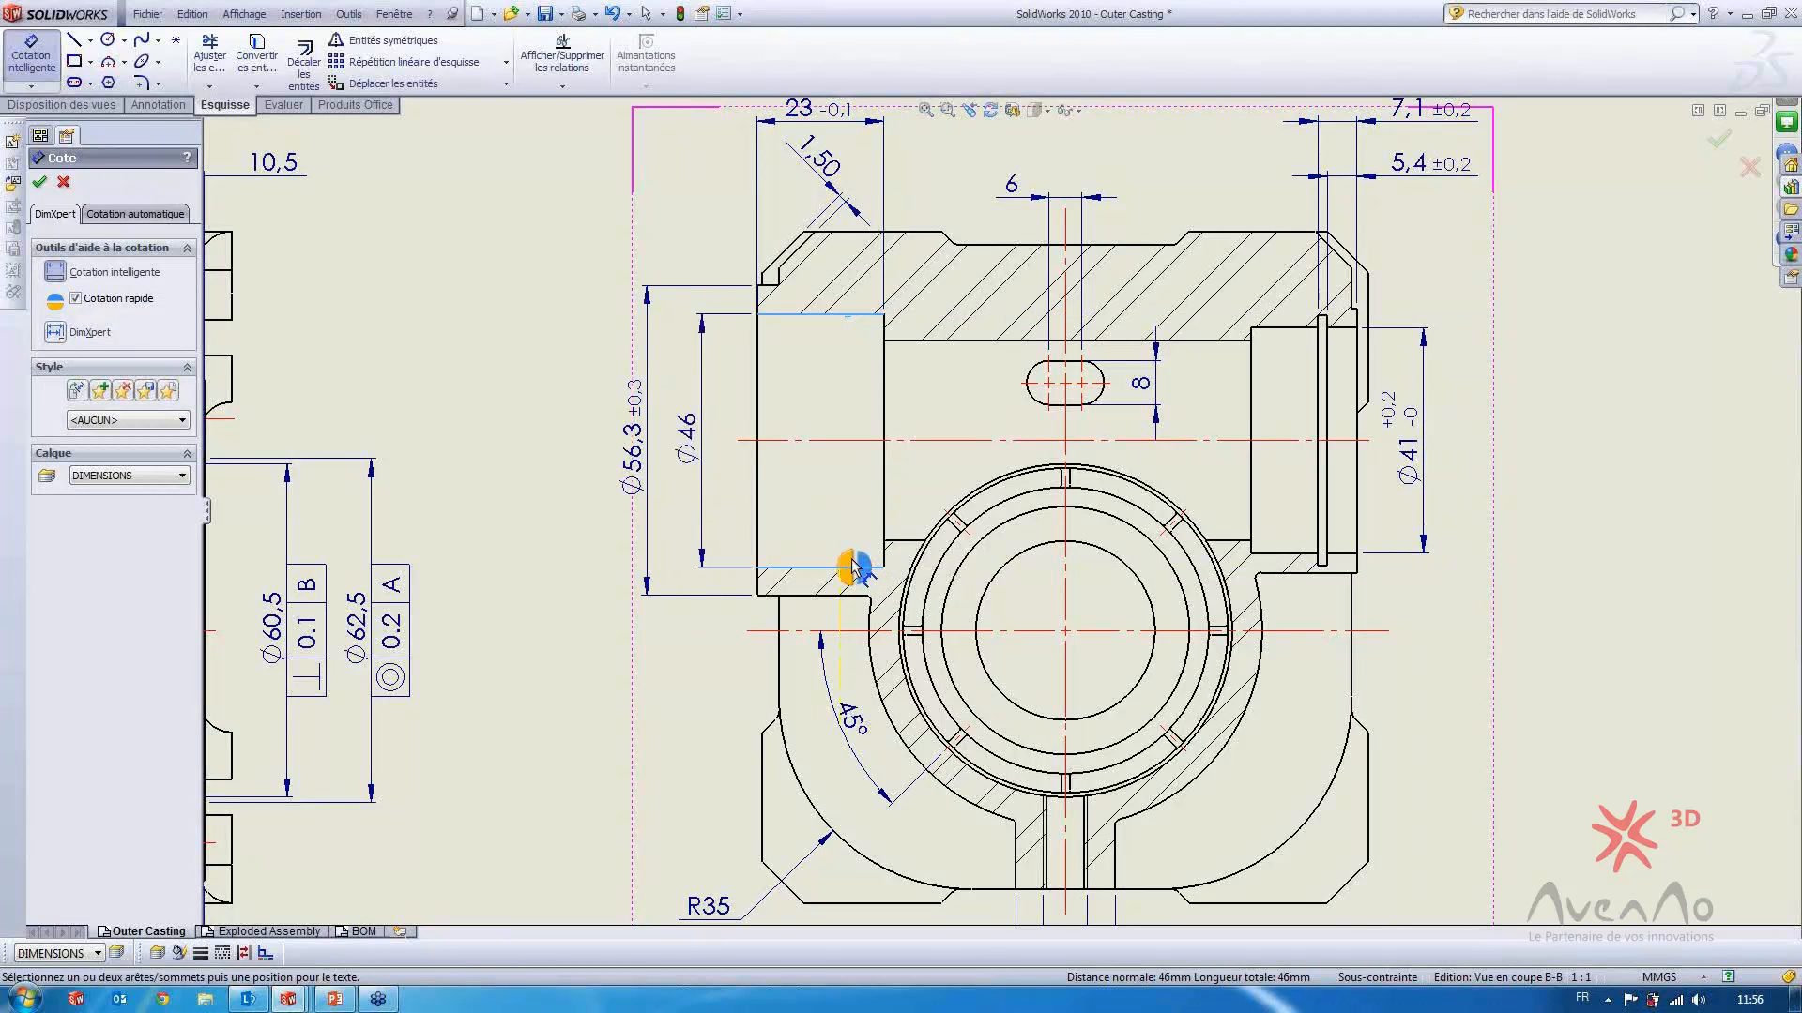
left_click(851, 568)
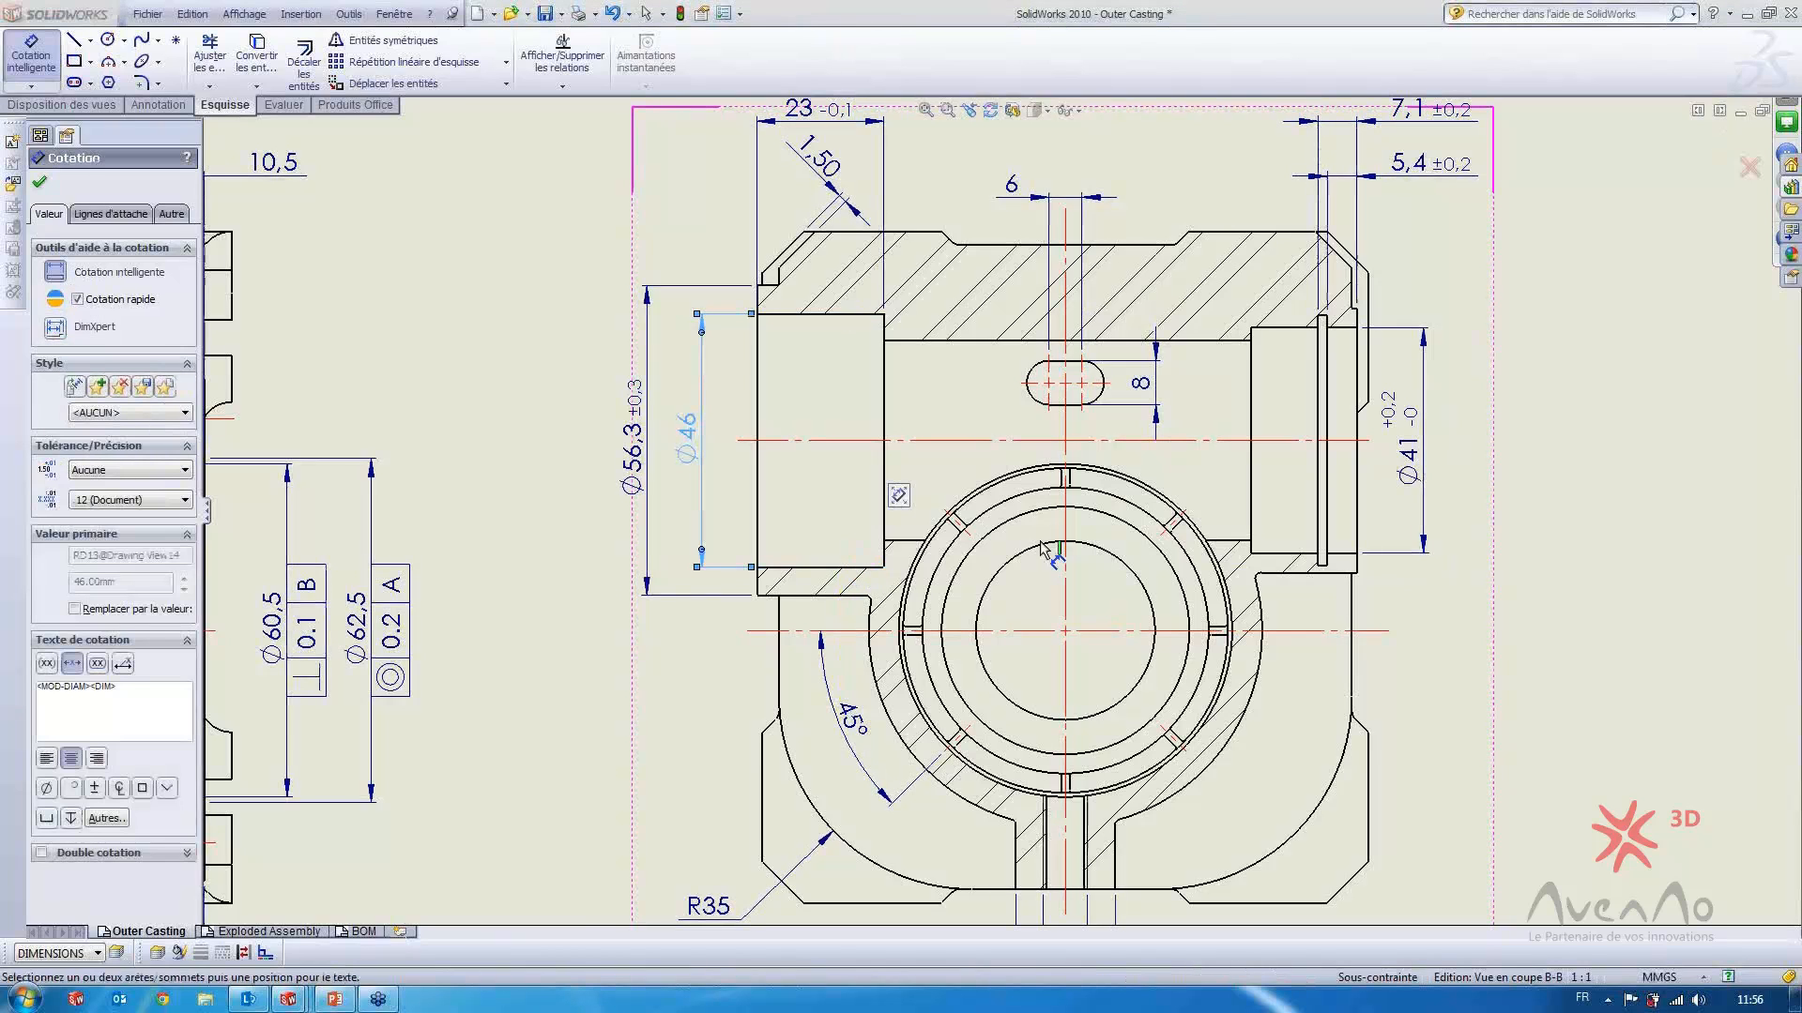
Dimension the diameter of the groove in the right bore of section view B-B with rapid dimensioning, outside the view's right side
left_click(1327, 526)
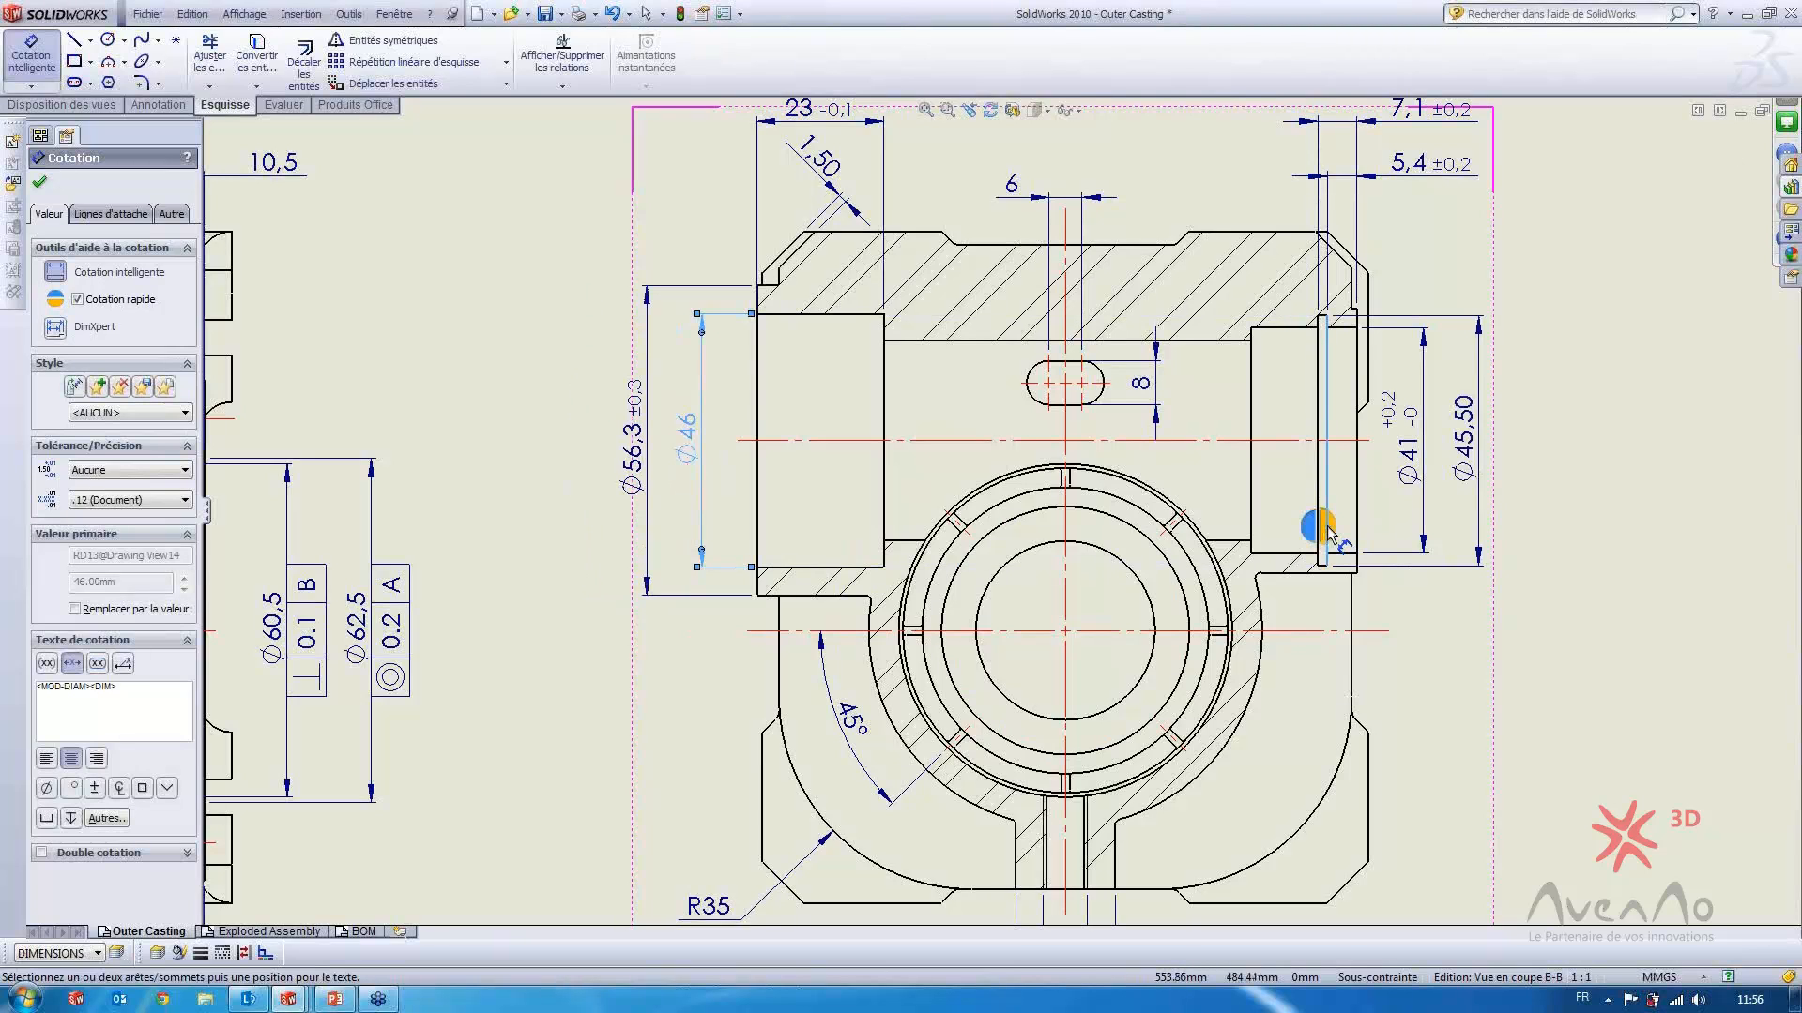
left_click(1327, 525)
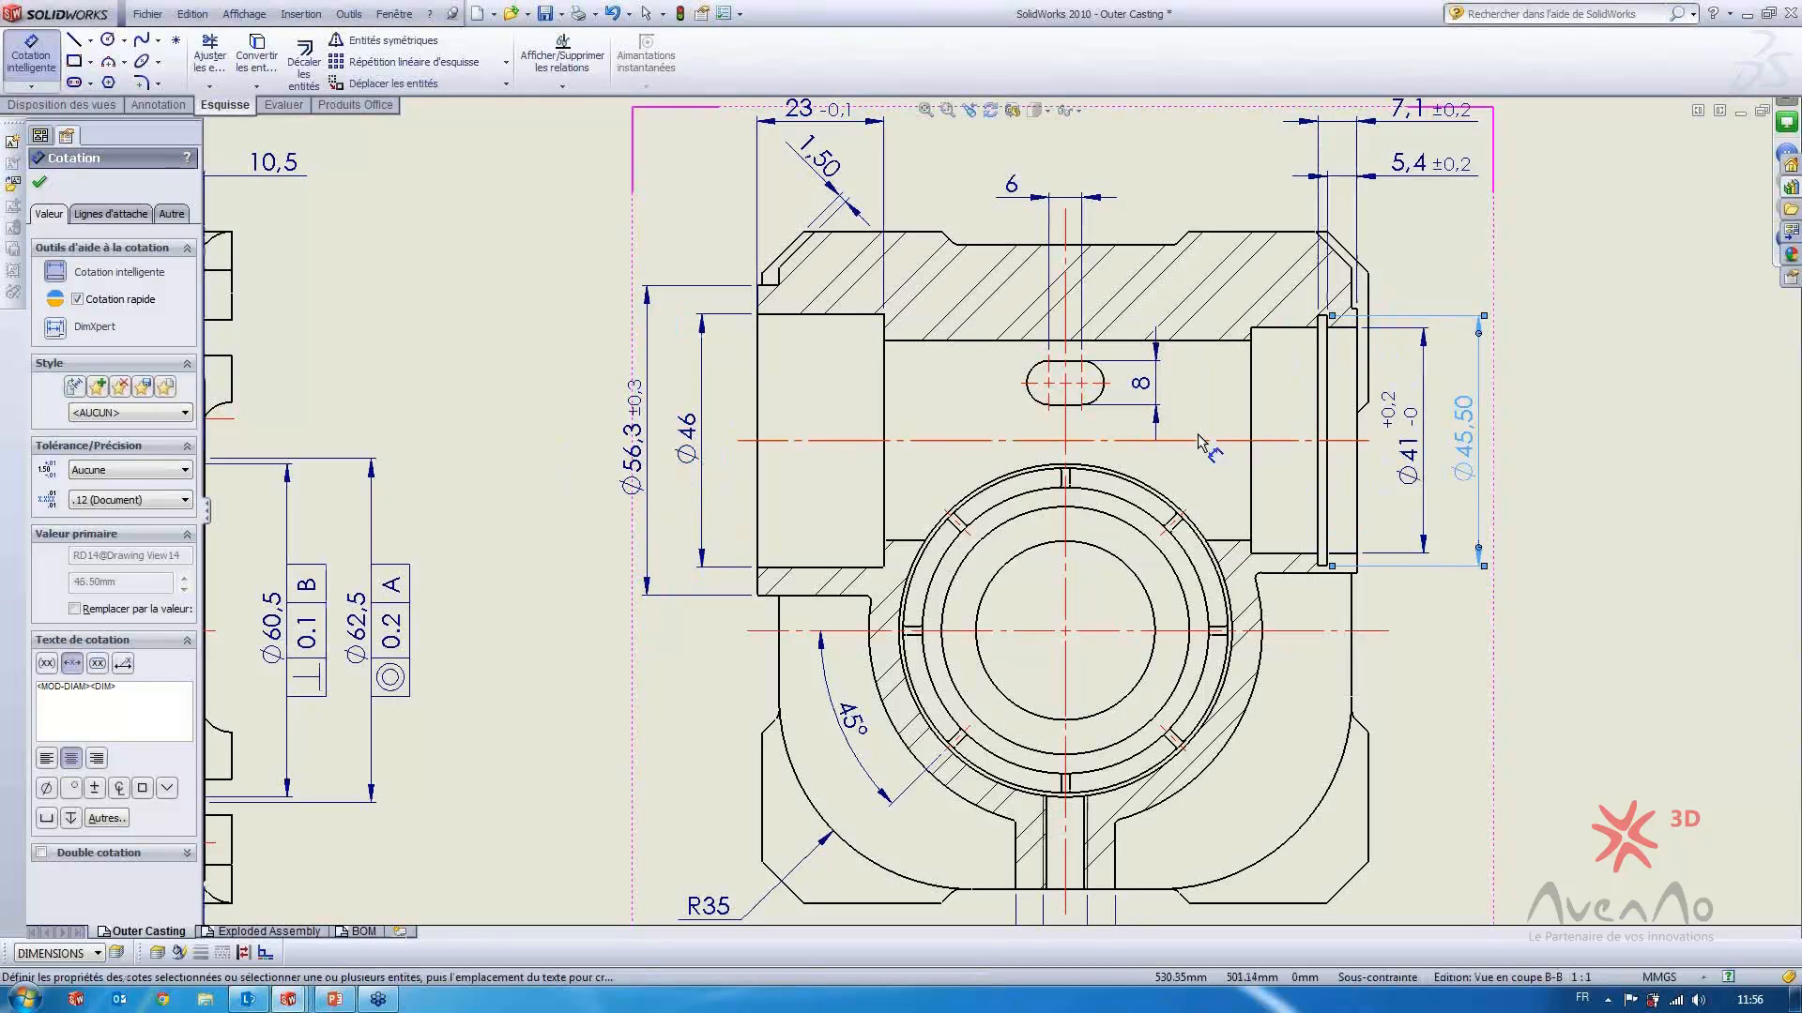
scroll(1239, 434, "up", 5)
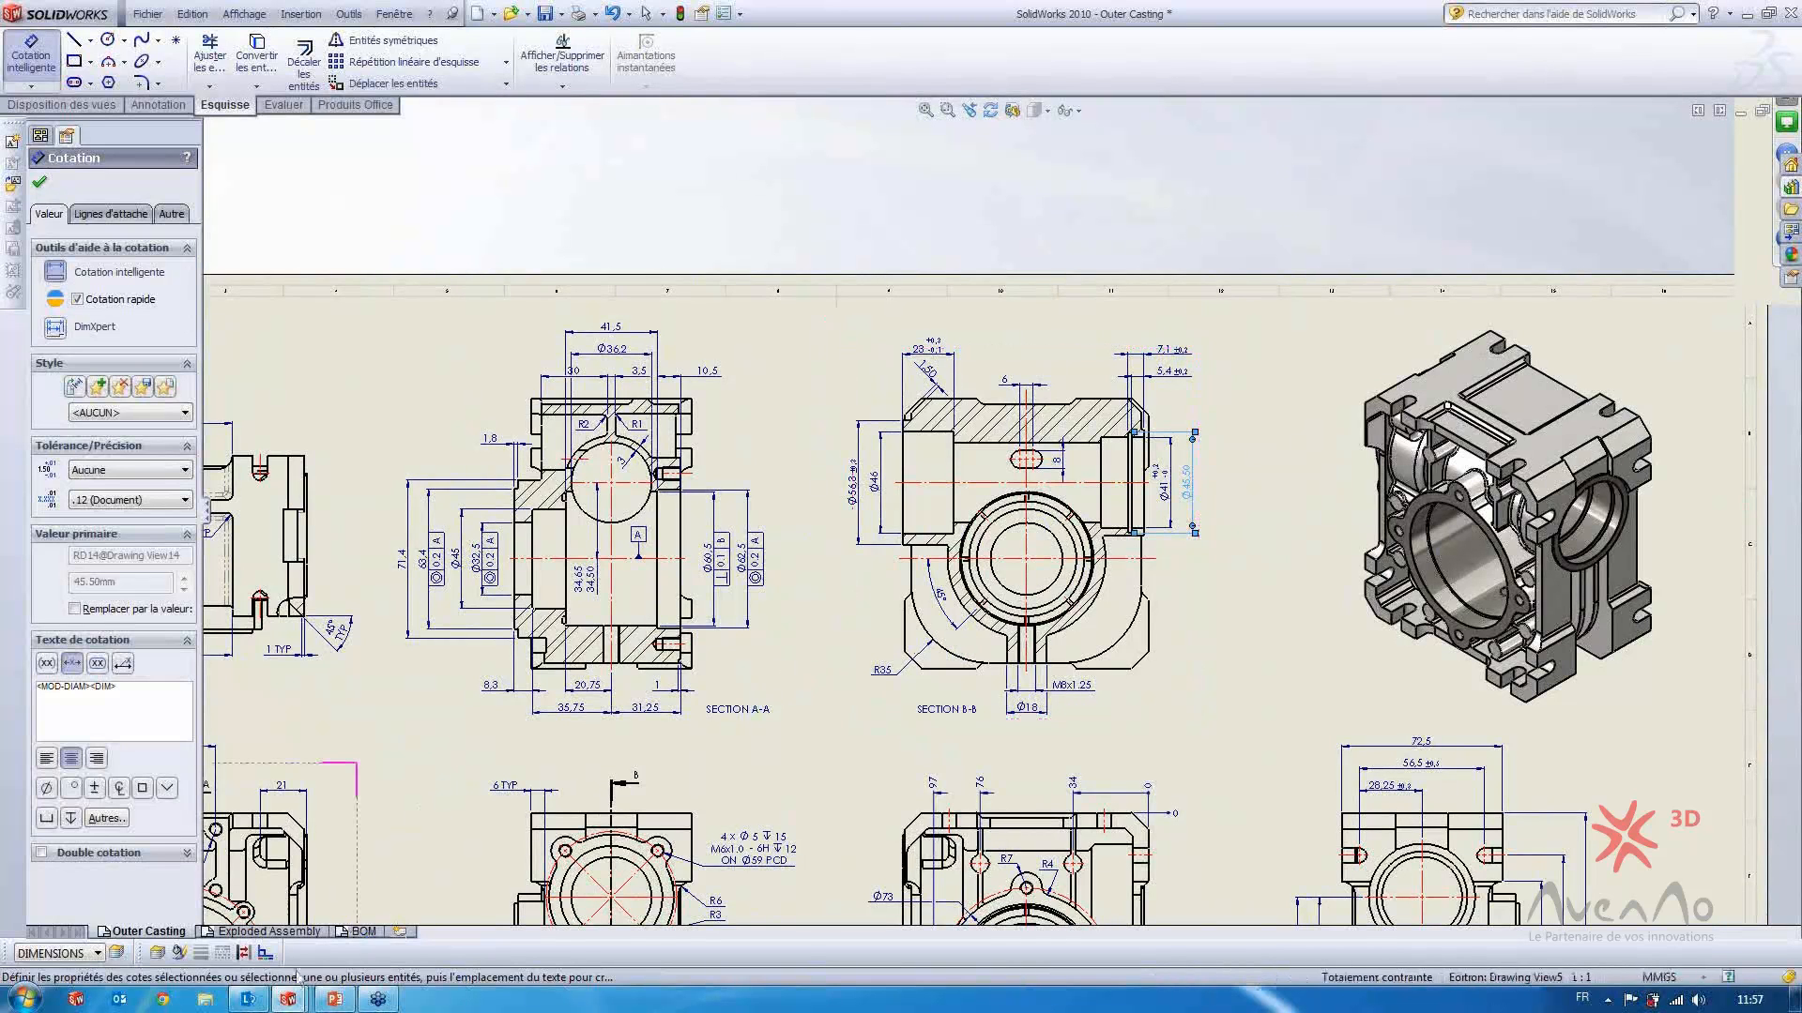
Switch to the PowerPoint presentation and show slide 9 on the SolidWorks 2011 part novelties
mouse_move(297, 1002)
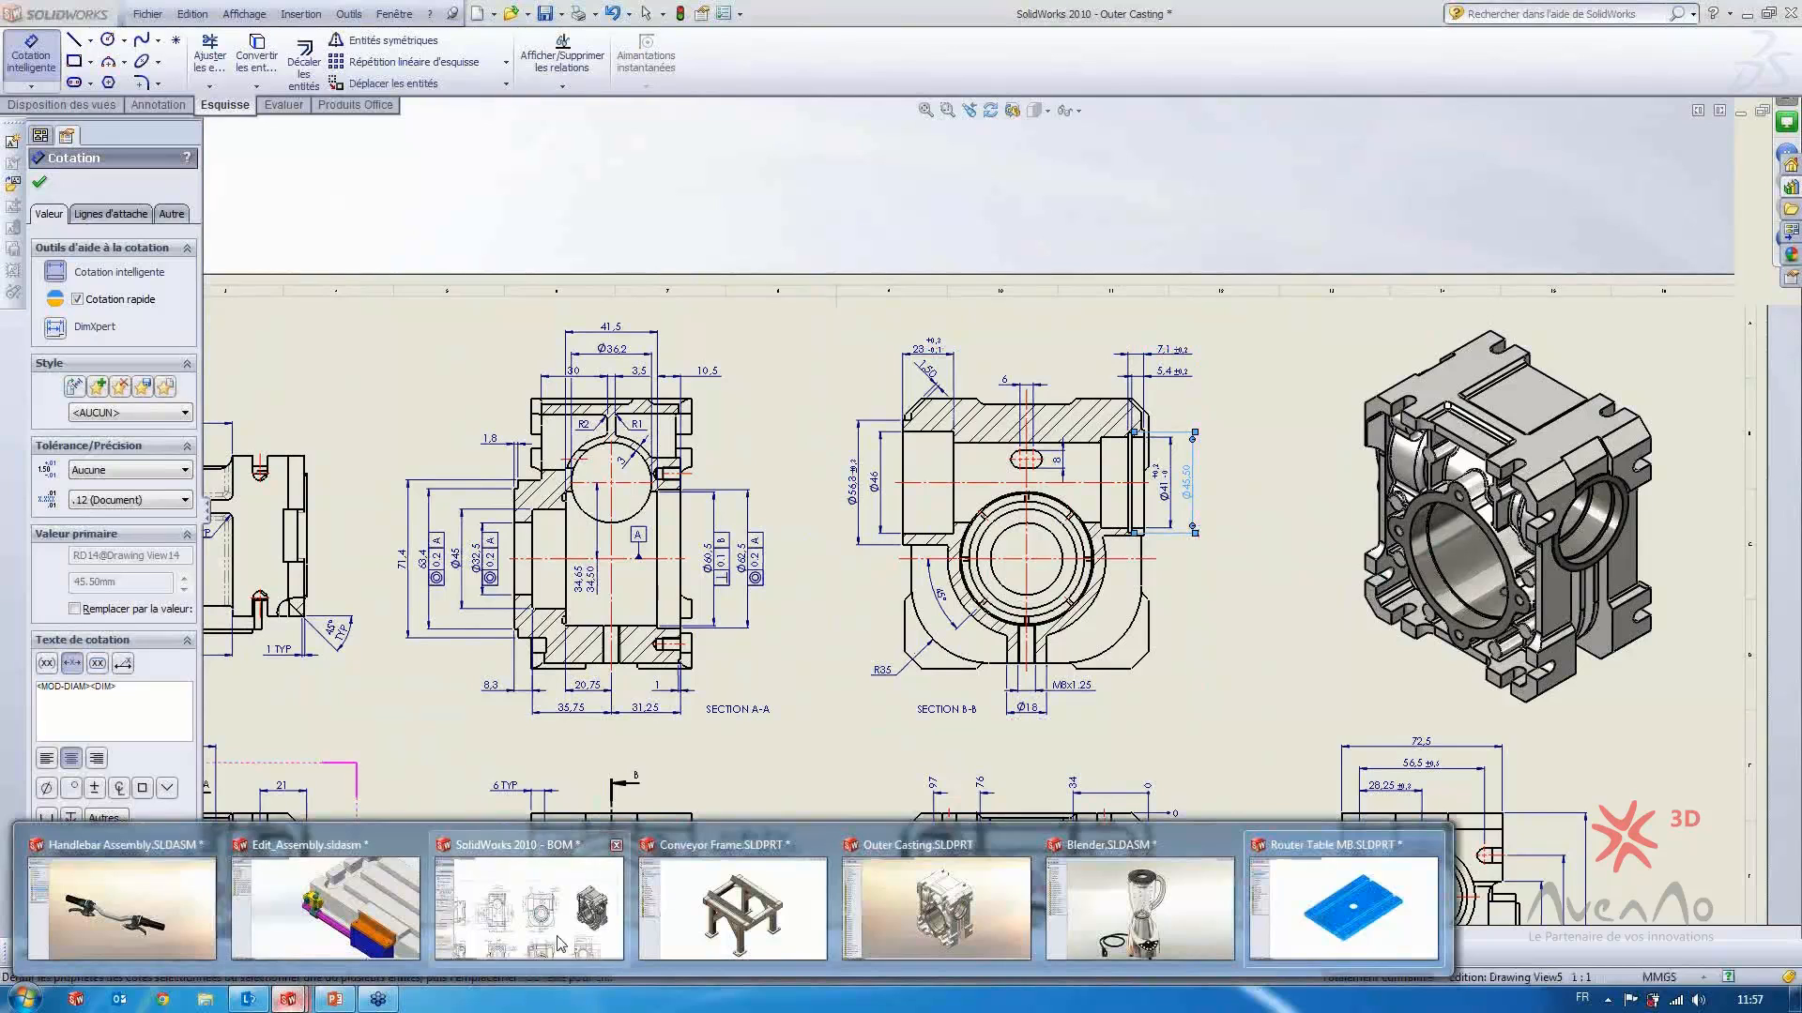
left_click(334, 1000)
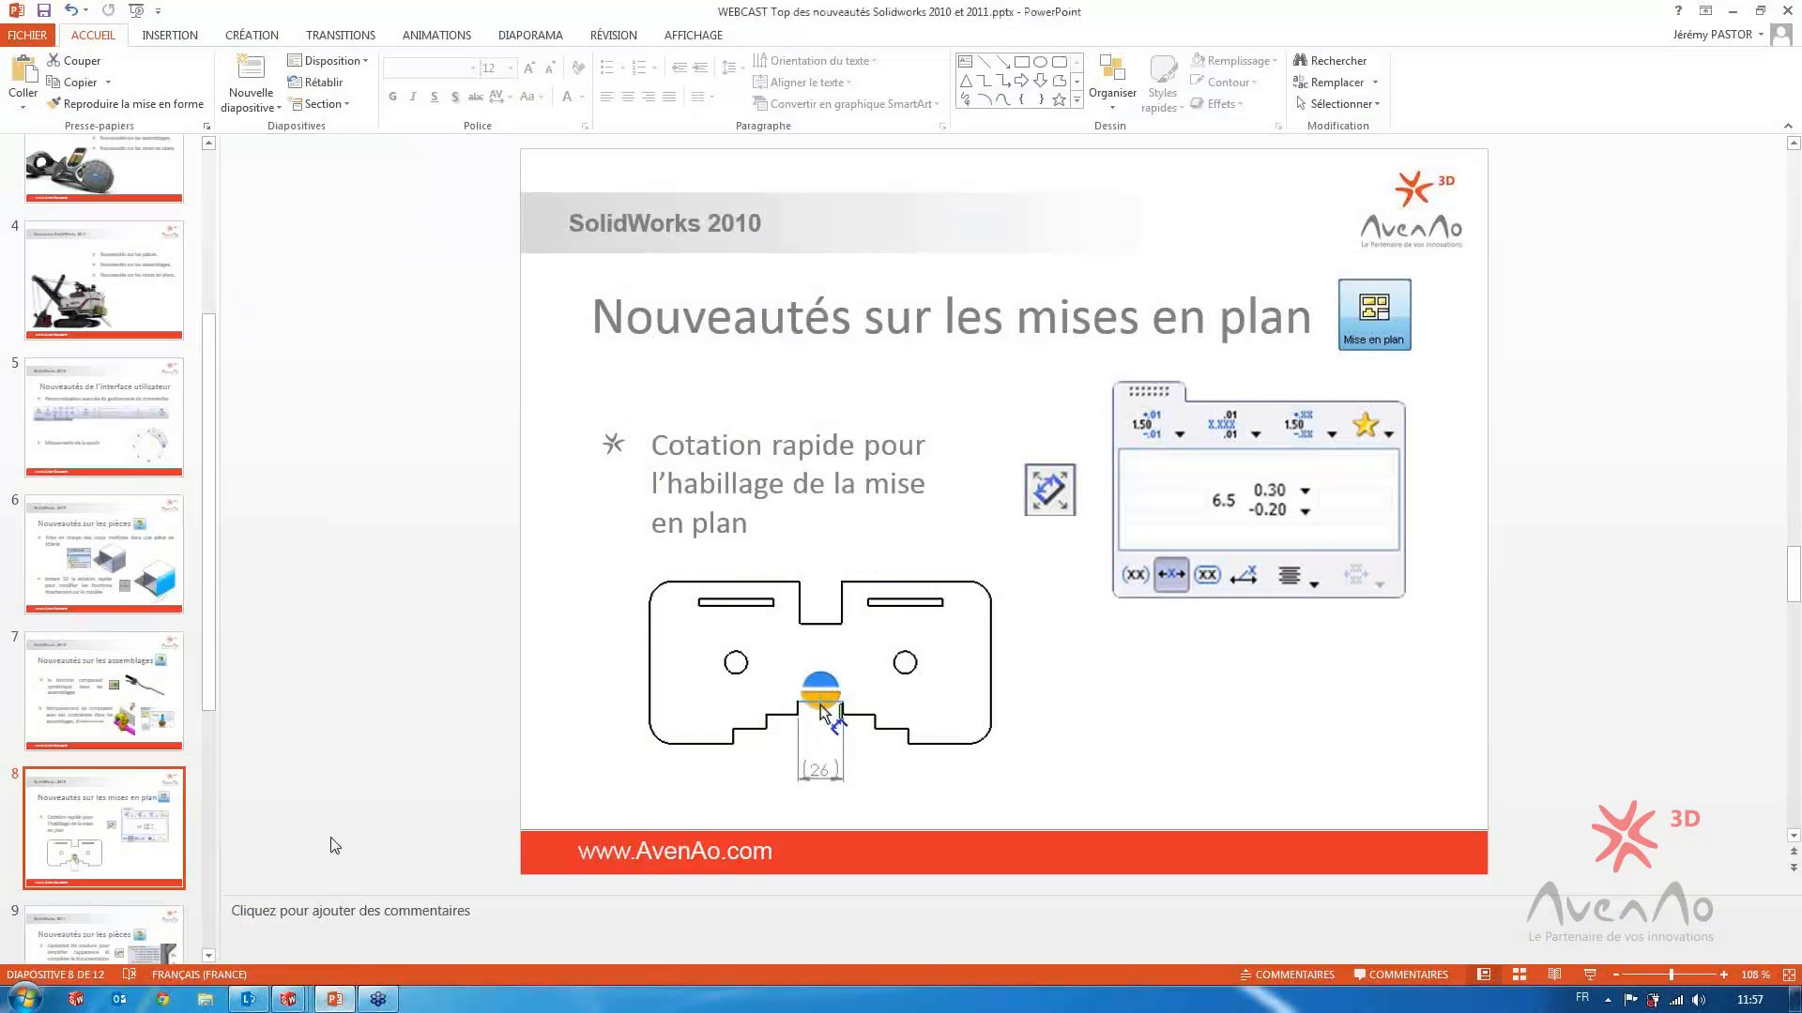
scroll(338, 653, "down", 1)
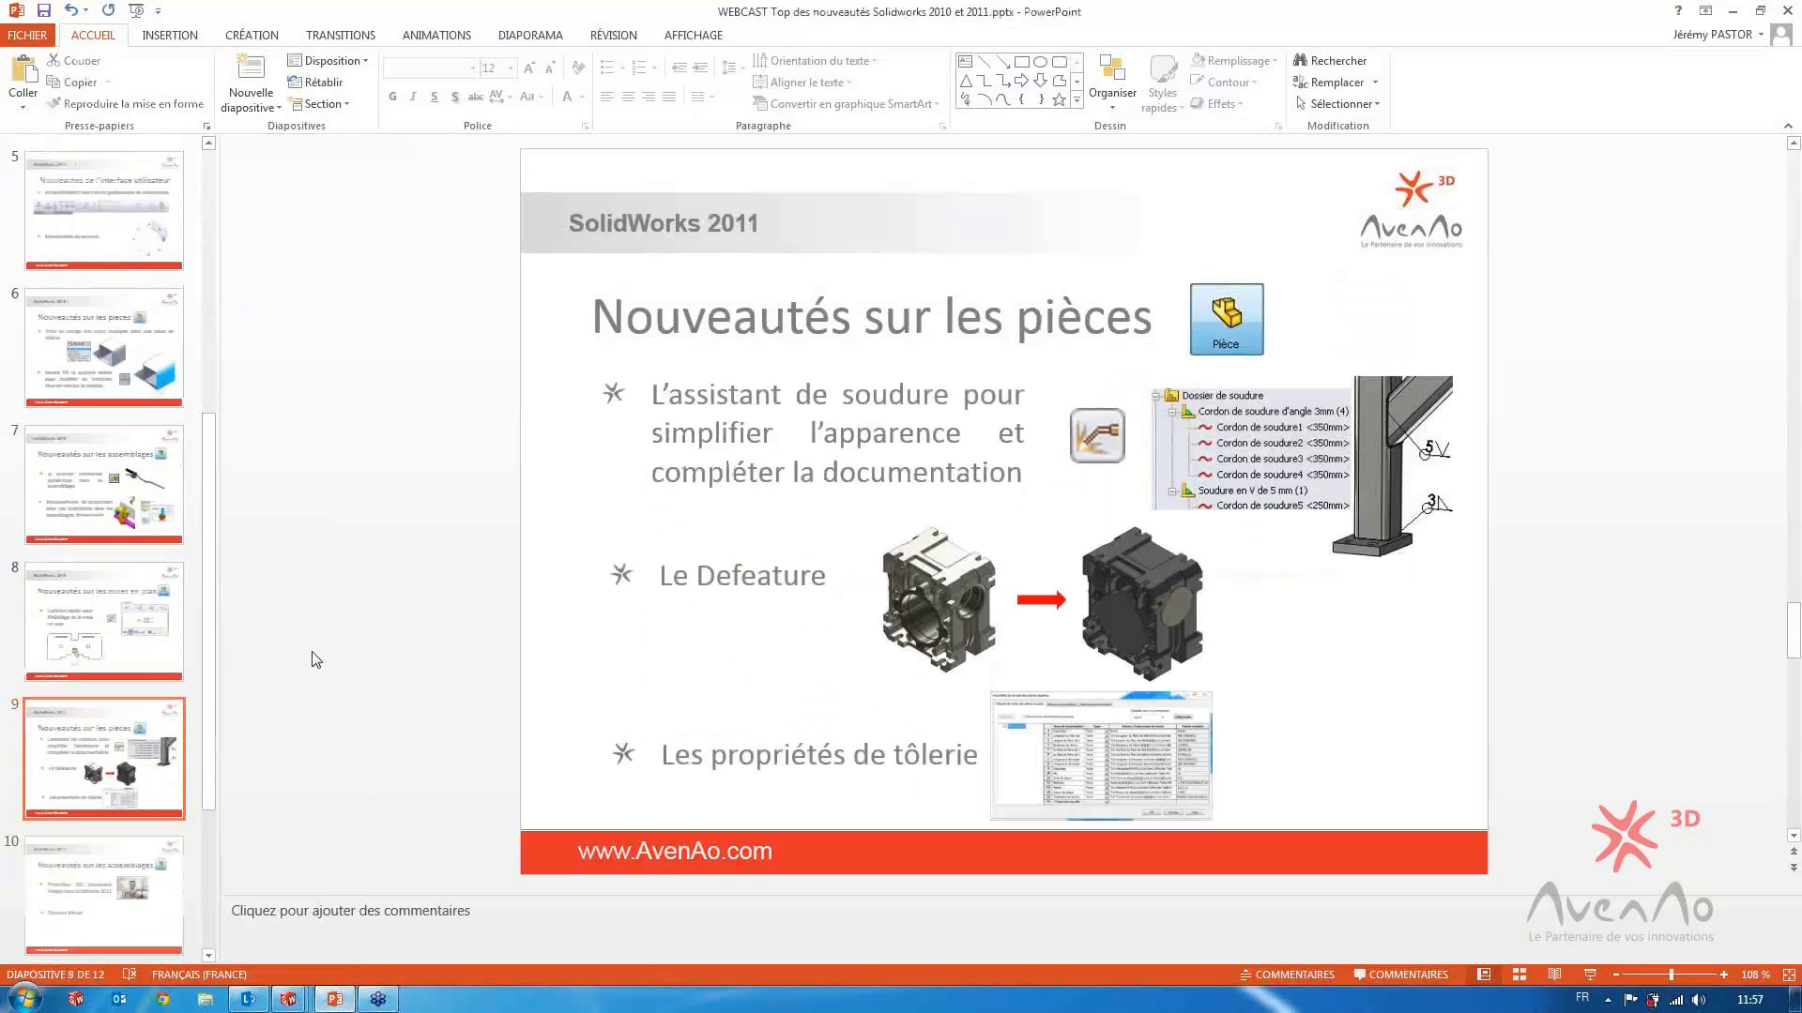
left_click(139, 739)
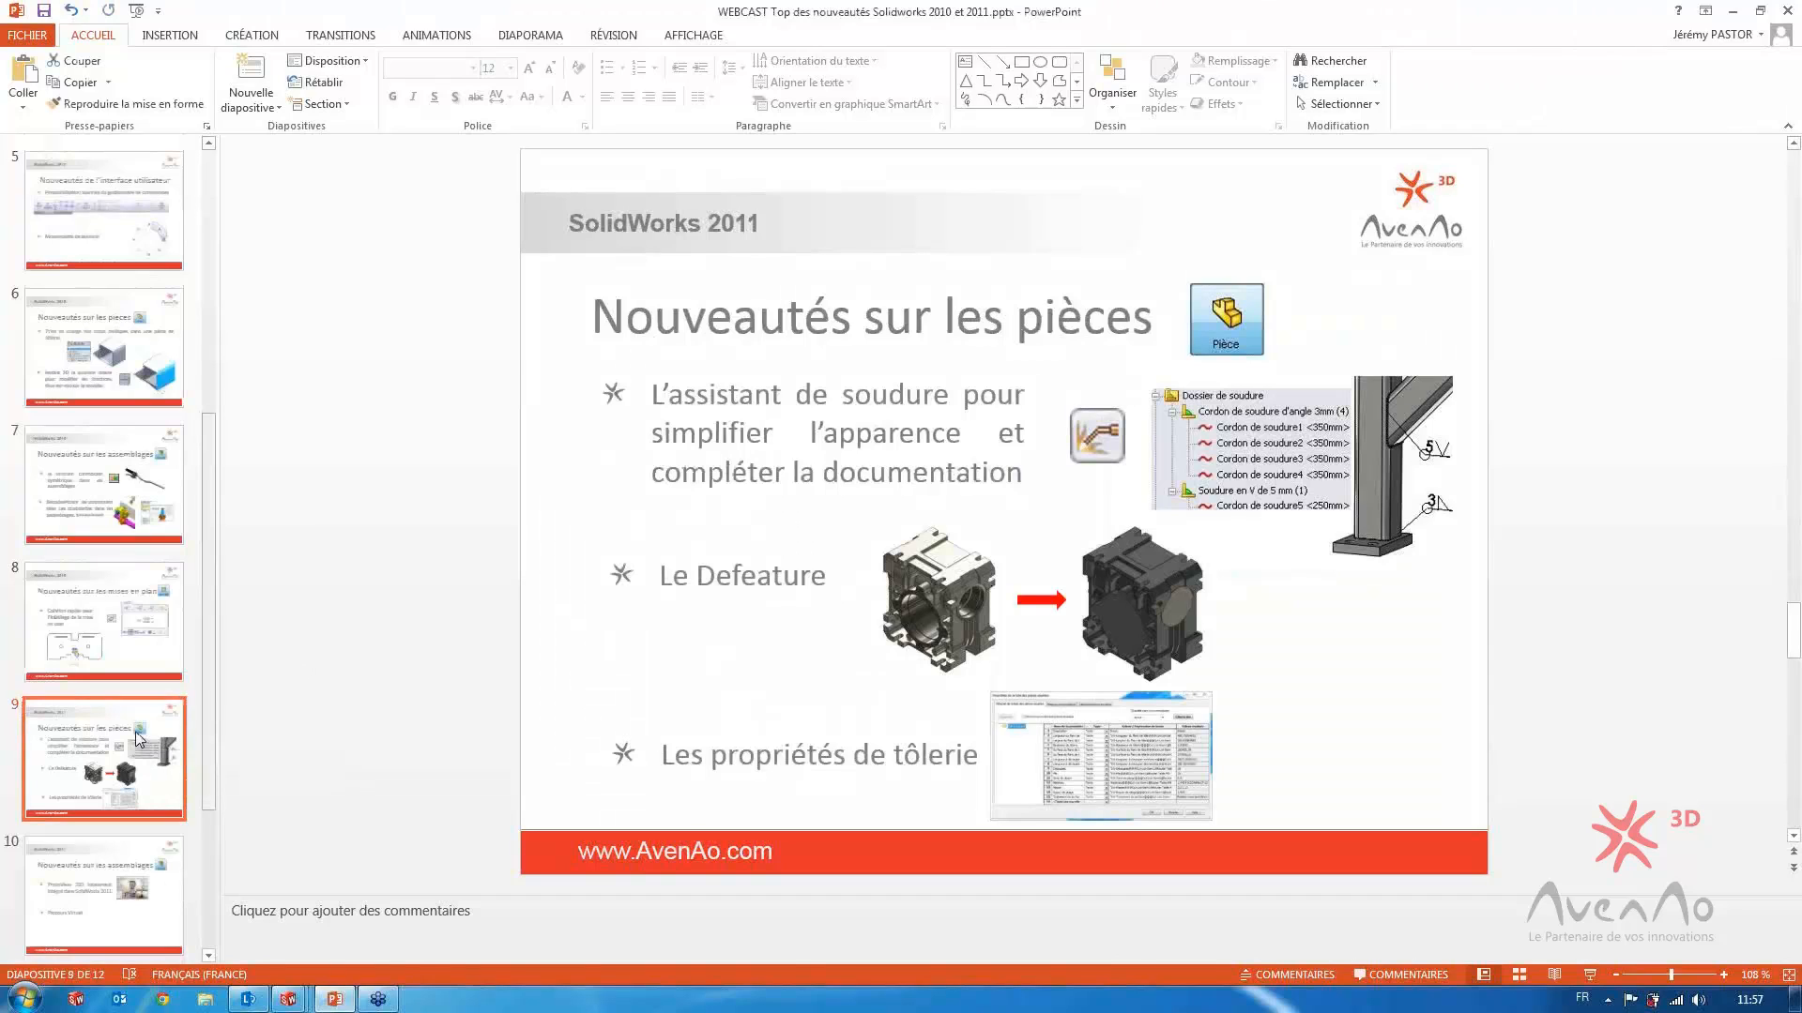
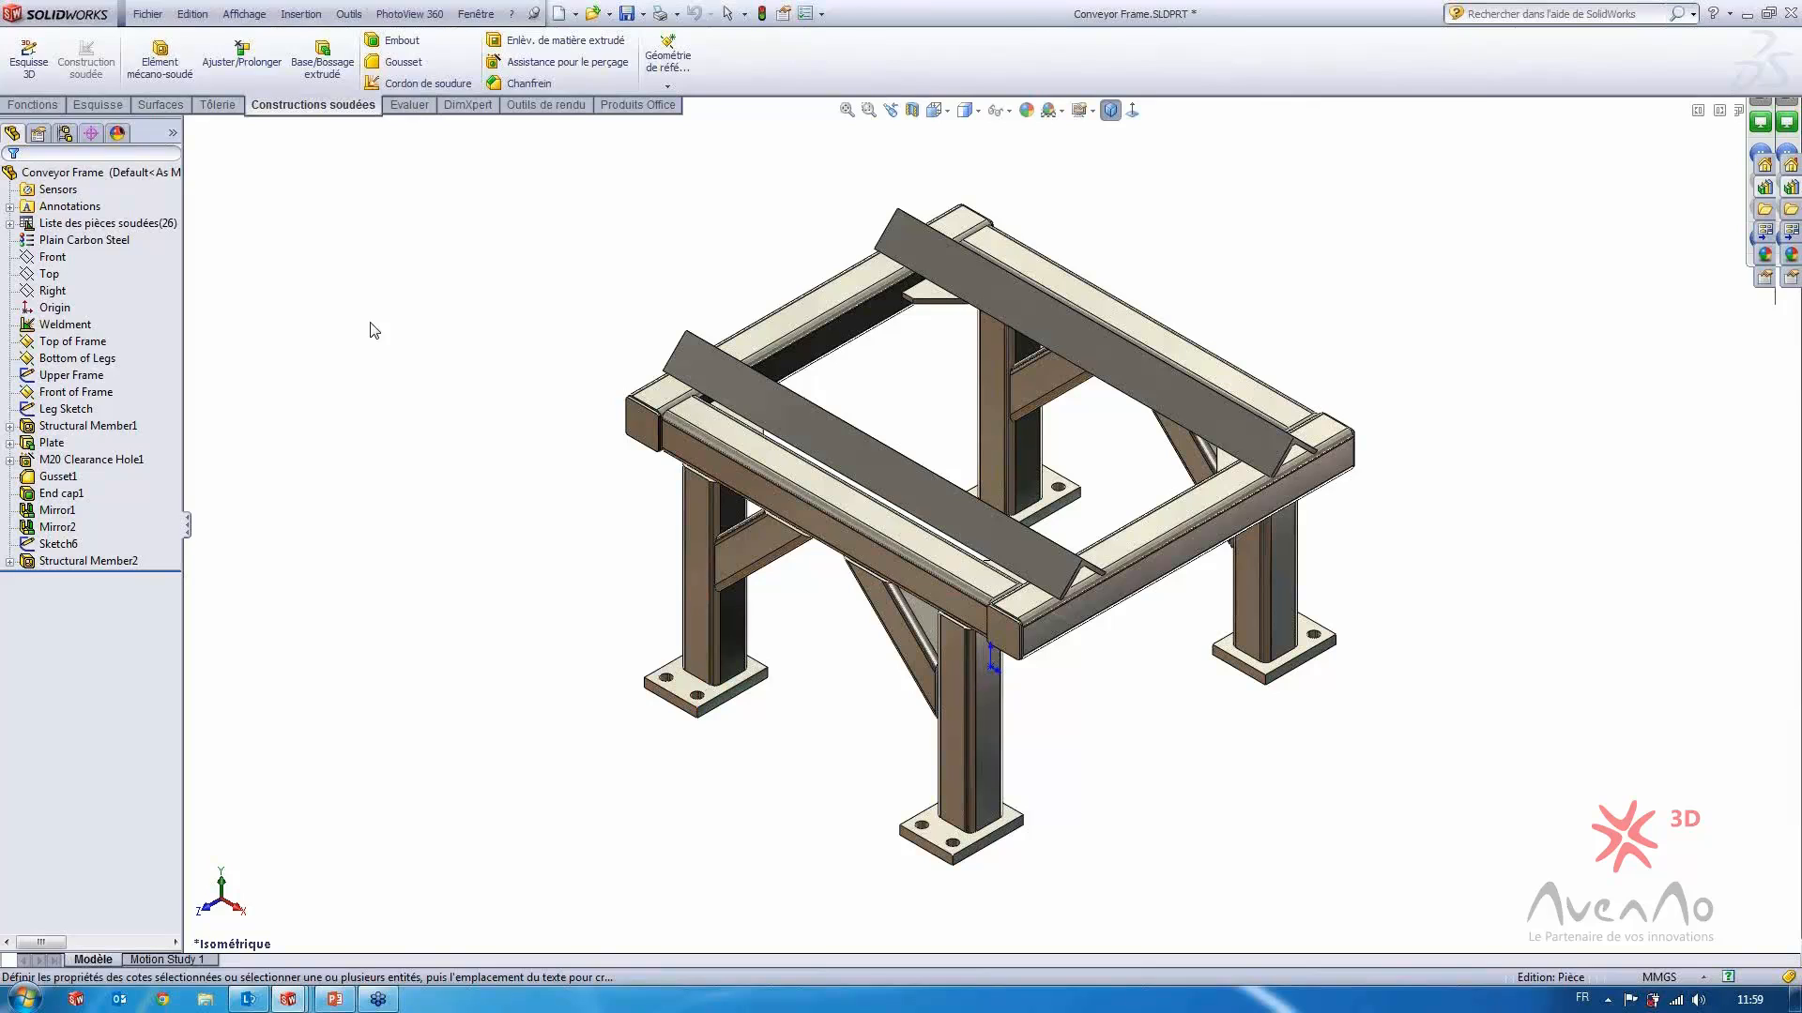
Define a 4 mm weld bead between the left leg's side face and its base plate's upper face, running all around (Tout autour)
left_click(425, 84)
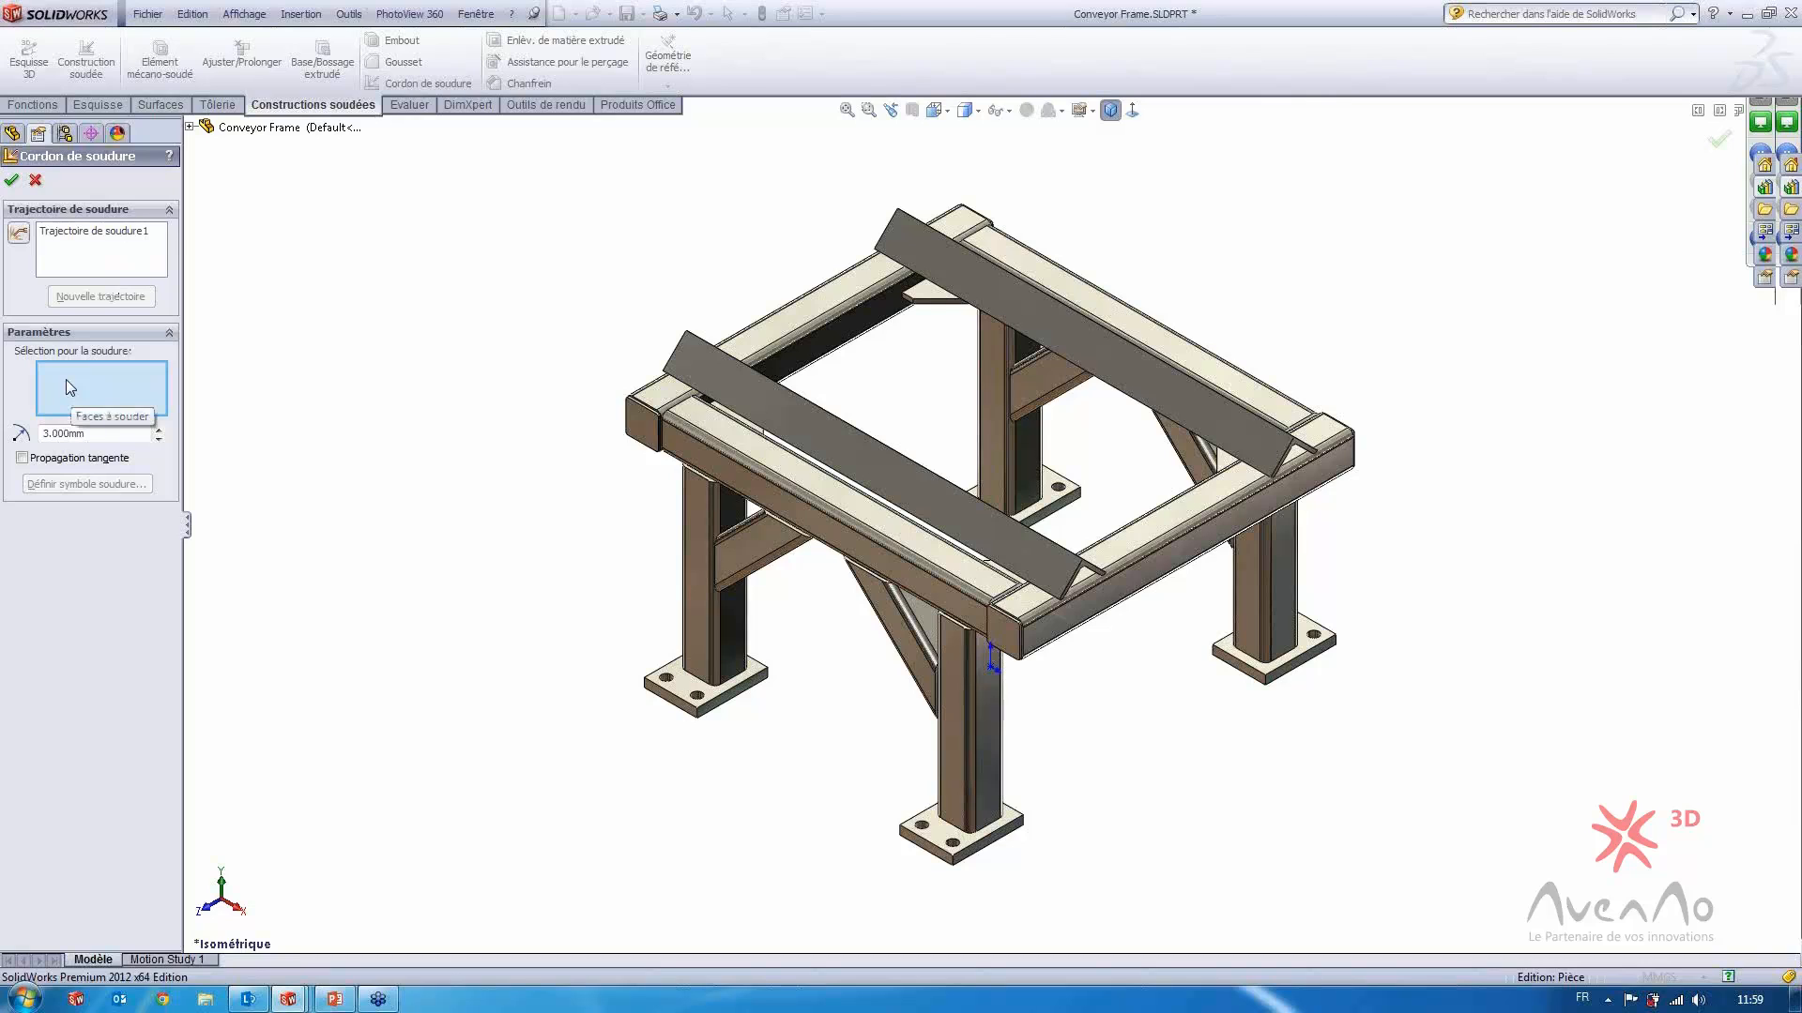
scroll(699, 681, "down", 5)
scroll(807, 643, "down", 3)
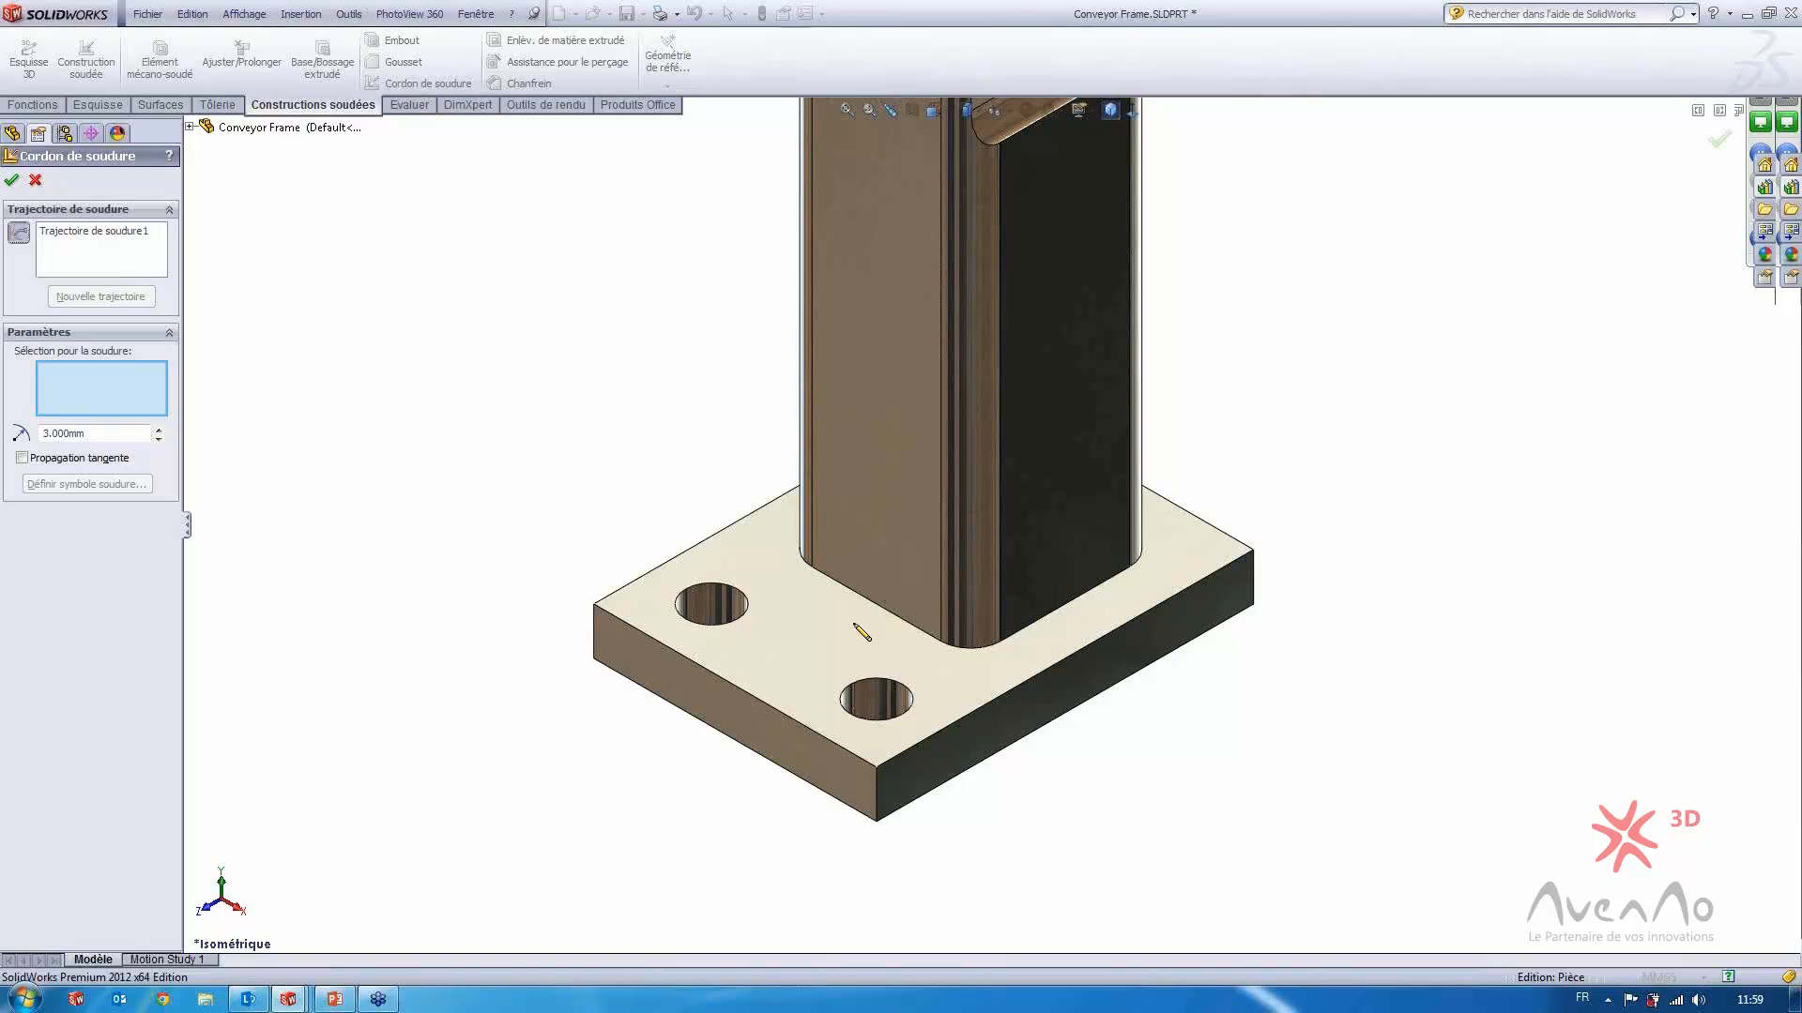
left_click_drag(876, 571, 851, 634)
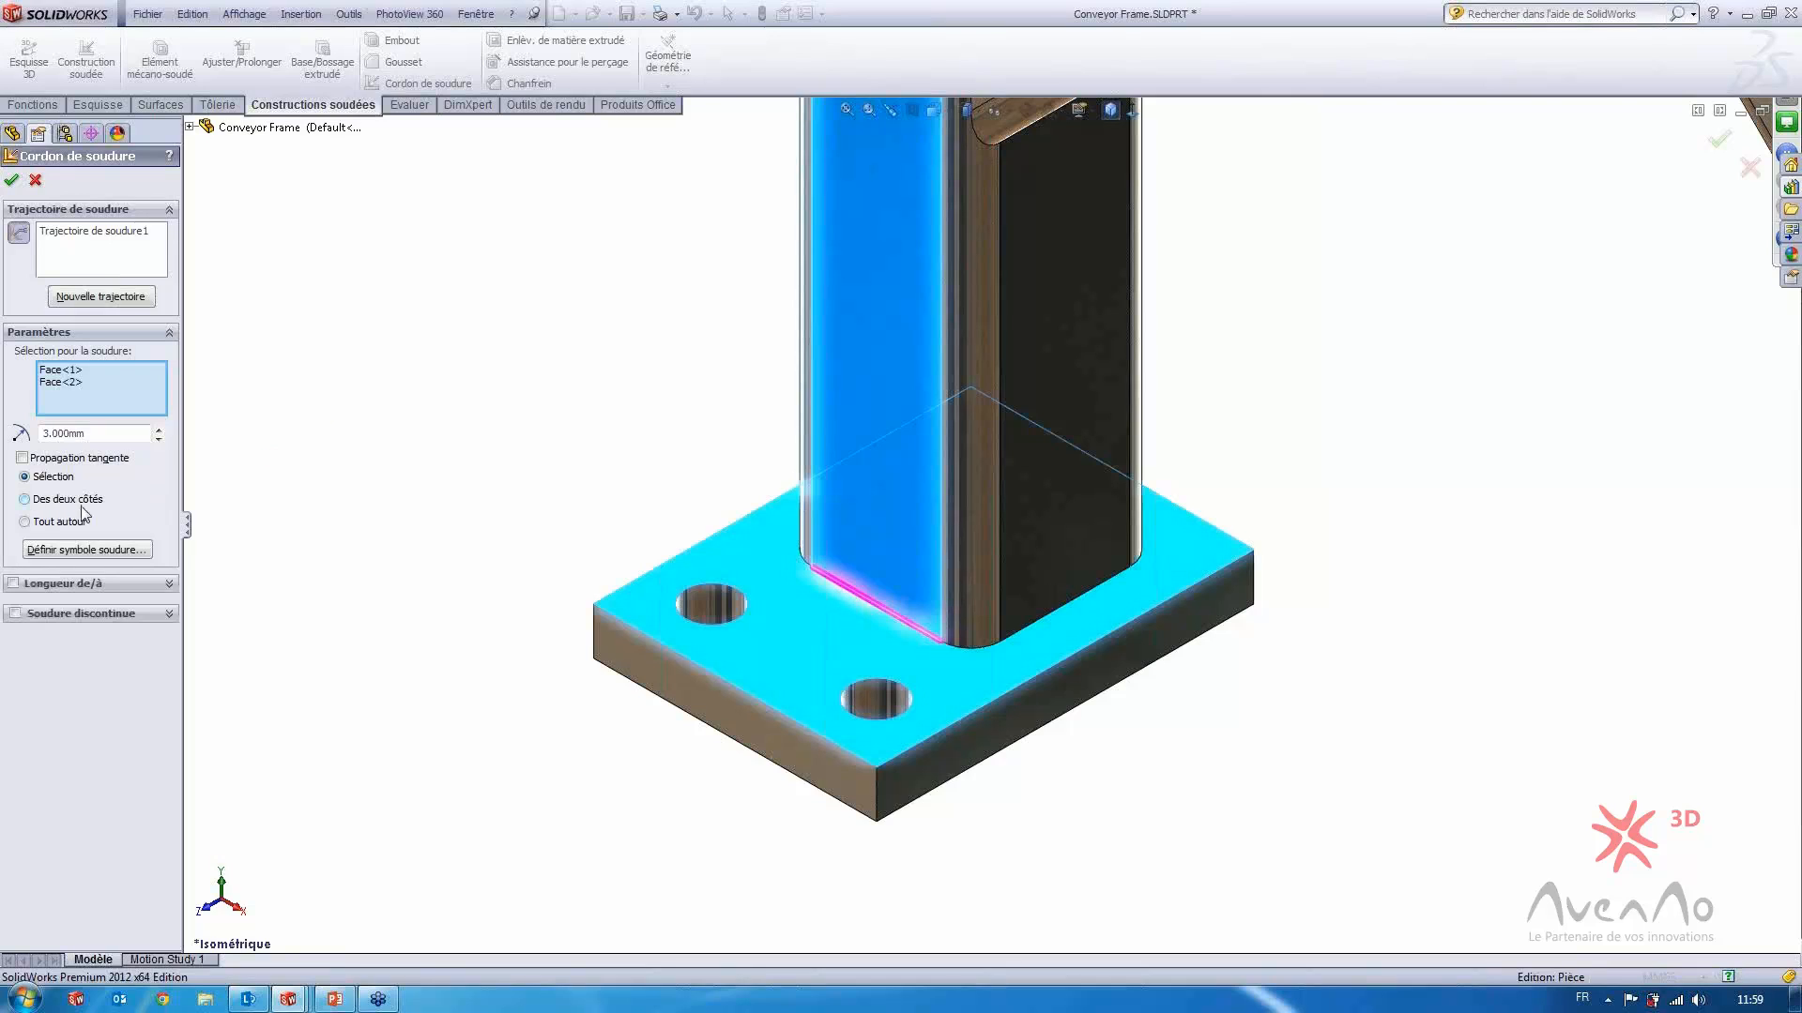
left_click(24, 523)
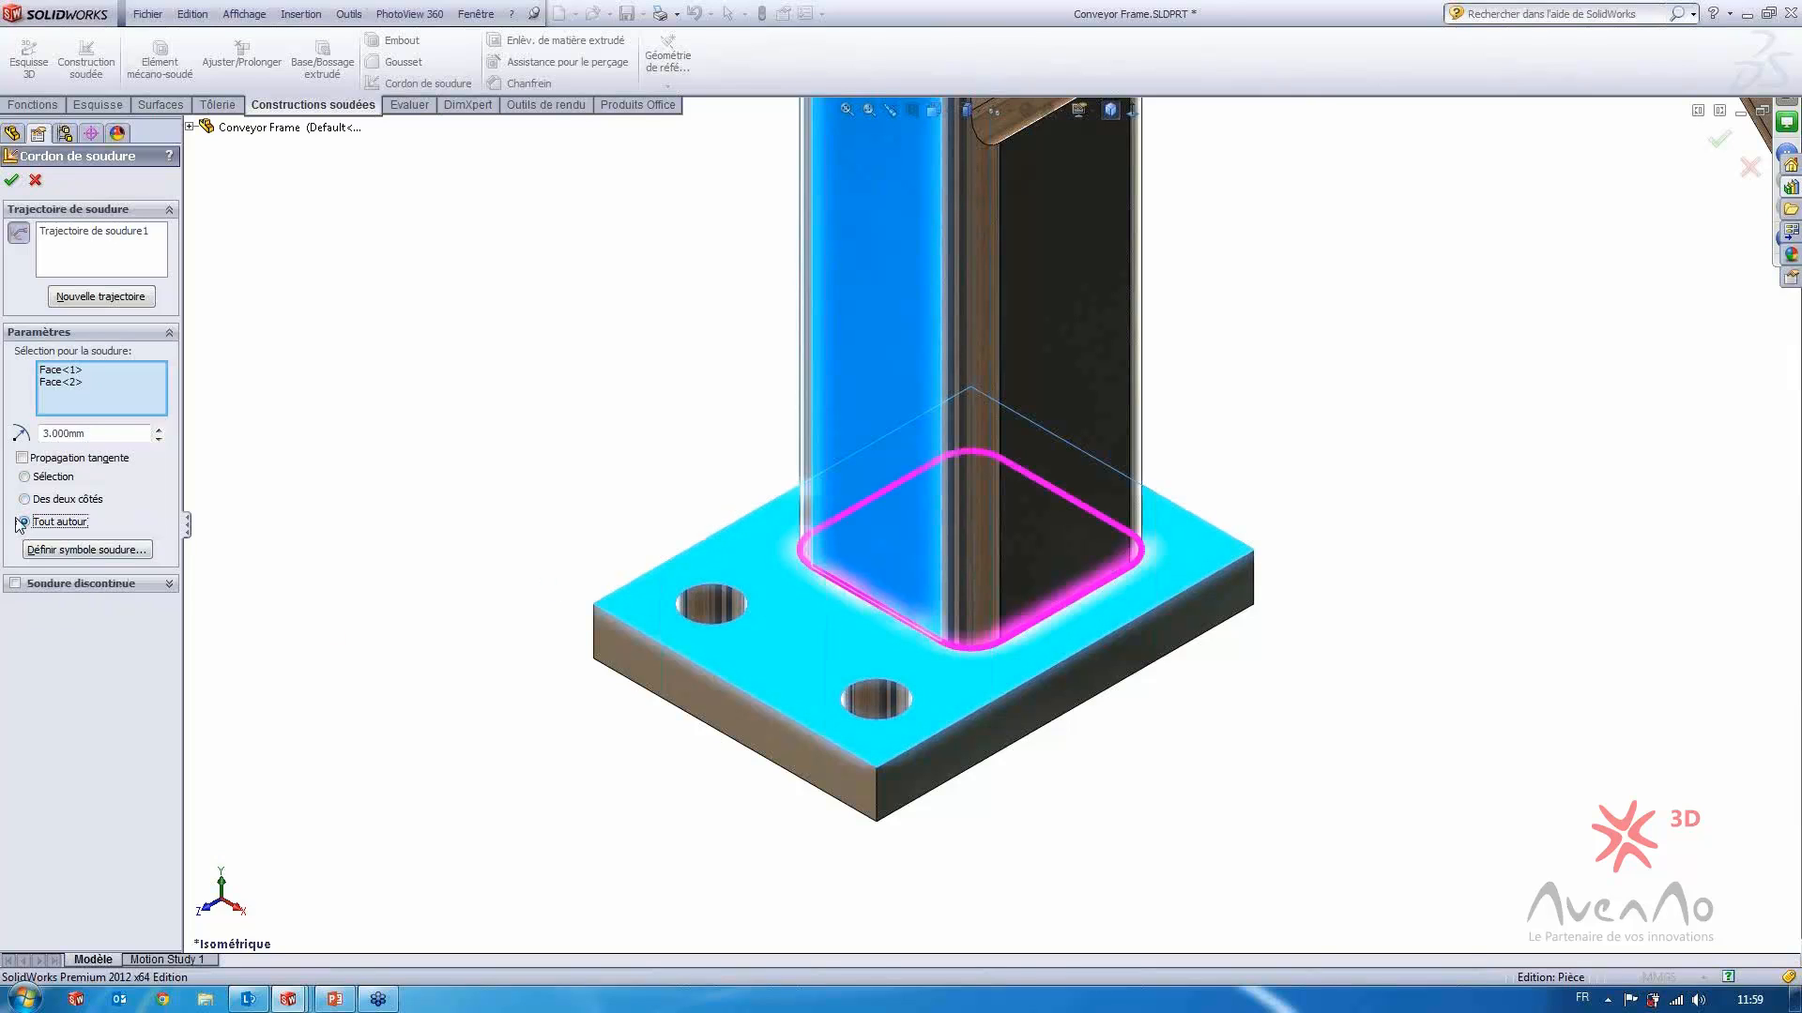
left_click_drag(97, 434, 3, 429)
type("4")
Define the bead's ANSI weld symbol as Congé above the reference line, and create the weld bead
left_click(131, 553)
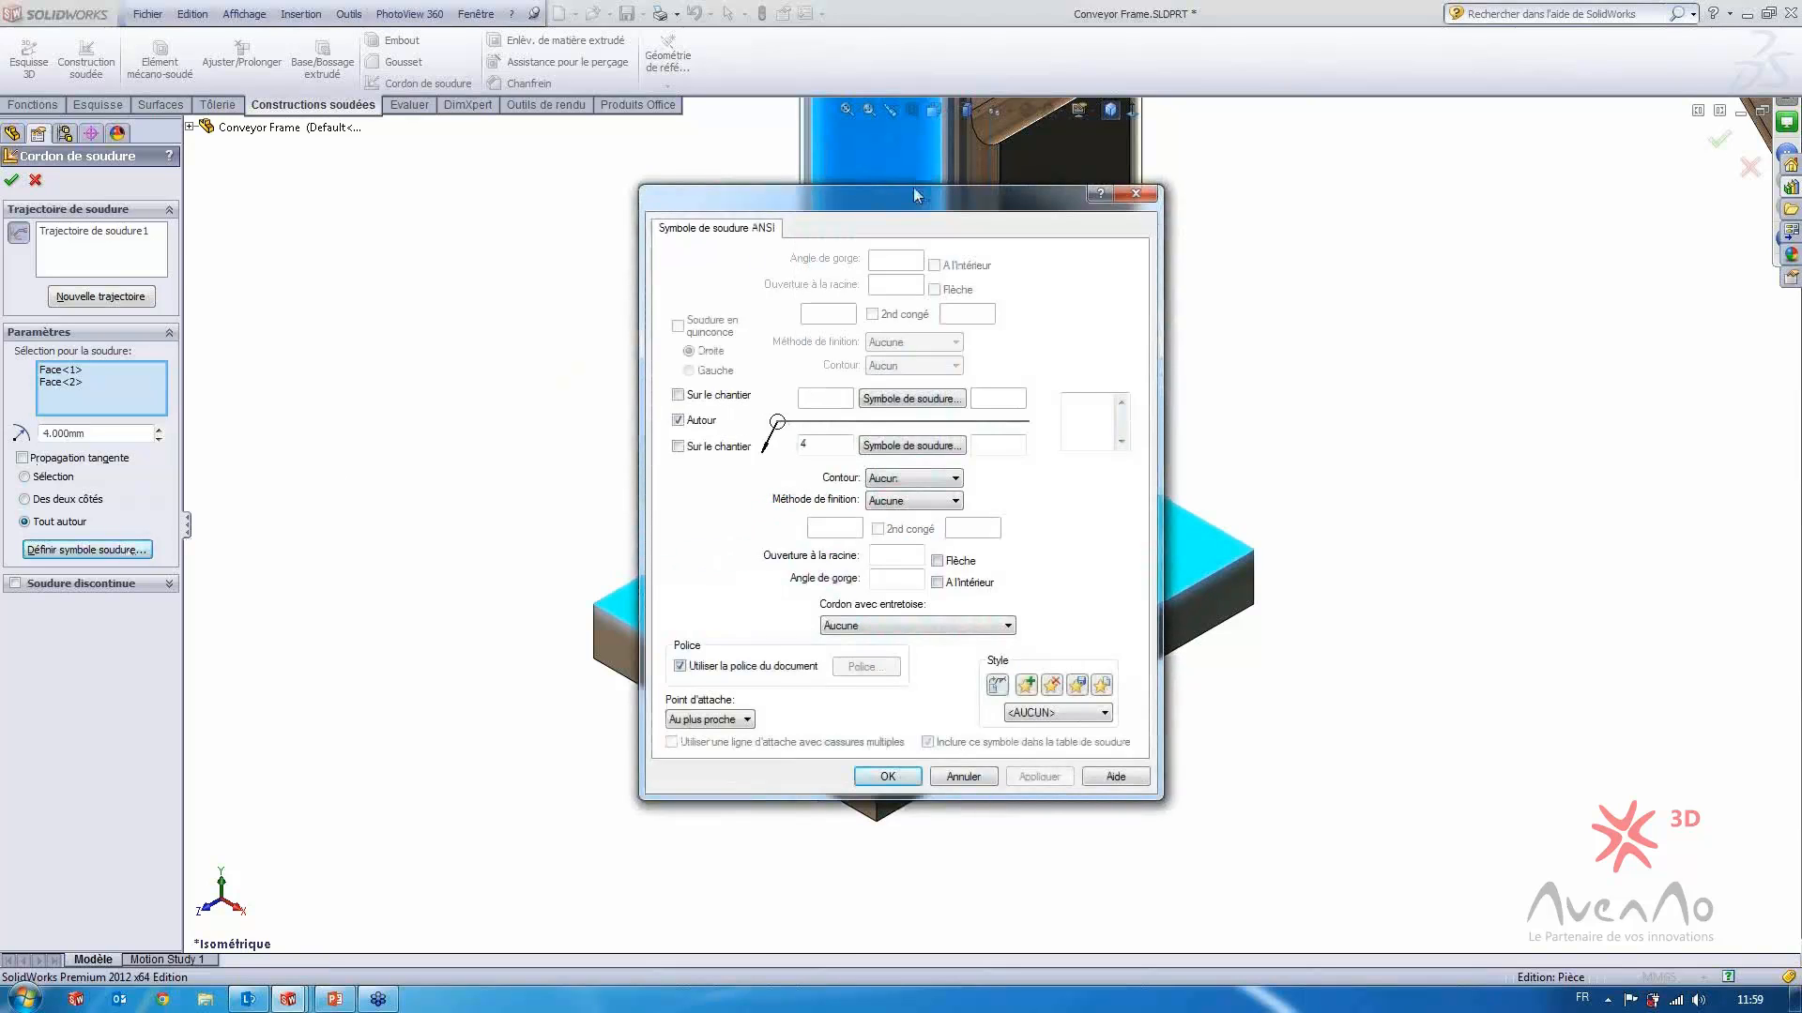
left_click_drag(903, 197, 474, 199)
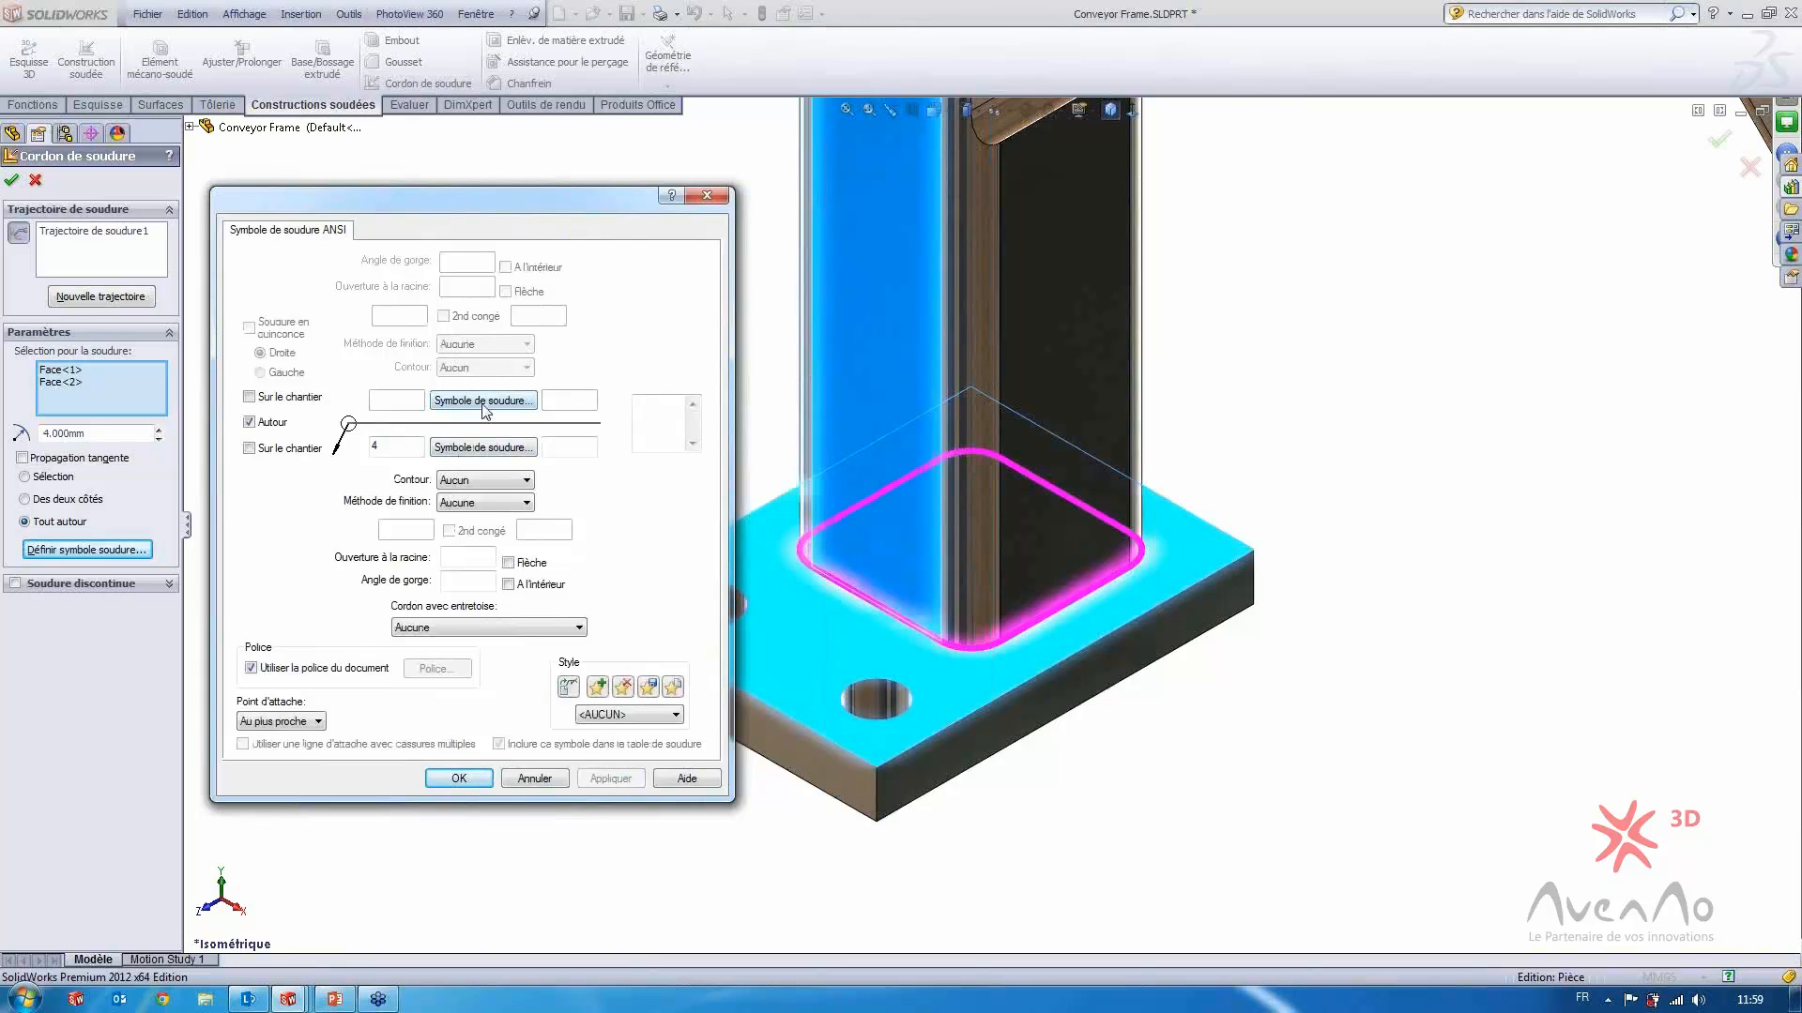
left_click(483, 402)
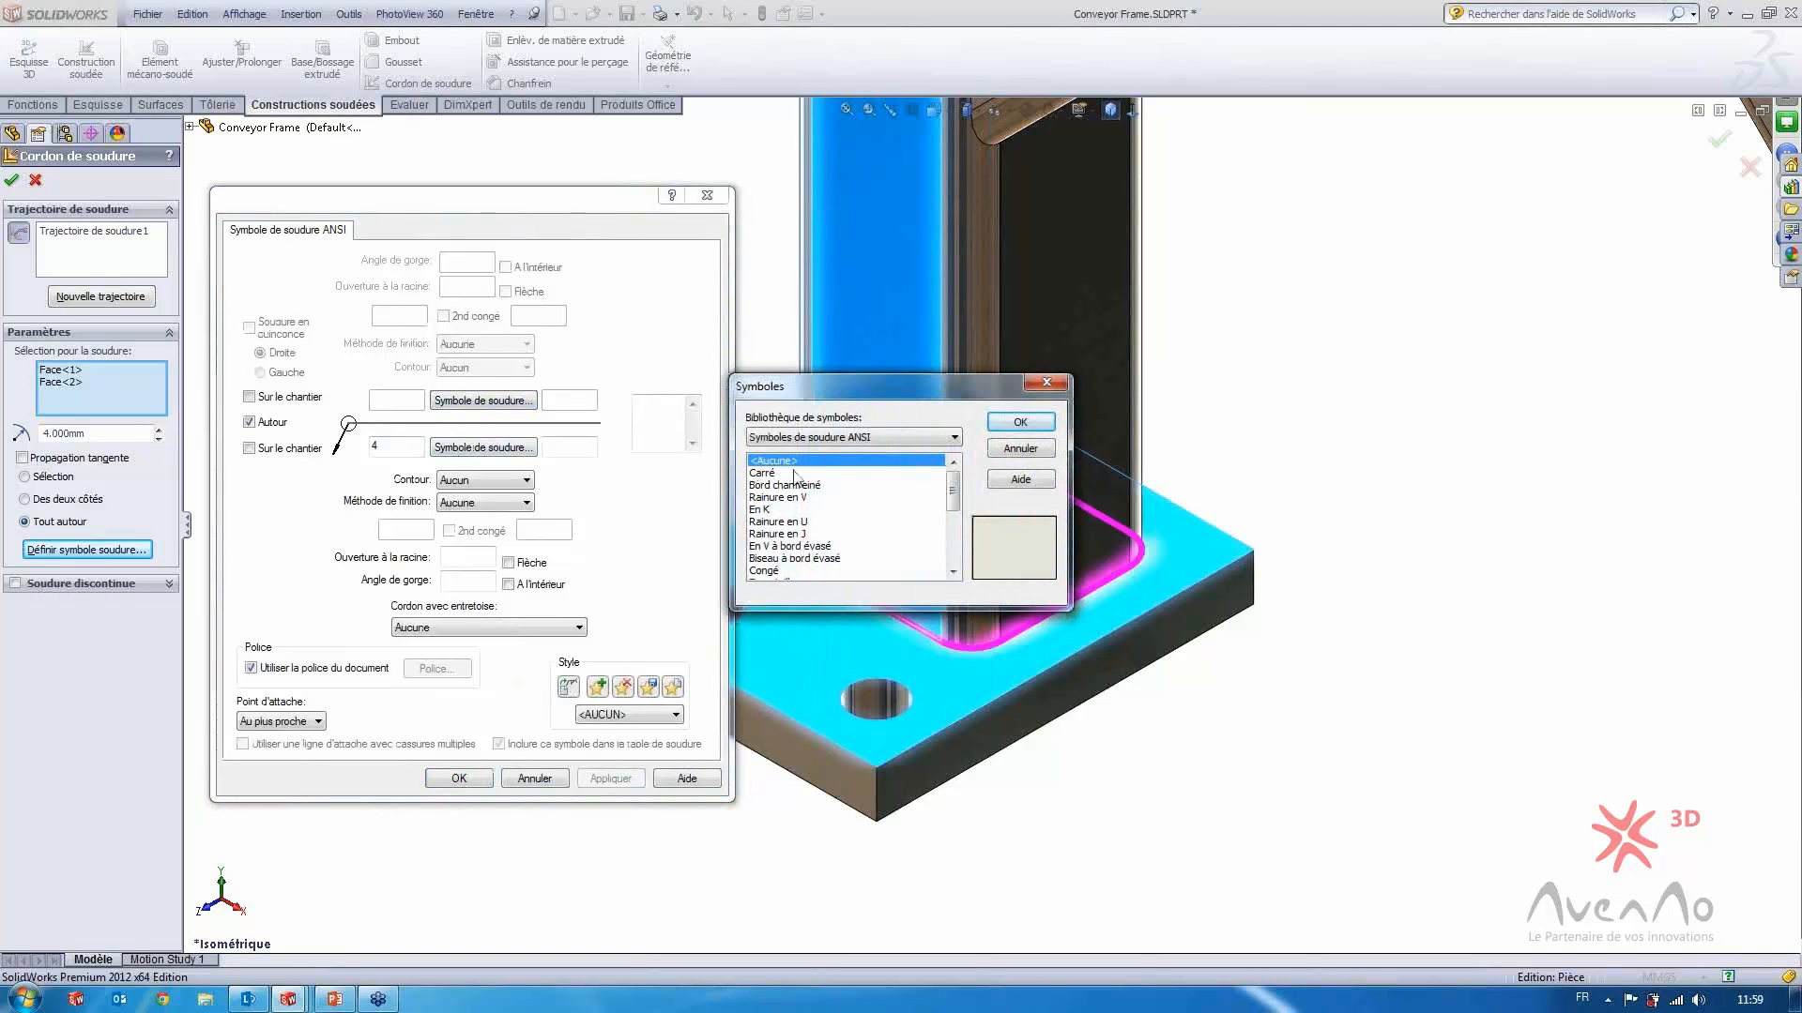
left_click(779, 571)
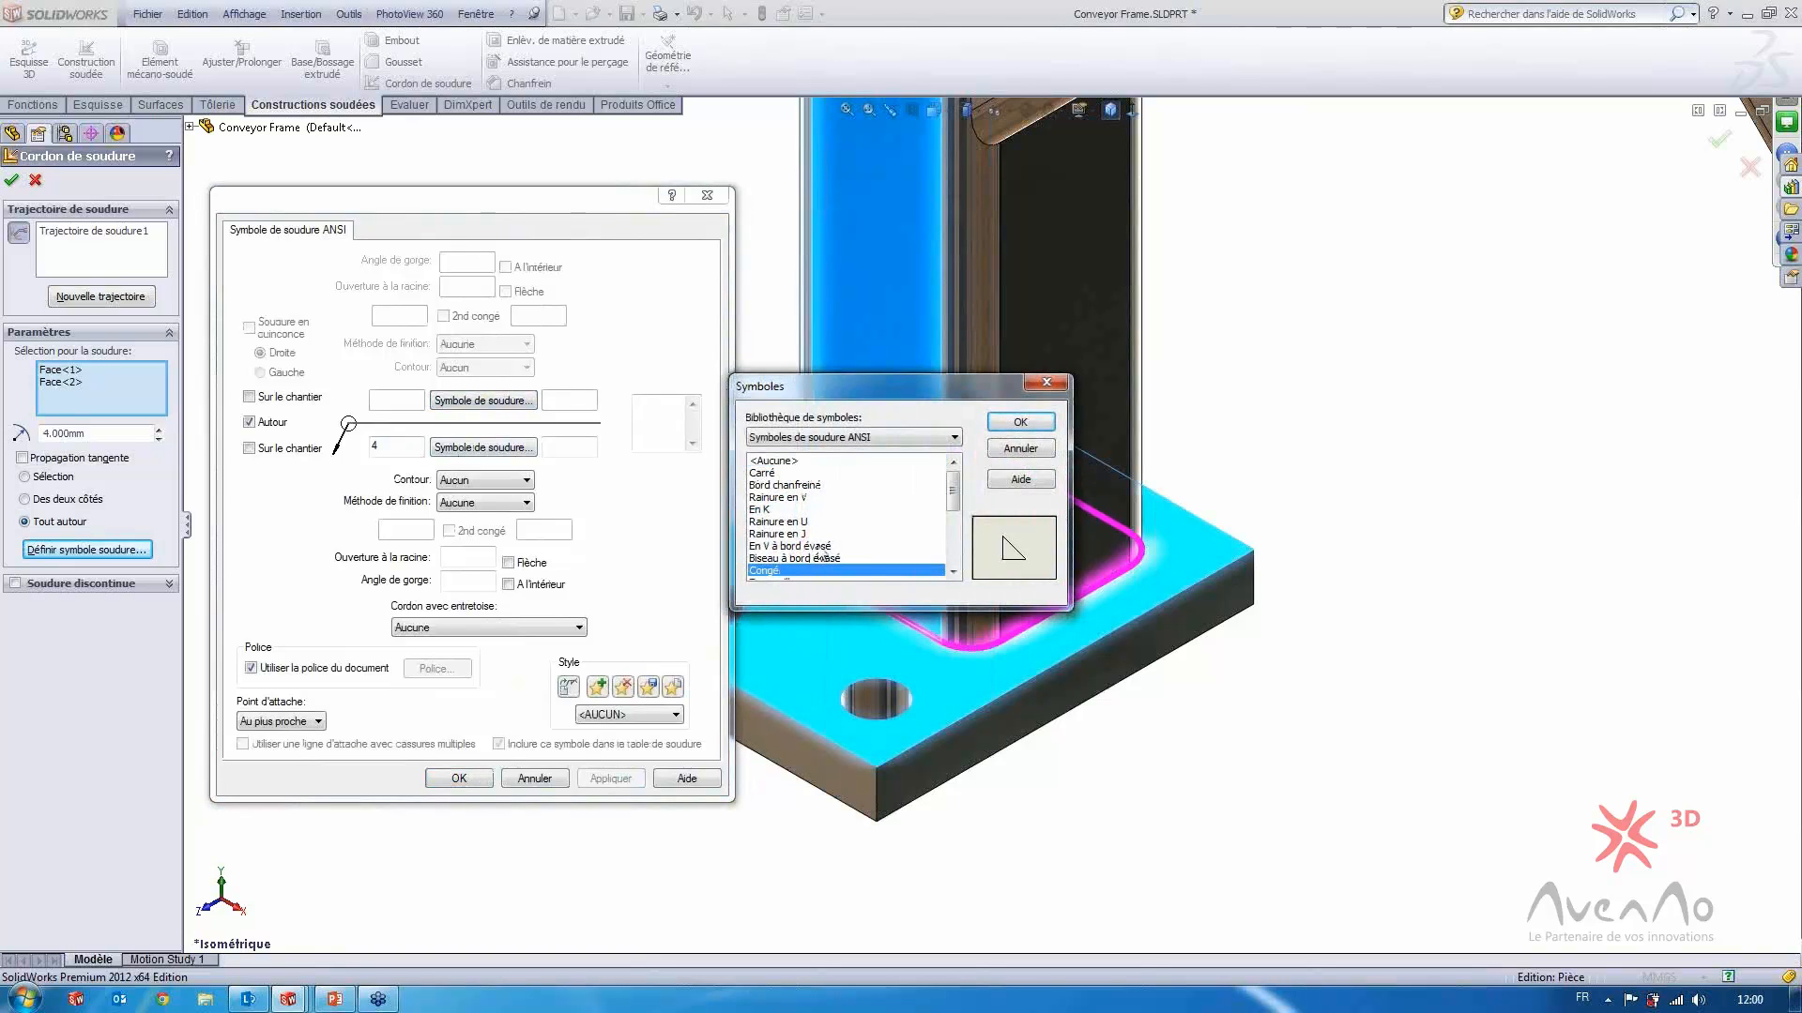
left_click(1020, 422)
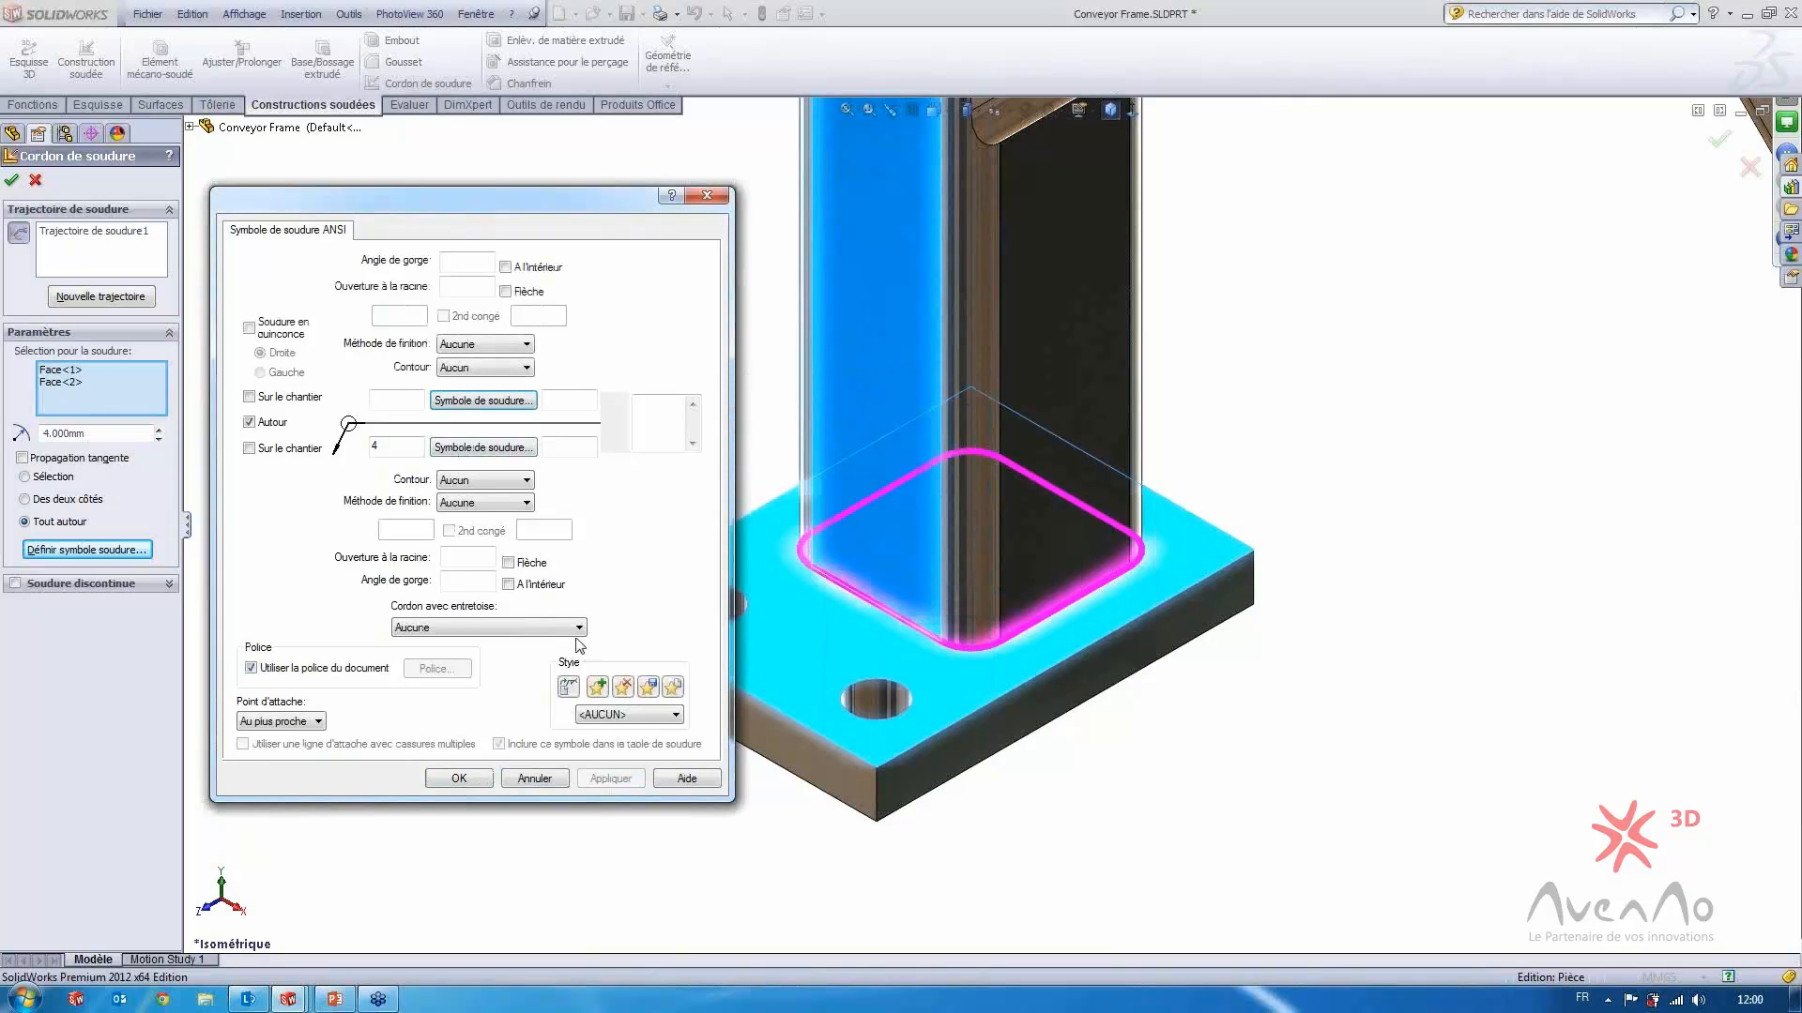
left_click(459, 779)
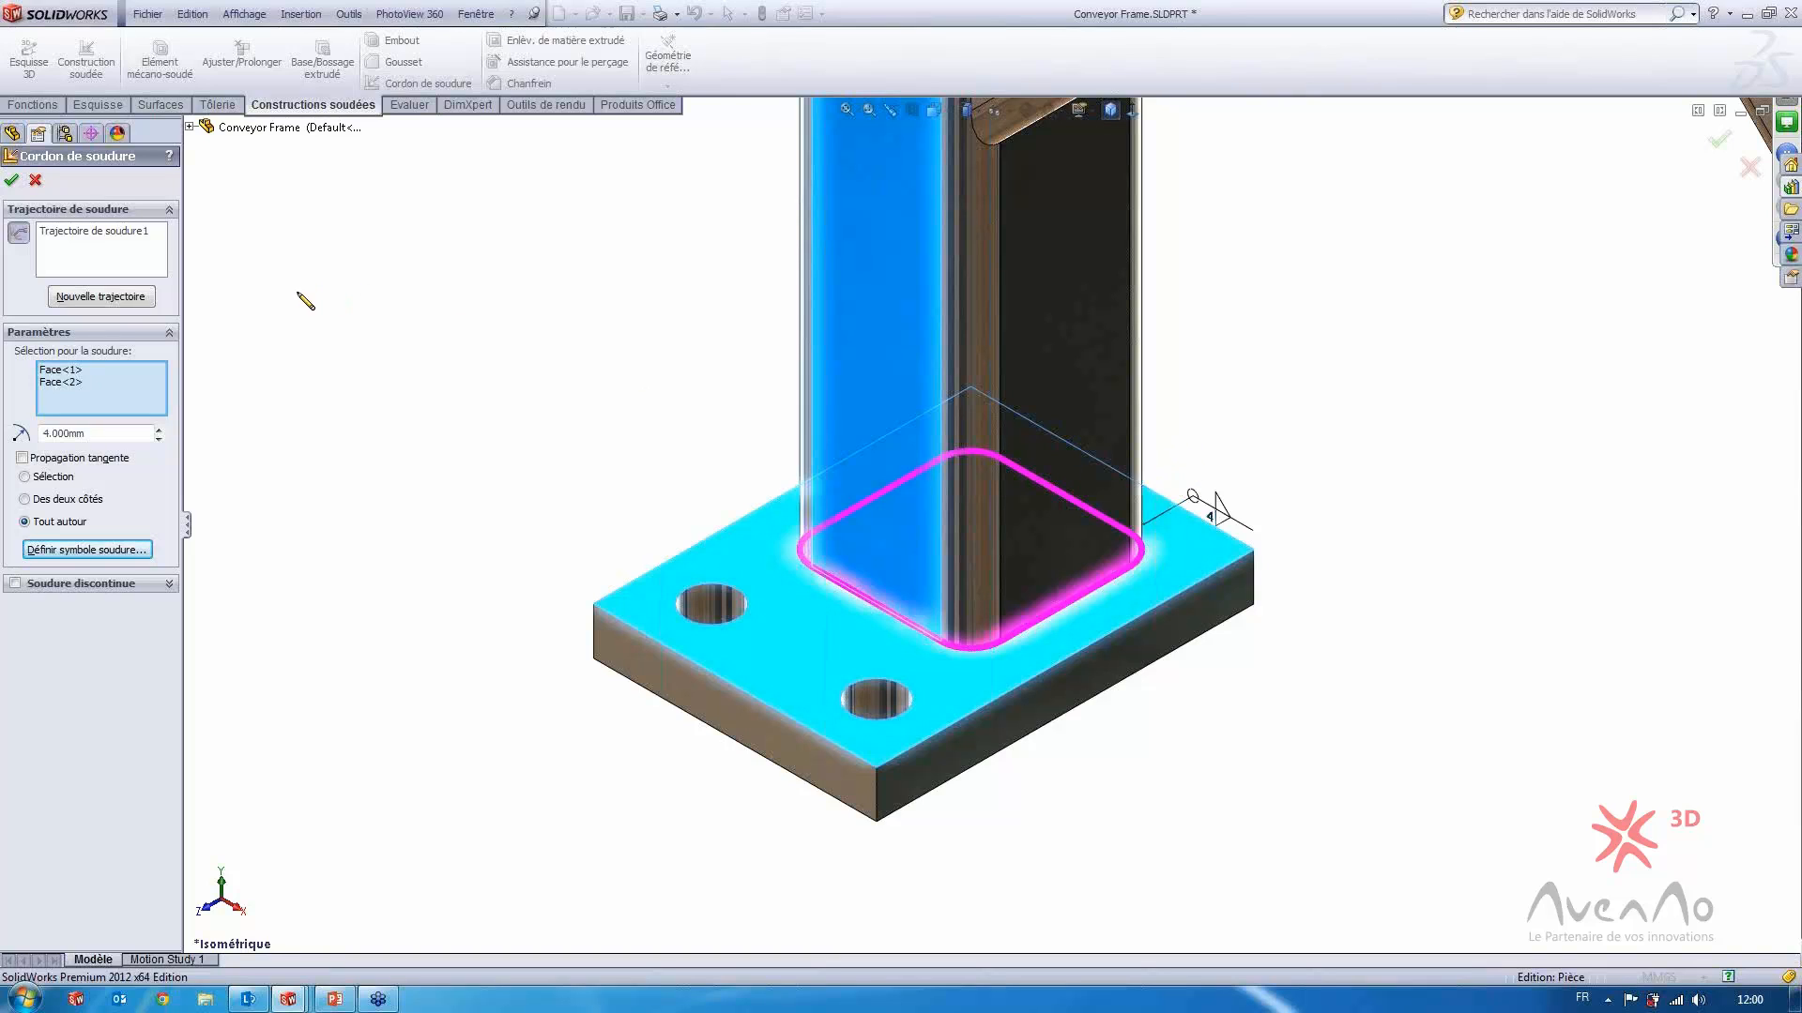
left_click(11, 181)
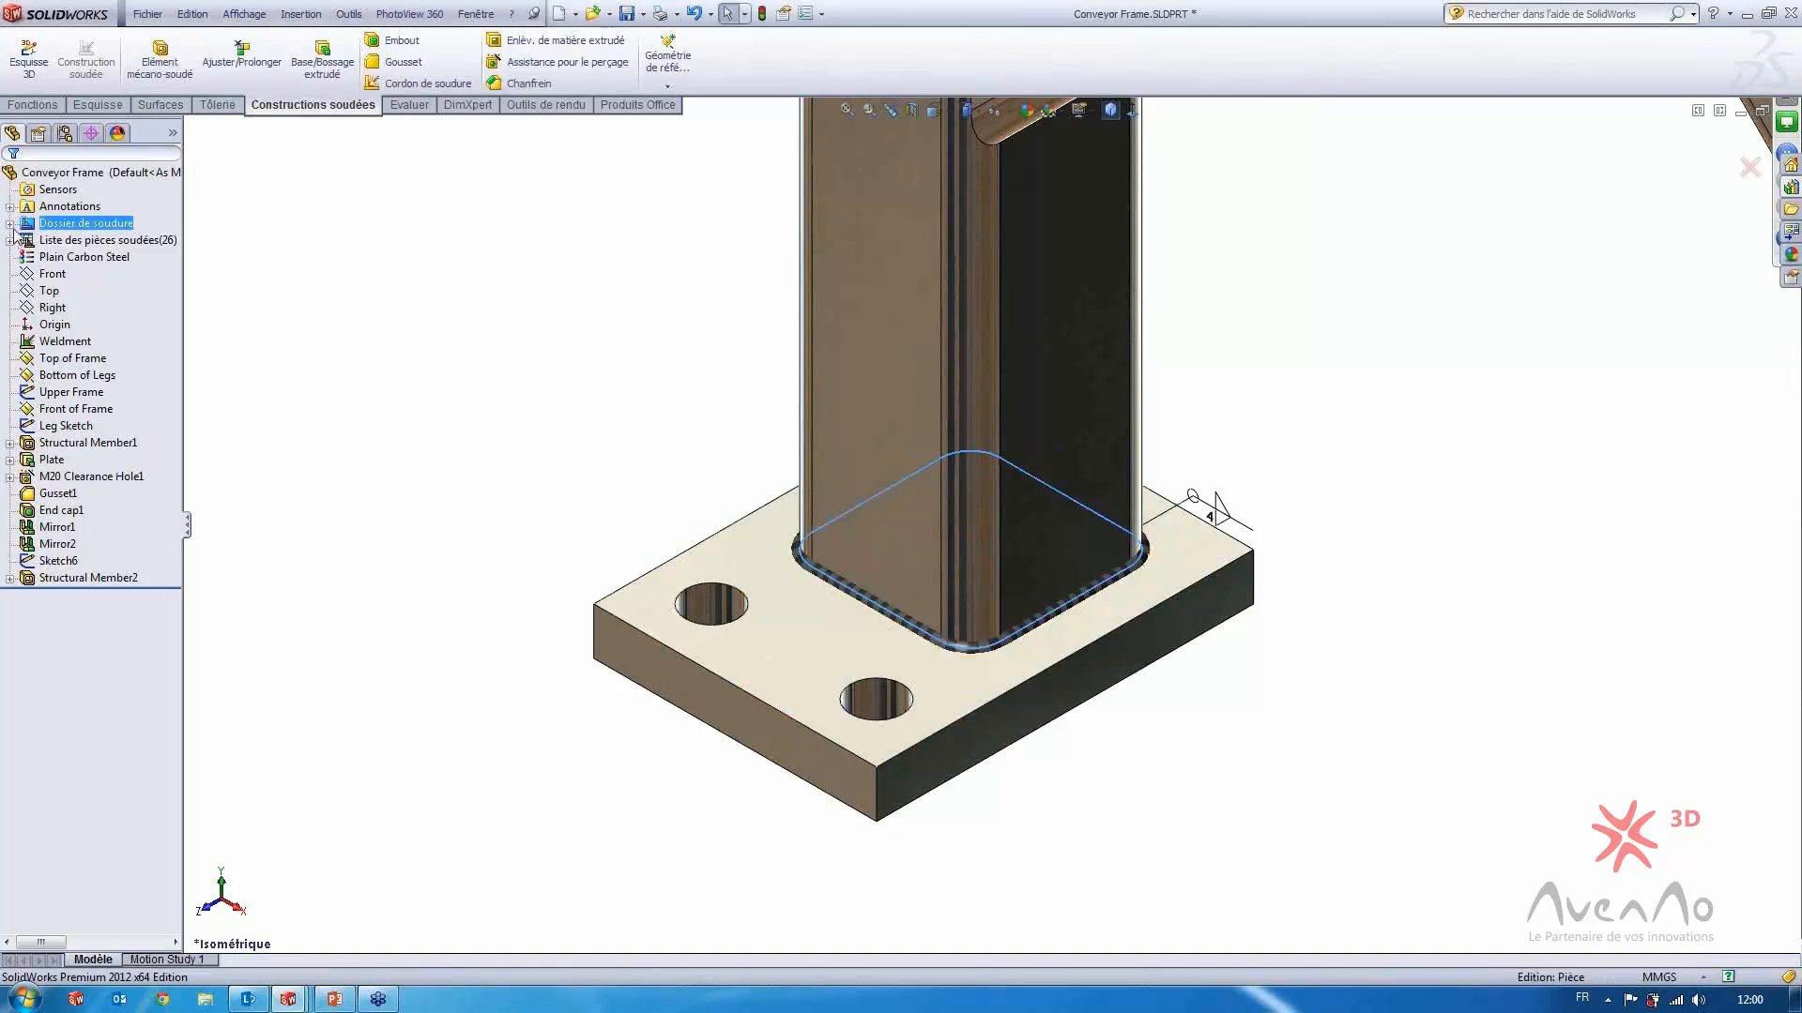
Examine the weld folder down to the individual bead of the 4 mm fillet weld, and return to the PowerPoint slide on part novelties
left_click(9, 223)
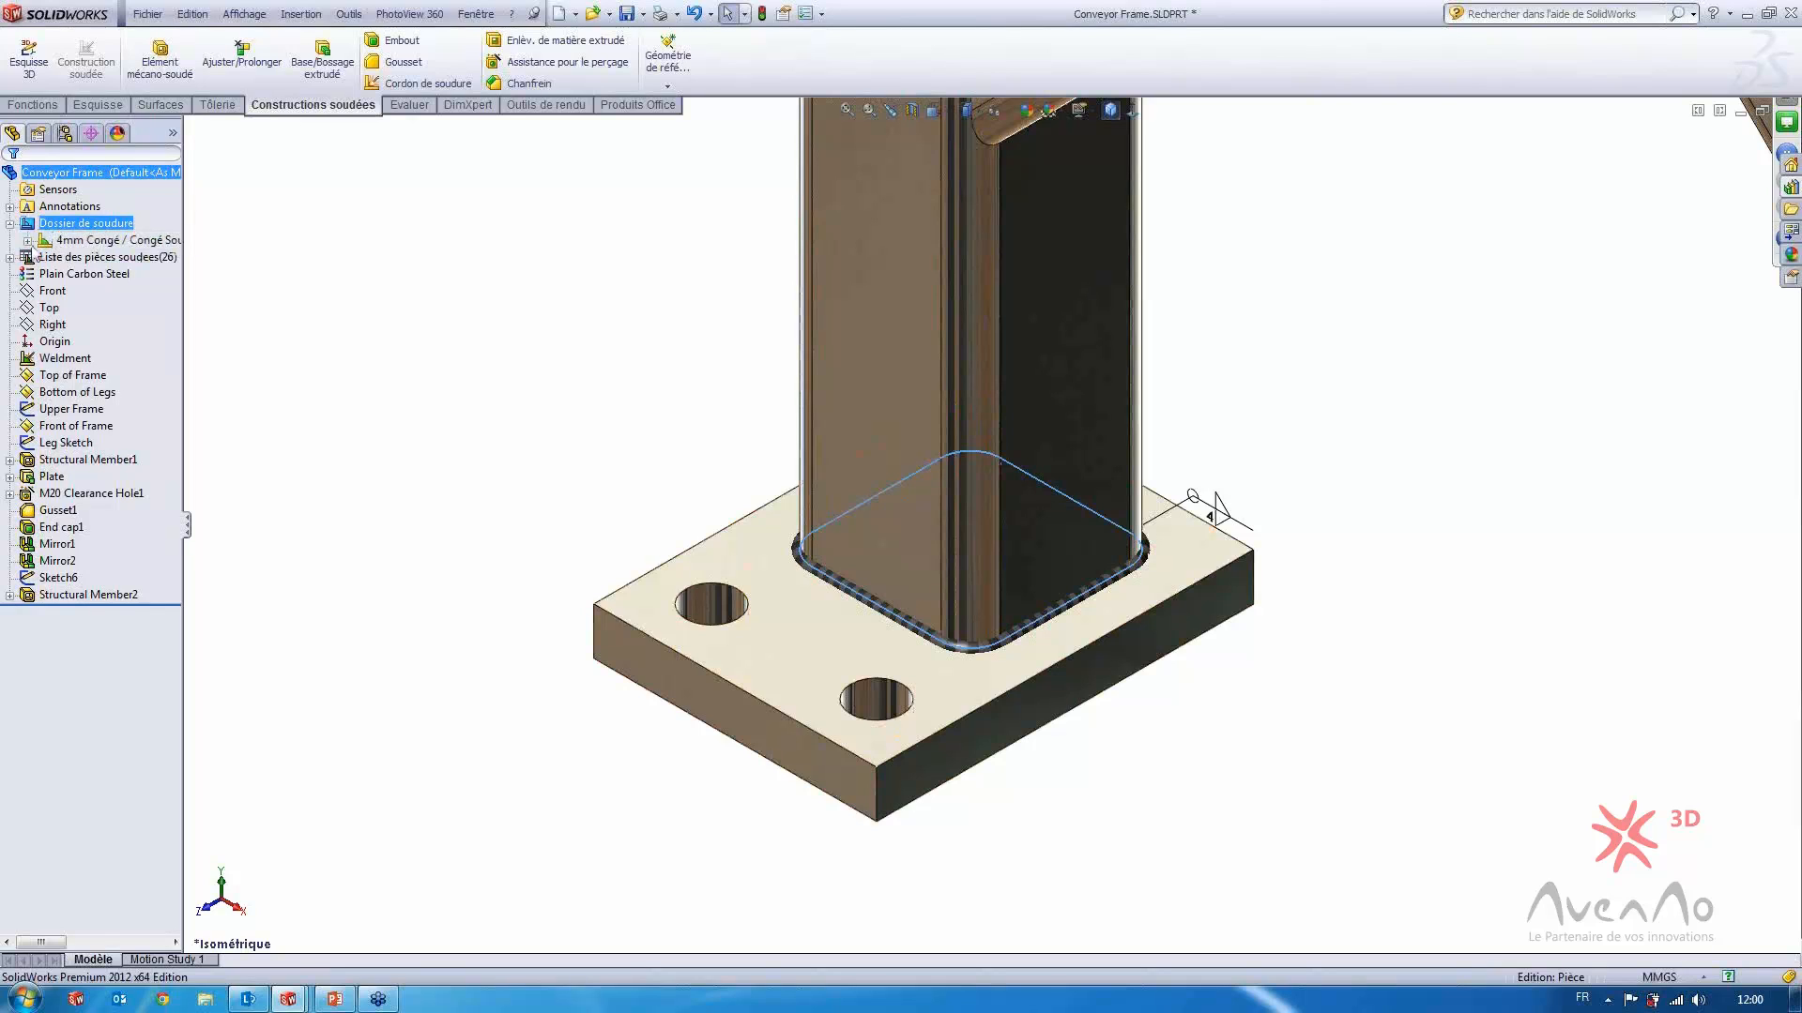
left_click(28, 240)
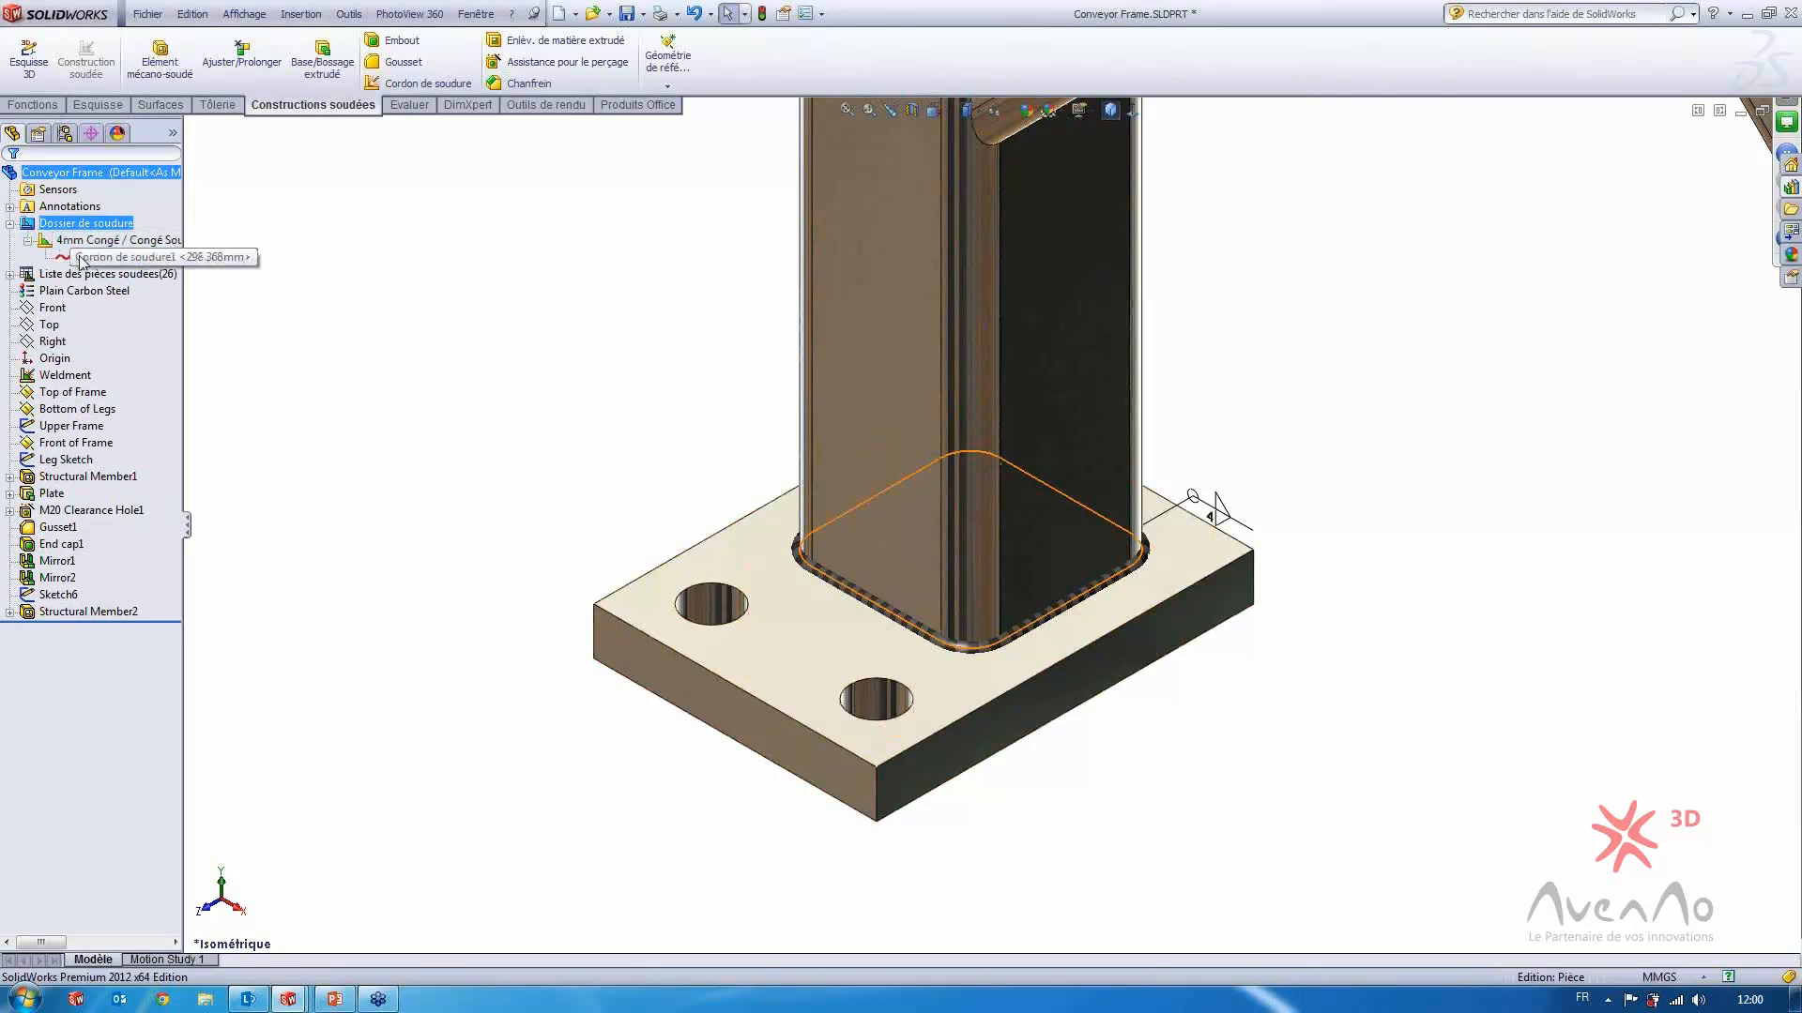
scroll(930, 304, "up", 5)
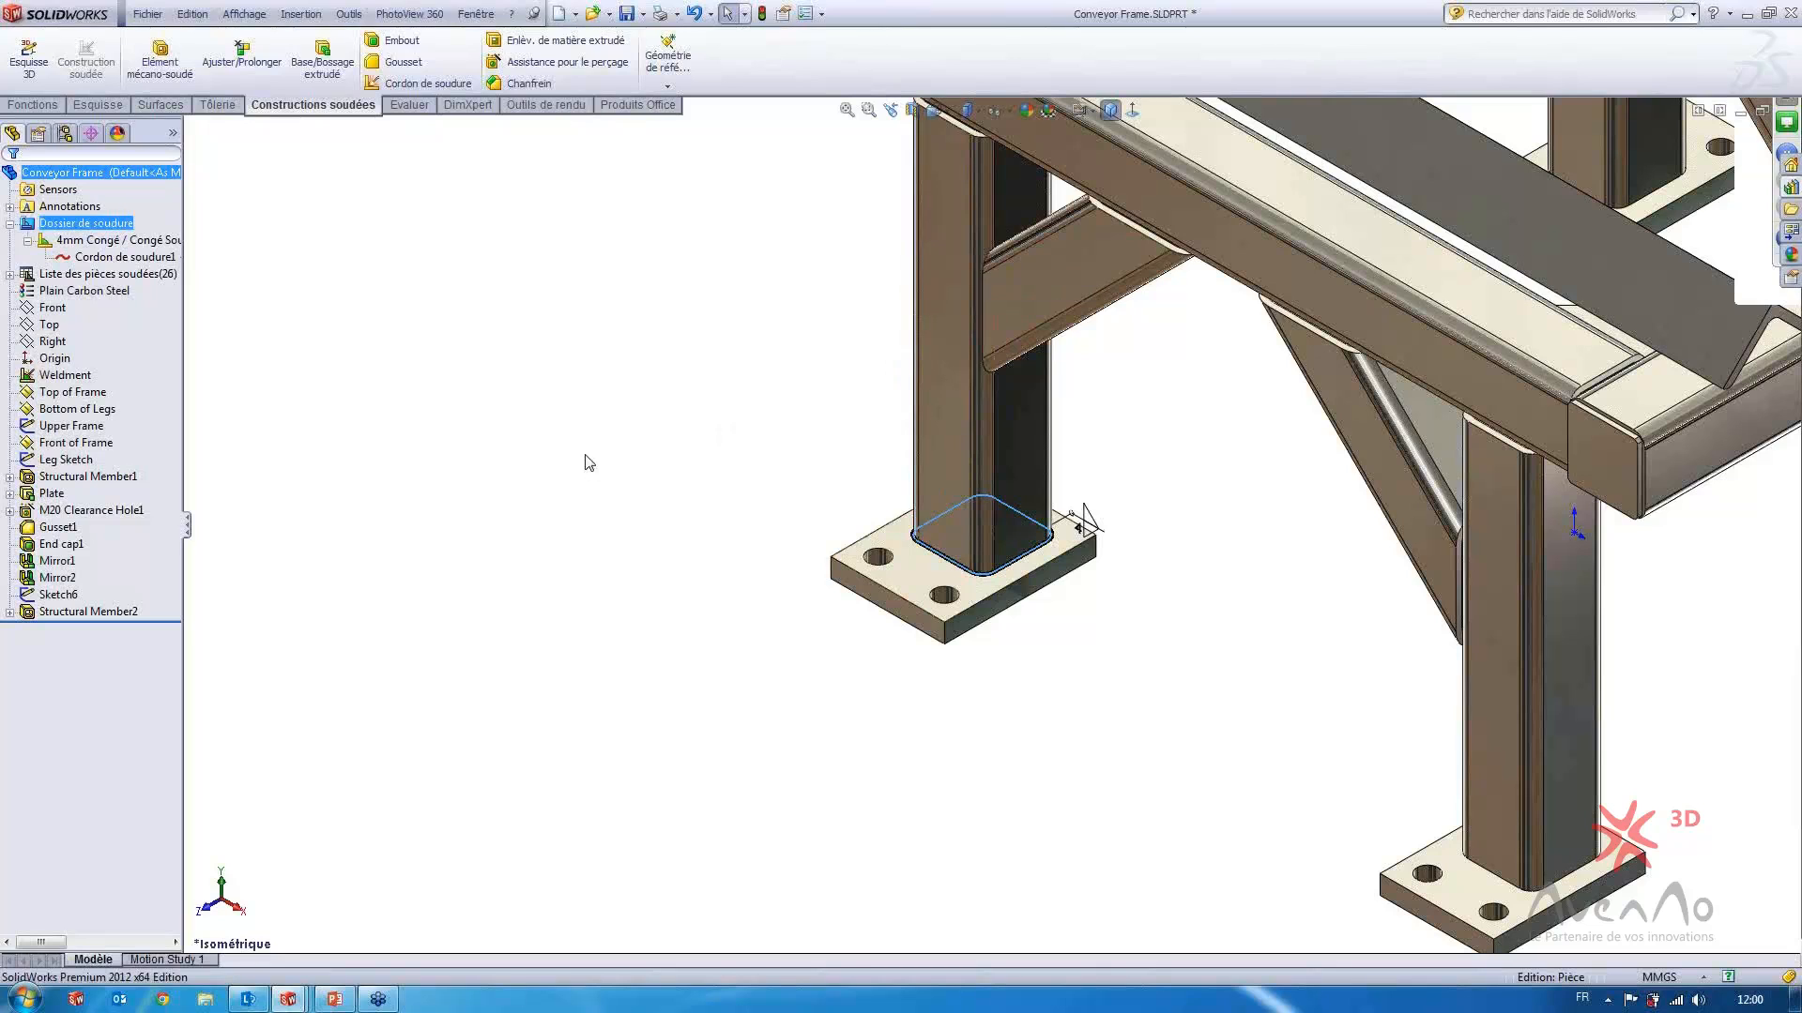
left_click(292, 999)
left_click(333, 1000)
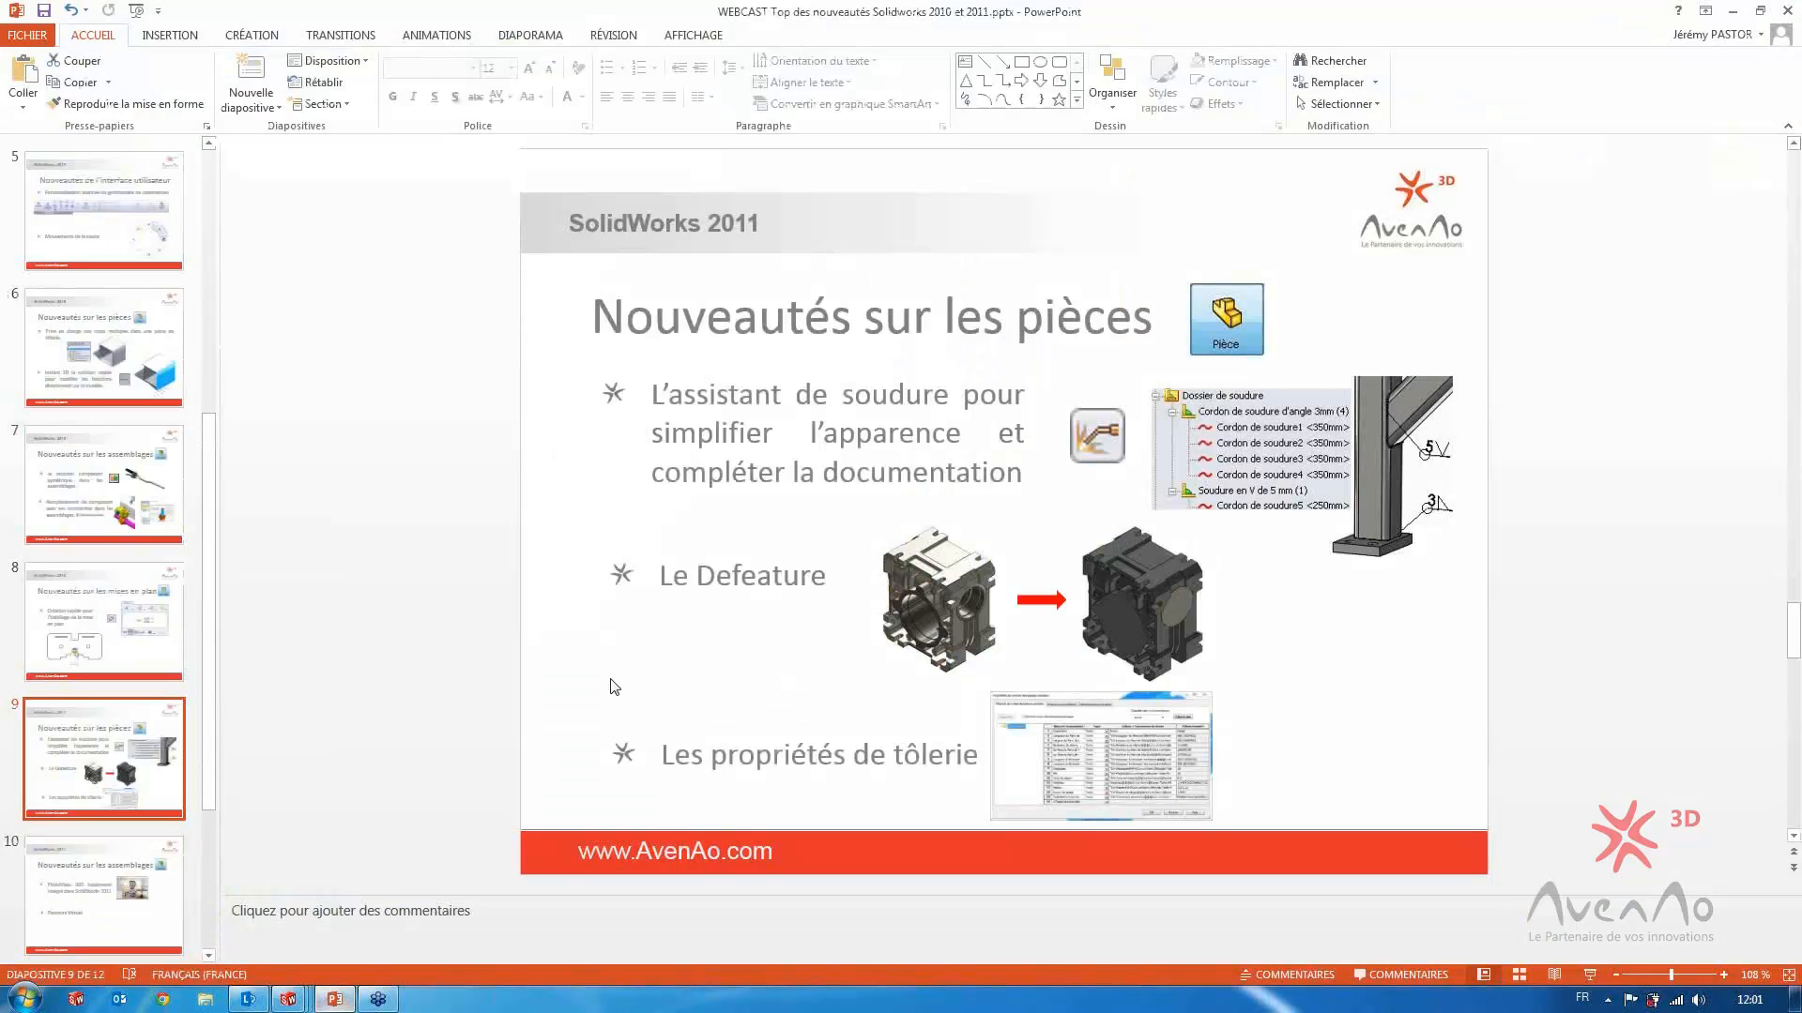
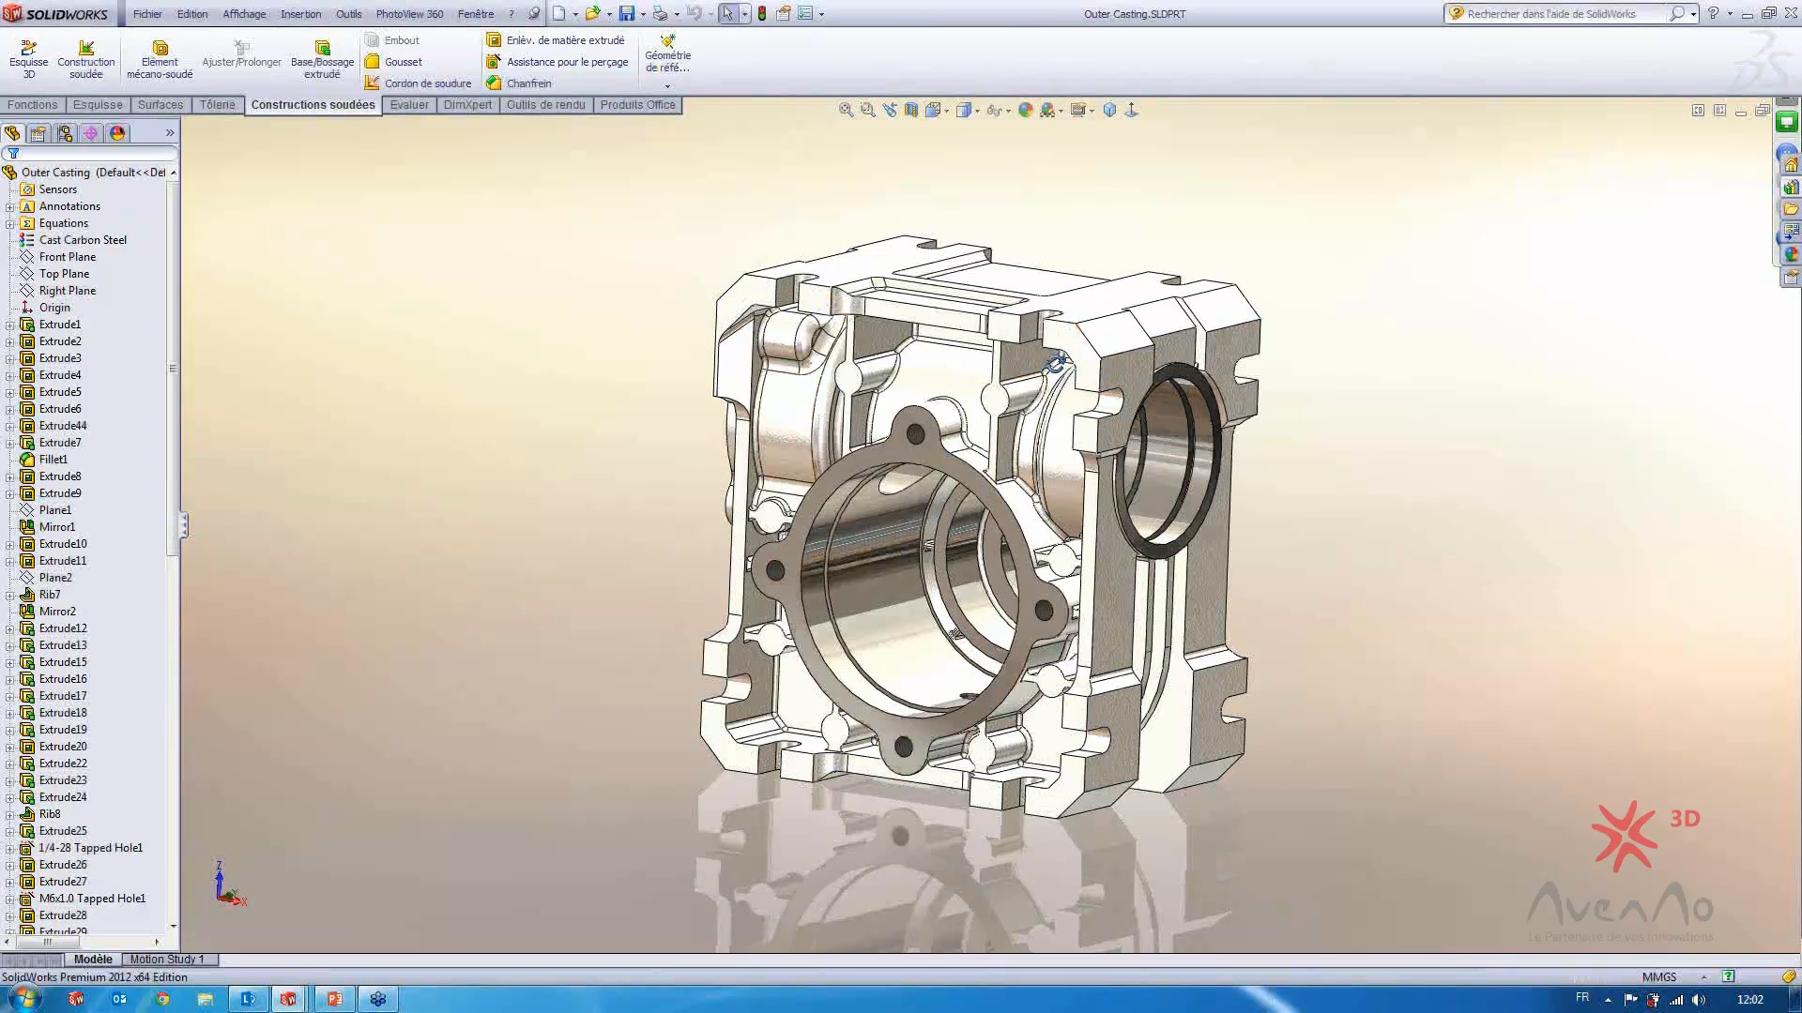
Start Defeature on the Outer Casting part and advance to the removal step without selecting any features to keep
mouse_move(891, 537)
middle_mouse_down()
mouse_move(925, 518)
mouse_move(871, 551)
middle_mouse_up()
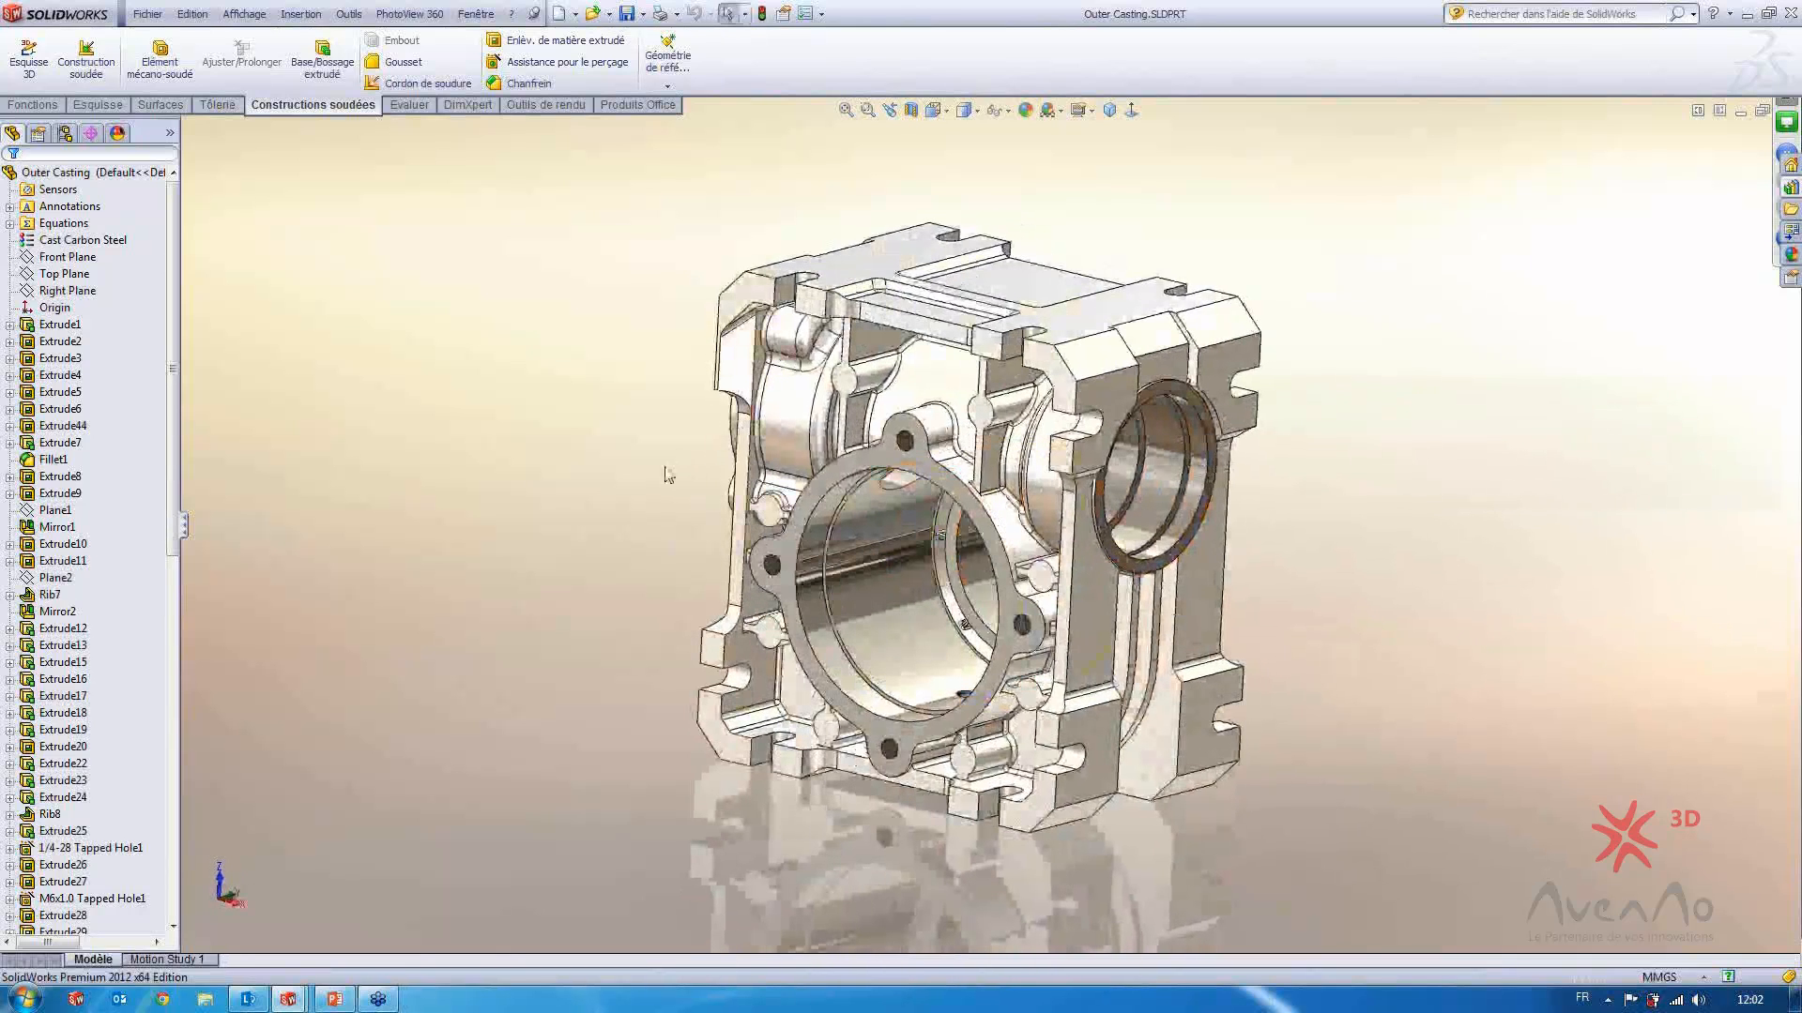
middle_click_drag(676, 471, 958, 431)
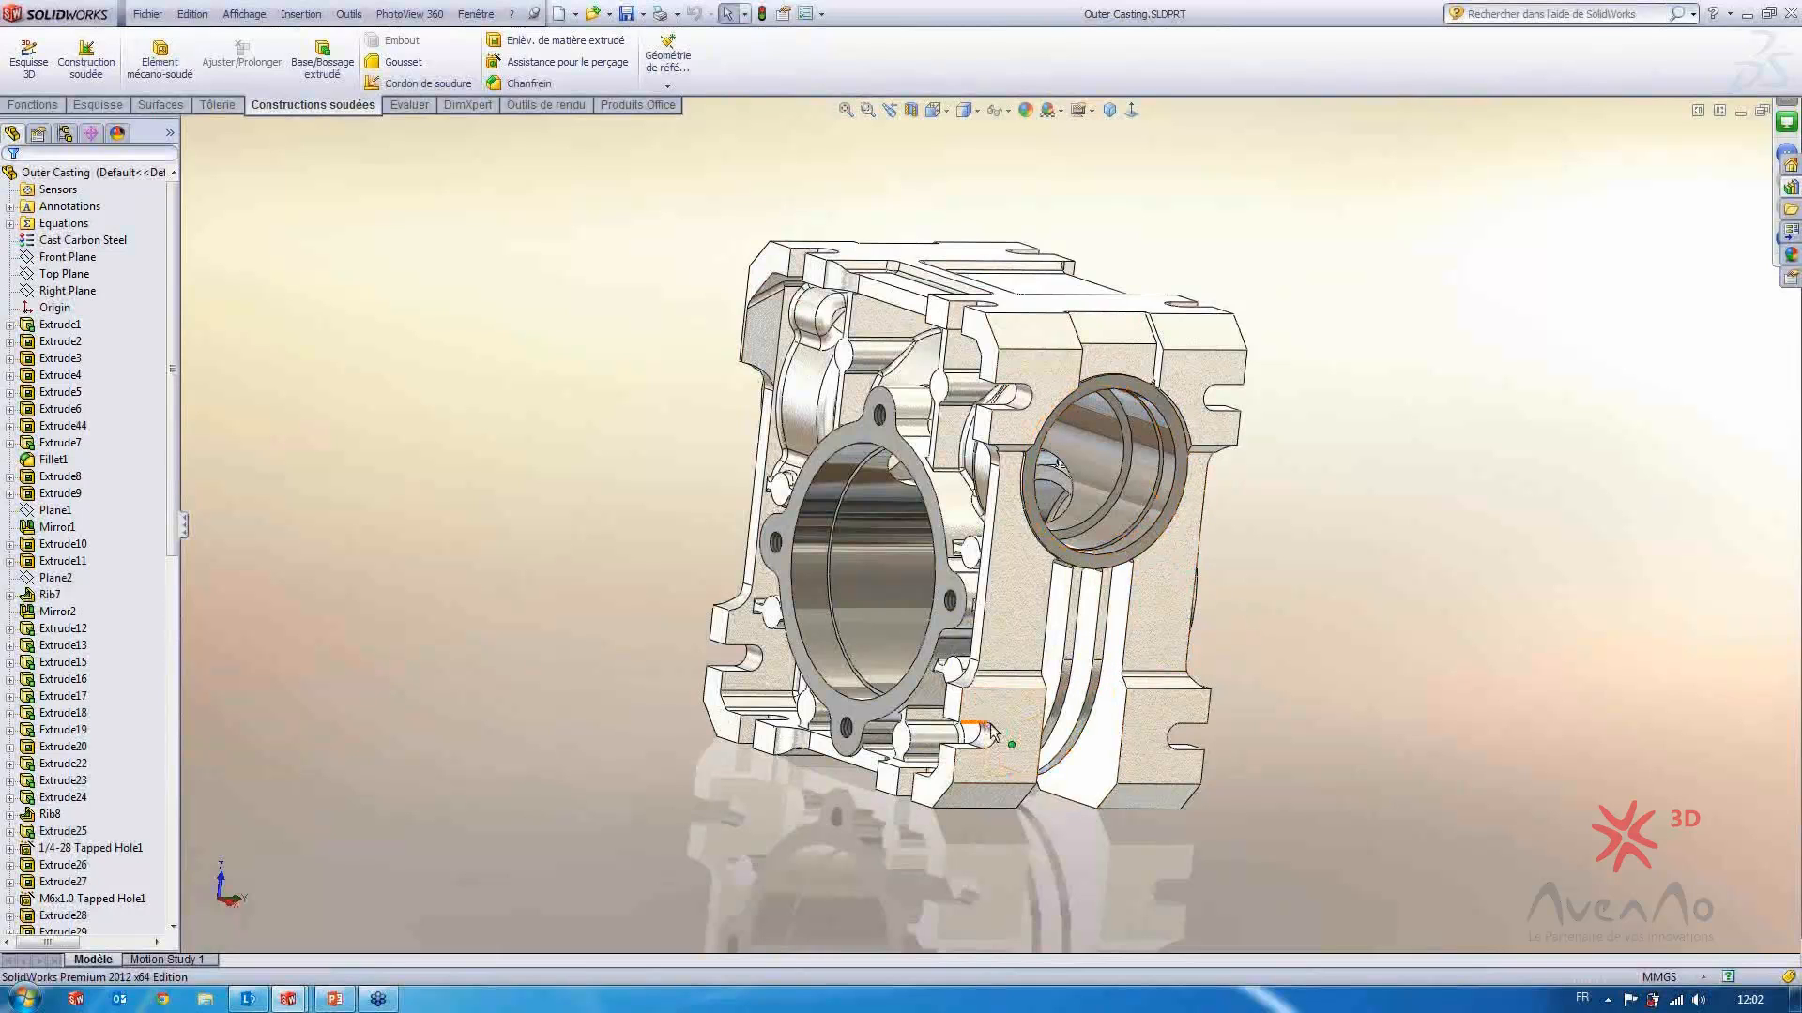
middle_click_drag(943, 694, 891, 782)
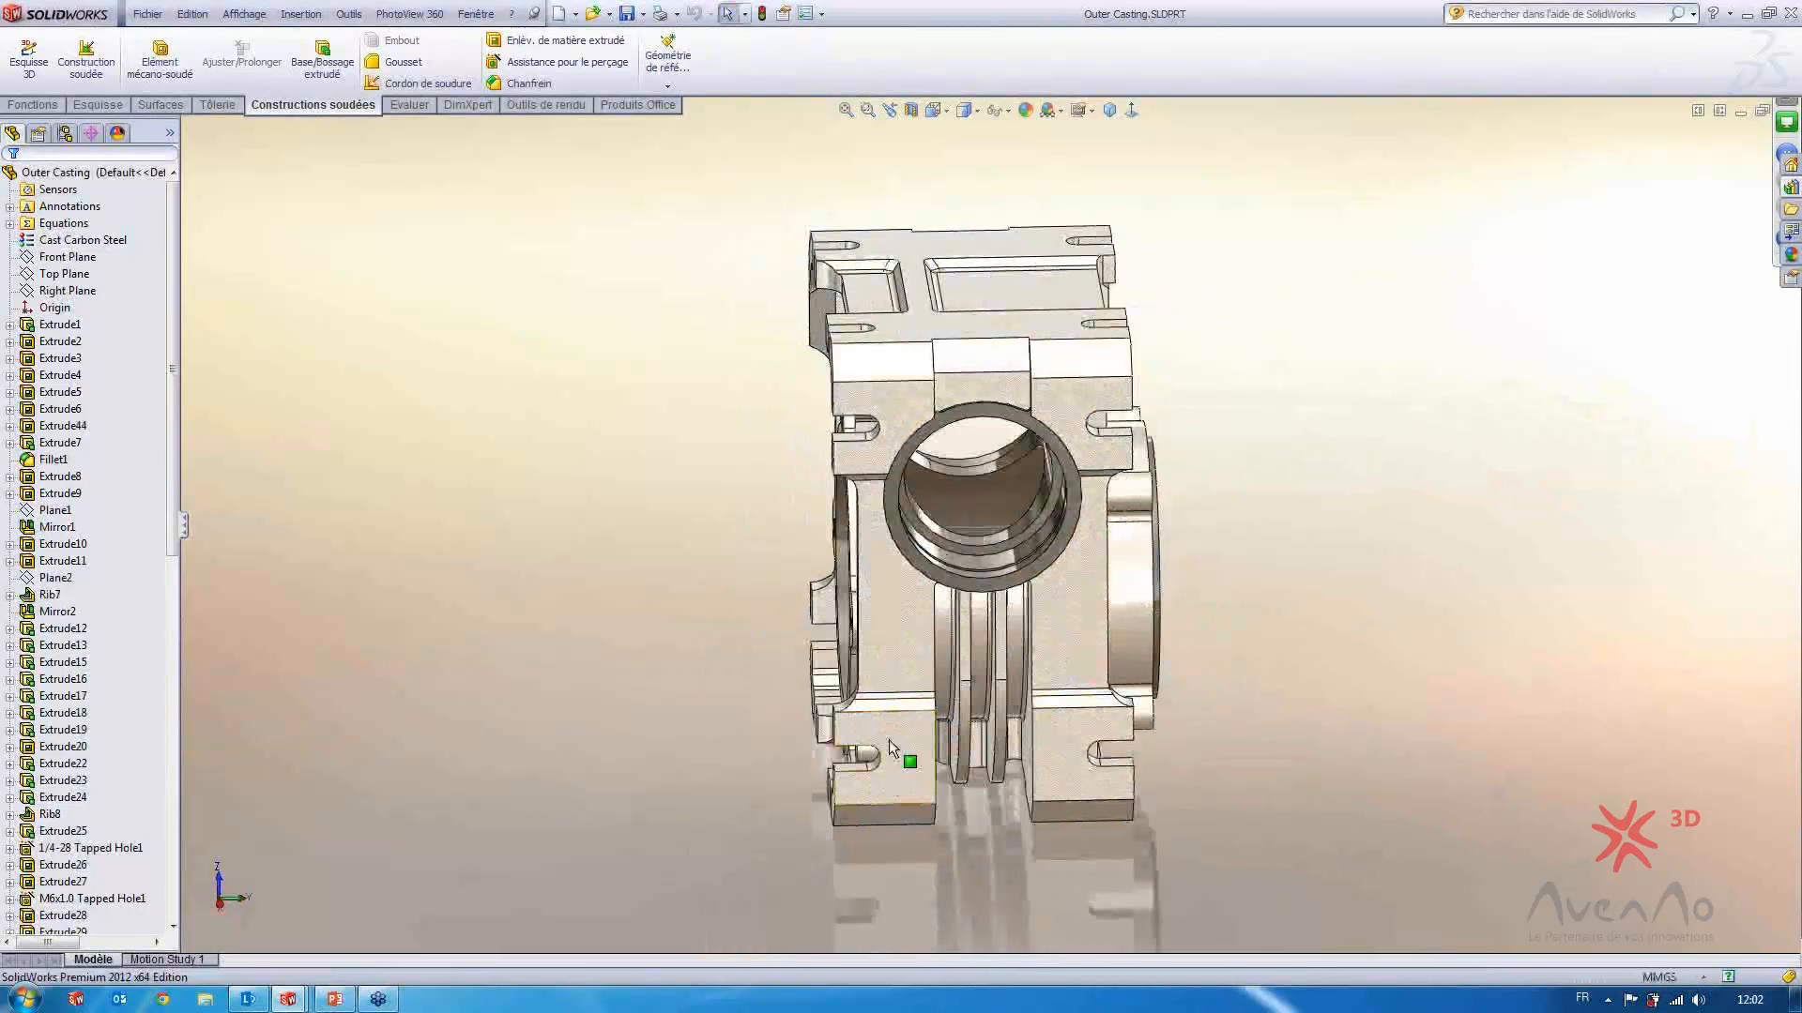
middle_click_drag(866, 439, 1251, 434)
key("ctrl+shift+z")
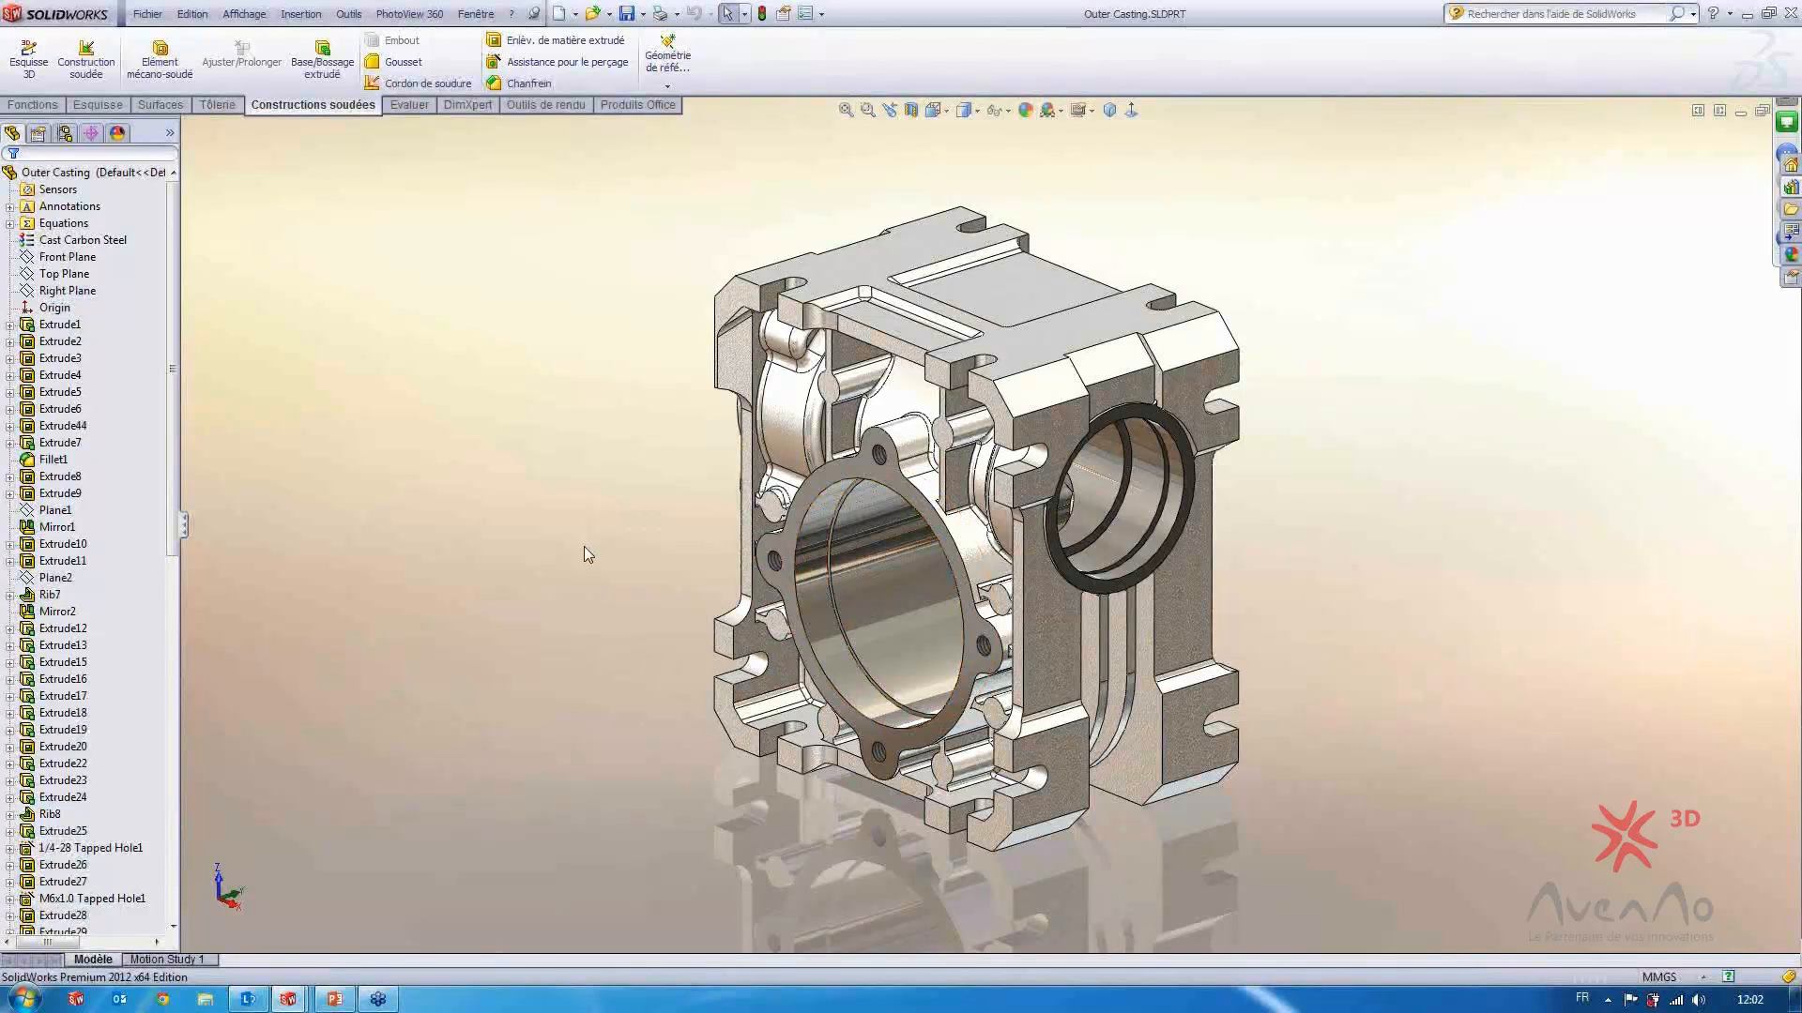
left_click(351, 14)
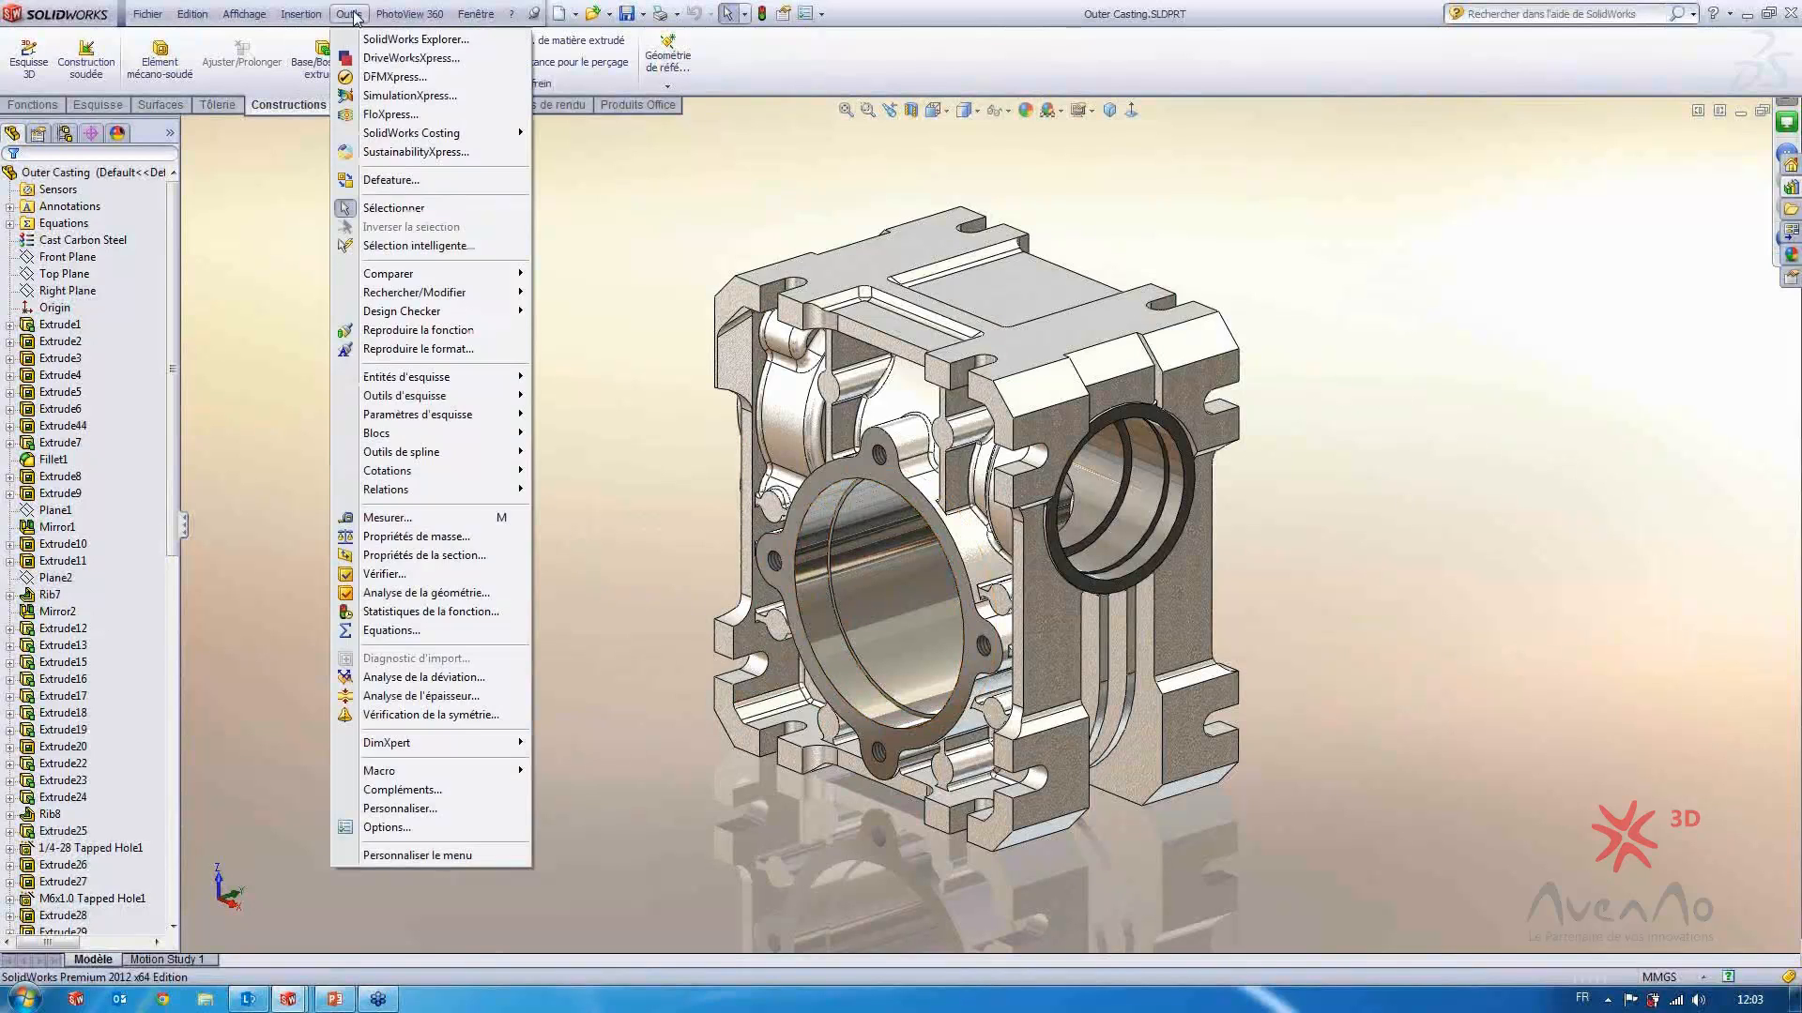
left_click(391, 181)
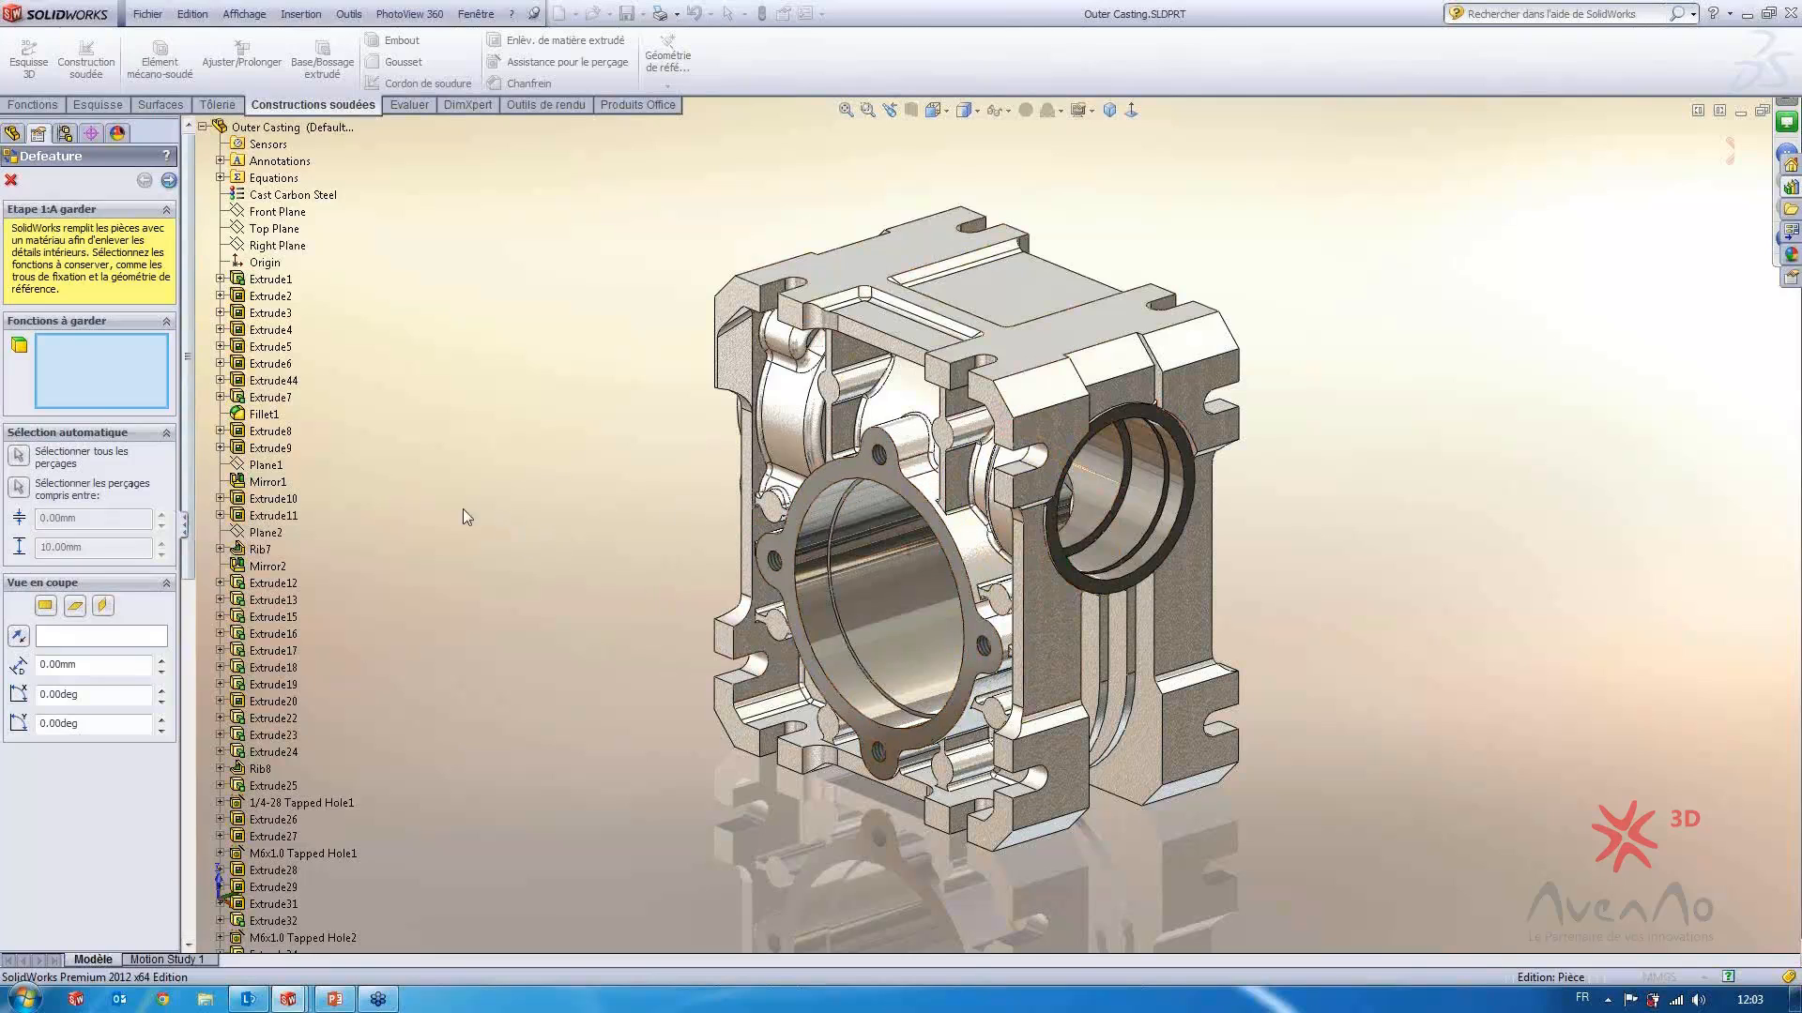
left_click(163, 184)
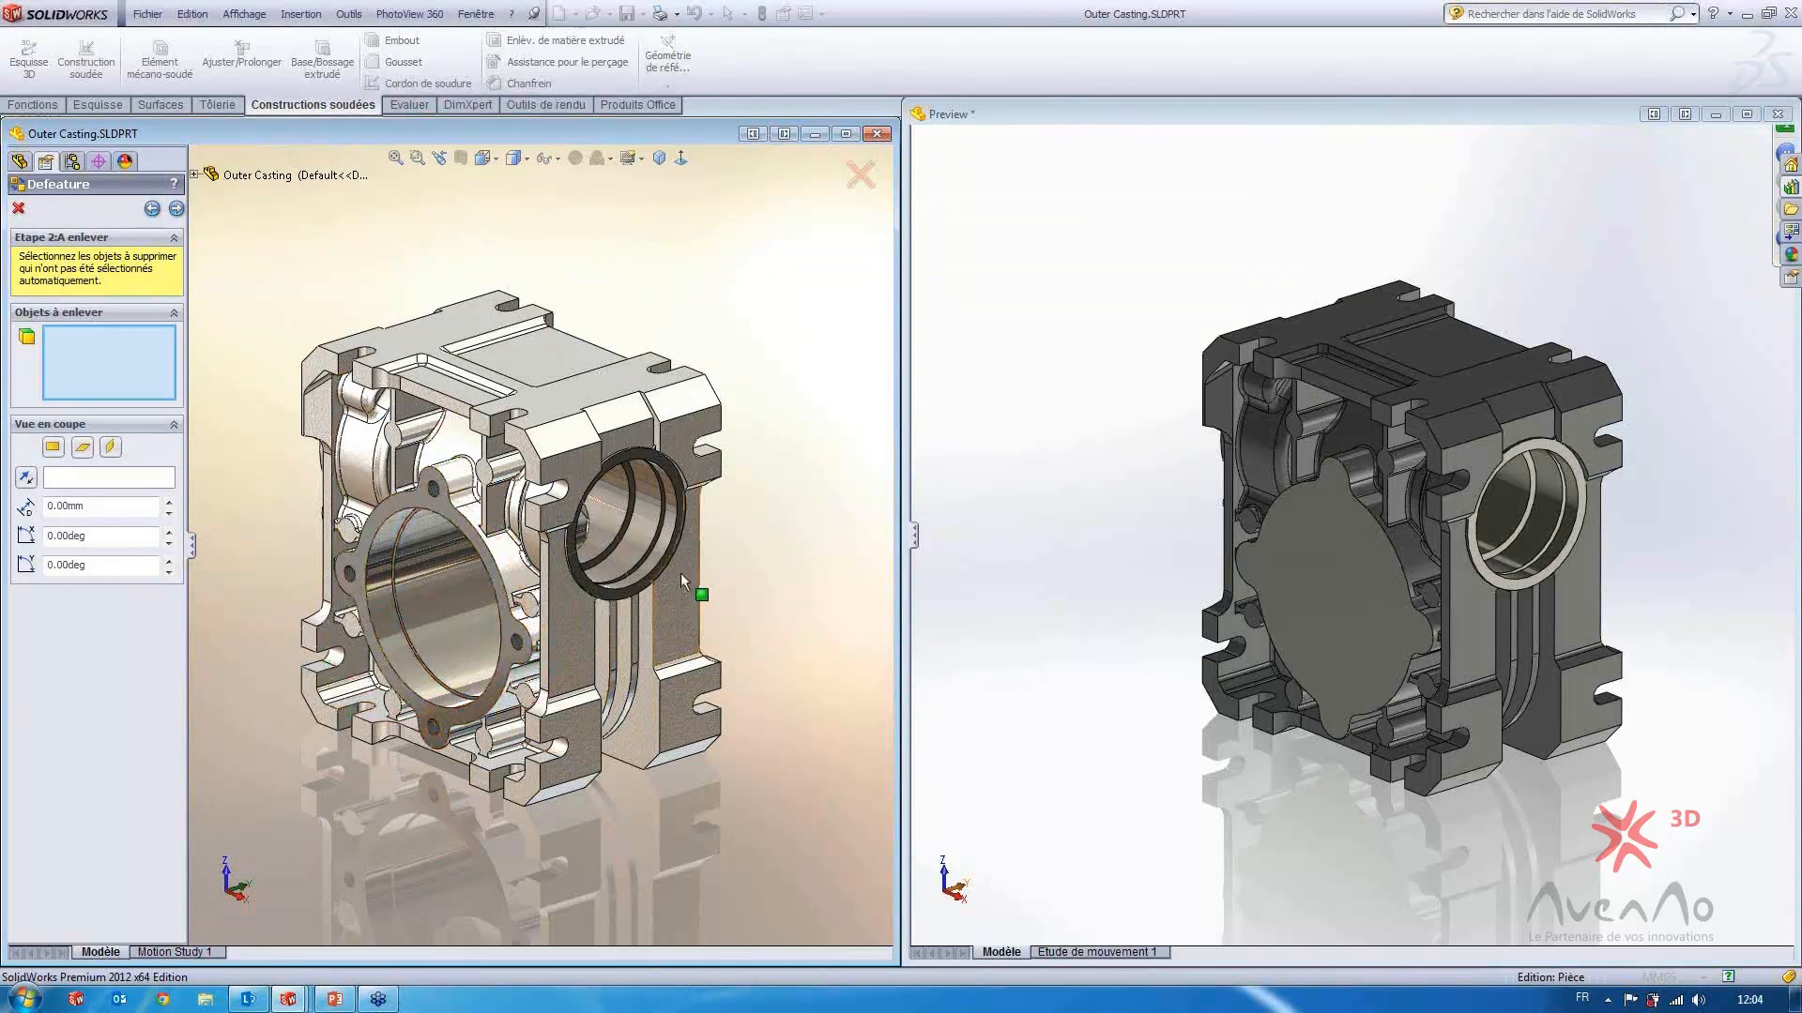
Add Extrude42 and Cut-Revolve1 in the casting's right-side bore to the objects to remove
middle_click_drag(624, 511, 627, 548)
scroll(627, 548, "down", 5)
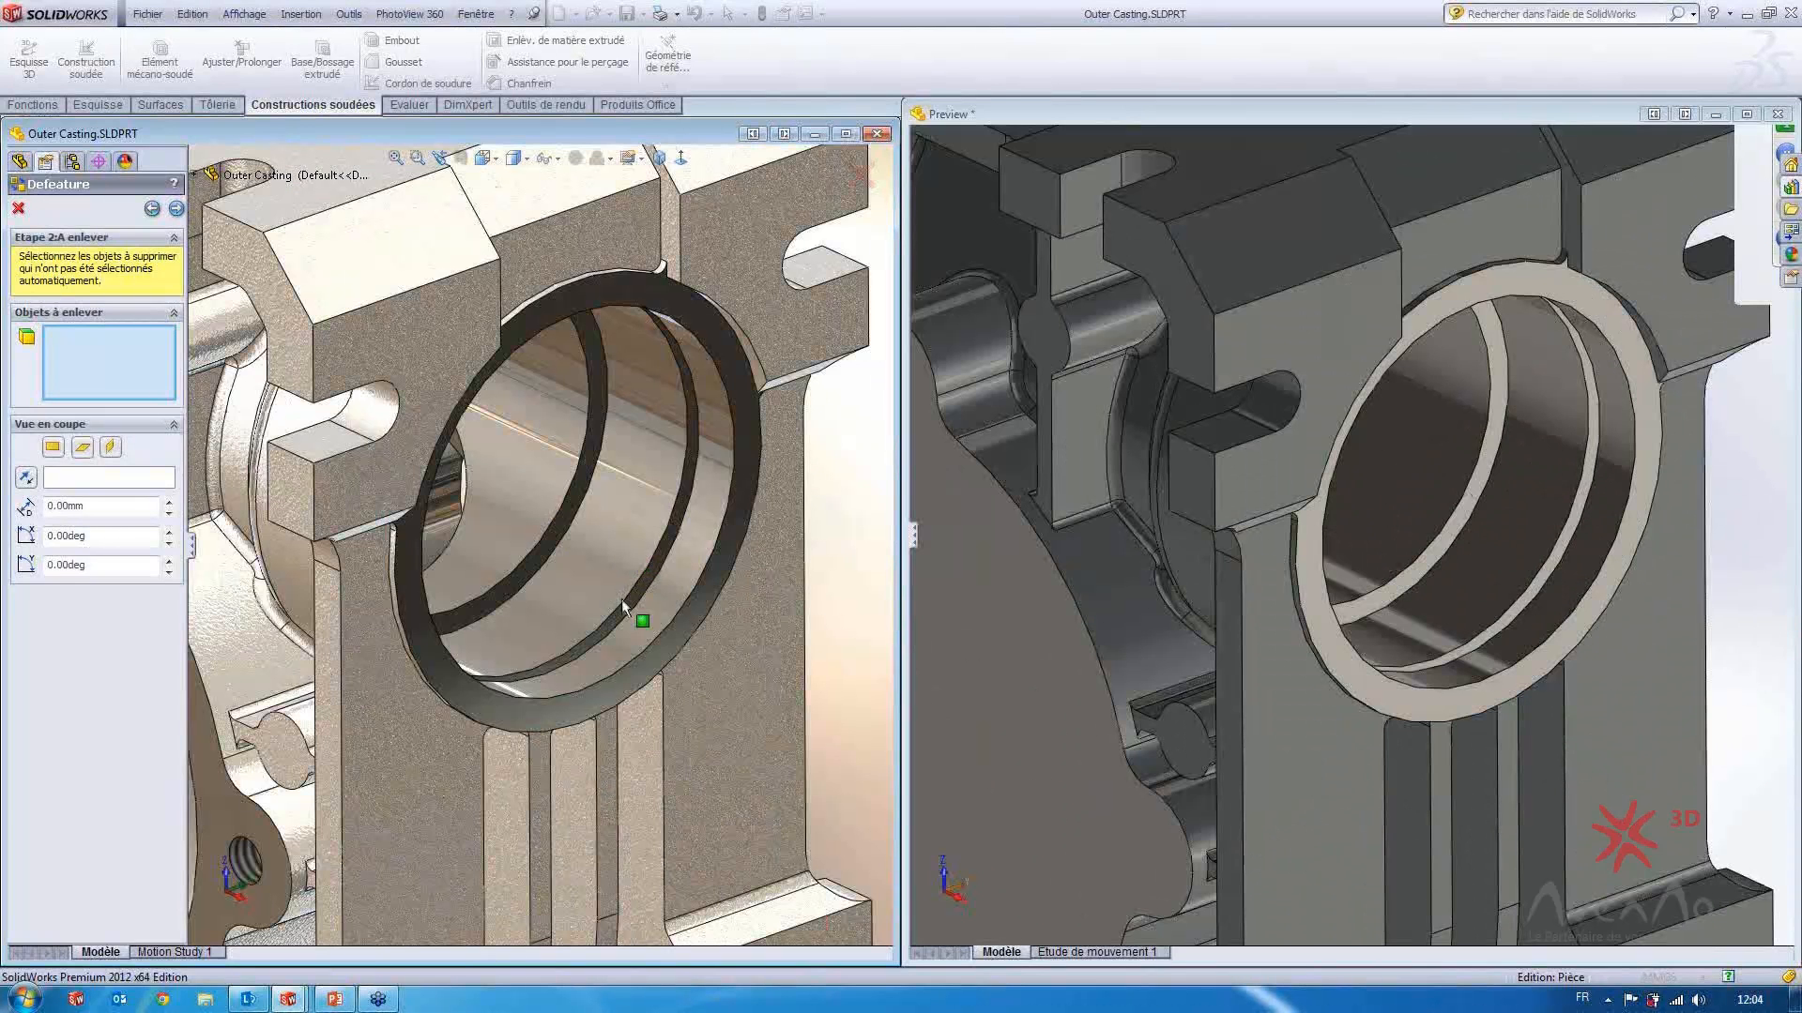
right_click(620, 655)
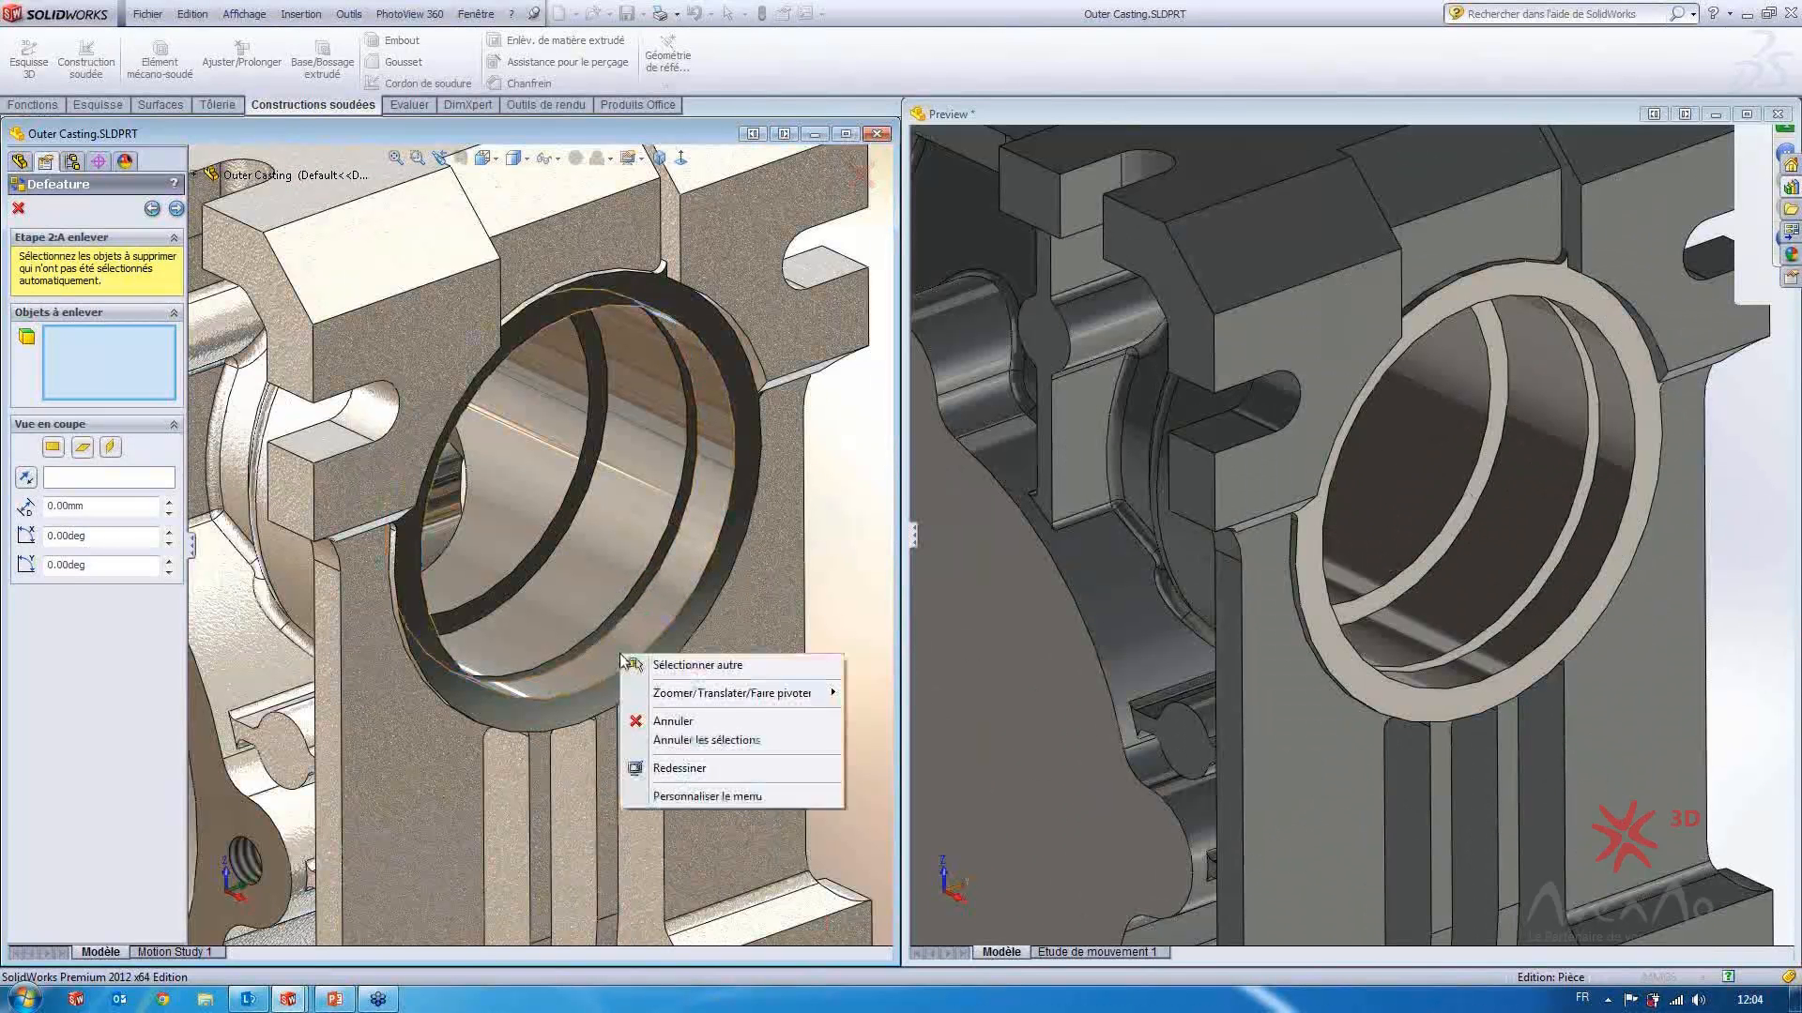
left_click(597, 673)
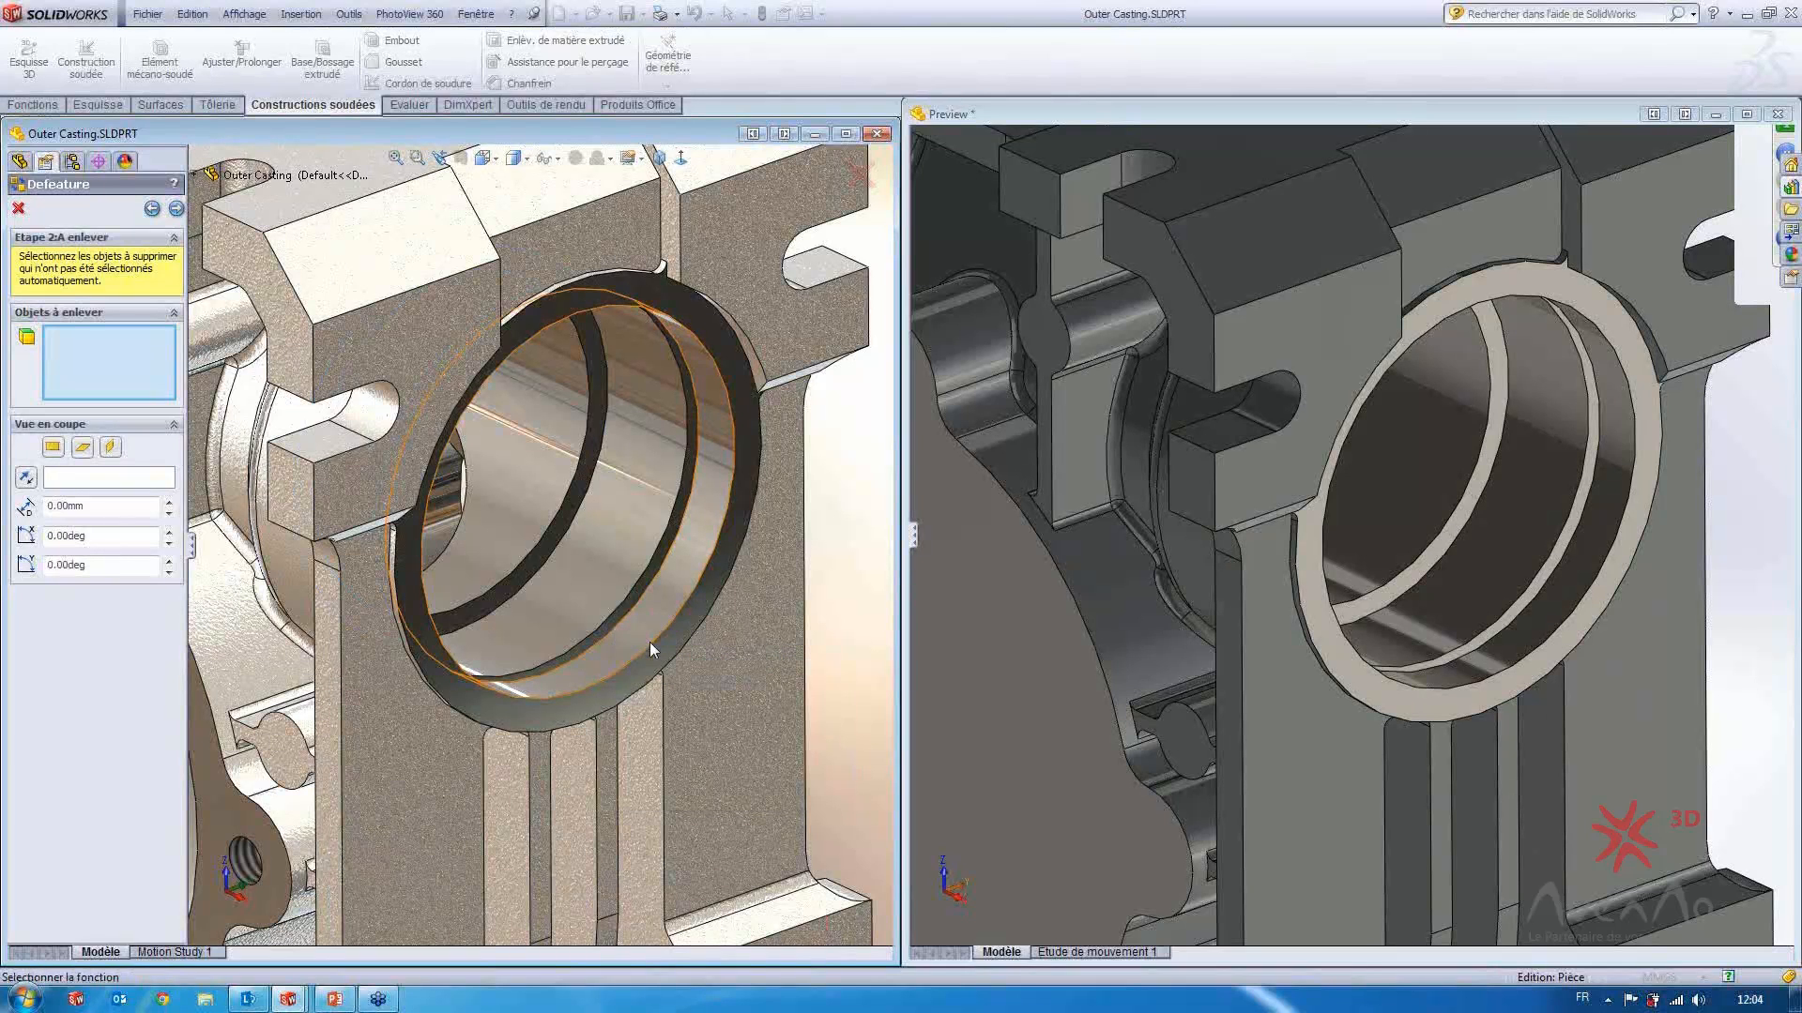
left_click(648, 642)
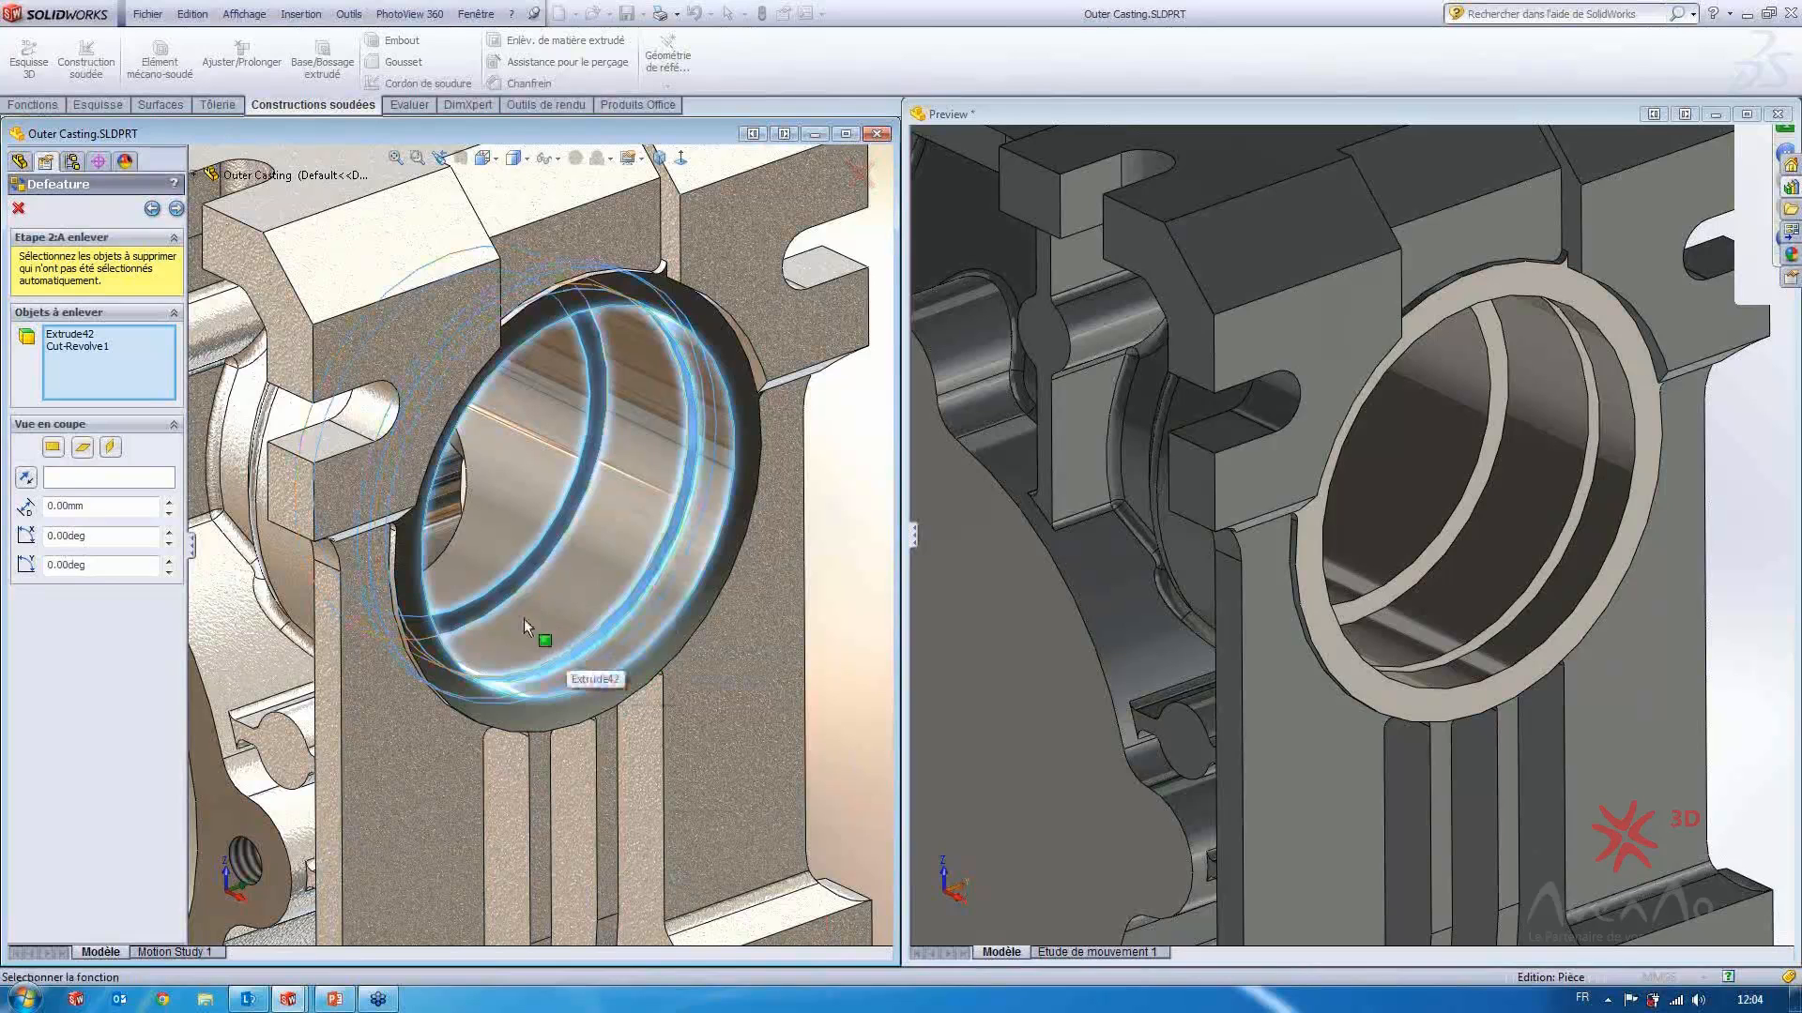
Add Extrude29 and Extrude28 in the casting's bores to the objects to remove, and run the feature removal
left_click(476, 560)
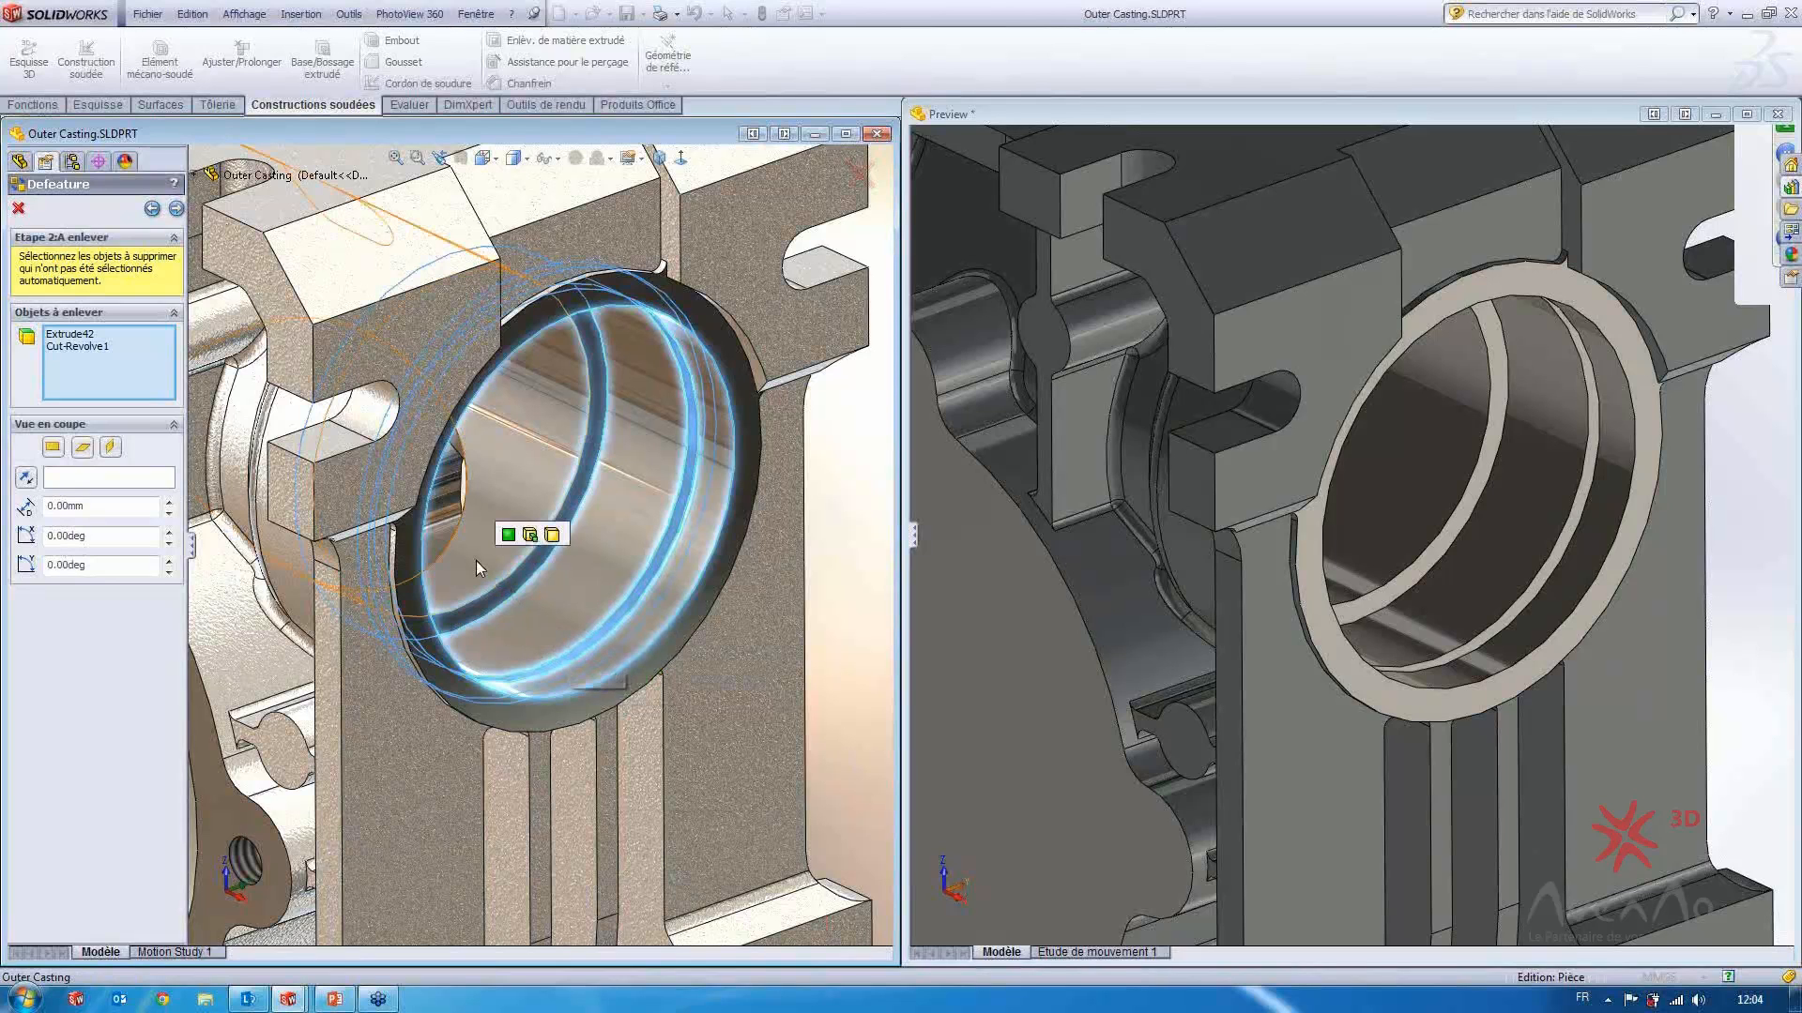
left_click(530, 535)
scroll(441, 559, "up", 10)
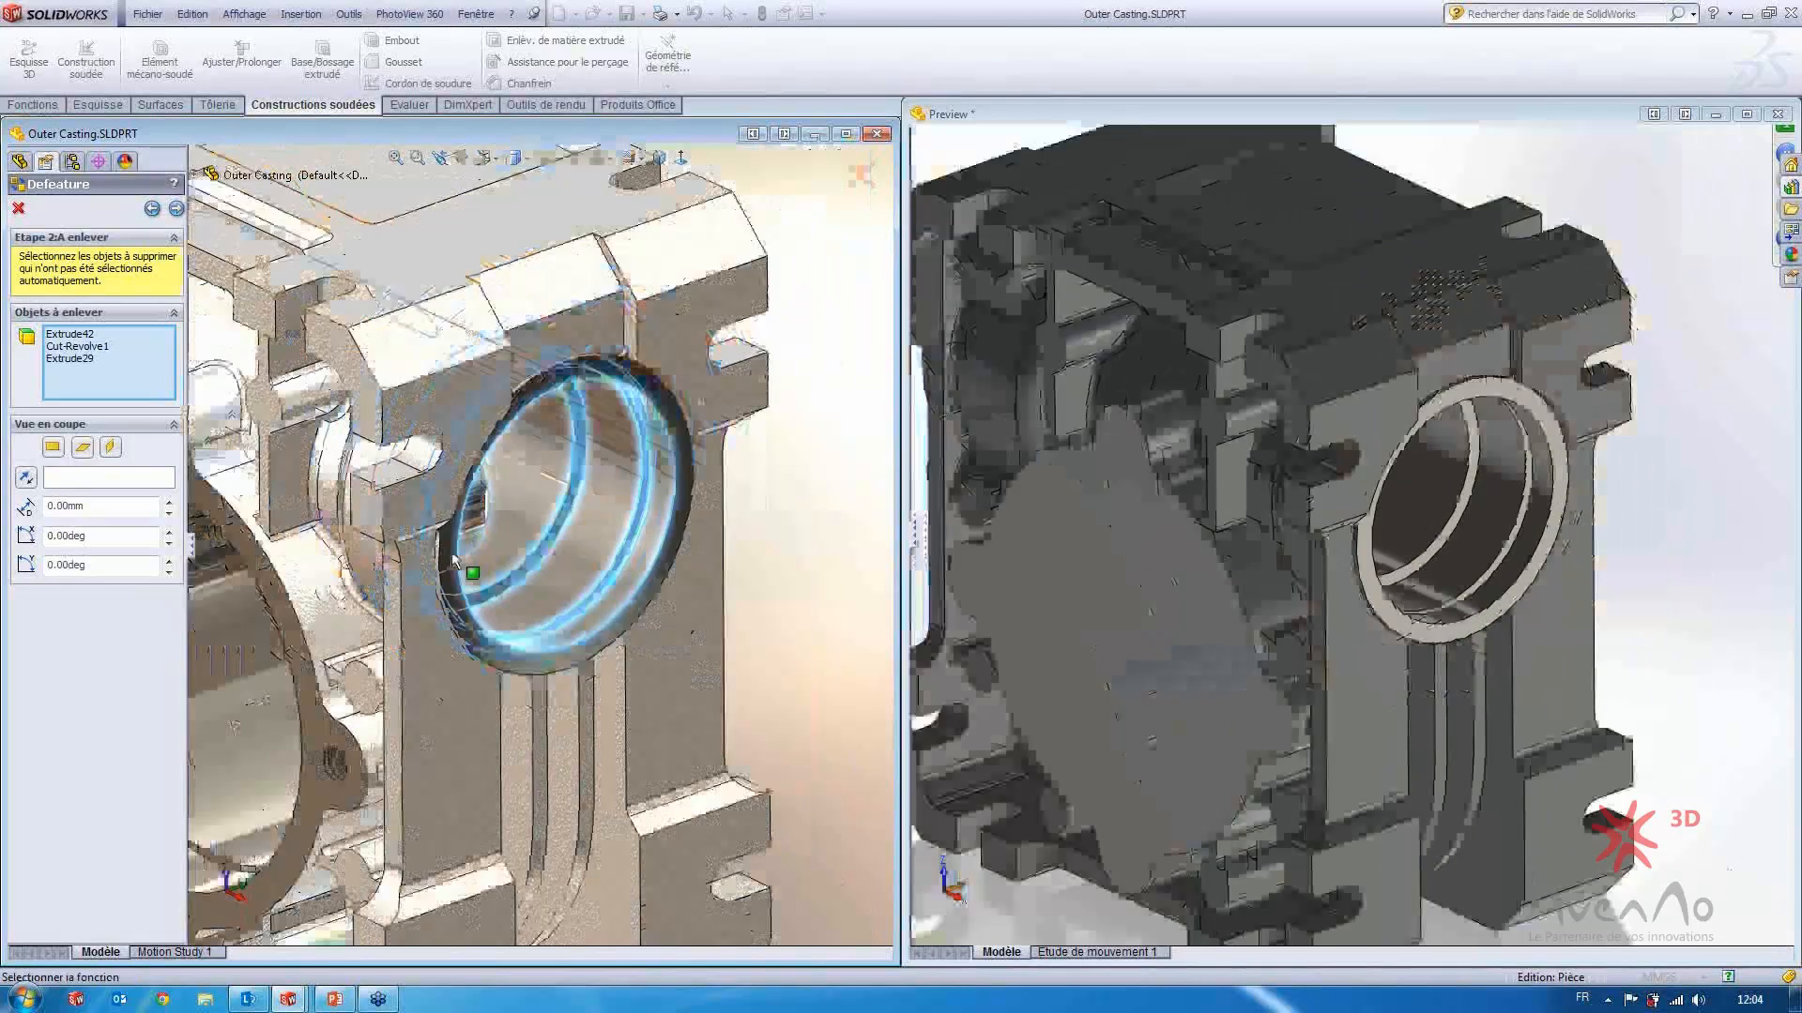
middle_click_drag(442, 559, 465, 607)
scroll(465, 606, "down", 10)
scroll(466, 606, "down", 3)
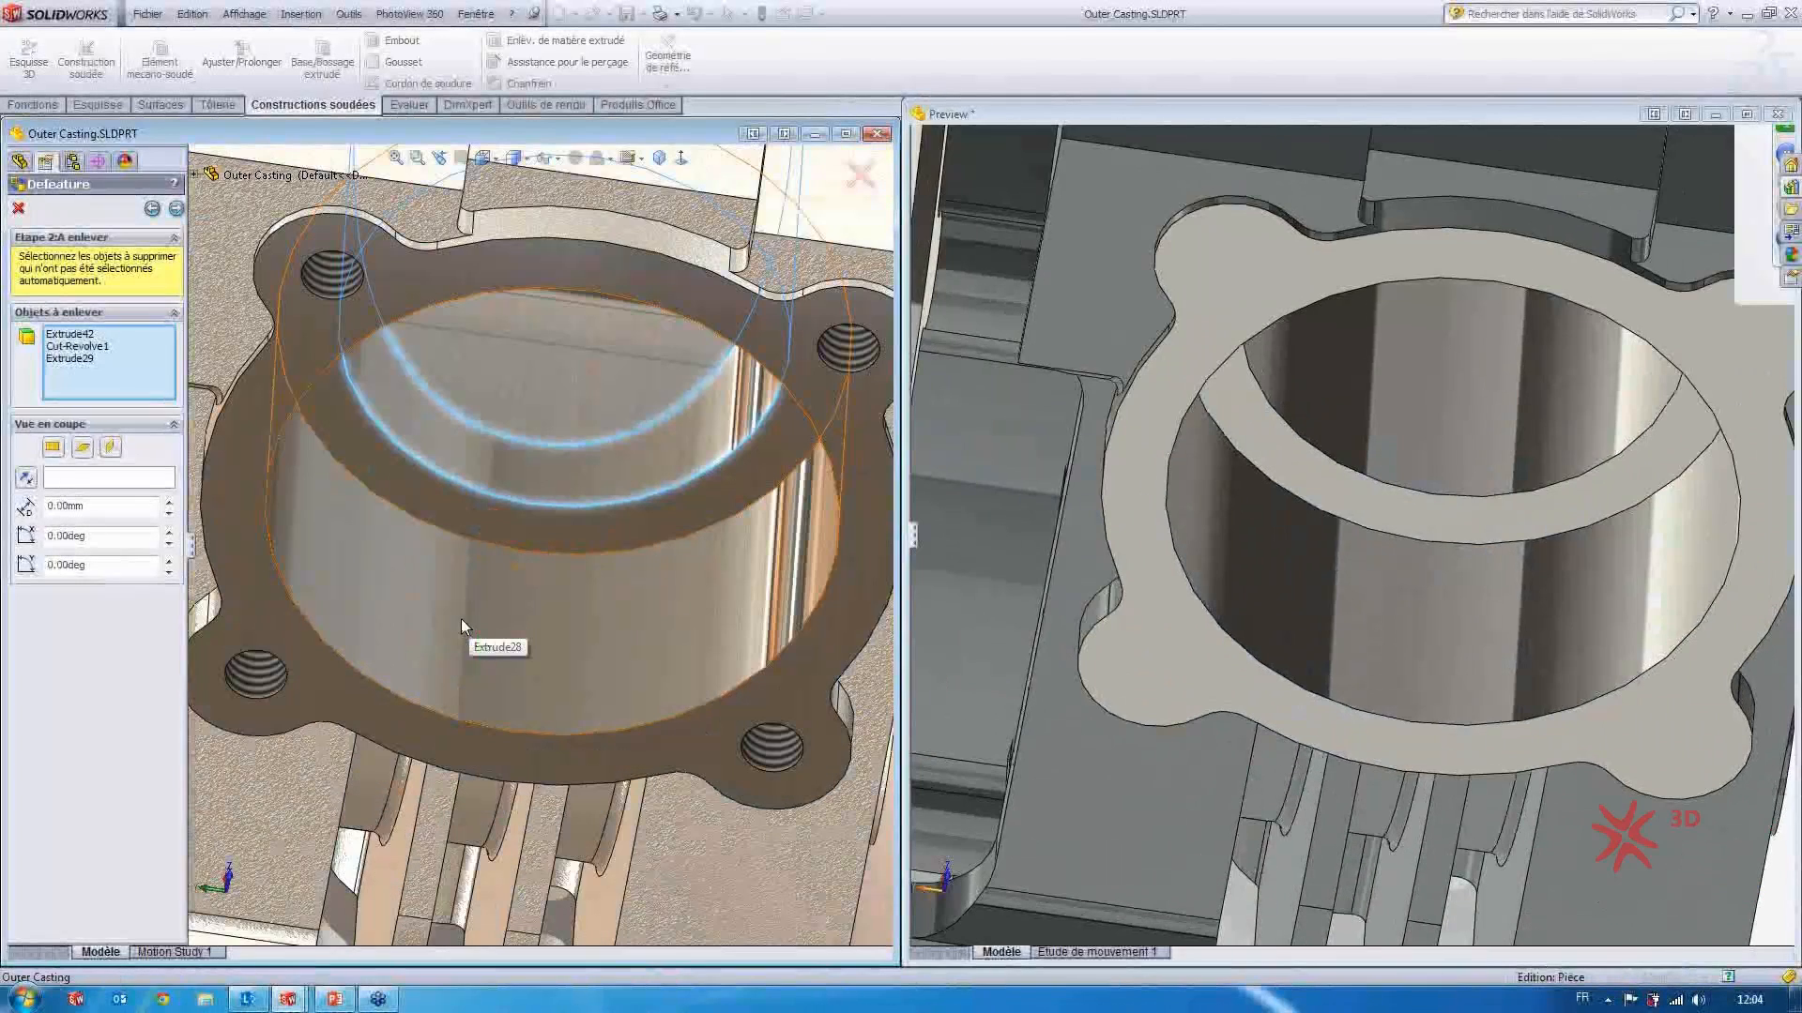
left_click(518, 593)
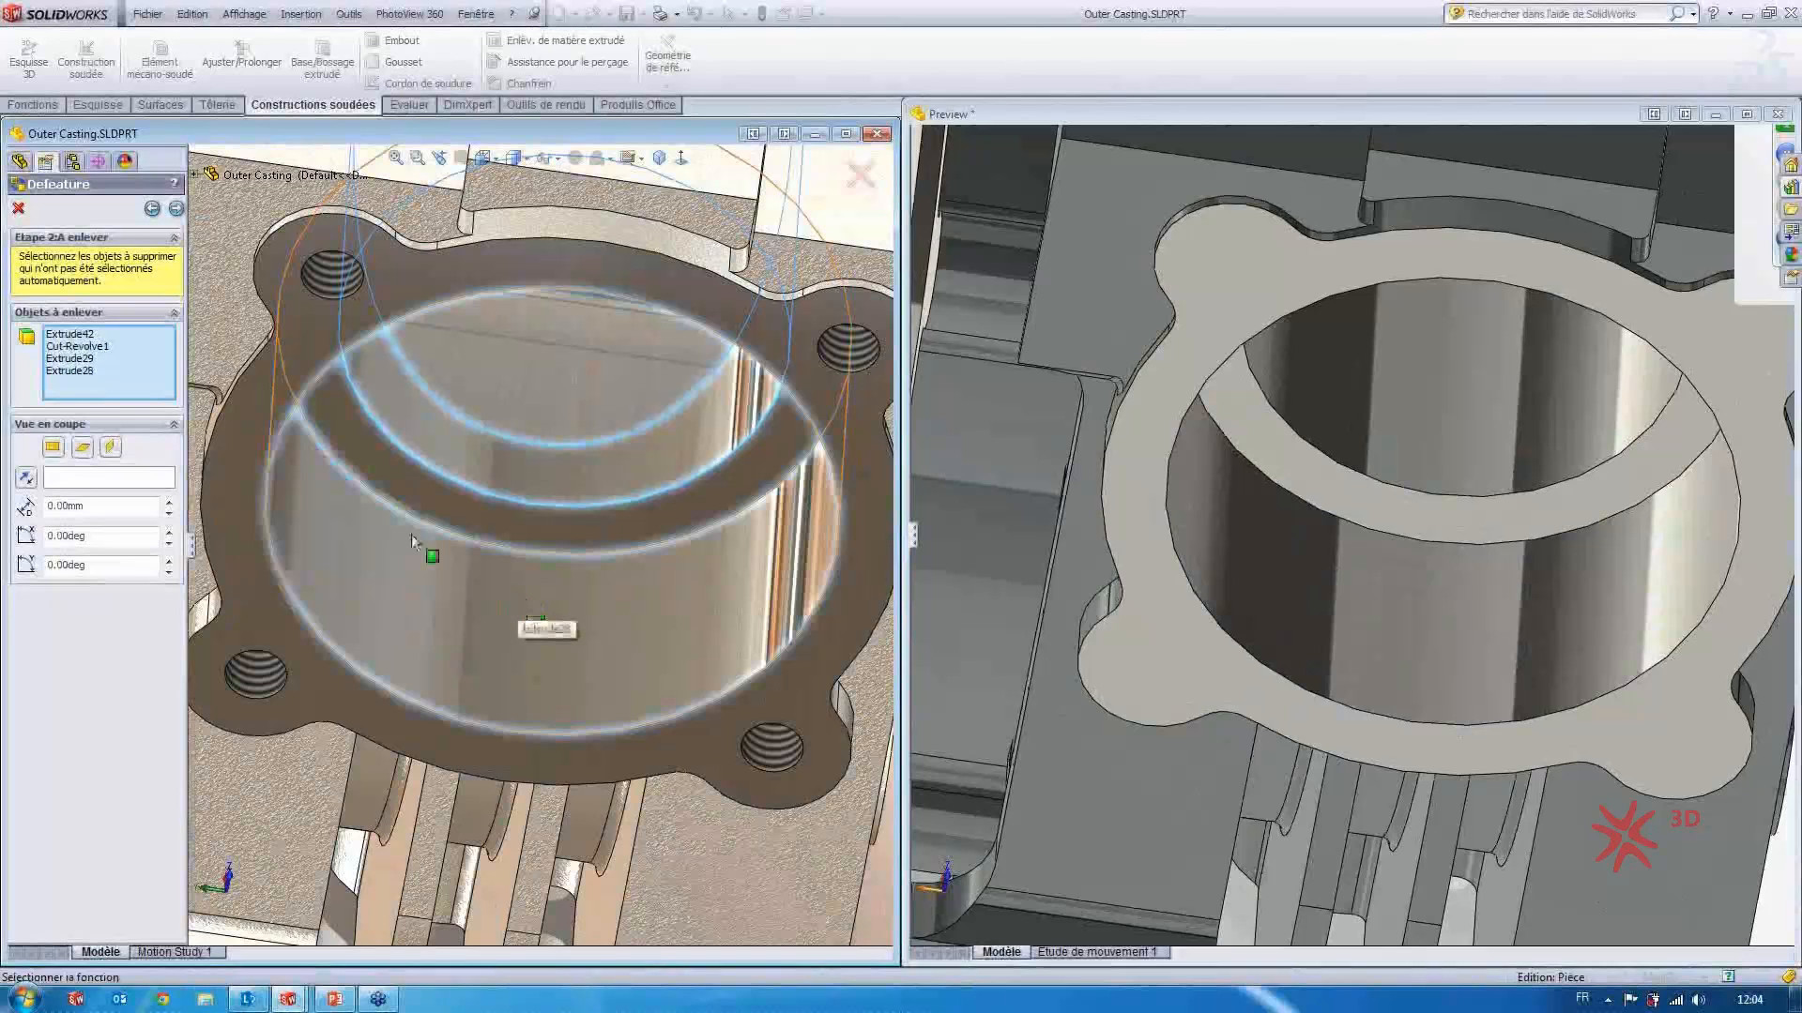
left_click(176, 208)
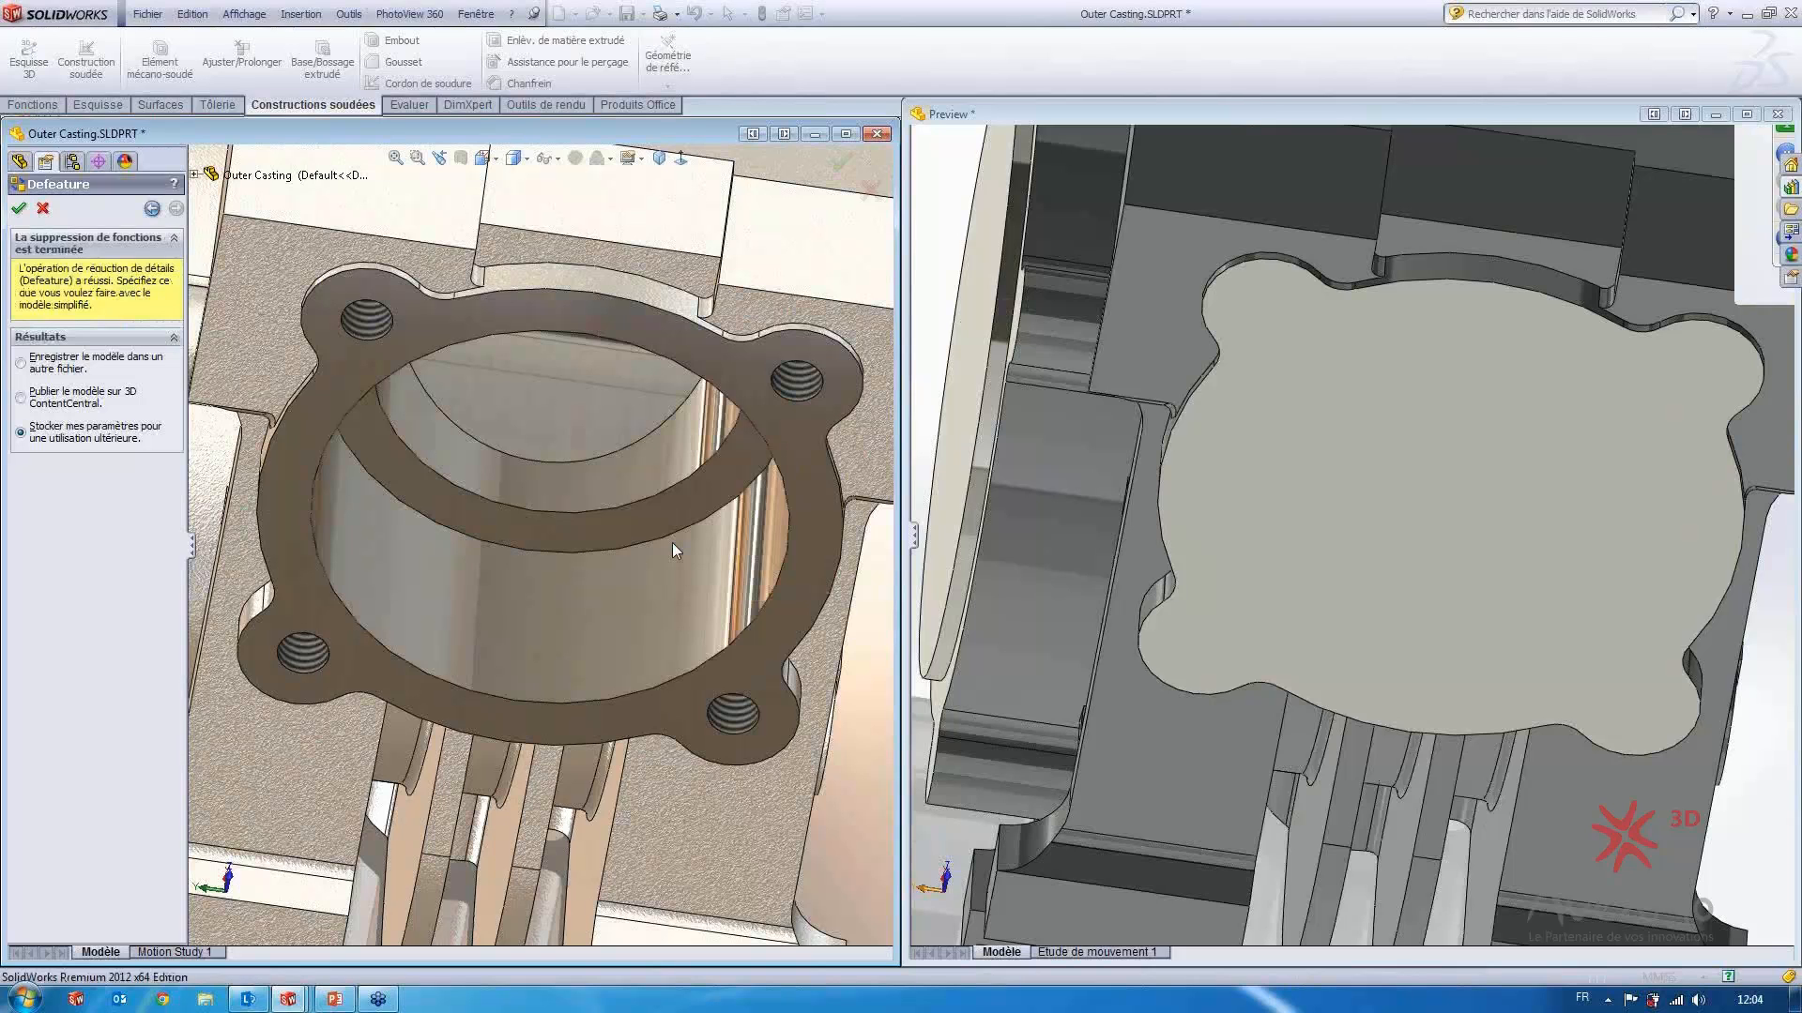
Compare the original casting with its simplified preview, and finish Defeature with the option that stores its parameters
scroll(599, 515, "up", 8)
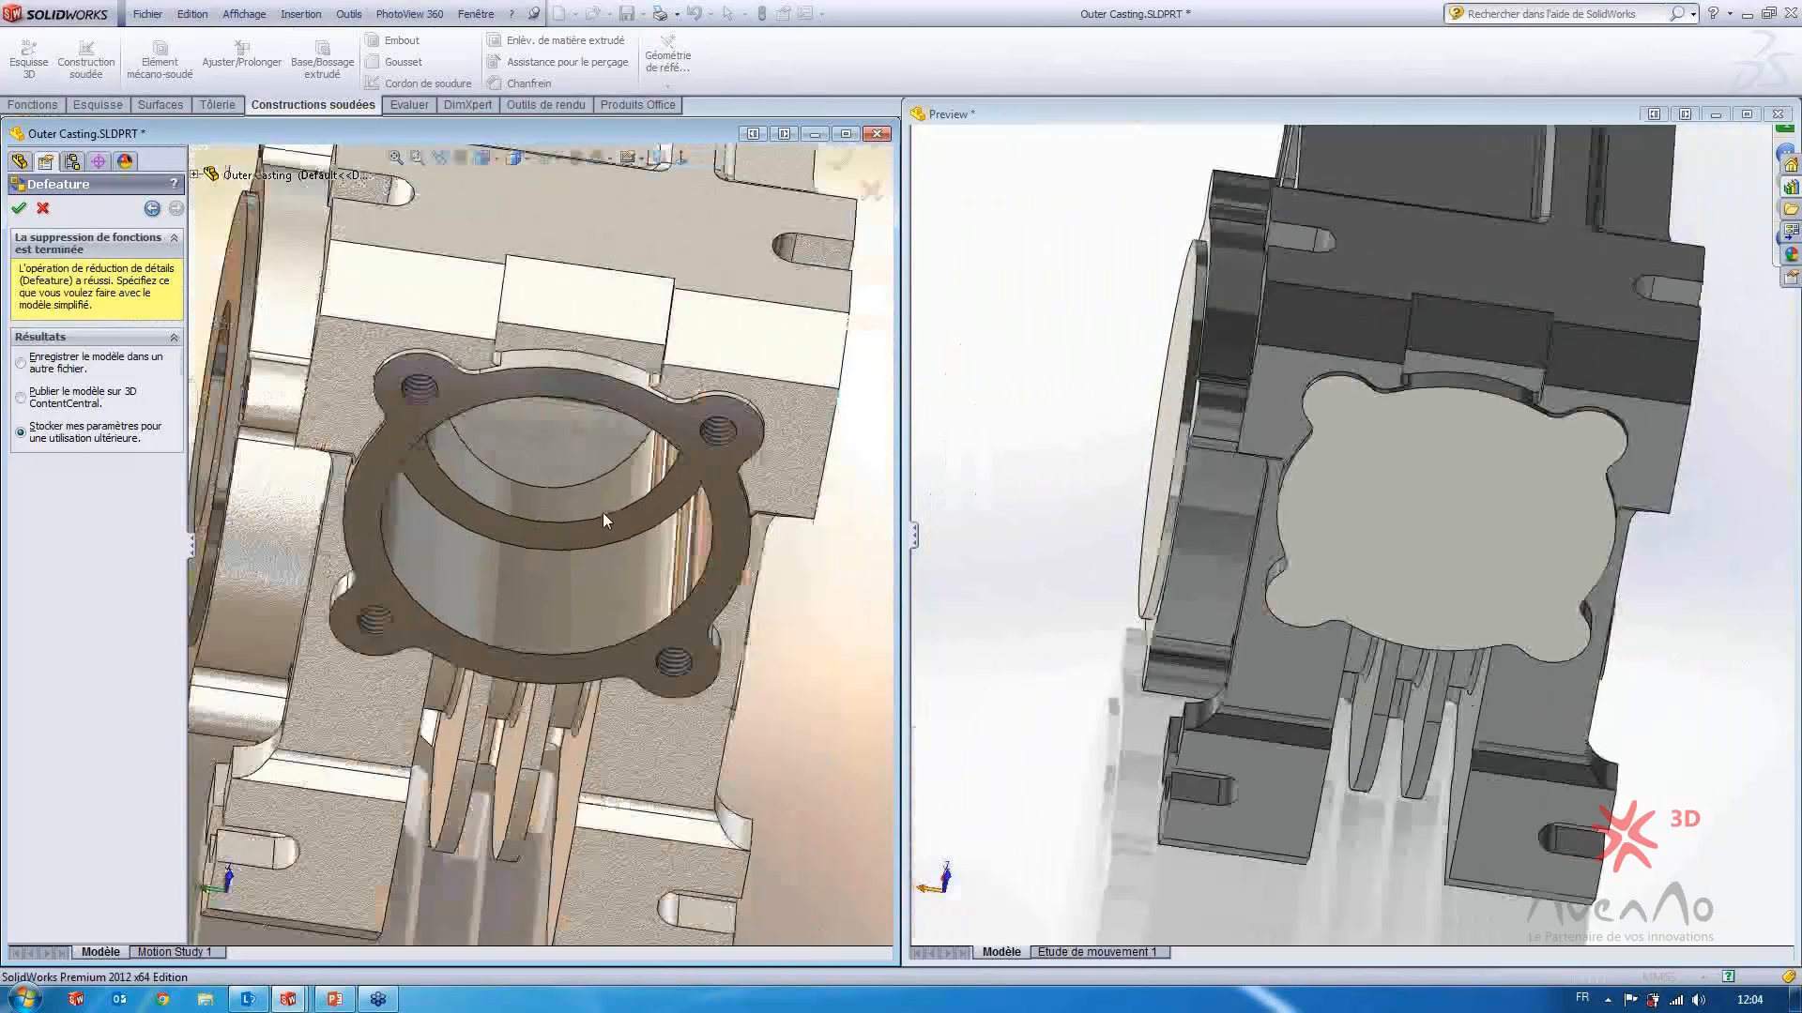
middle_click_drag(602, 513, 493, 657)
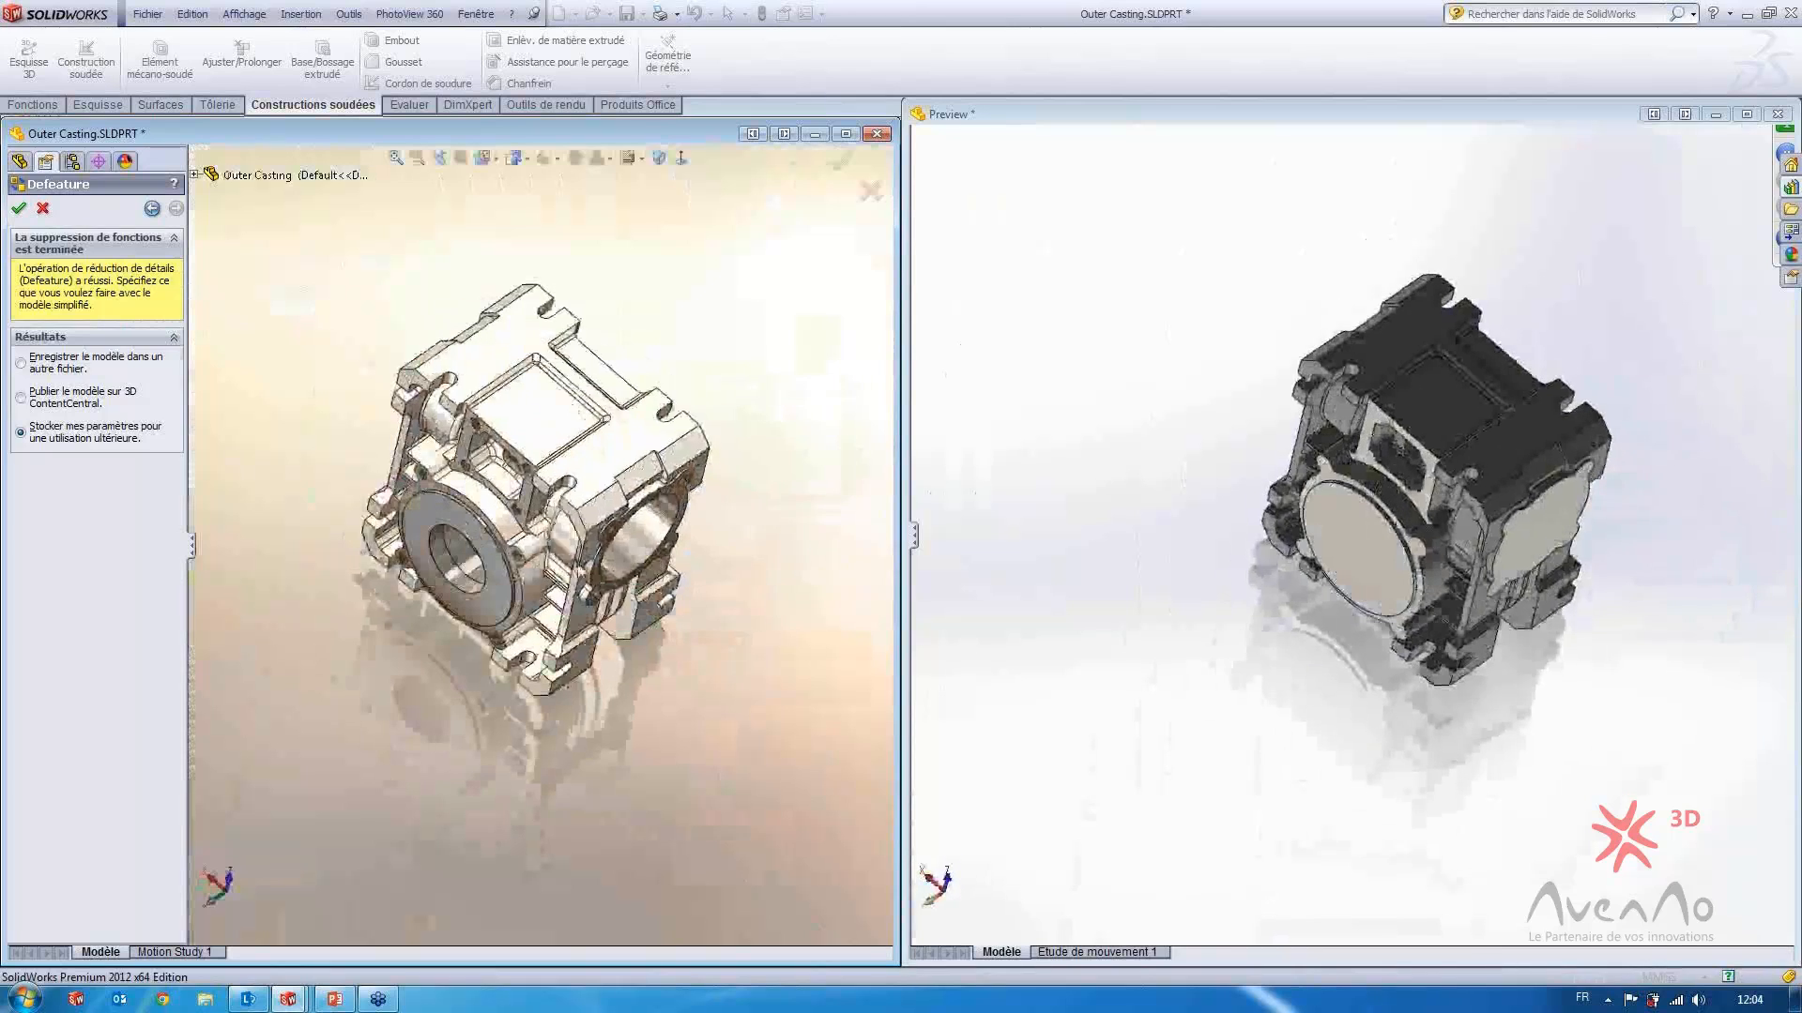
middle_click_drag(616, 616, 620, 402)
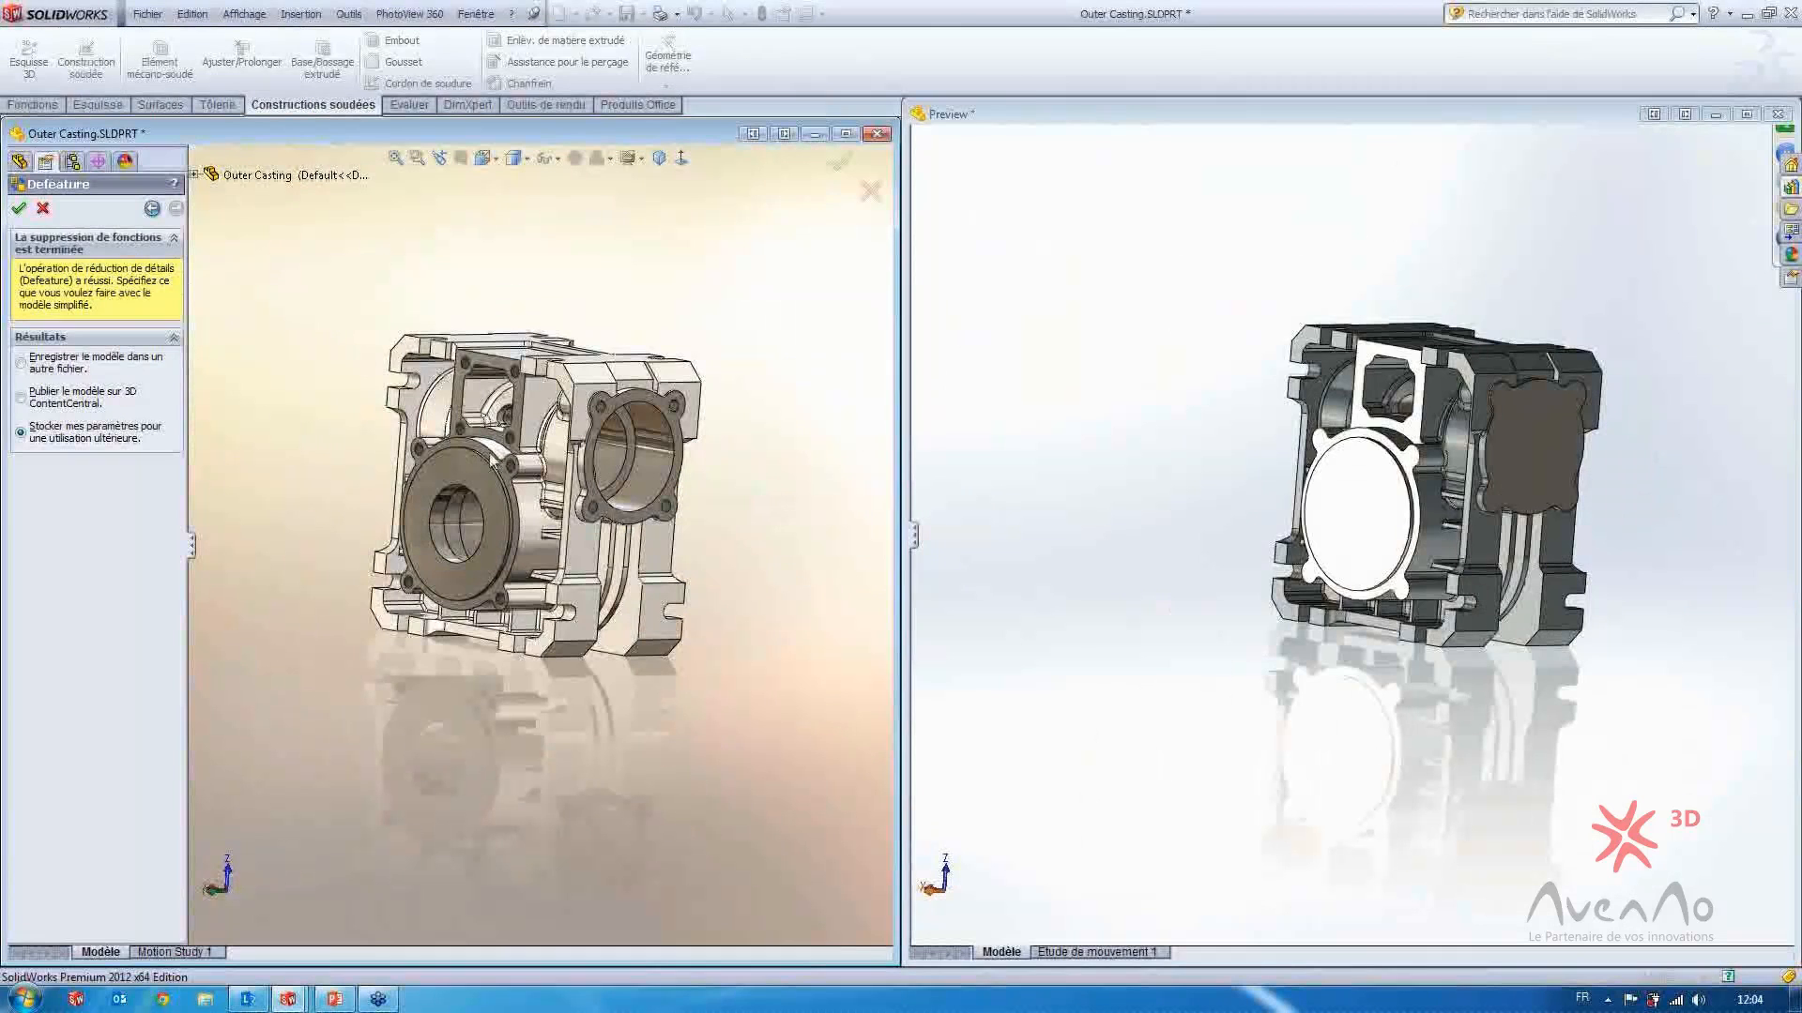
scroll(1460, 459, "down", 5)
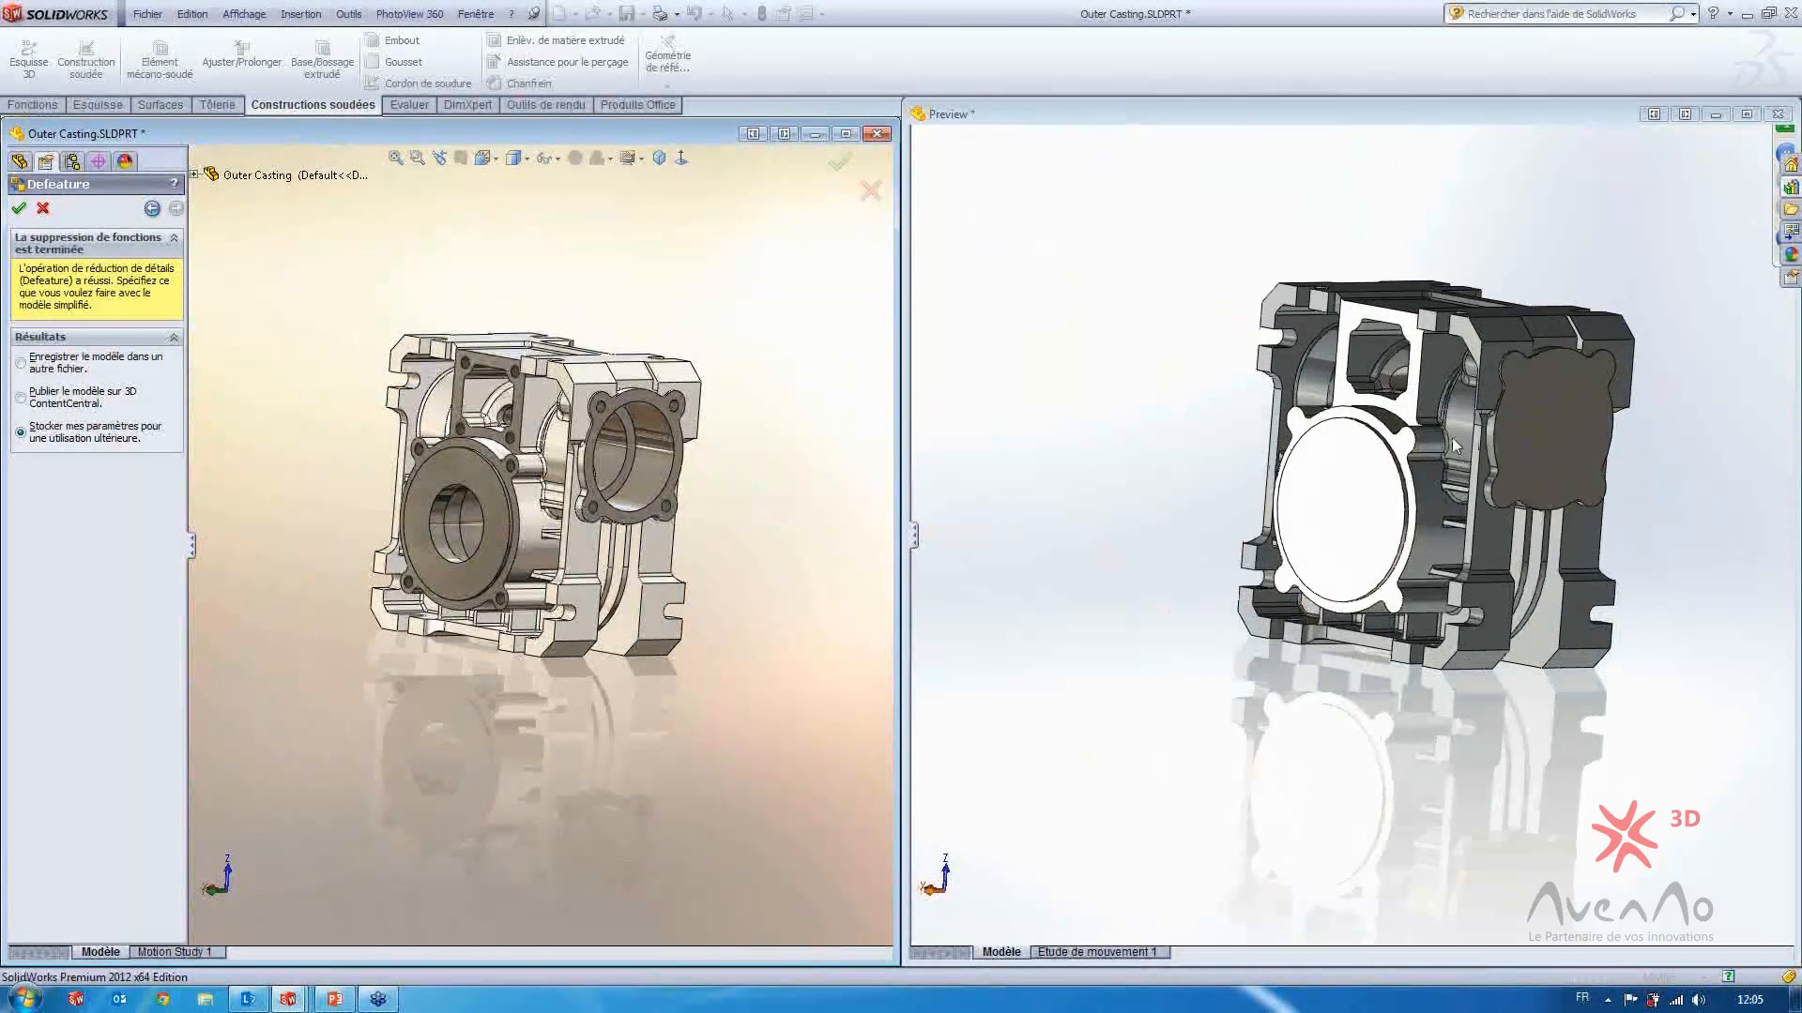
scroll(1439, 532, "up", 4)
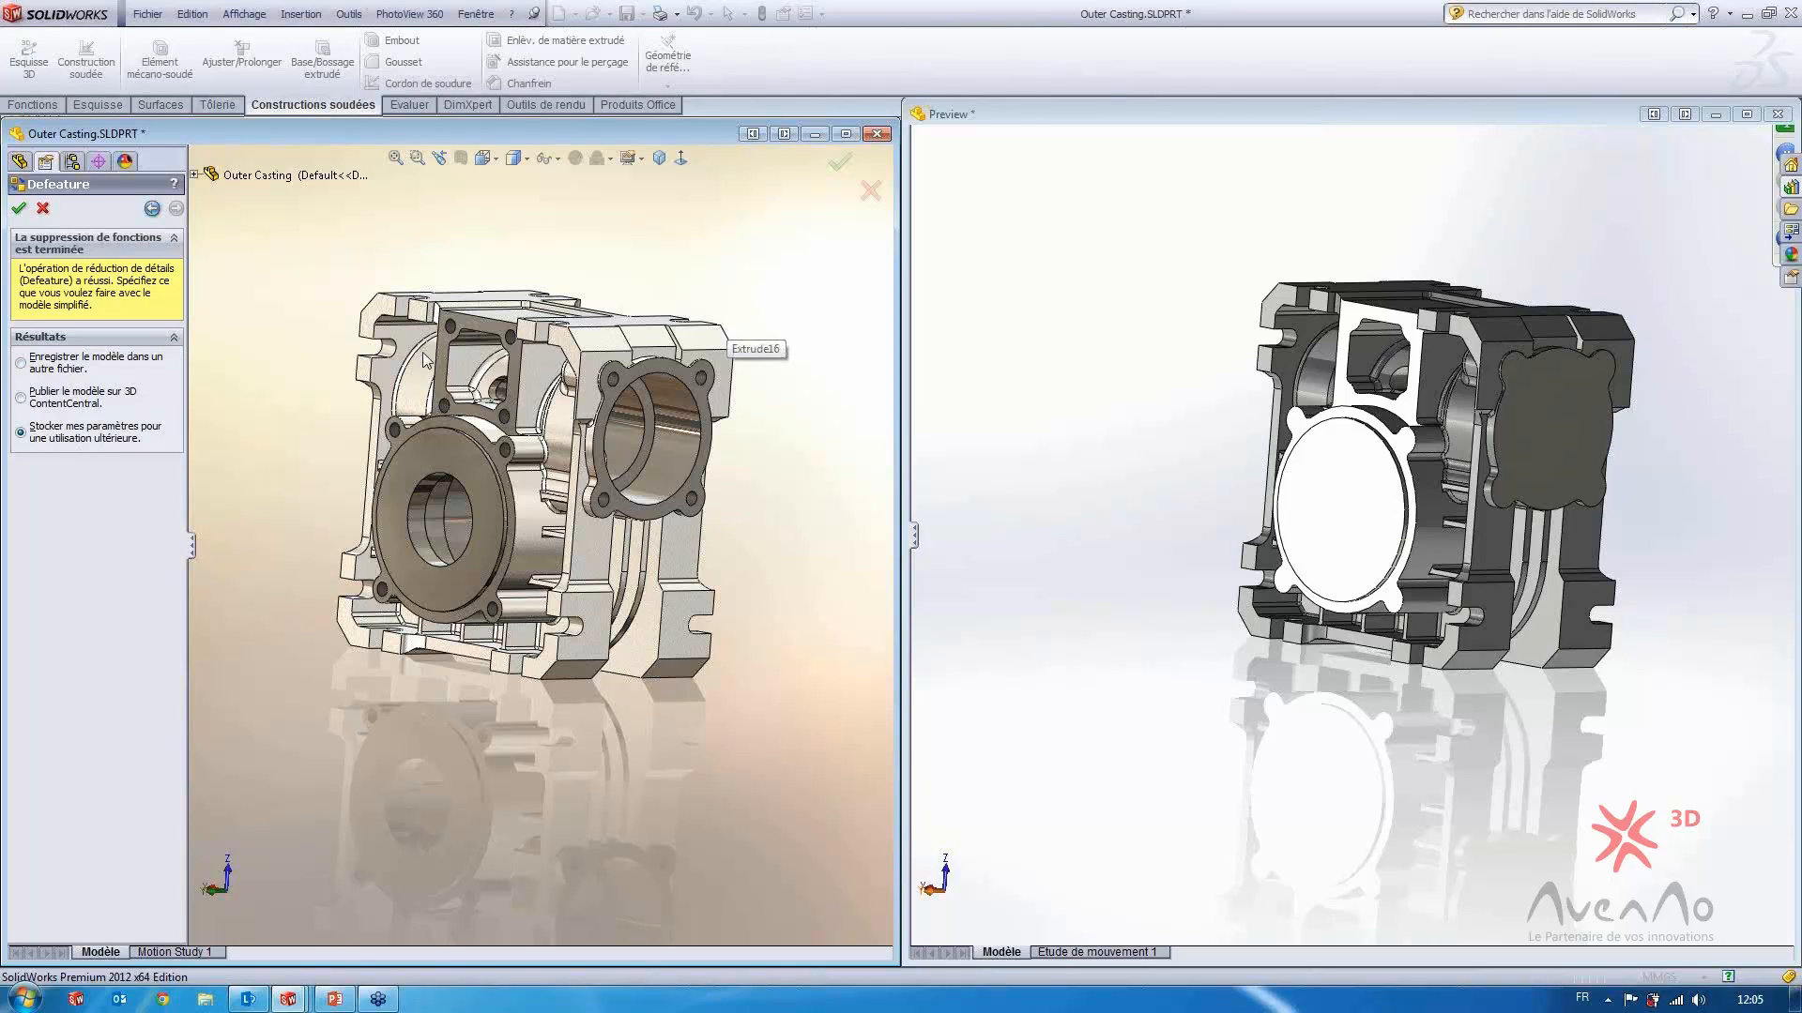
left_click(20, 211)
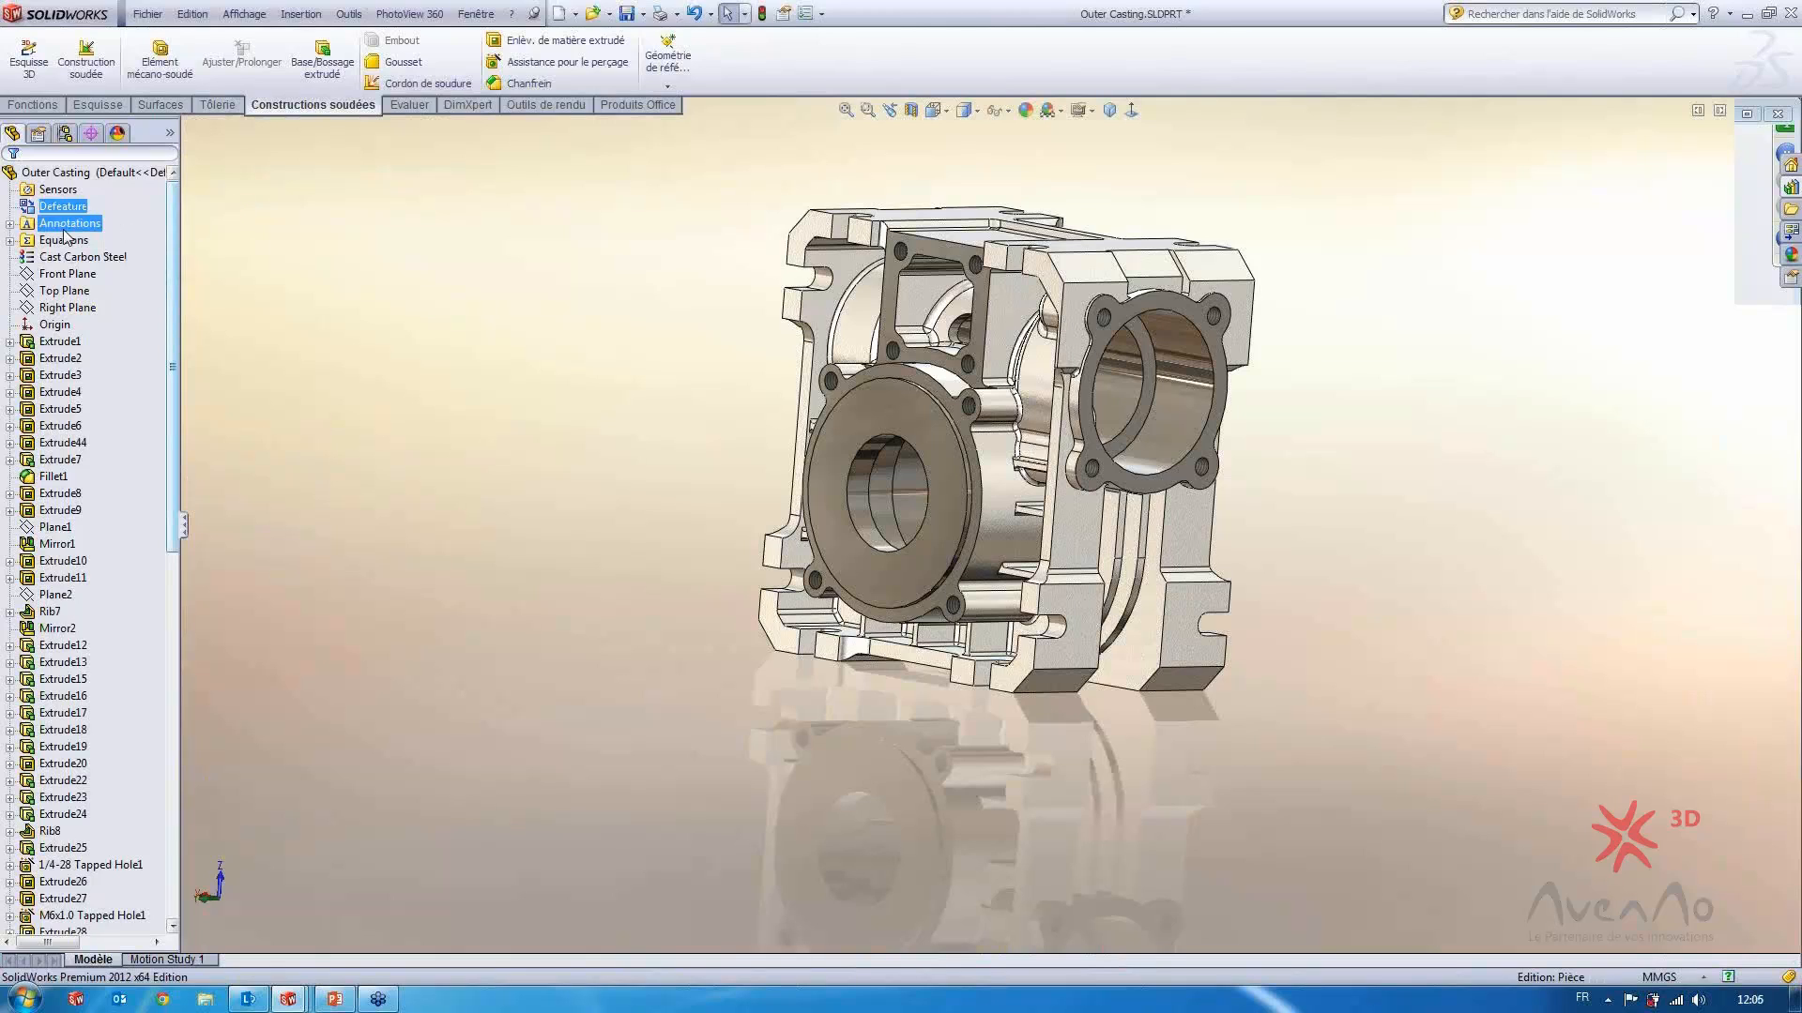
Save the result of the casting's Defeature feature to the desktop (Bureau) as the part simplifiée.sldprt
left_click(57, 190, "ctrl")
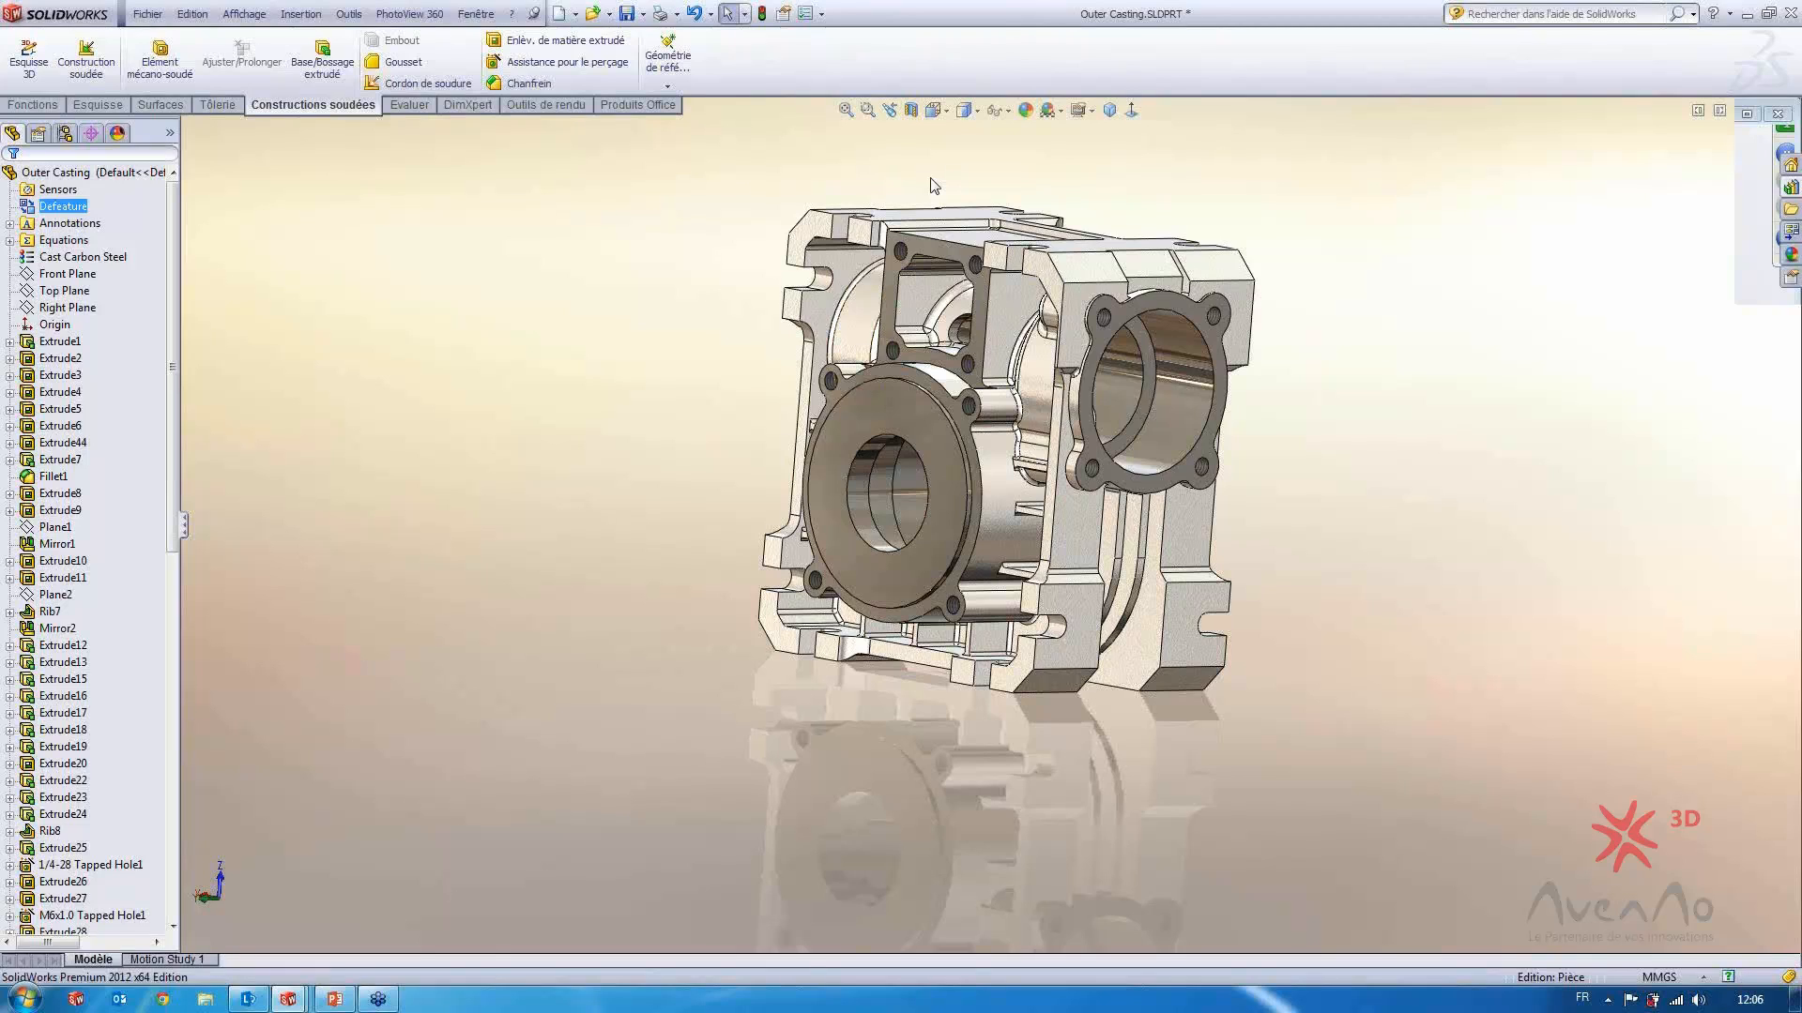
left_click(75, 225, "ctrl")
left_click(79, 222, "ctrl")
right_click(78, 215)
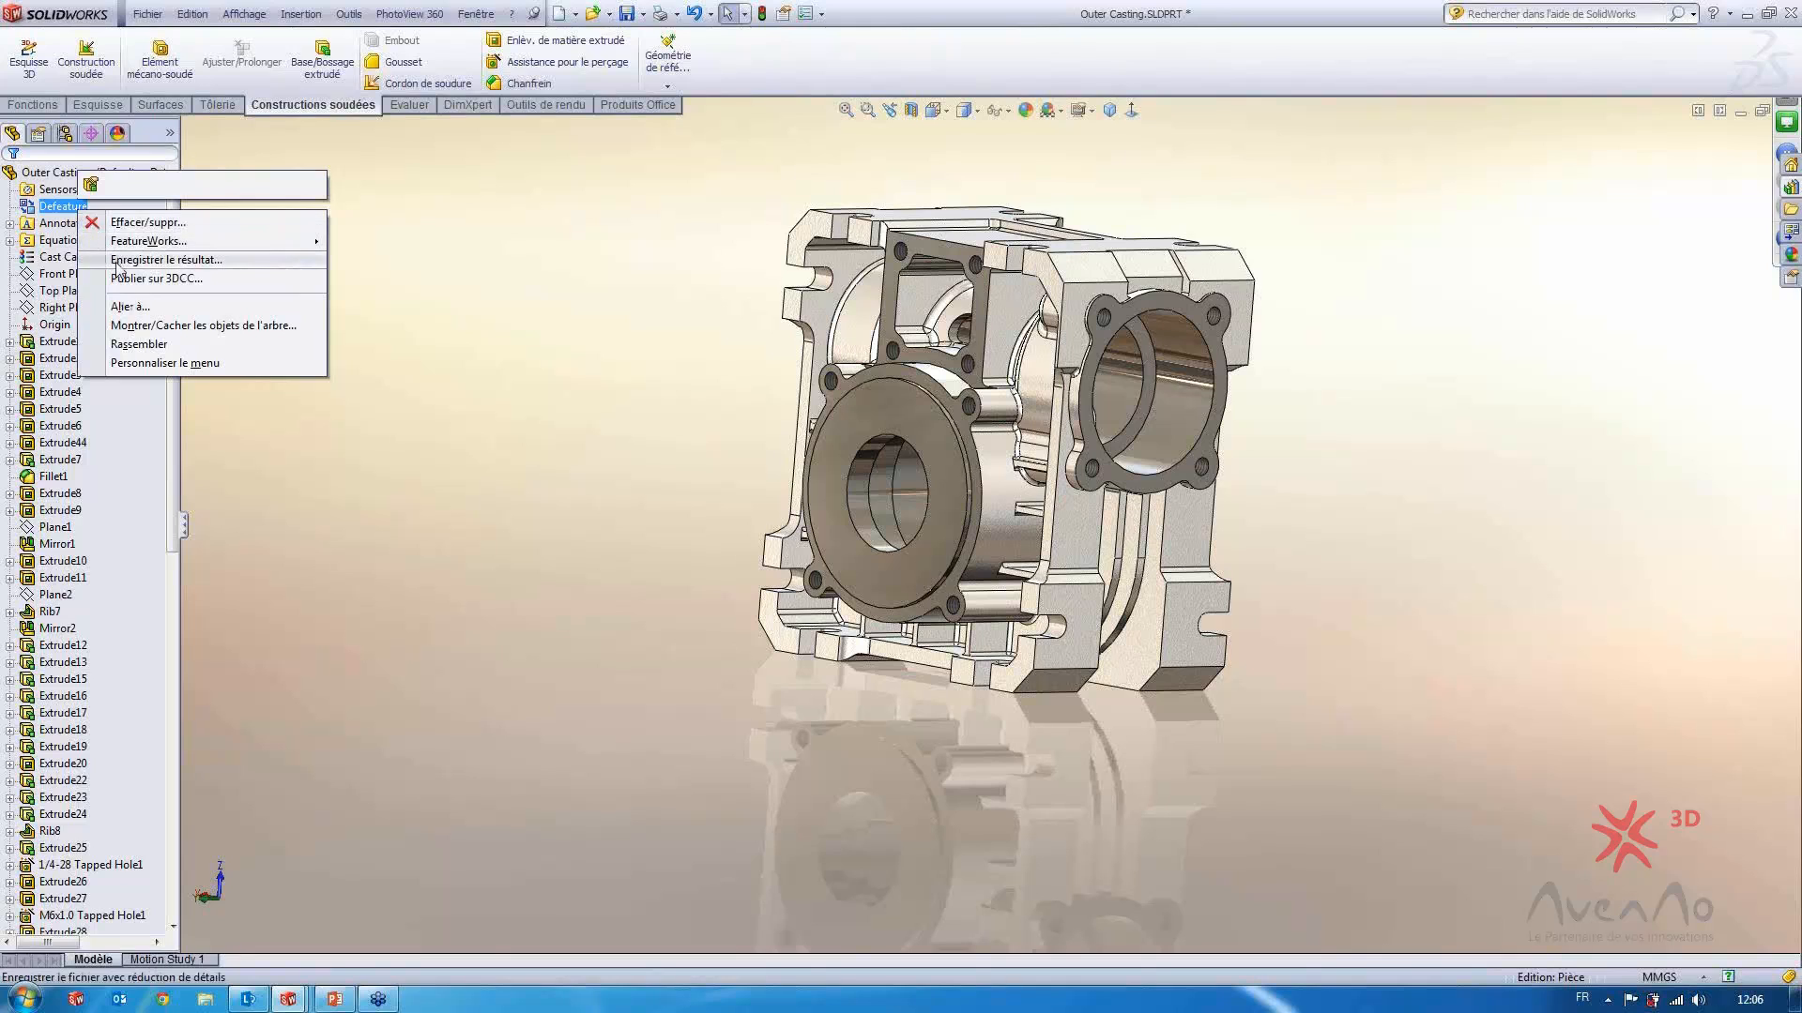
left_click(117, 263)
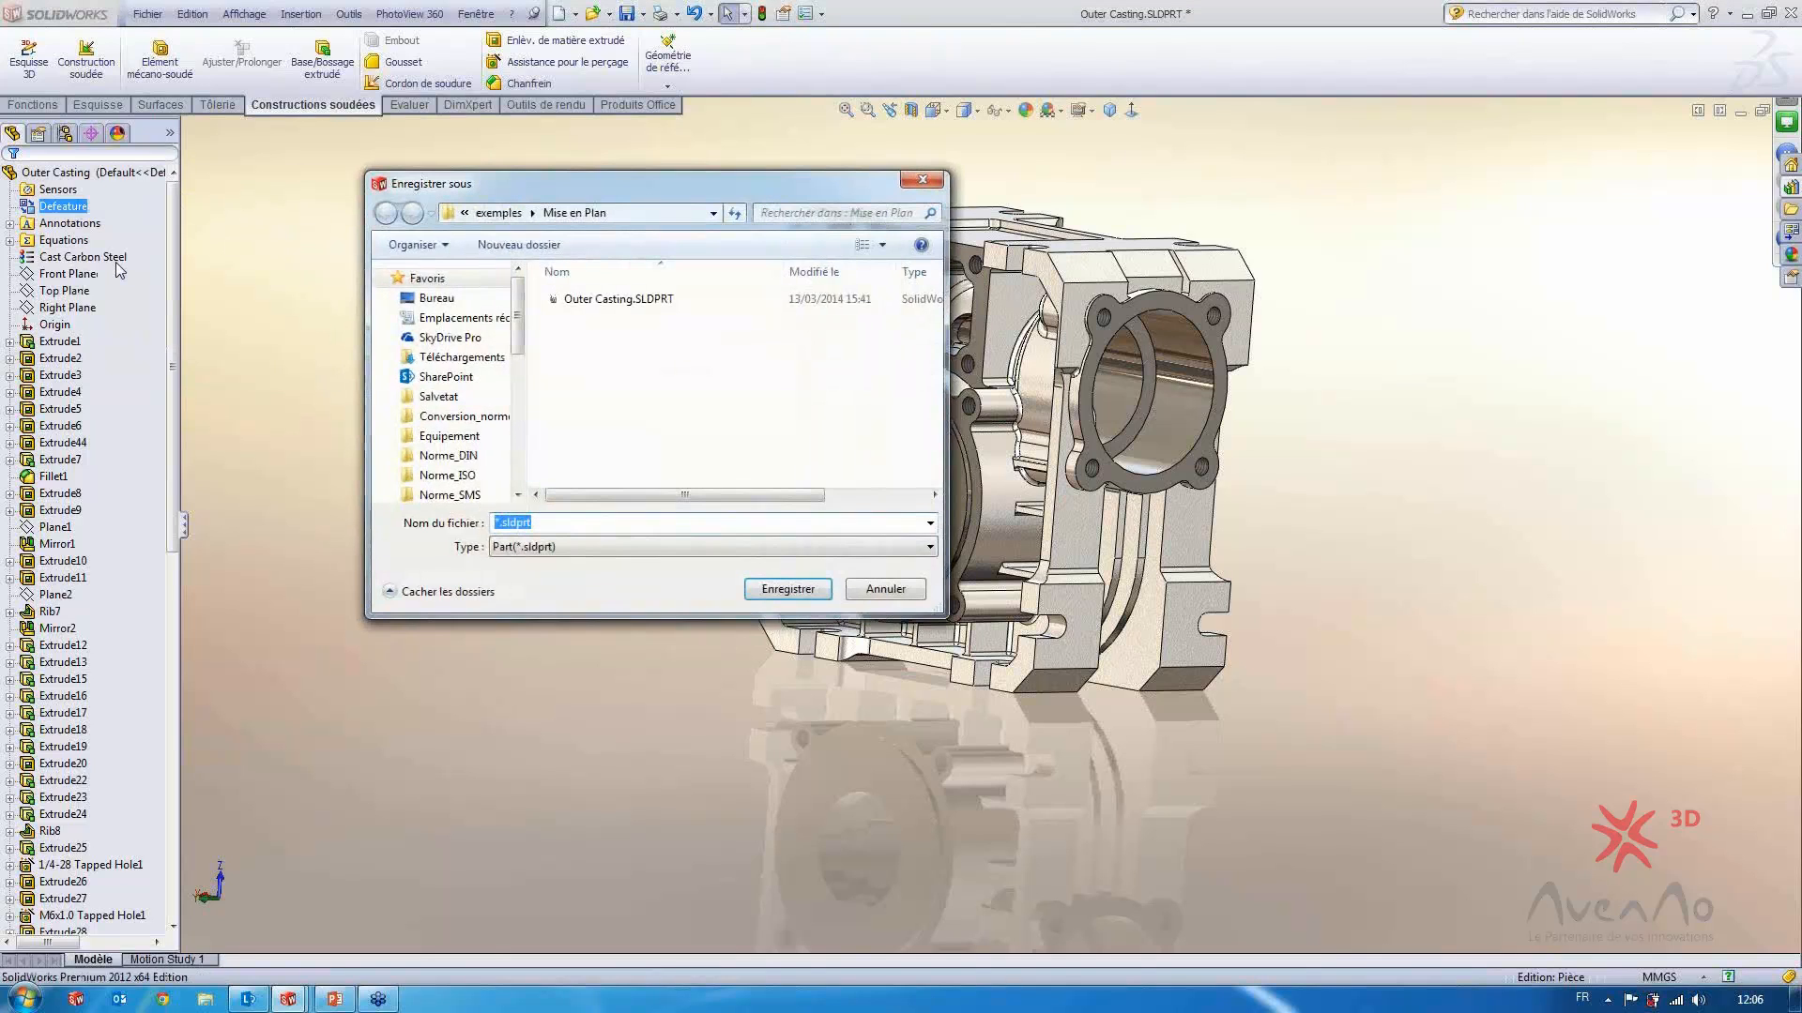
left_click(441, 299)
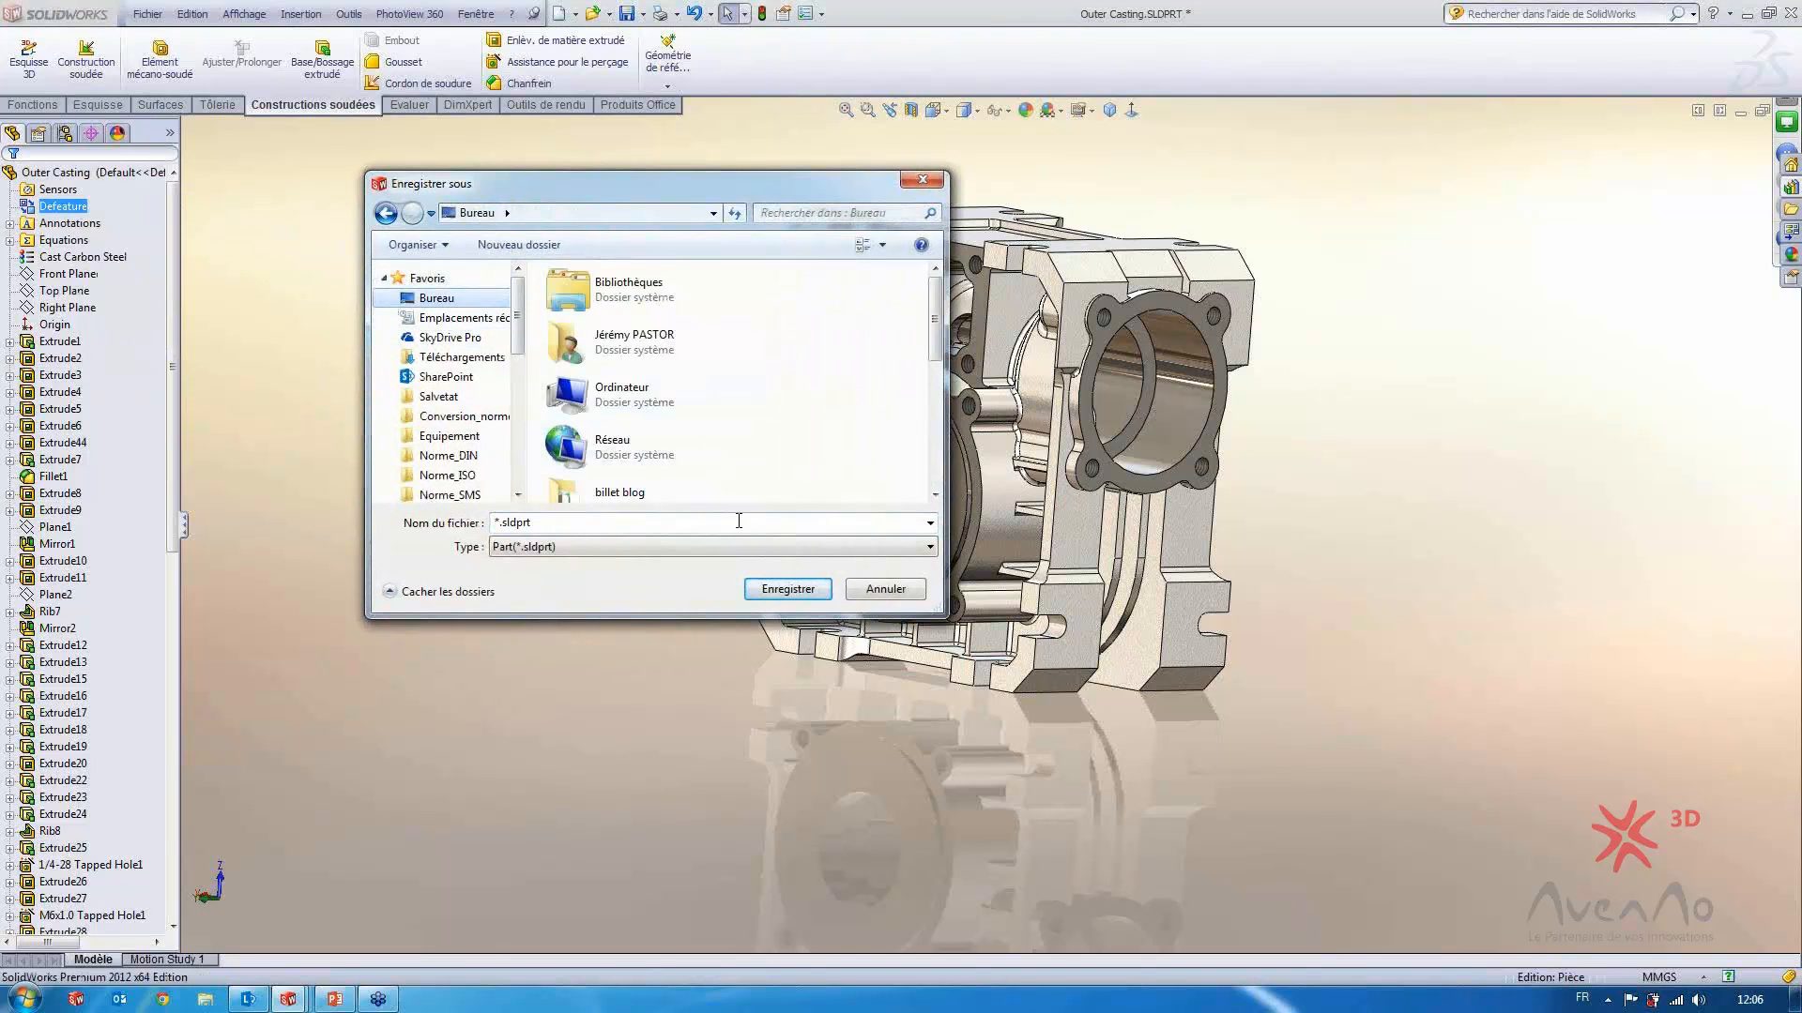
mouse_move(493, 522)
left_mouse_down()
mouse_move(533, 523)
mouse_move(503, 525)
left_mouse_up()
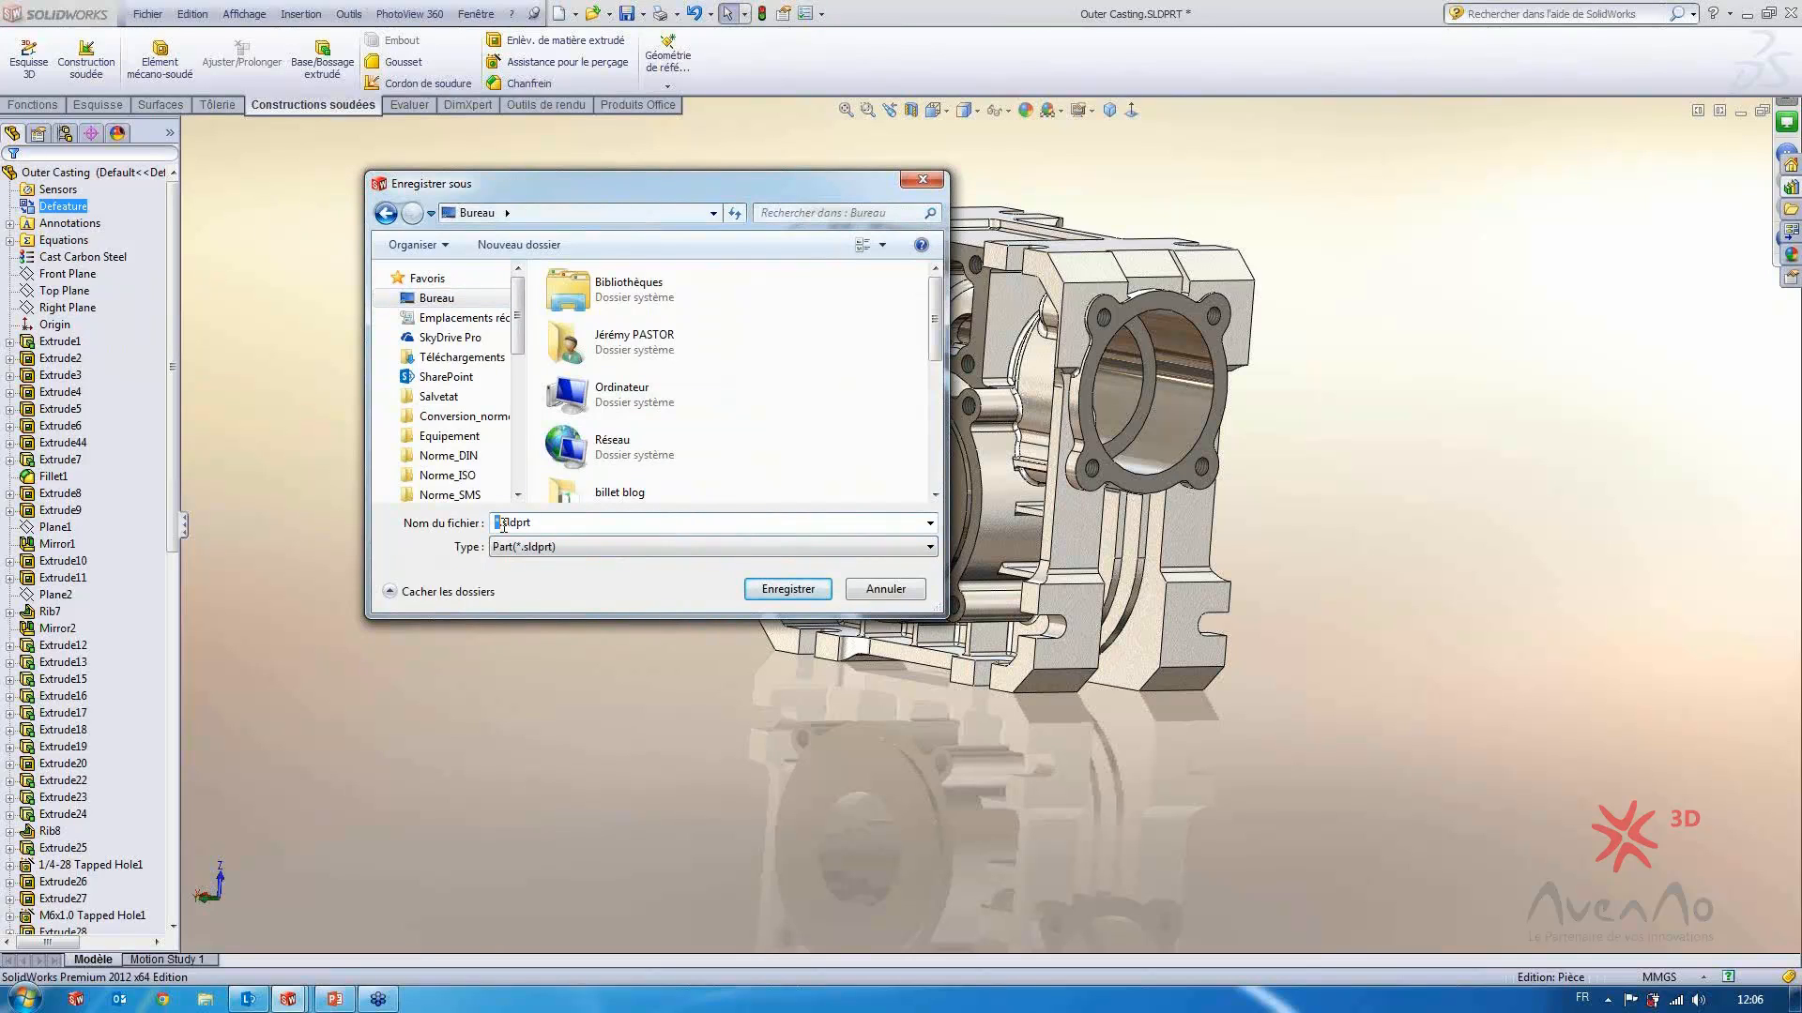
type("simplifie")
type("e")
key("Return")
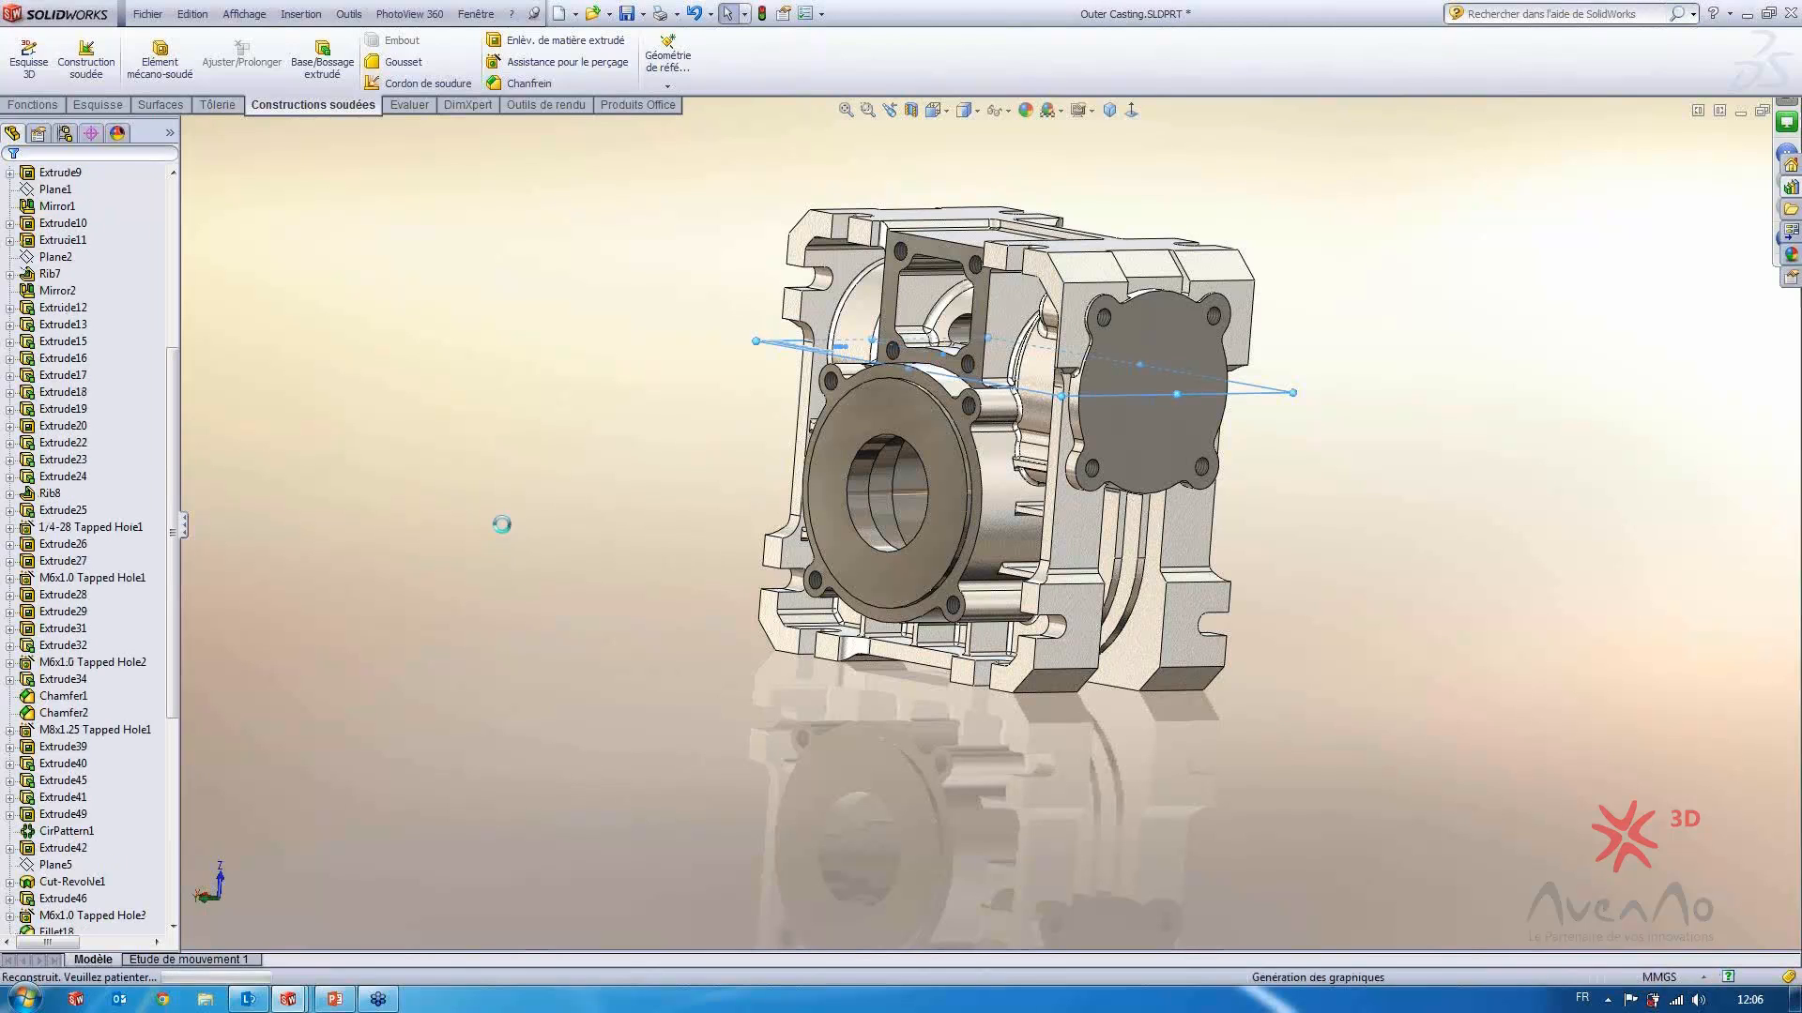
Open simplifiée.sldprt from the desktop and decline feature recognition
left_click(151, 16)
left_click(178, 60)
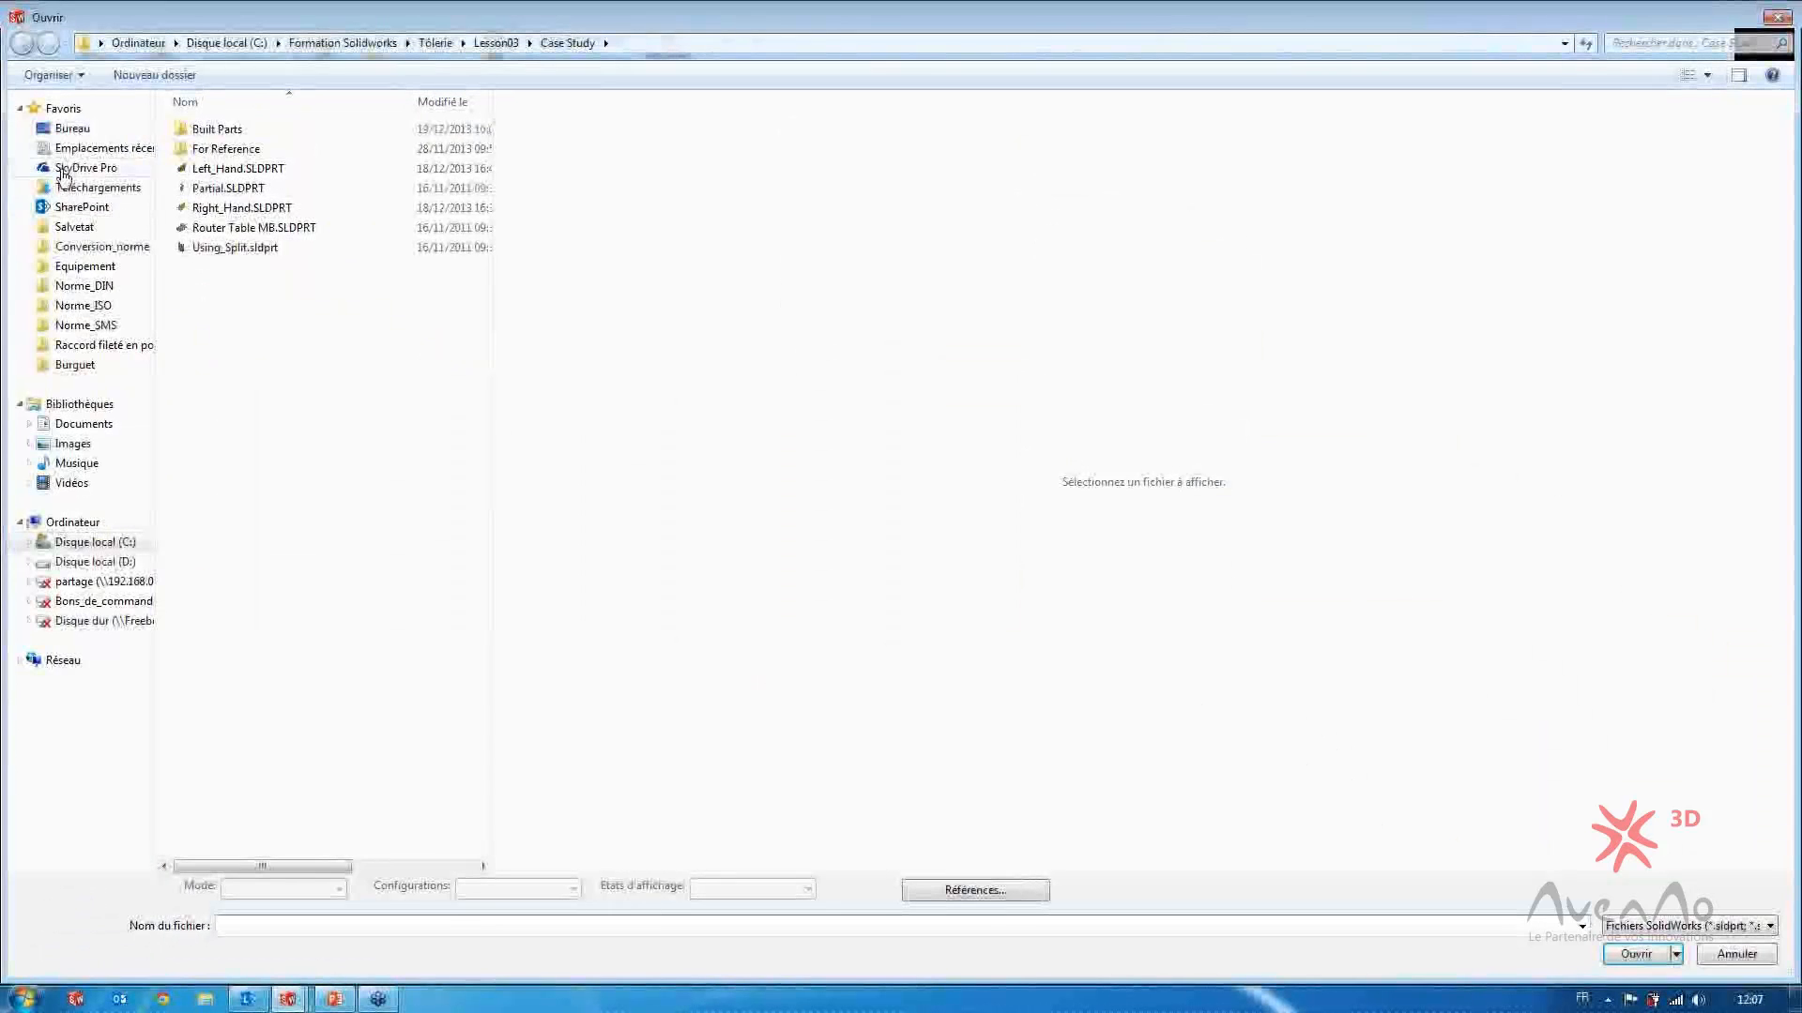
left_click(72, 129)
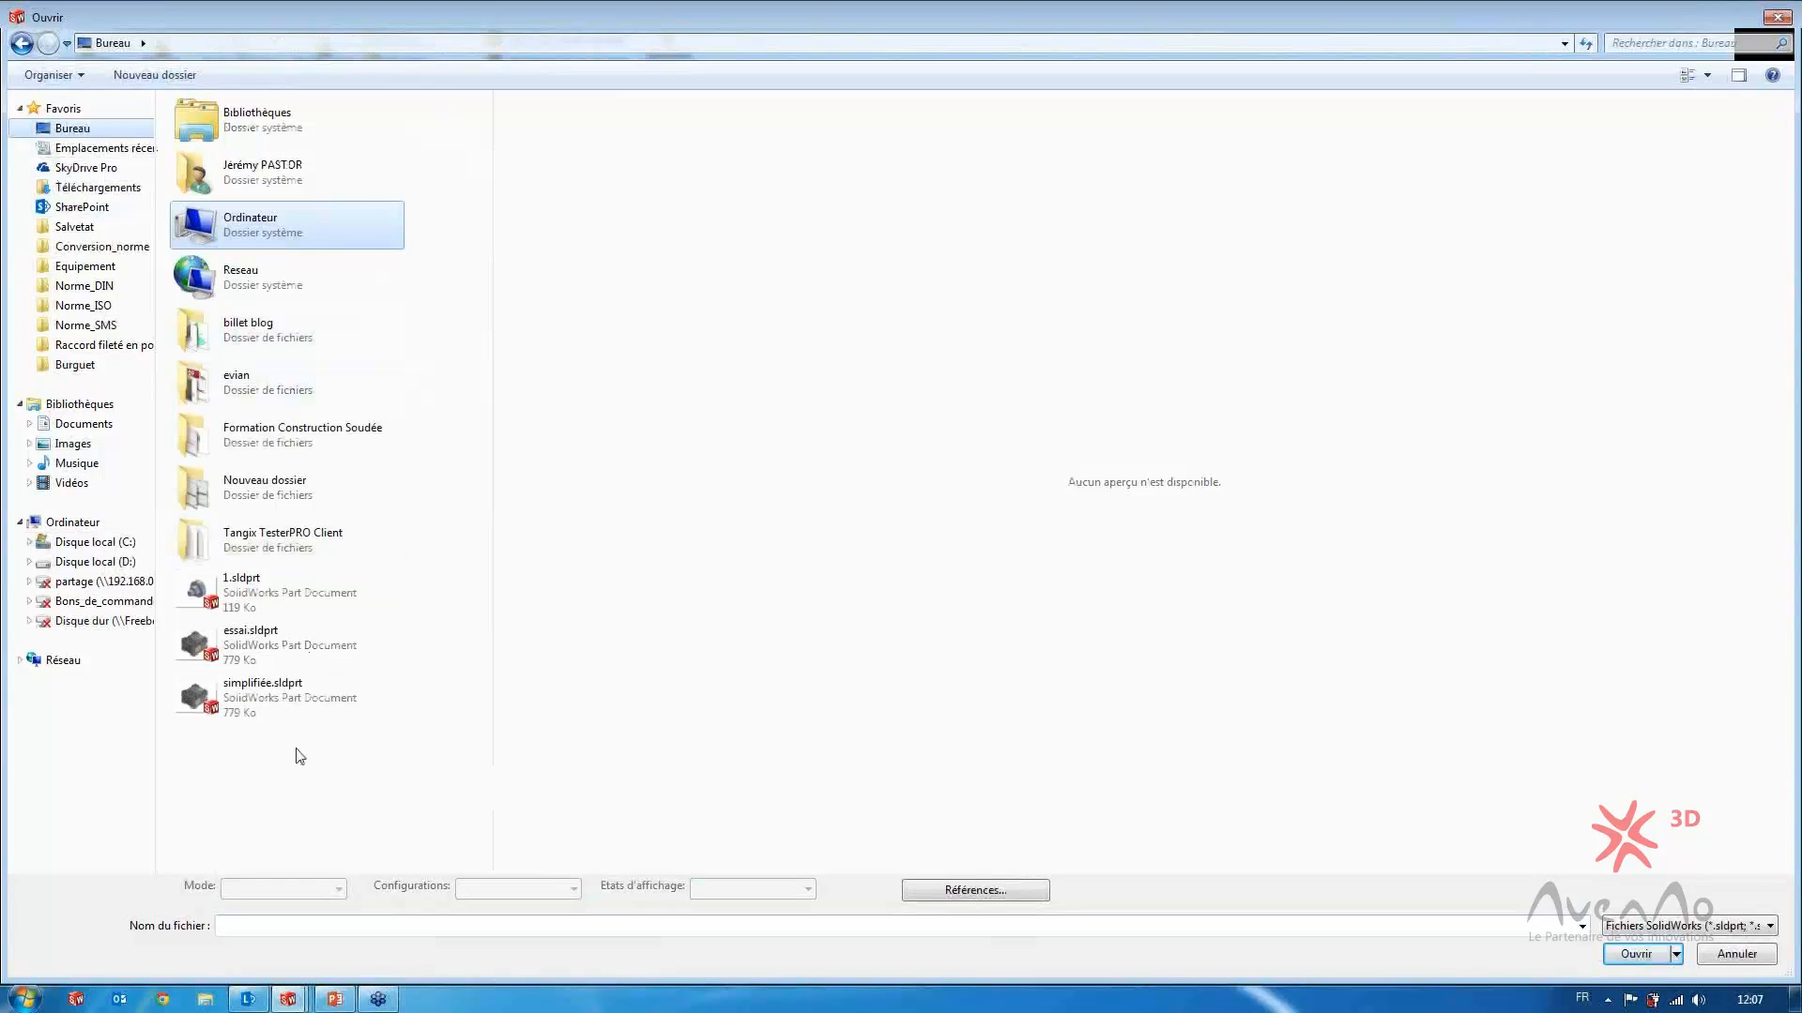
left_click(291, 707)
left_click(1624, 964)
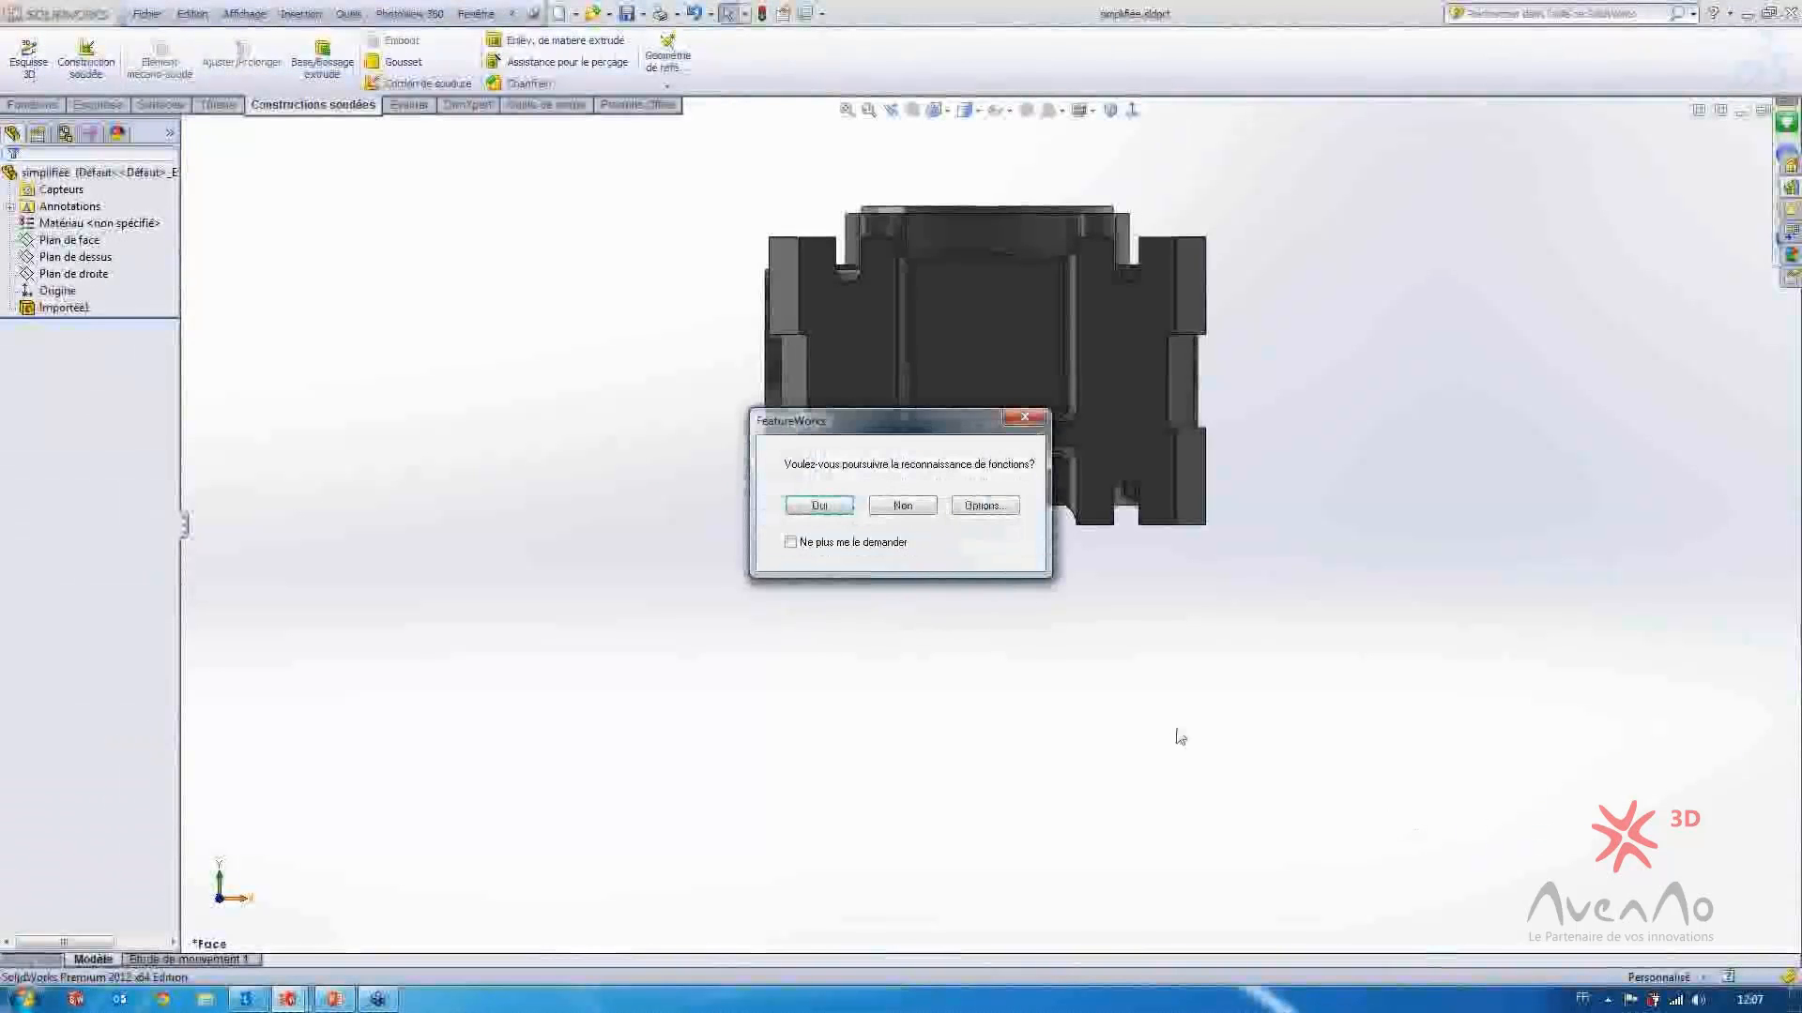
left_click(915, 505)
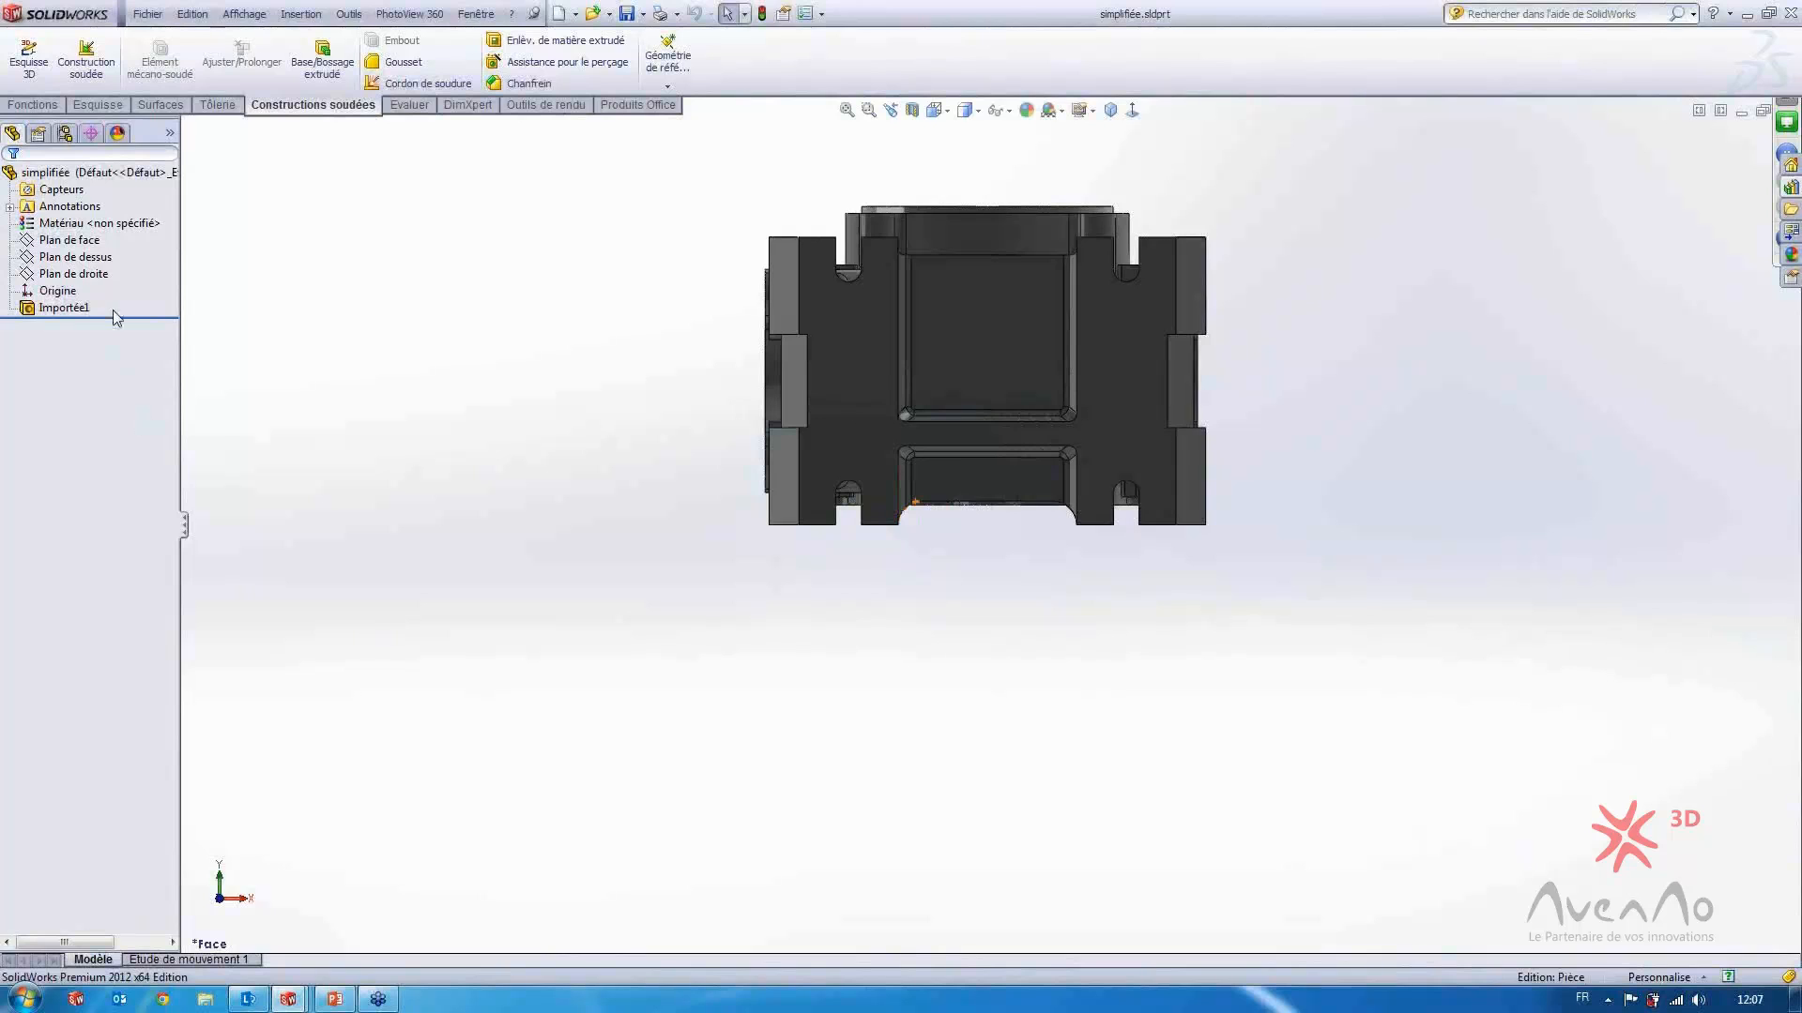
Examine the simplified casting's closed bores from several angles, and return to the PowerPoint slide on part novelties
middle_click_drag(1027, 240, 930, 638)
scroll(1021, 498, "down", 2)
middle_click_drag(1079, 533, 751, 469)
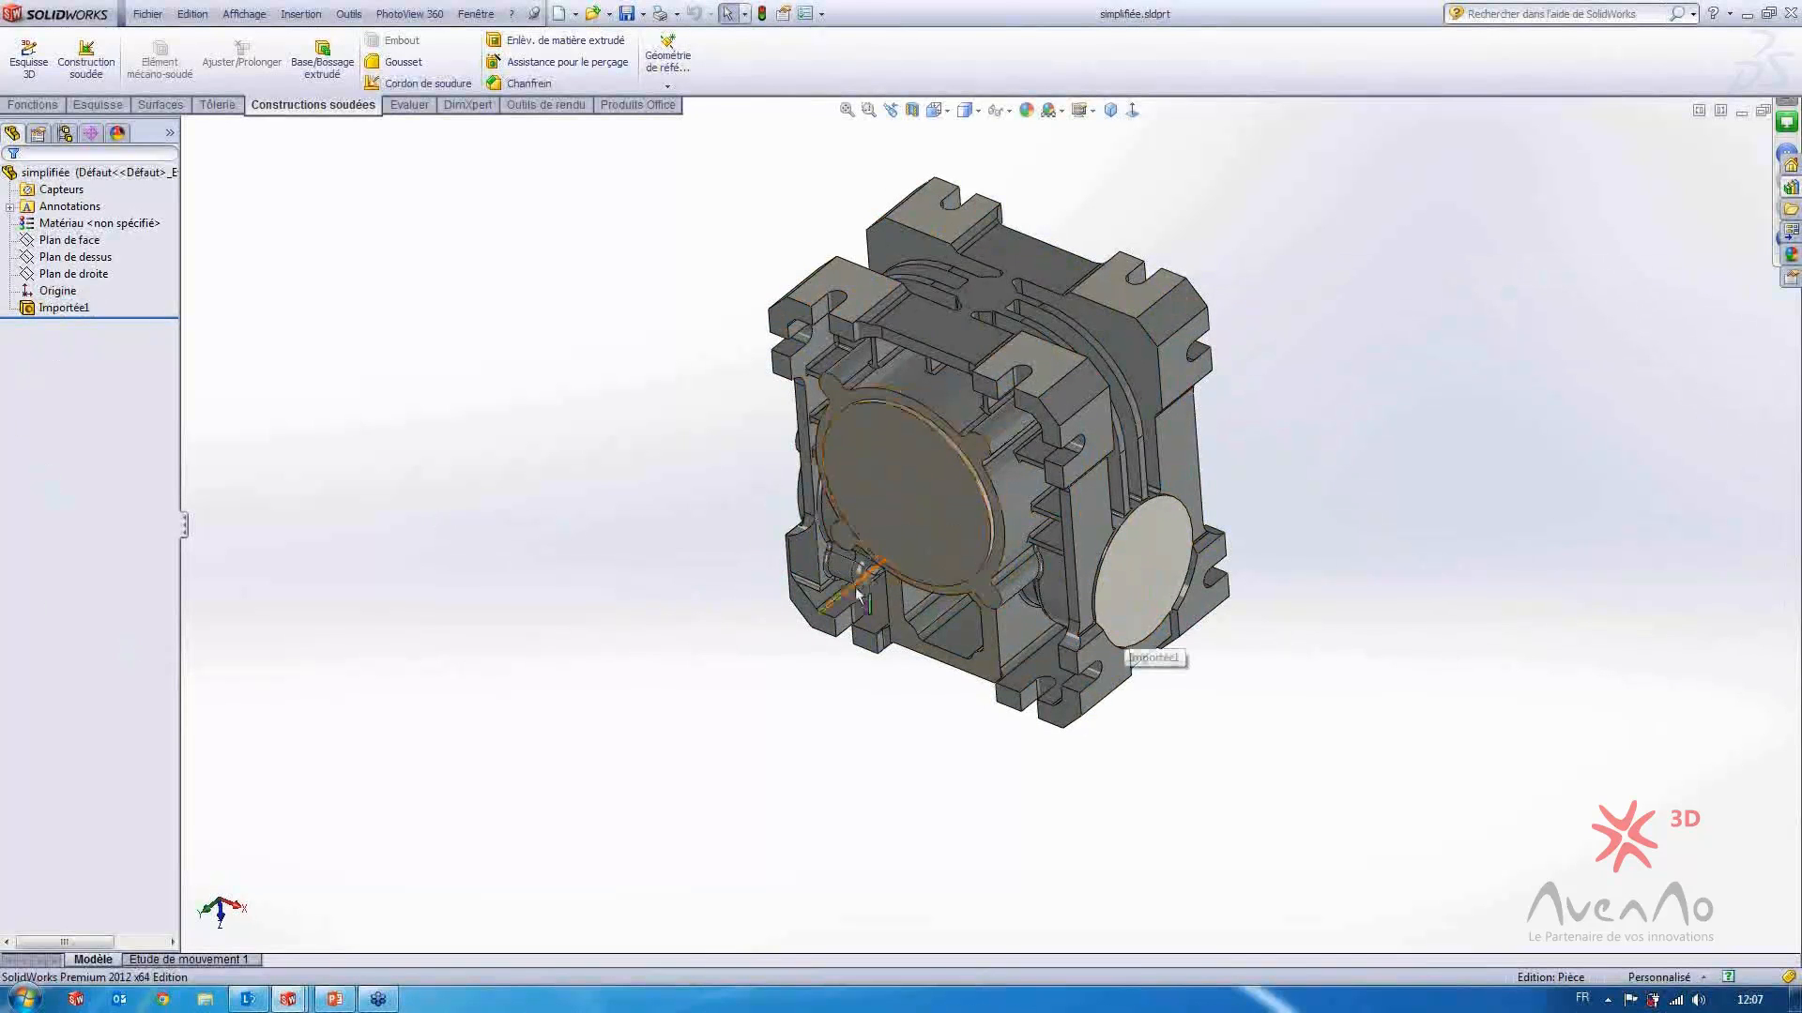
middle_click_drag(656, 522, 705, 497)
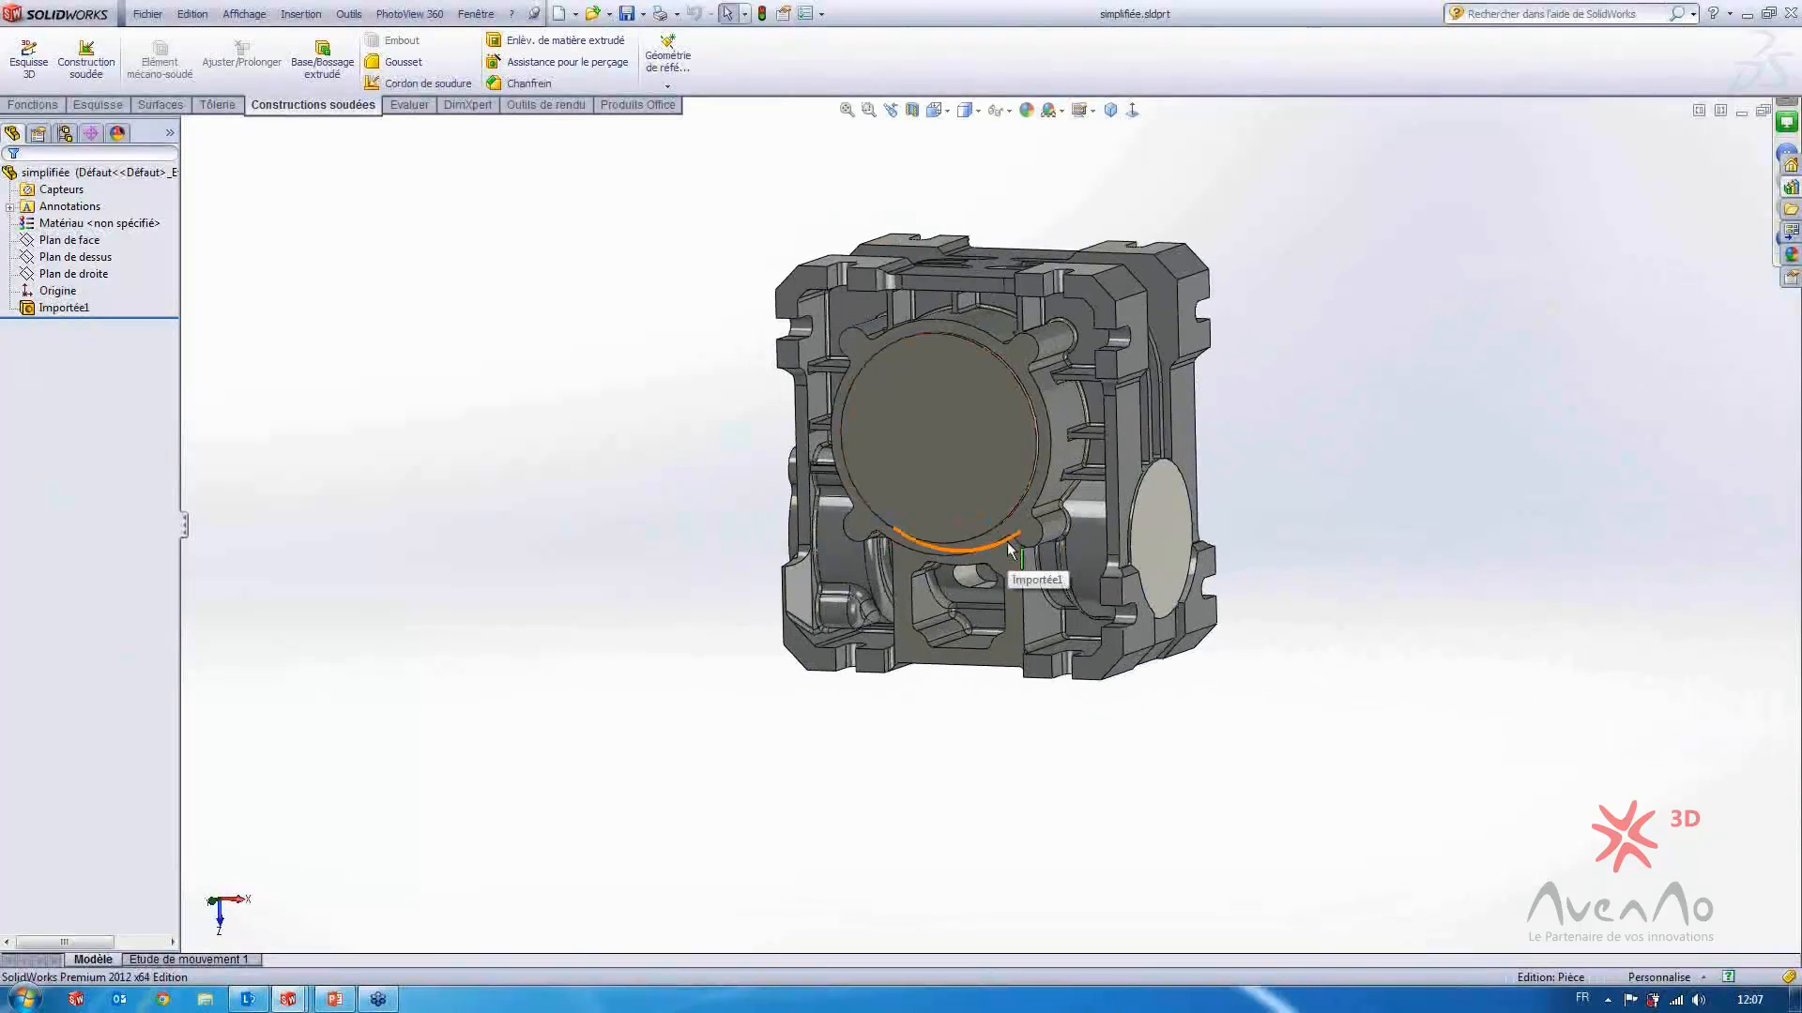
scroll(959, 494, "up", 3)
middle_click_drag(959, 493, 883, 554)
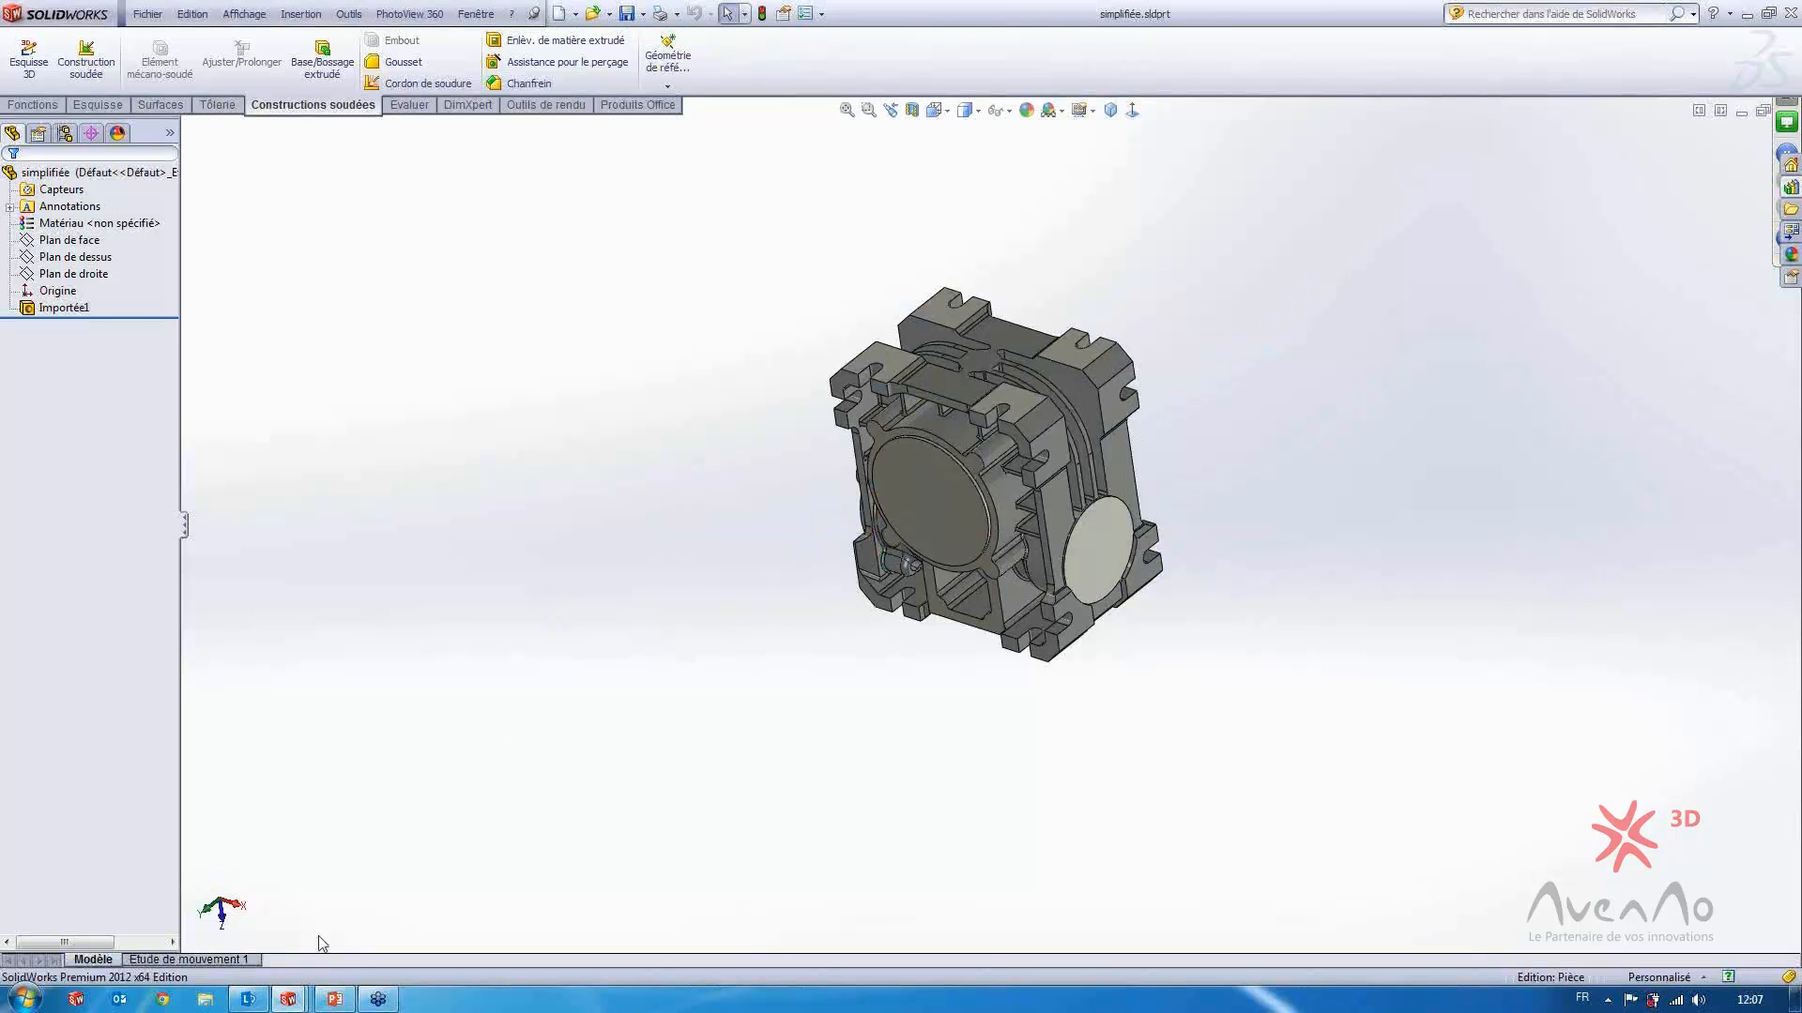
left_click(335, 1000)
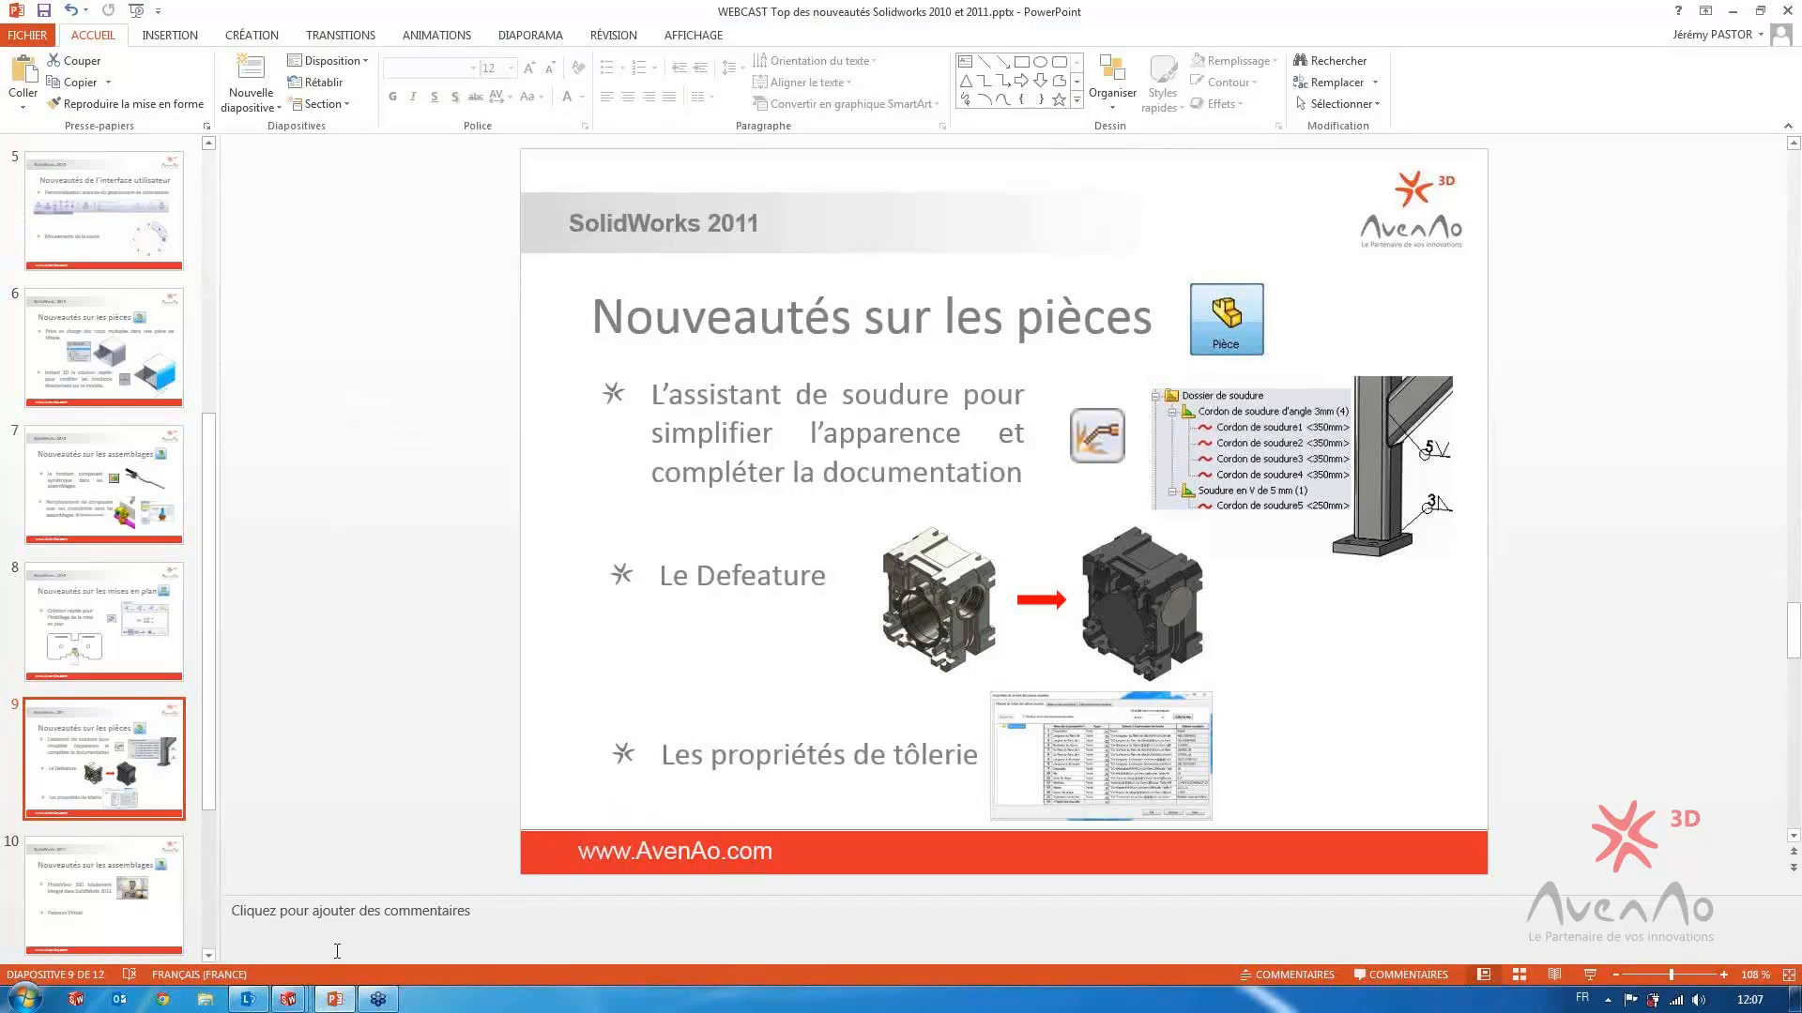
Switch to the Router Table MB part in SolidWorks and examine the sheet-metal properties of Cut-List-Item1, closing them without changes
mouse_move(300, 1003)
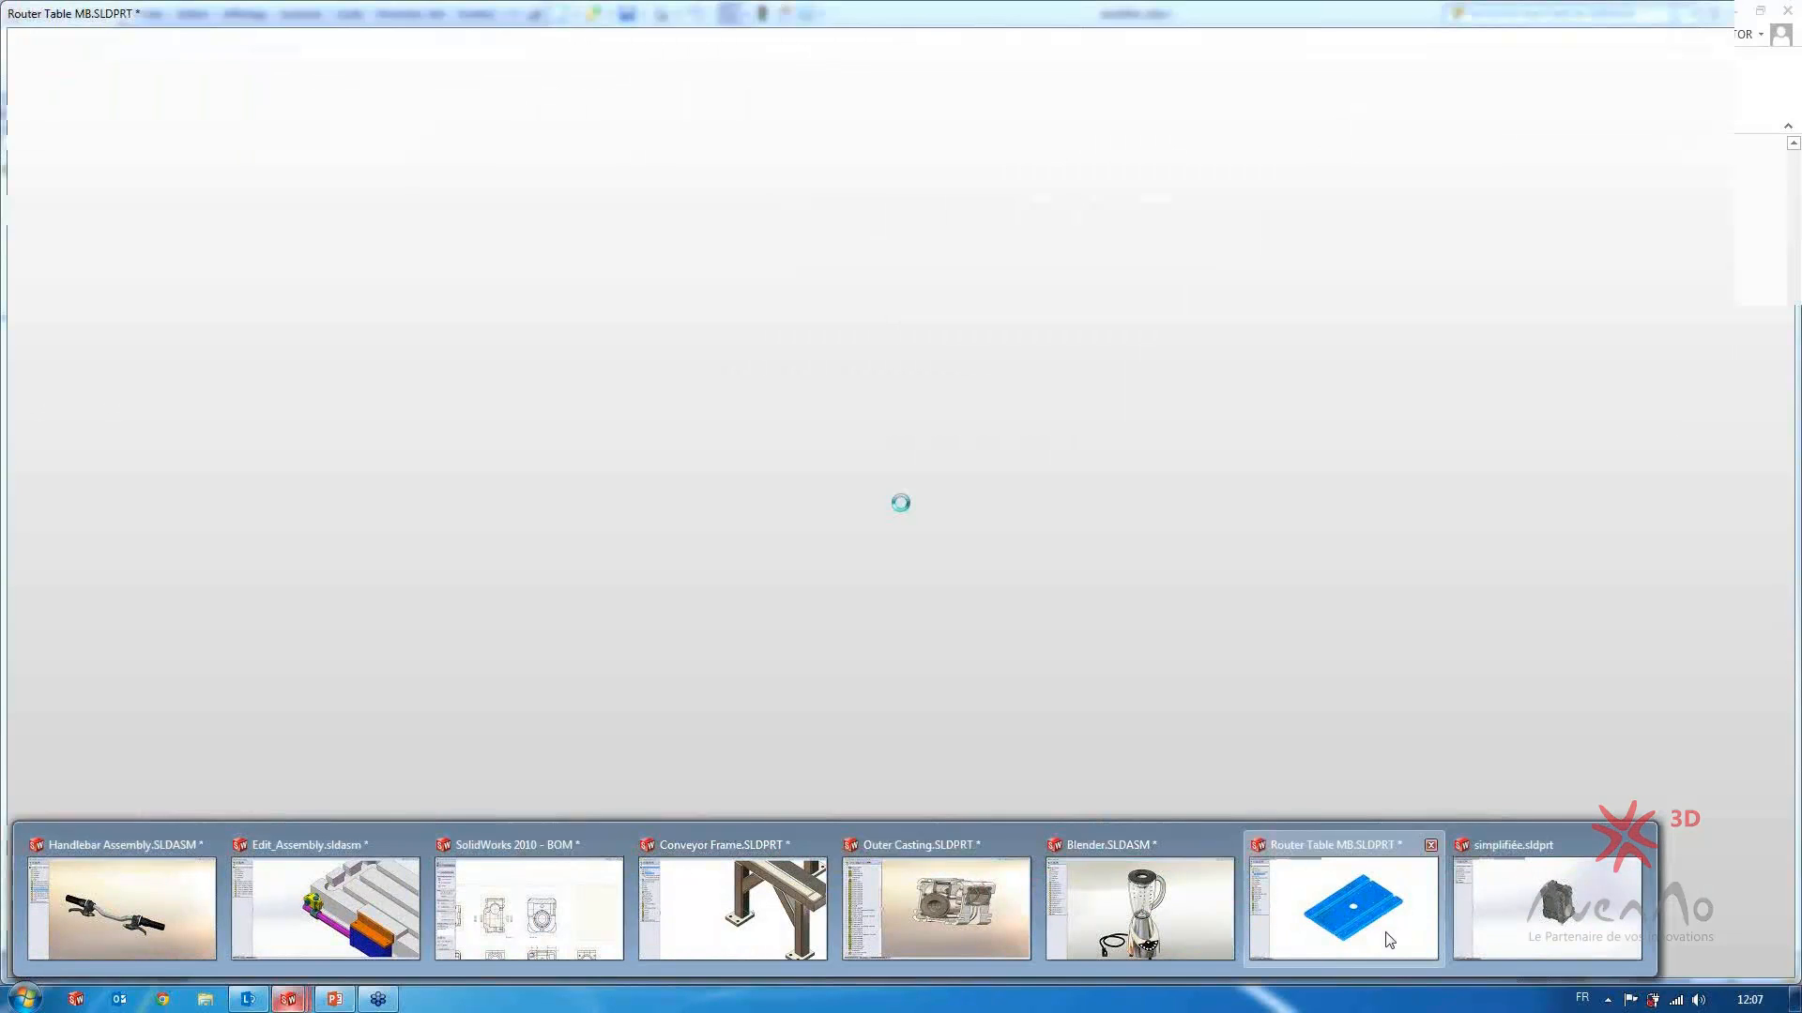
left_click(1388, 940)
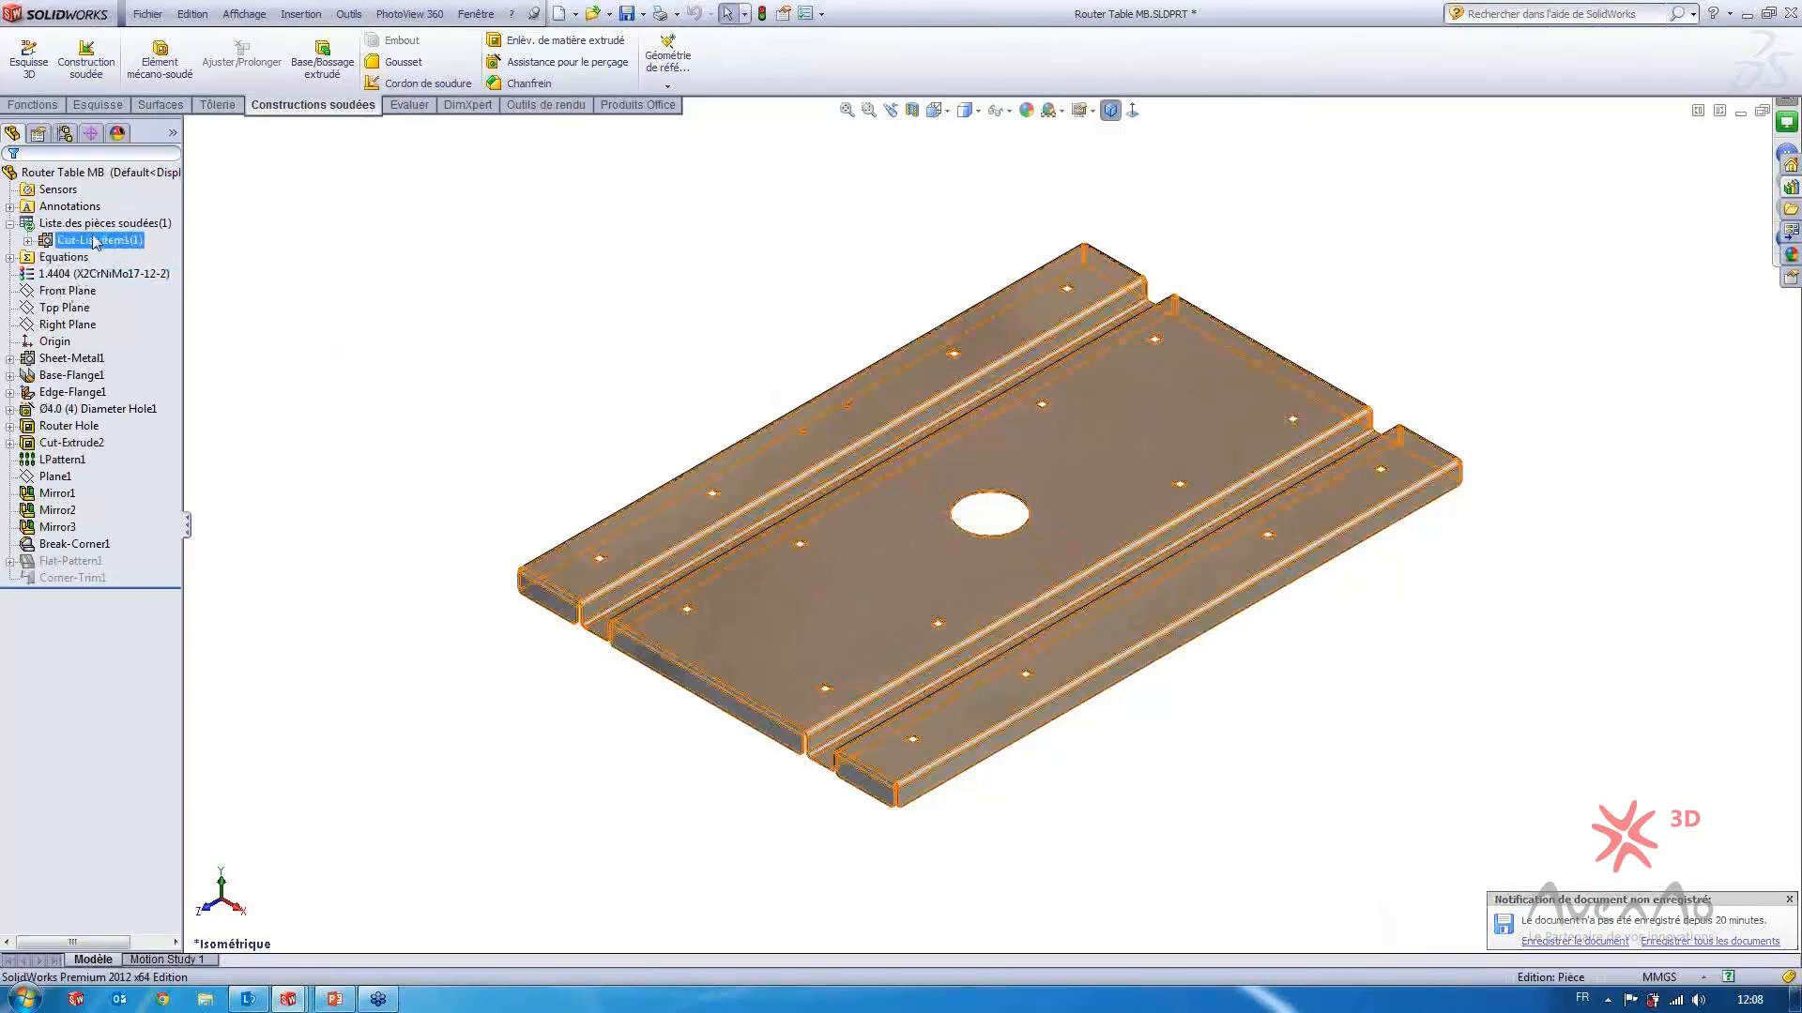
left_click(52, 256)
left_click(90, 242)
left_click(82, 225)
left_click(86, 240)
left_click(89, 257)
left_click(91, 244)
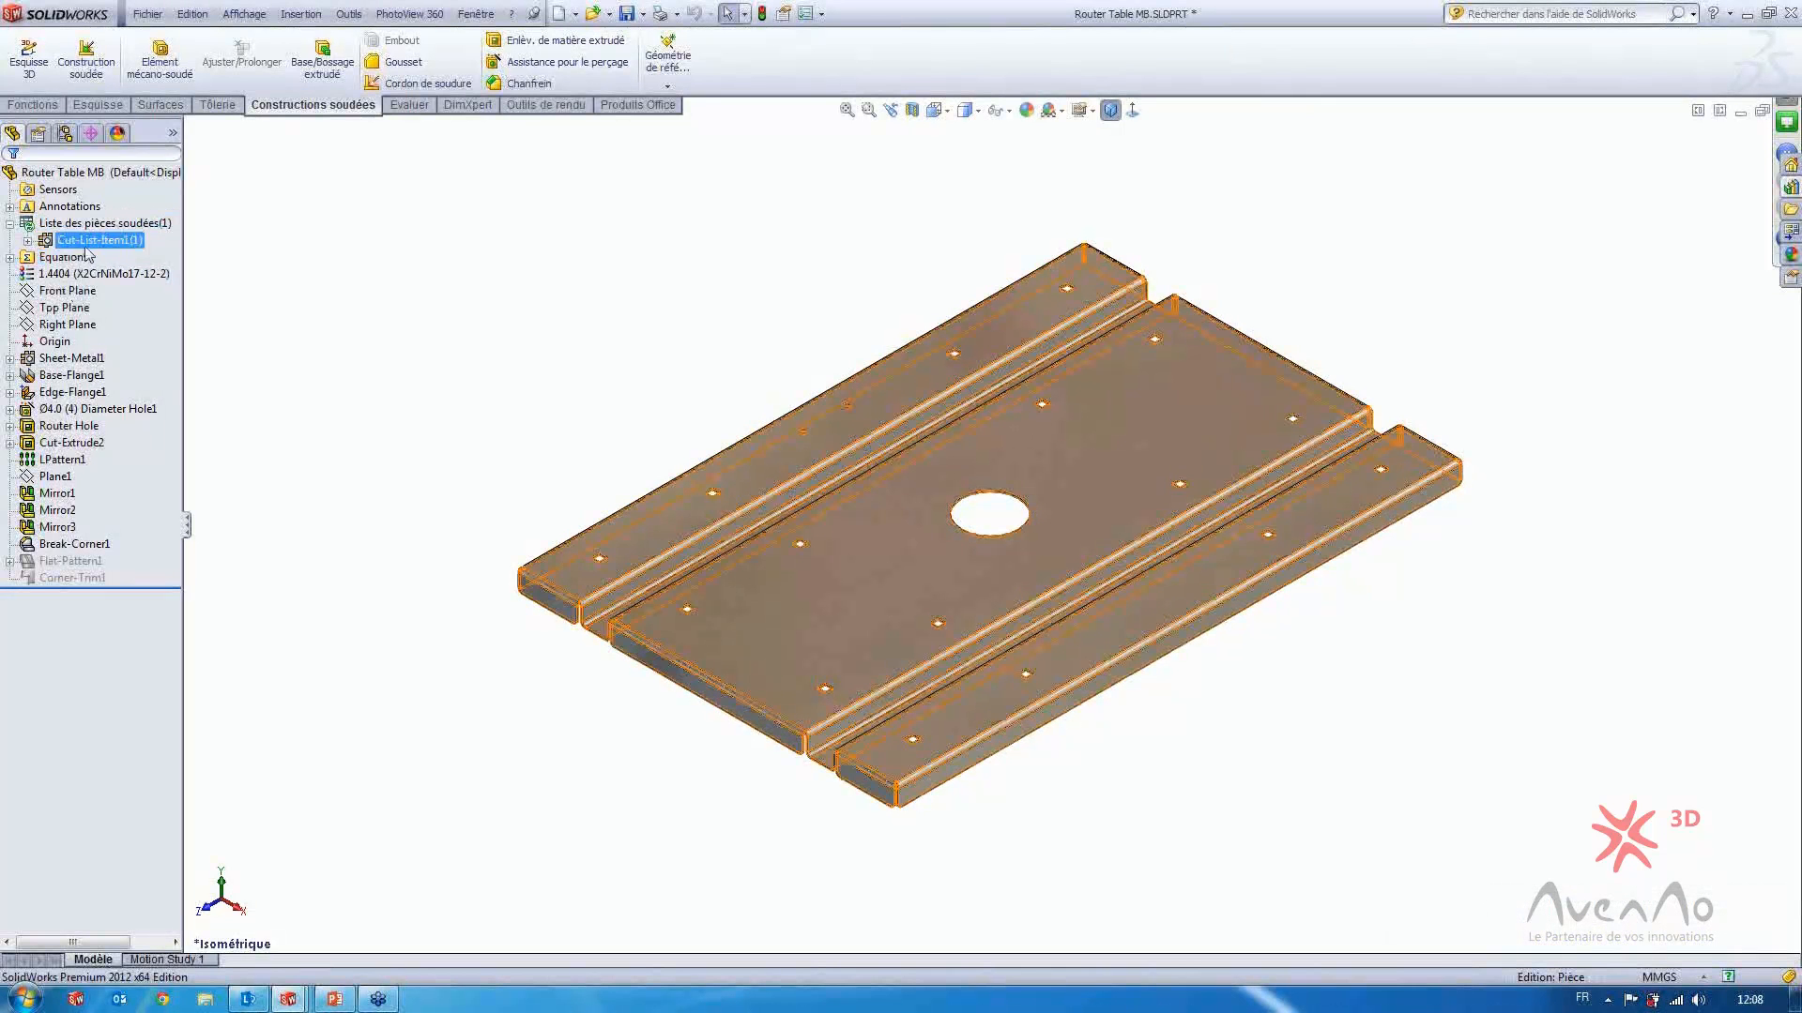
right_click(90, 246)
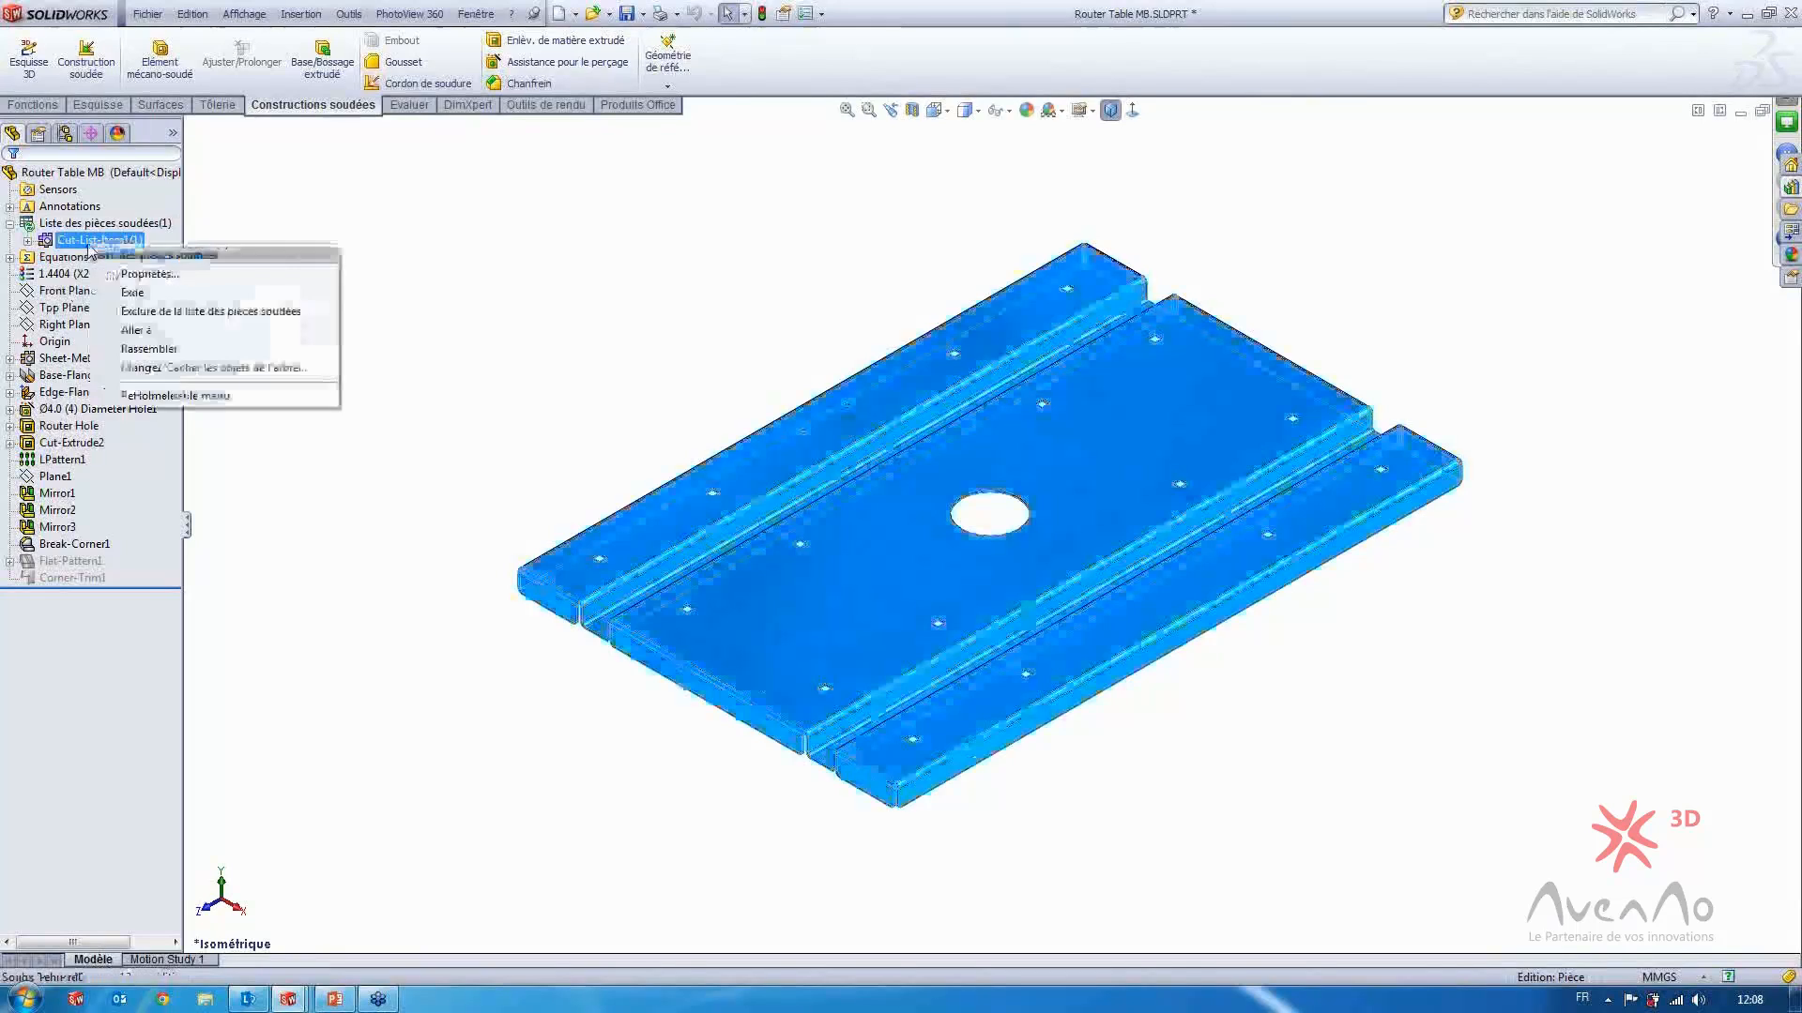
left_click(131, 274)
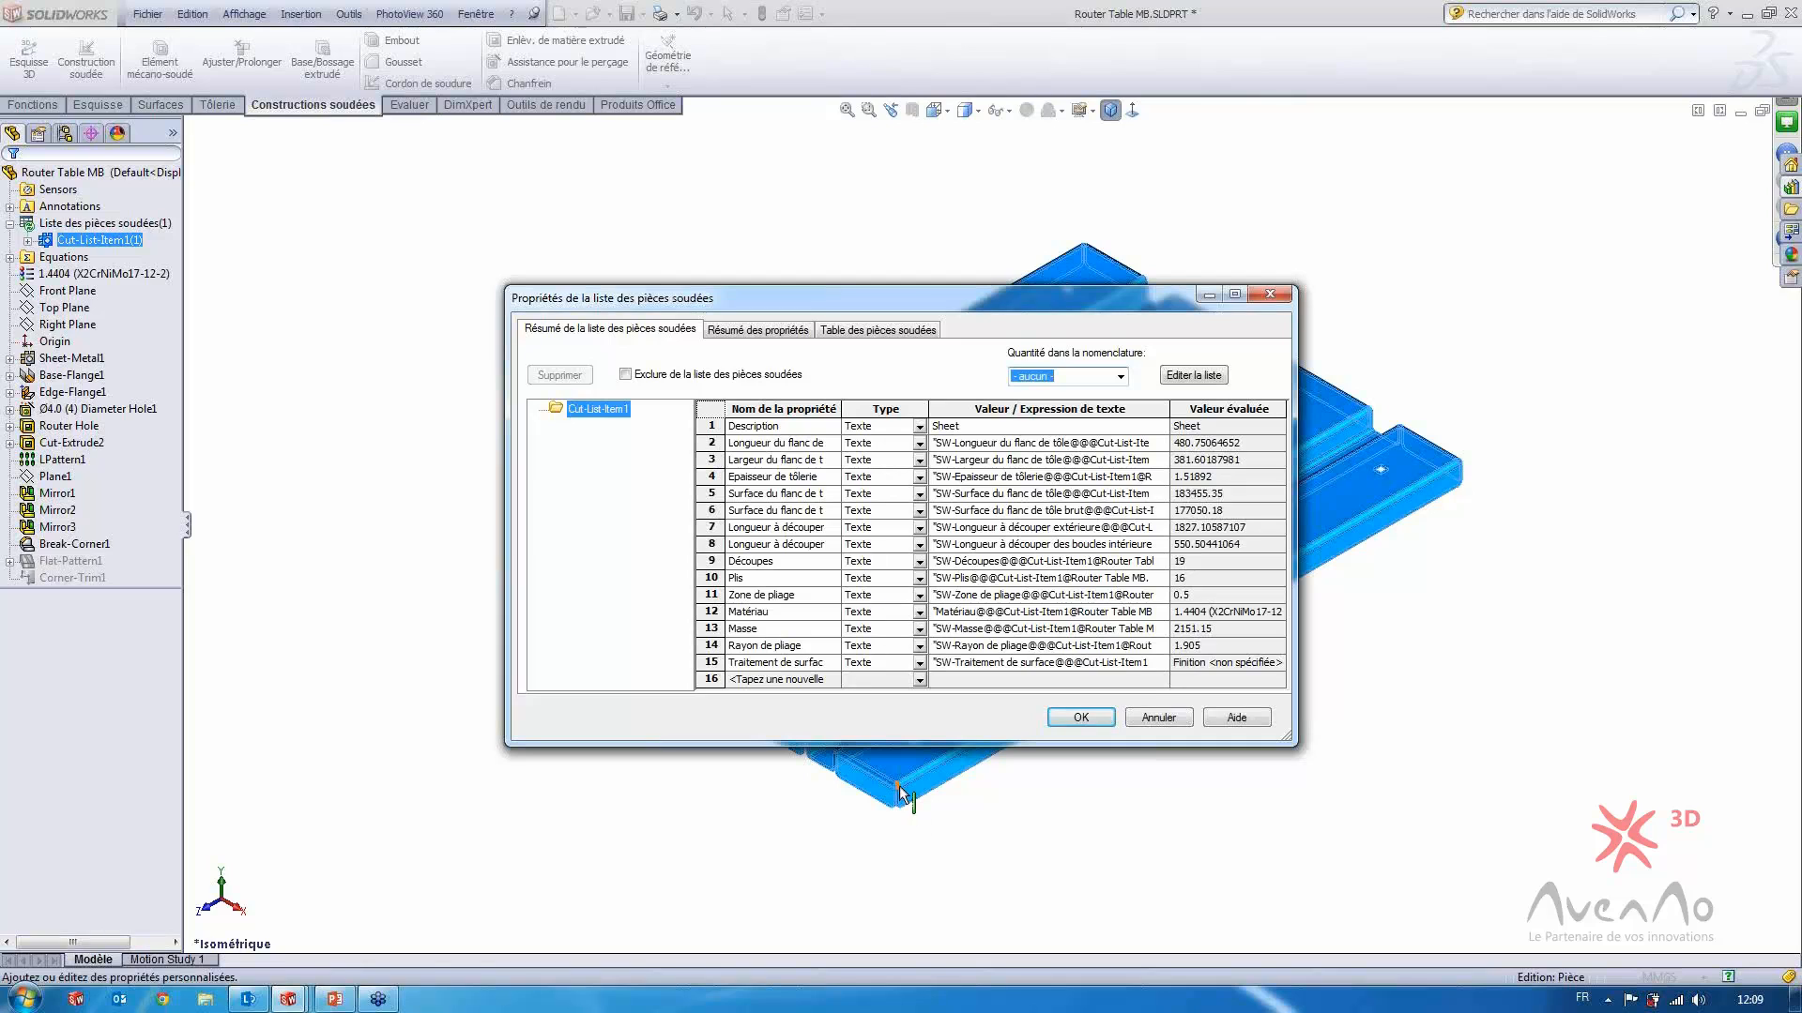
left_click(1160, 717)
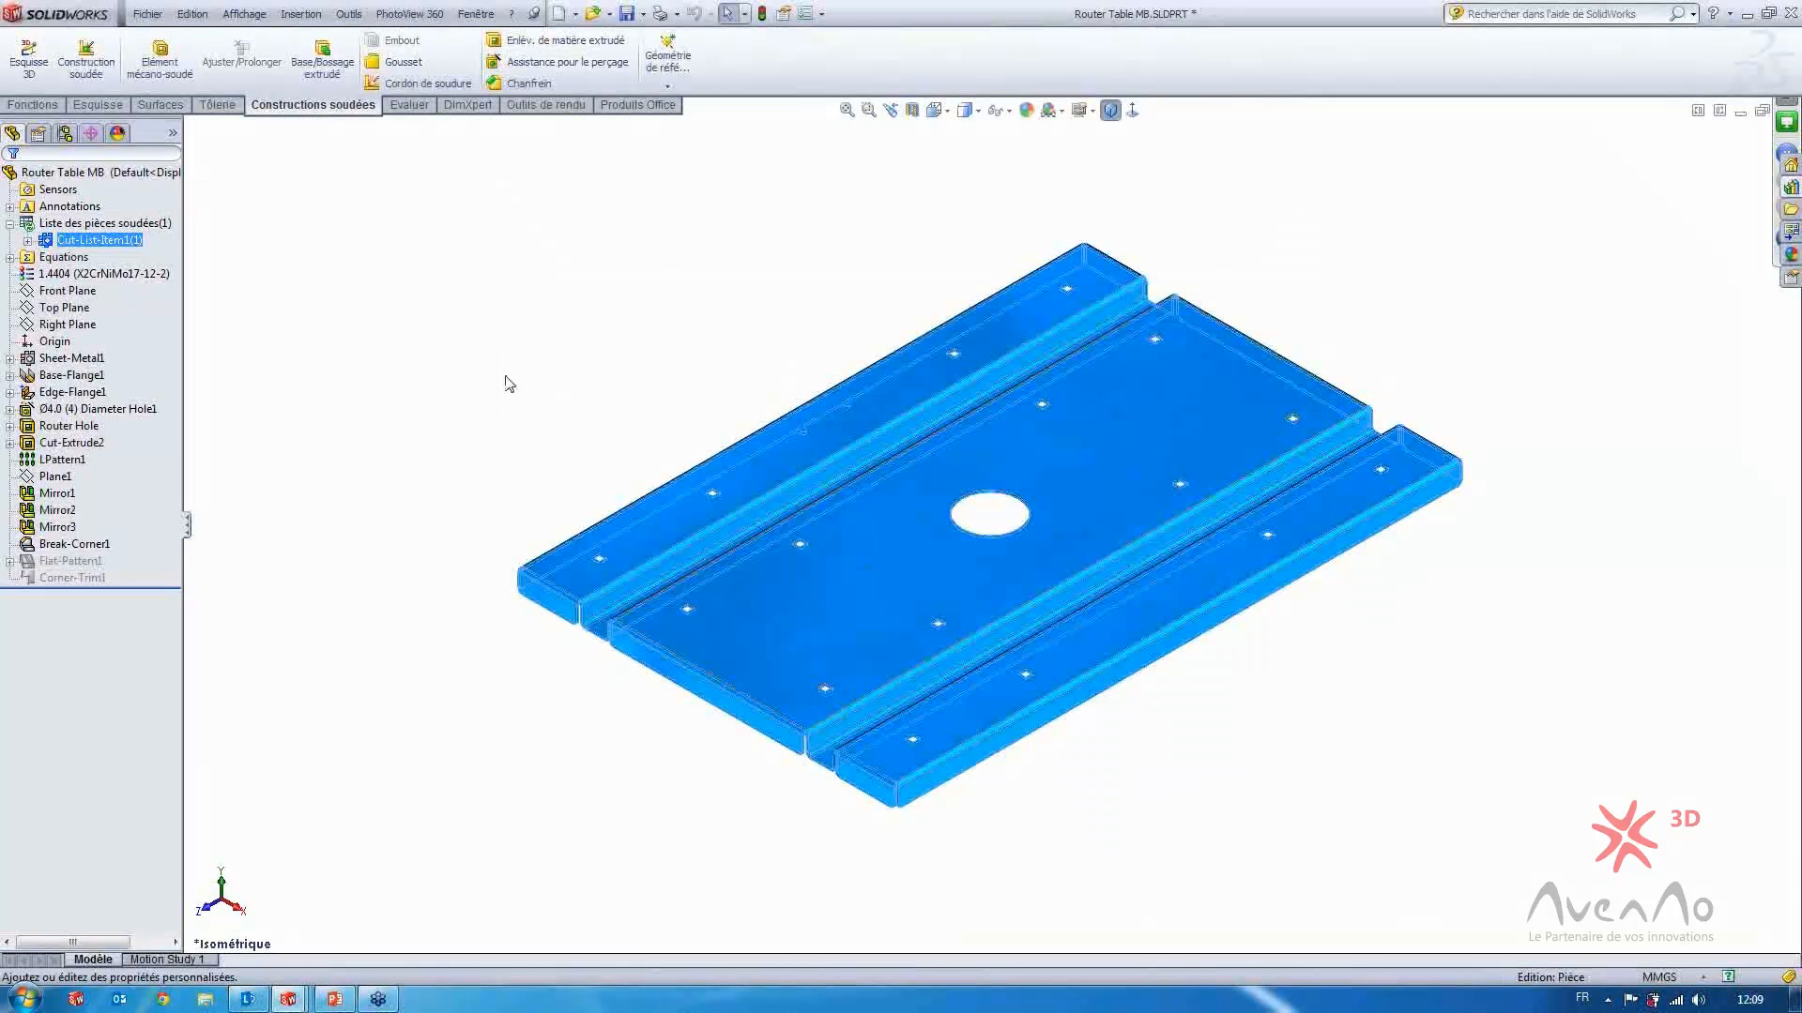
left_click(508, 384)
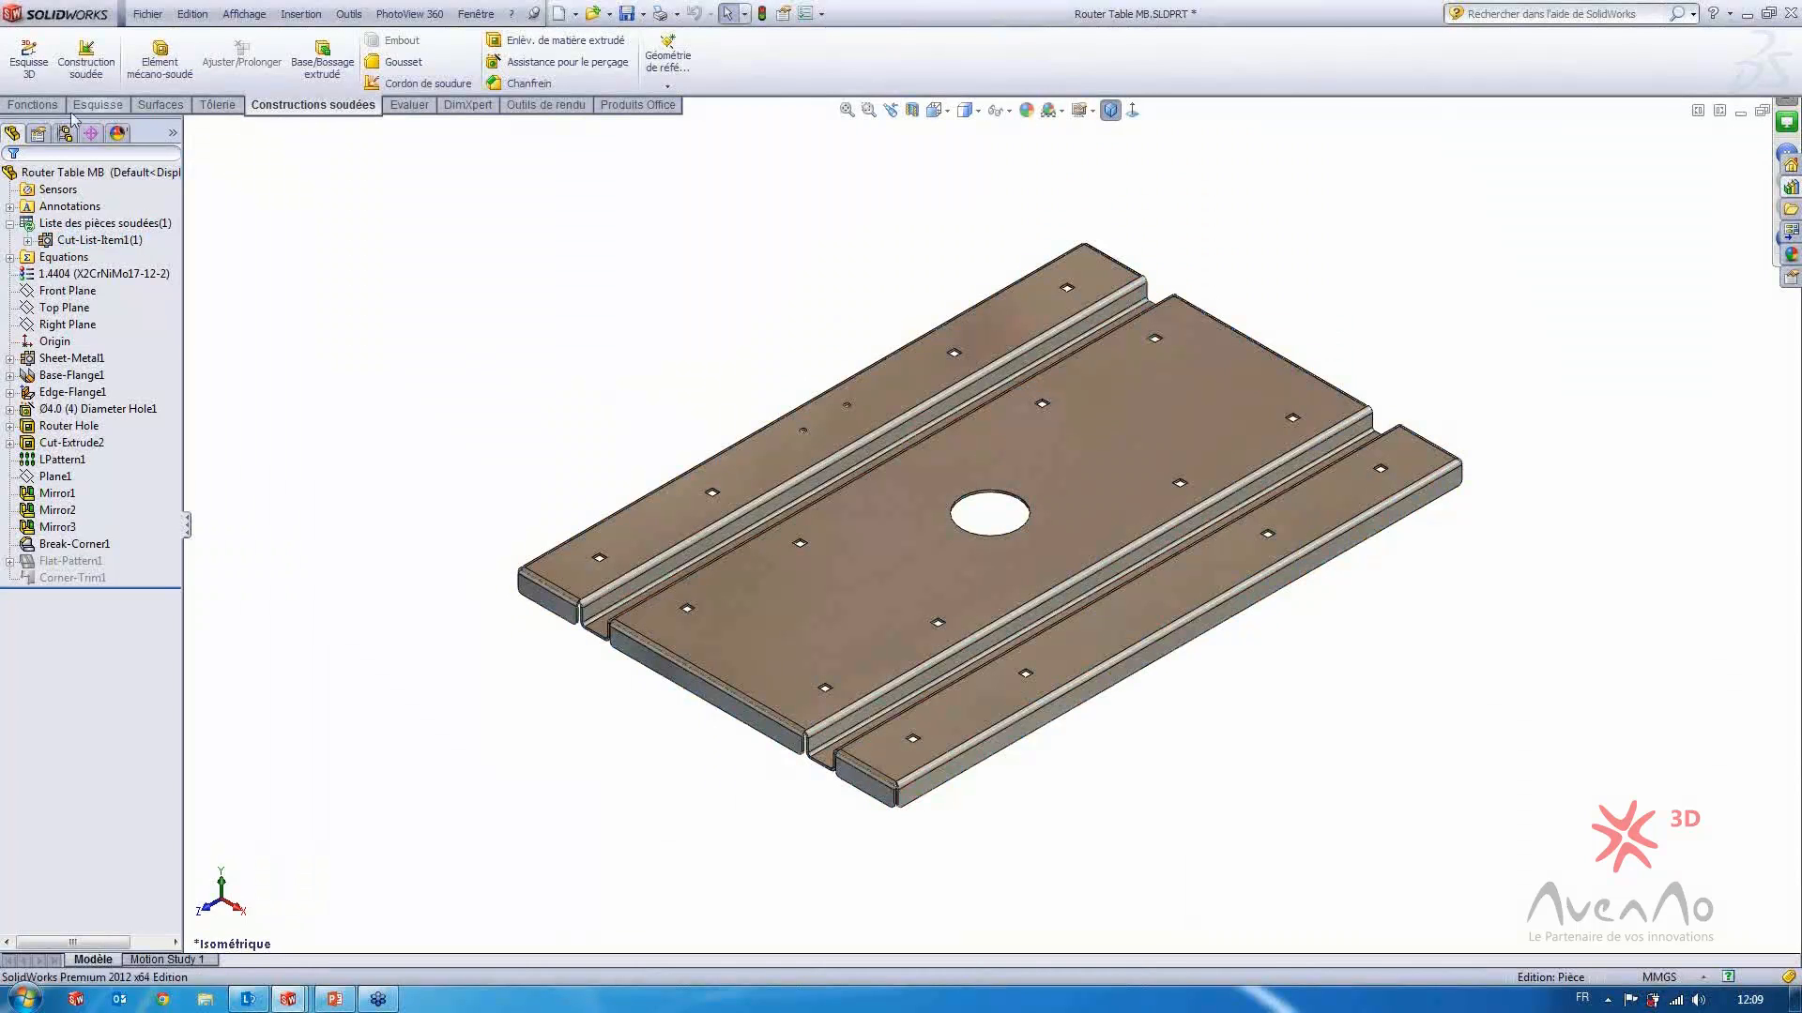
Show the sheet-metal commands, and switch to PowerPoint slide 10 on the SolidWorks 2011 assembly novelties
left_click(225, 106)
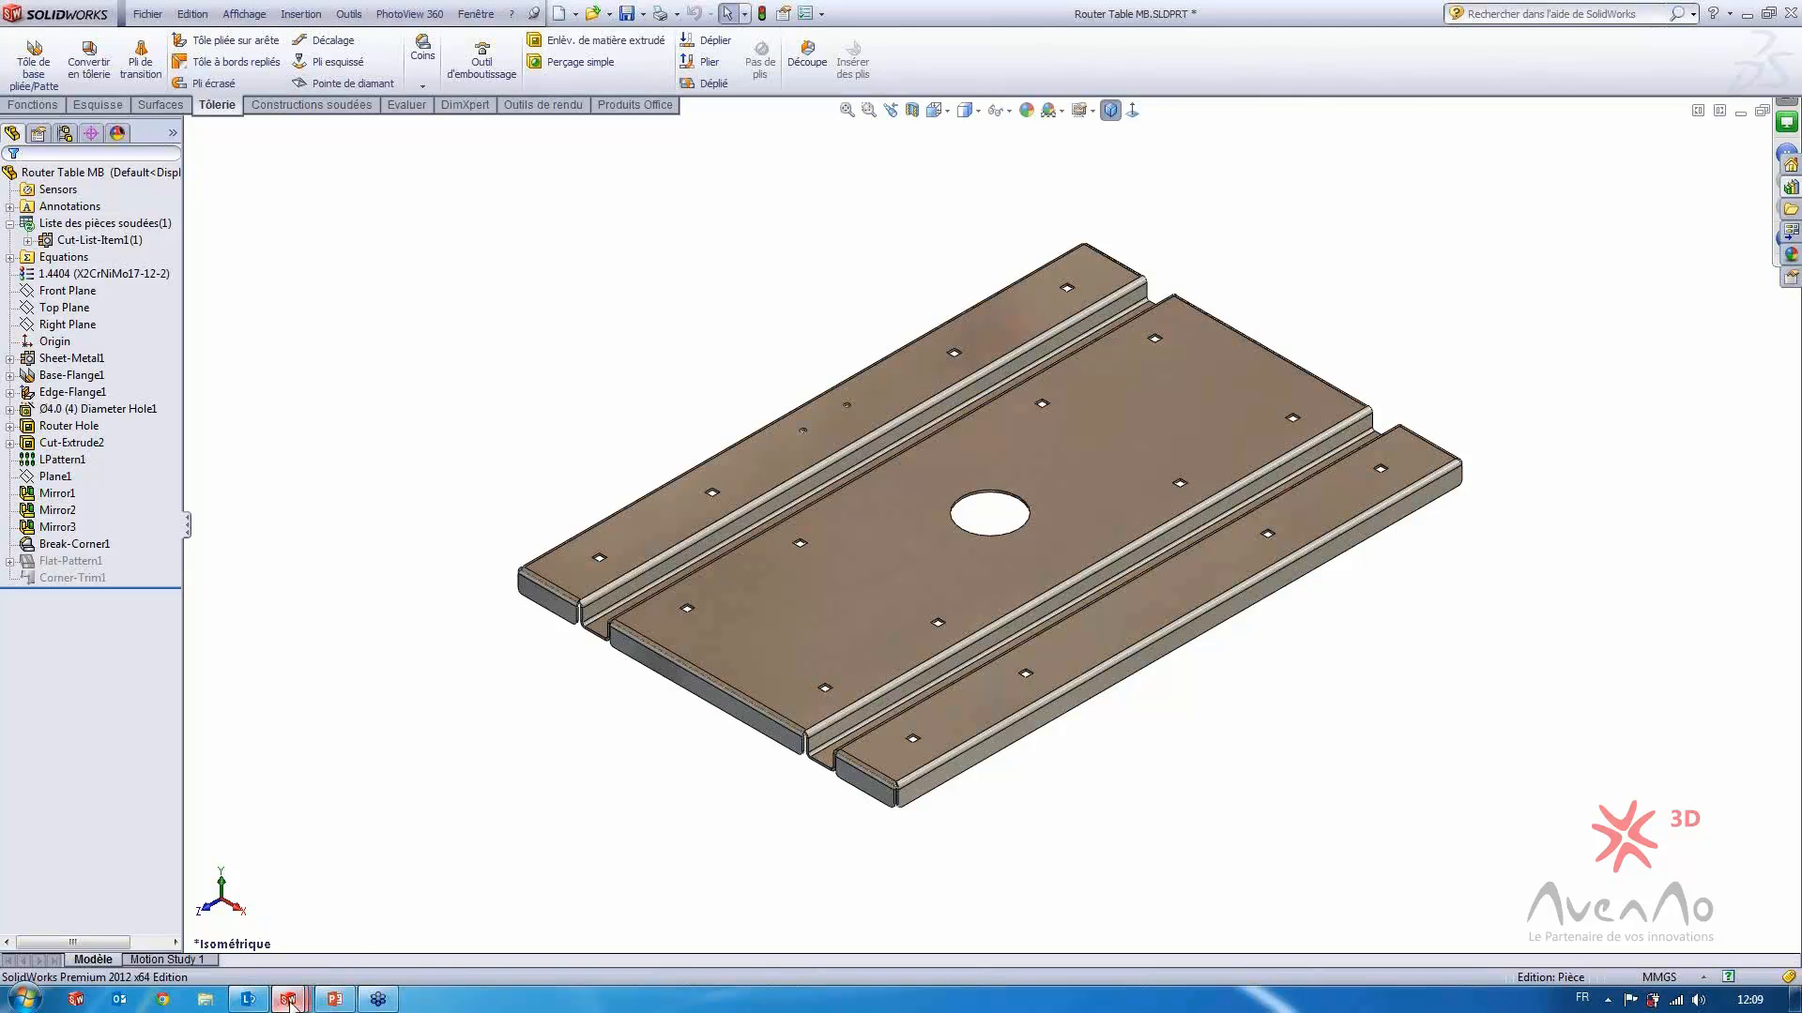
left_click(335, 1000)
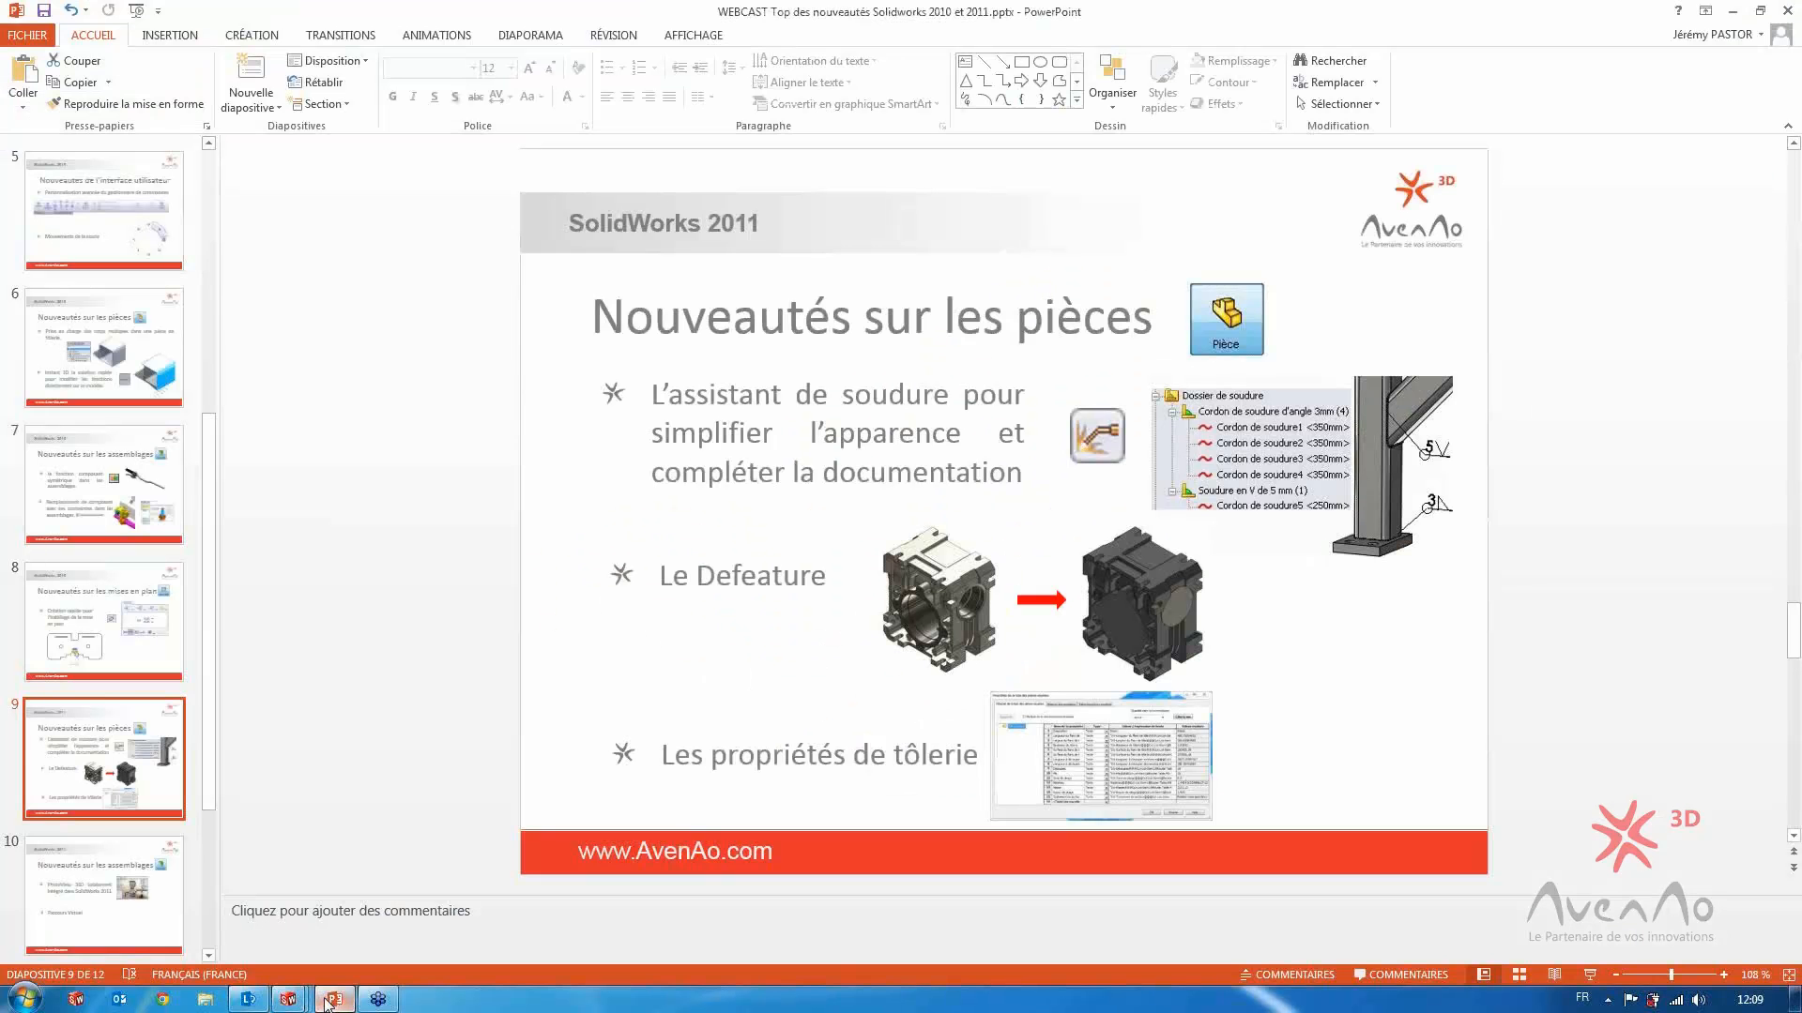
left_click(154, 880)
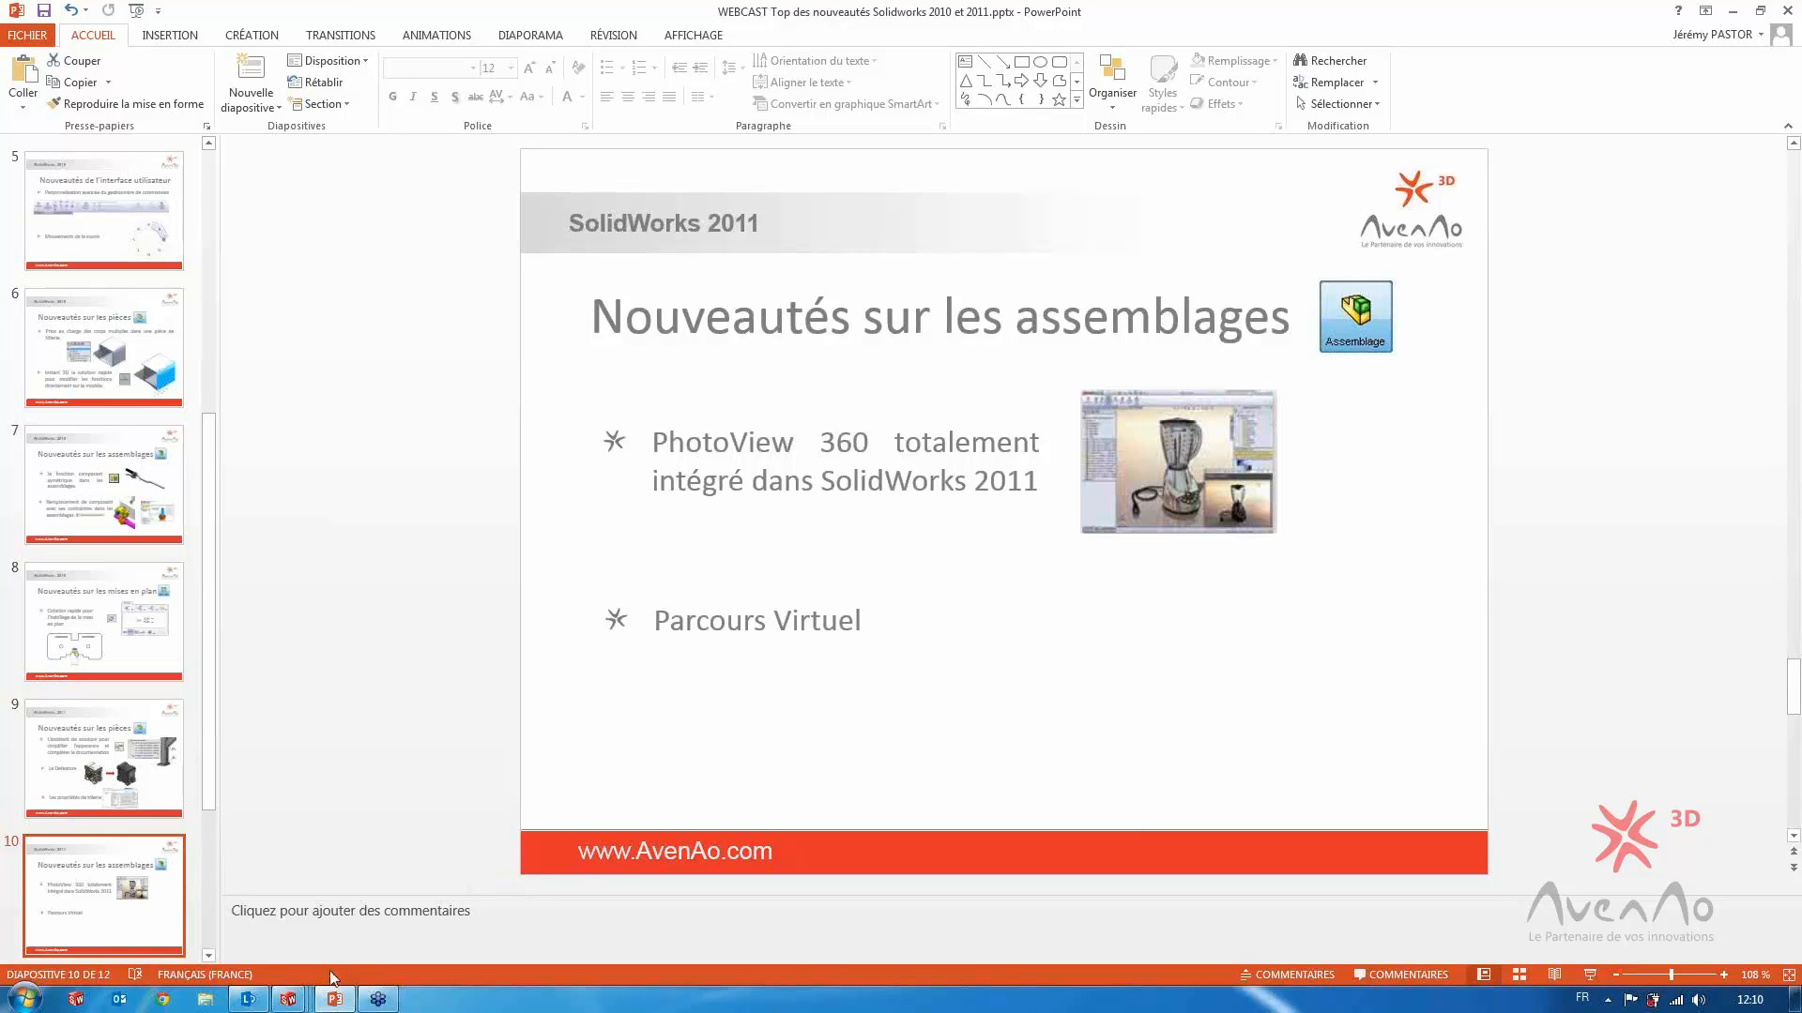
Switch to the Blender assembly in SolidWorks, show the render tools, and display the integrated PhotoView 360 preview
mouse_move(291, 1000)
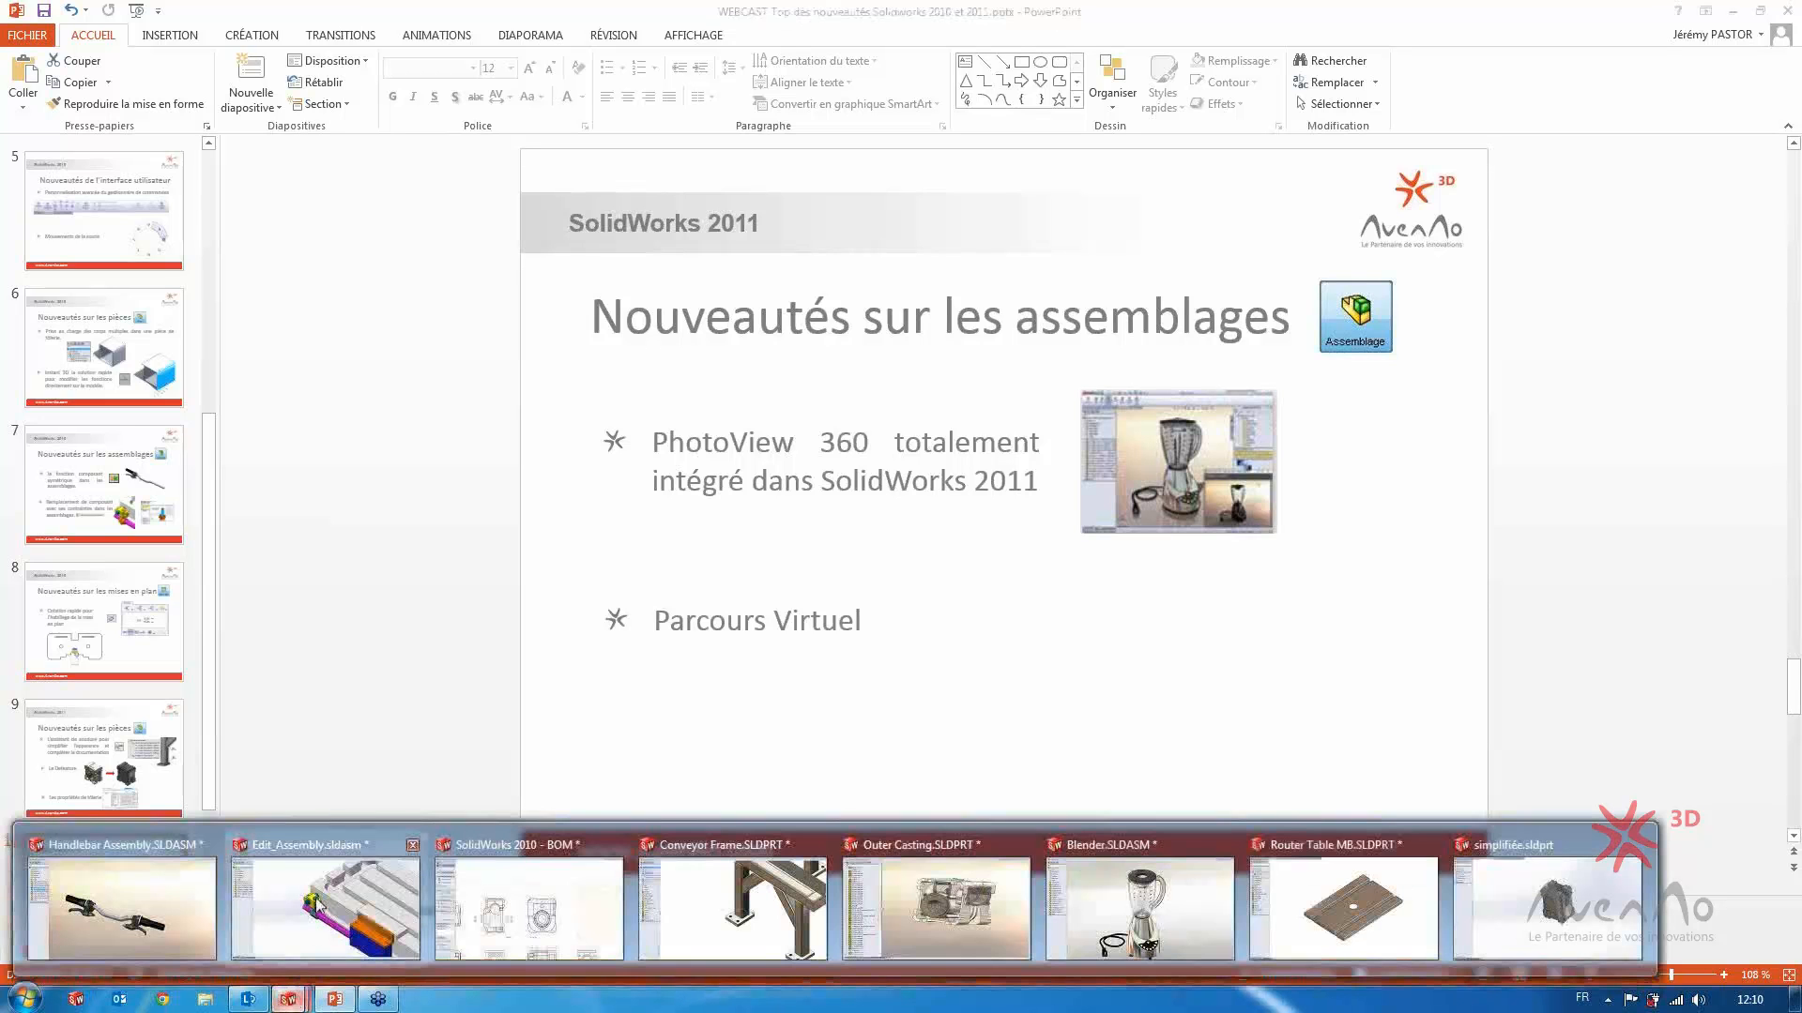
mouse_move(319, 902)
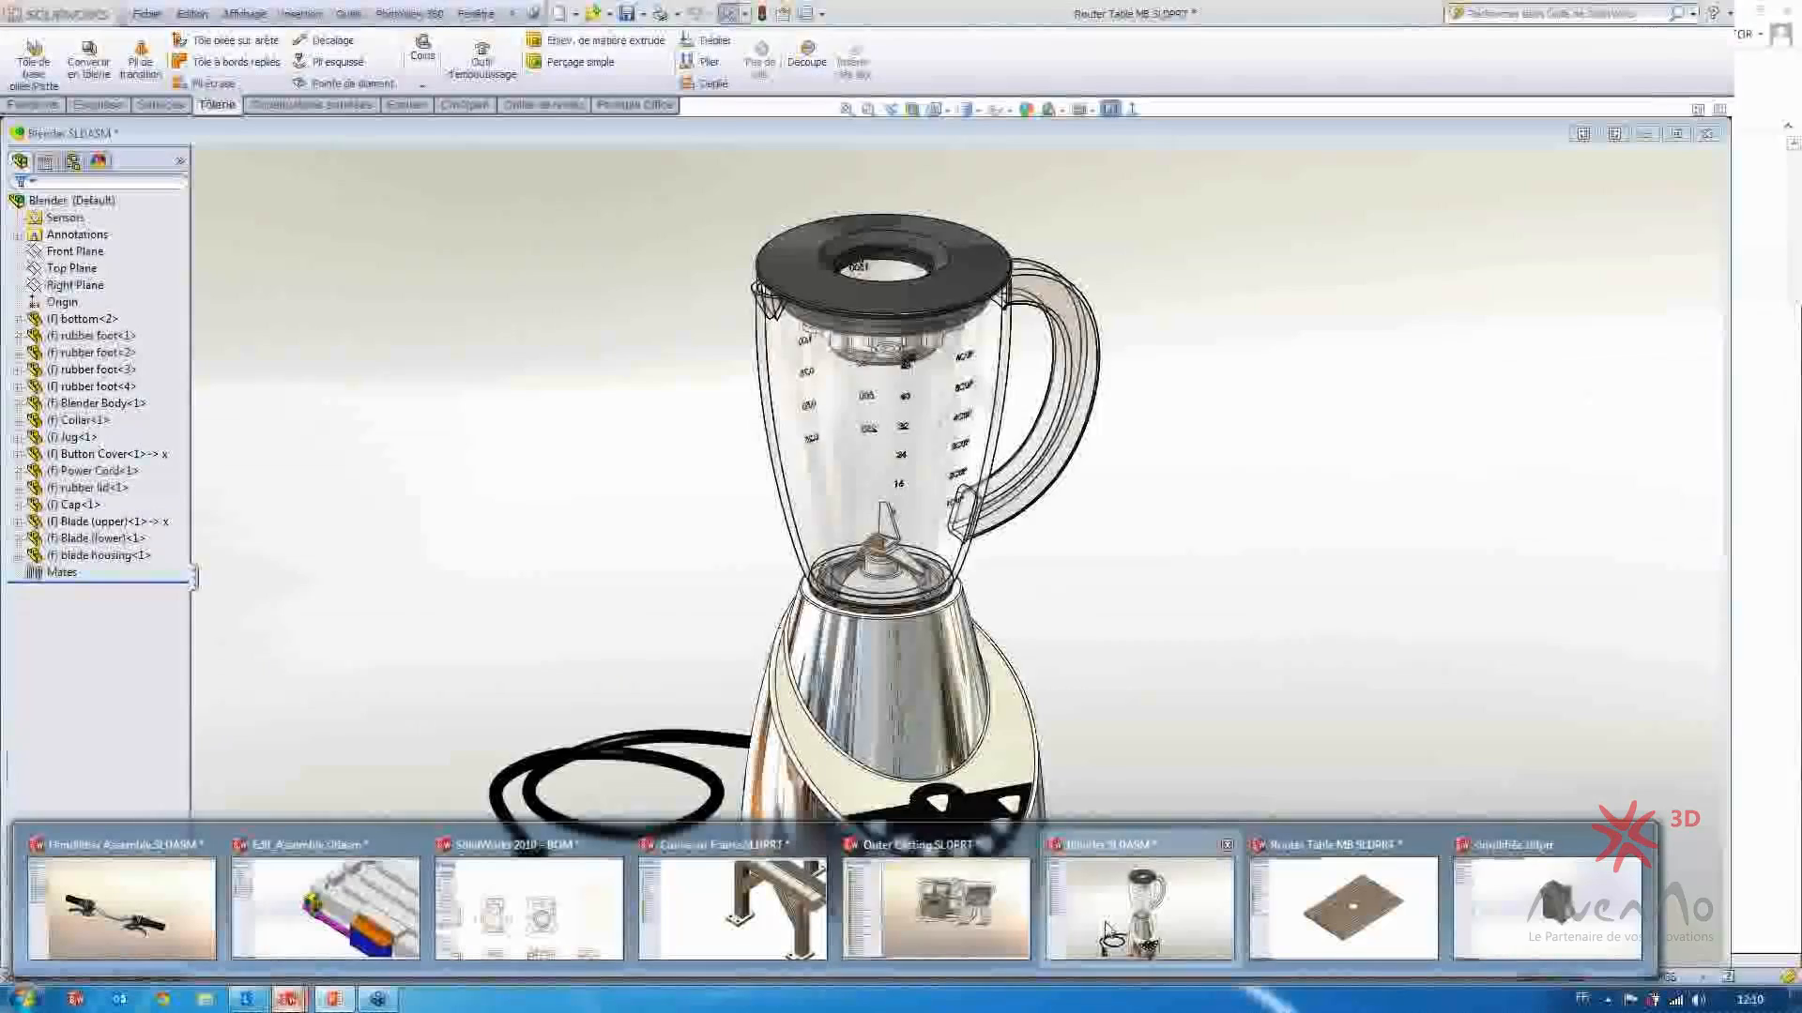
left_click(1098, 921)
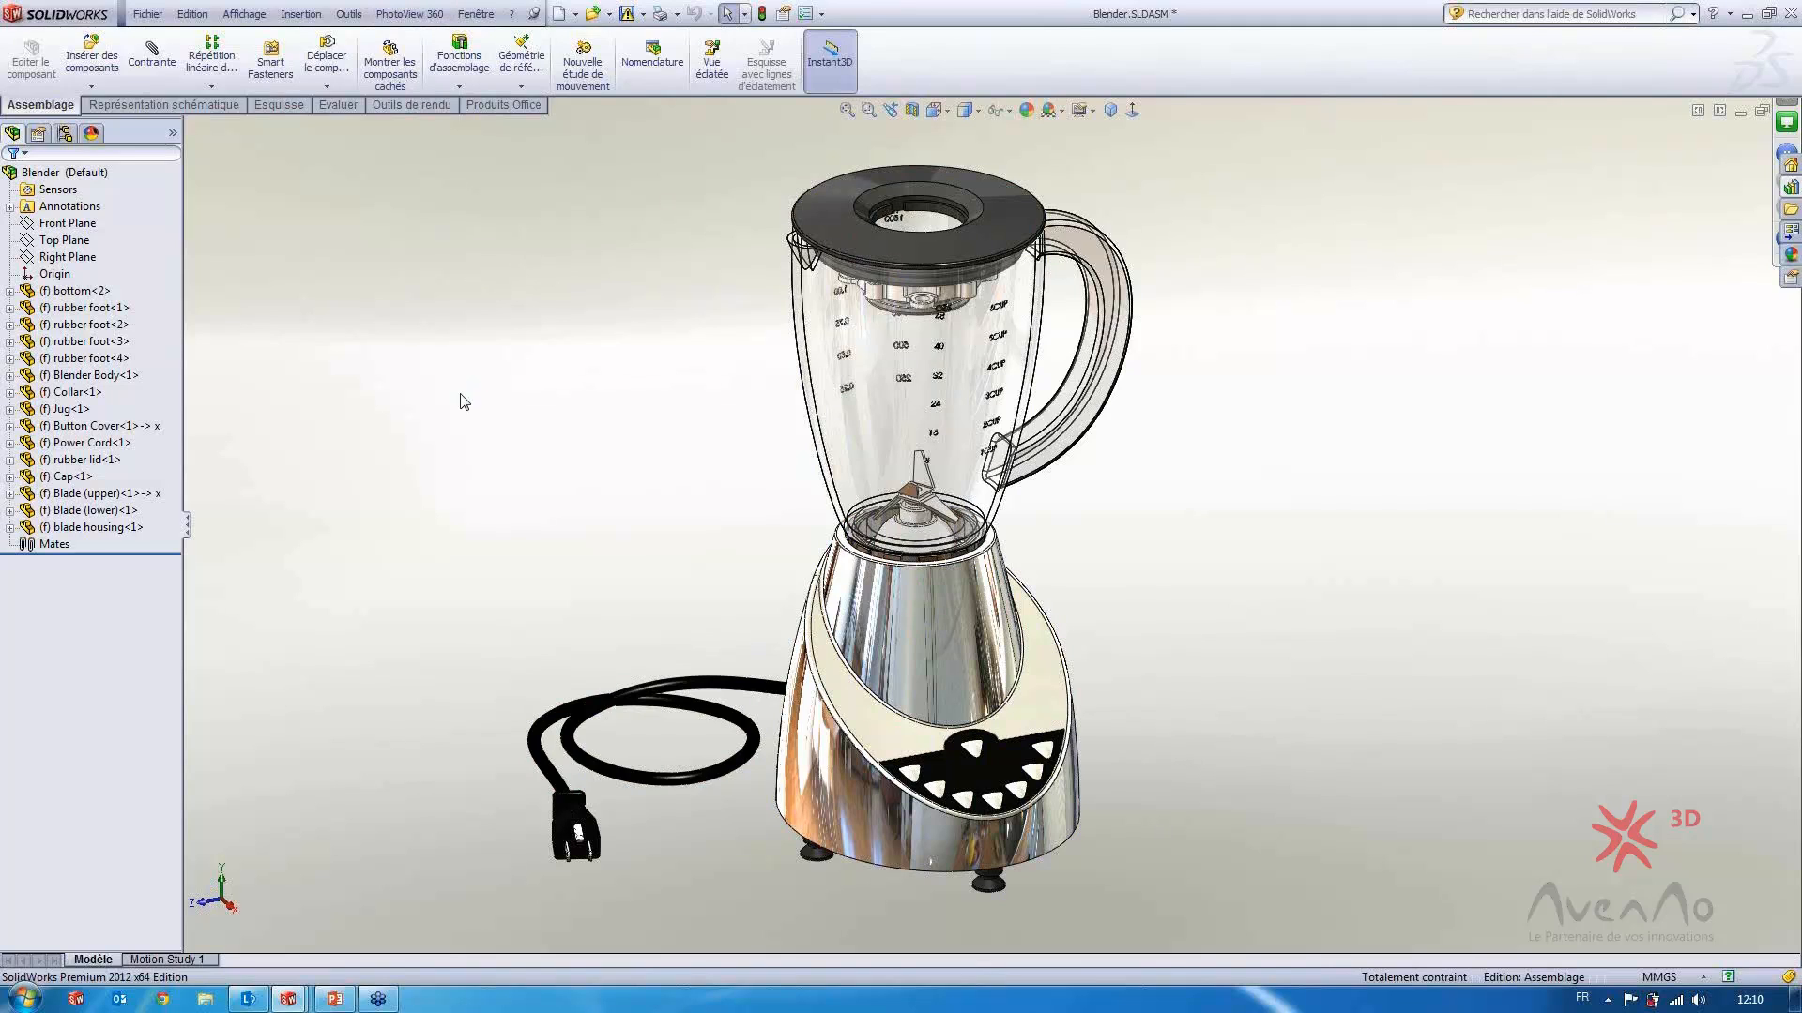
left_click(399, 111)
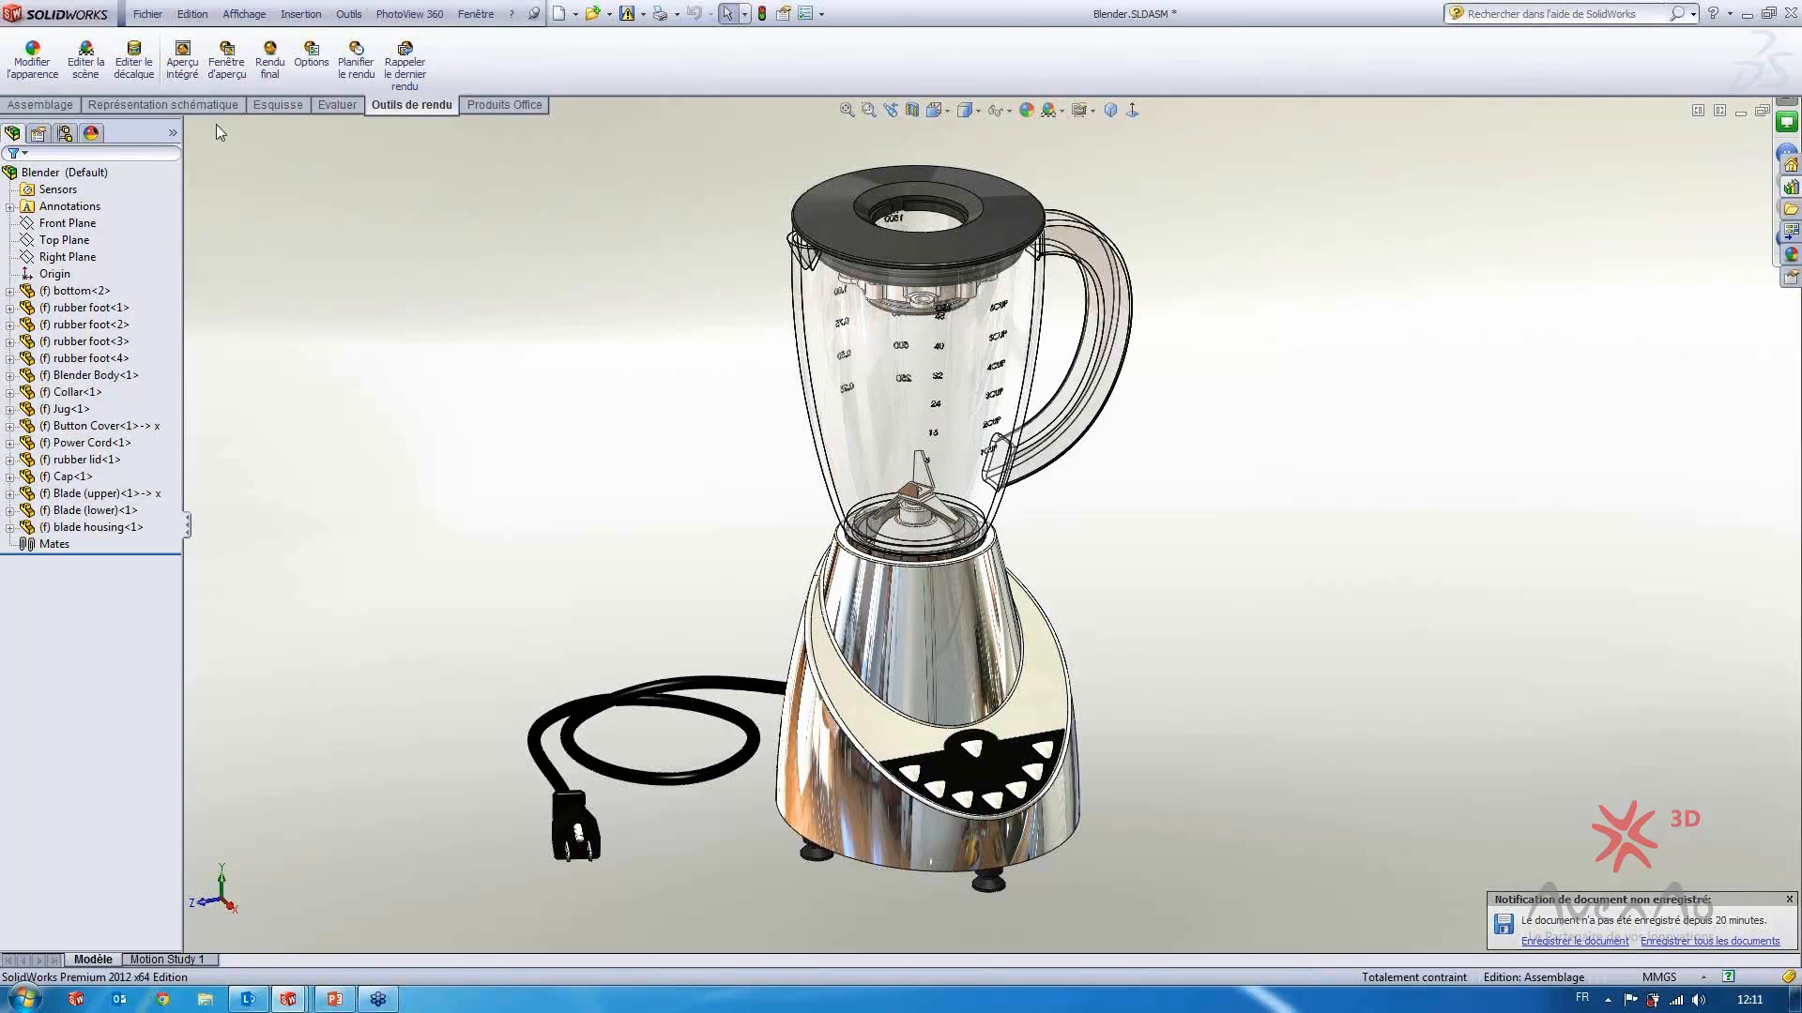
left_click(184, 67)
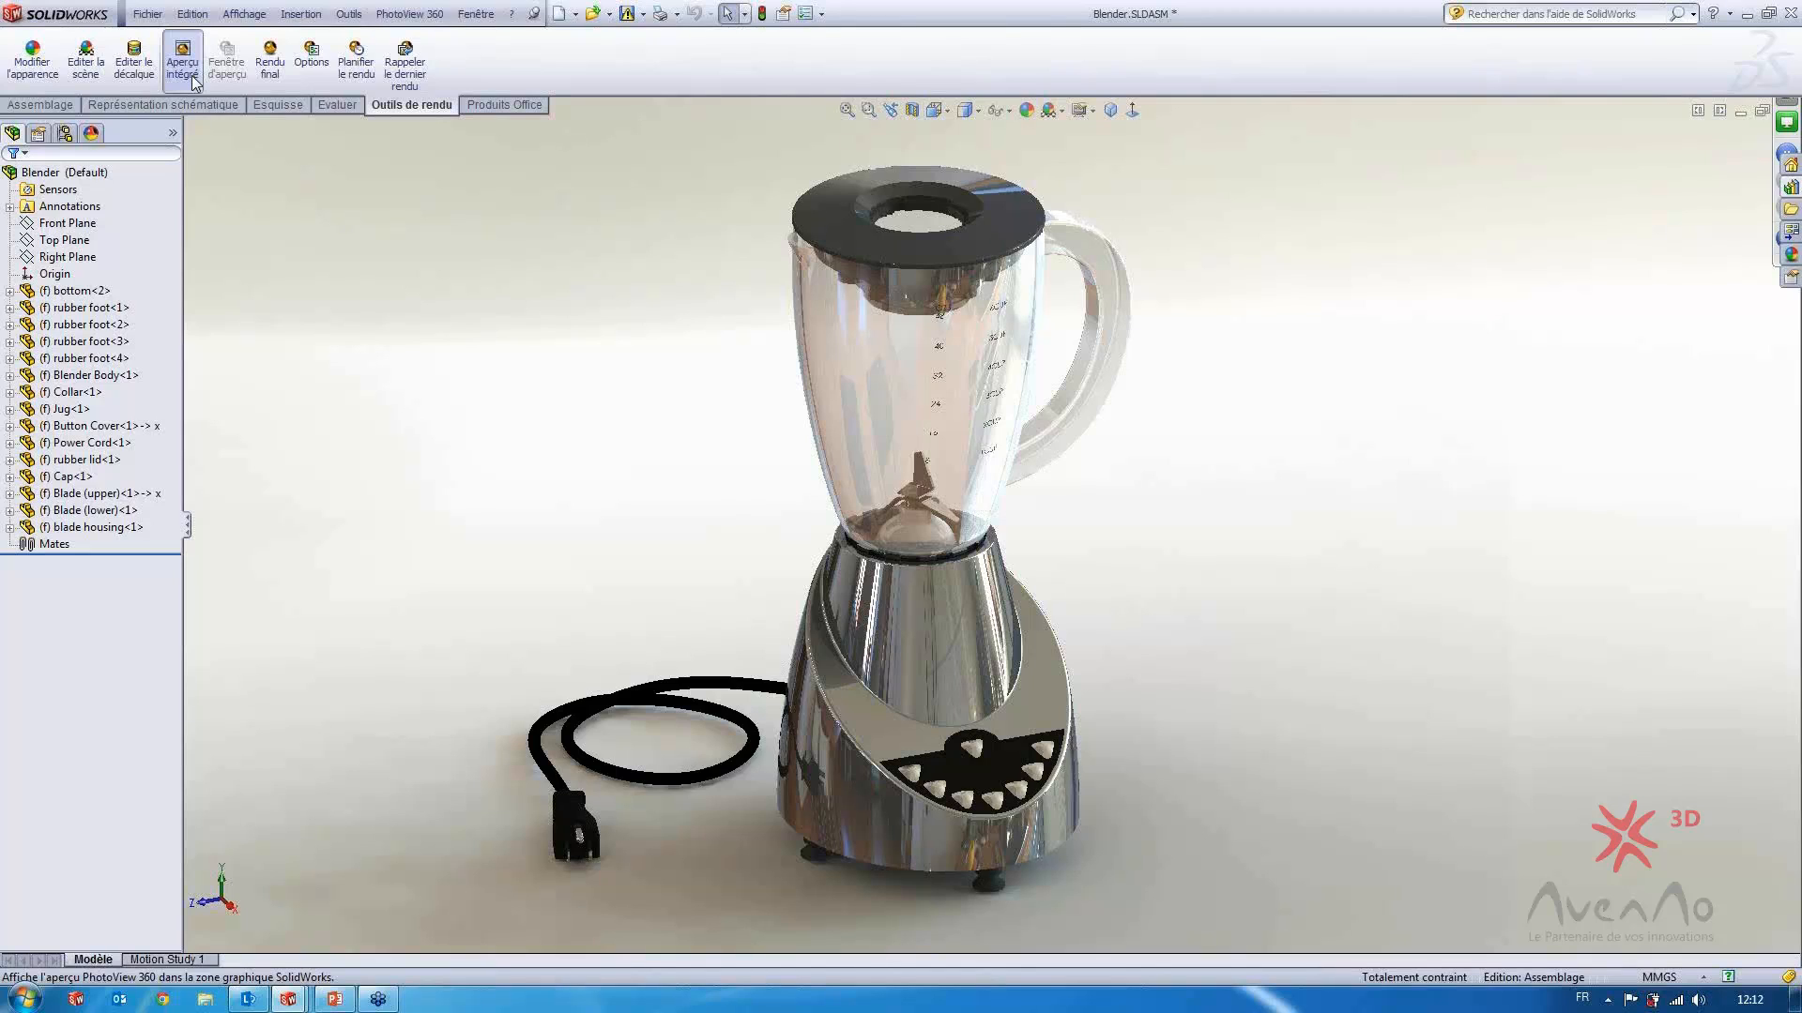
left_click(193, 77)
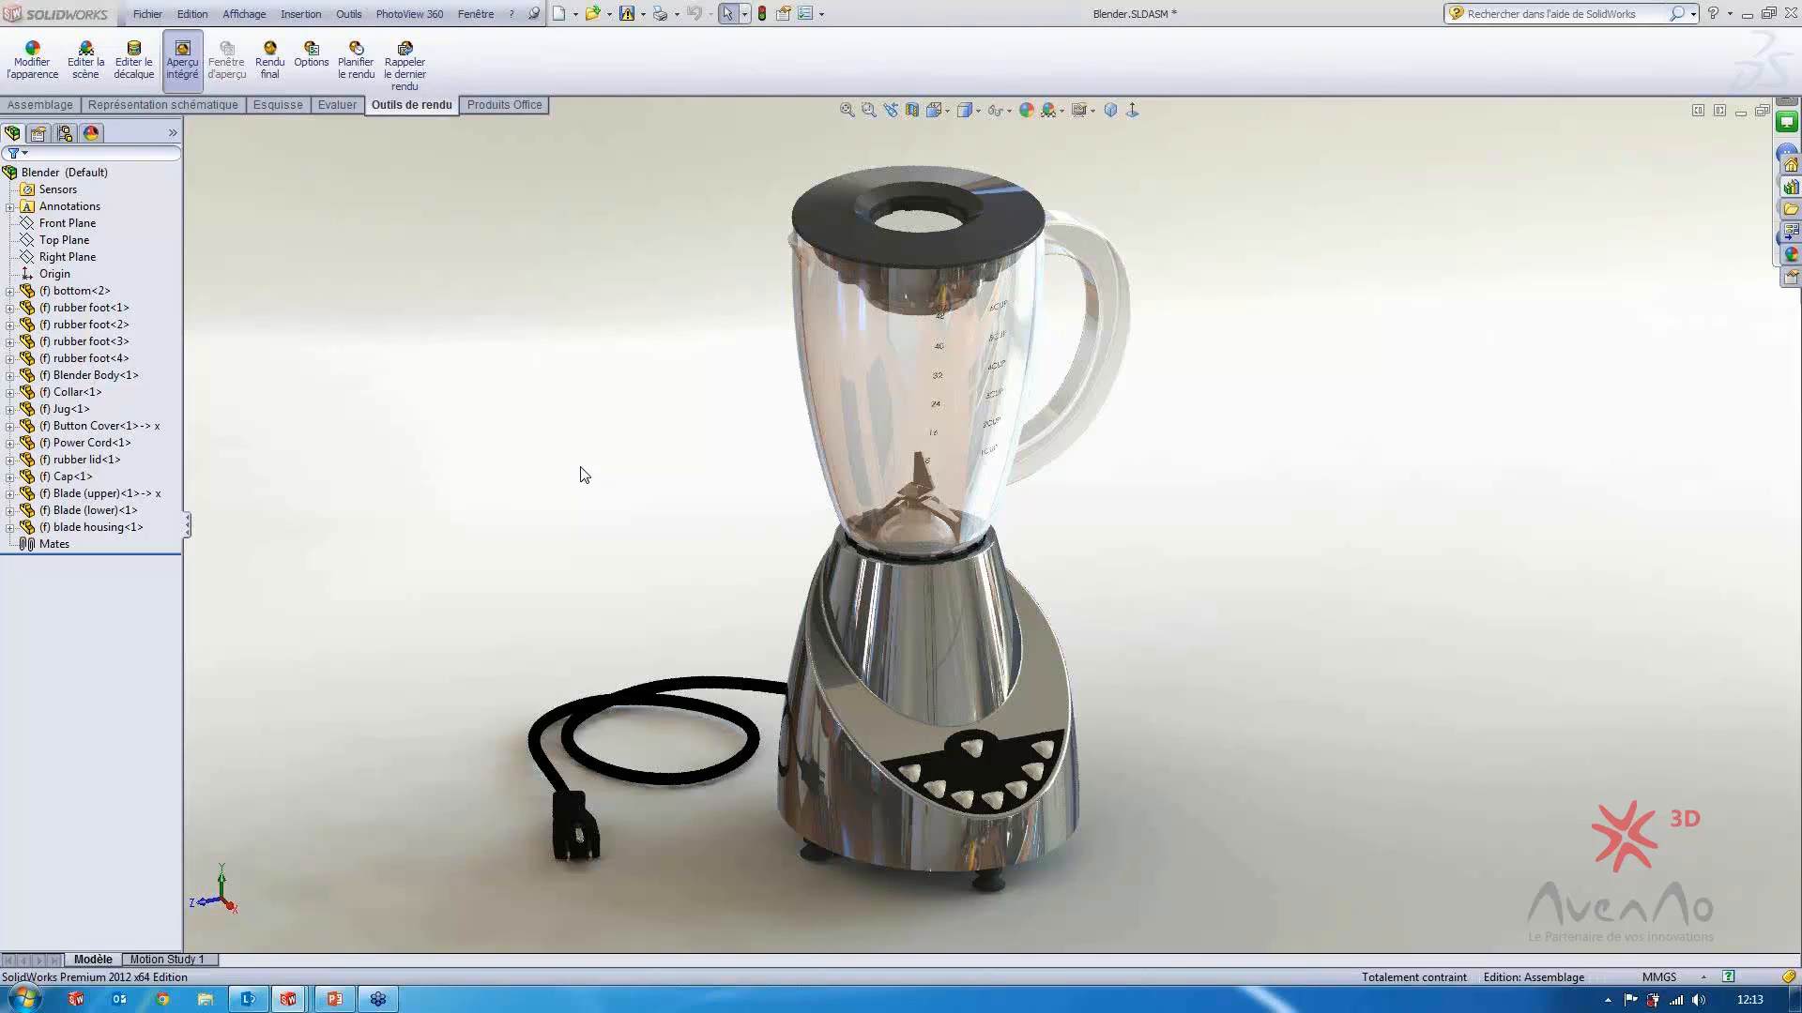
Show the PowerPoint slide on assembly novelties, return to the Blender assembly in SolidWorks, and turn off the integrated preview
left_click(329, 1002)
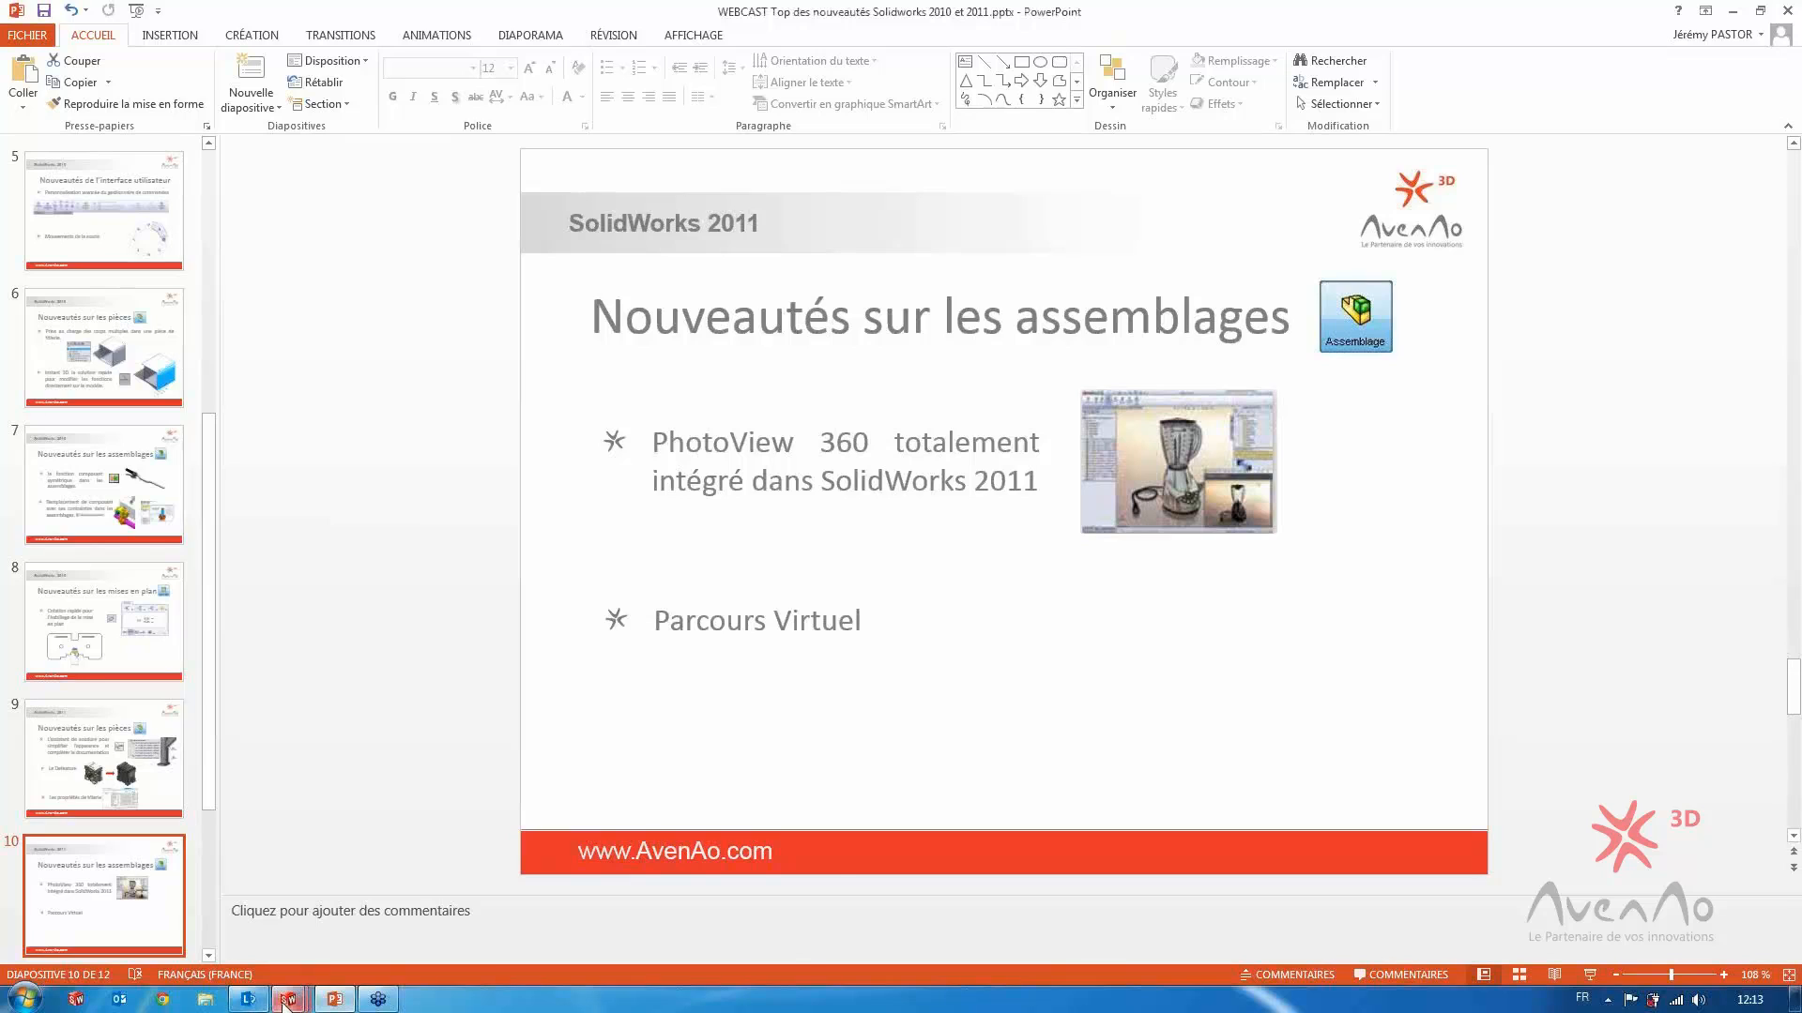
mouse_move(288, 1000)
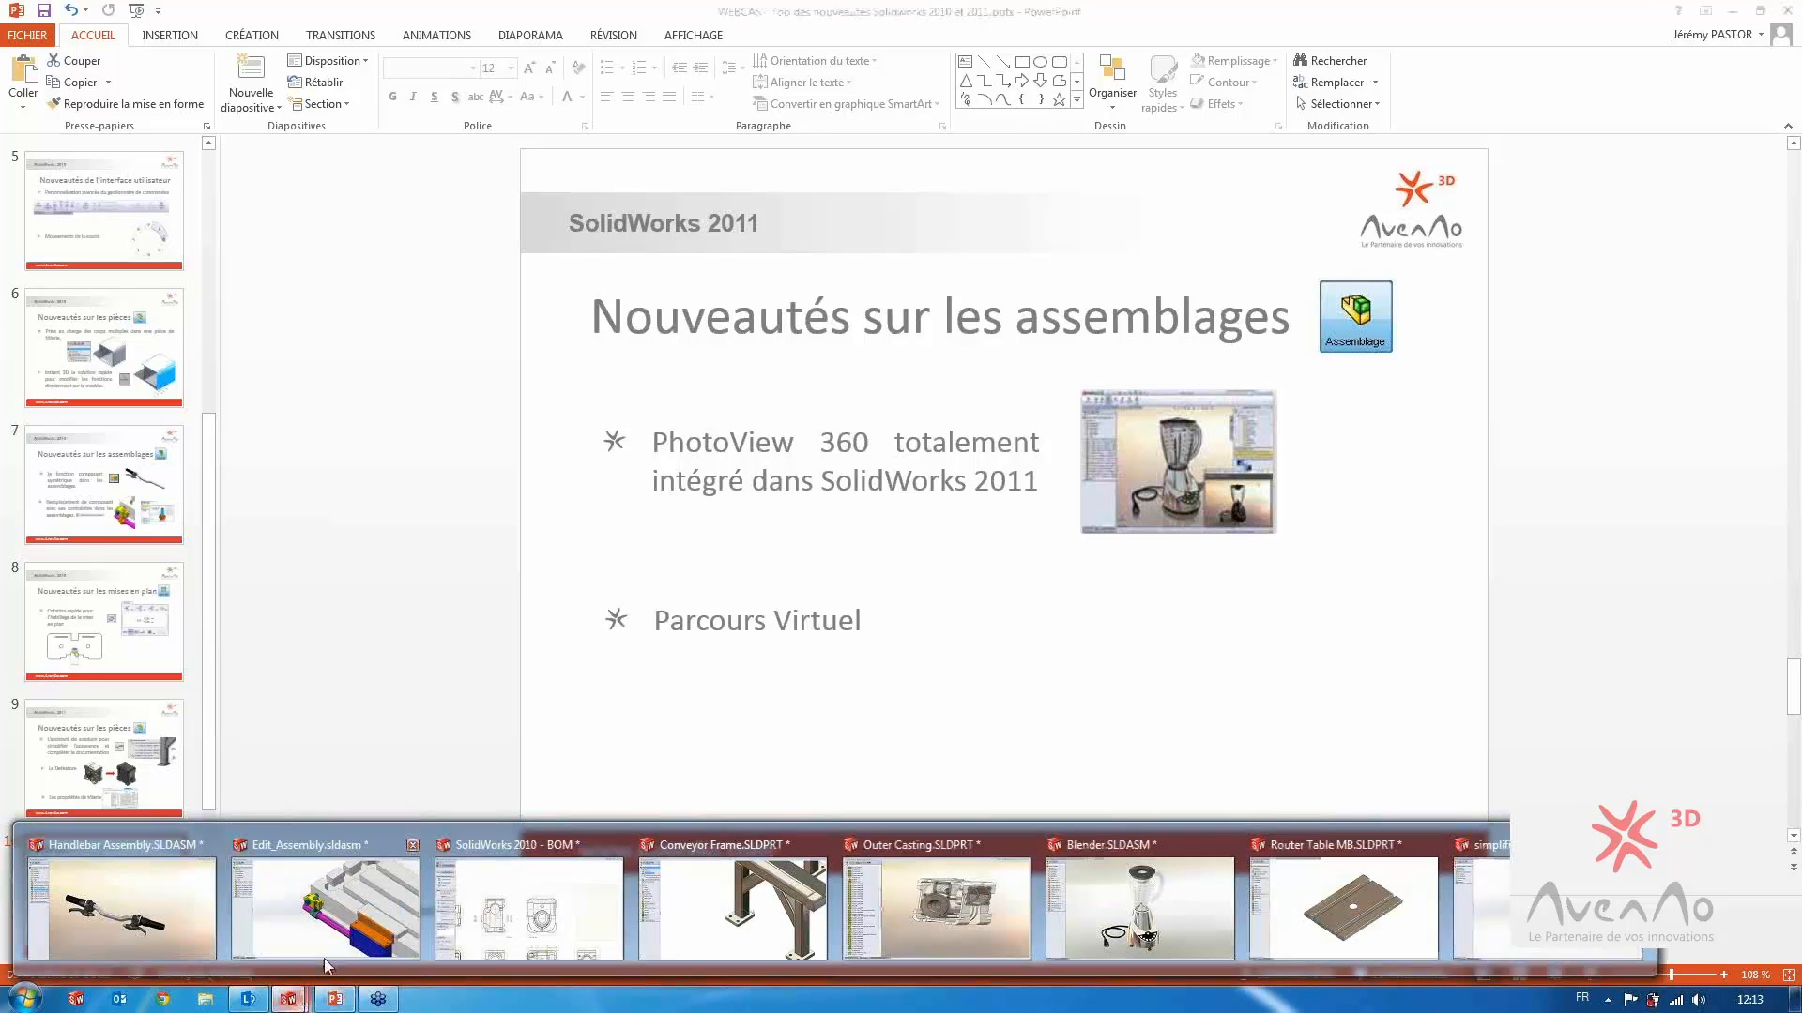
mouse_move(348, 938)
left_click(1117, 910)
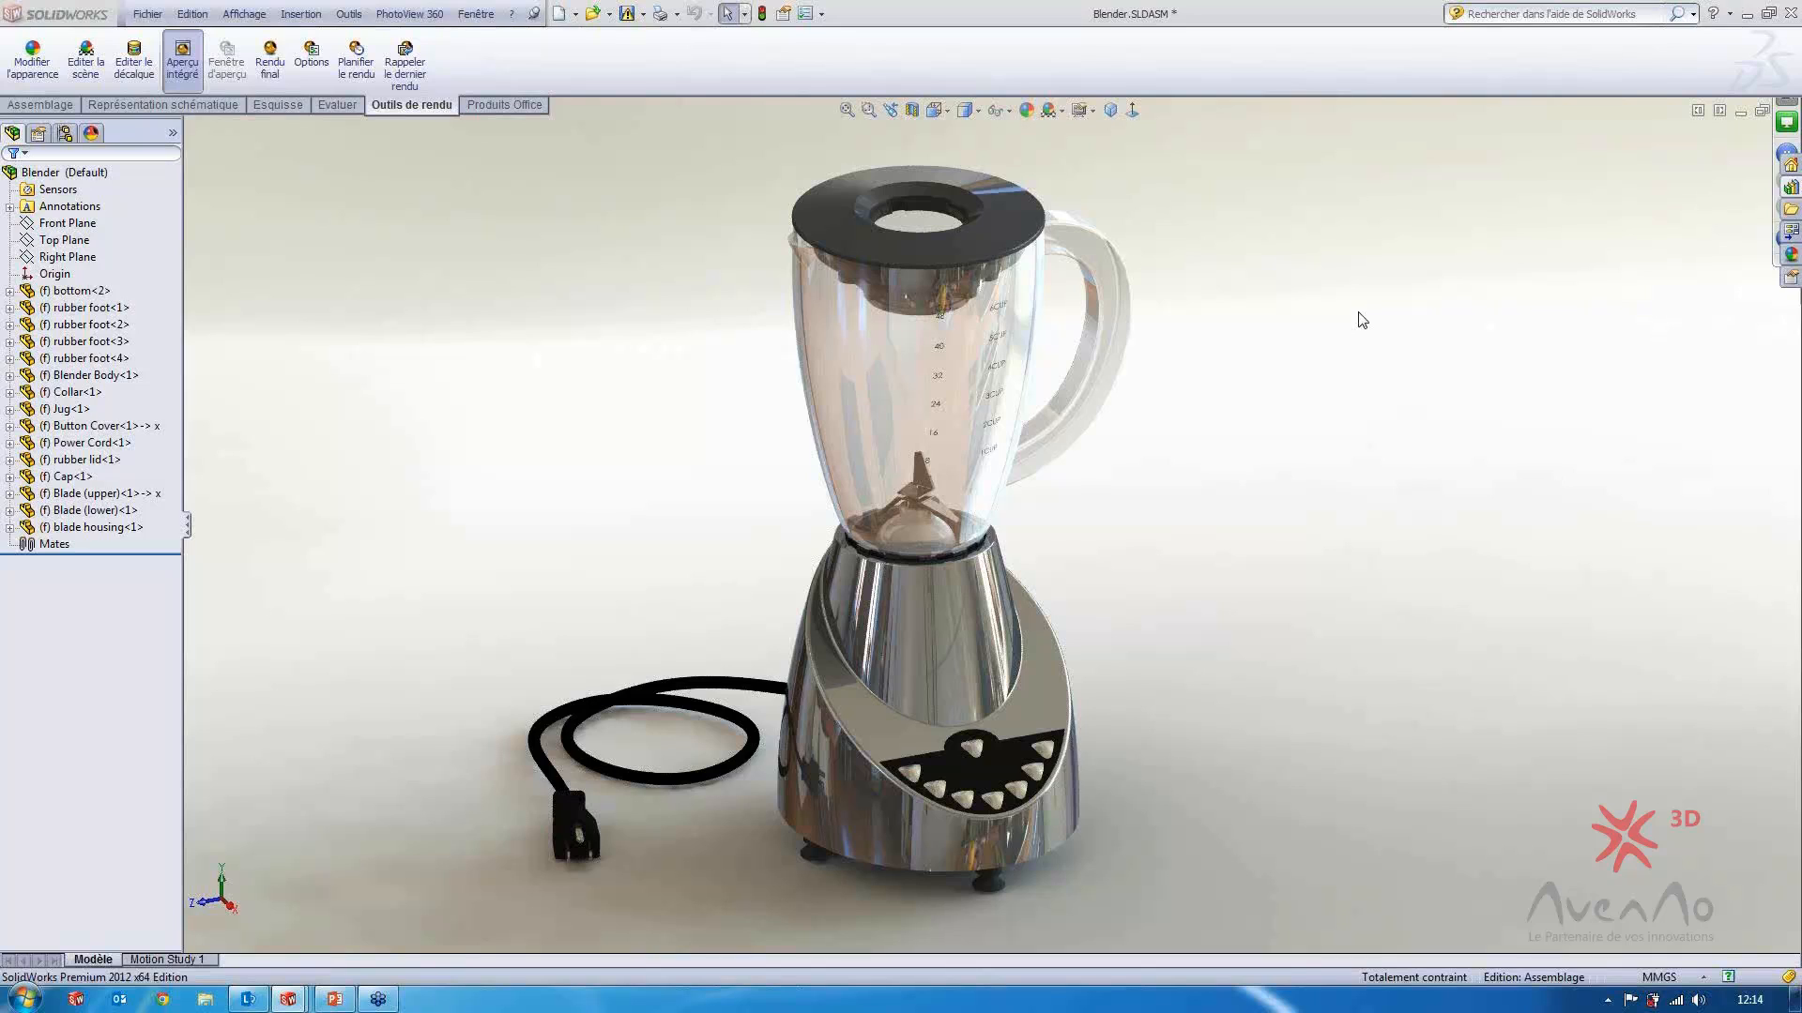
left_click(185, 62)
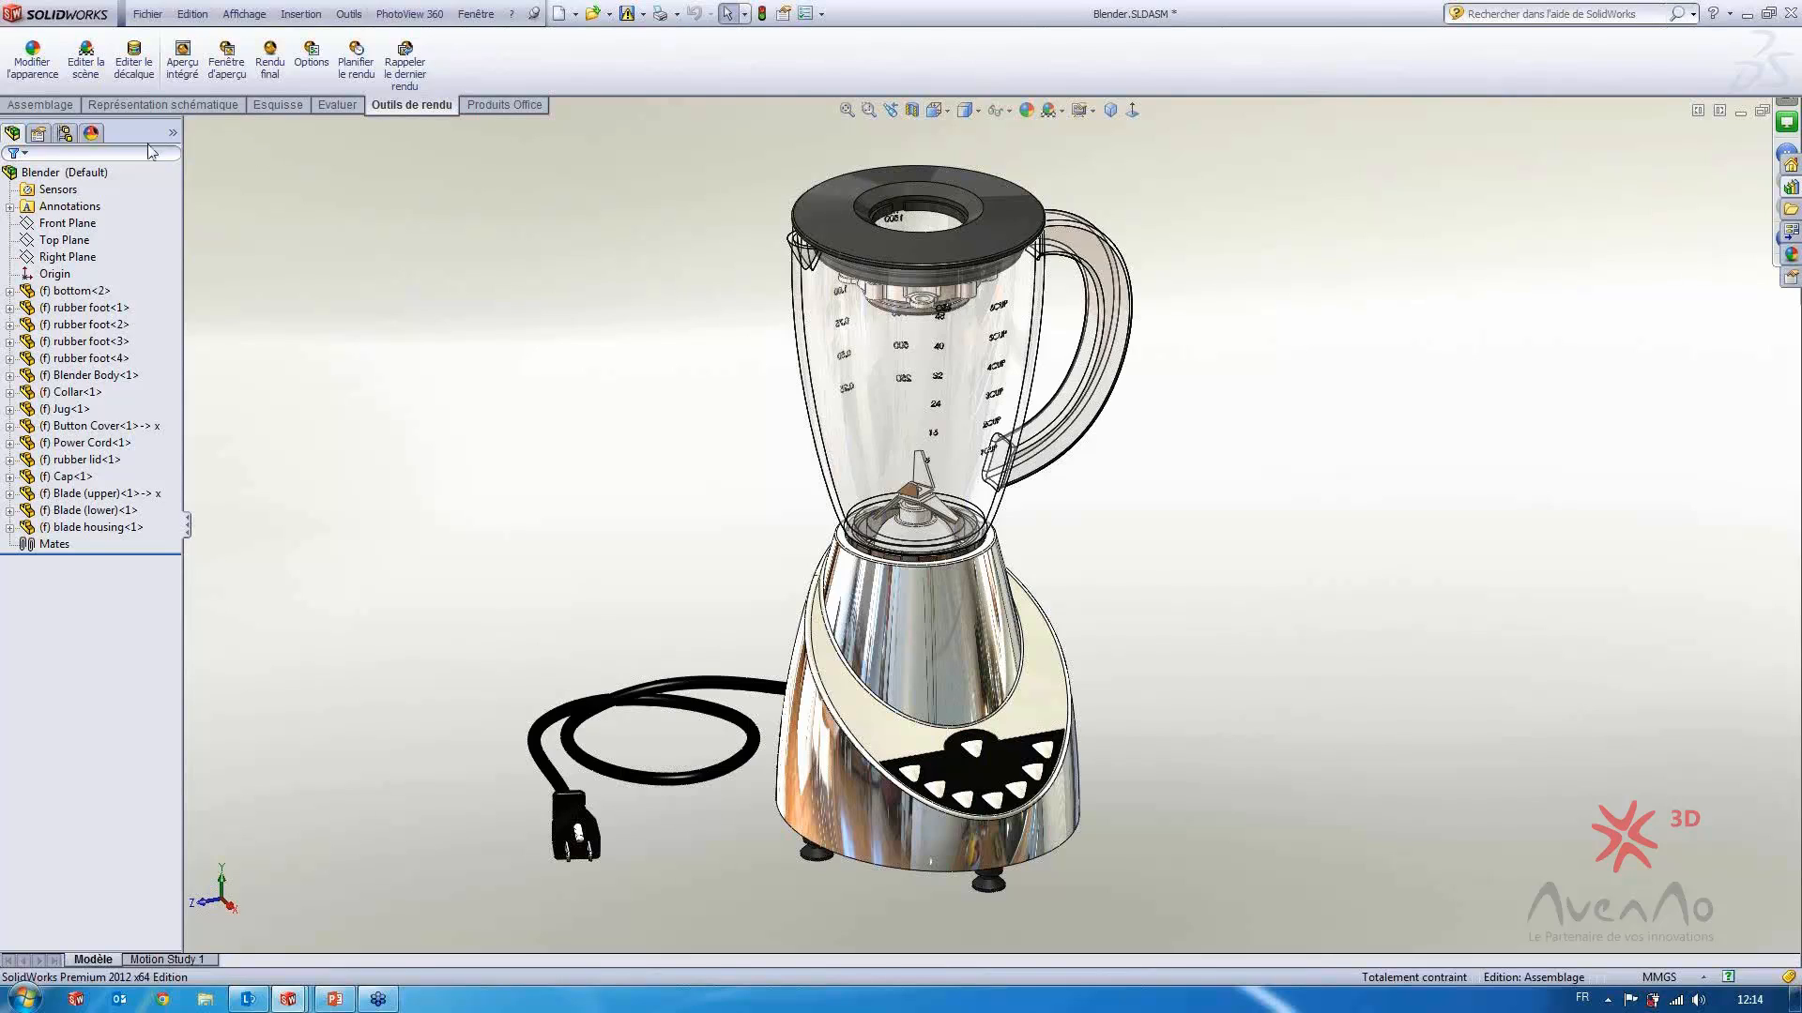
Add a virtual walkthrough to the Blender assembly's scene and start it, dismissing the quick-start instructions
left_click(92, 135)
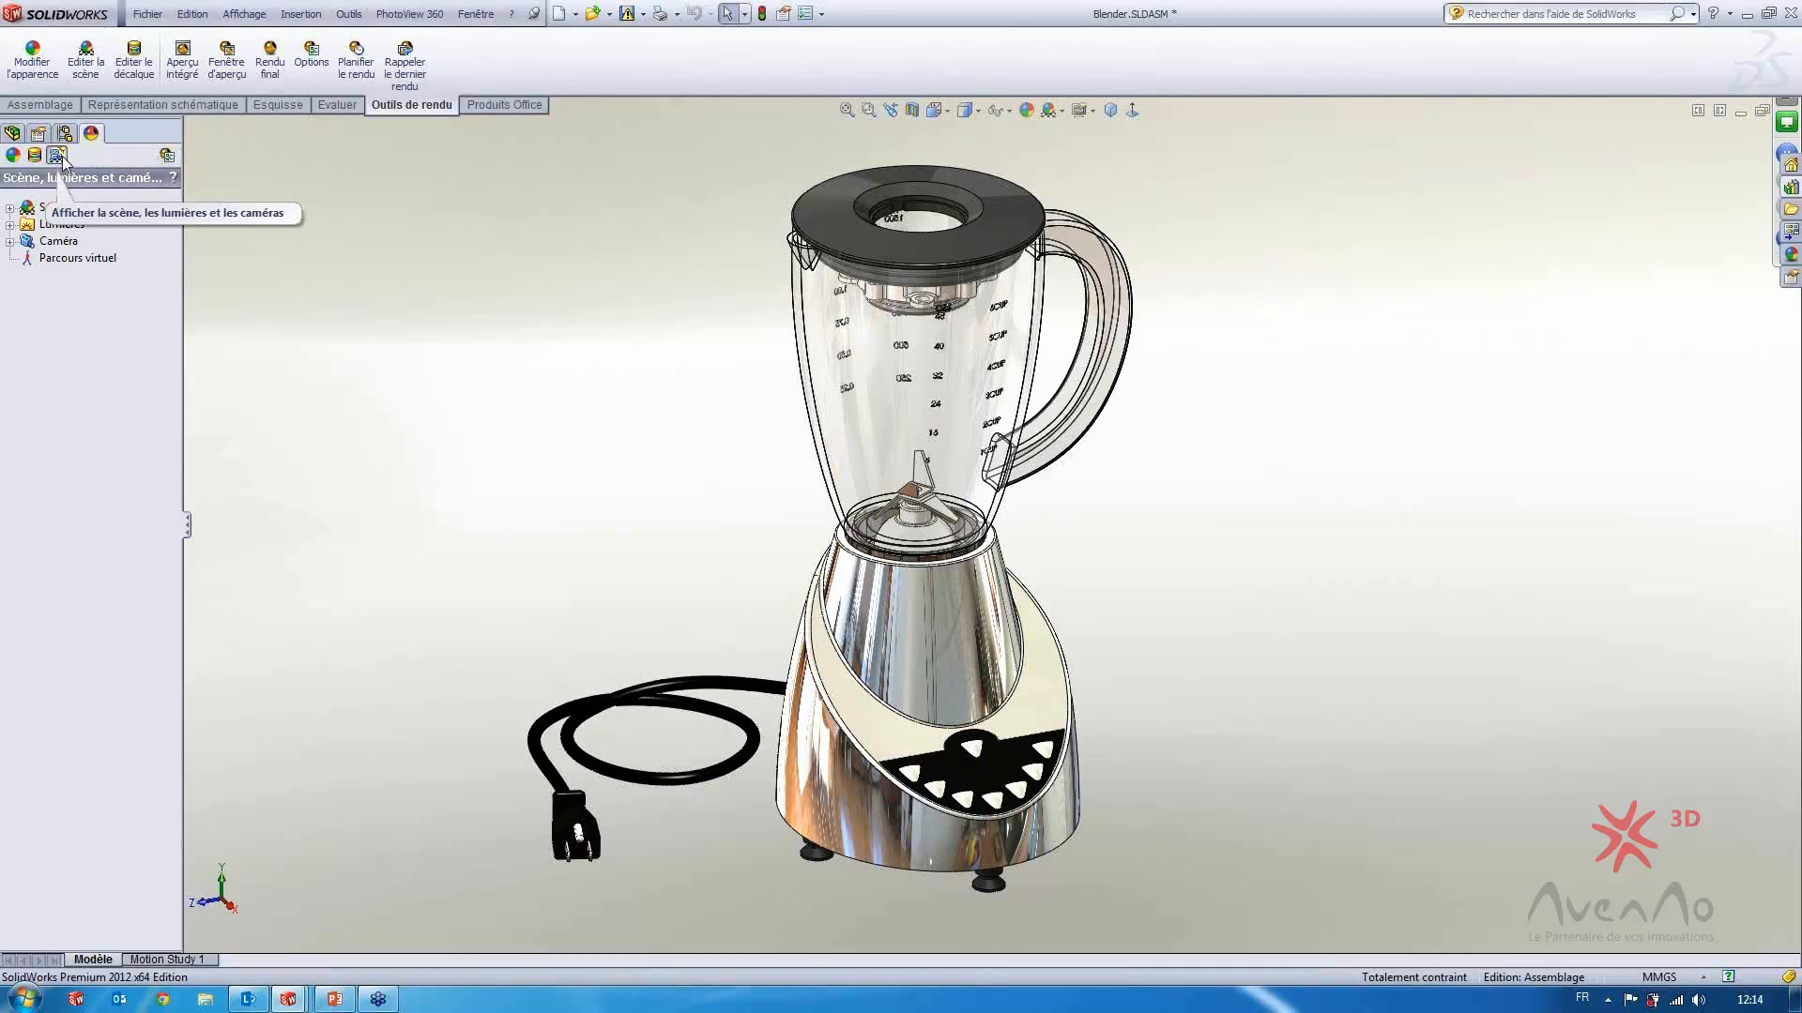
right_click(72, 262)
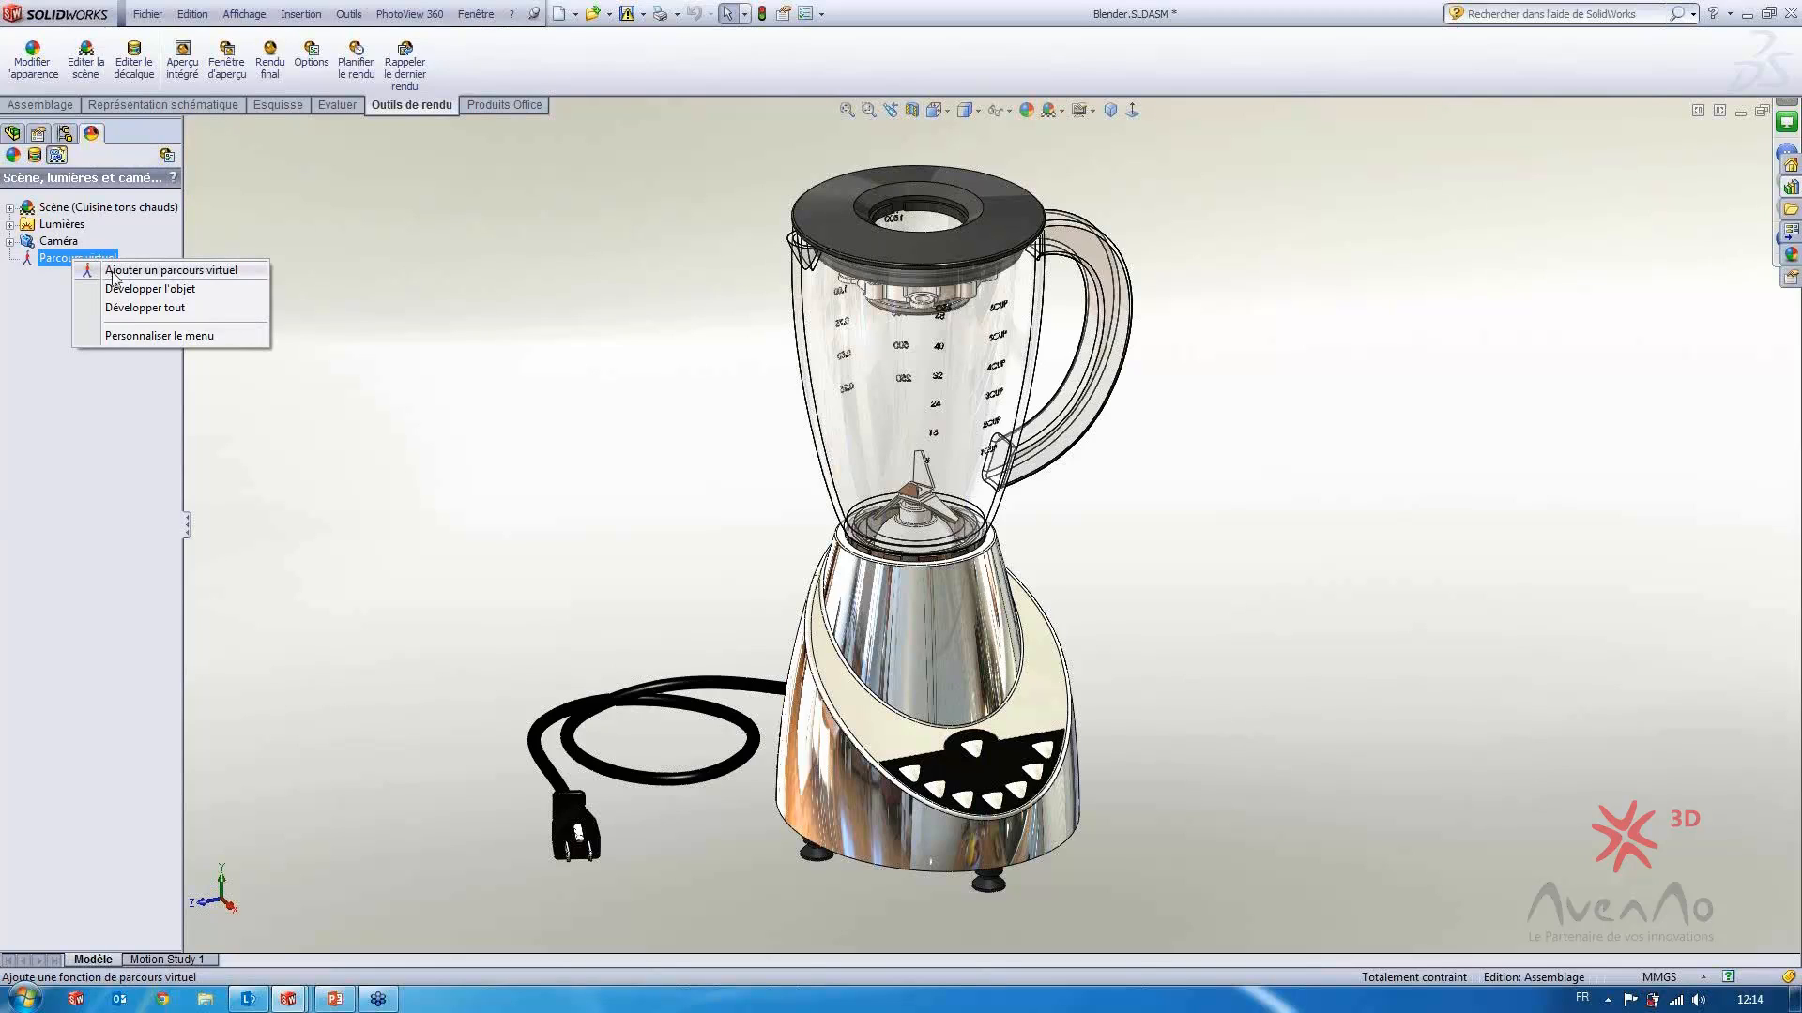
left_click(119, 271)
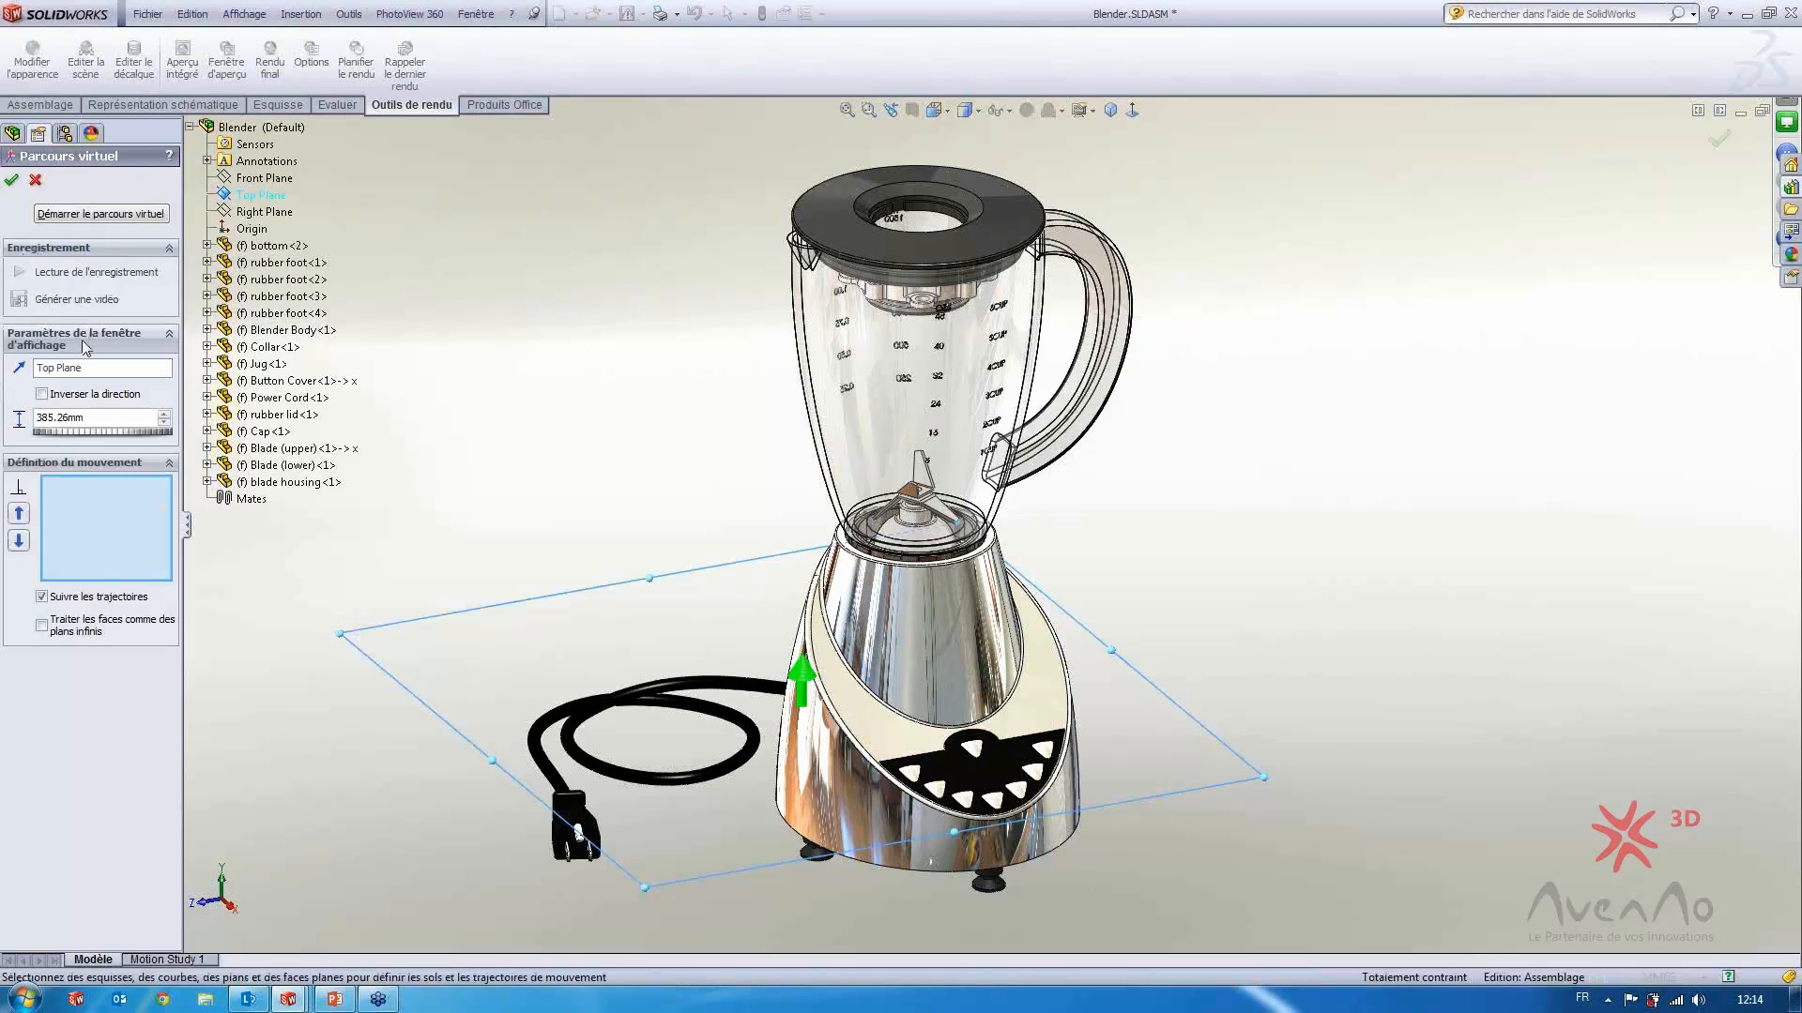
left_click(104, 214)
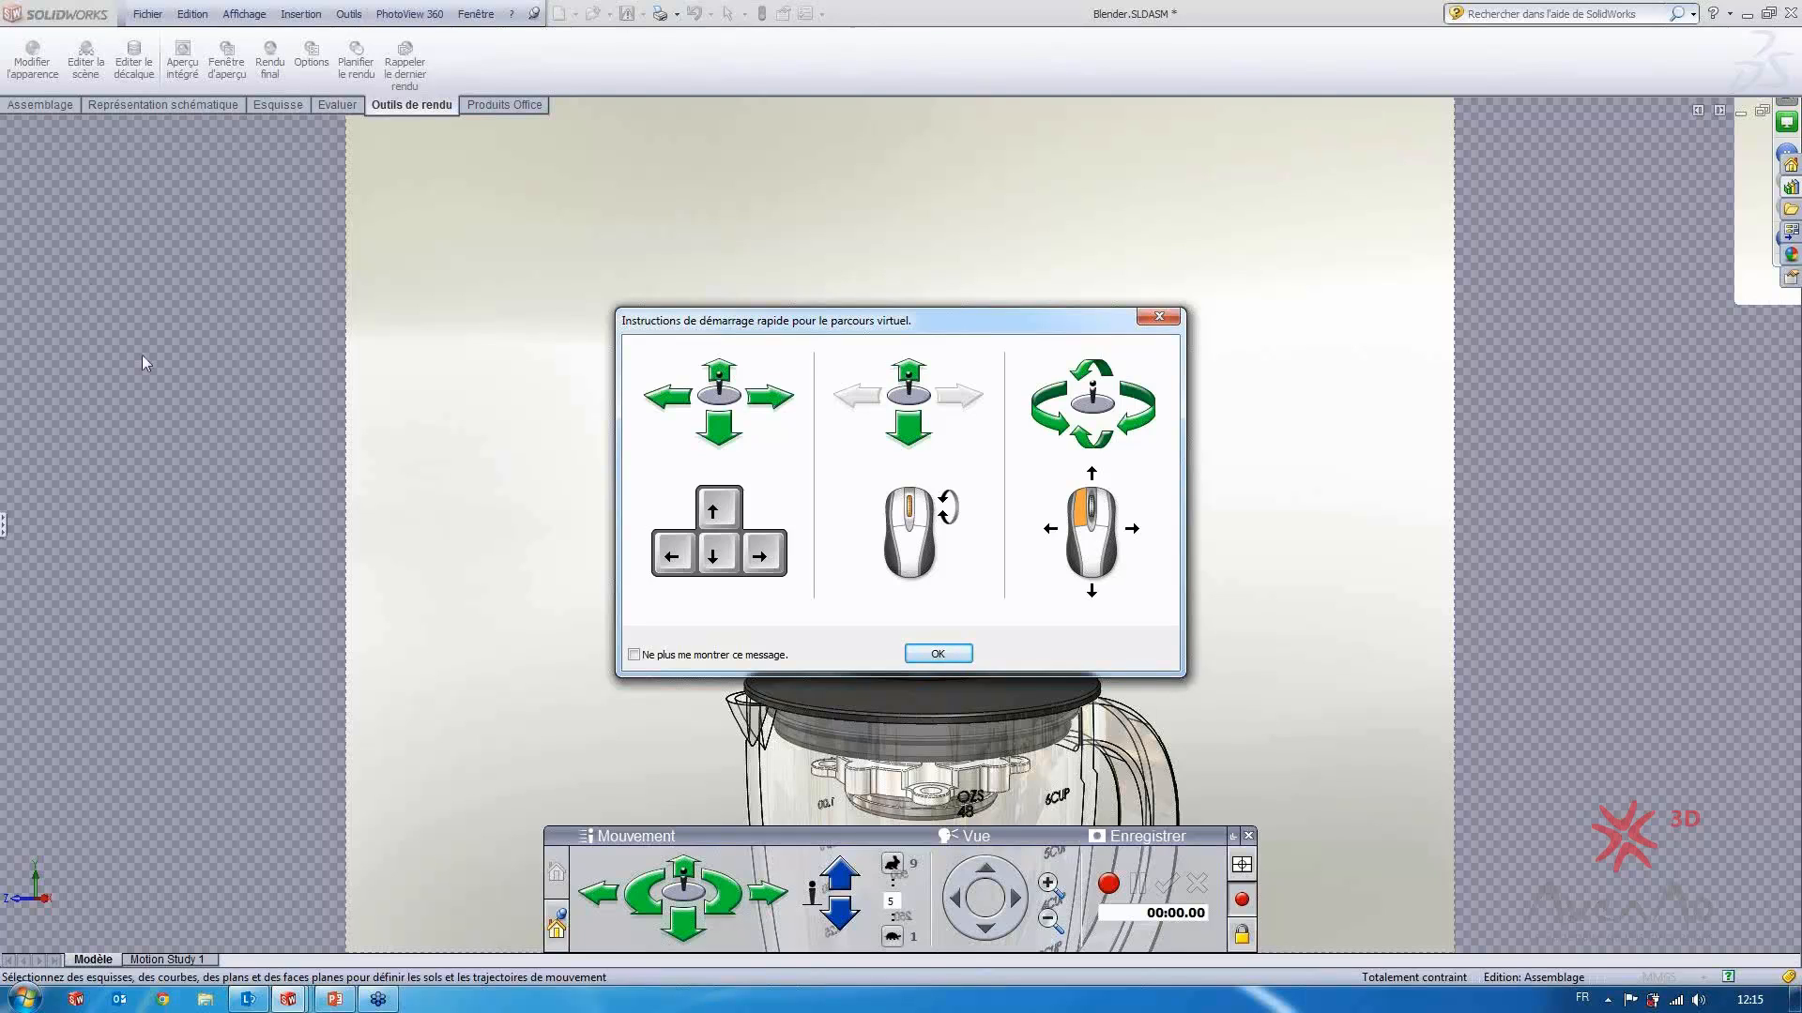
left_click(929, 654)
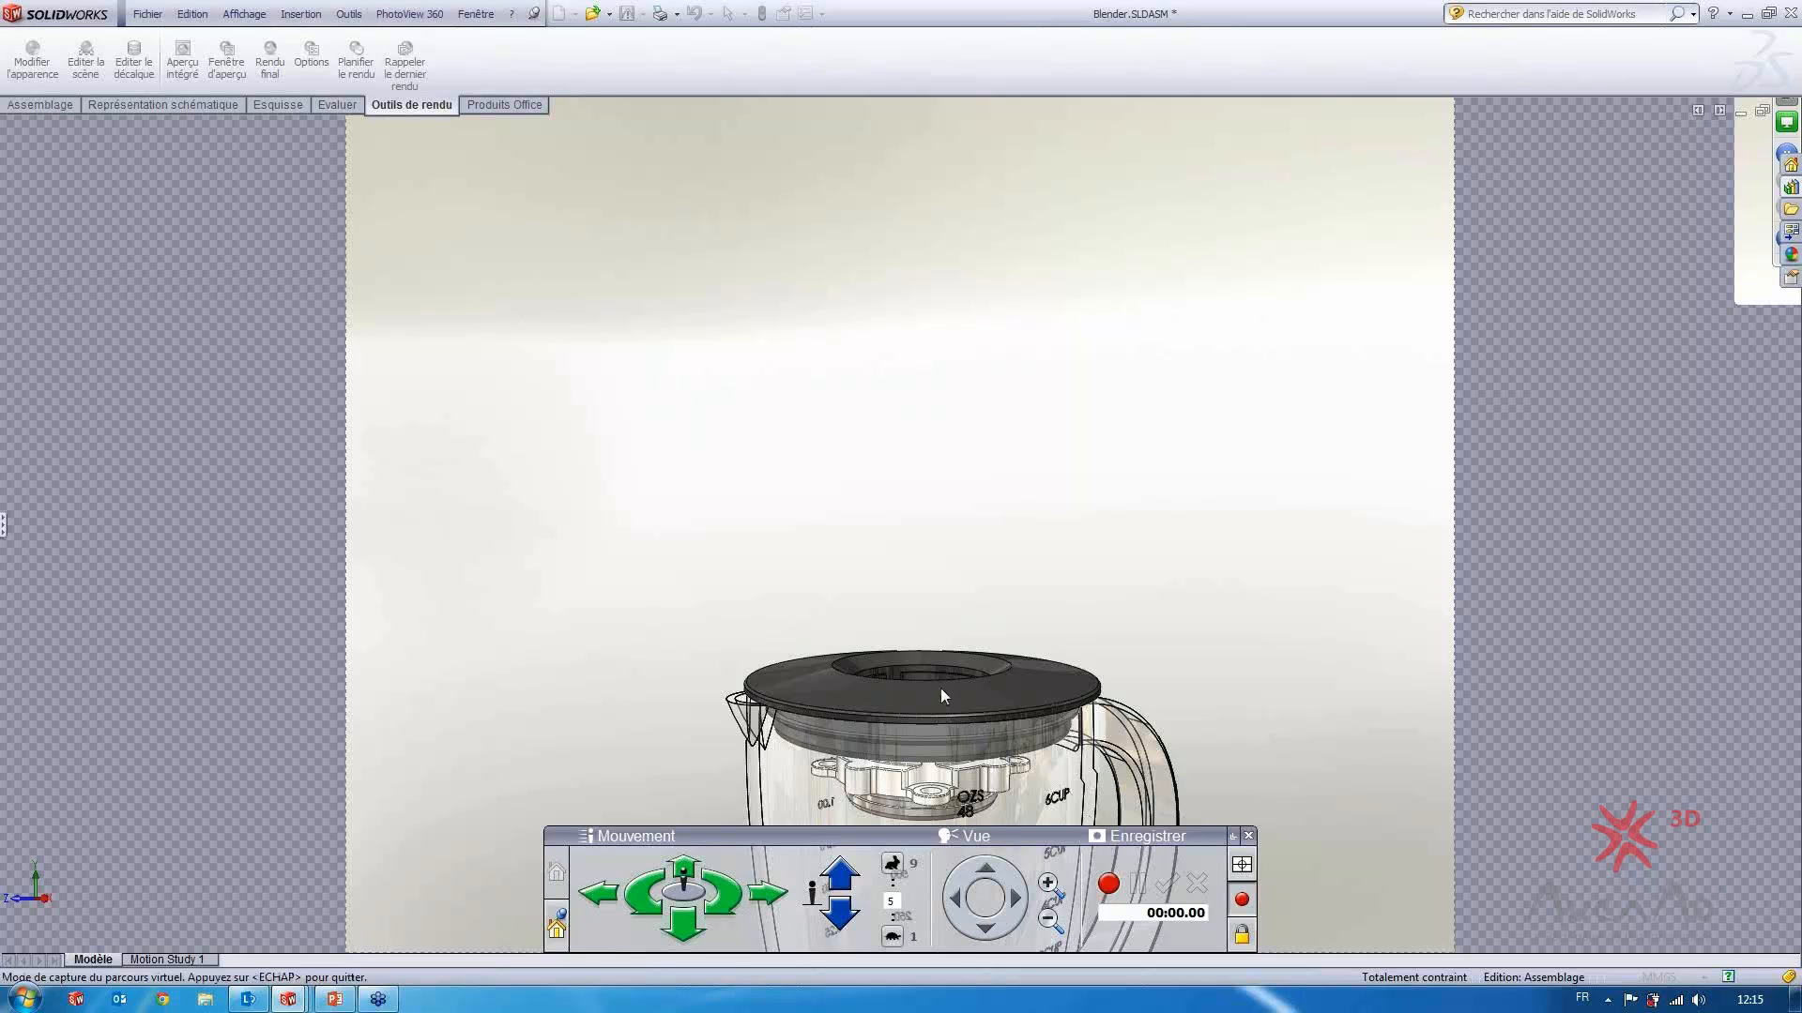
Move the walkthrough avatar back from the blender and set its movement speed to 8
key("Down")
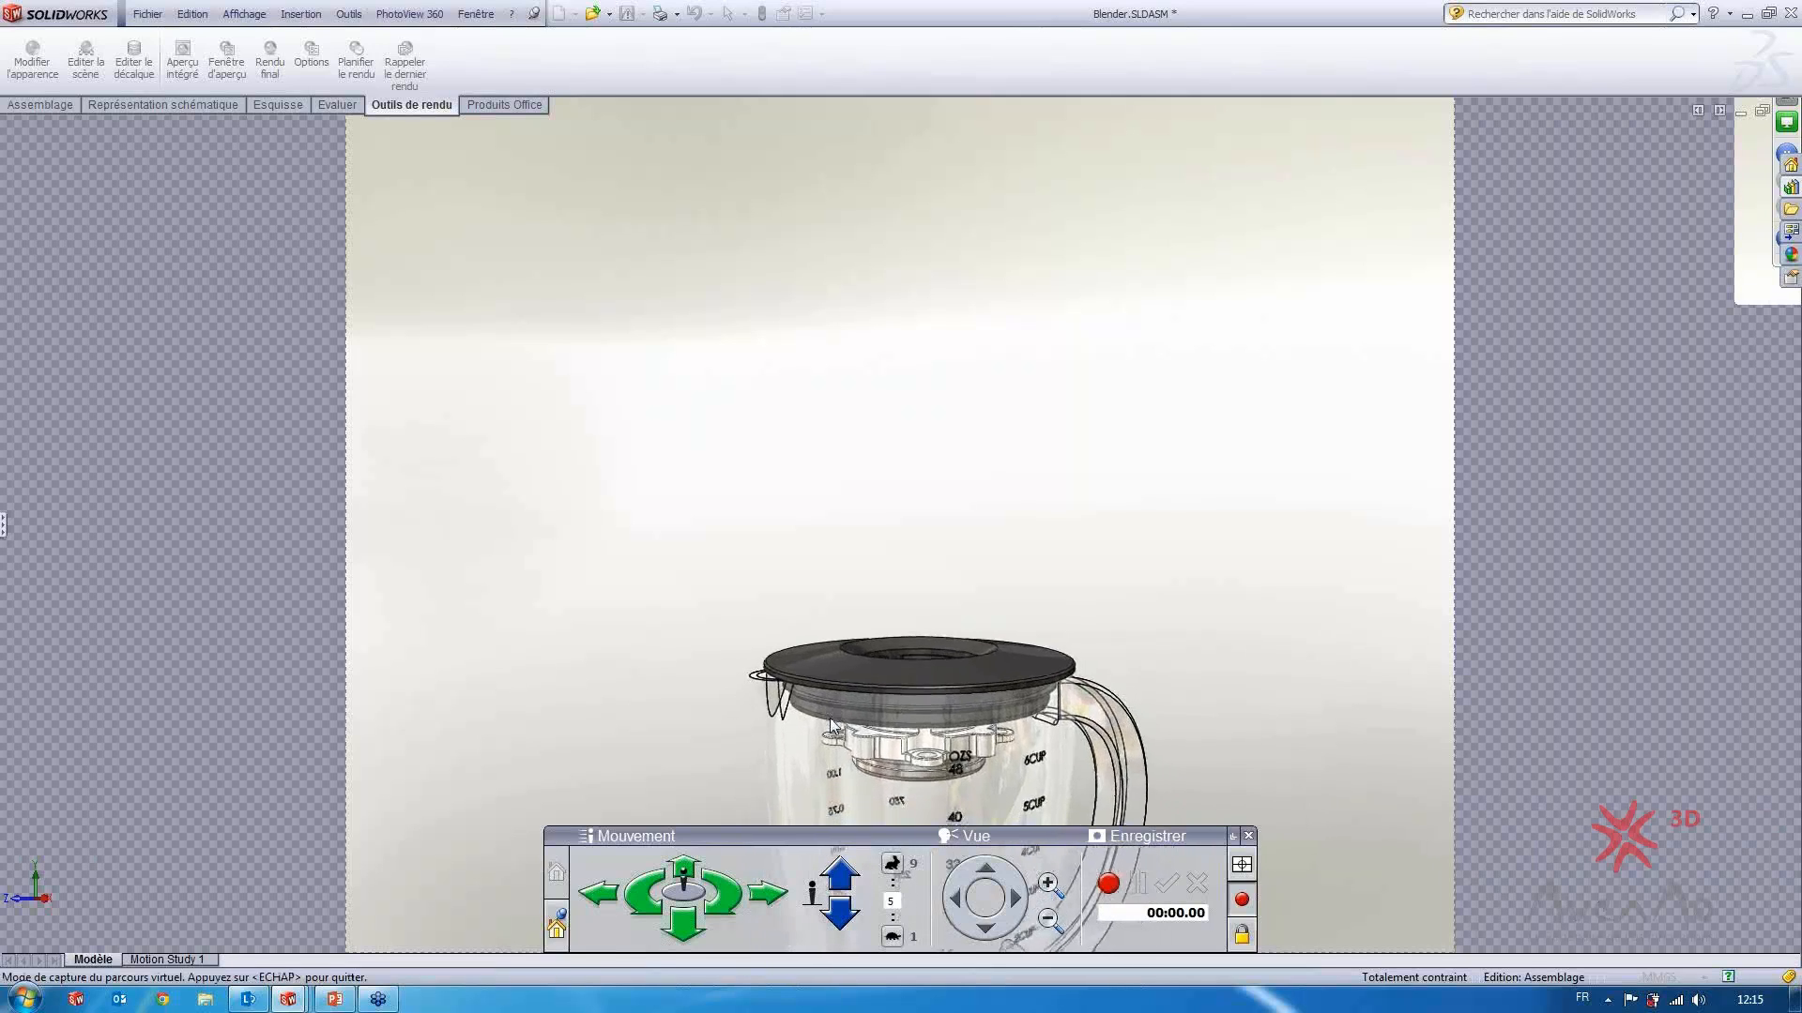
key("Down")
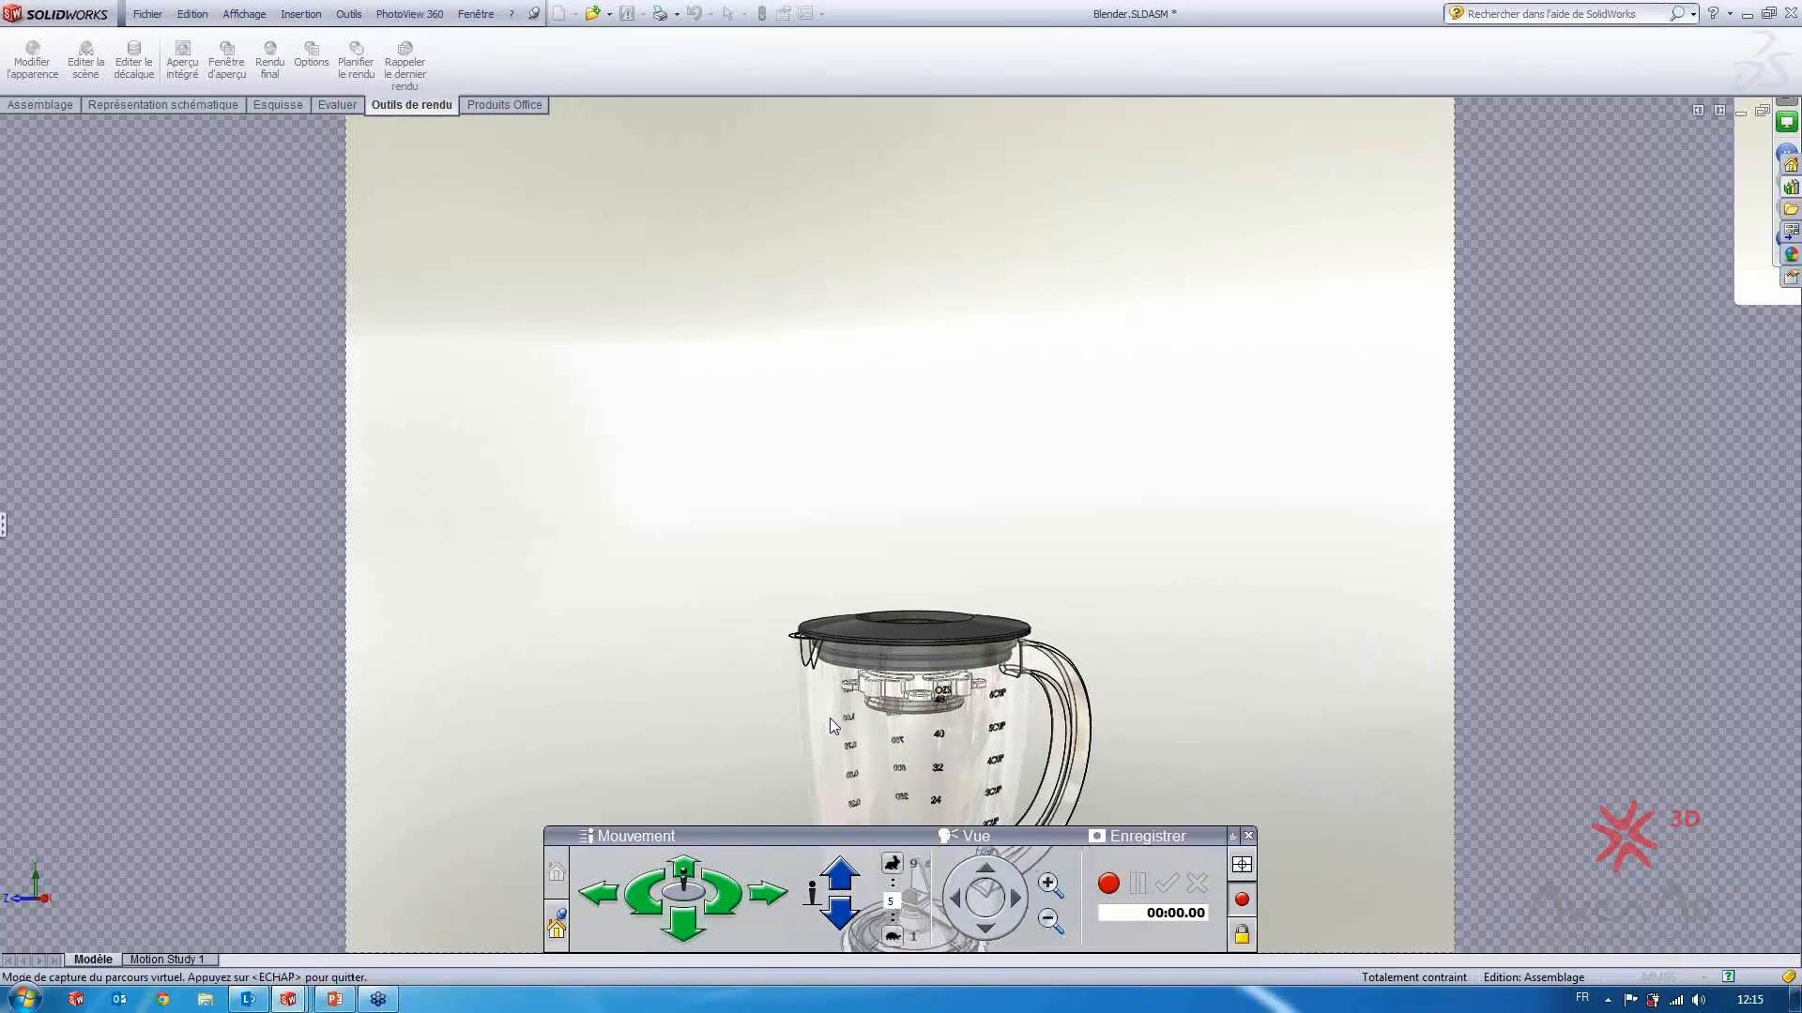
left_click(896, 869)
left_click(895, 869)
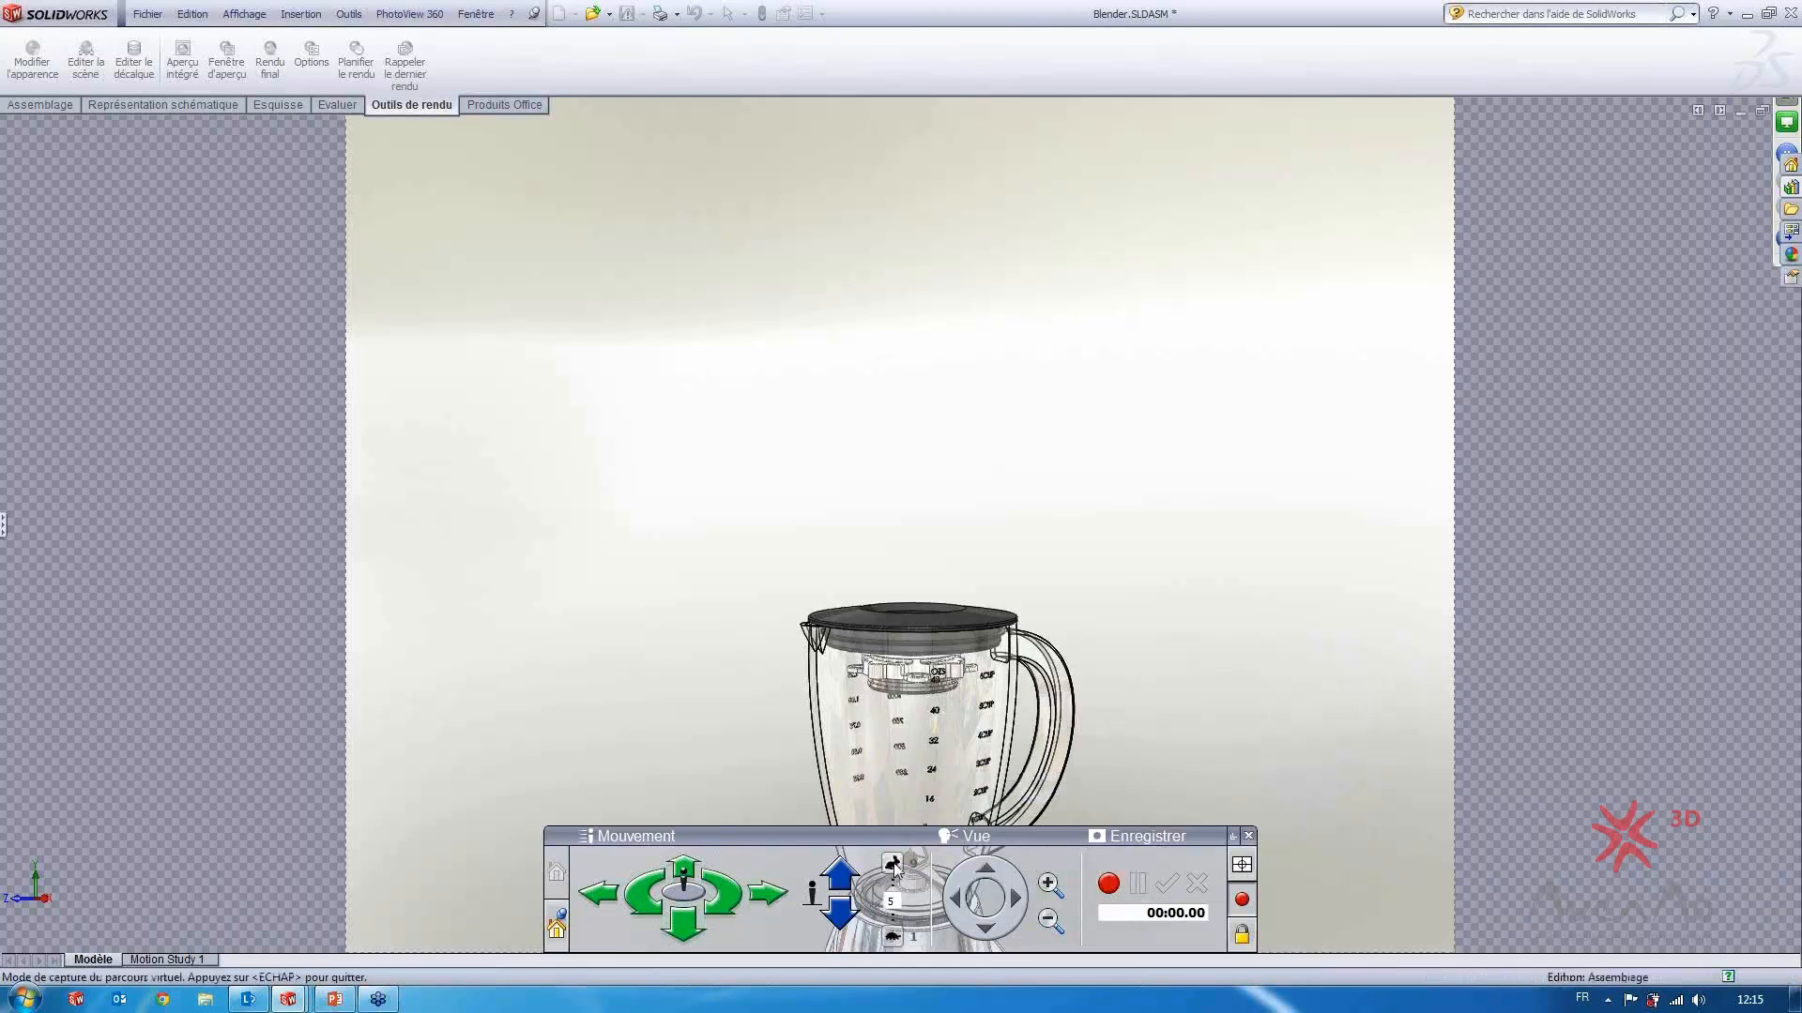
key("Up")
key("Down")
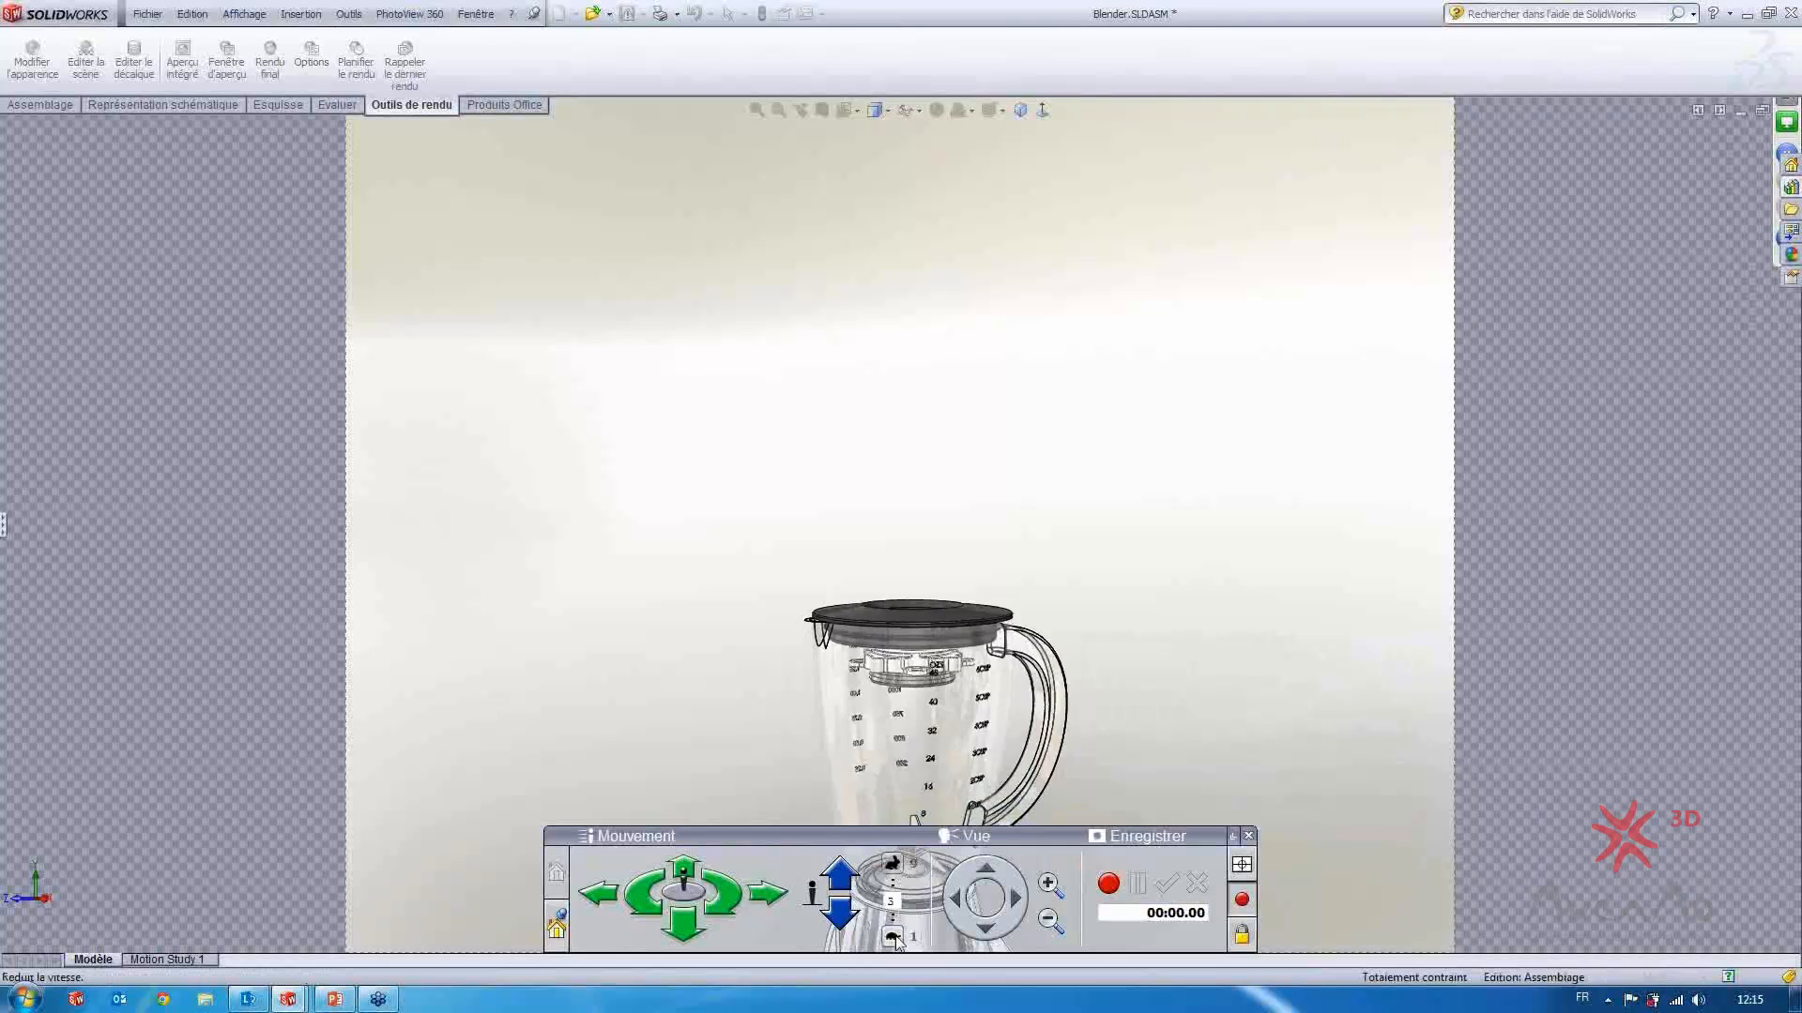
left_click(896, 939)
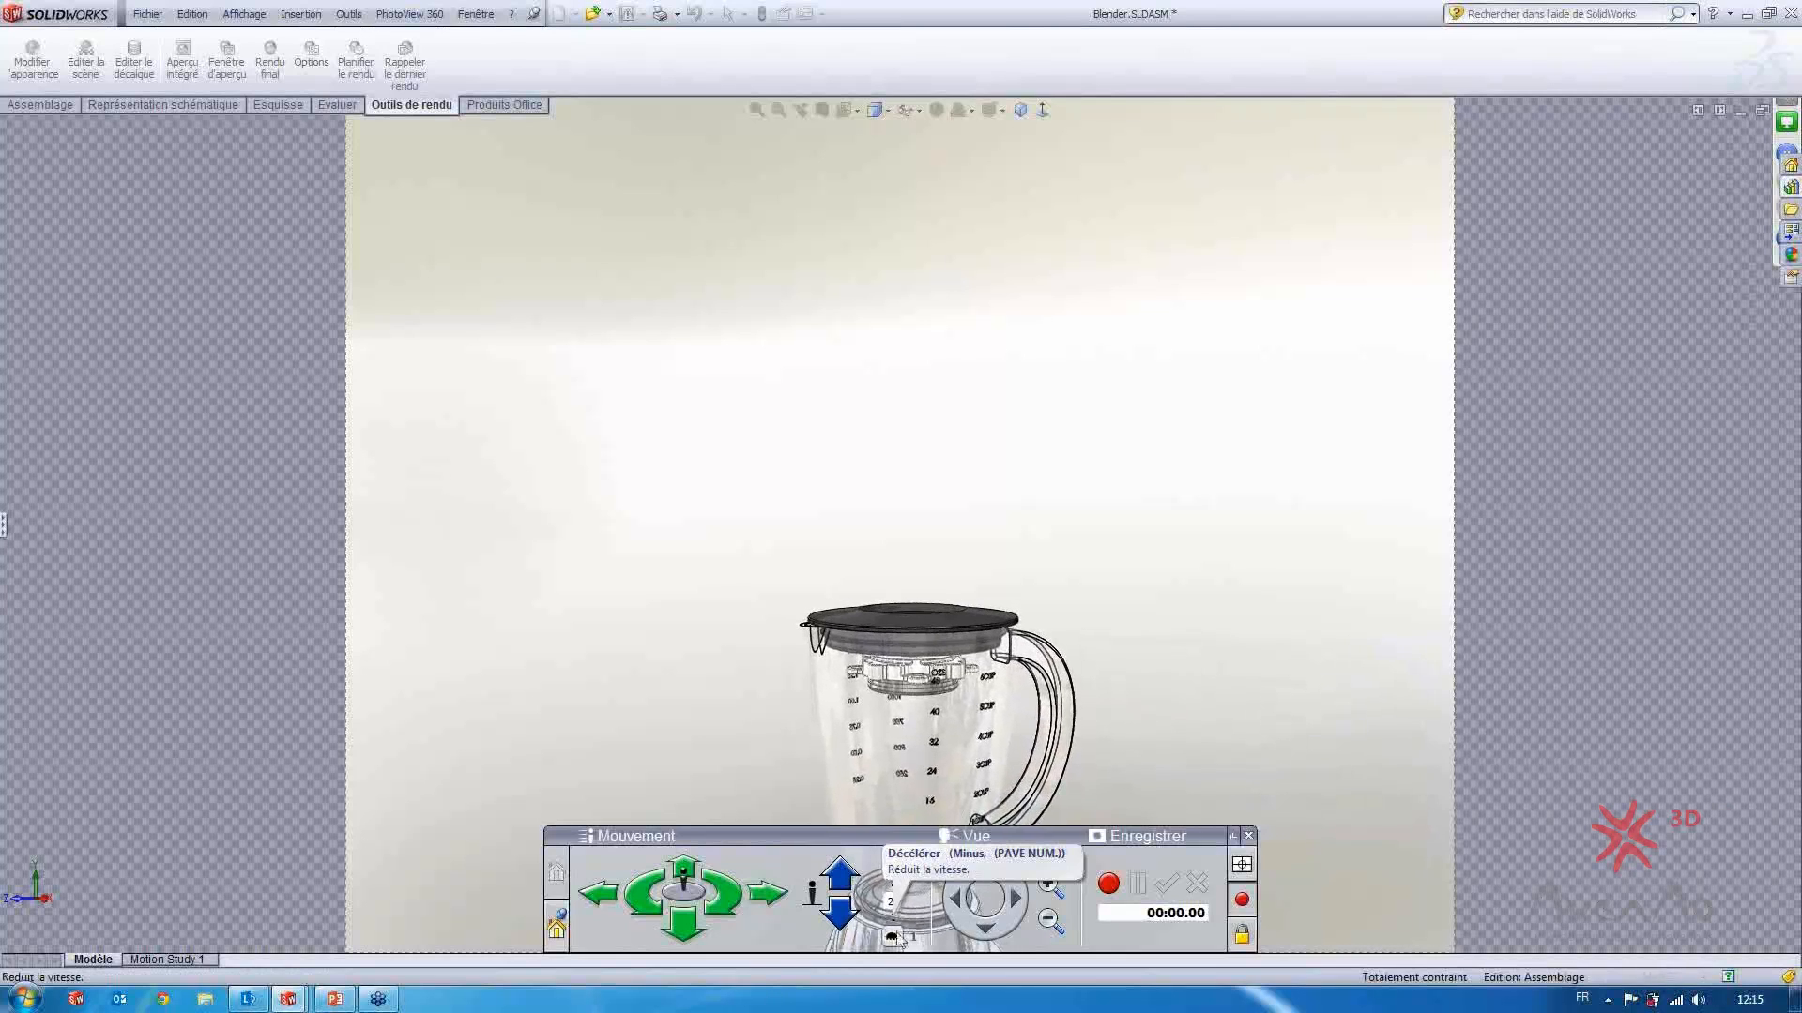
left_click(891, 864)
left_click(891, 864)
left_click(892, 863)
key("Down")
key("Down")
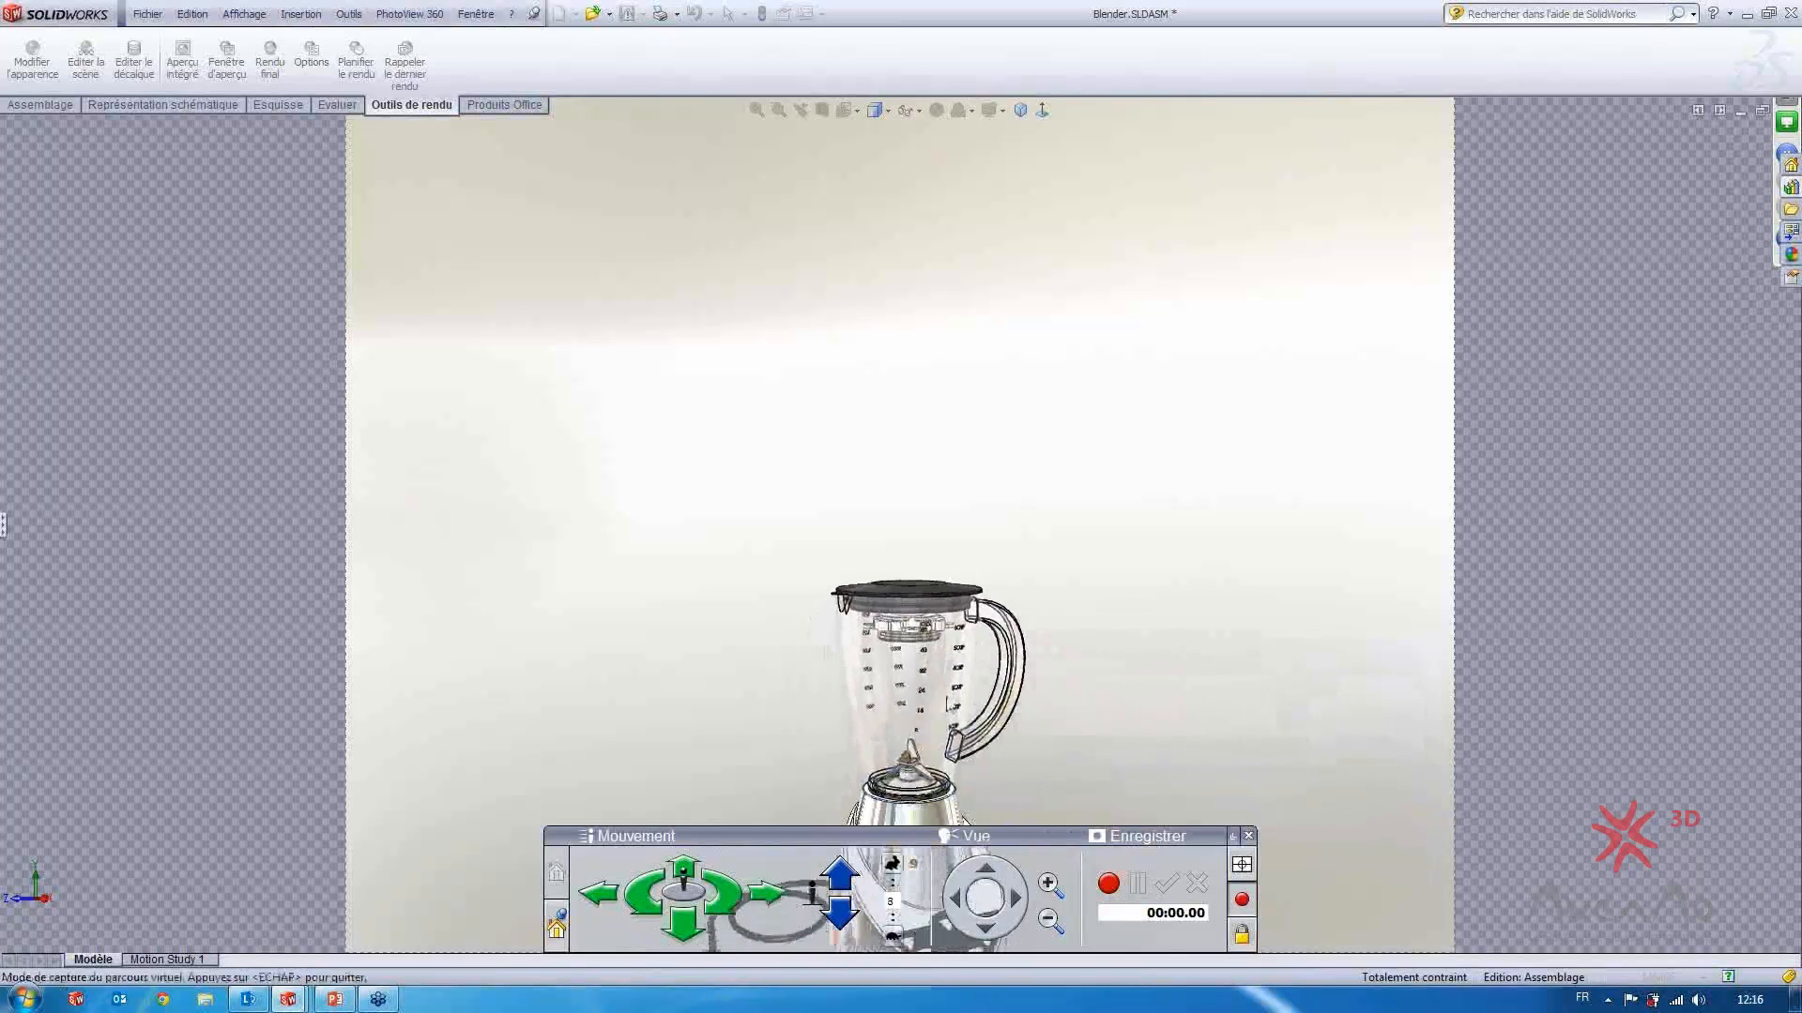
Walk the avatar around the blender, moving forward and sideways while turning the view to examine its front and side
mouse_move(1071, 699)
middle_mouse_down()
mouse_move(929, 730)
mouse_move(1129, 686)
mouse_move(1041, 692)
middle_mouse_up()
key("Up")
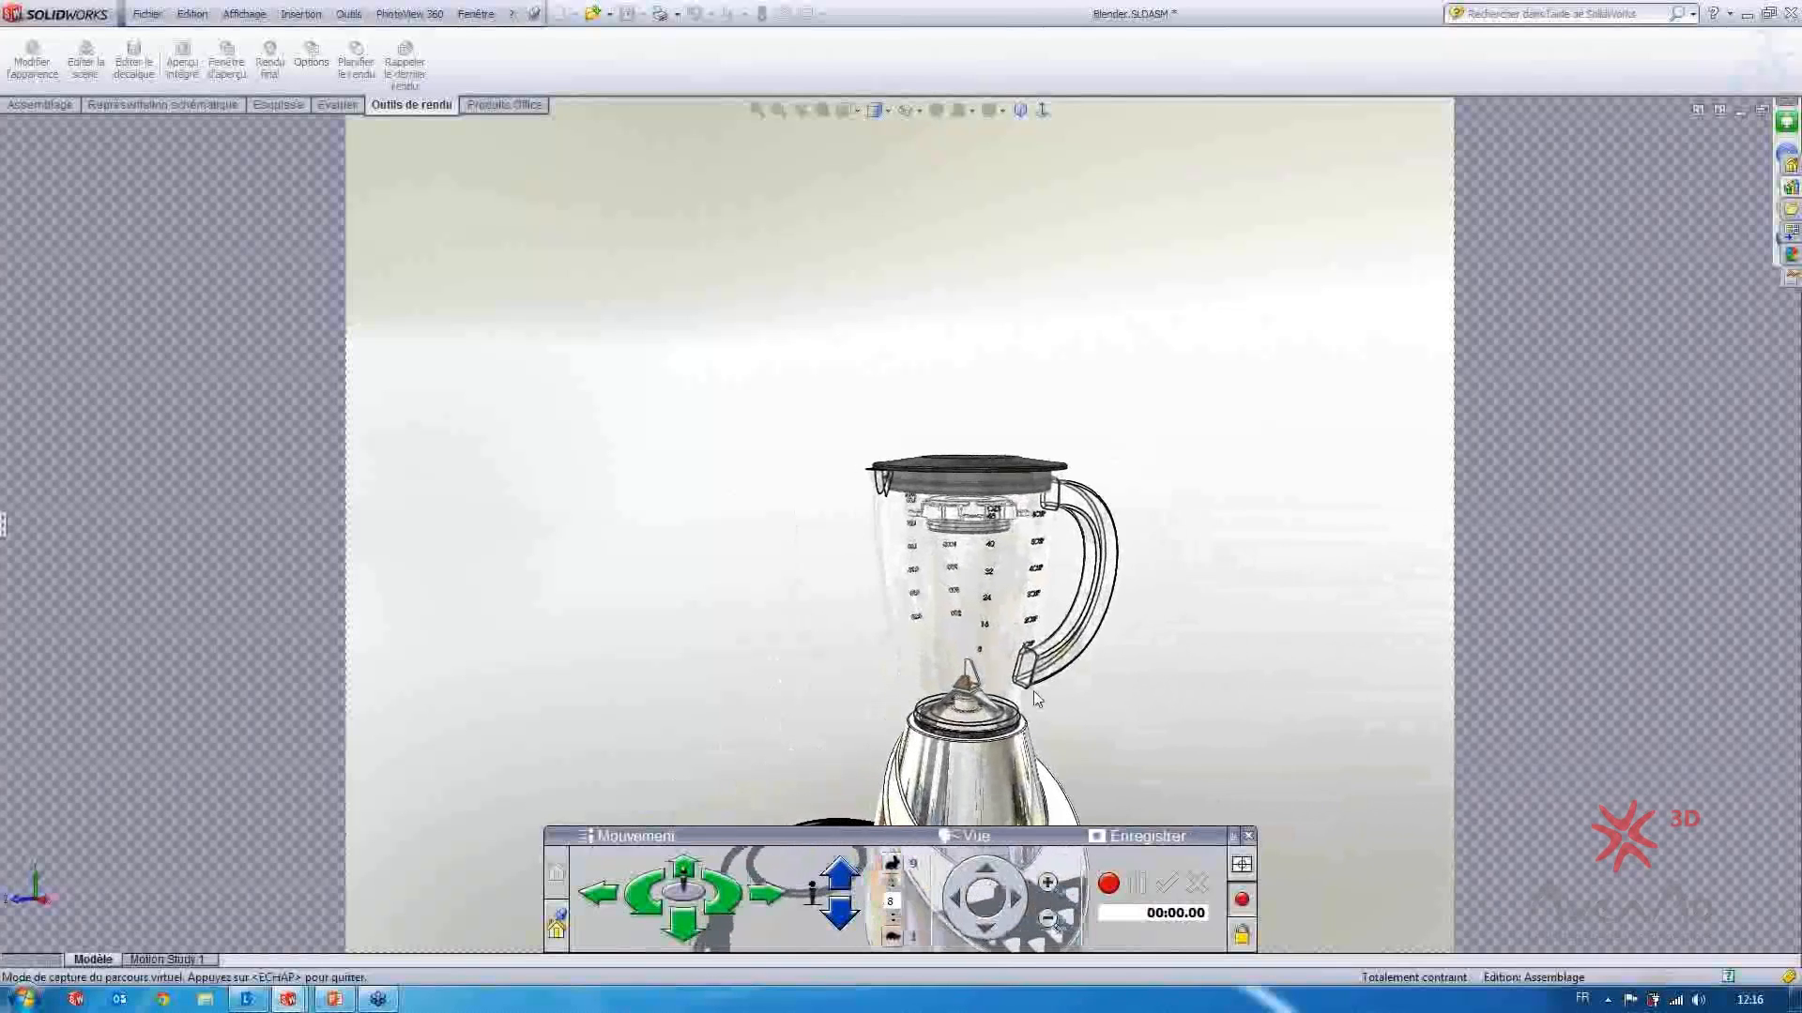
key("Right")
key("Right")
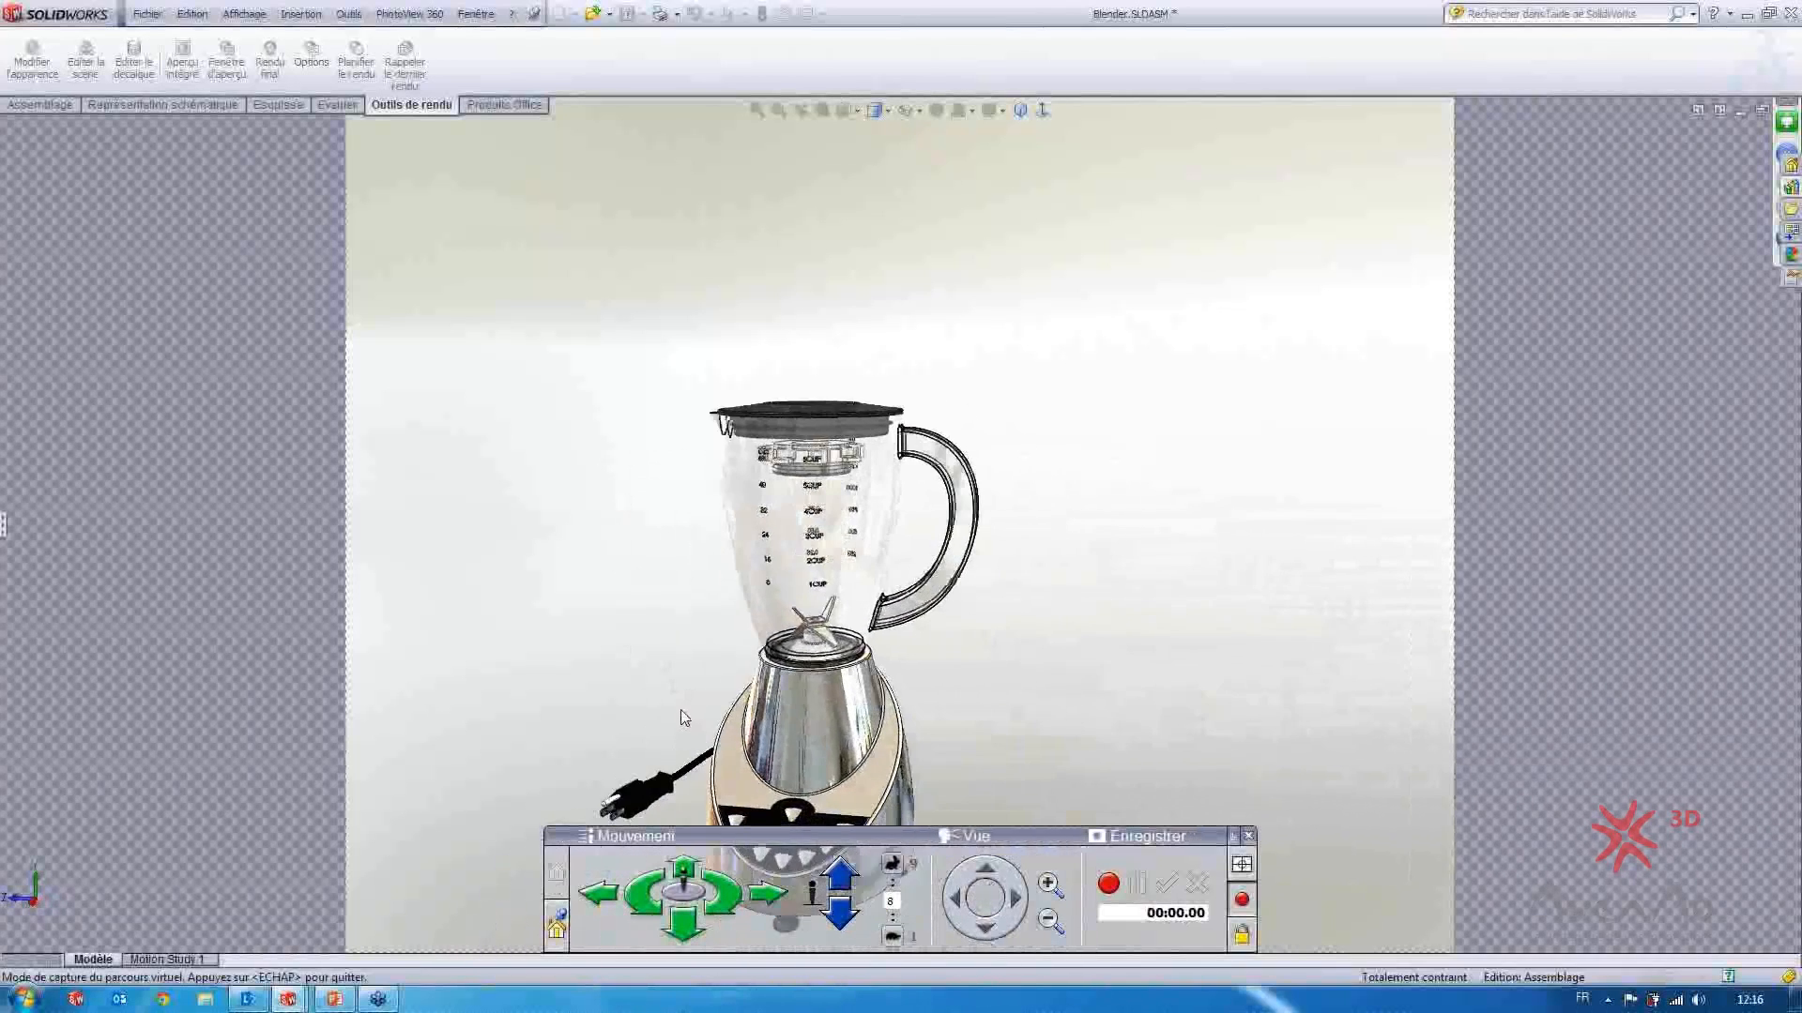
middle_click_drag(863, 608, 796, 608)
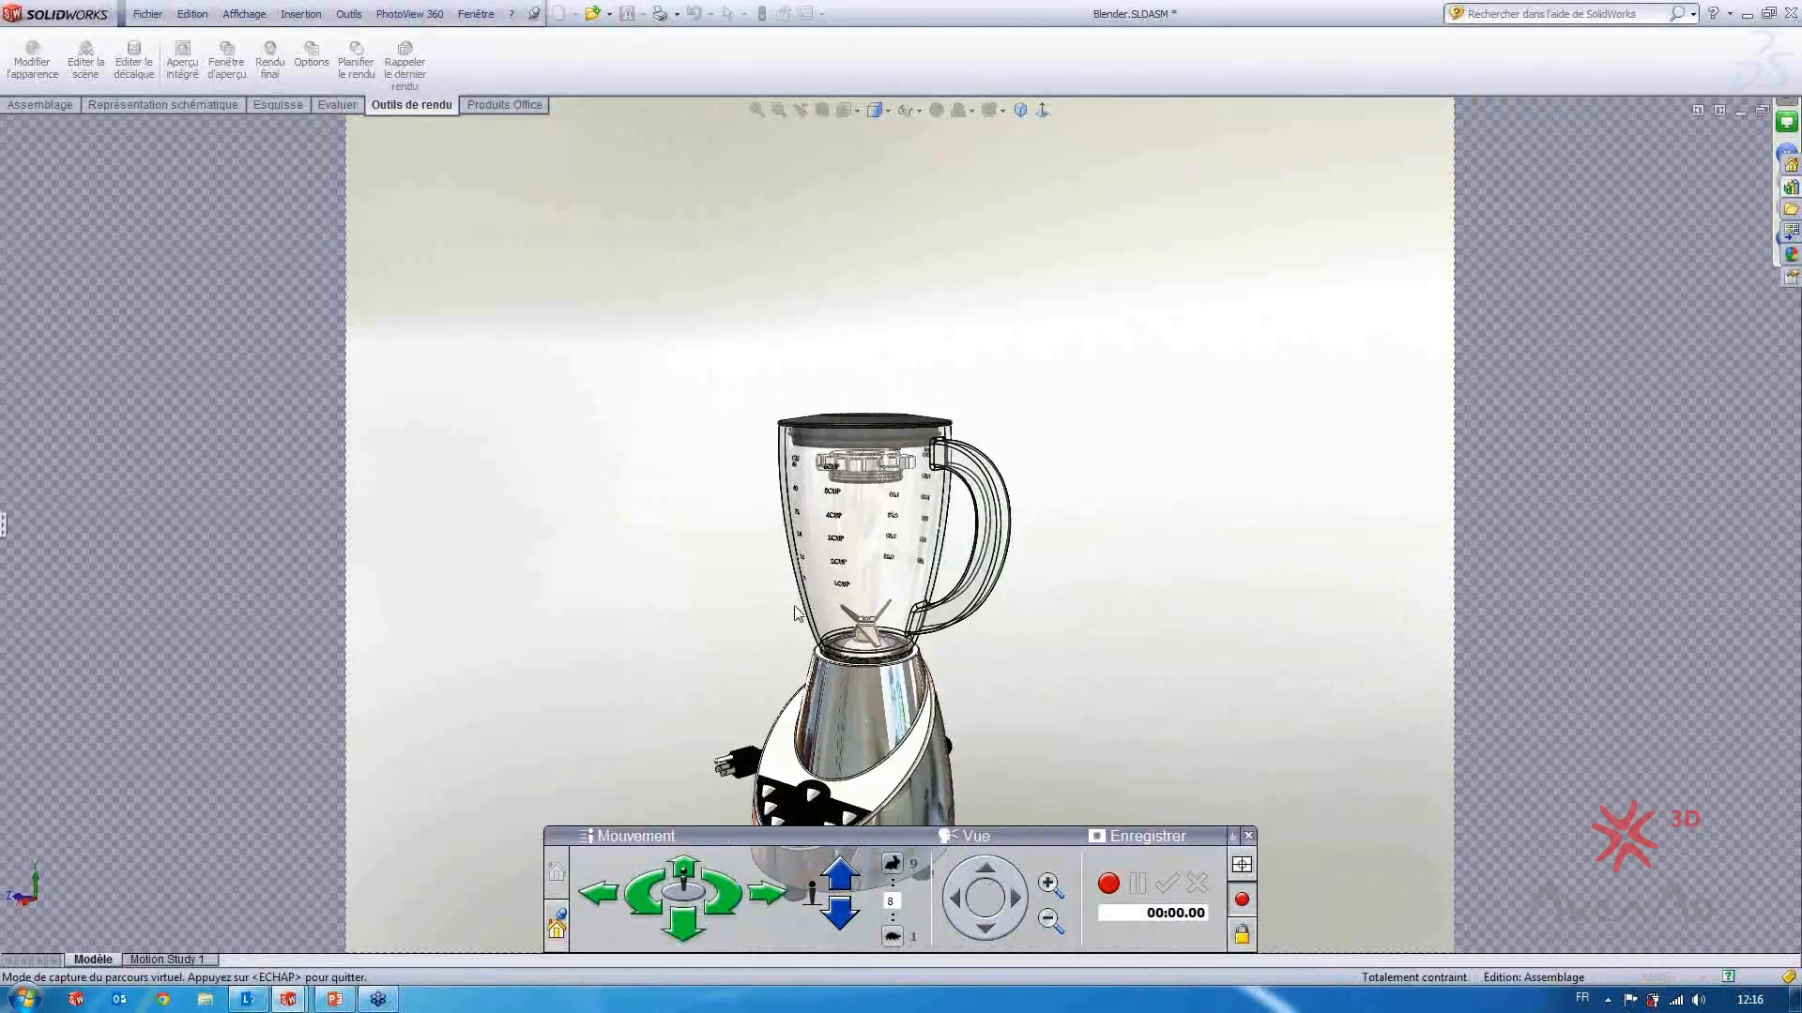
middle_click_drag(872, 657, 955, 501)
key("Up")
key("Right")
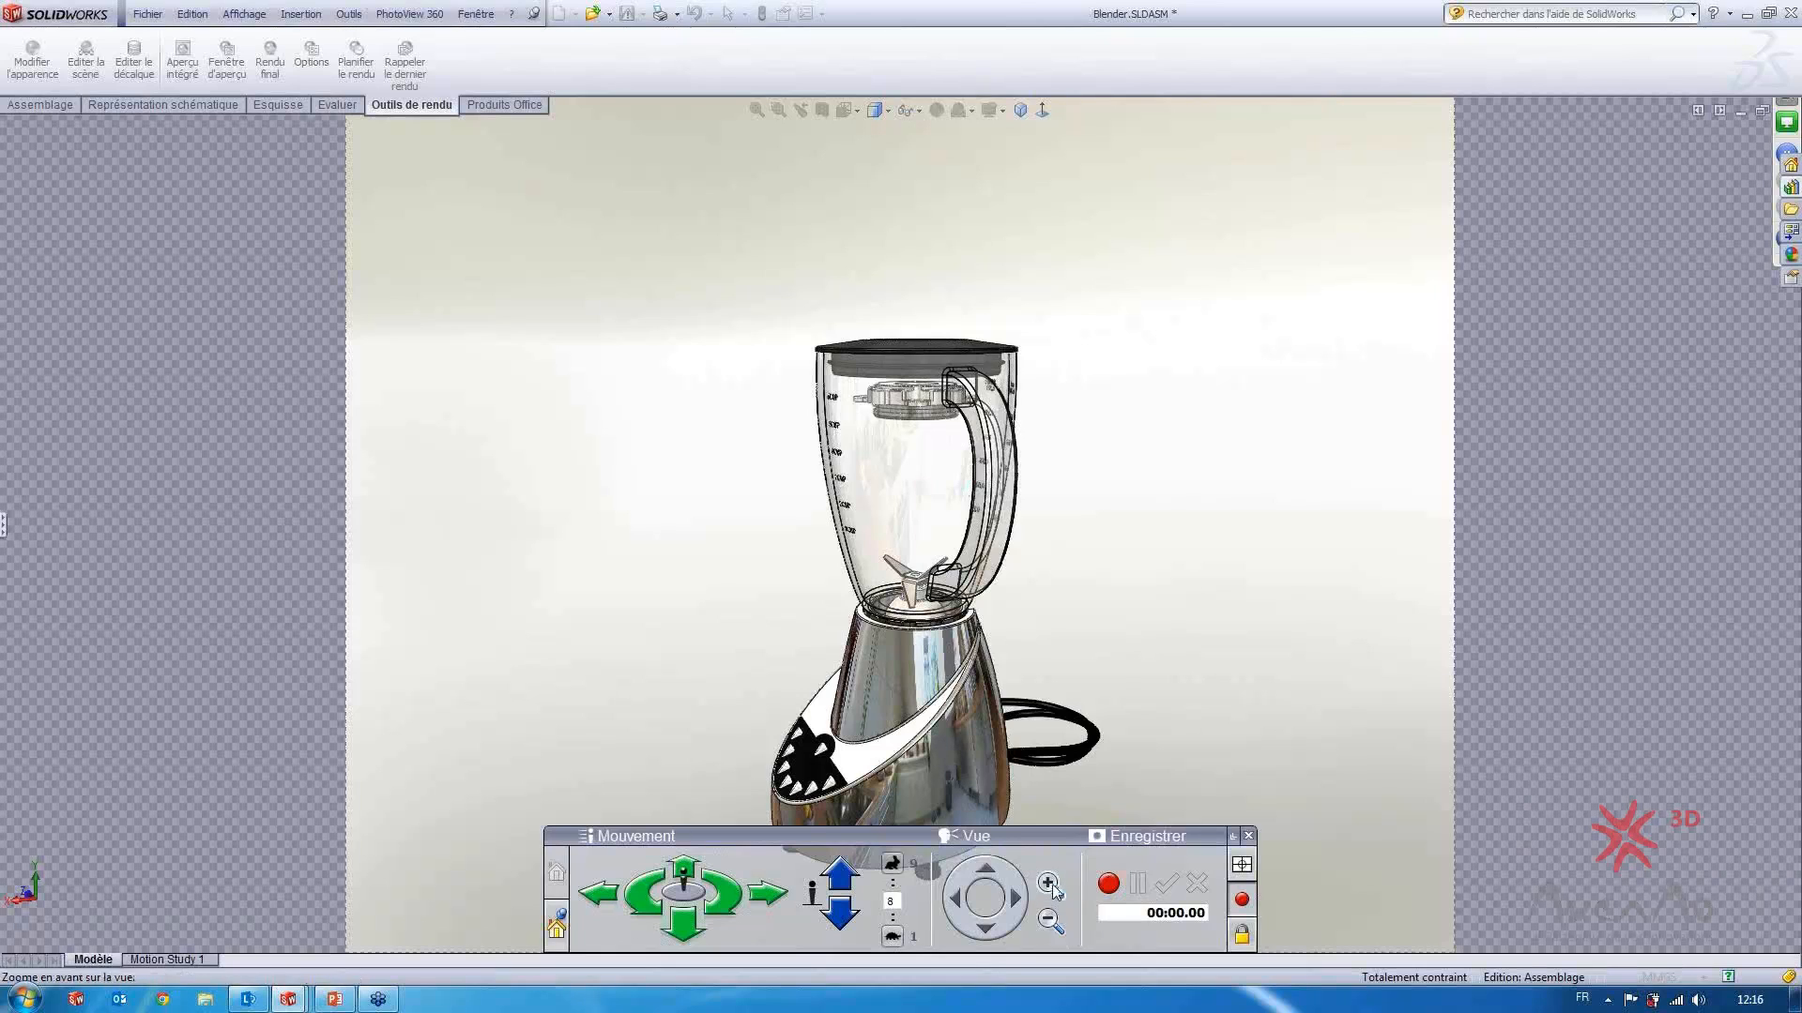
Try the walkthrough's backward, forward and turning controls, tilt the view, and exit the virtual walkthrough without keeping it
left_click(687, 929)
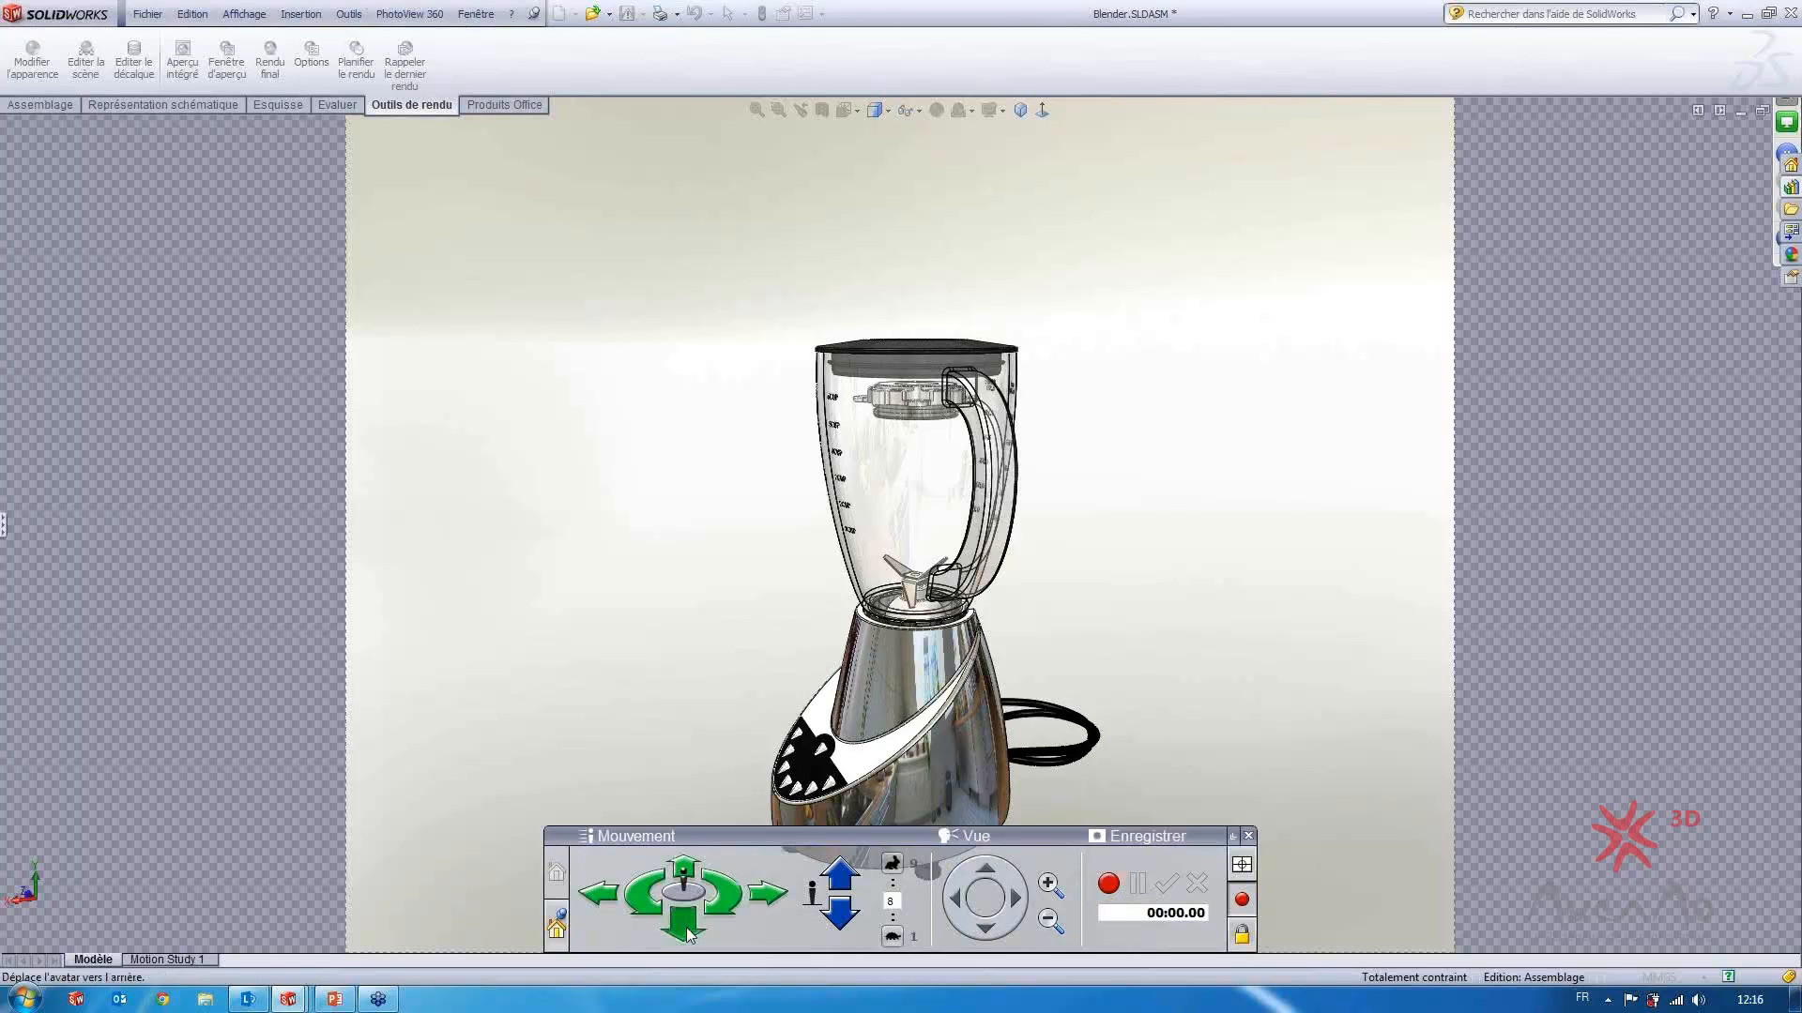
left_click(692, 880)
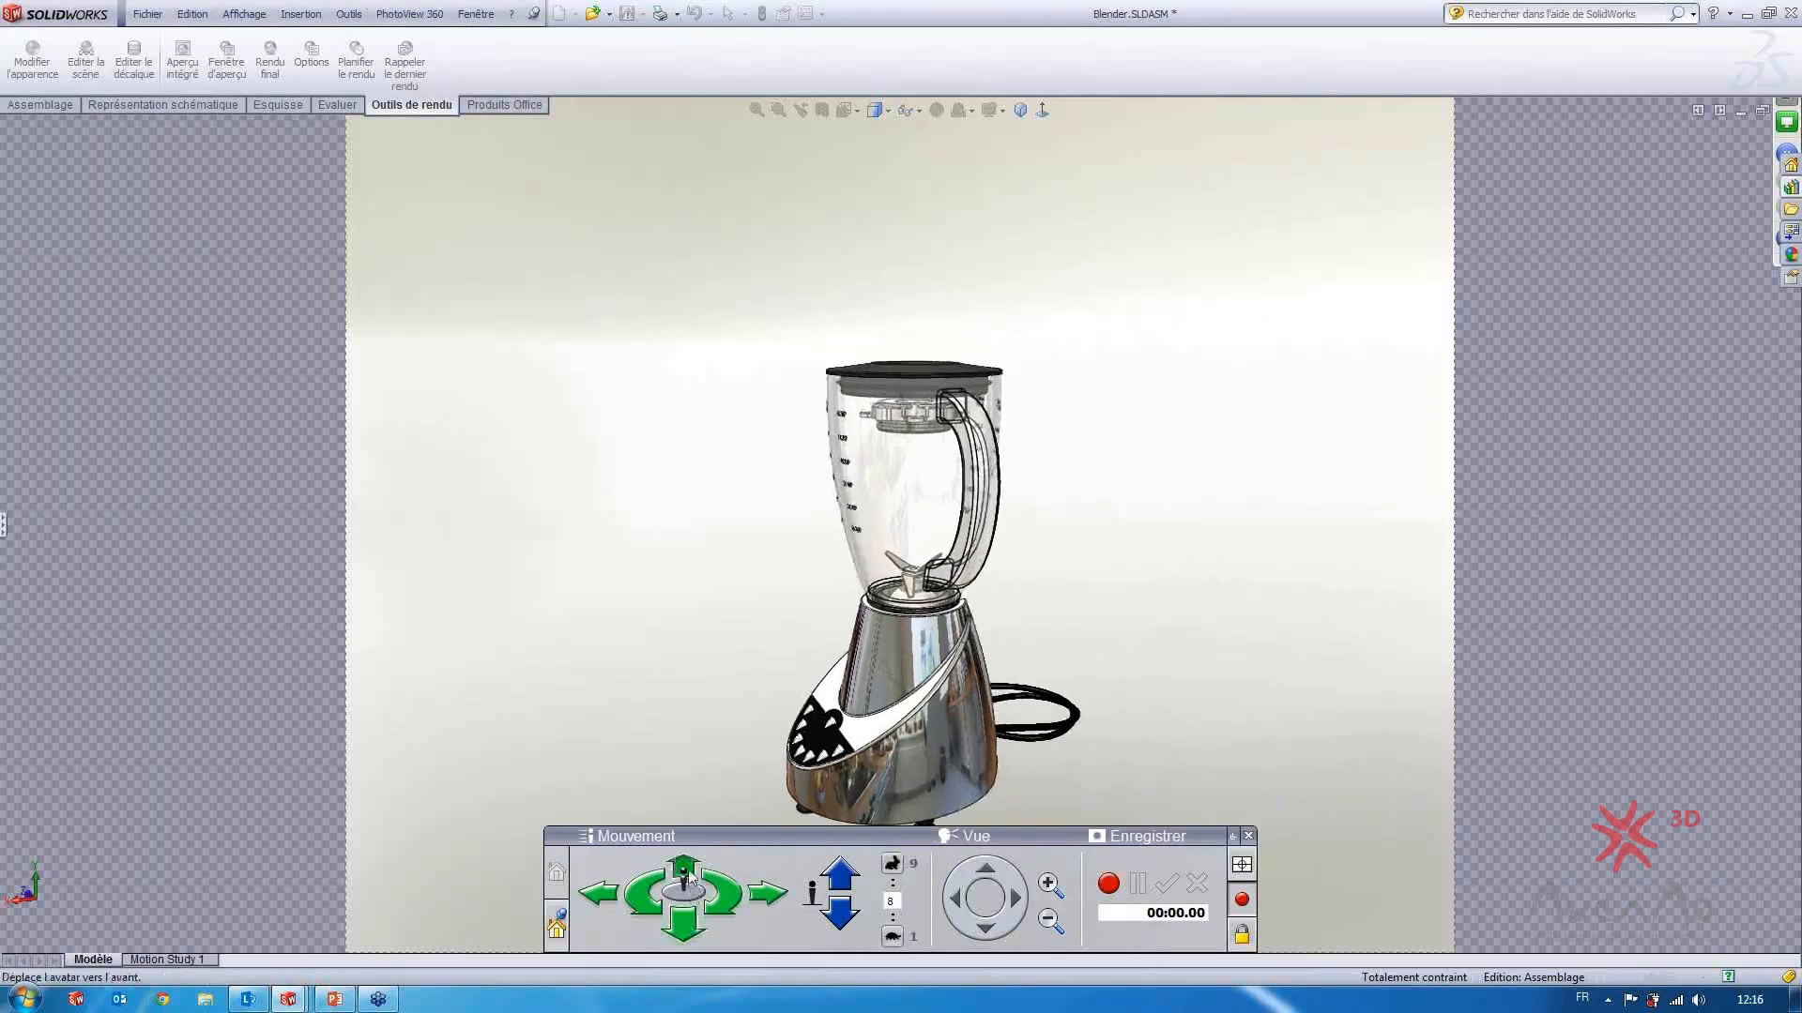
left_click(725, 906)
left_click(637, 912)
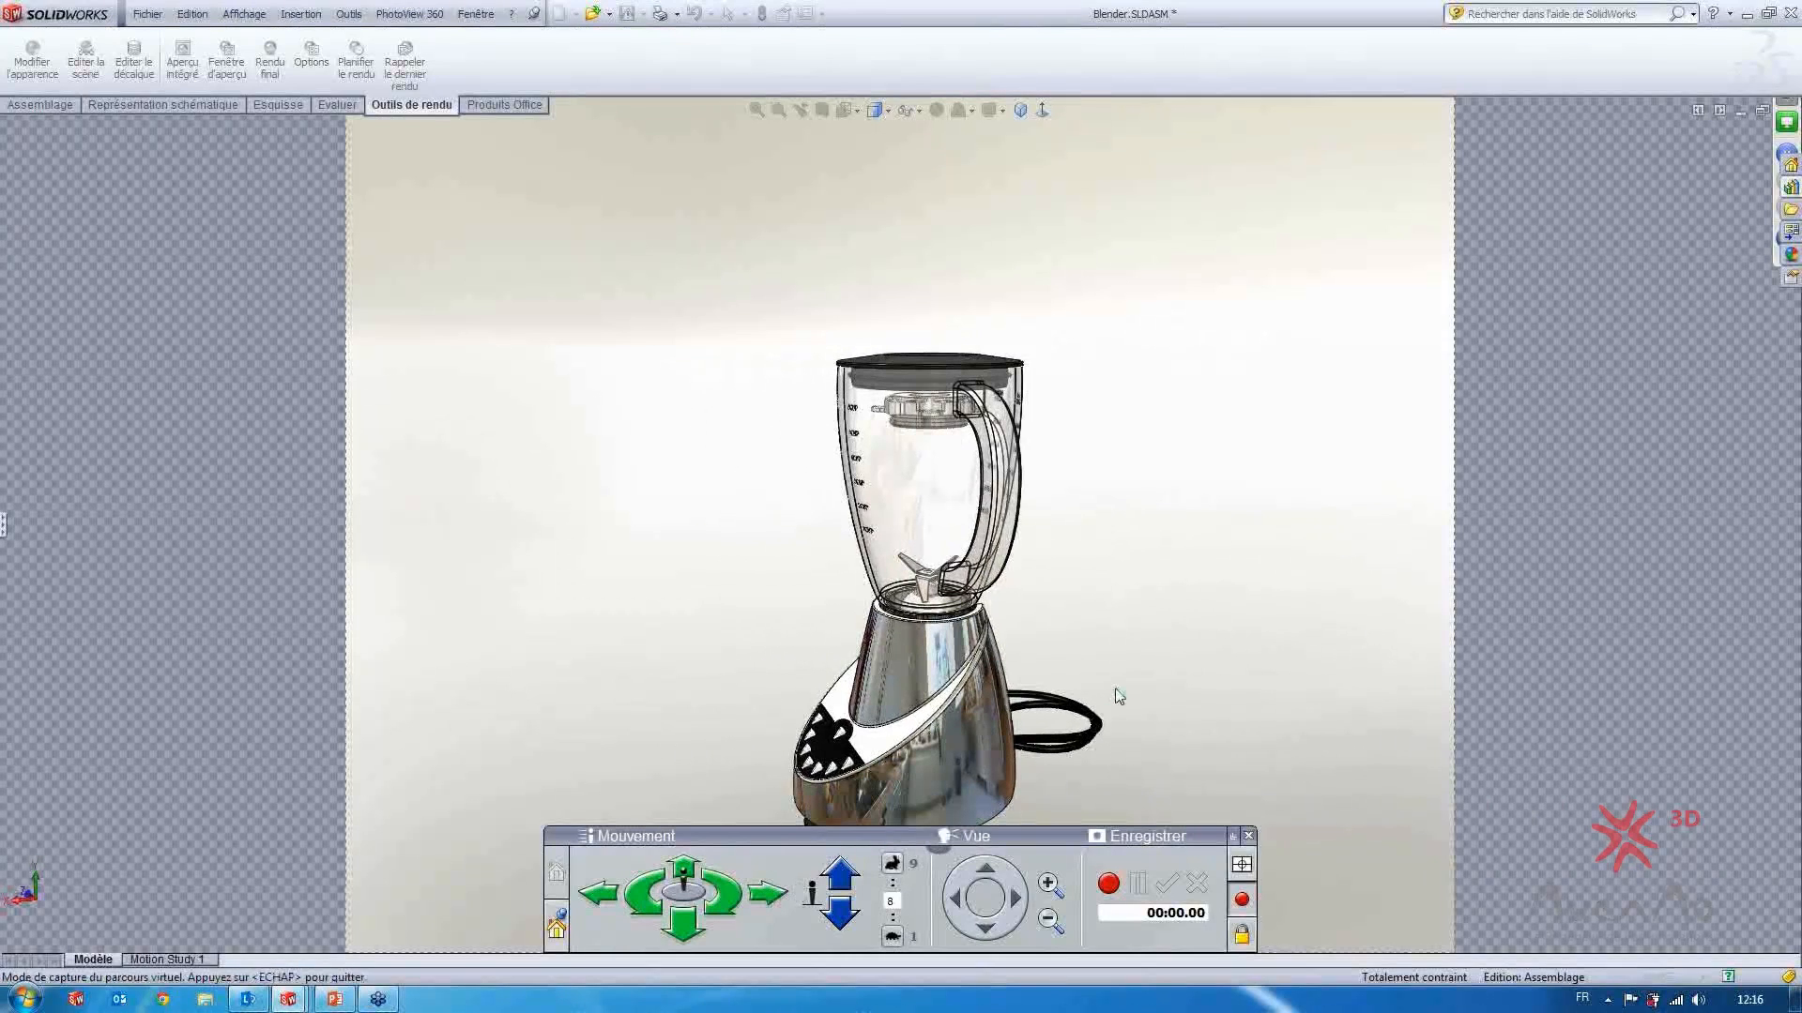
left_click_drag(1128, 679, 1091, 601)
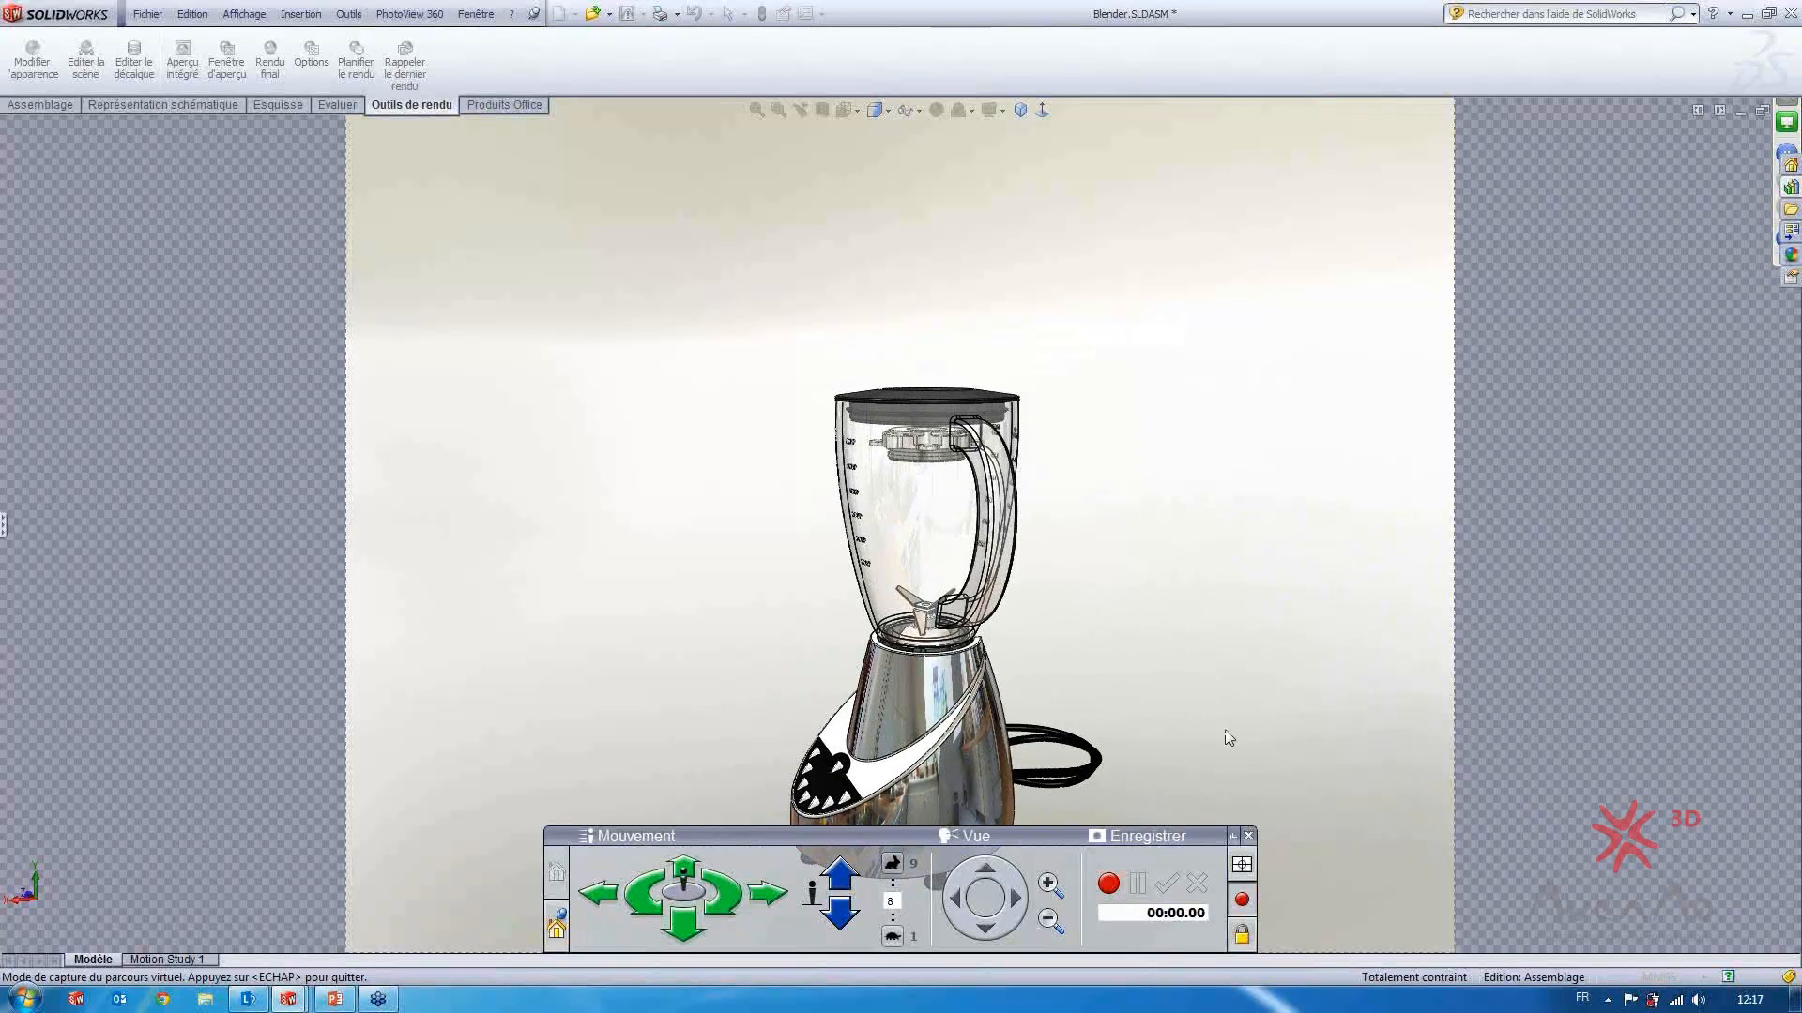
left_click(1248, 835)
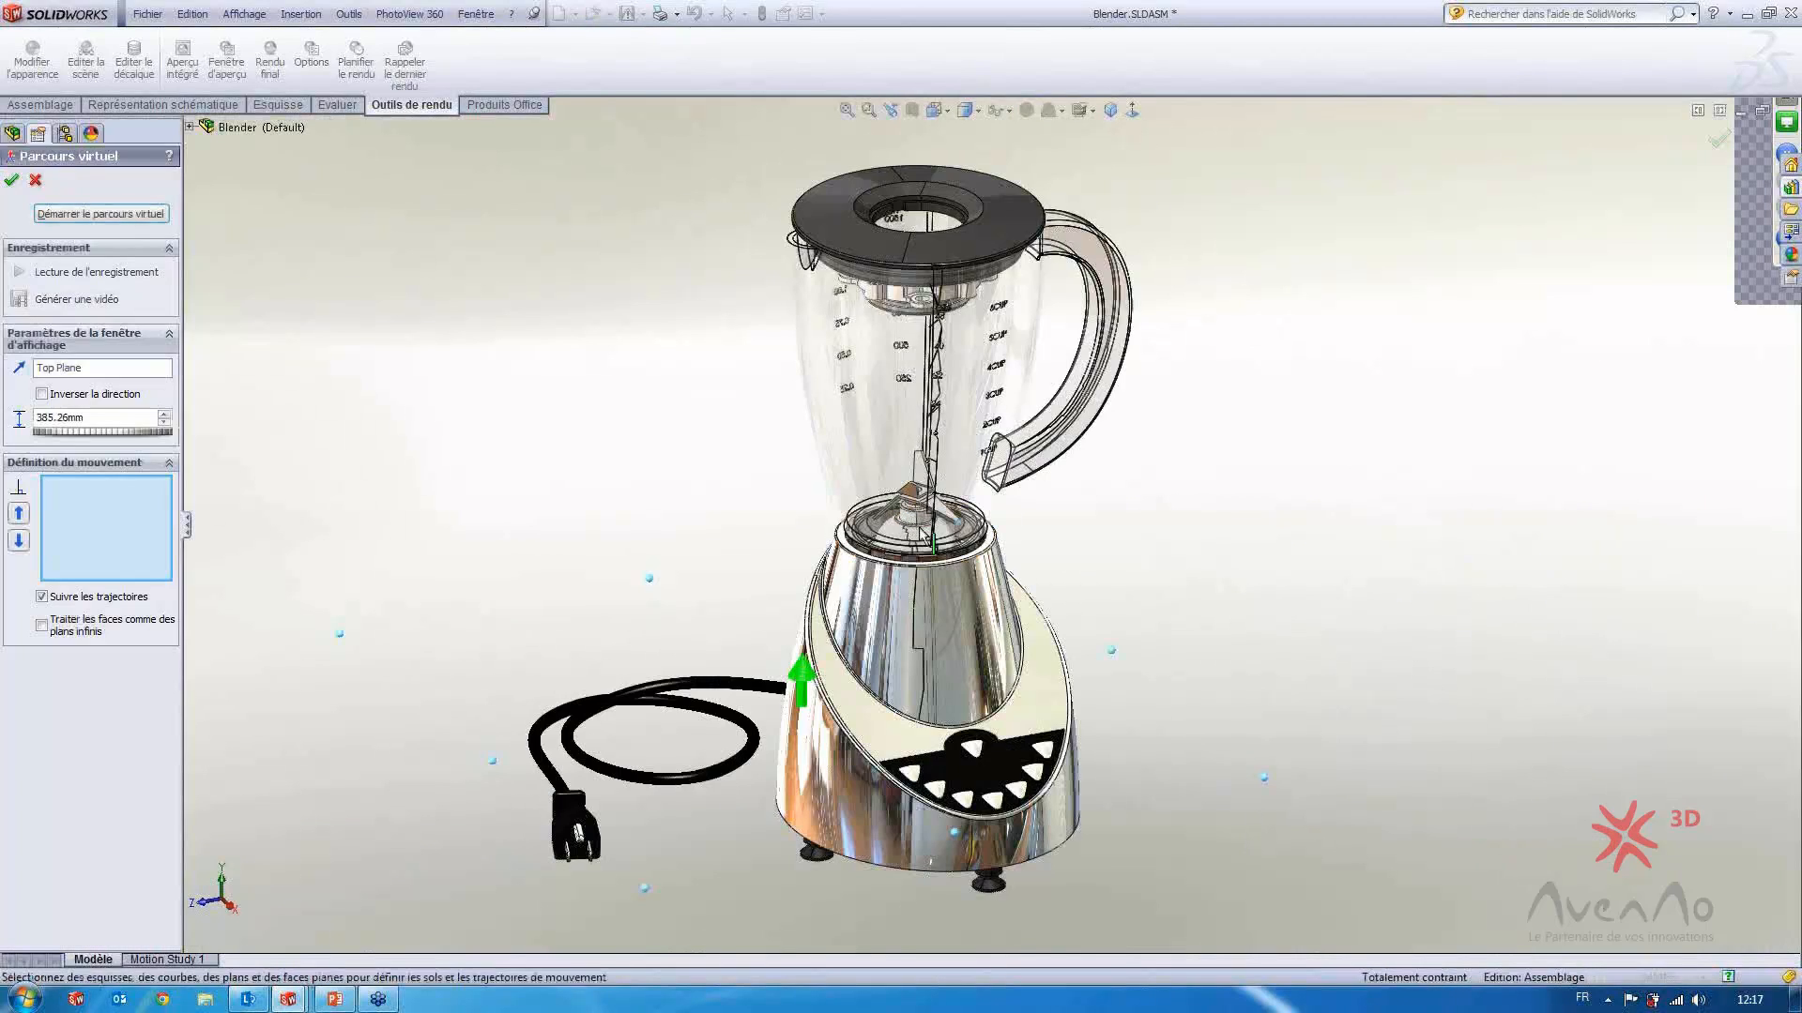
left_click(36, 180)
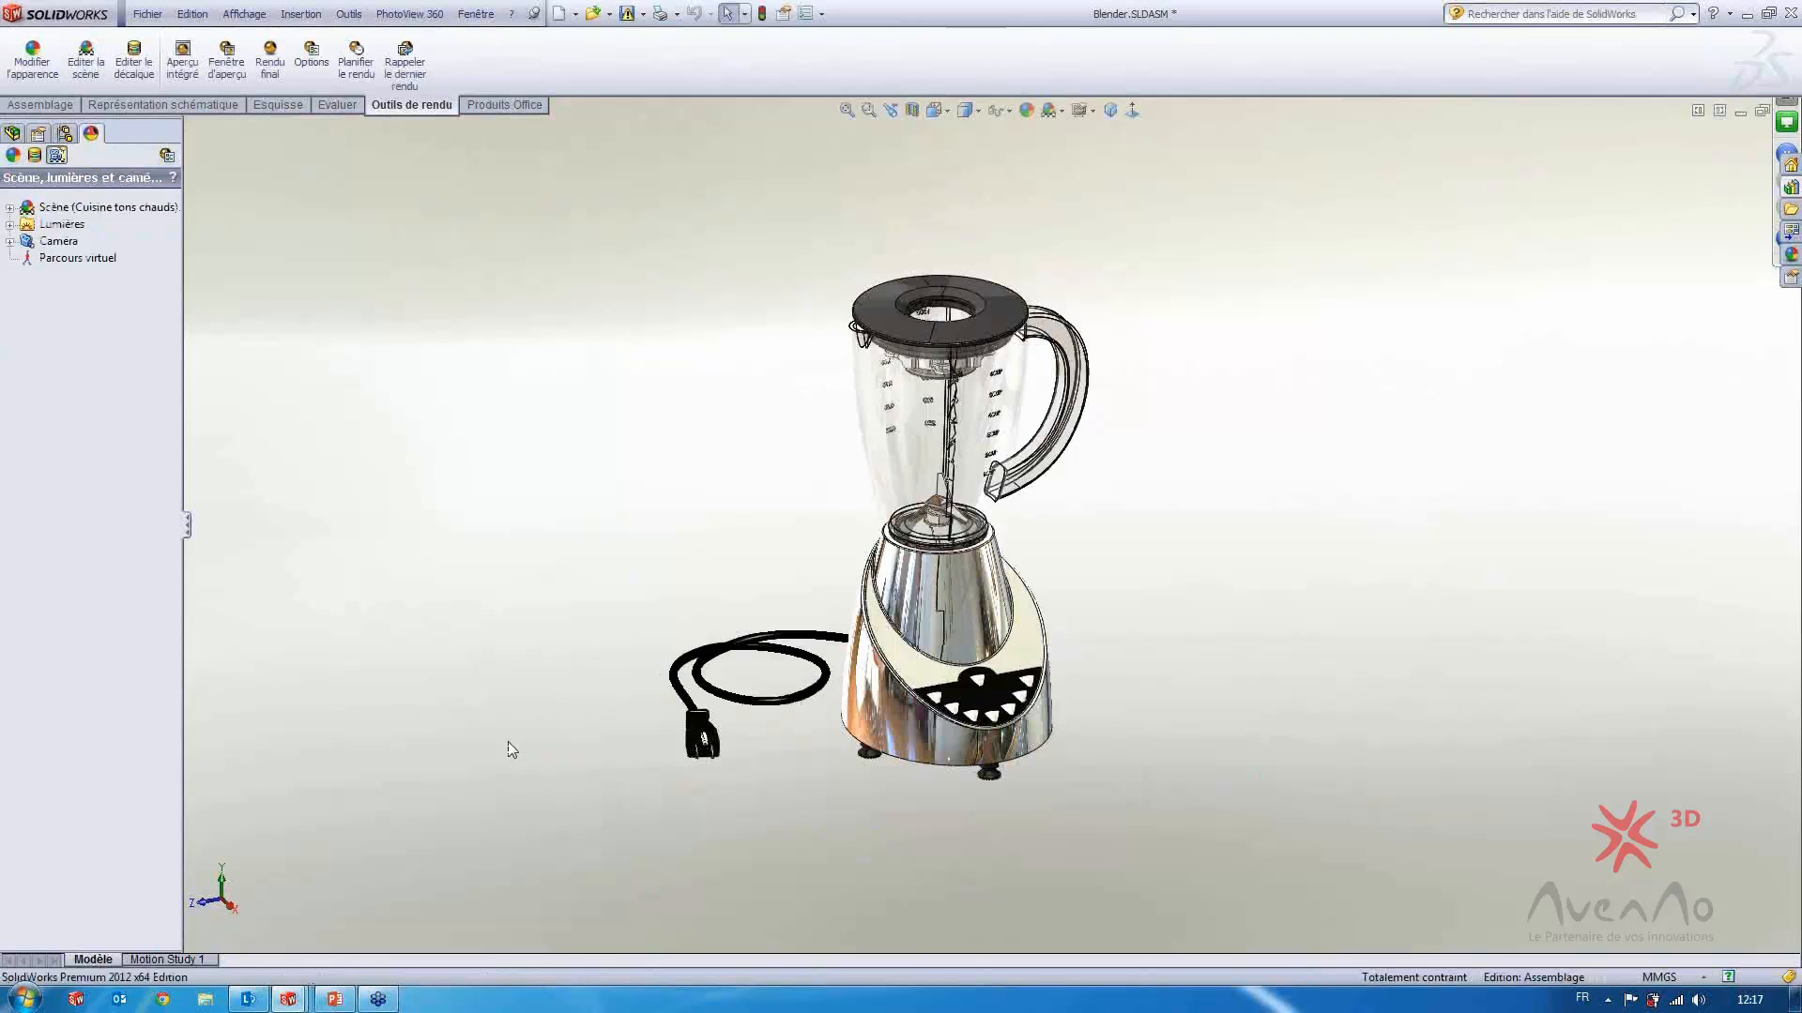
Show PowerPoint slide 11 on the SolidWorks 2011 drawing novelties, and switch to the SolidWorks 2010 drawing in SolidWorks
left_click(334, 998)
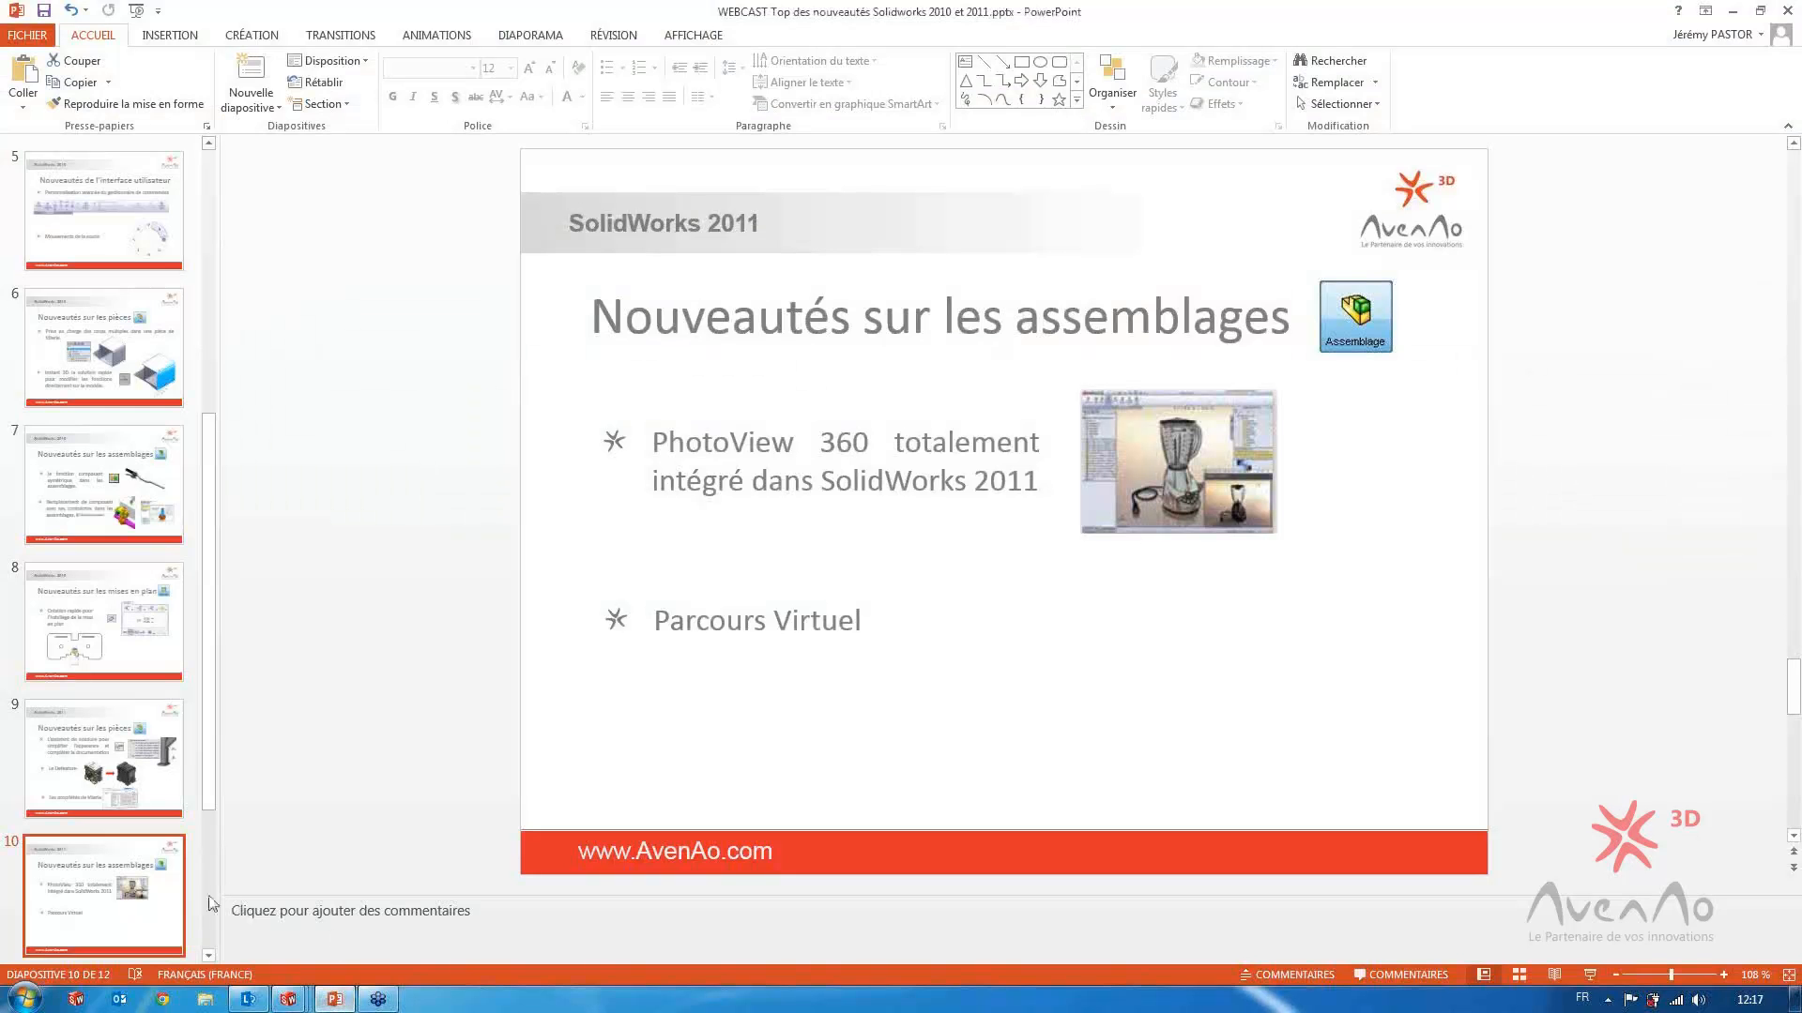
scroll(164, 880, "down", 2)
left_click(163, 876)
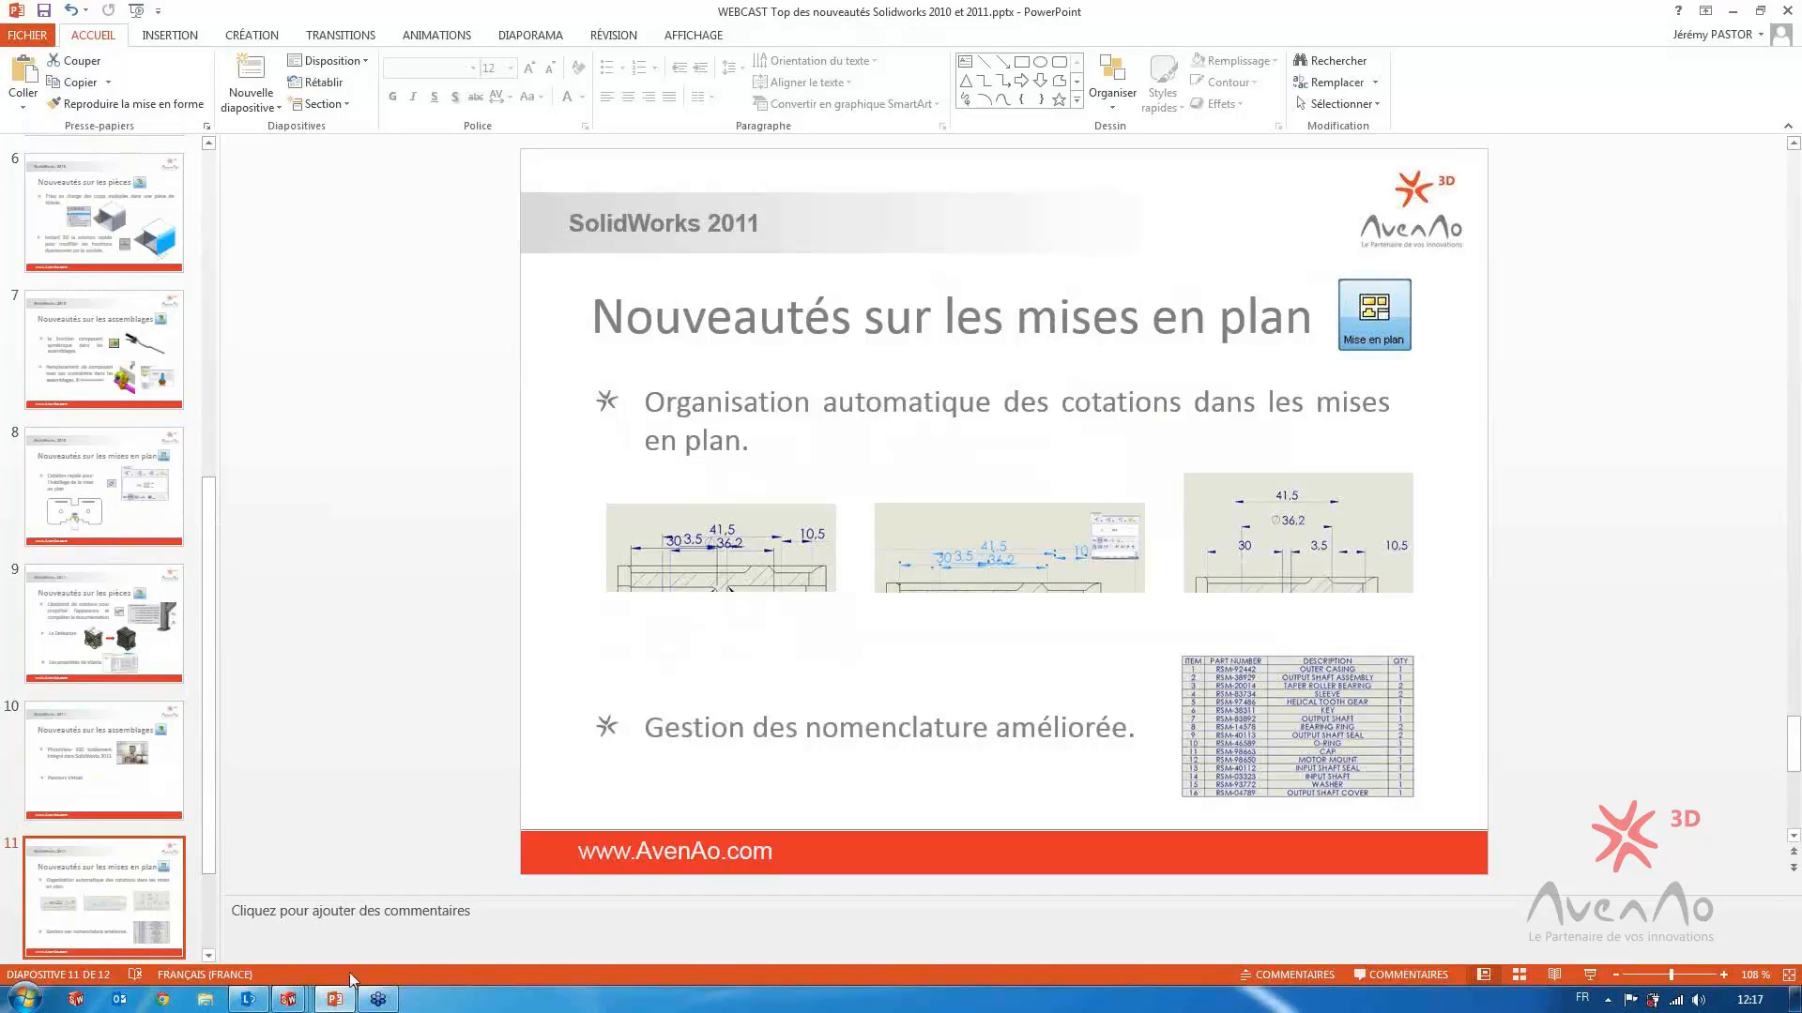
left_click(288, 998)
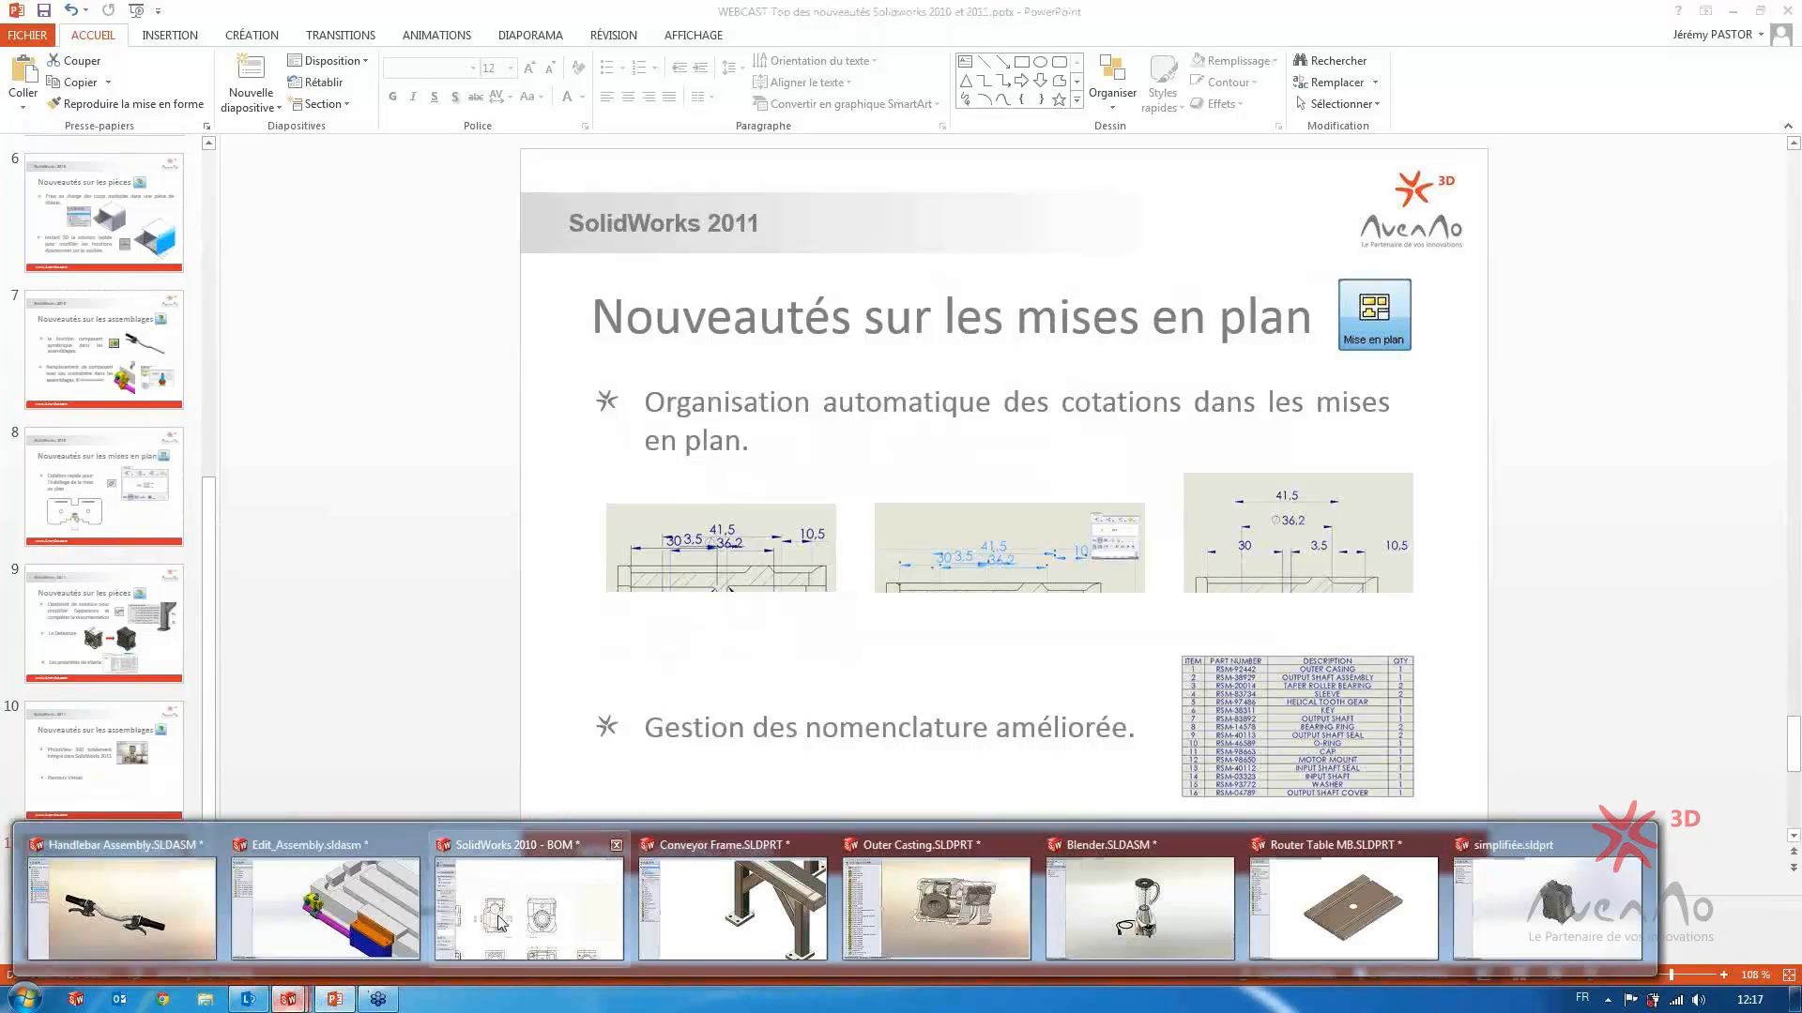
left_click(475, 931)
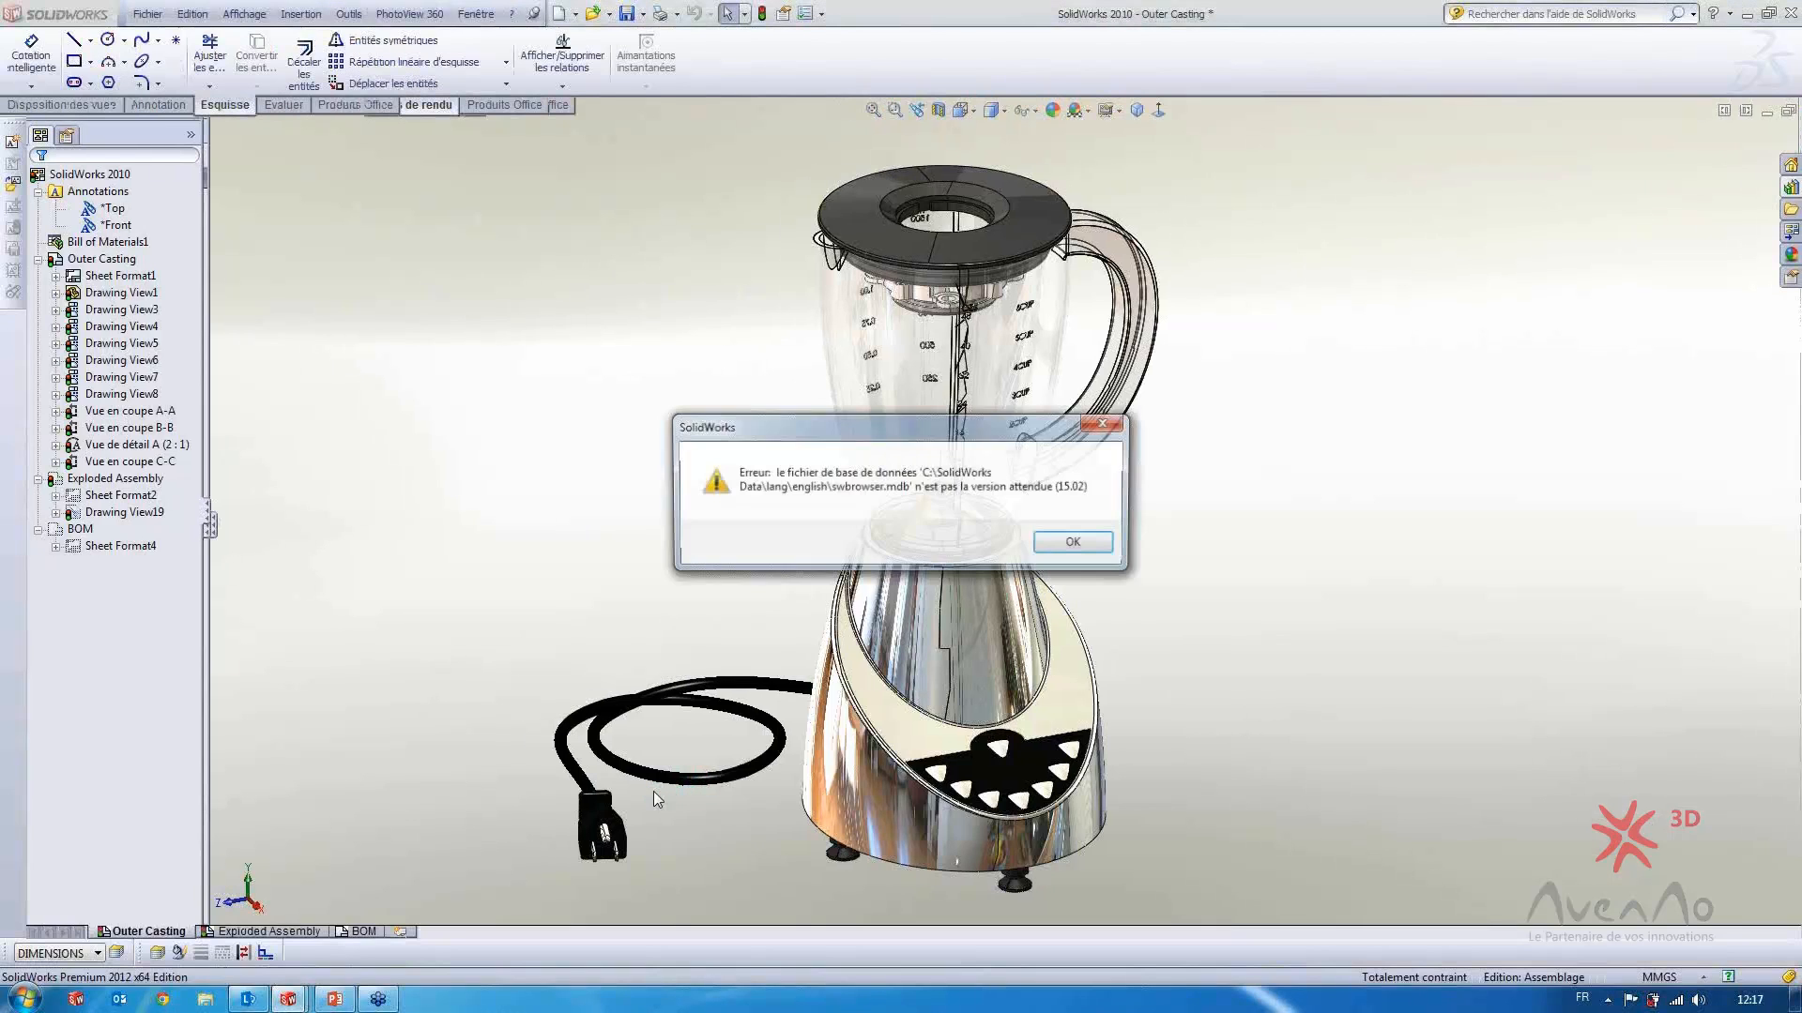
Dismiss the database version error and bring the SolidWorks 2010 drawing to the front
left_click(1106, 423)
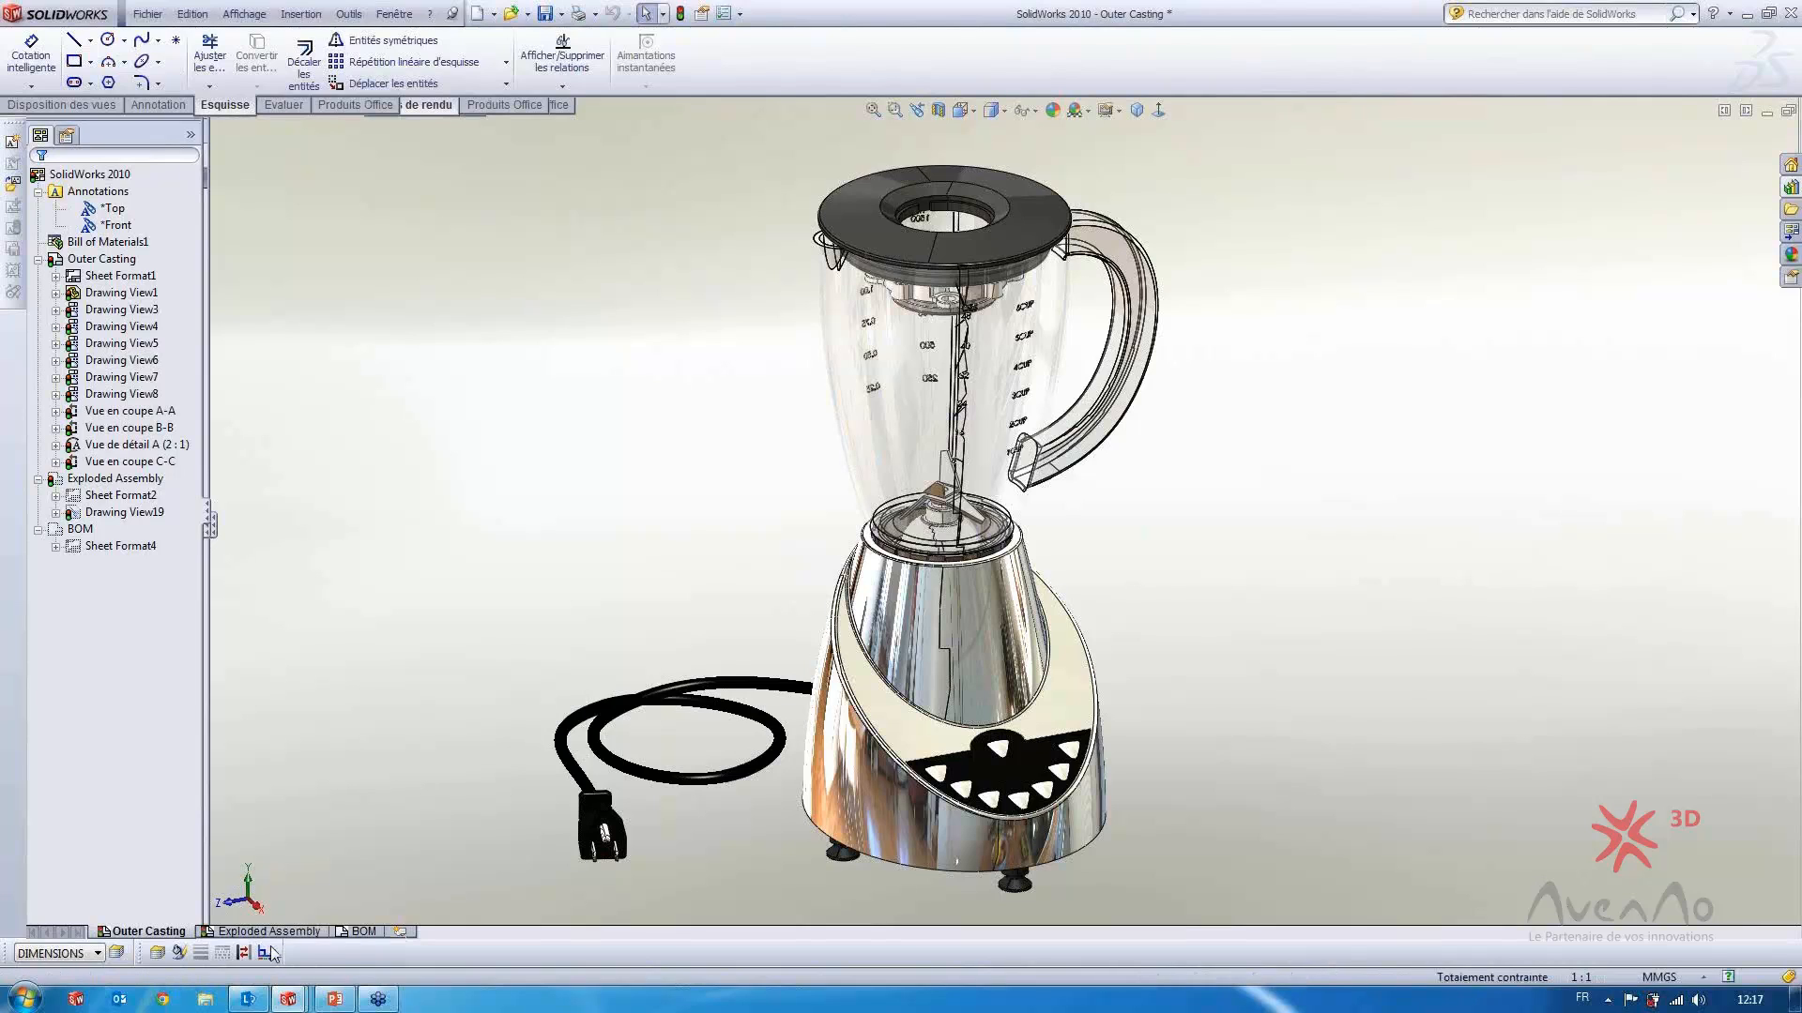
left_click(291, 1000)
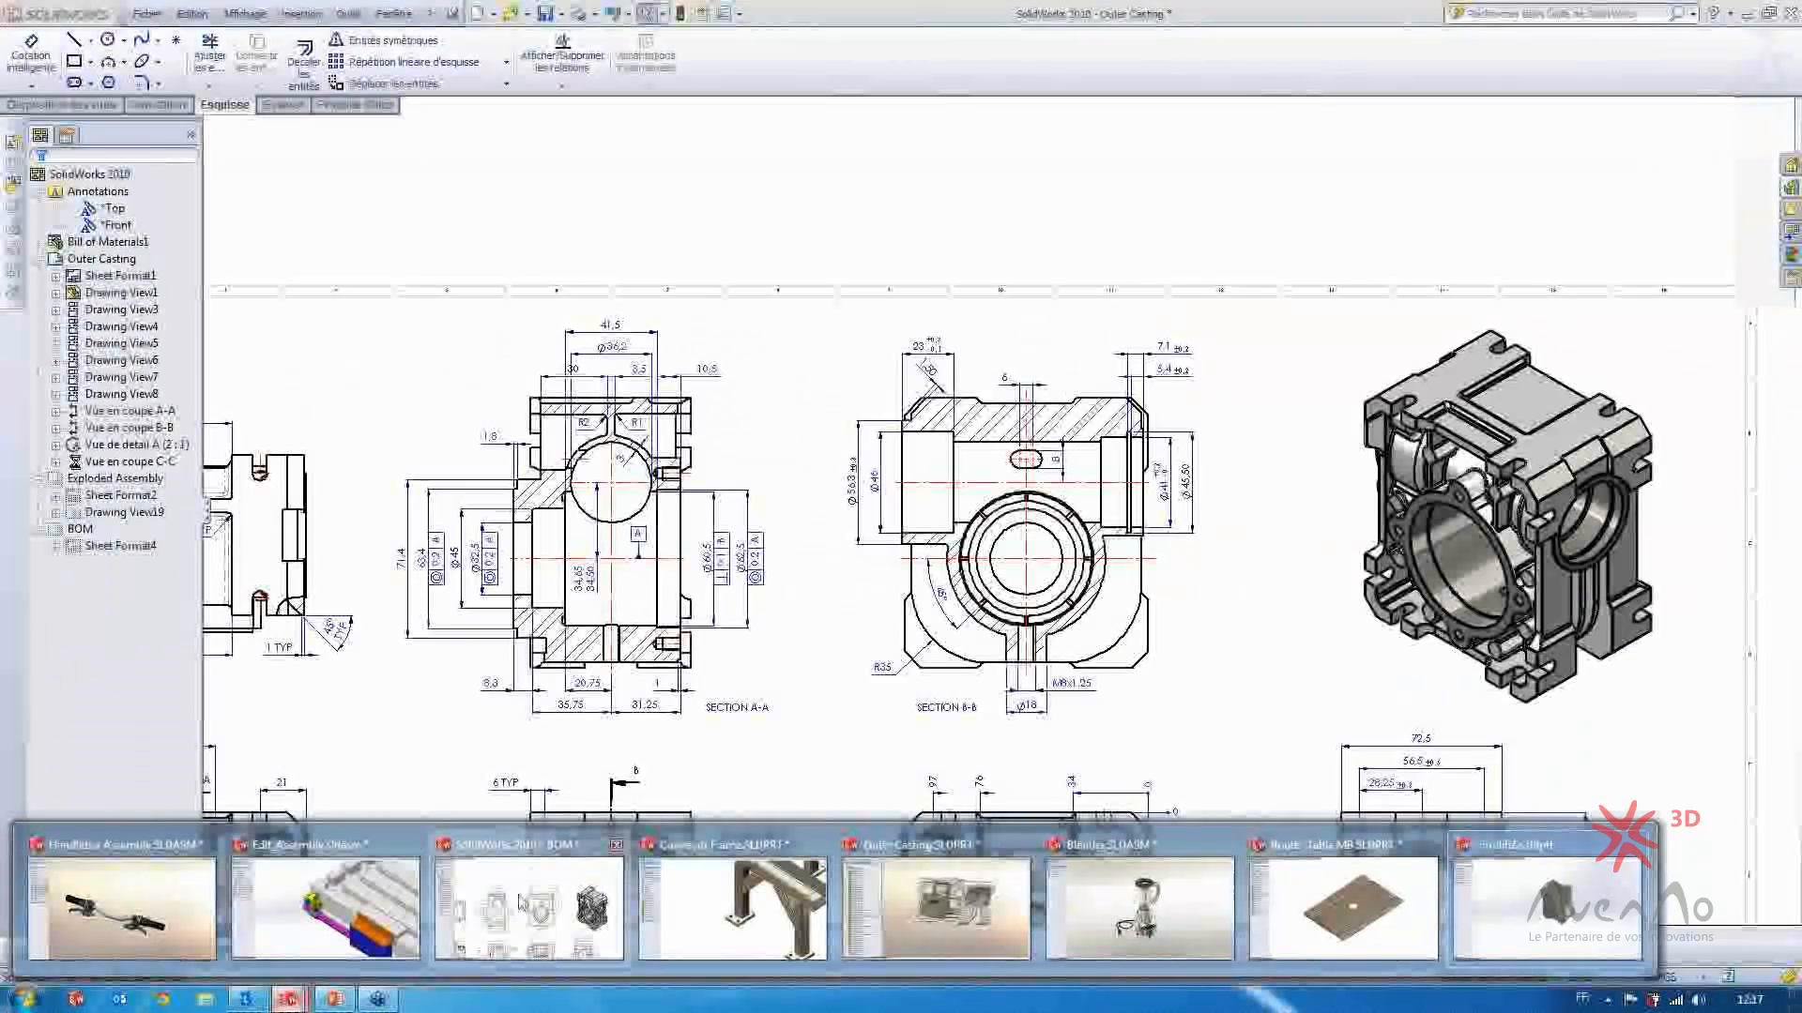
left_click(525, 905)
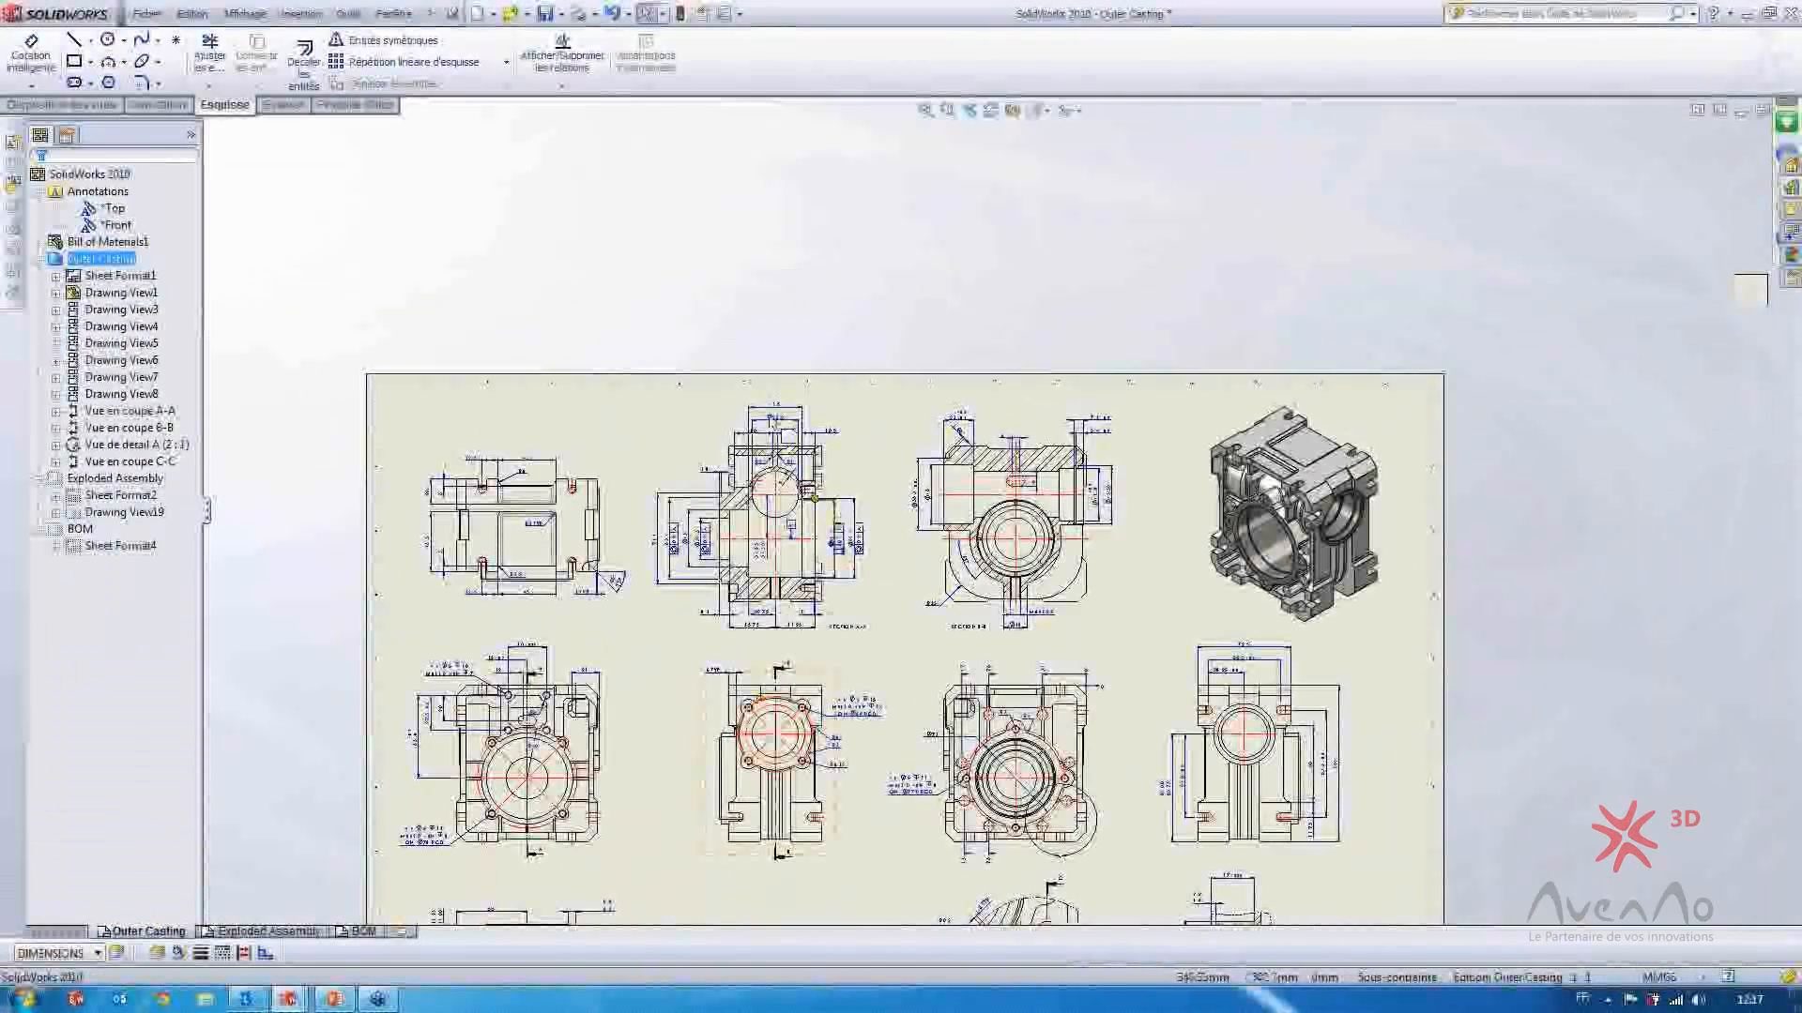
Move the 30, 3,5, Ø36,2, 41,5 and 10,5 dimensions above section A-A close to the view so that they overlap
scroll(754, 417, "down", 10)
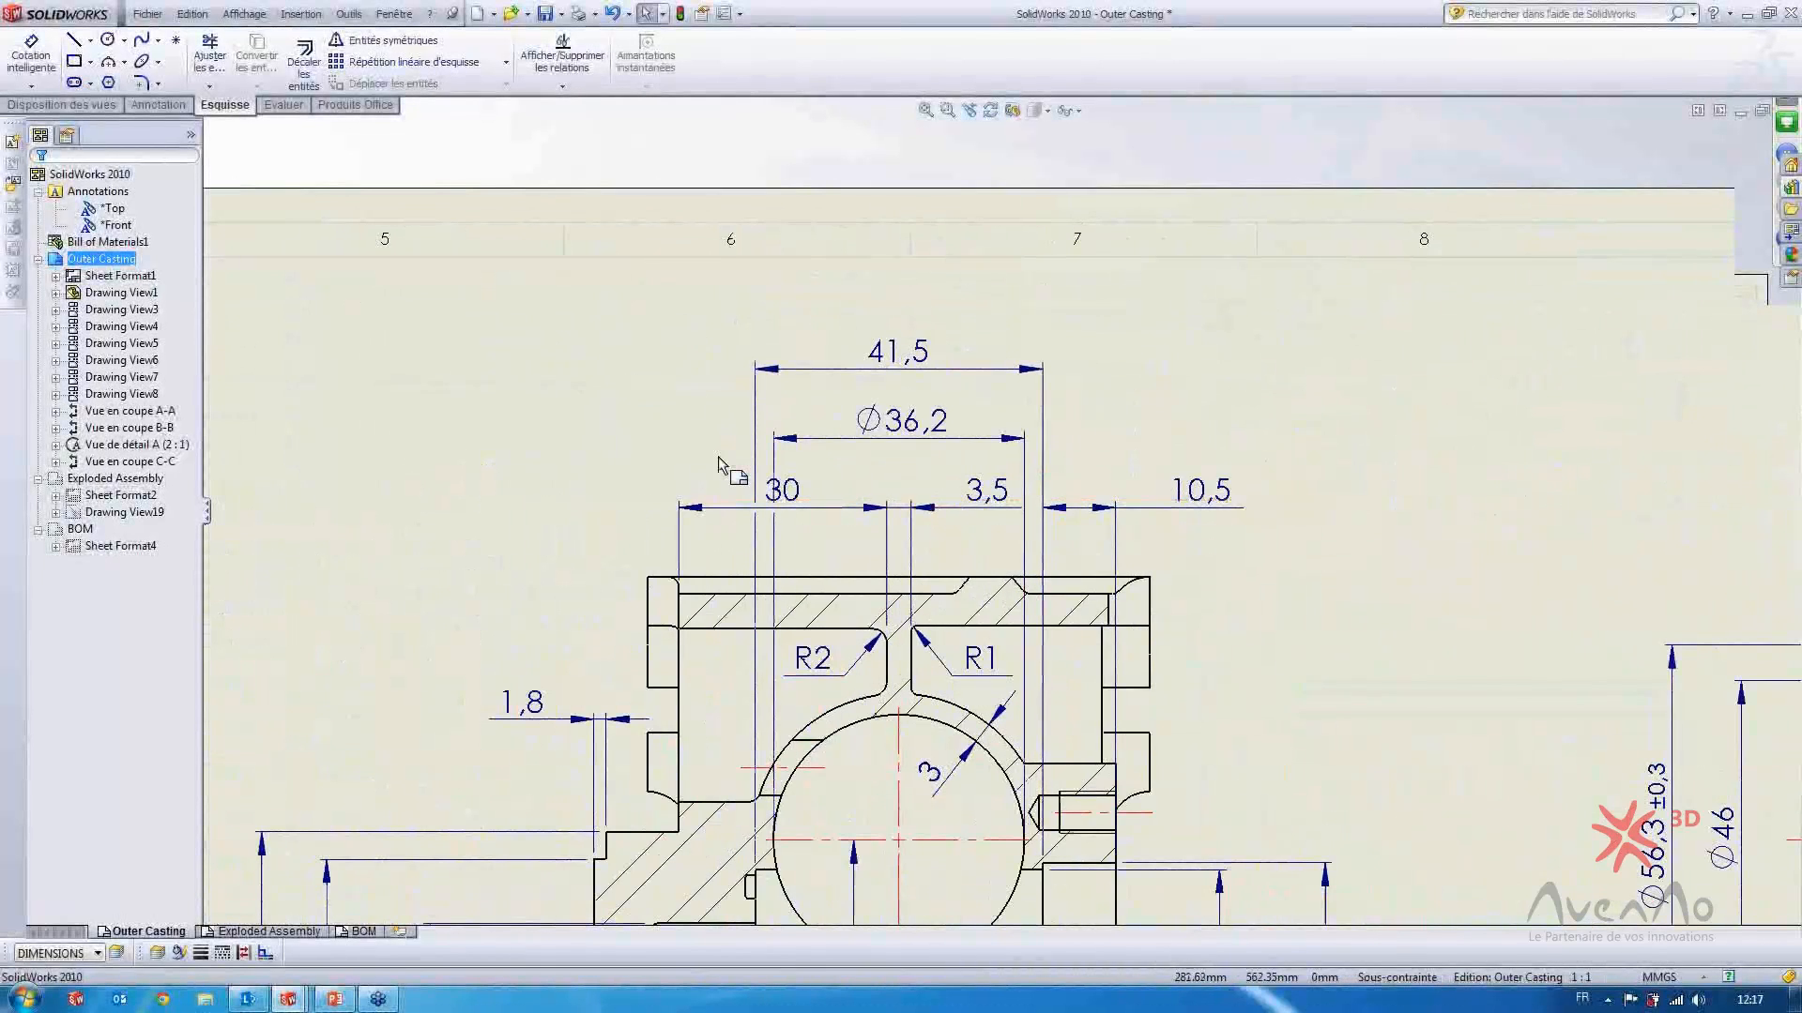
left_click(780, 504)
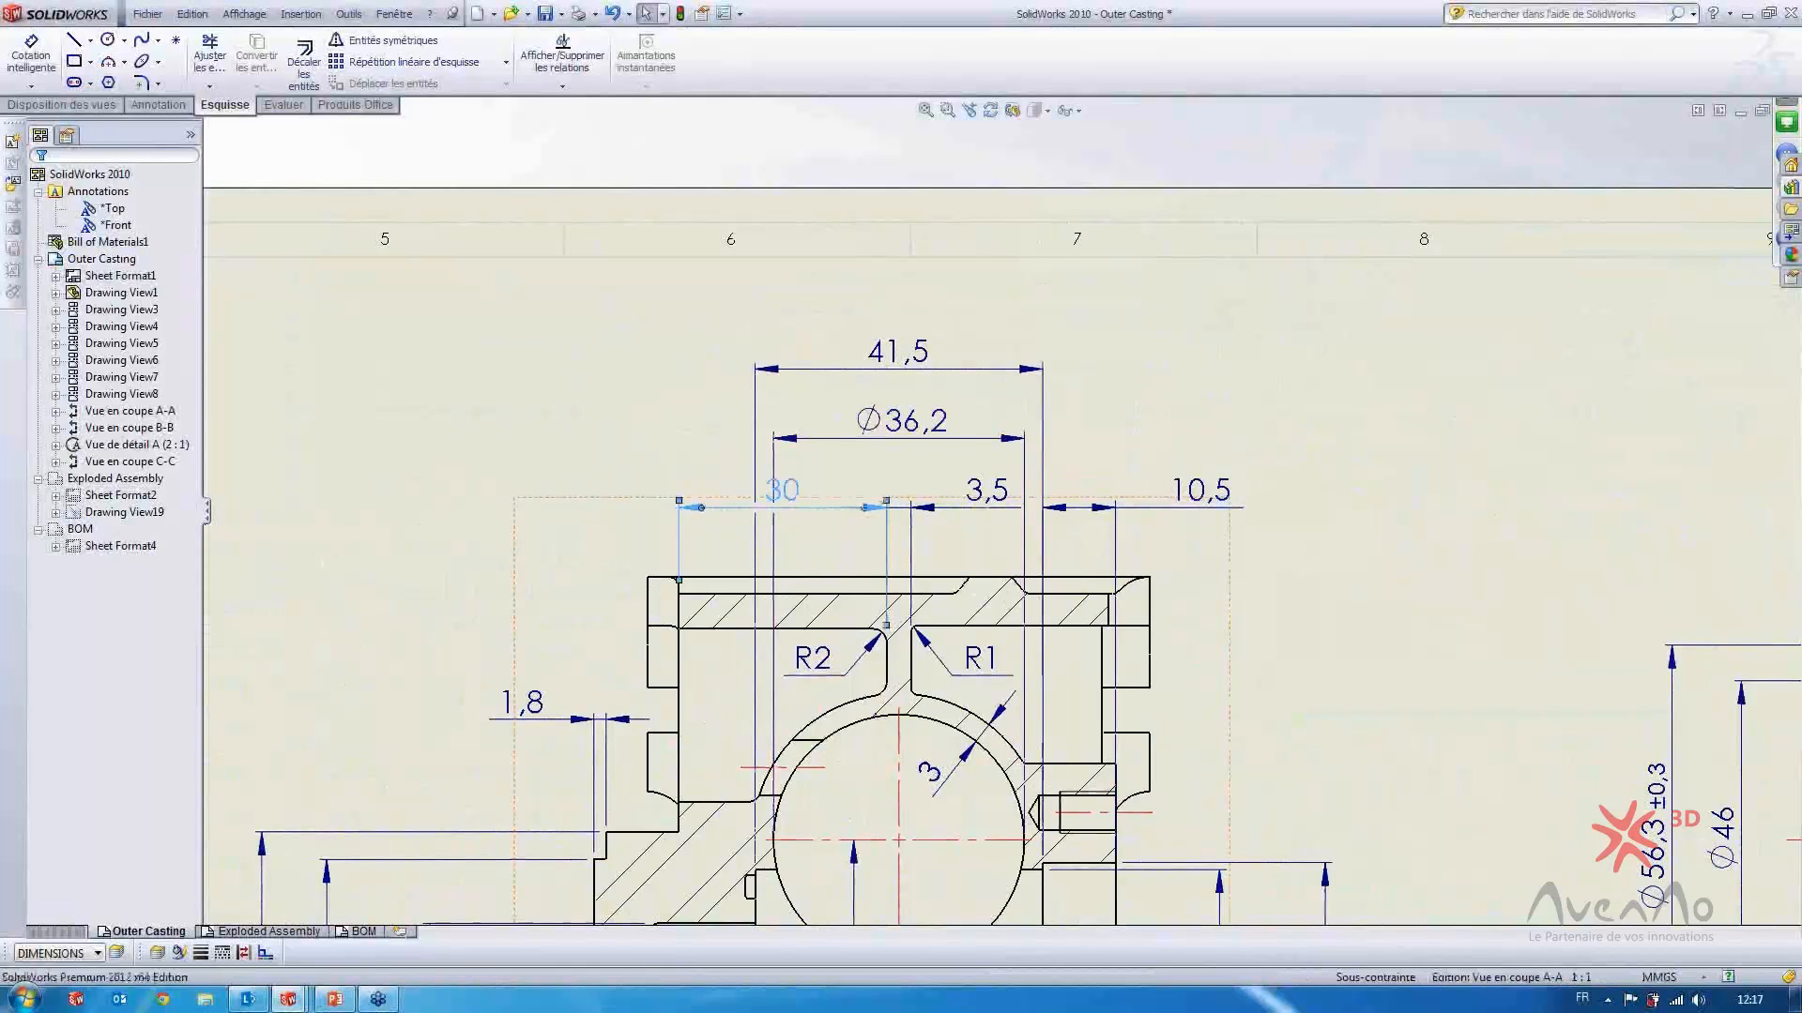
left_click_drag(797, 515, 816, 558)
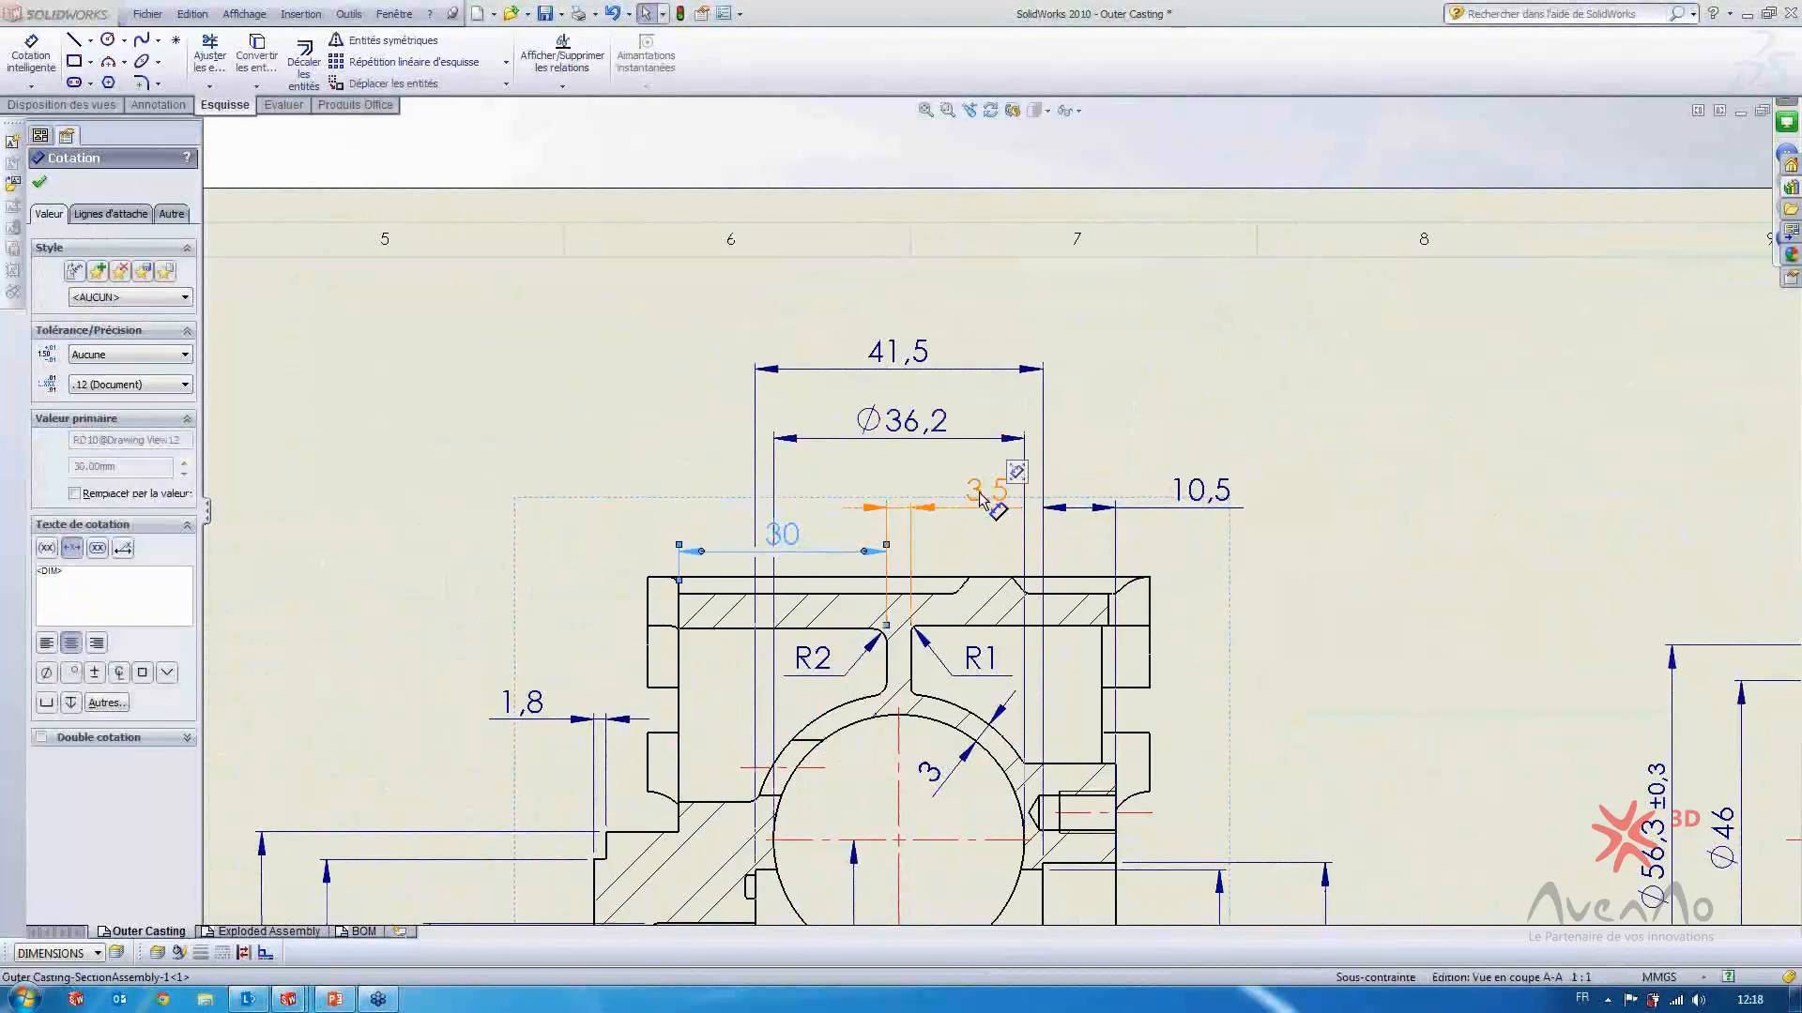
left_click_drag(980, 497, 938, 550)
left_click_drag(915, 420, 903, 537)
left_click_drag(896, 366, 896, 528)
left_click_drag(1209, 507, 966, 531)
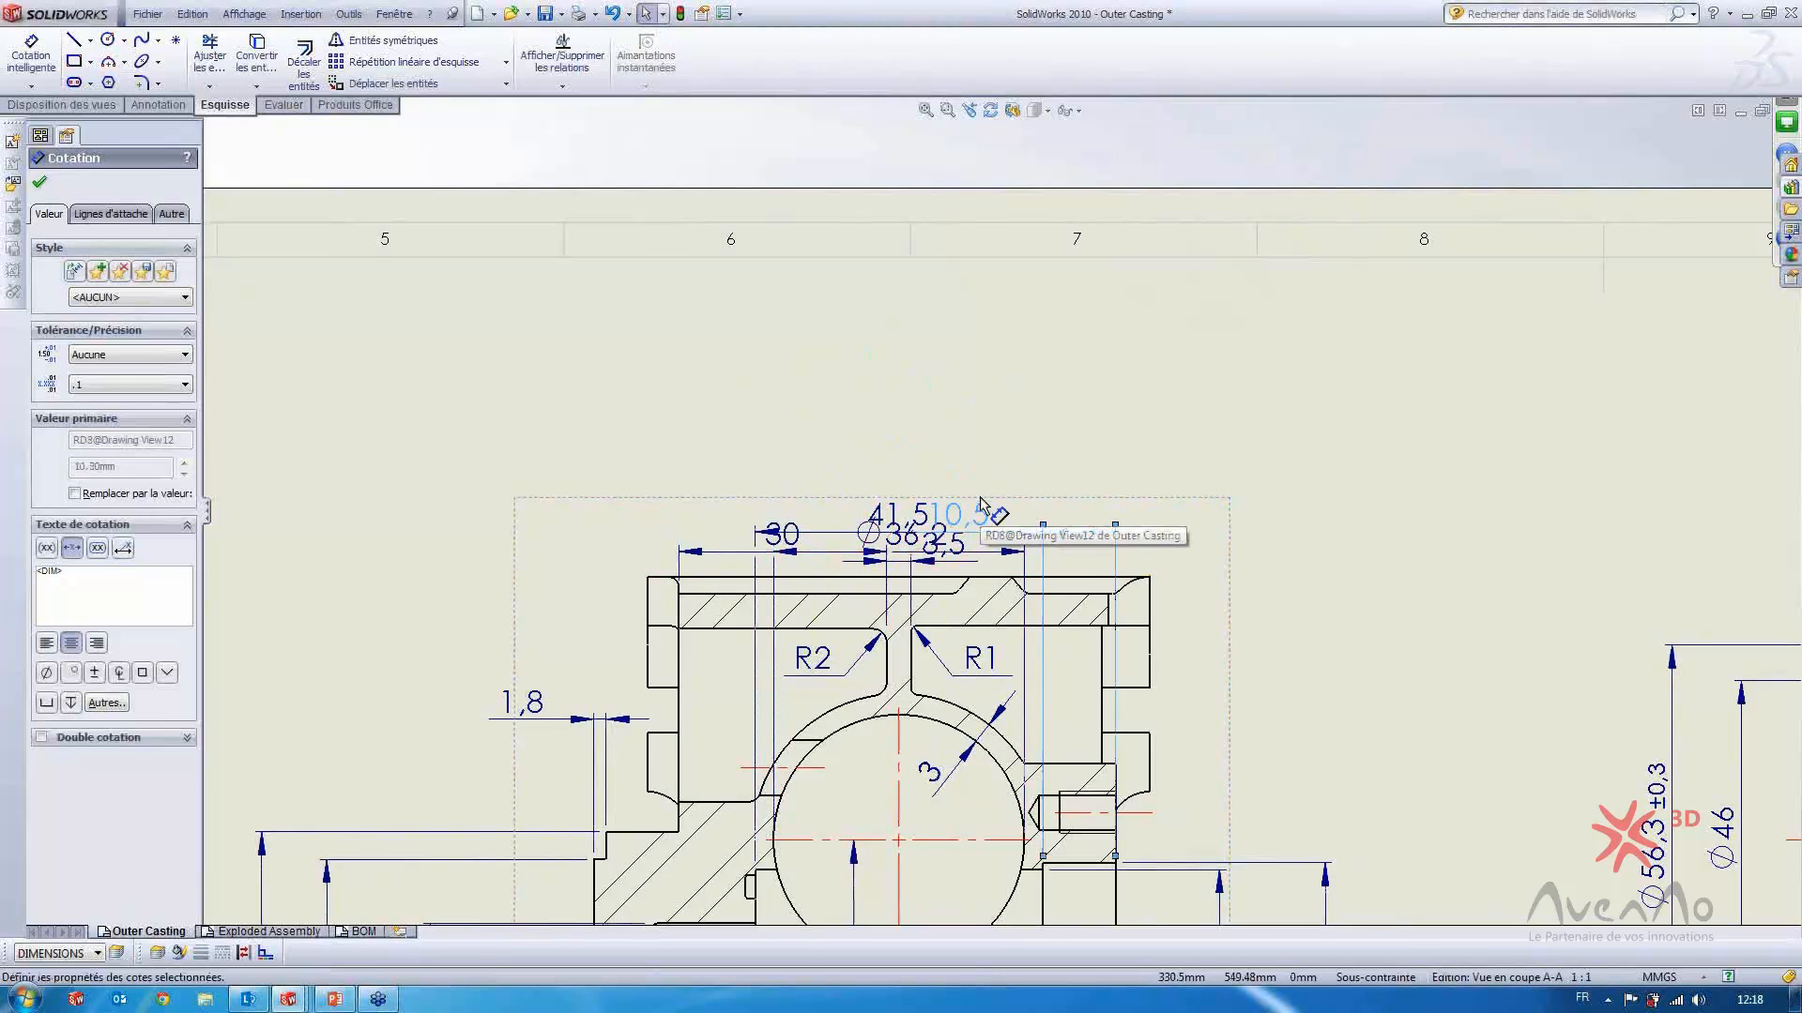
left_click(1311, 609)
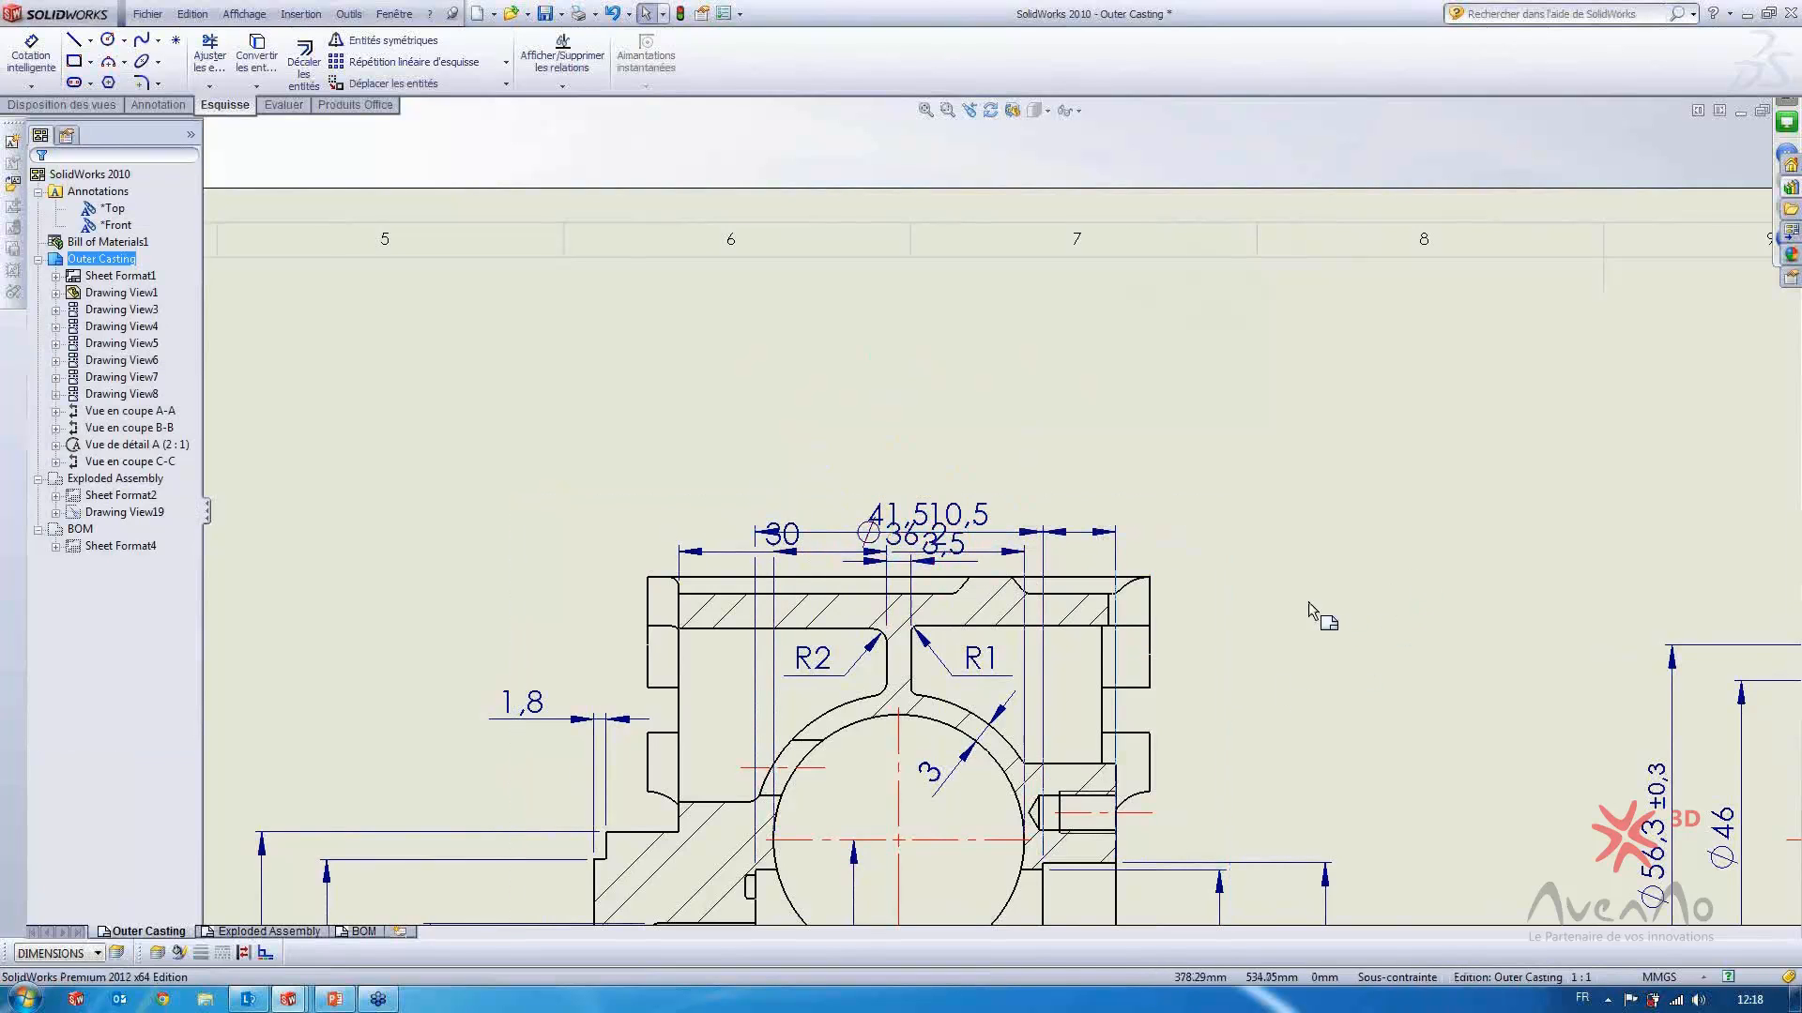
Select all the overlapping dimensions above section A-A and rearrange them automatically
mouse_move(573, 430)
left_mouse_down()
mouse_move(656, 483)
mouse_move(1101, 633)
mouse_move(1166, 570)
left_mouse_up()
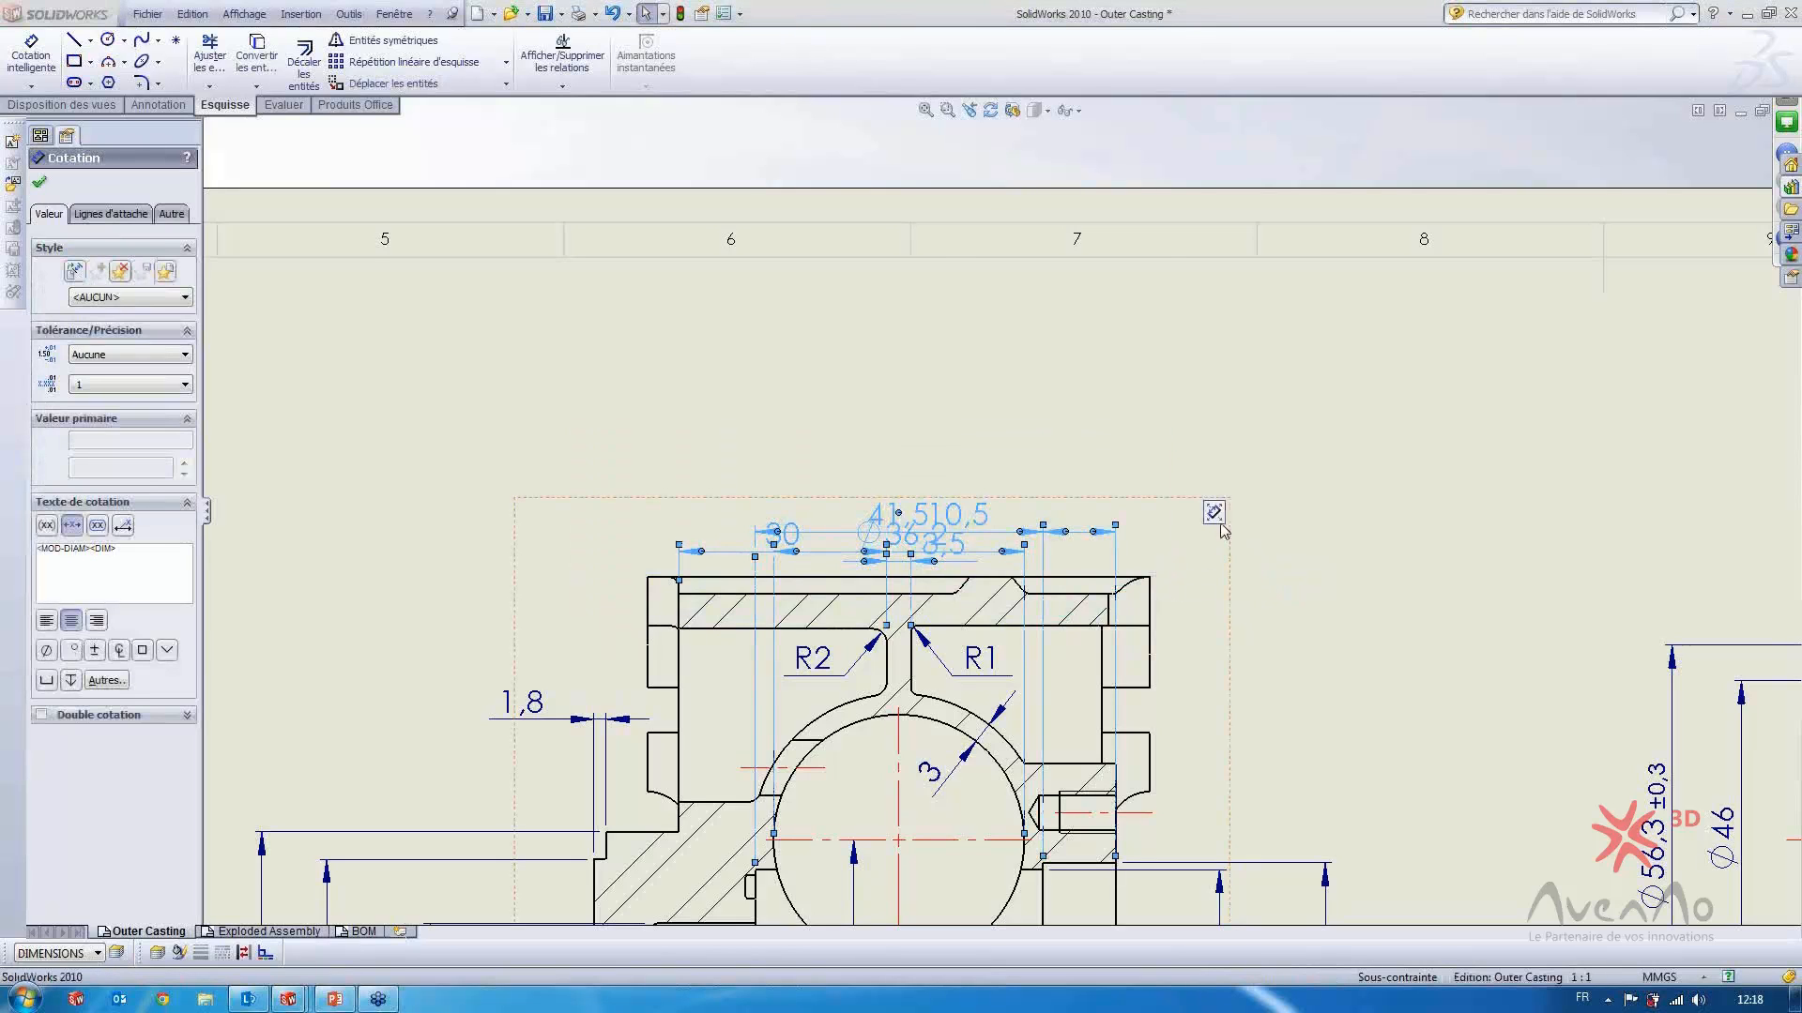
mouse_move(1214, 513)
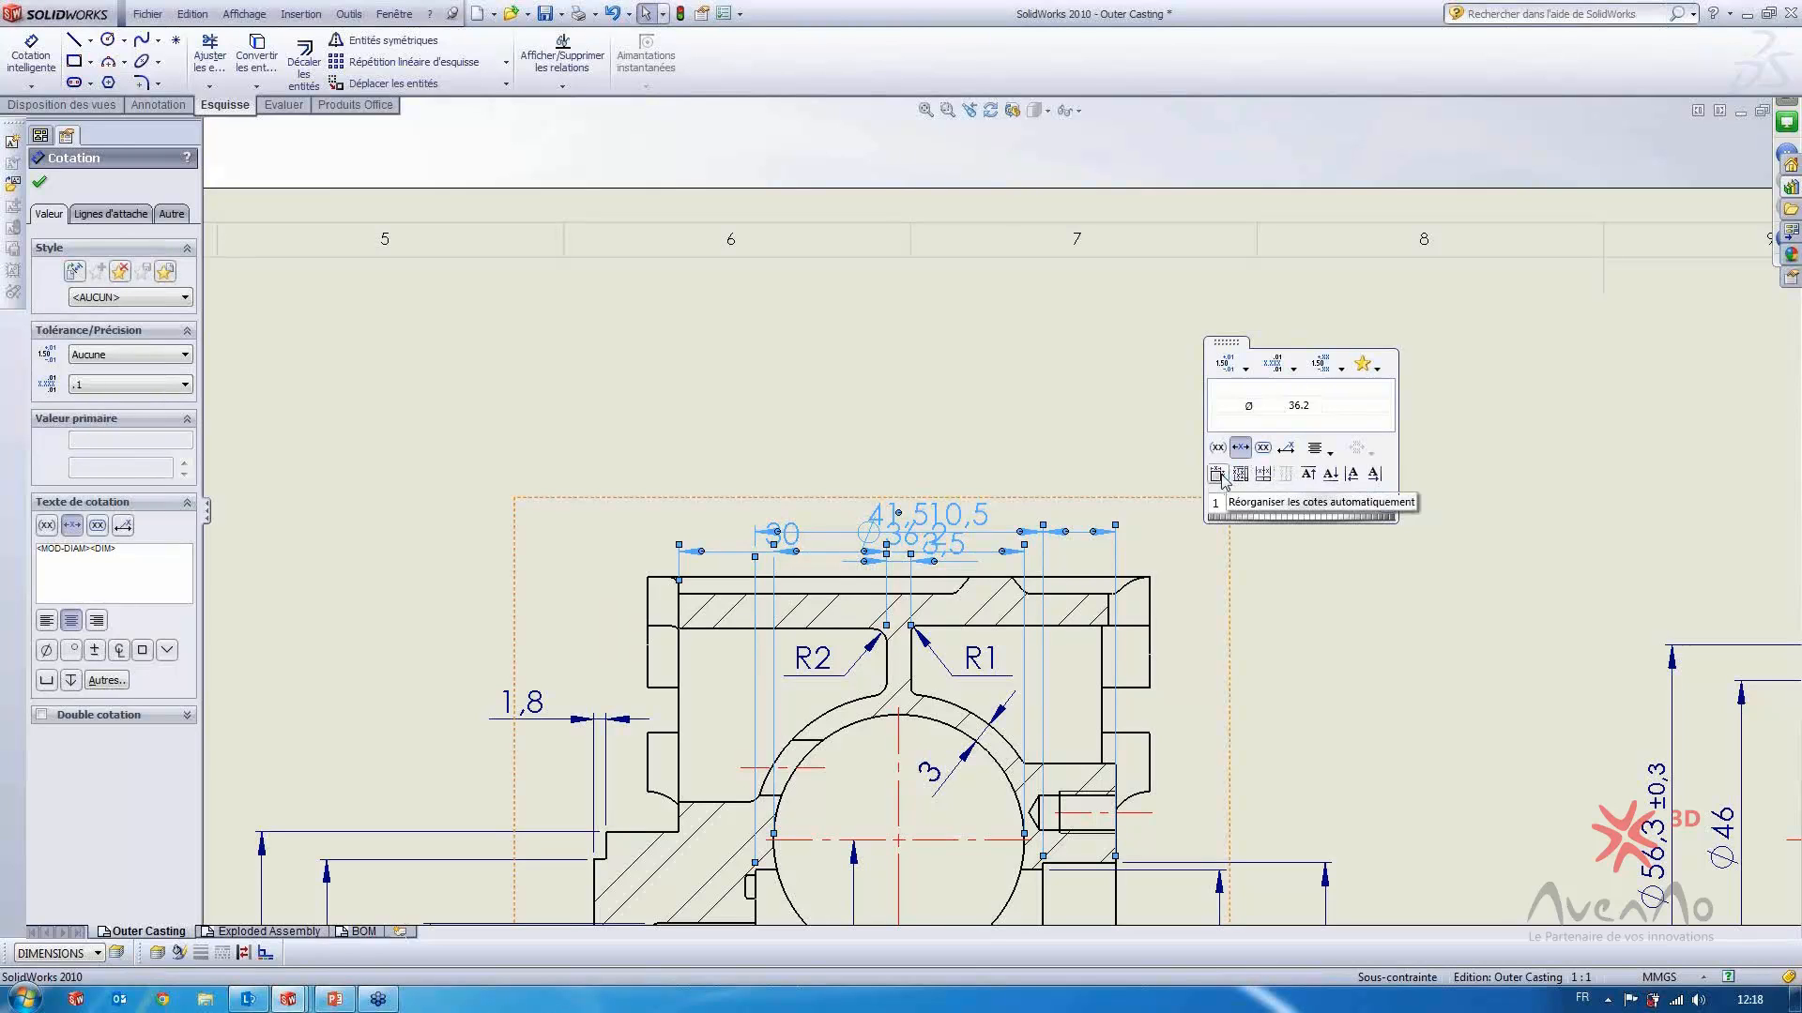
left_click(1217, 474)
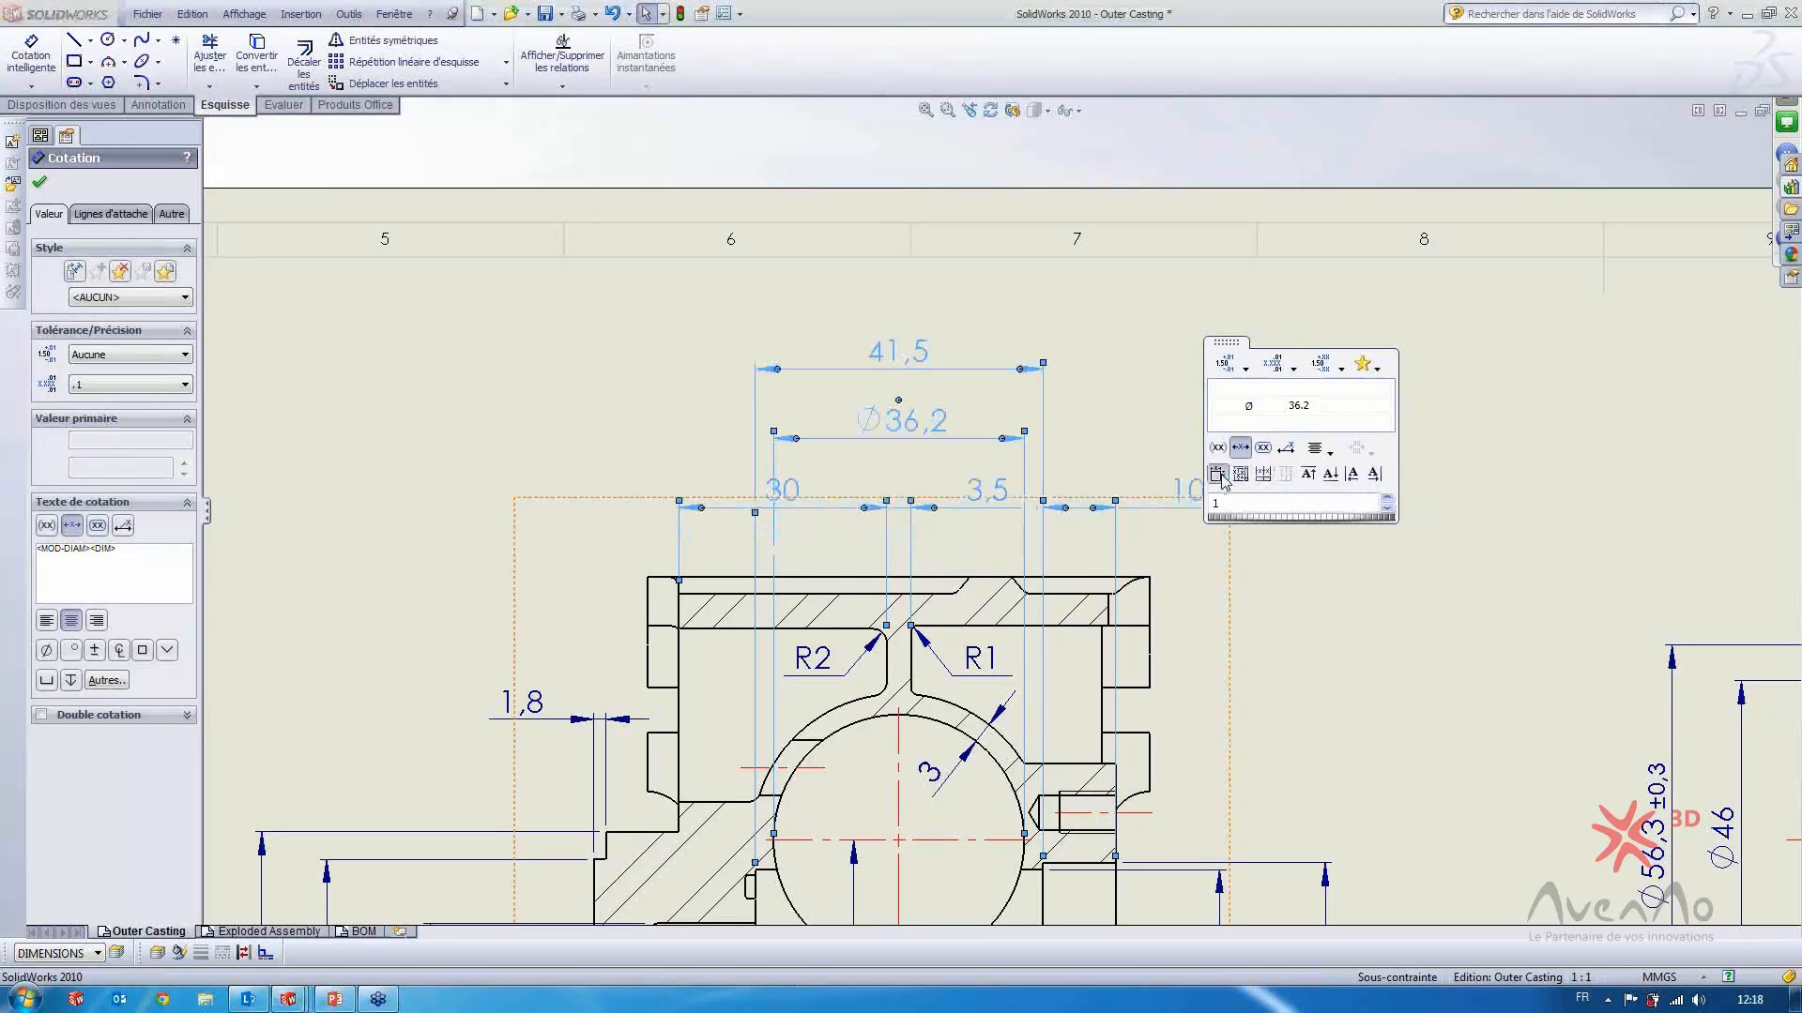
left_click(491, 404)
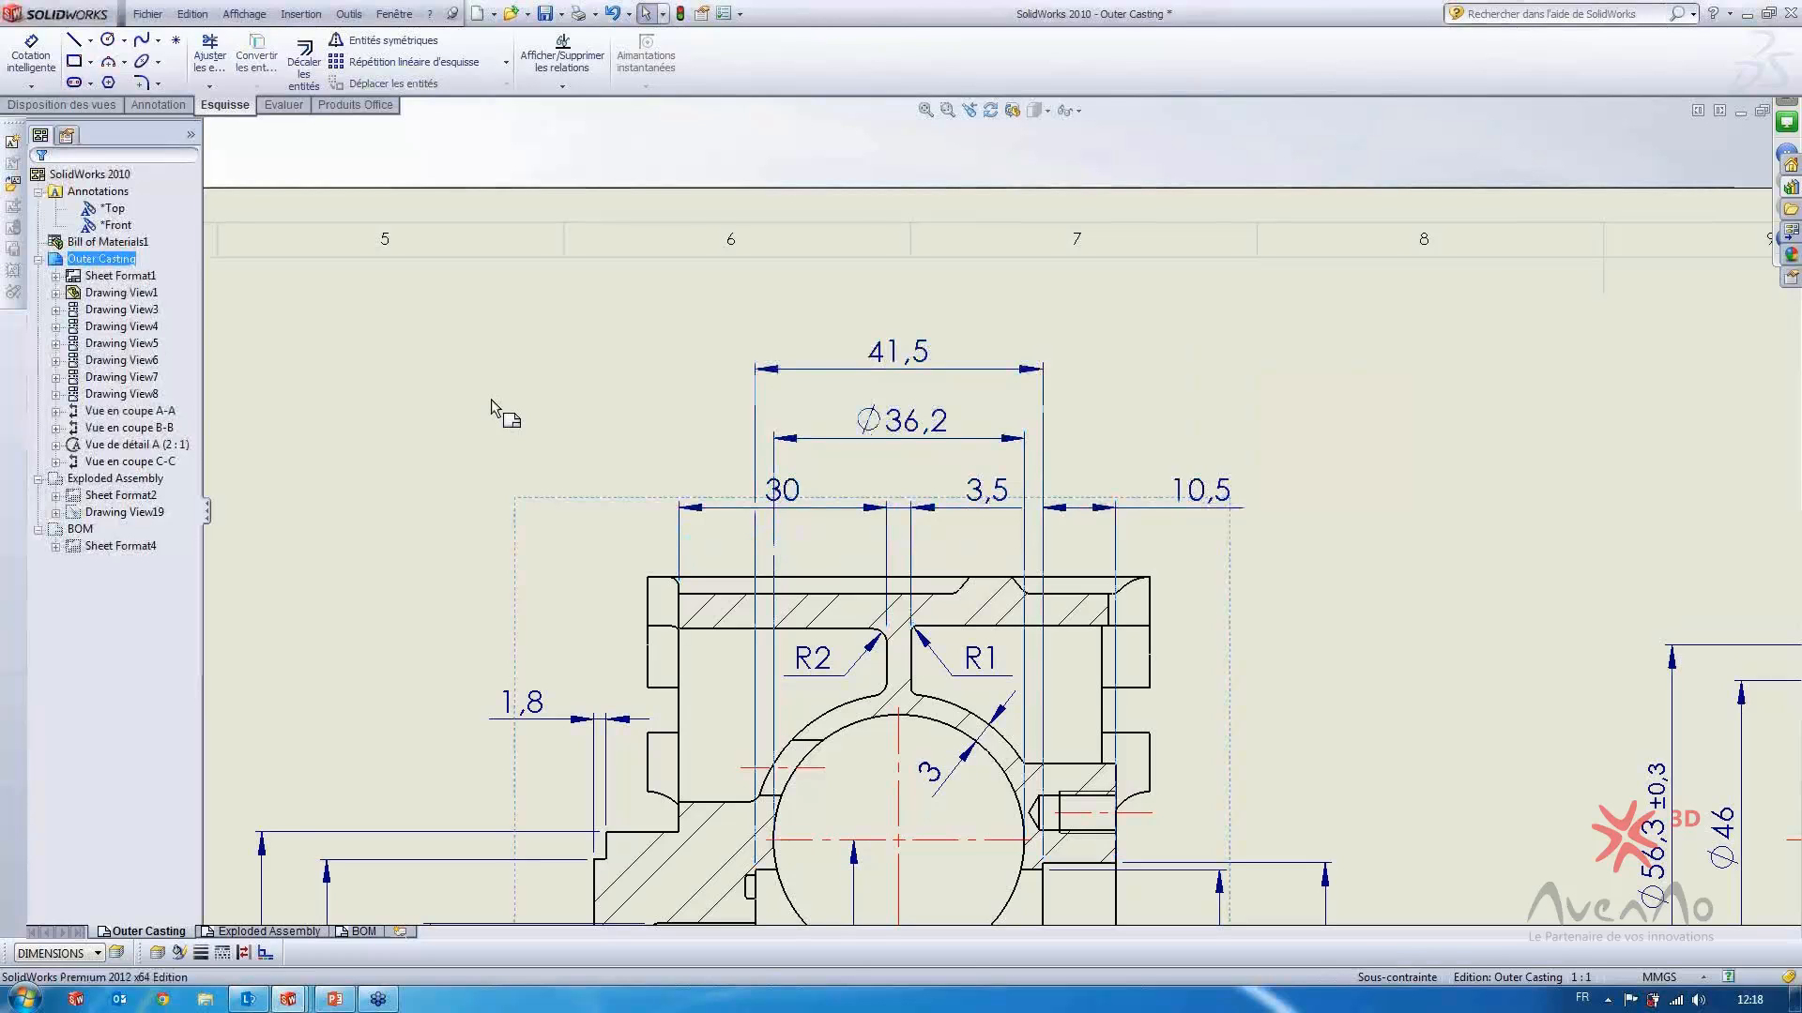
Show the annotation commands and the whole drawing sheet, and switch to PowerPoint slide 11 on the drawing novelties
left_click(158, 104)
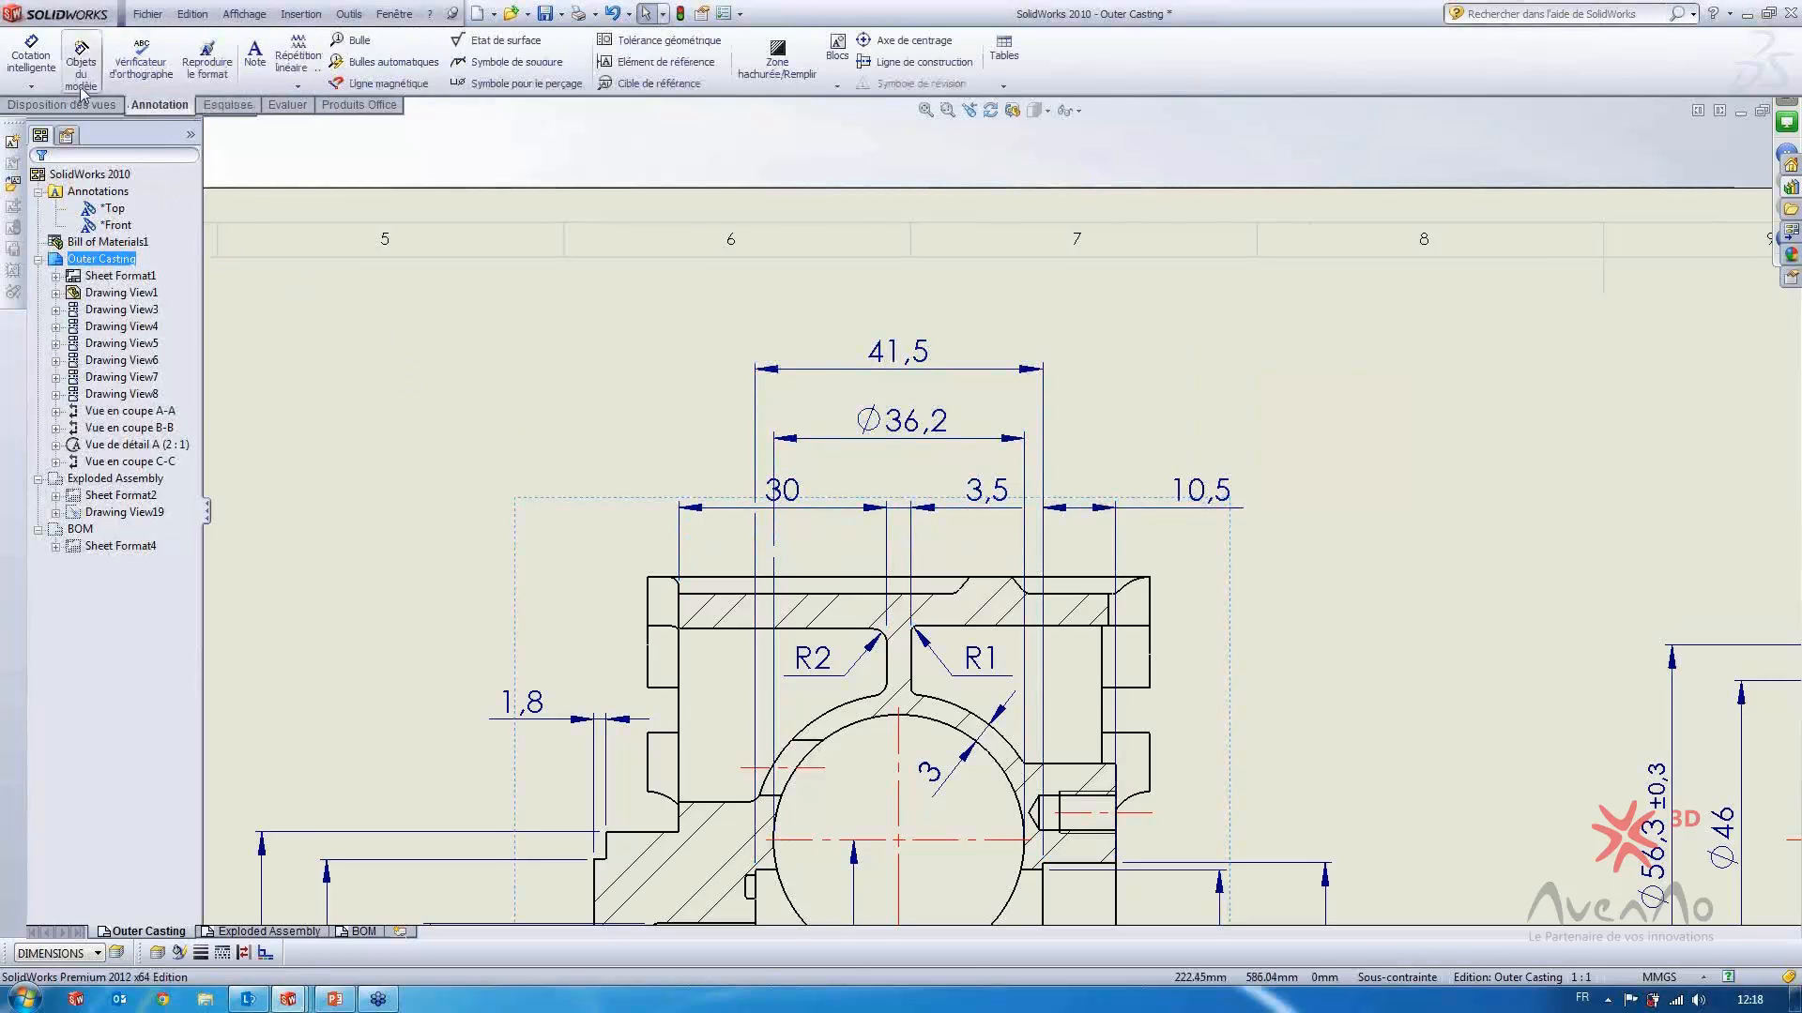
scroll(428, 491, "up", 5)
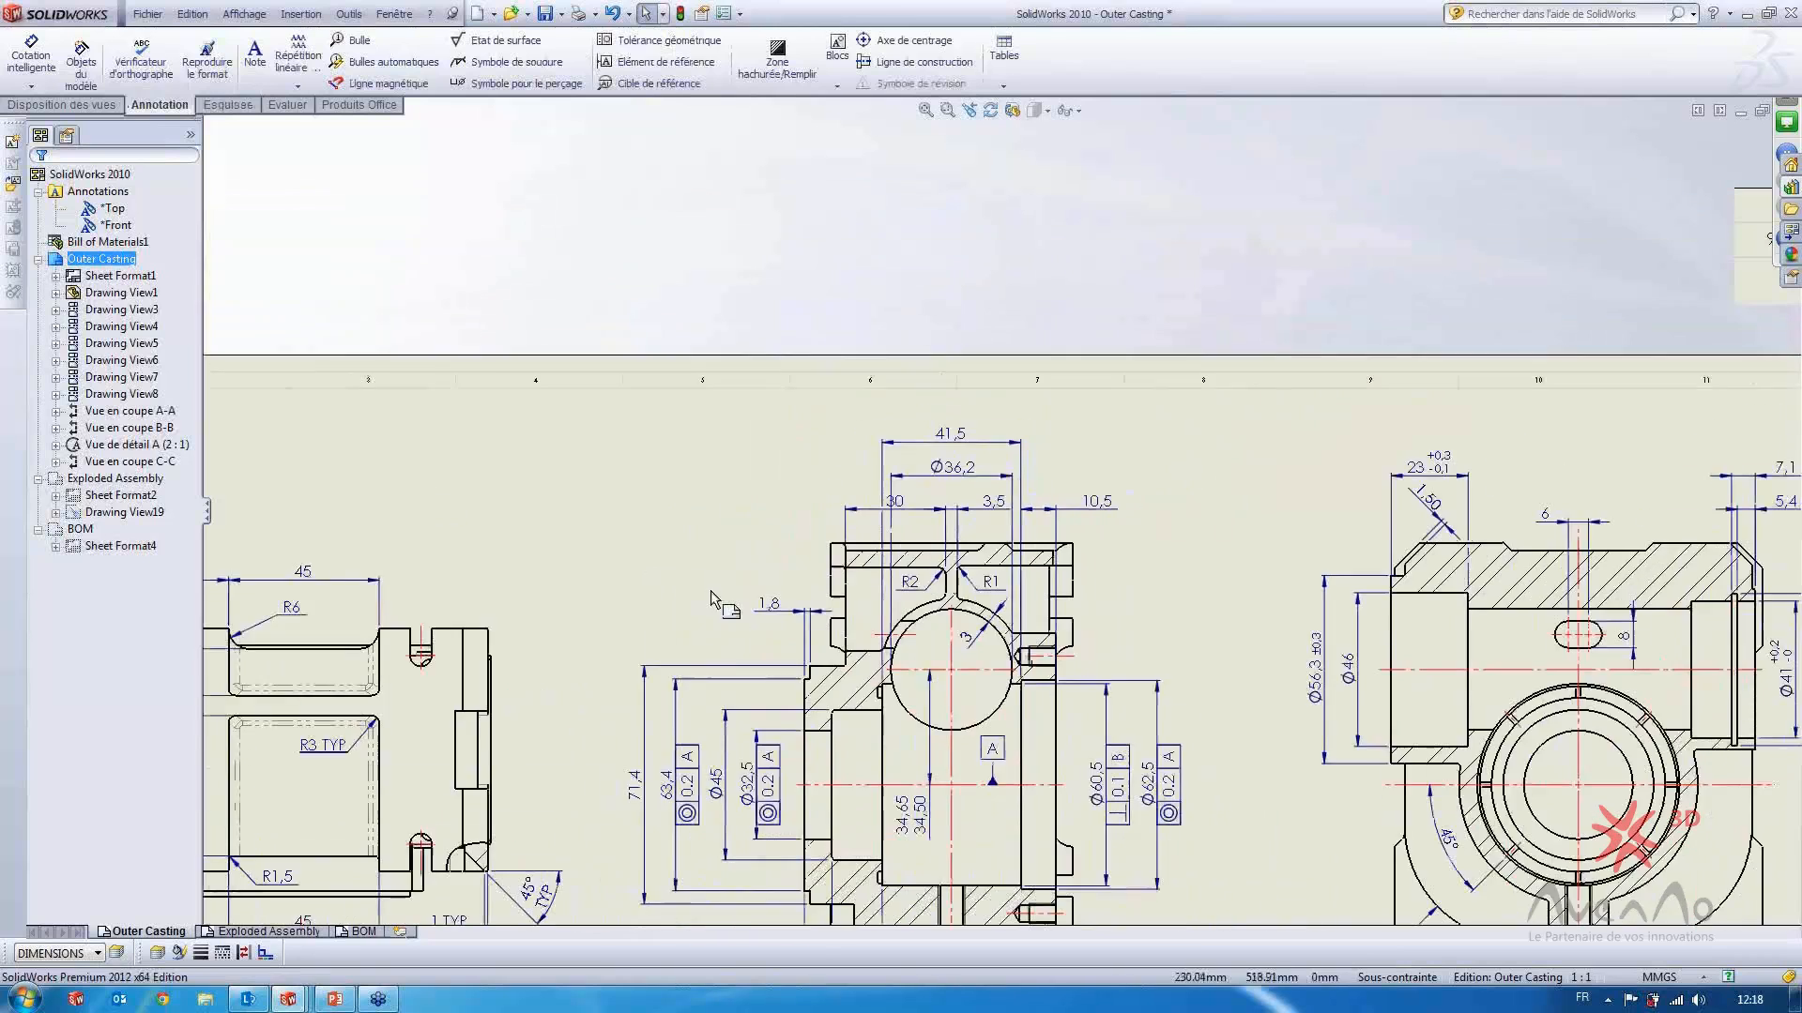
scroll(654, 641, "up", 3)
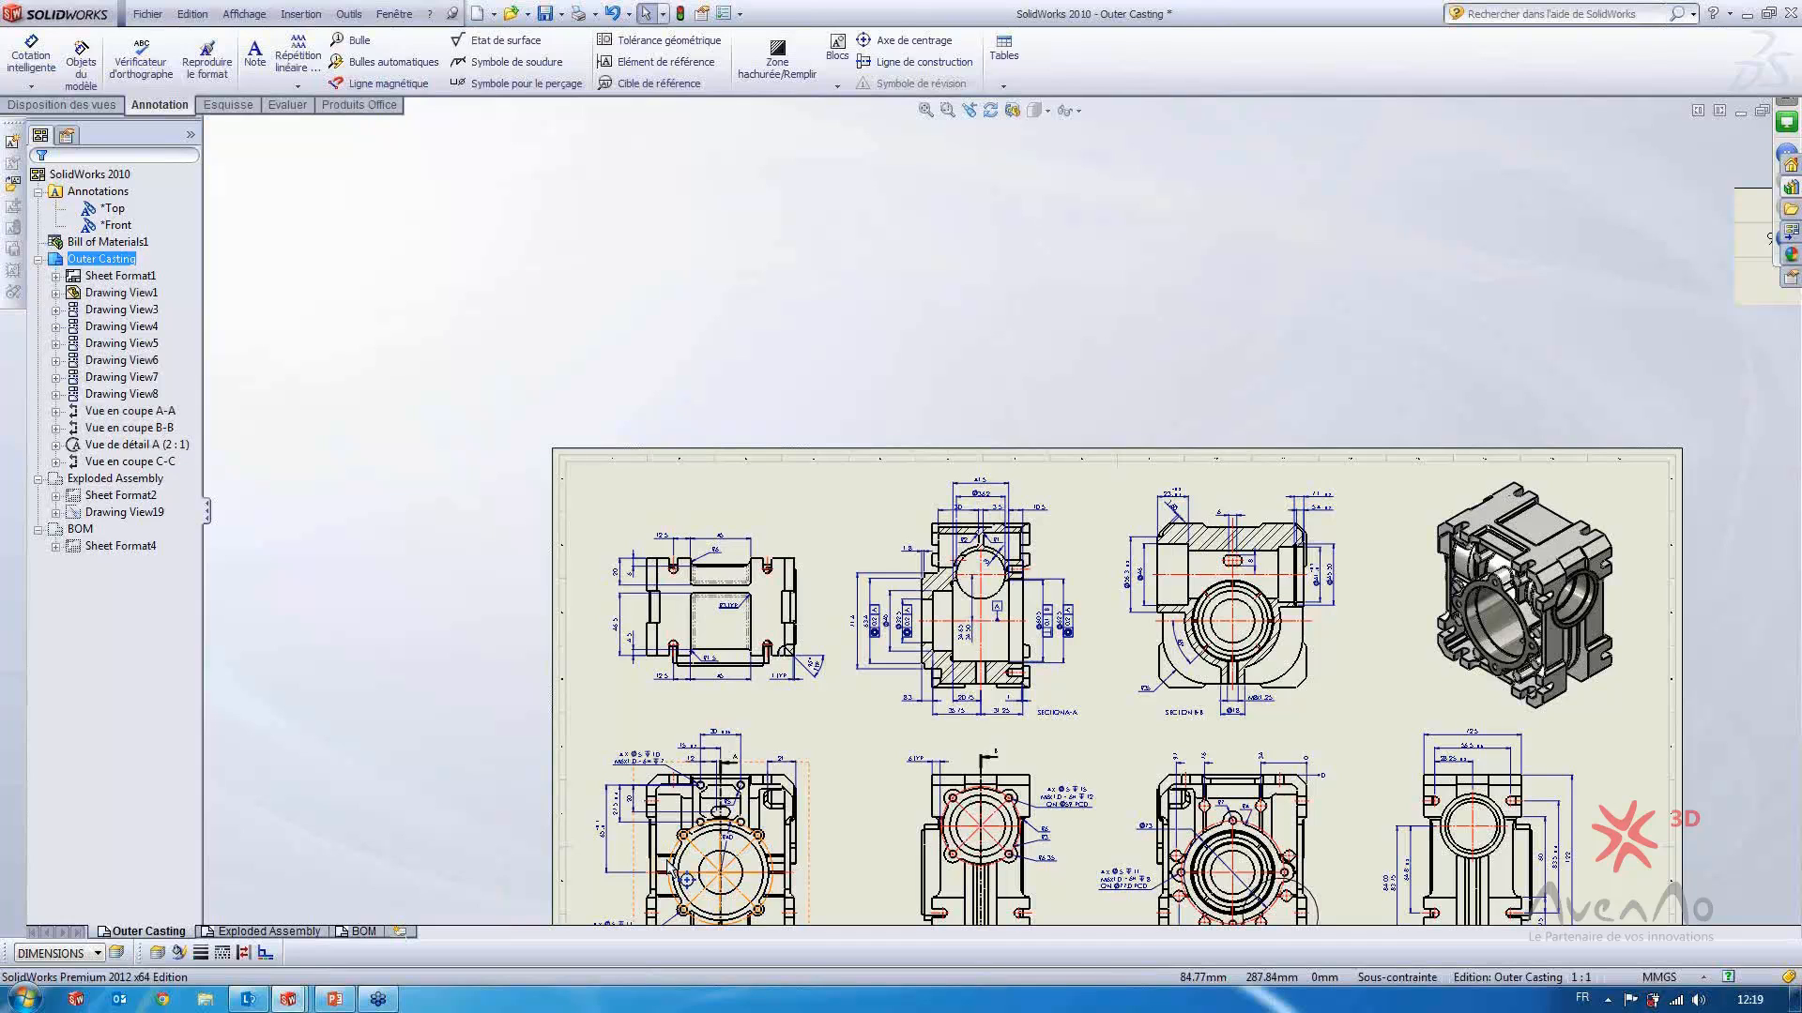
left_click(294, 1001)
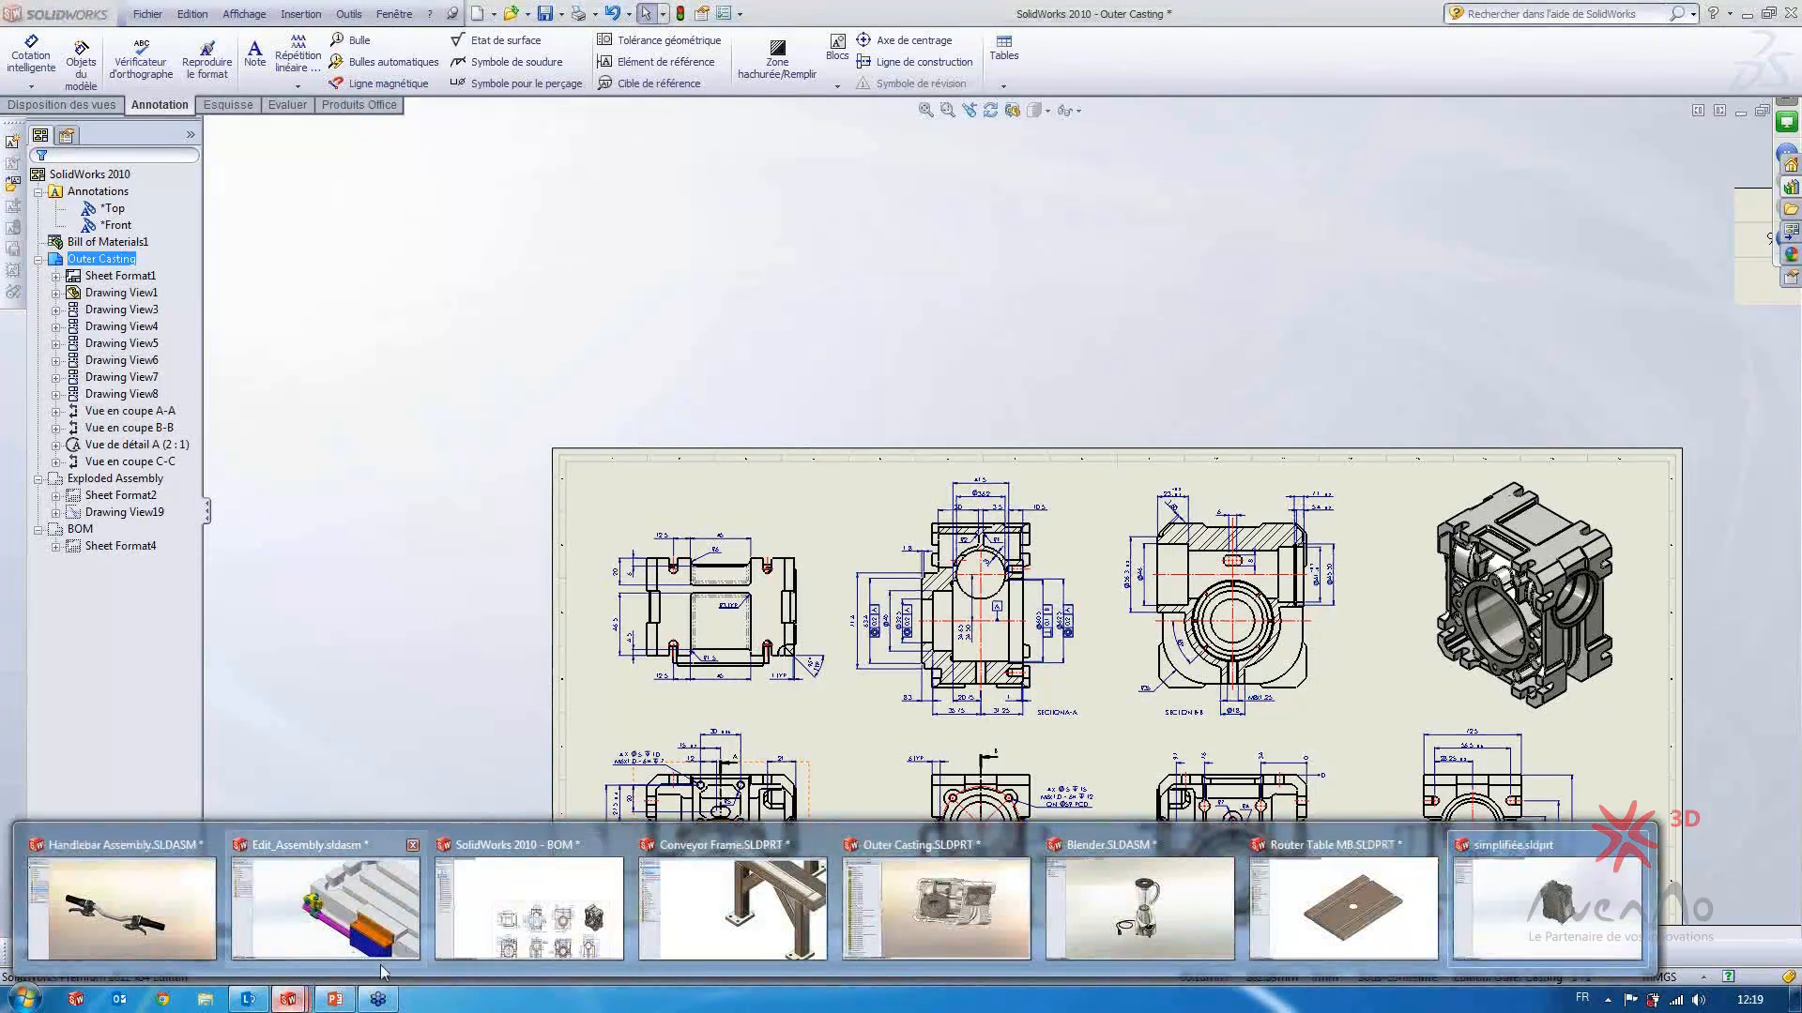
left_click(335, 999)
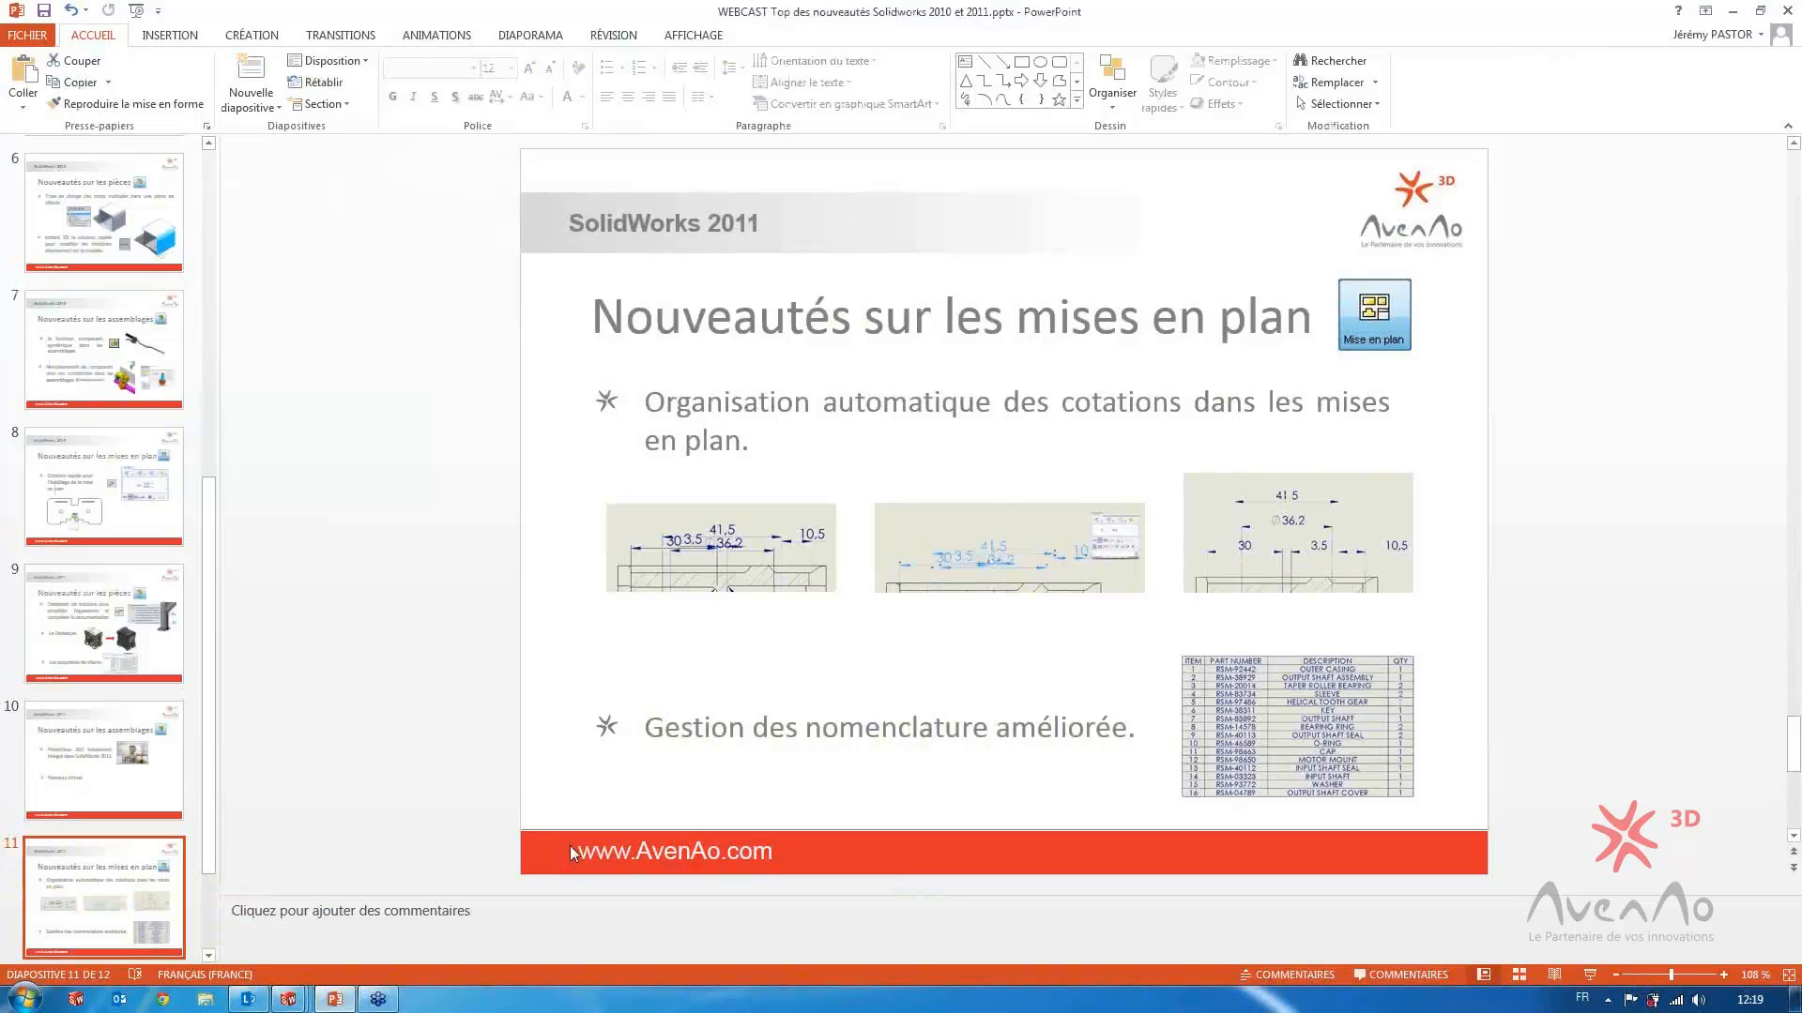
Switch back to the SolidWorks 2010 drawing and examine the bill of materials on the Exploded Assembly sheet
left_click(288, 999)
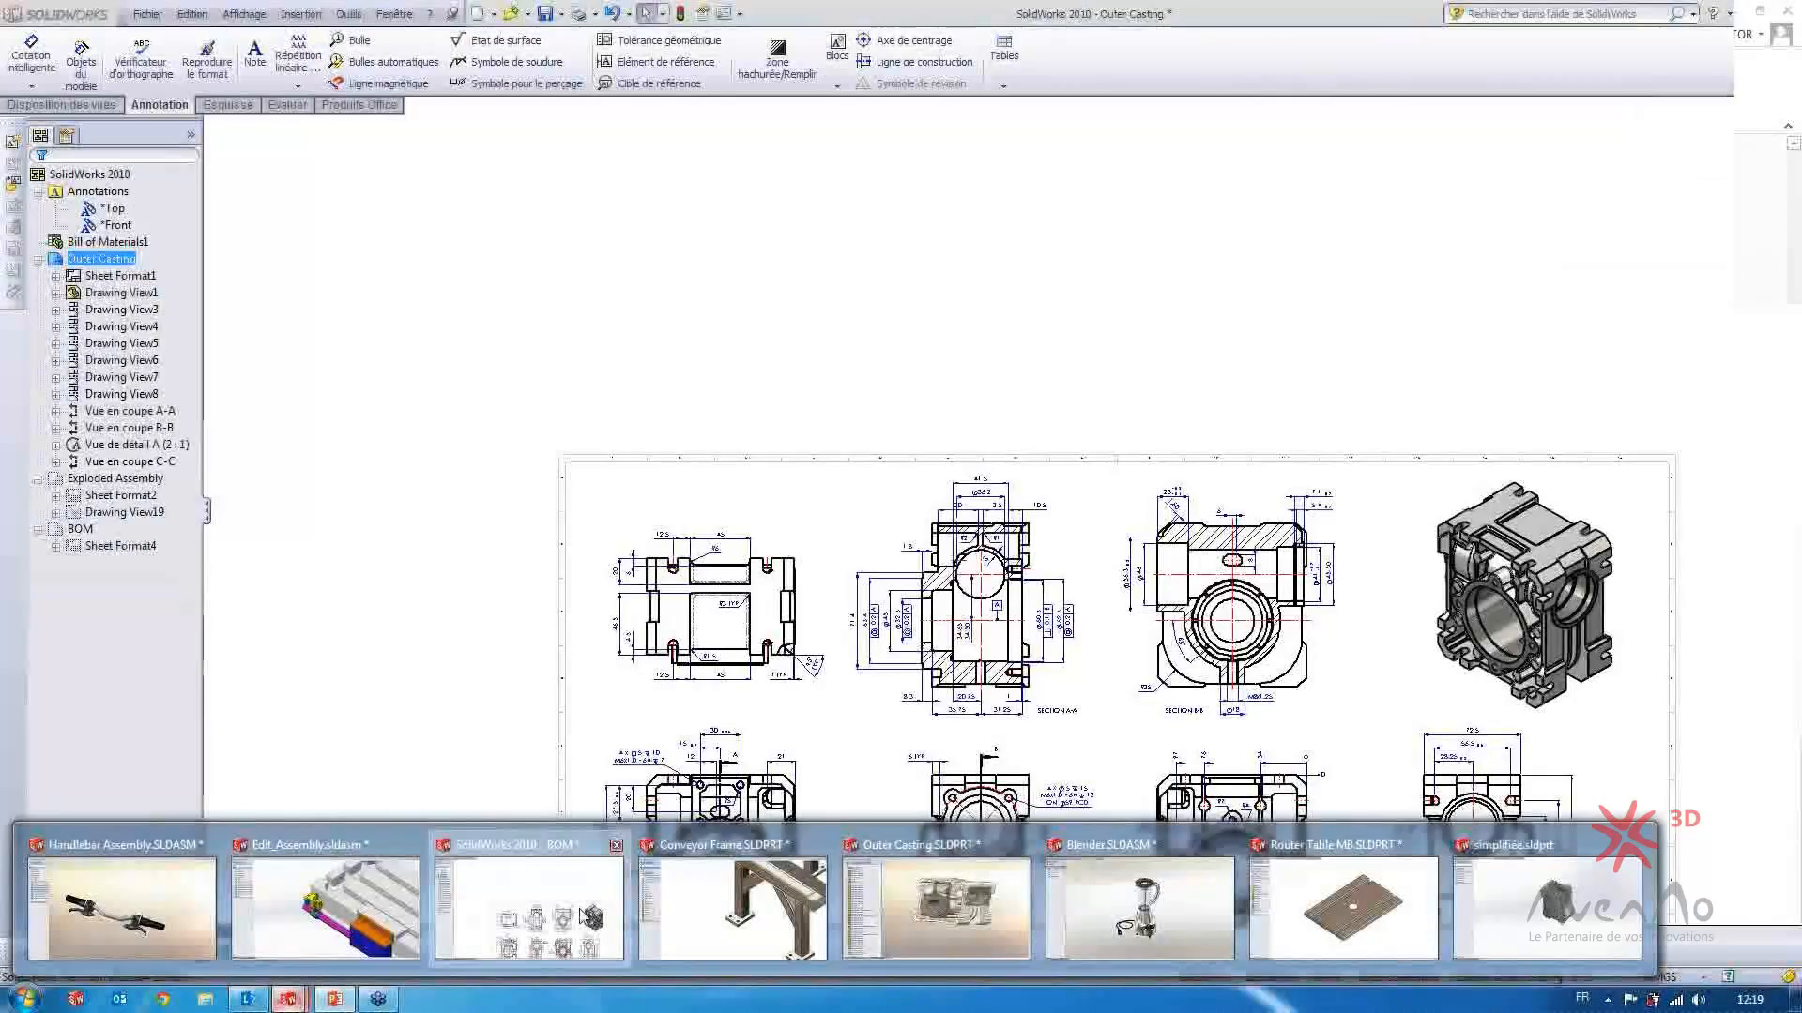
left_click(898, 955)
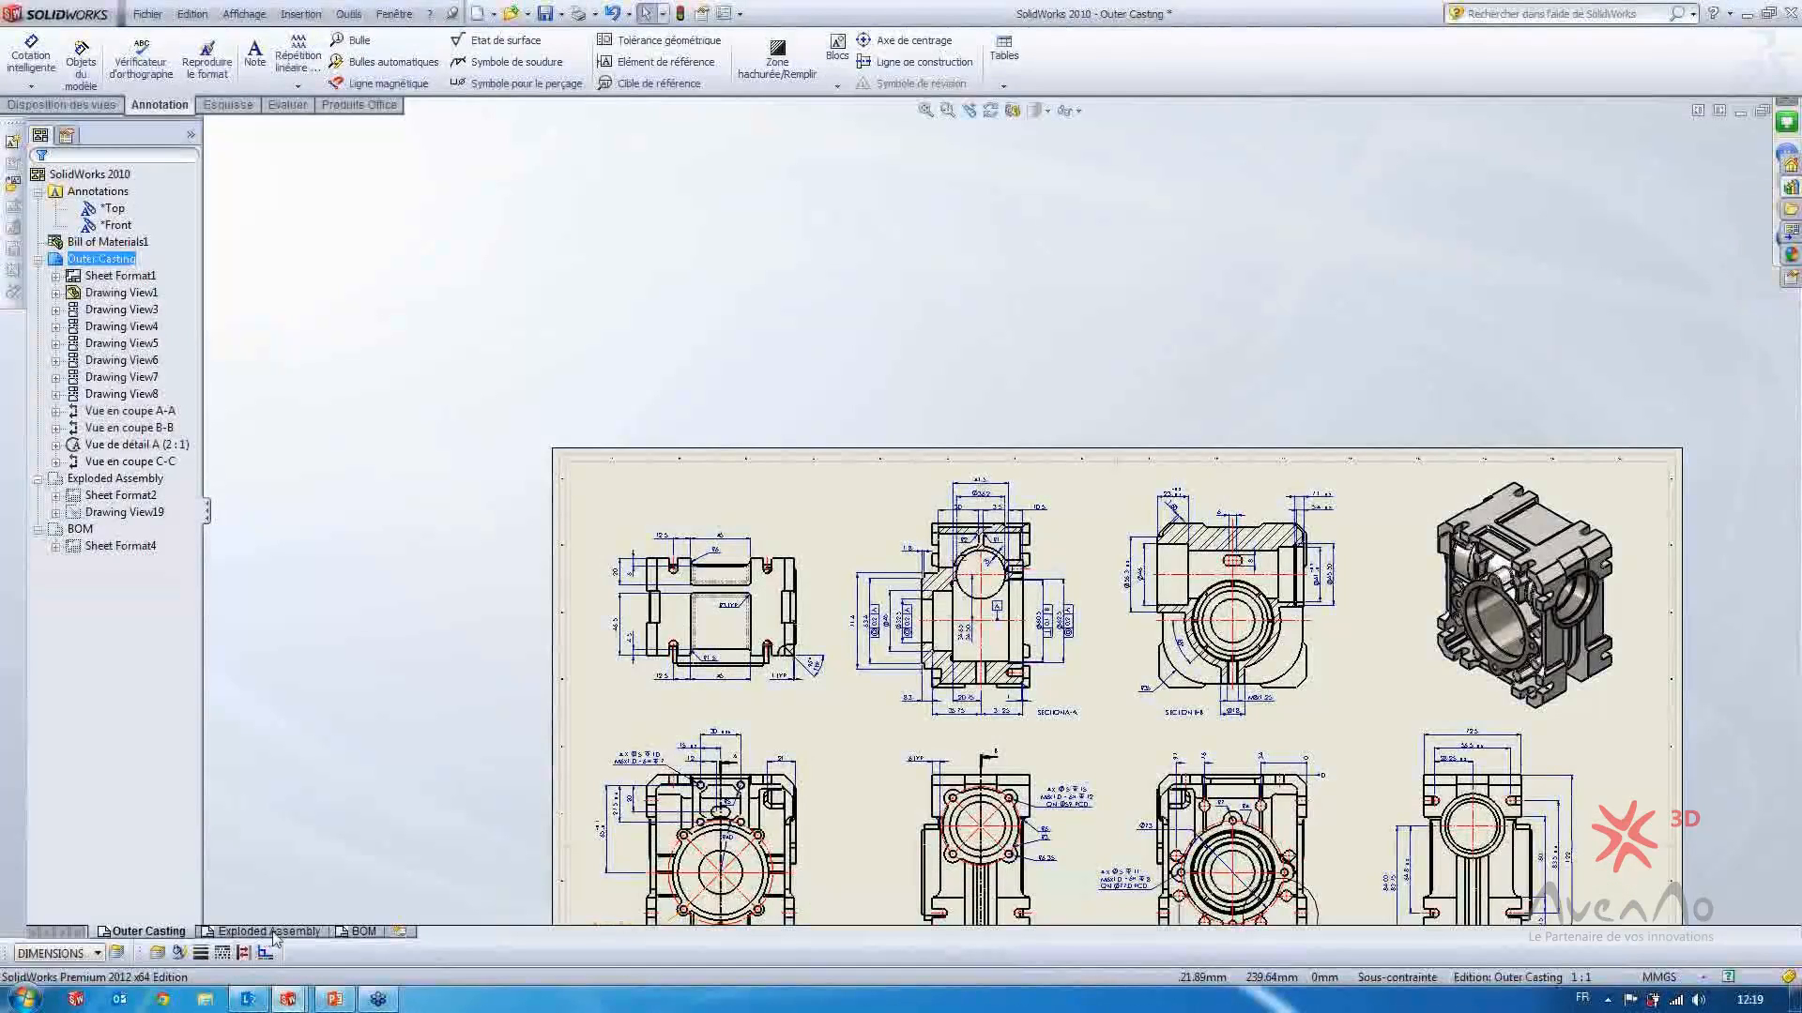
left_click(272, 932)
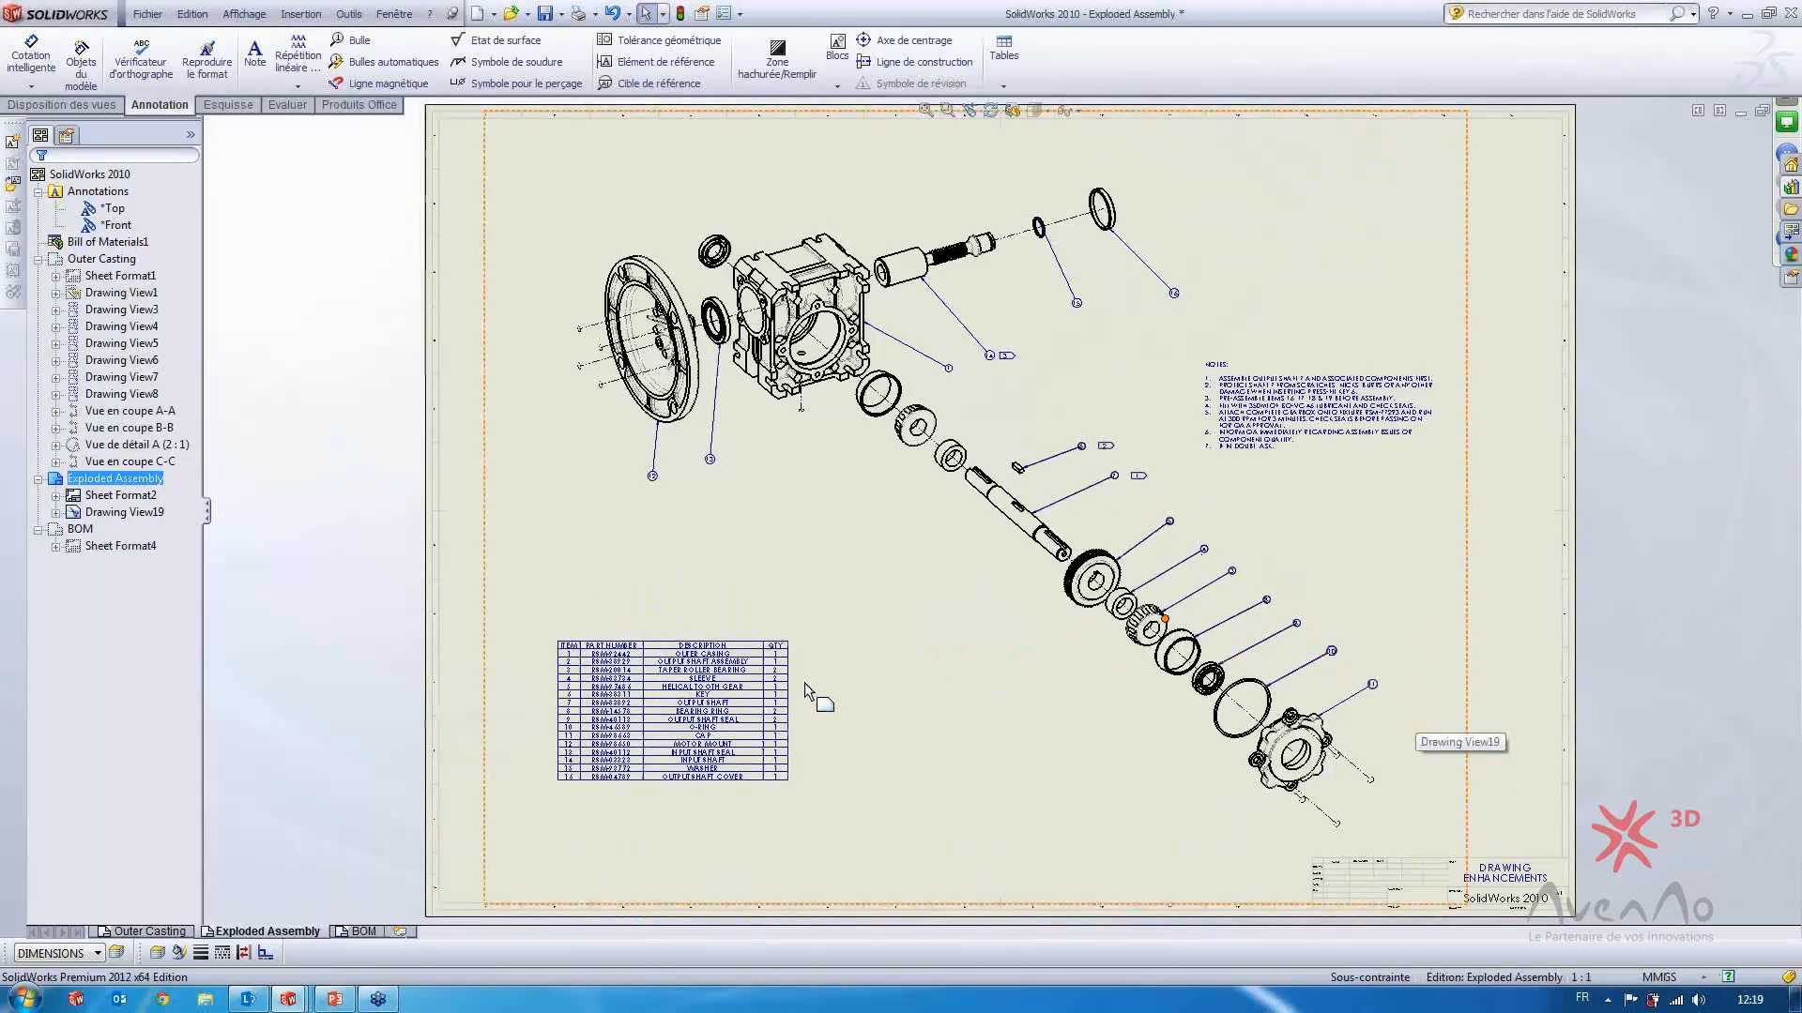
scroll(631, 749, "down", 10)
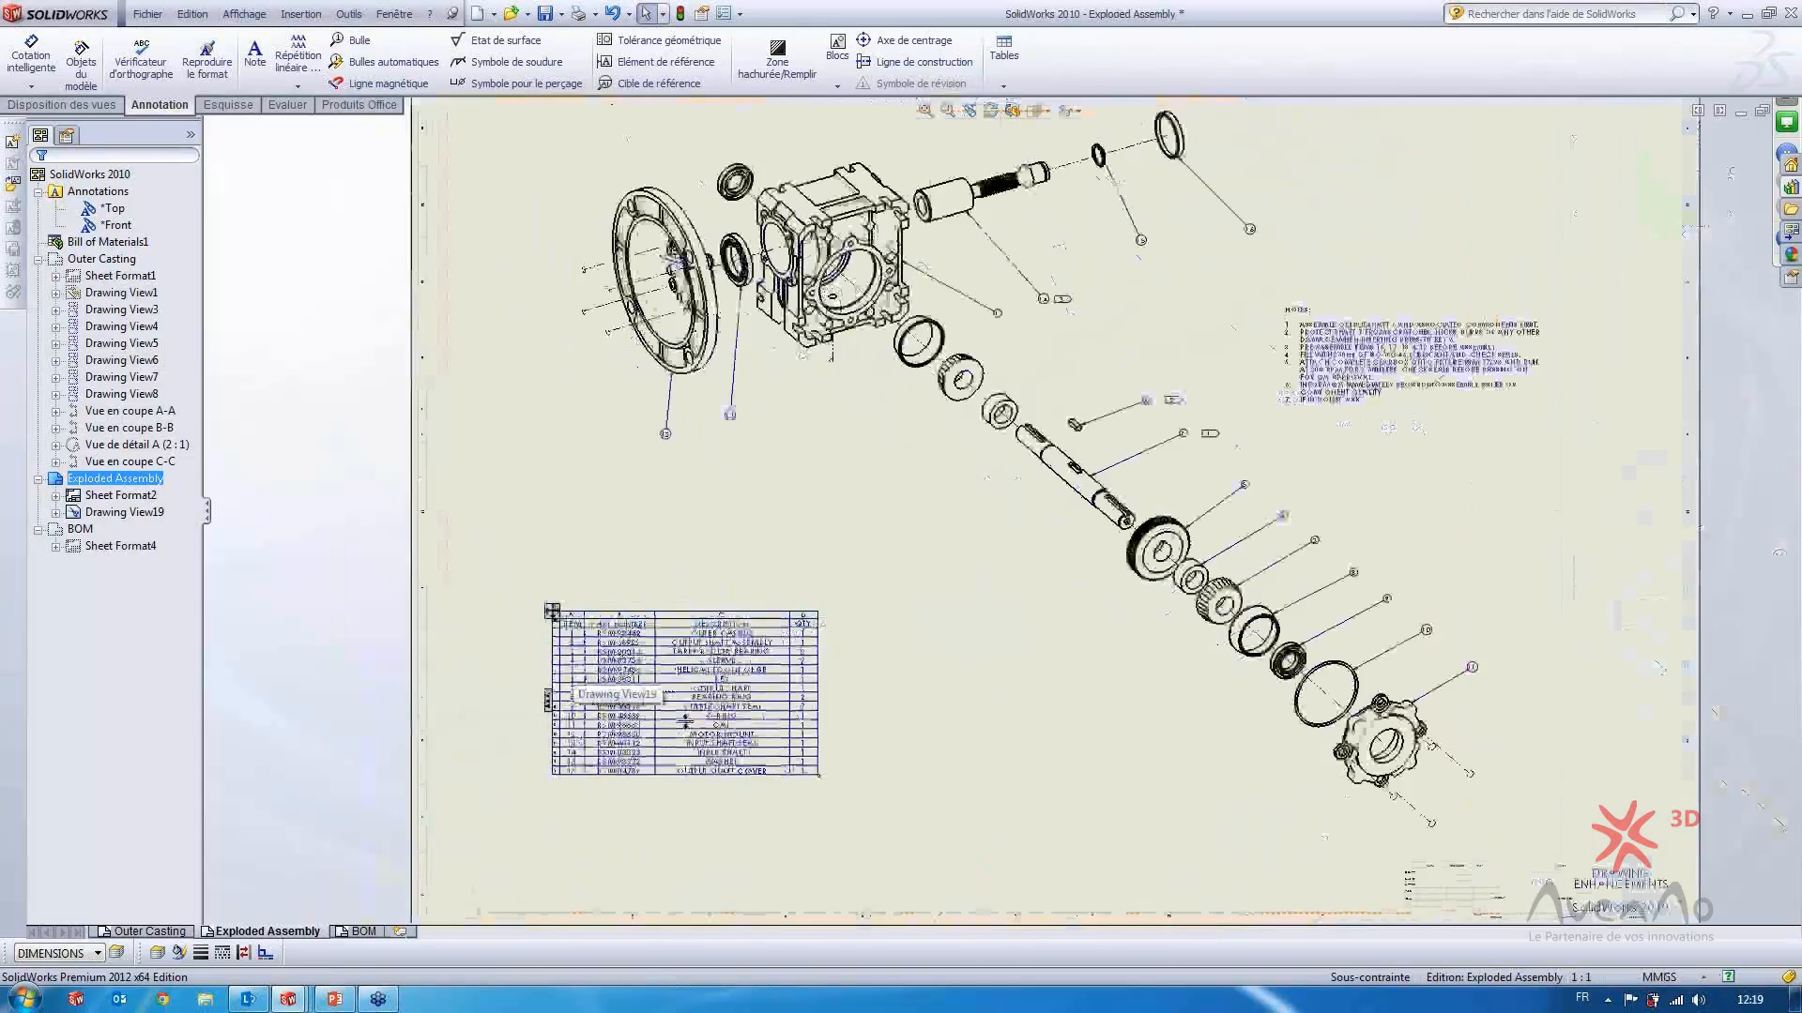
scroll(732, 758, "up", 5)
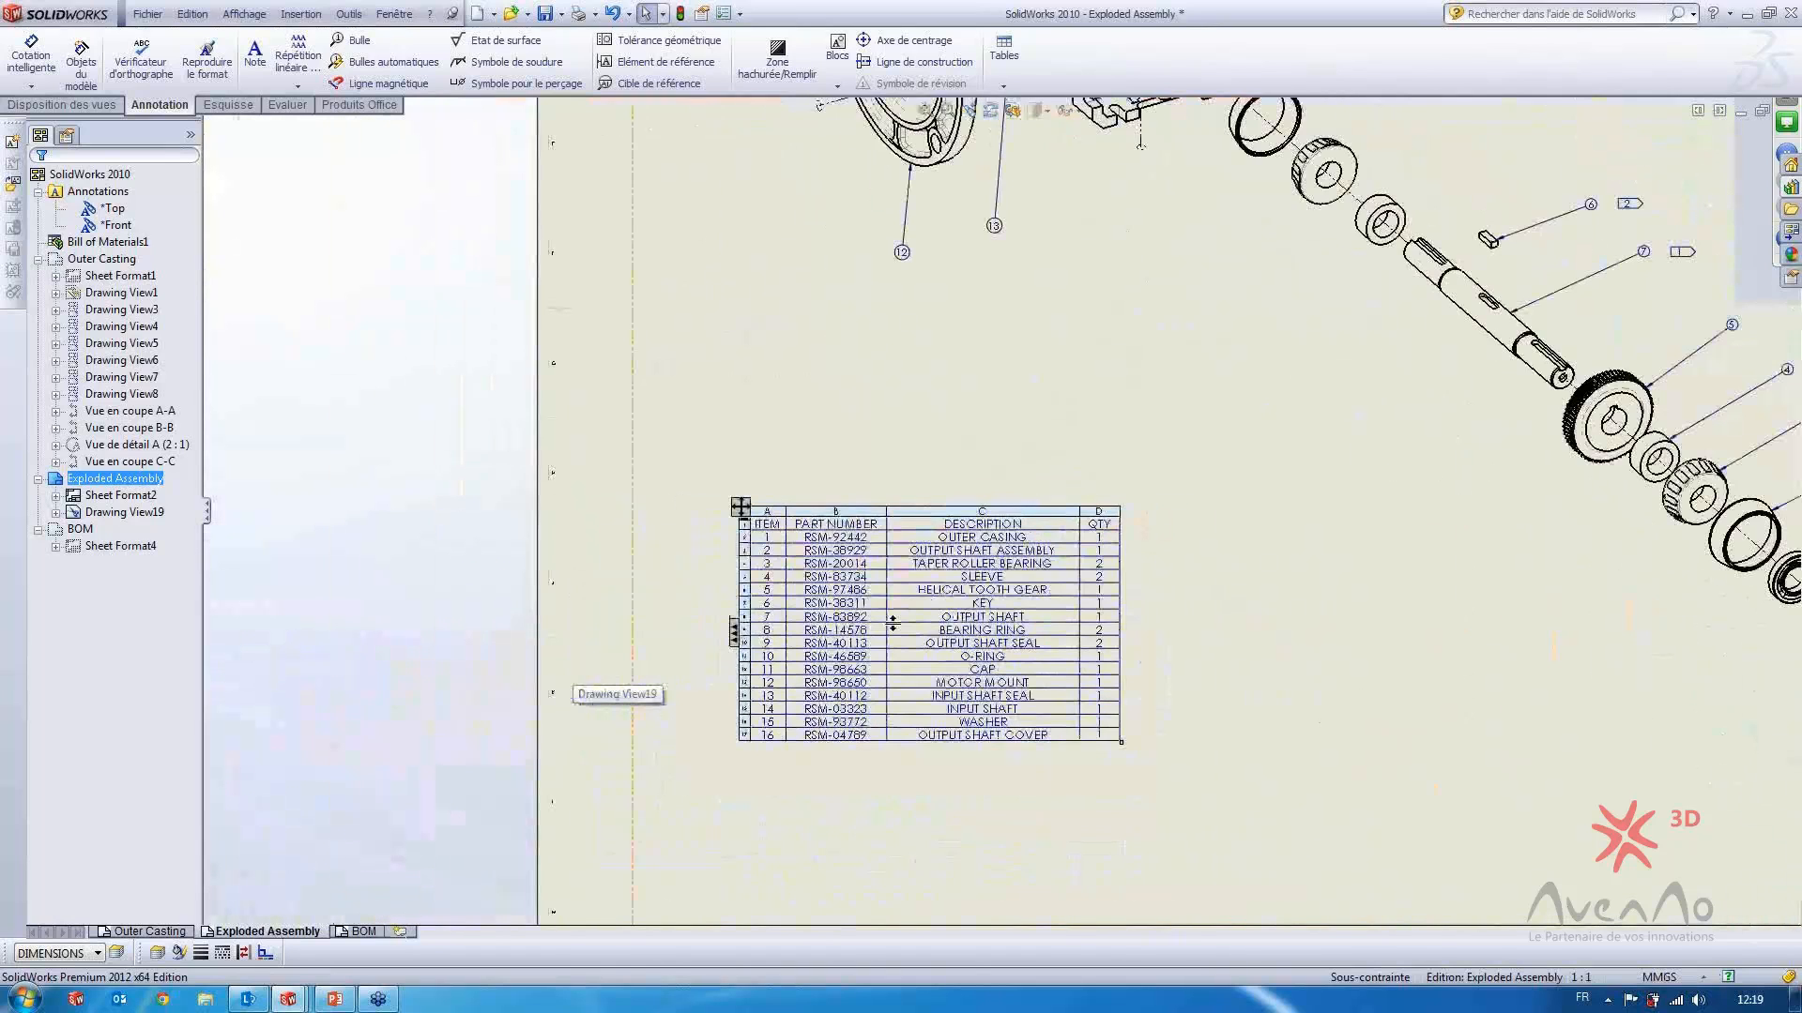
scroll(887, 627, "down", 4)
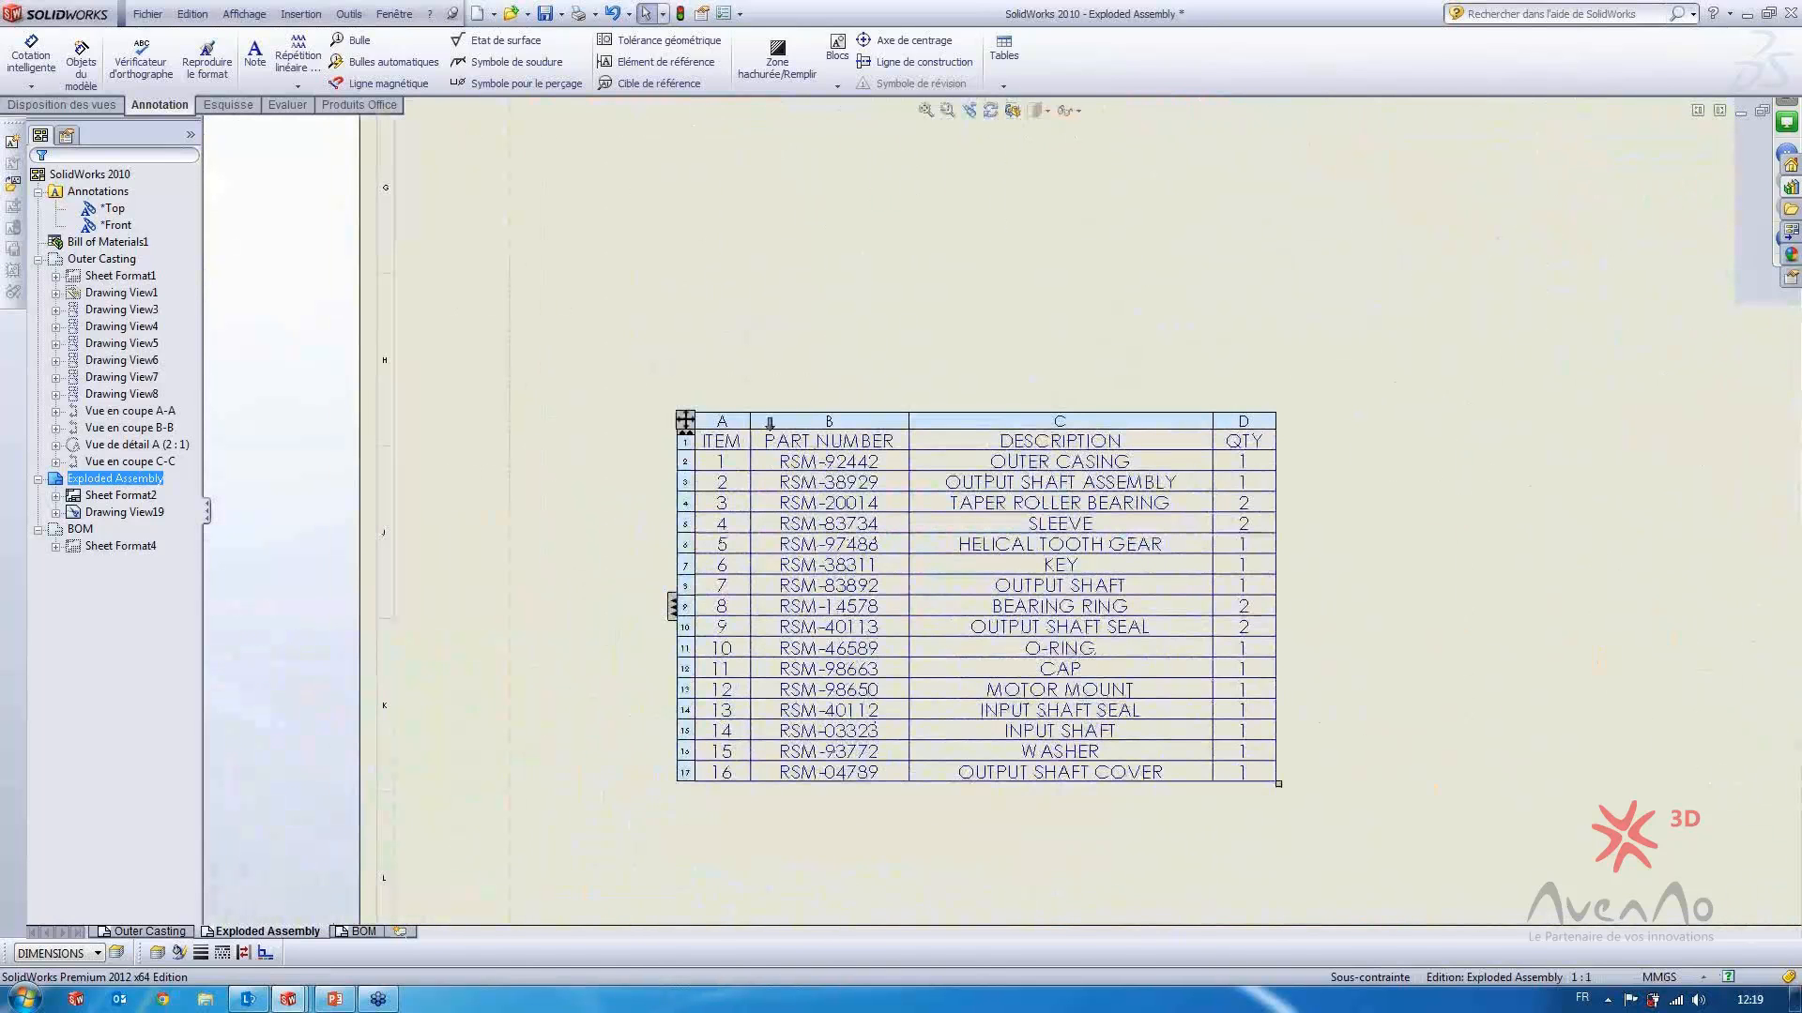
Open the column type settings of the bill of materials' ITEM column, view the available types, and close them without changing anything
left_click(735, 413)
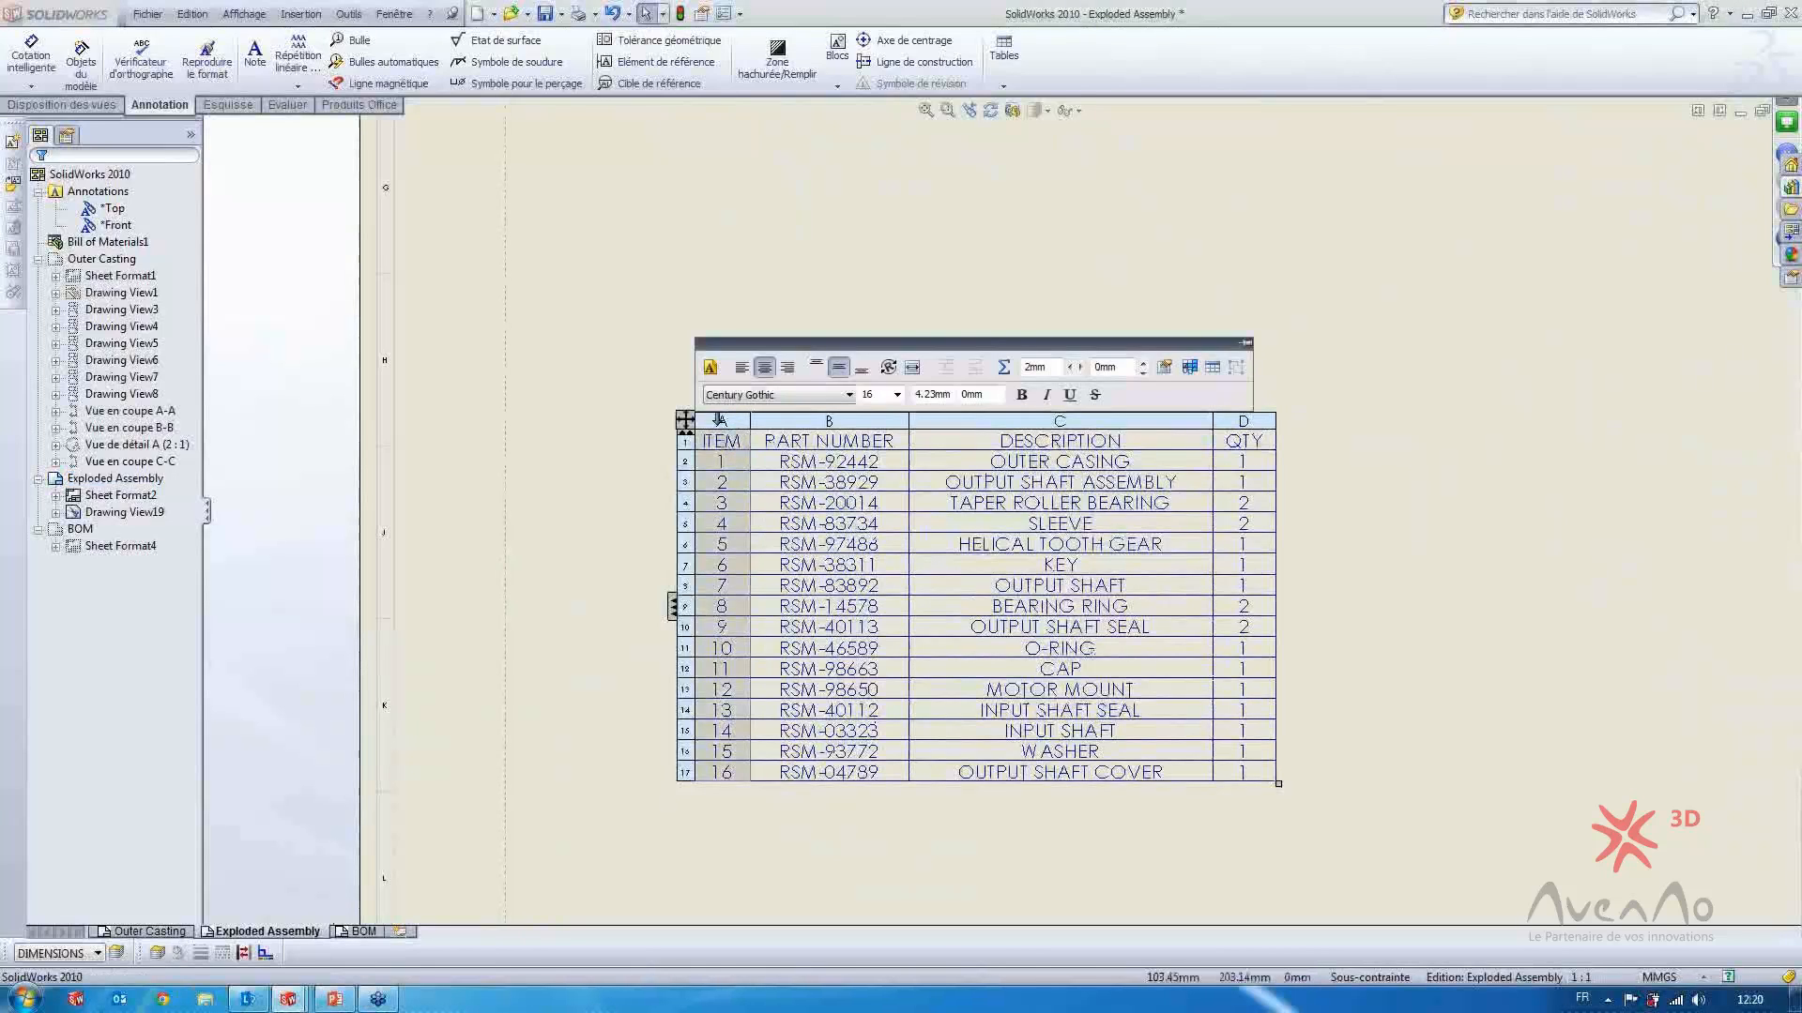
double_click(718, 420)
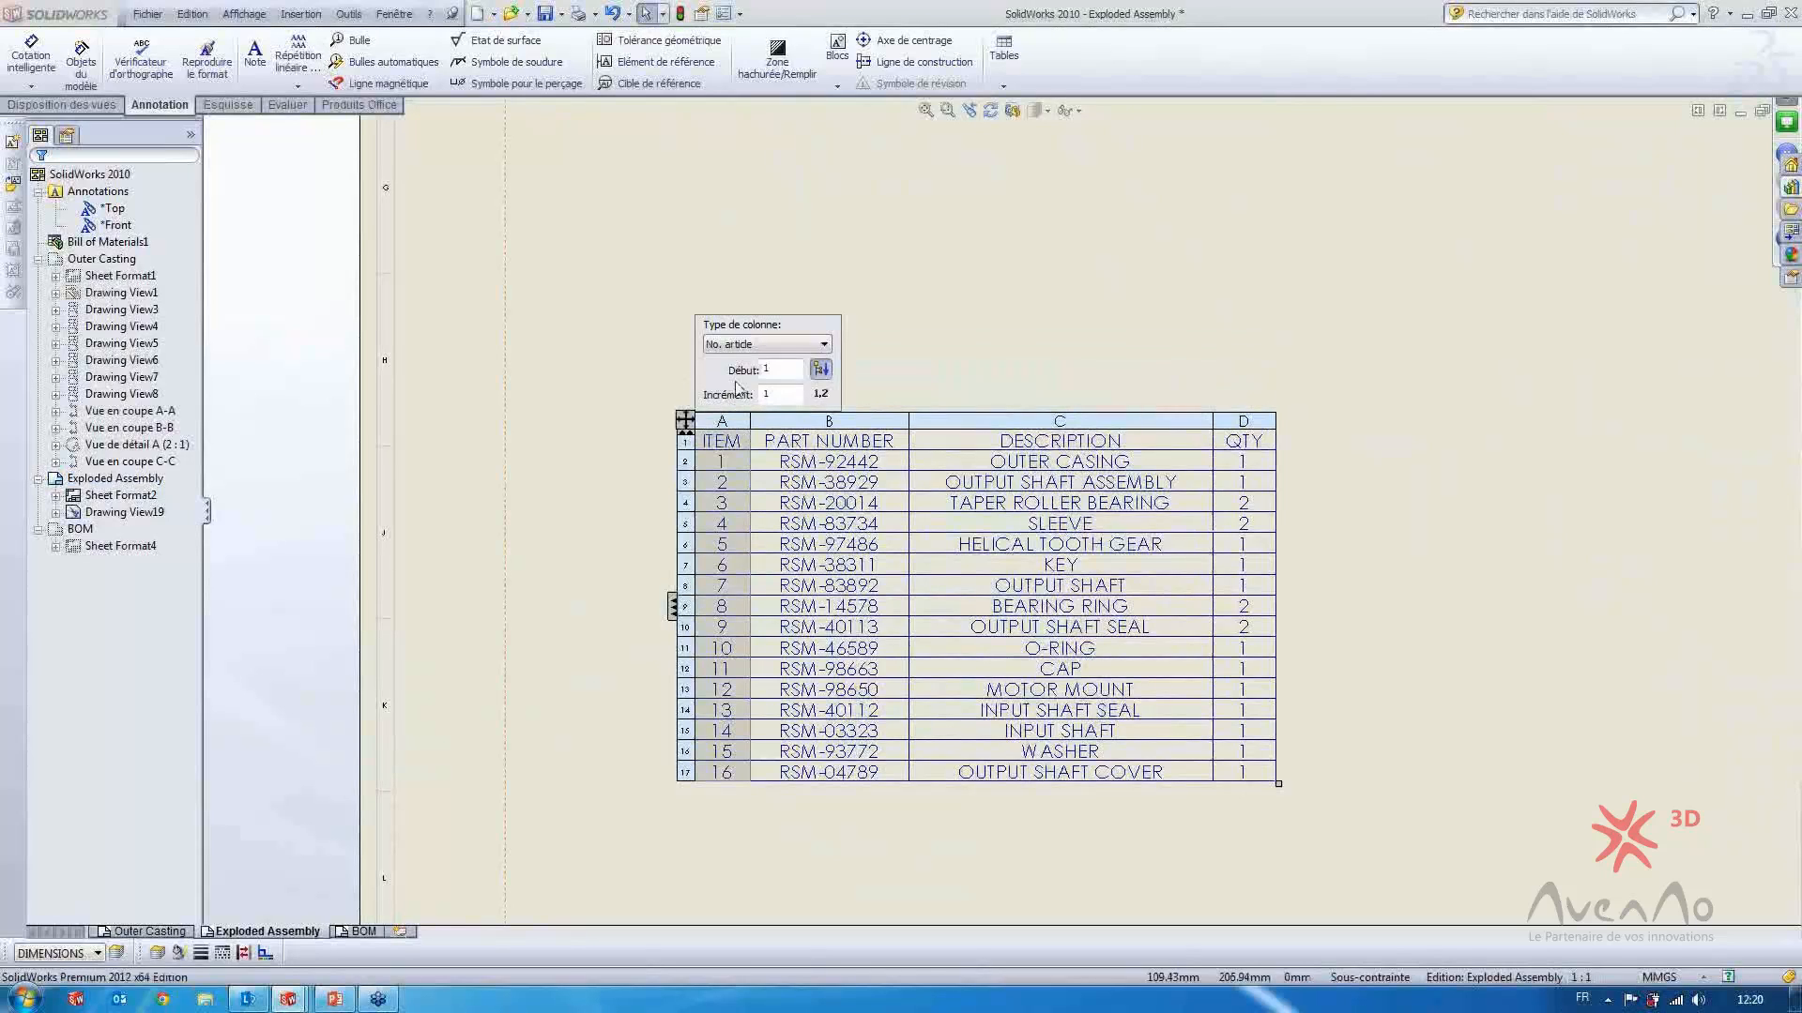
left_click(813, 346)
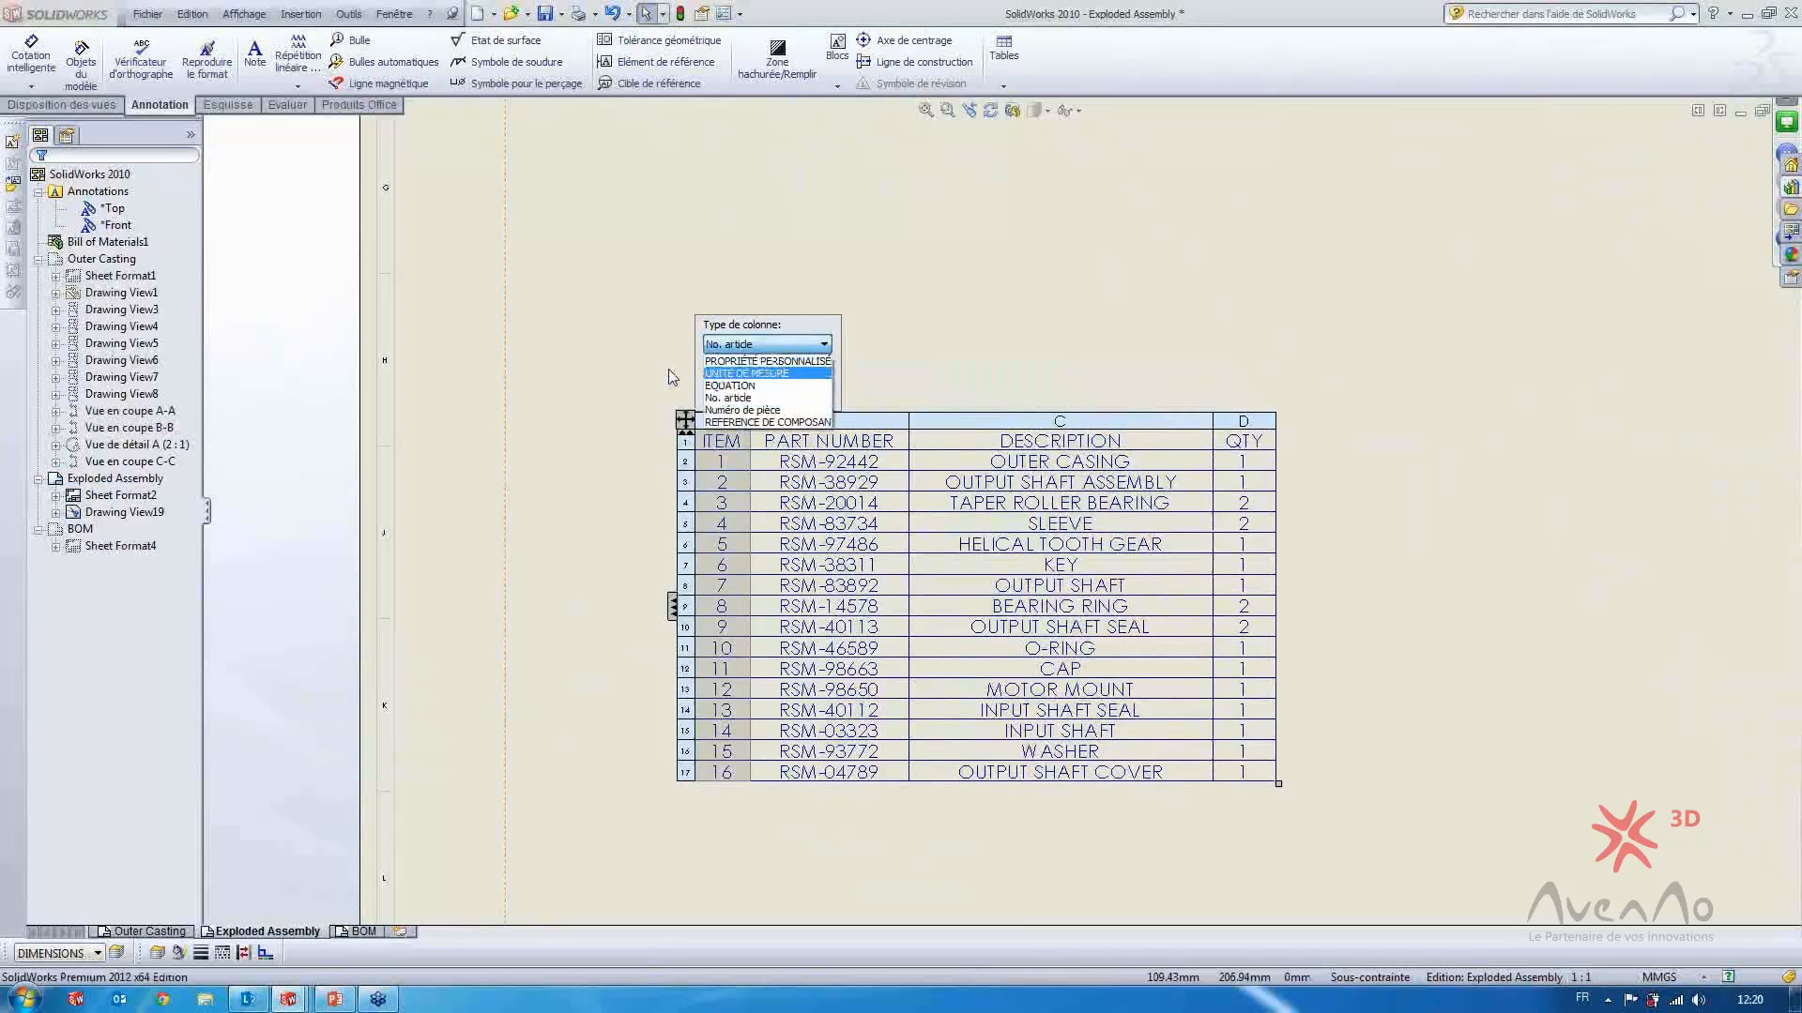
left_click(696, 385)
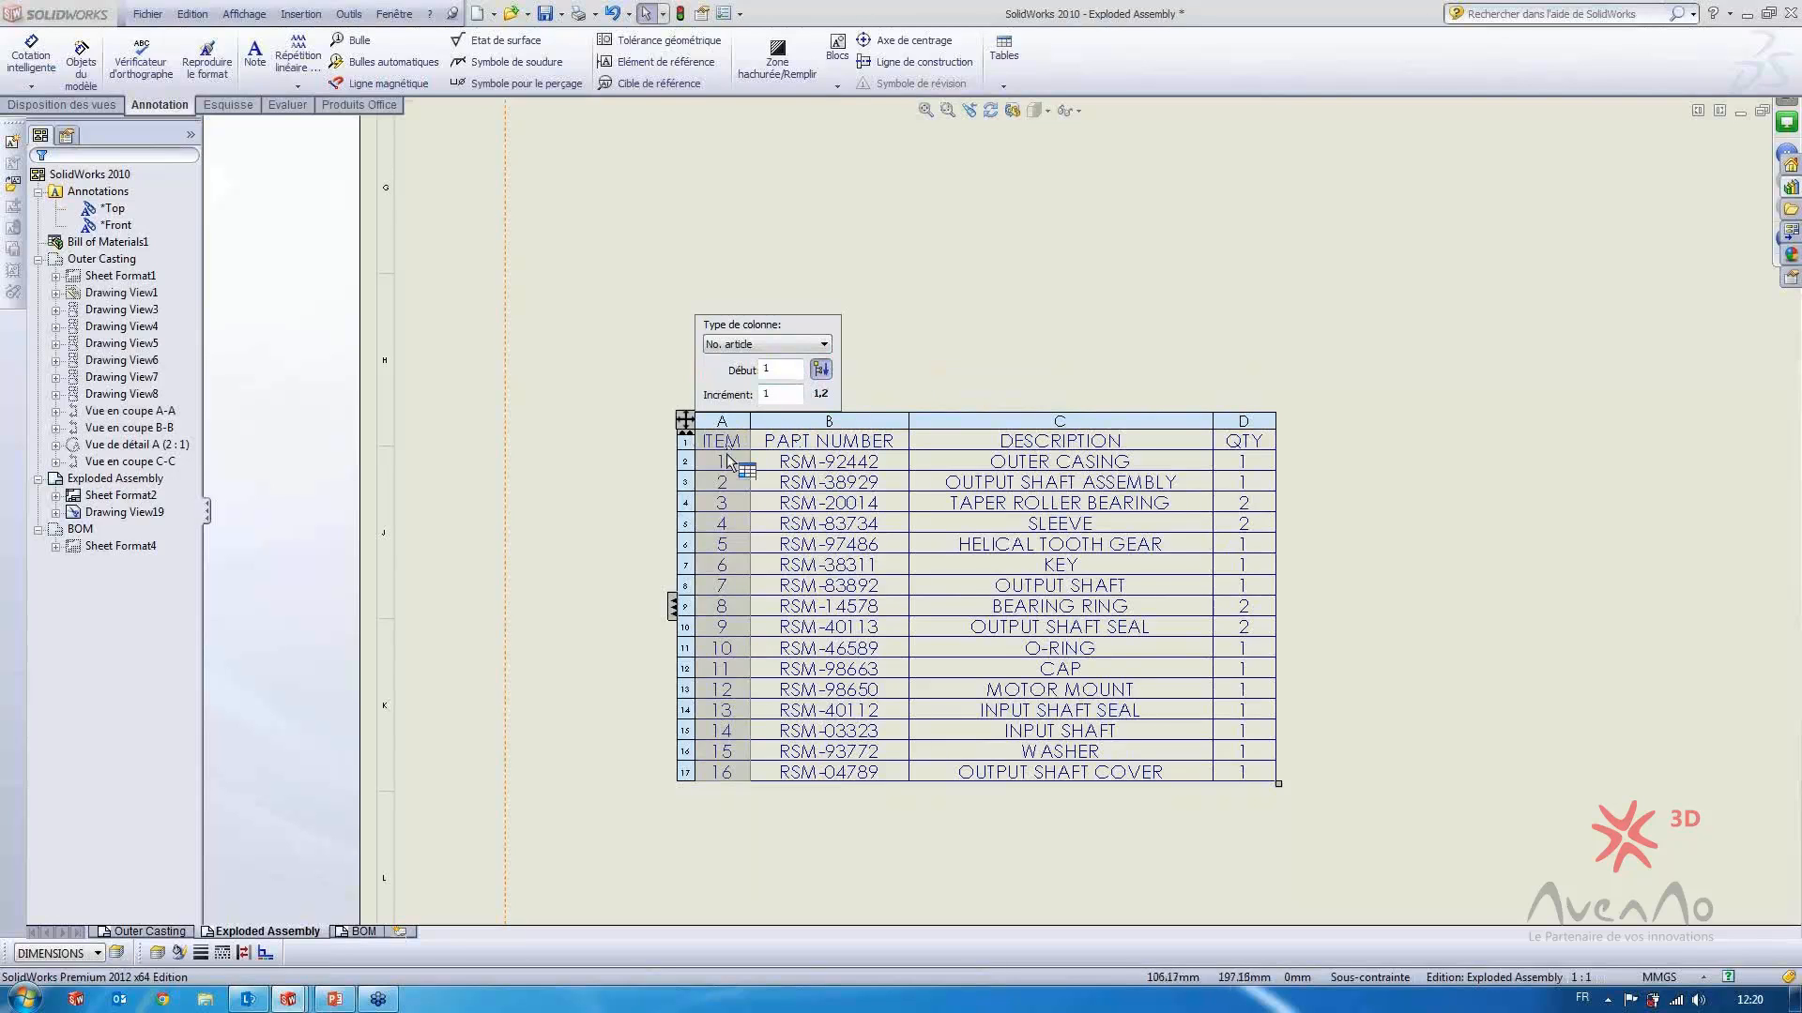
left_click(611, 551)
Select the CAP row and another row of the bill of materials to view the row formatting options, and clear the selection
scroll(856, 540, "up", 3)
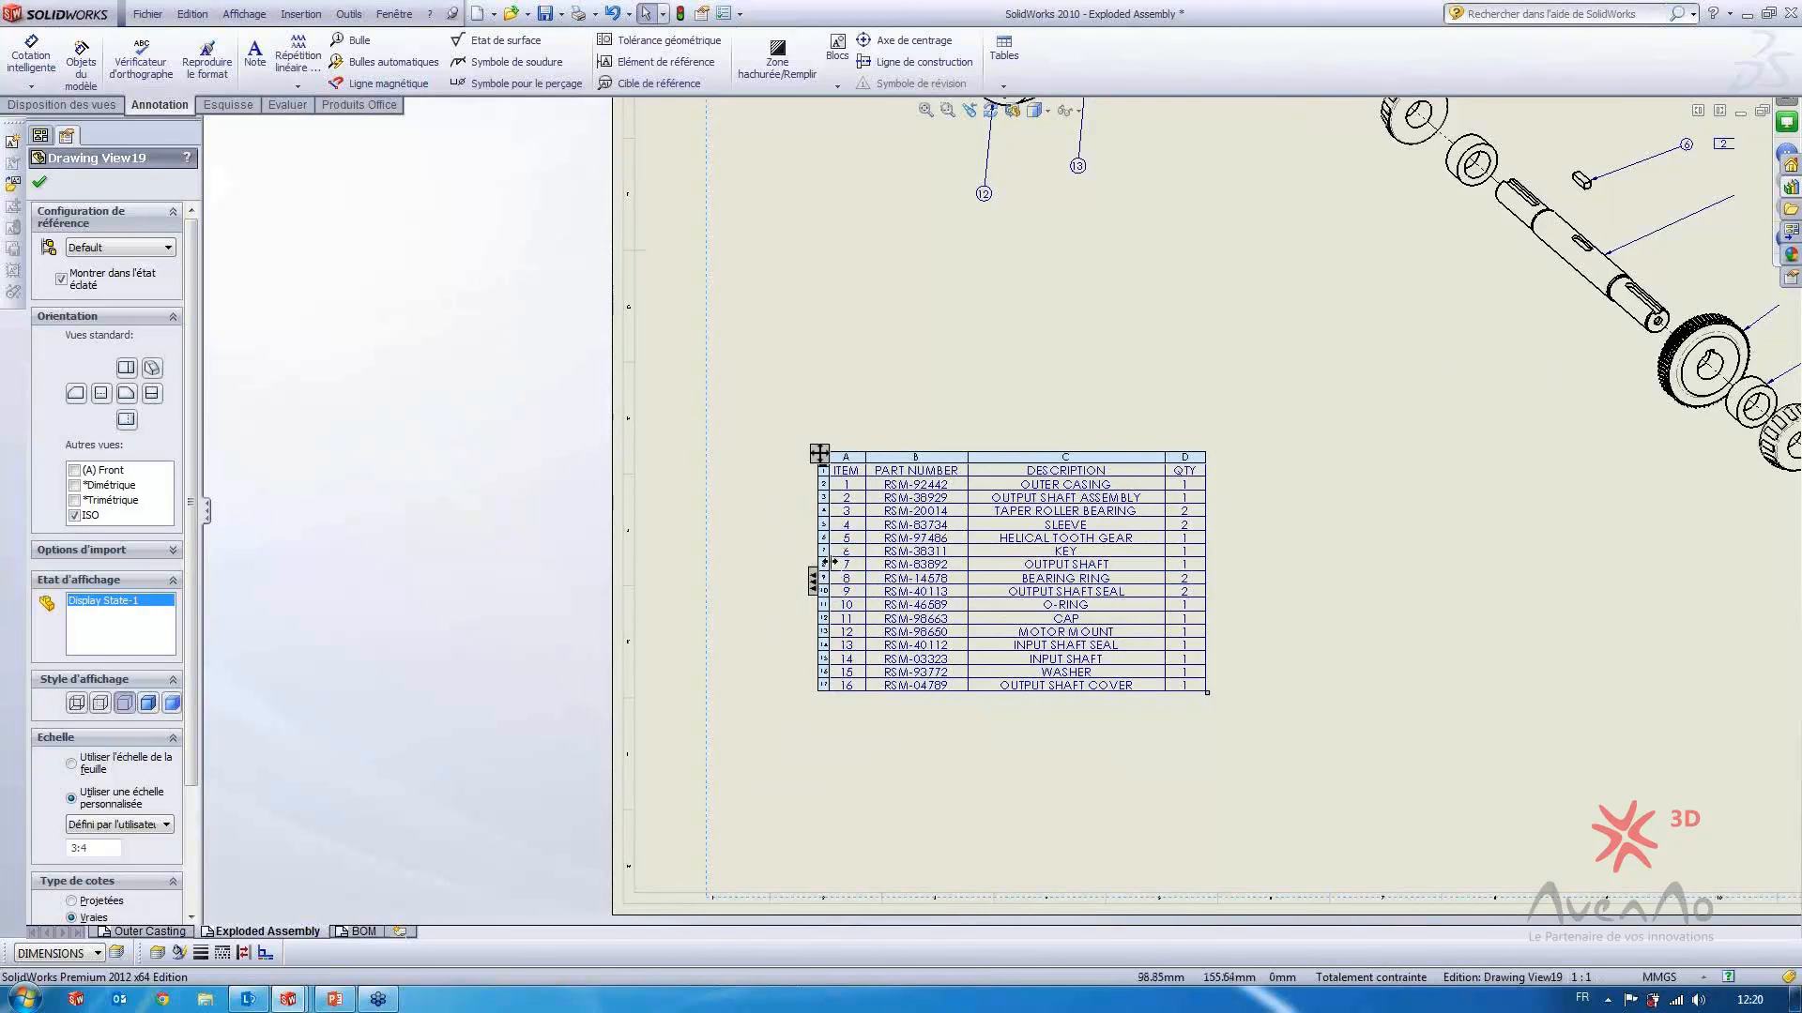
left_click_drag(835, 557, 820, 628)
left_click(821, 621)
scroll(790, 534, "down", 5)
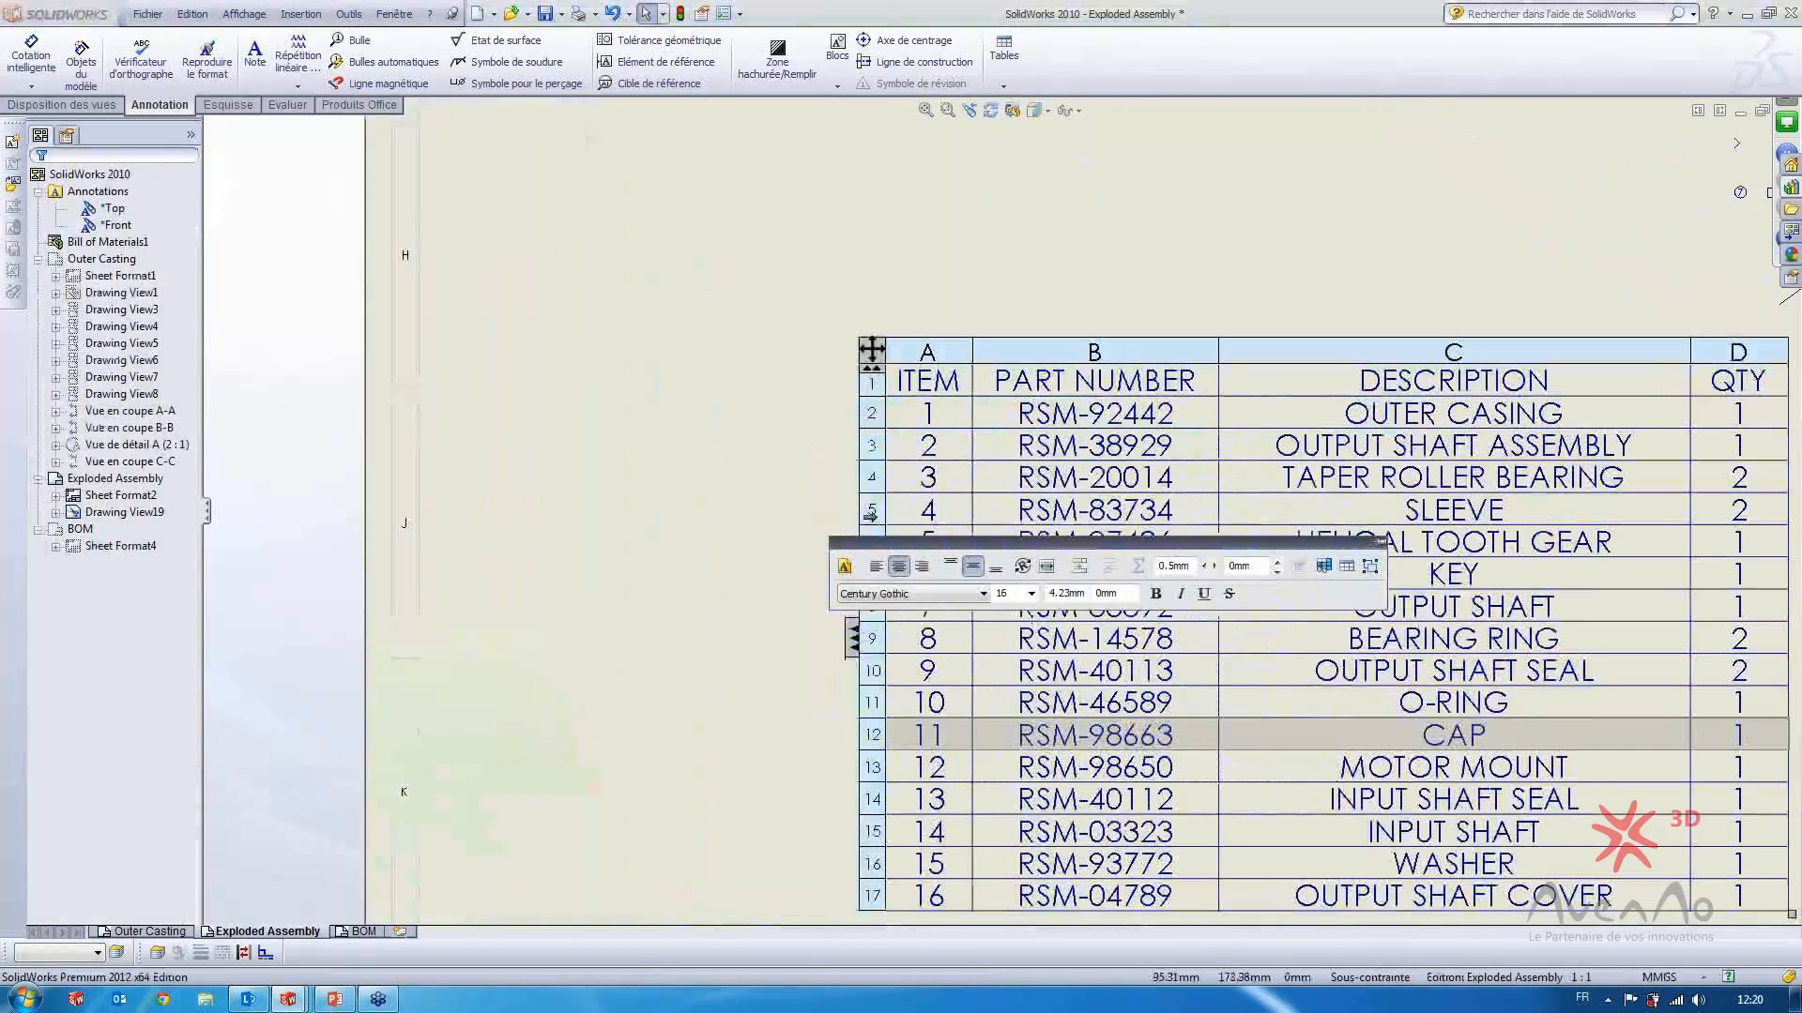
left_click(868, 574)
scroll(1008, 497, "up", 5)
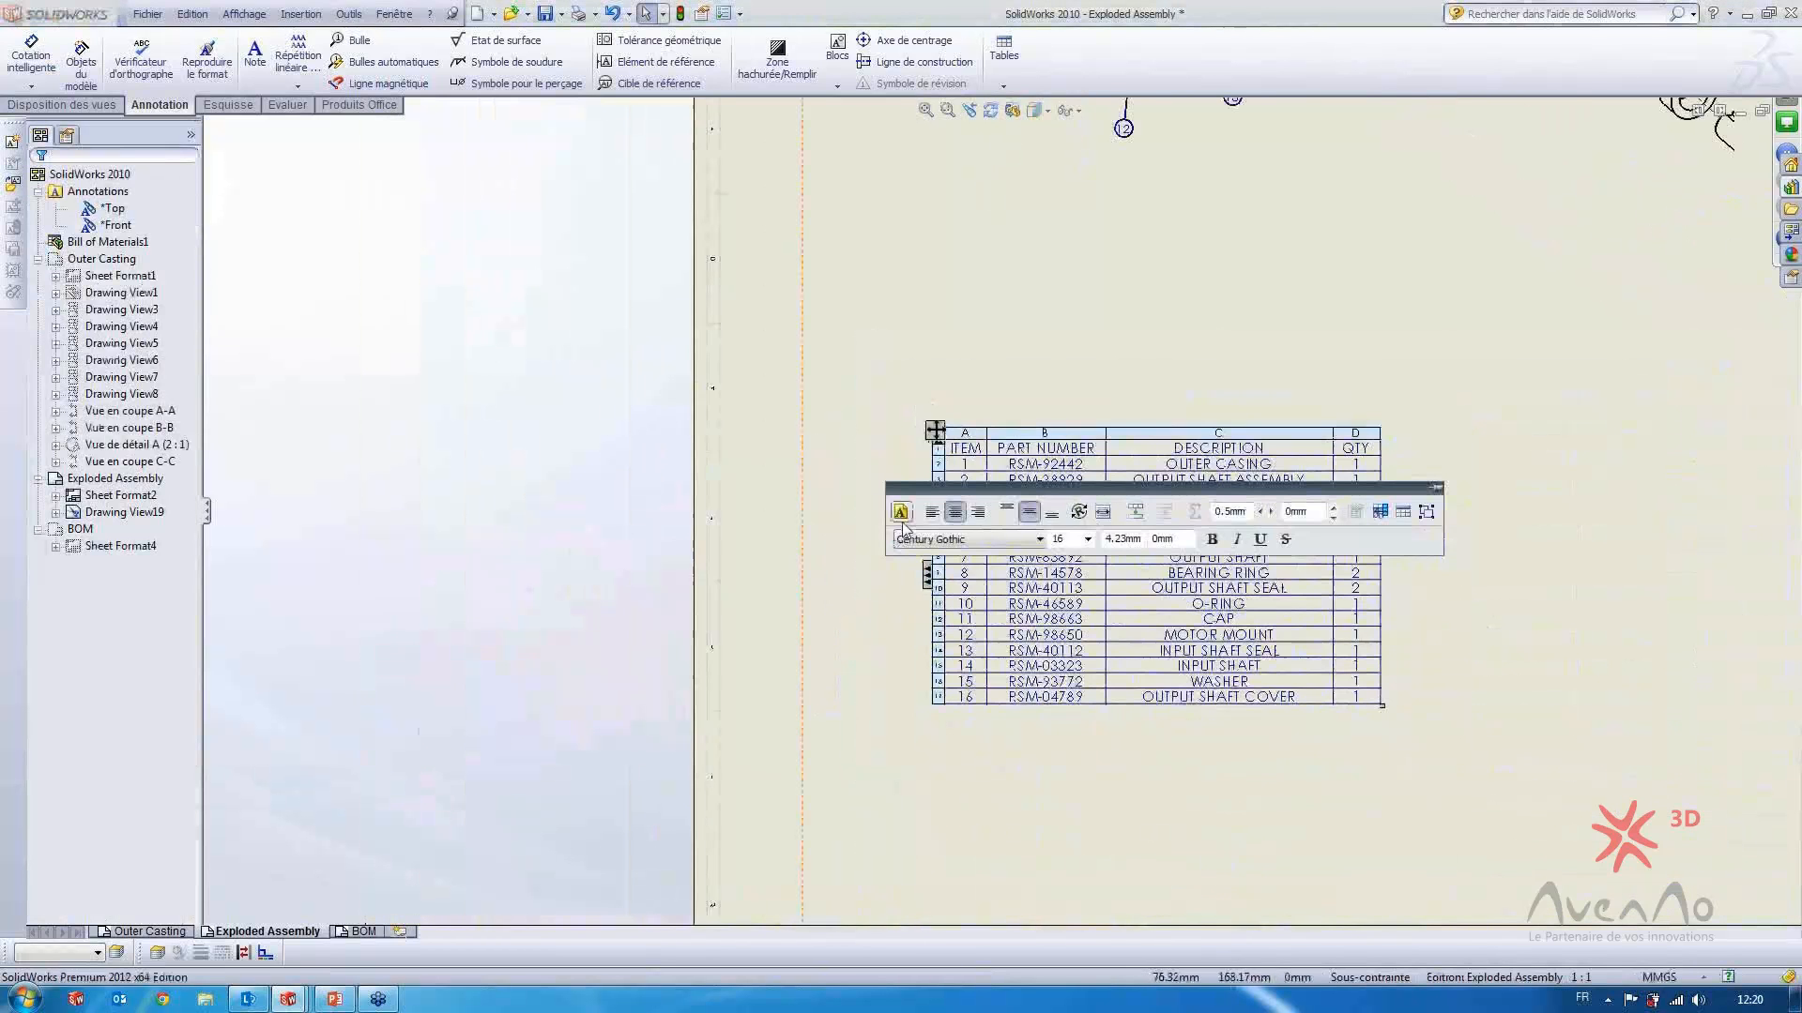
left_click(1403, 403)
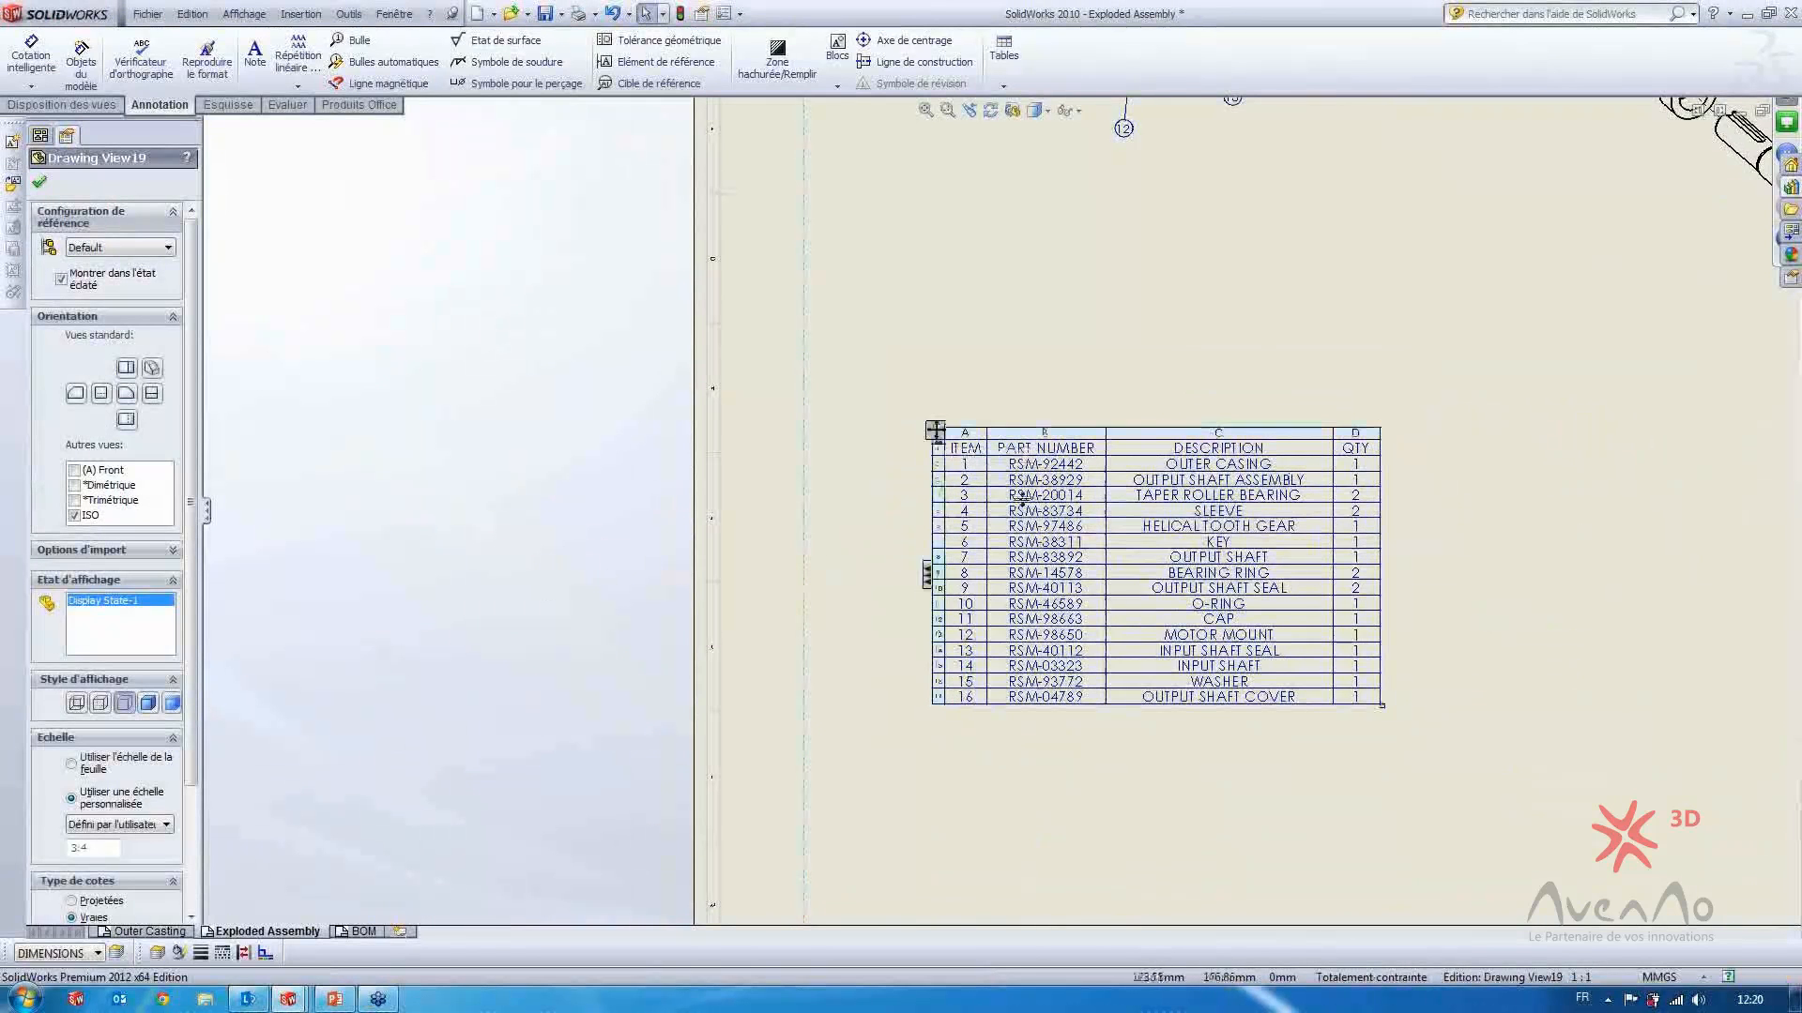
Select the HELICAL TOOTH GEAR description cell to view its formatting options, deselect it, and view the table beside the exploded assembly
scroll(981, 465, "down", 1)
scroll(980, 464, "down", 2)
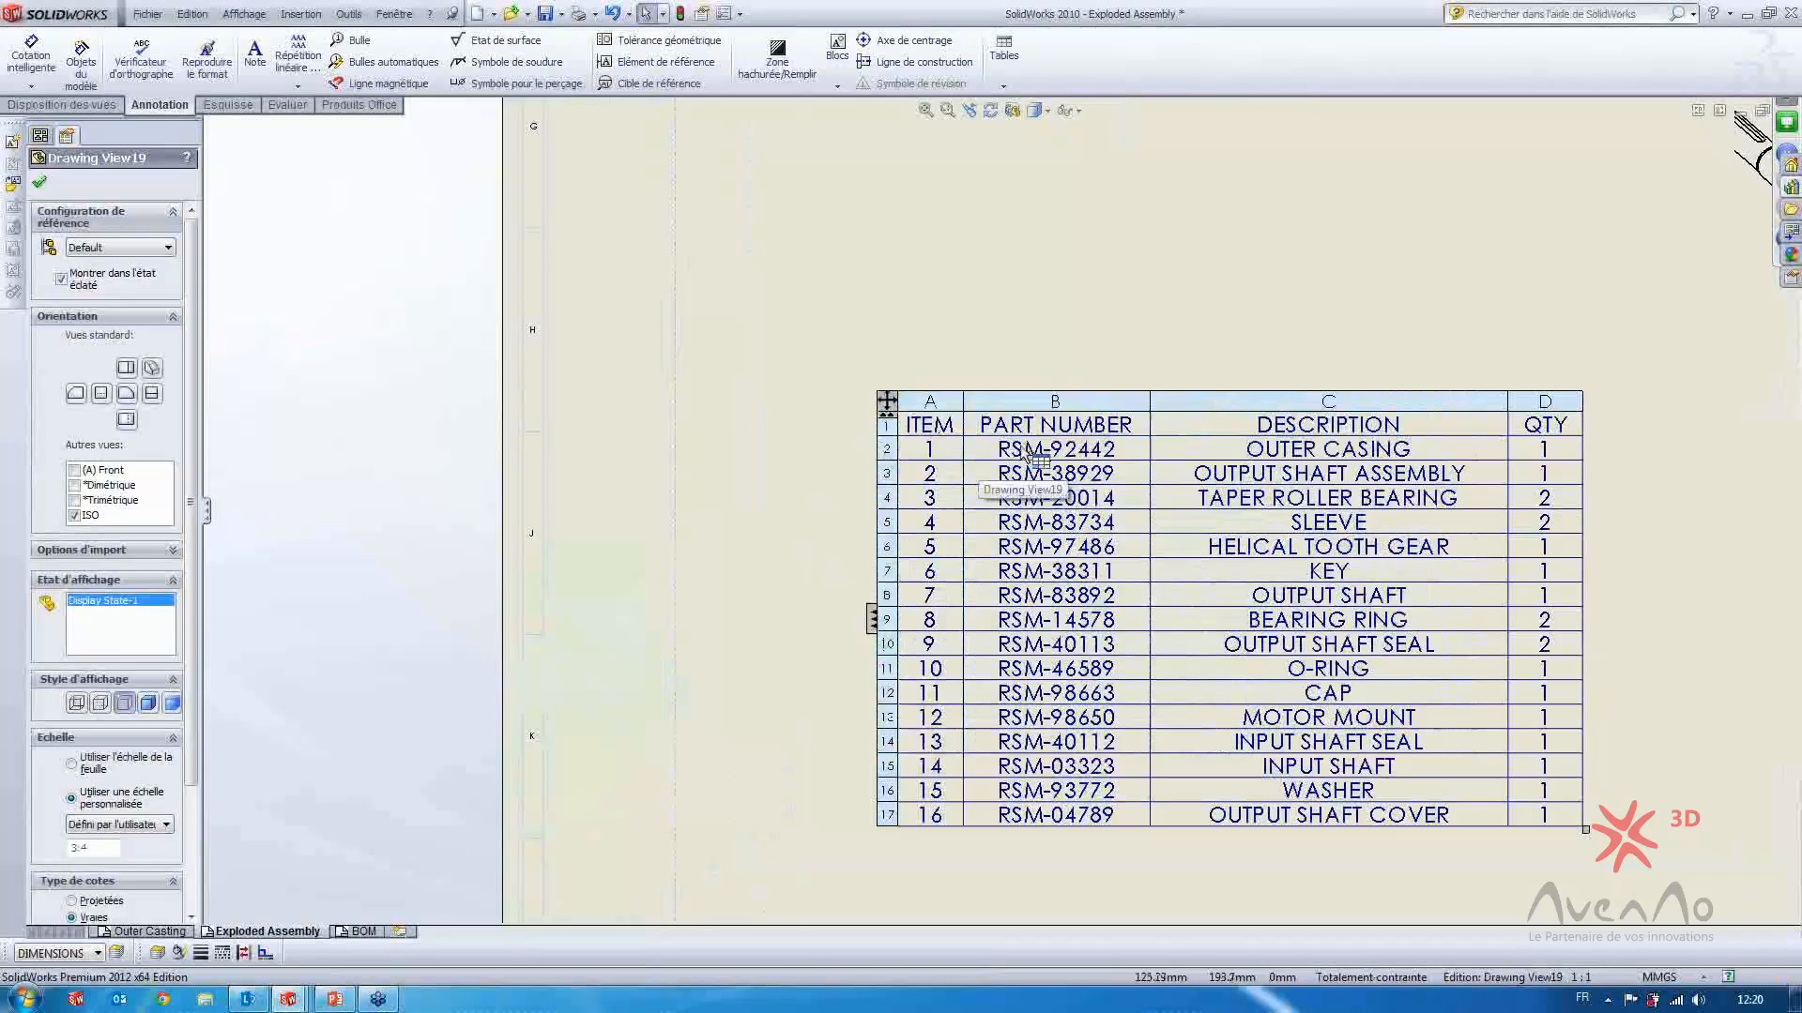
left_click(1267, 552)
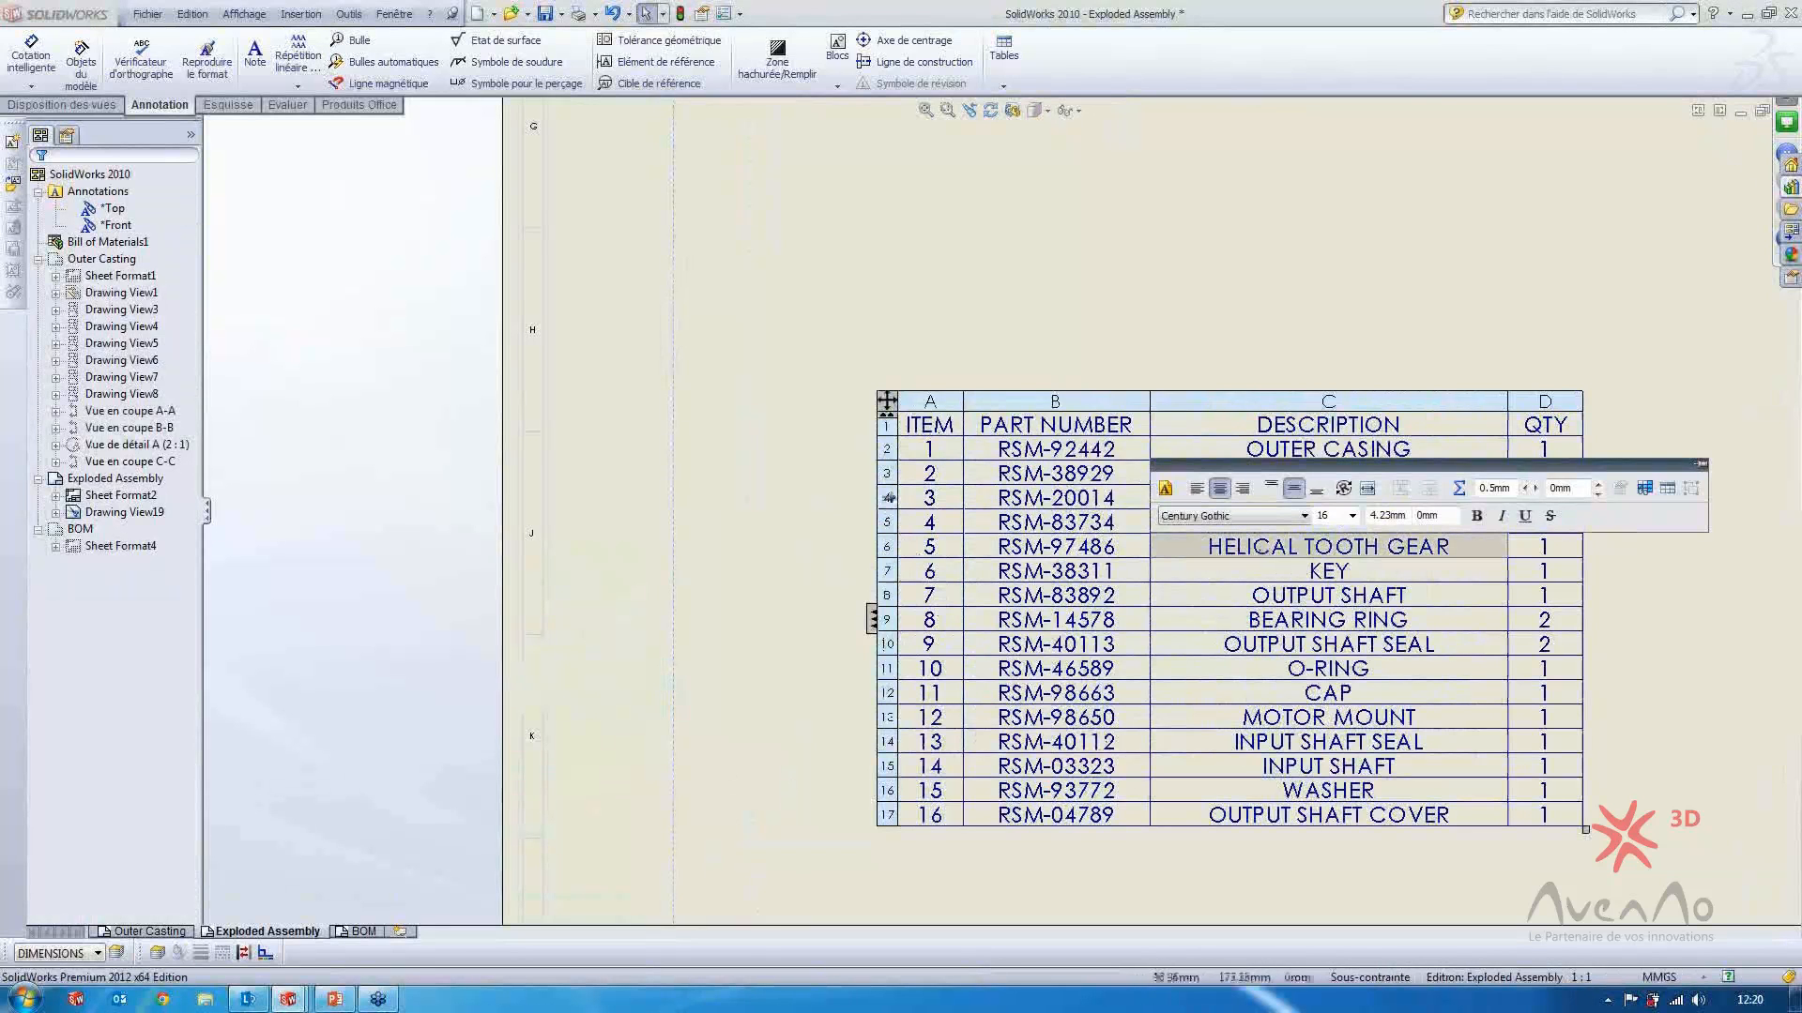
left_click(1006, 278)
scroll(1094, 423, "up", 6)
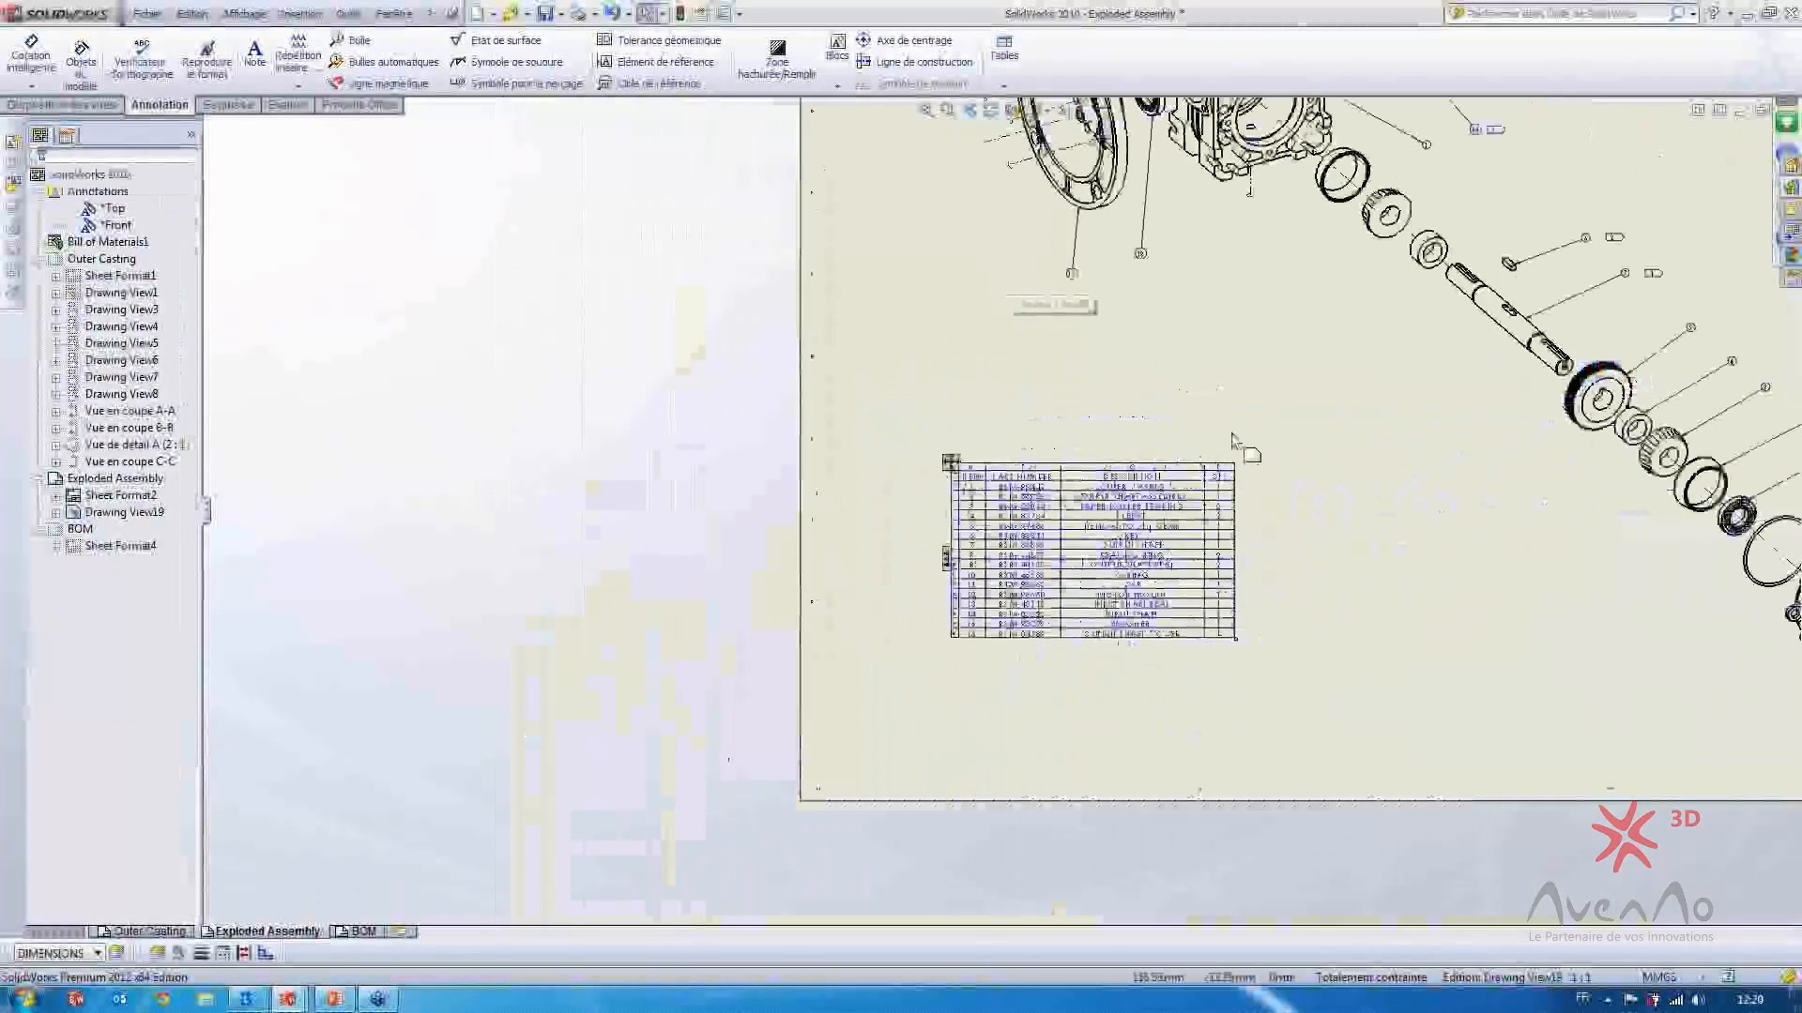
scroll(1135, 460, "down", 3)
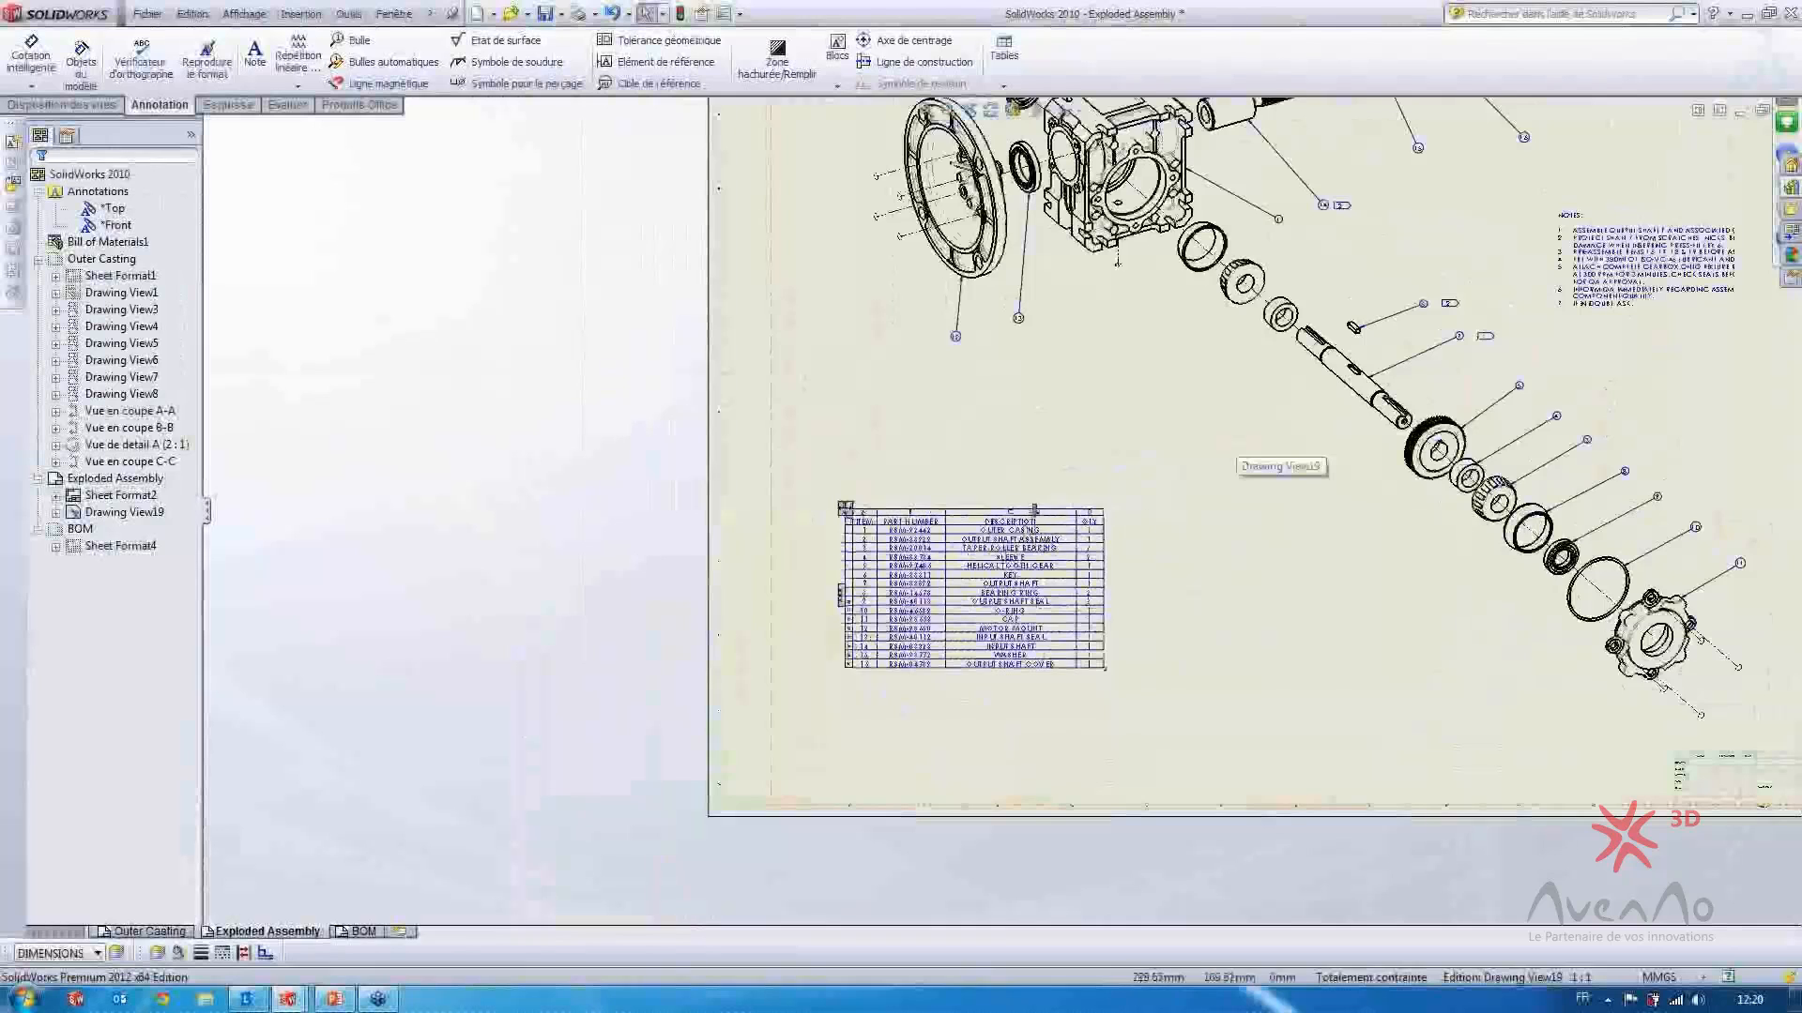
Move the bill of materials table from the Exploded Assembly sheet to the BOM sheet and position it within the sheet borders
scroll(1032, 530, "down", 2)
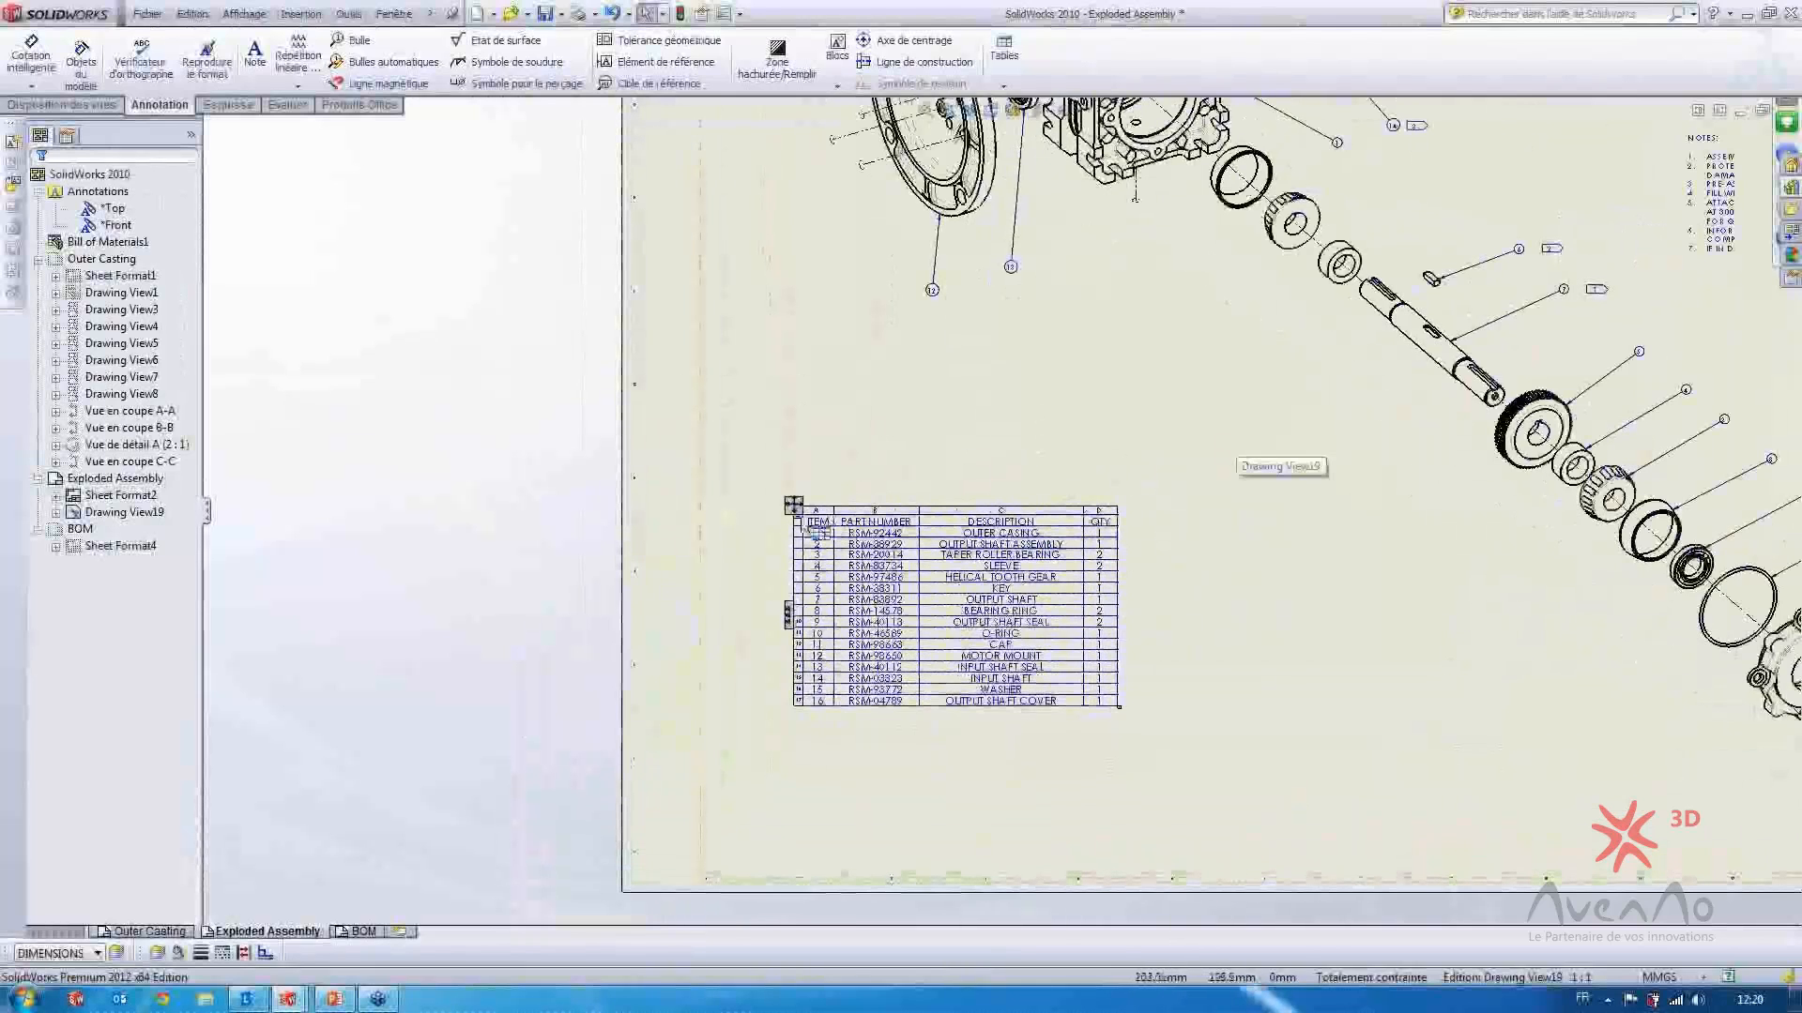
left_click_drag(793, 505, 359, 935)
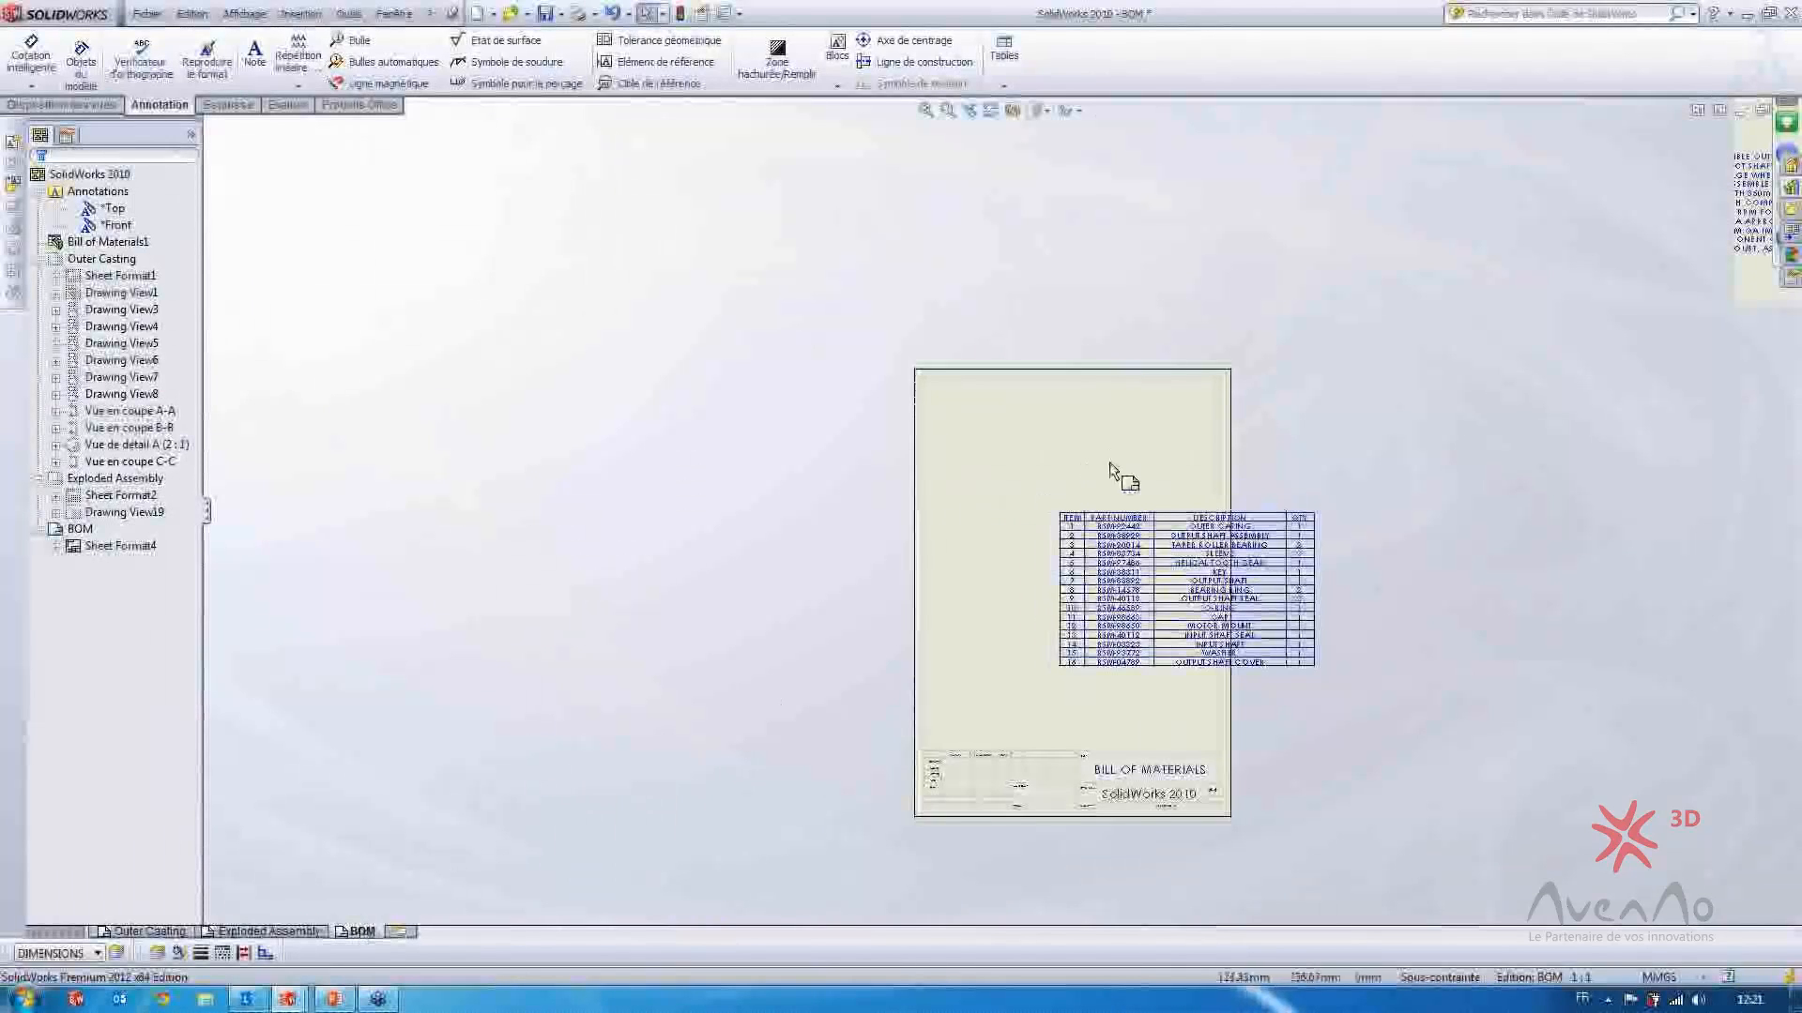
scroll(1014, 545, "up", 3)
left_click_drag(987, 553, 768, 497)
left_click(768, 498)
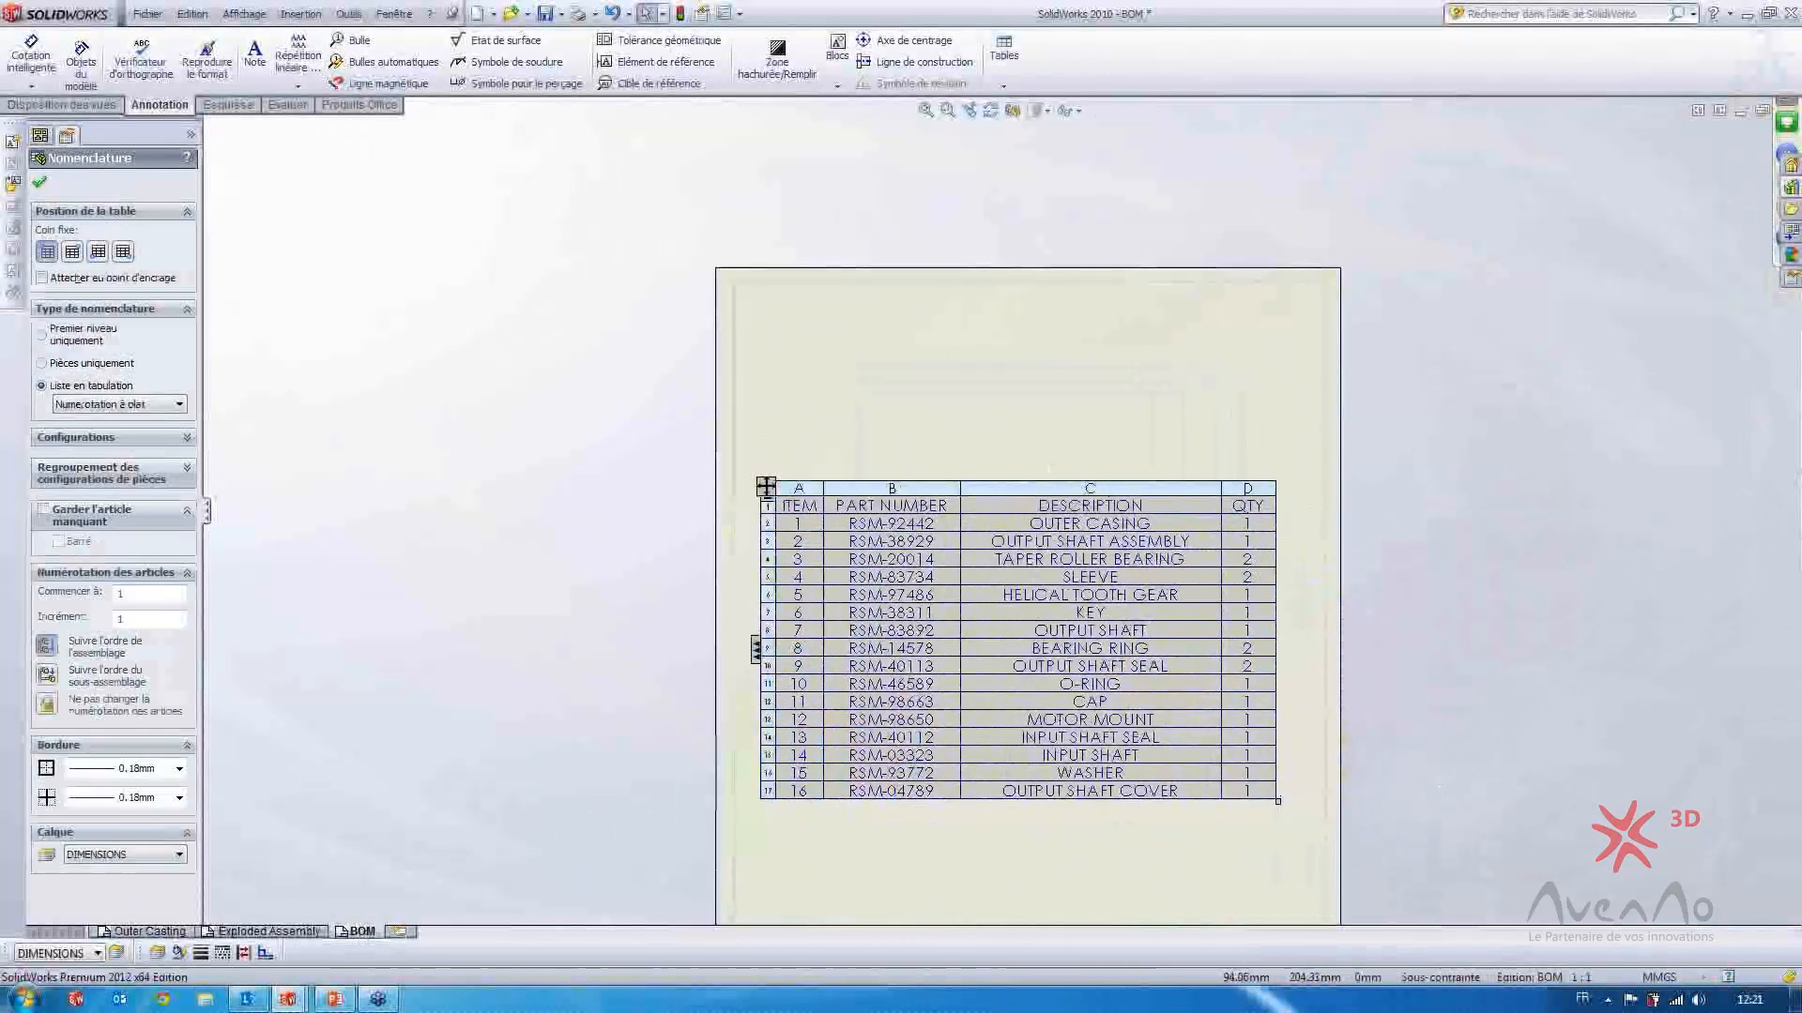
View the Exploded Assembly sheet without its table, and return to the BOM sheet
left_click(267, 931)
scroll(1005, 514, "down", 3)
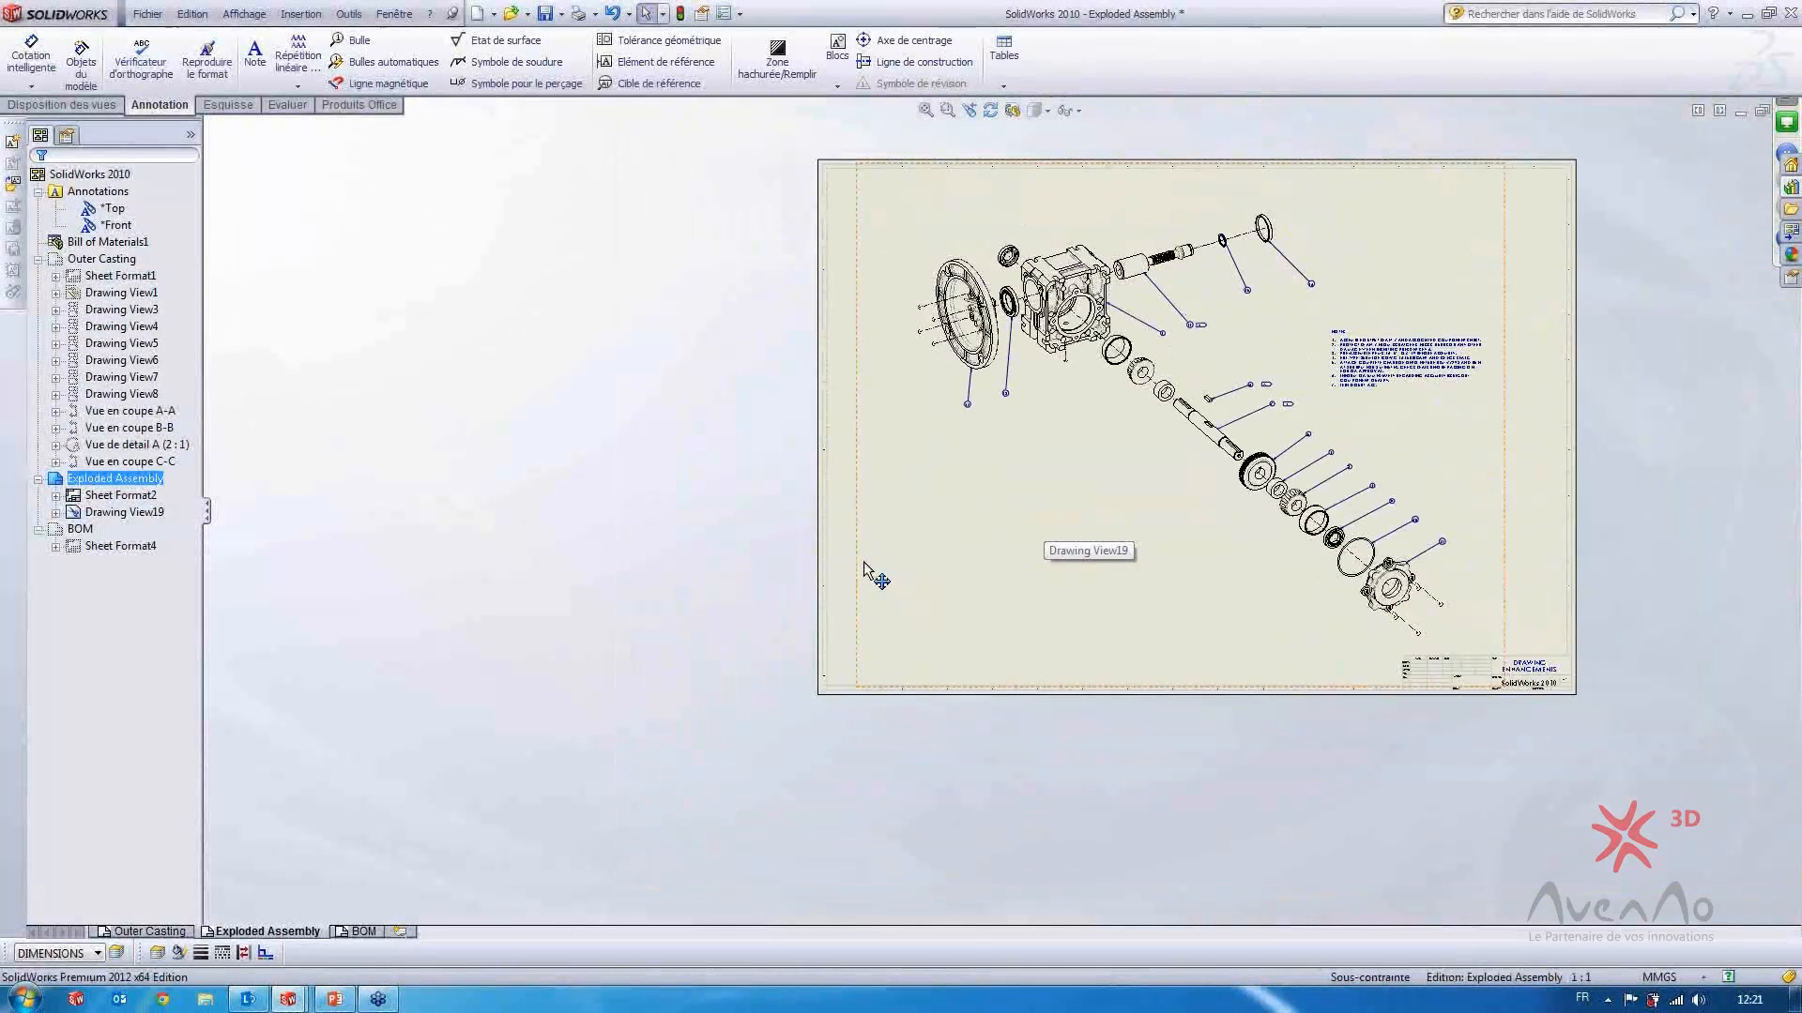
left_click(363, 931)
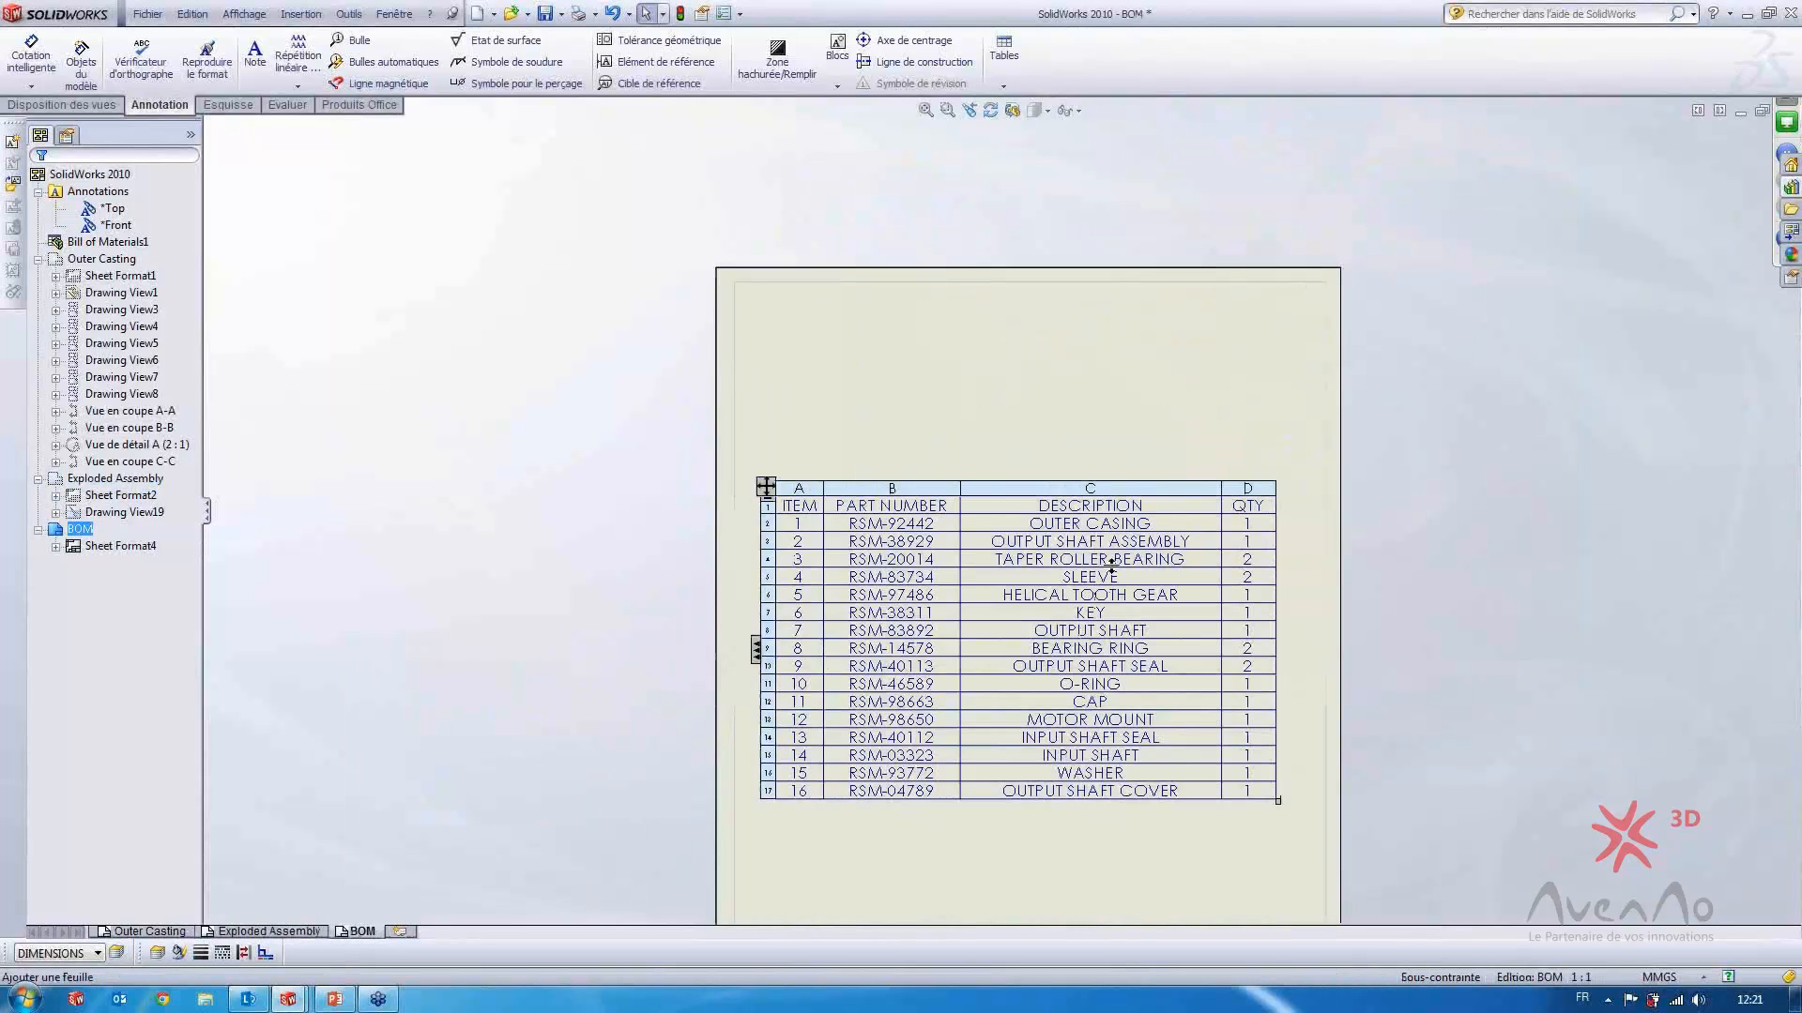
Insert an empty column after the QTY column of the bill of materials, keeping the custom property column type
right_click(1259, 488)
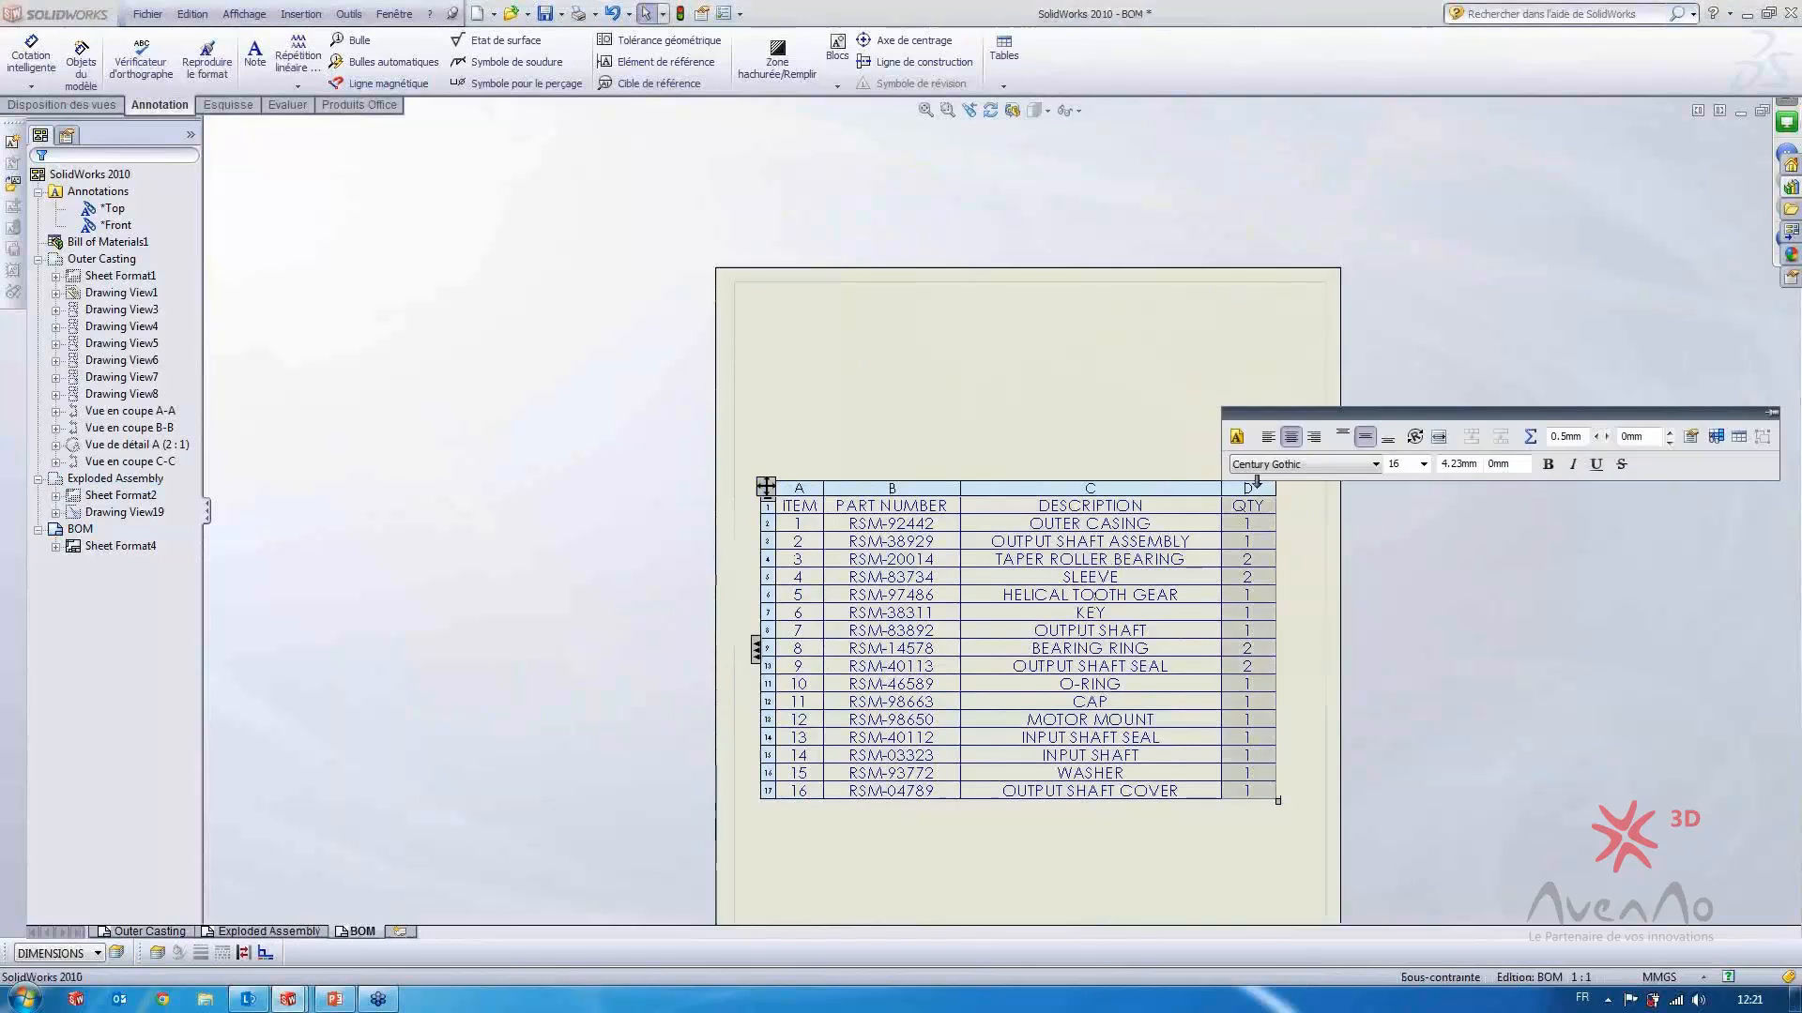
mouse_move(1384, 556)
left_click(1531, 559)
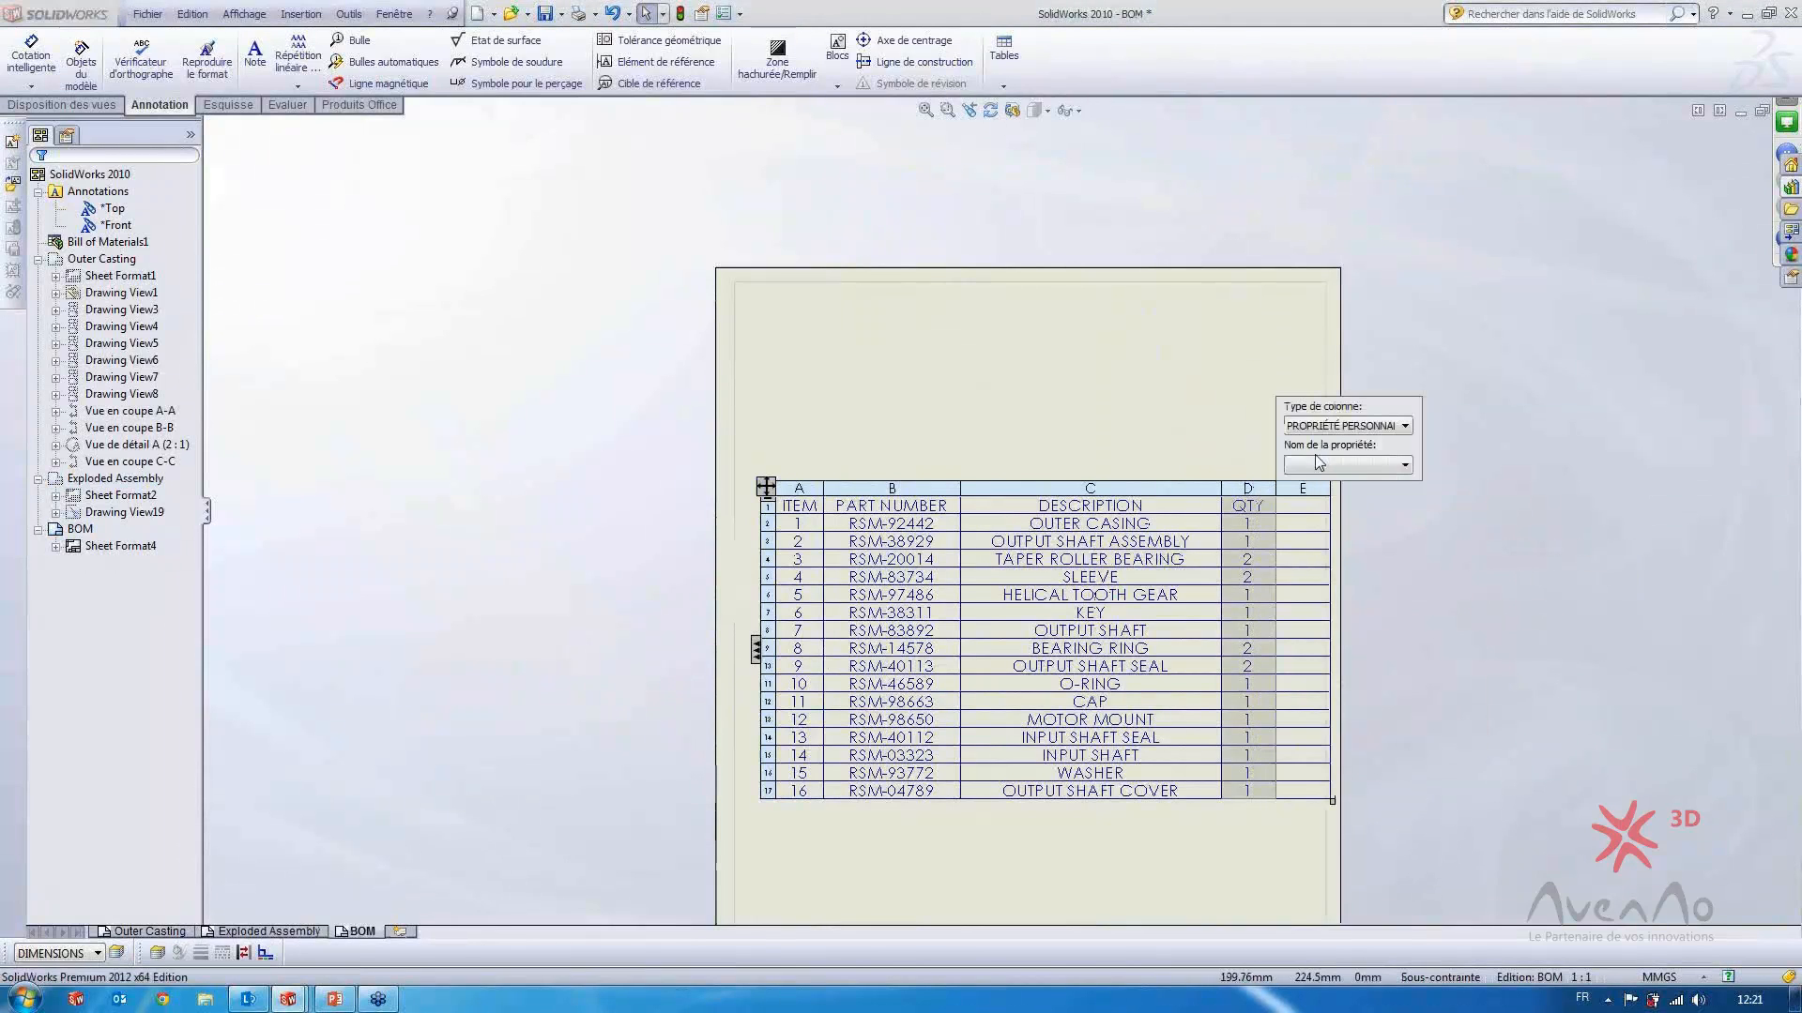
left_click(1405, 427)
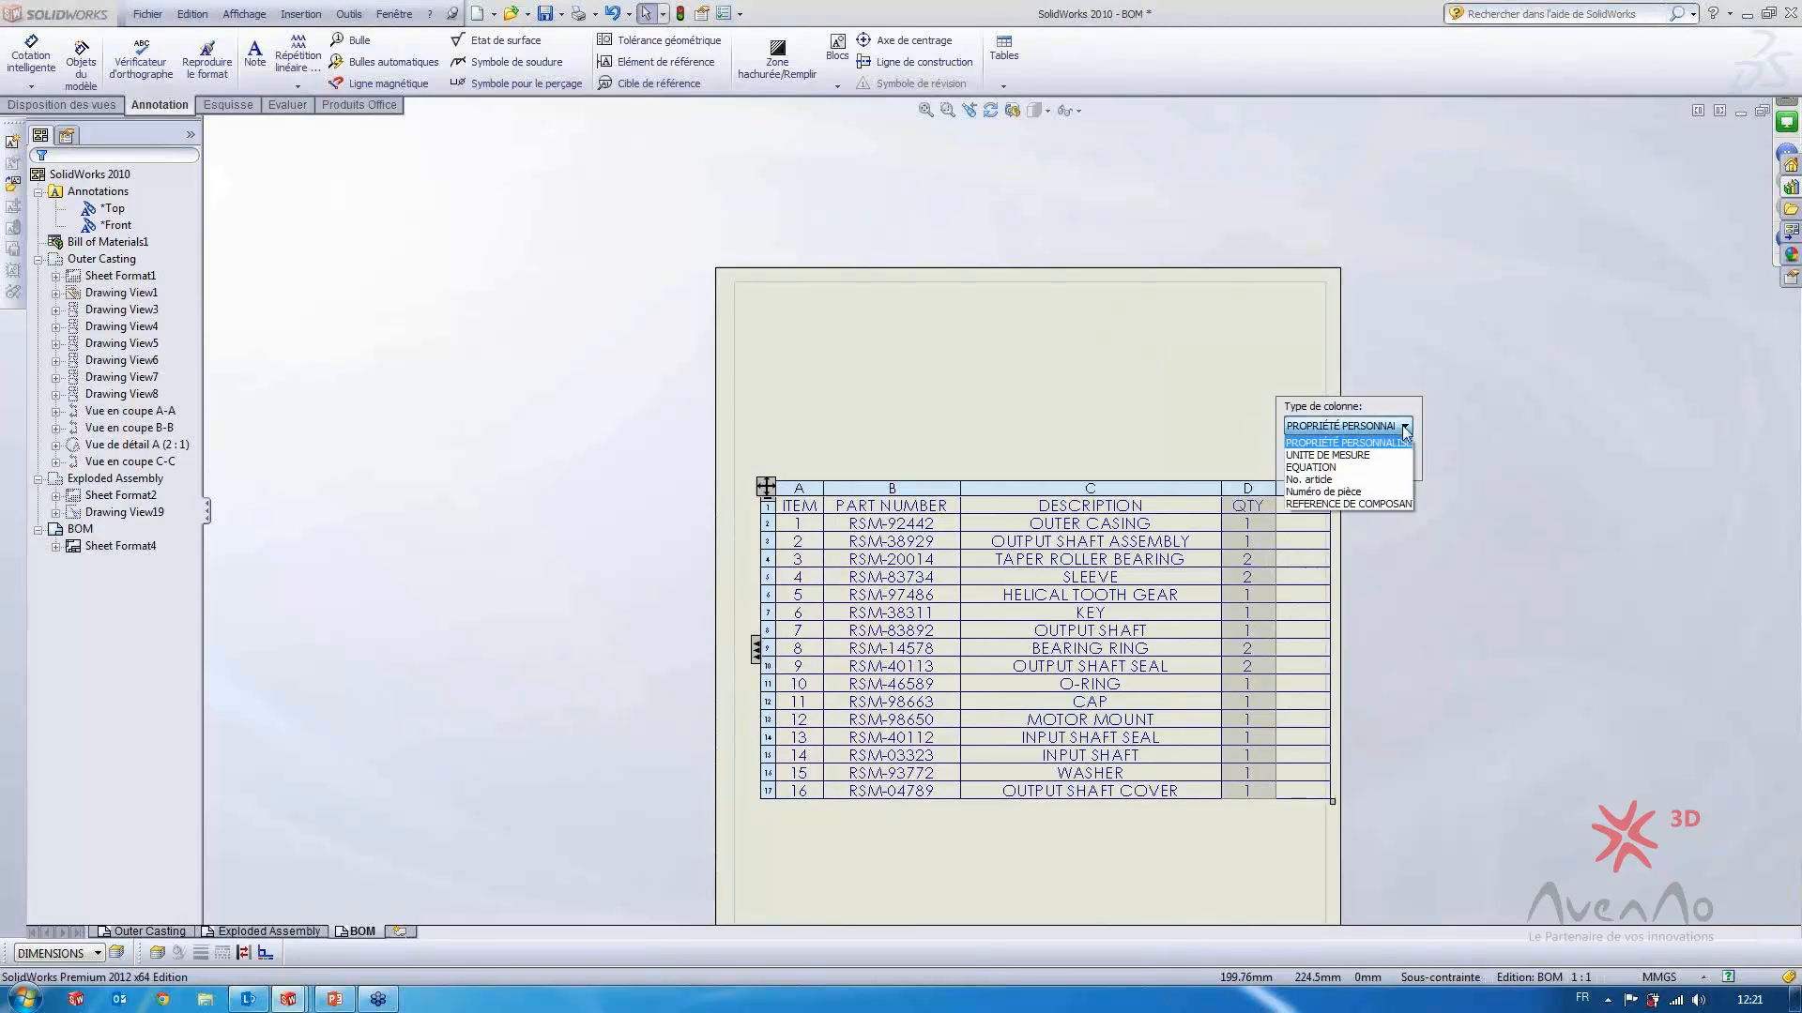
left_click(1389, 442)
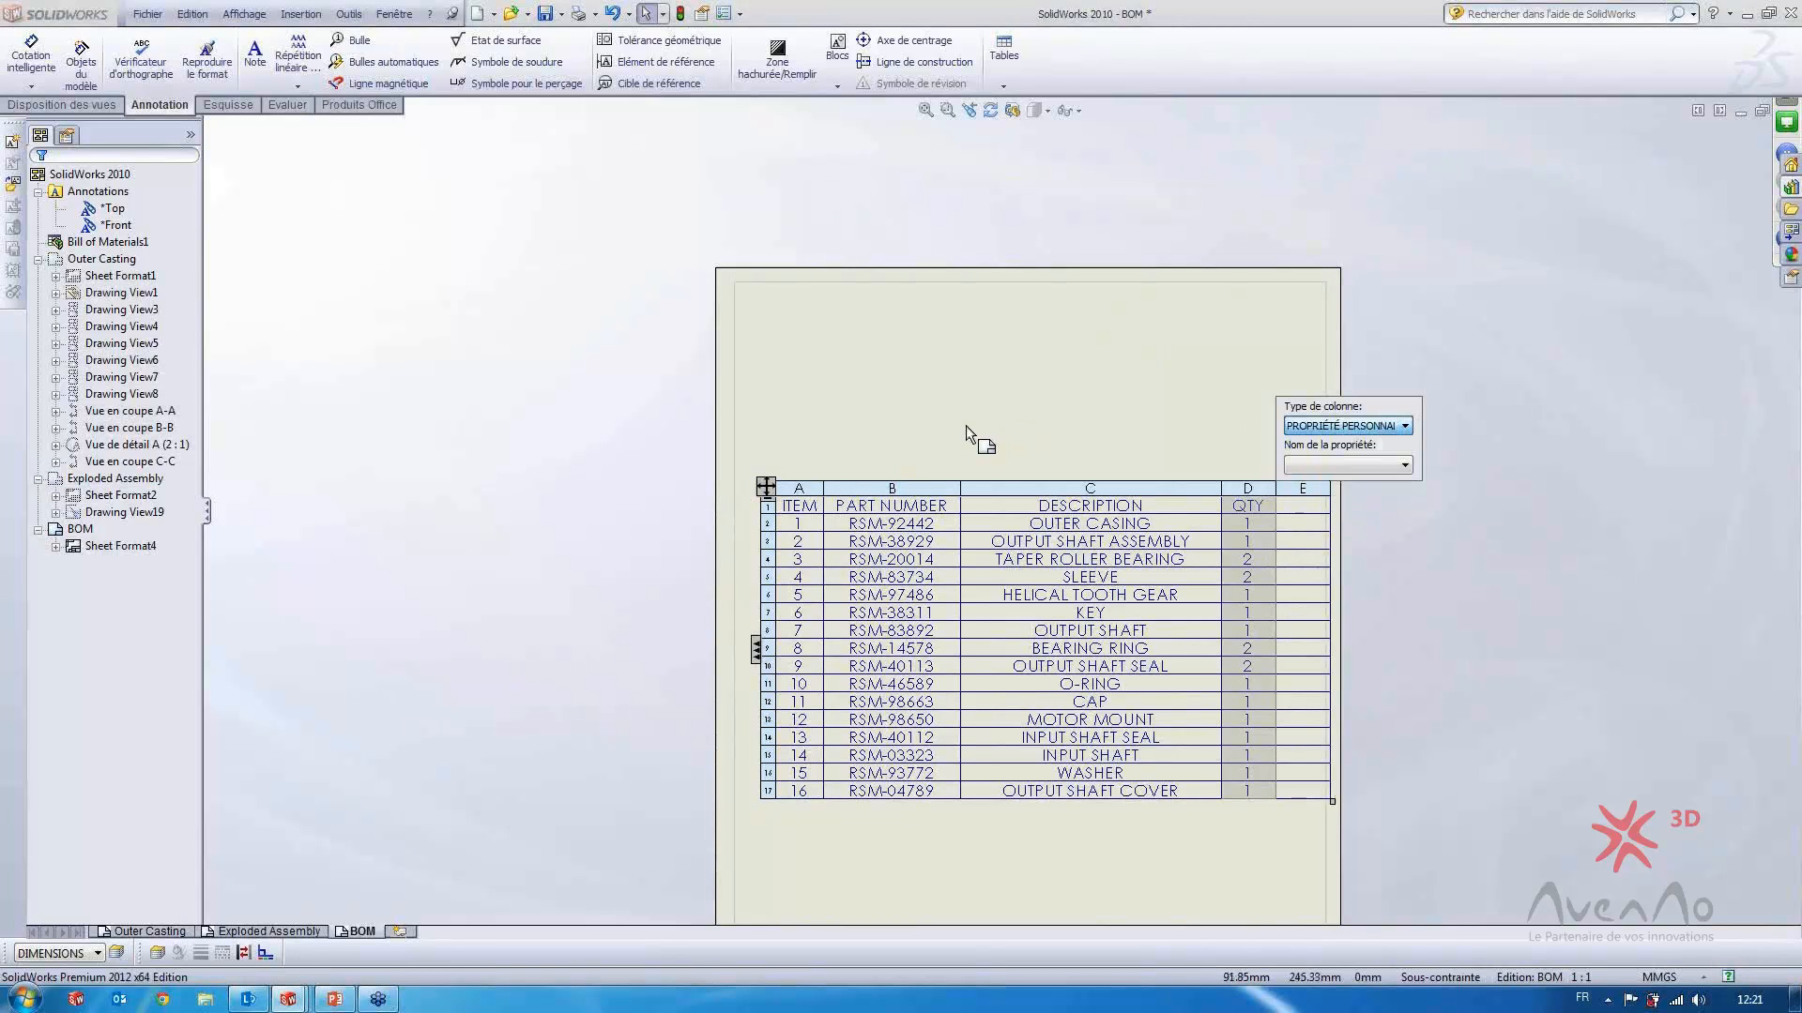
Expand the assembly structure of the bill of materials, examine its component hierarchy with the whole table selected, and collapse it
left_click(757, 649)
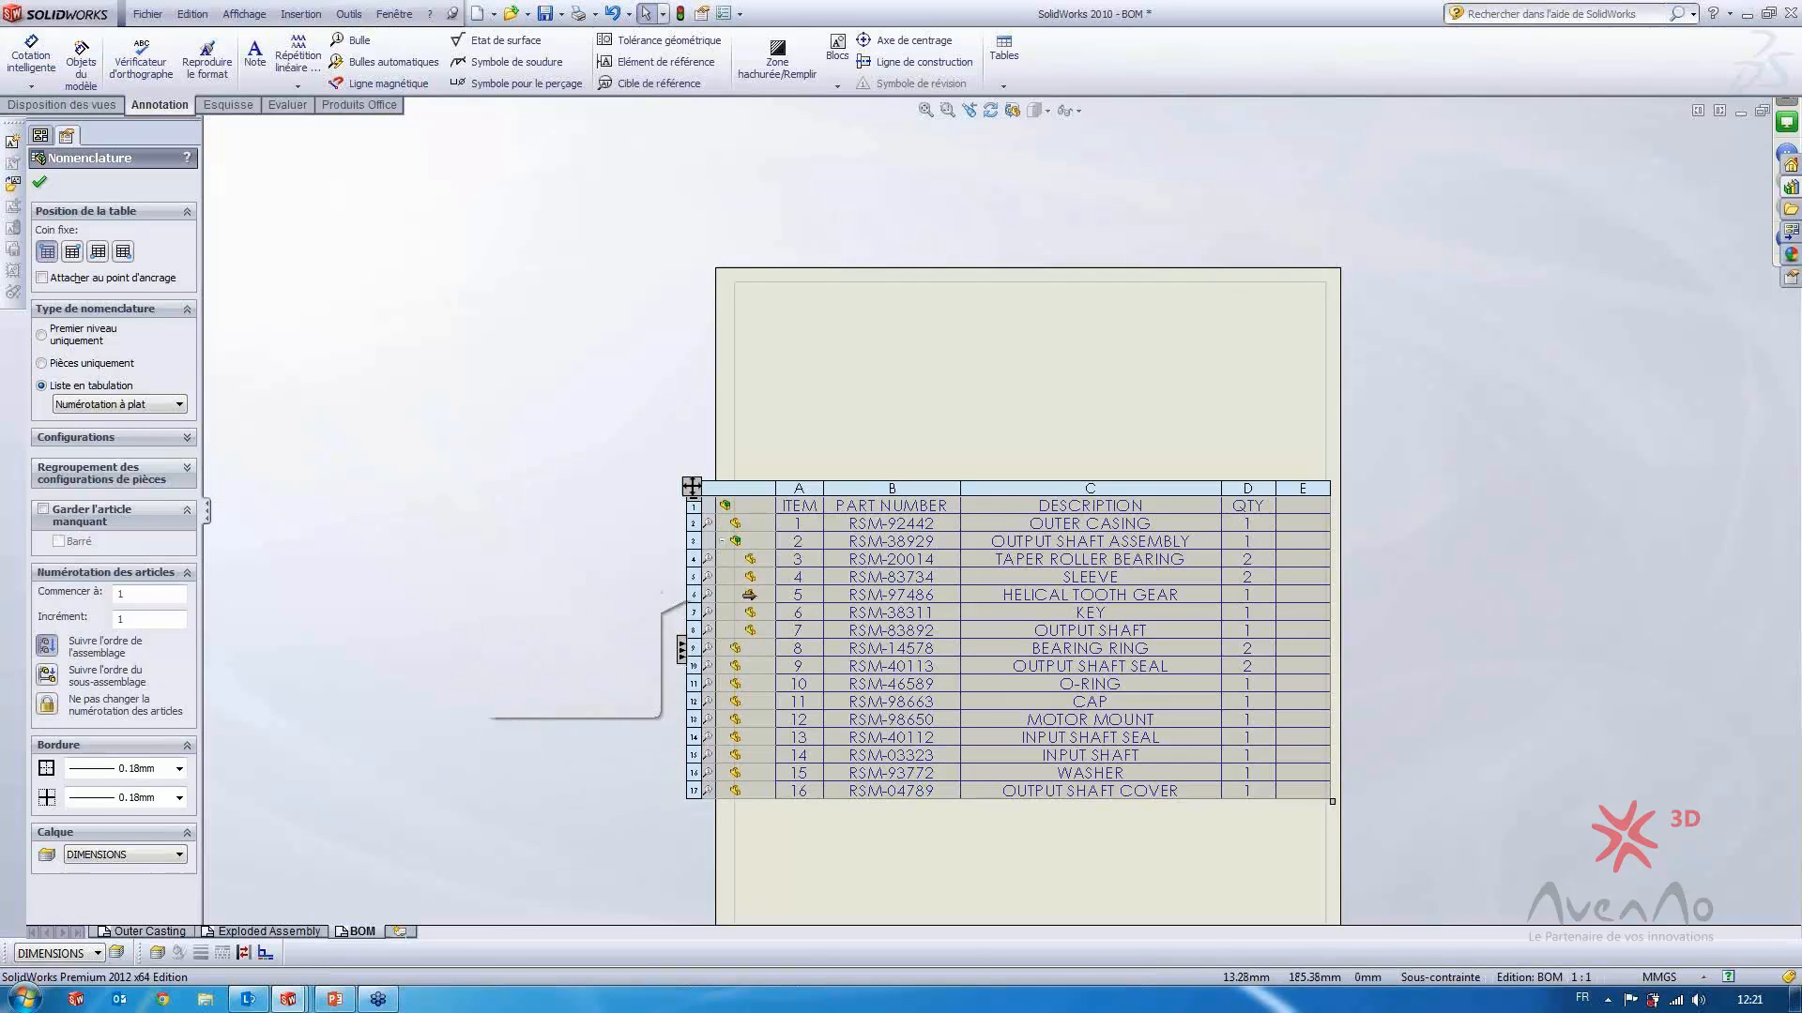
left_click(693, 486)
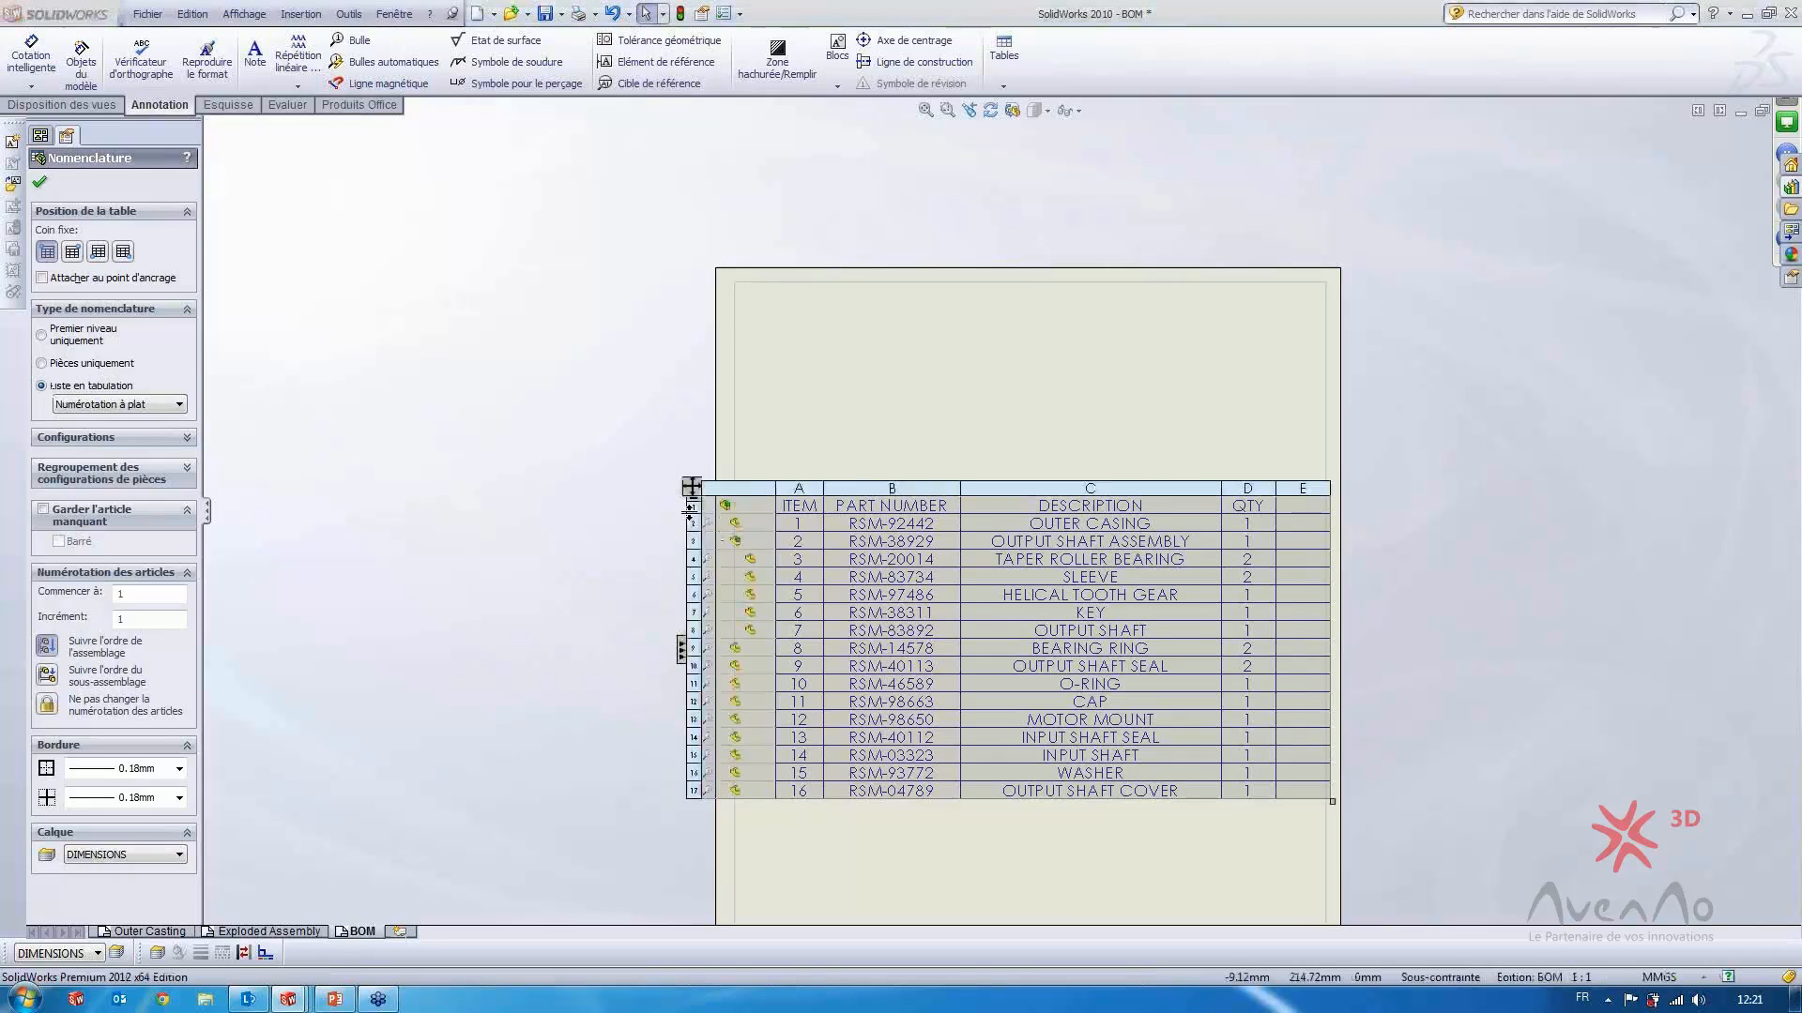
left_click(680, 655)
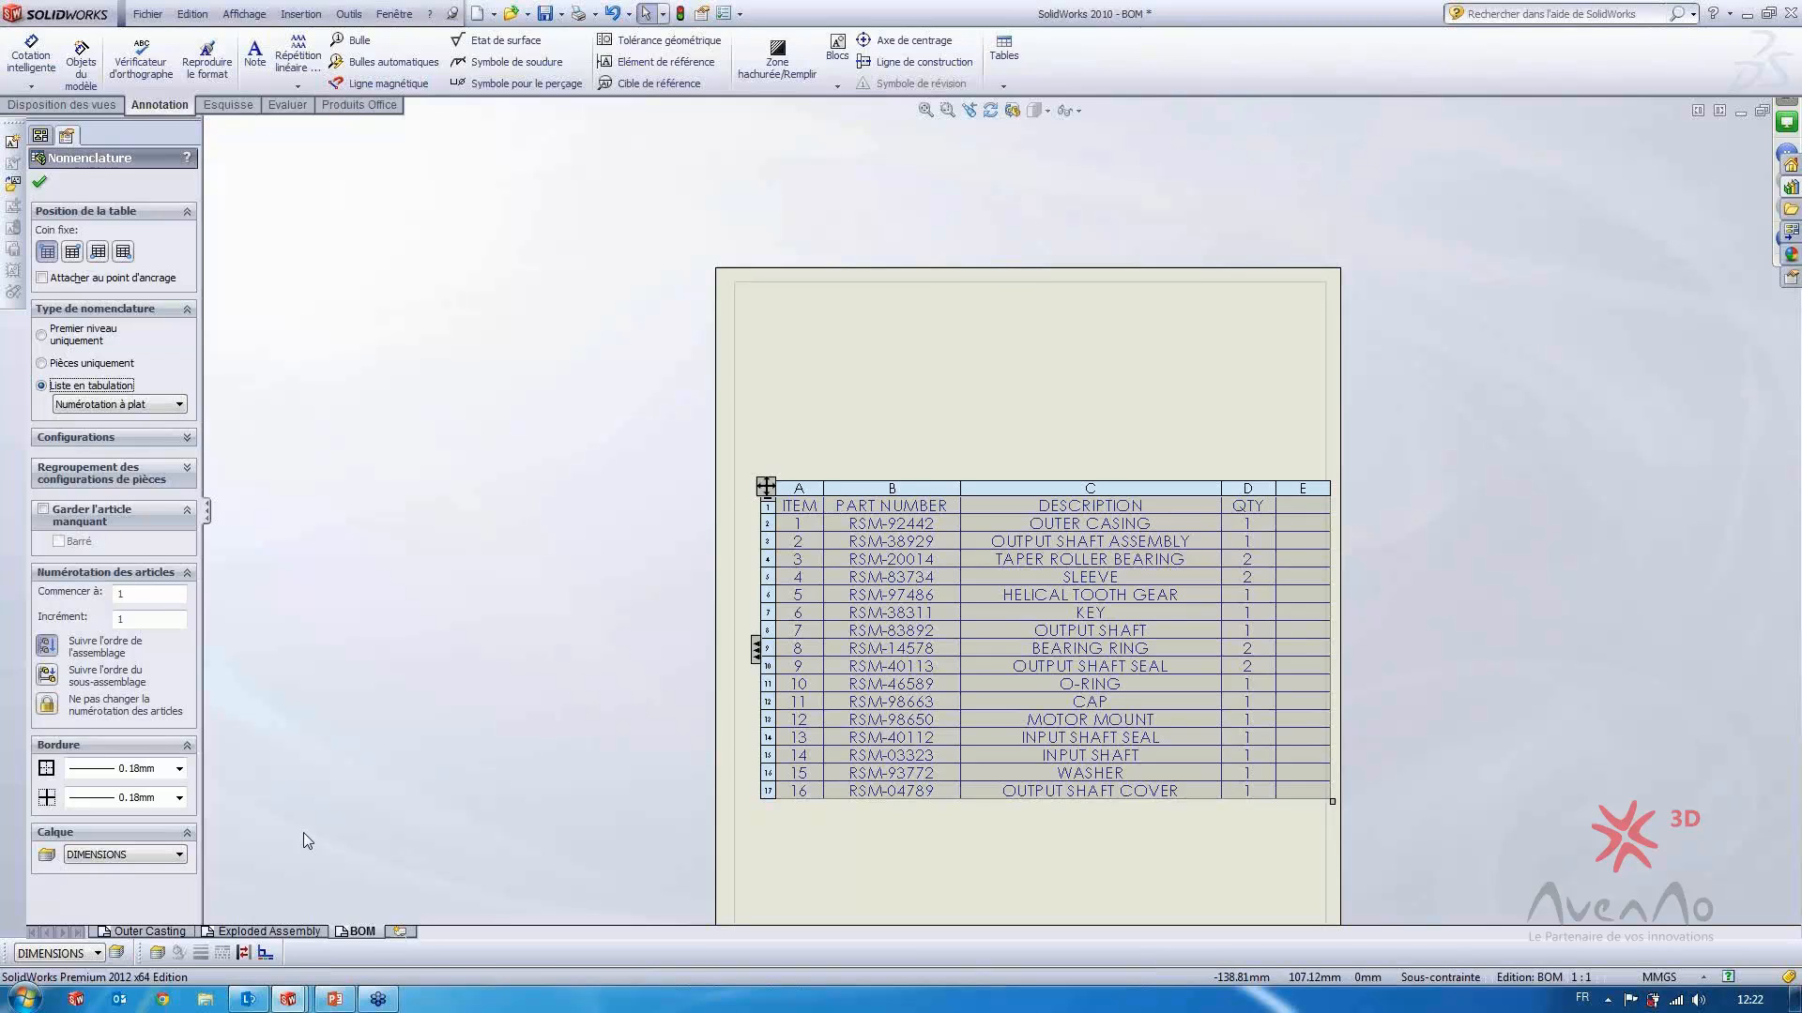
Switch to the PowerPoint presentation and advance from the drawing novelties slide to the closing questions slide
left_click(334, 999)
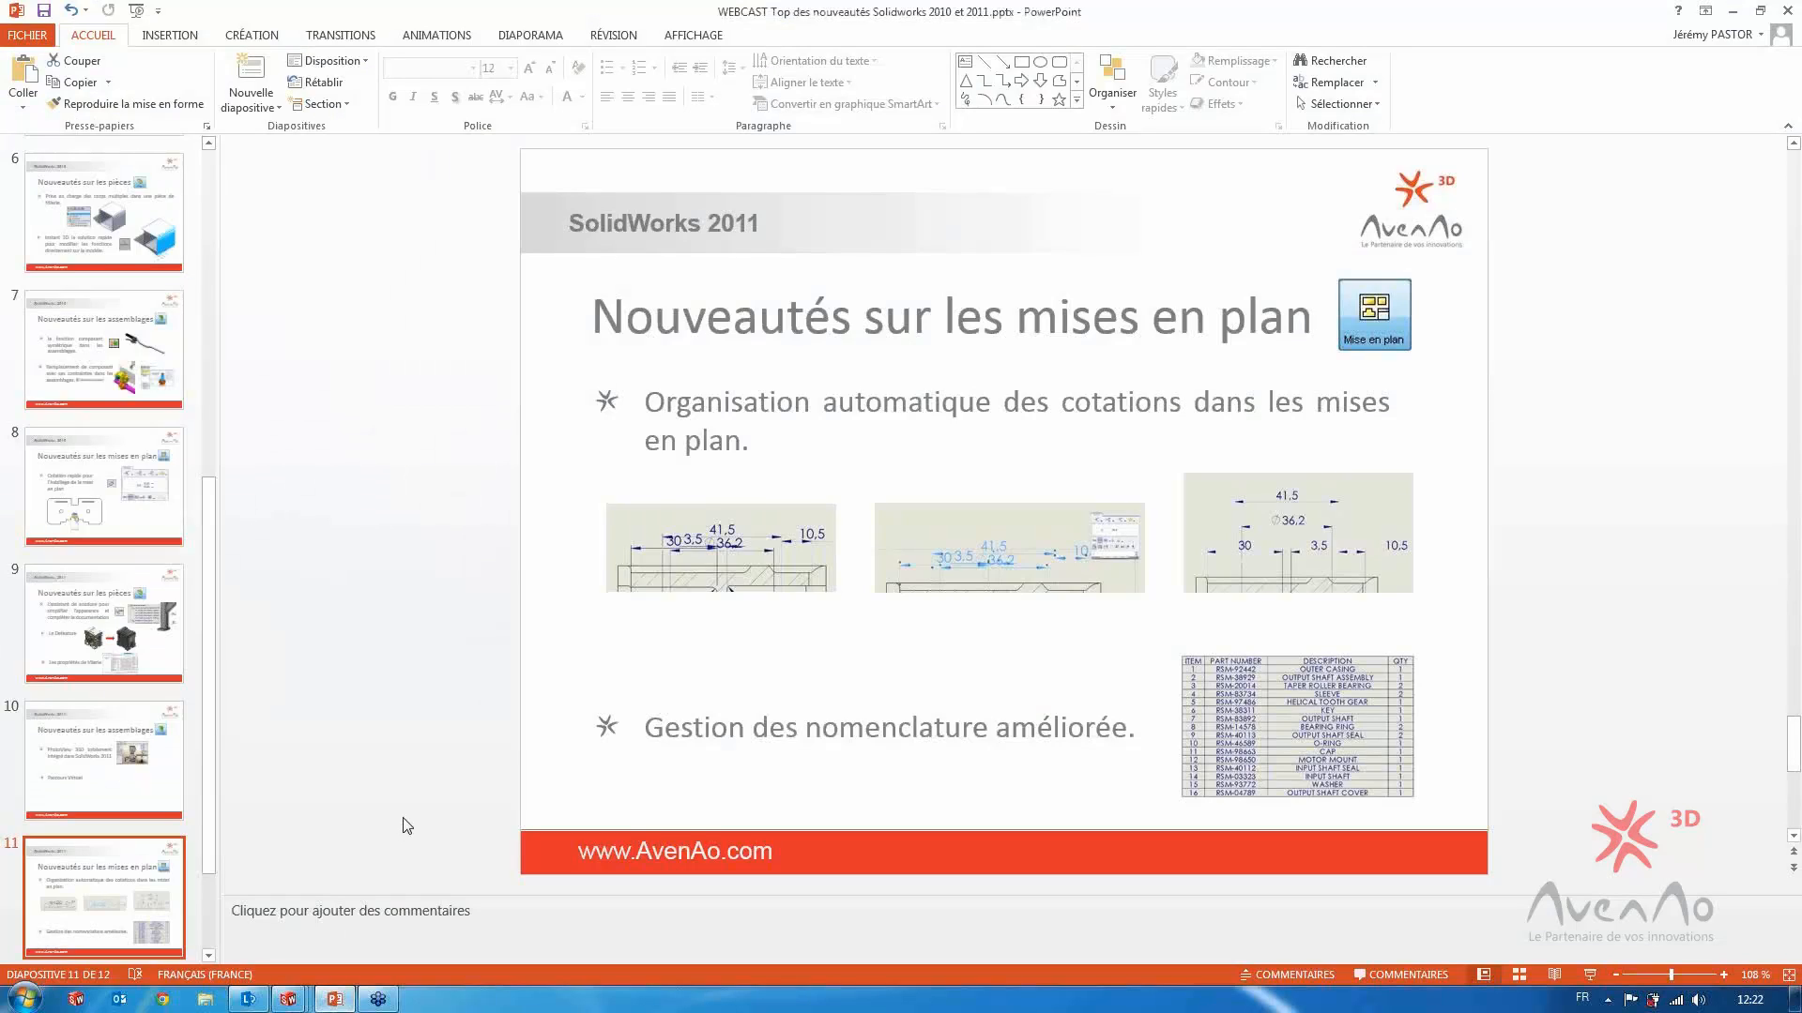
scroll(406, 826, "down", 1)
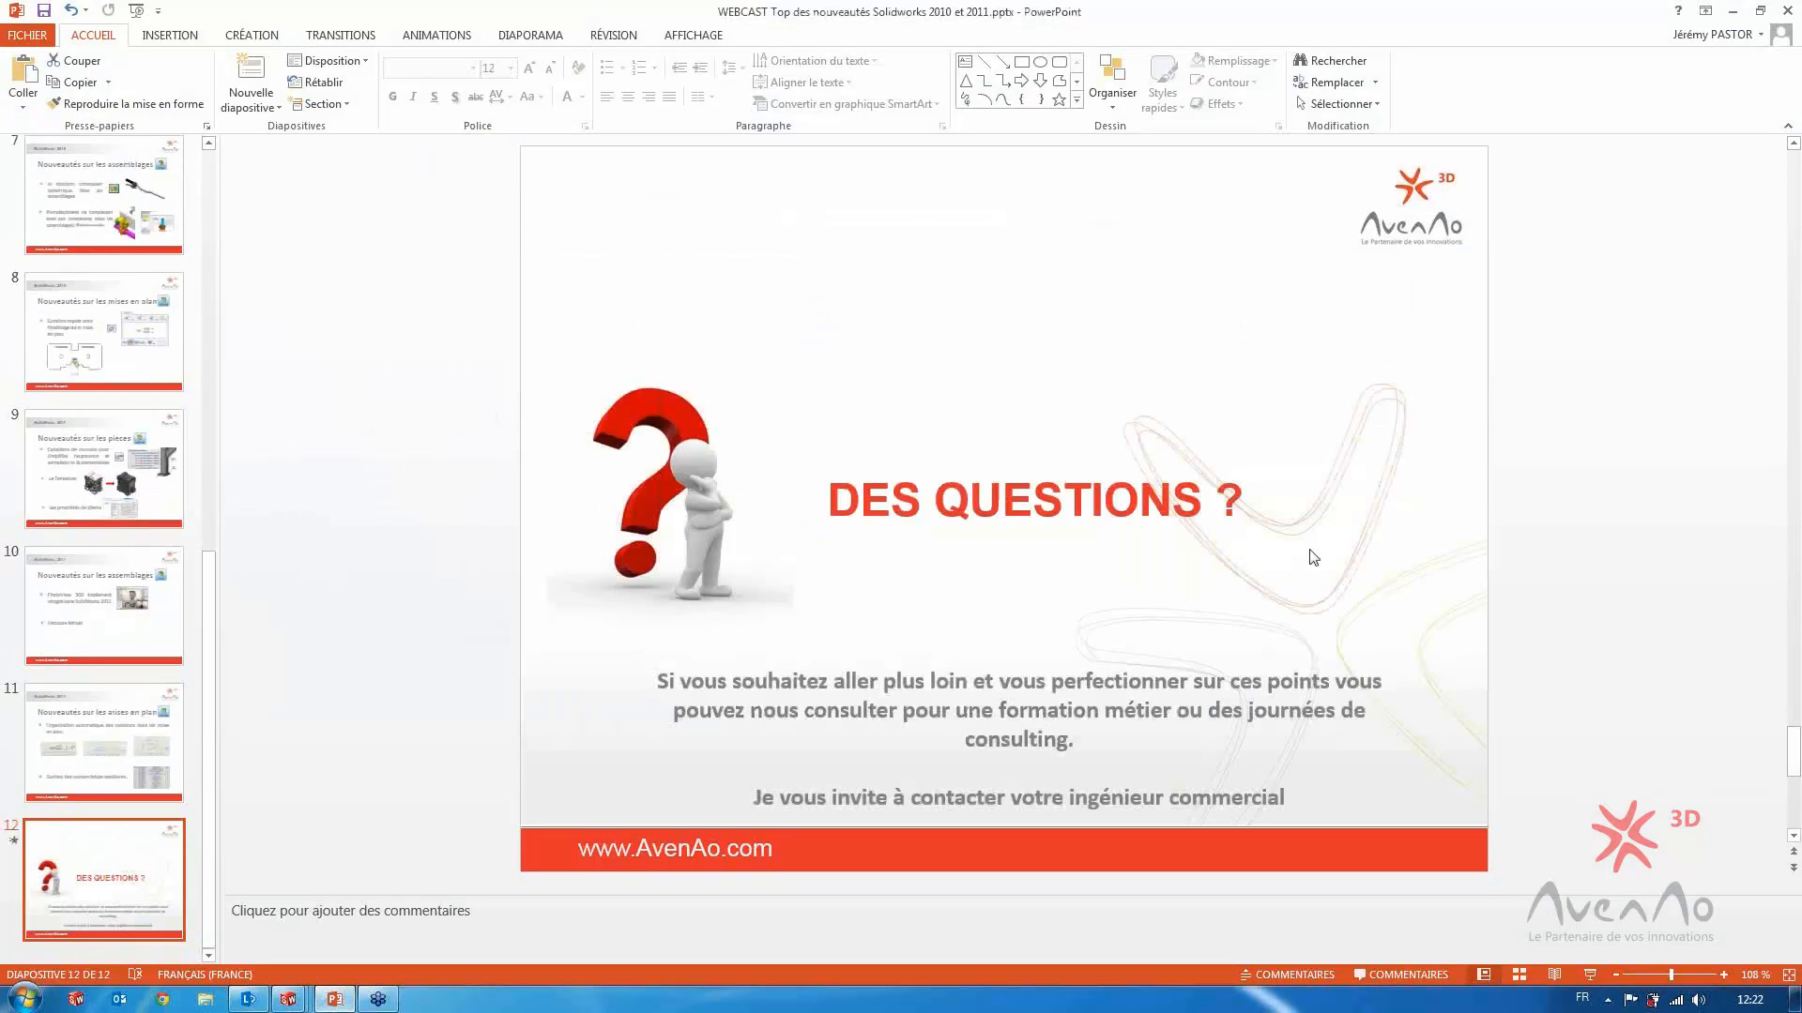